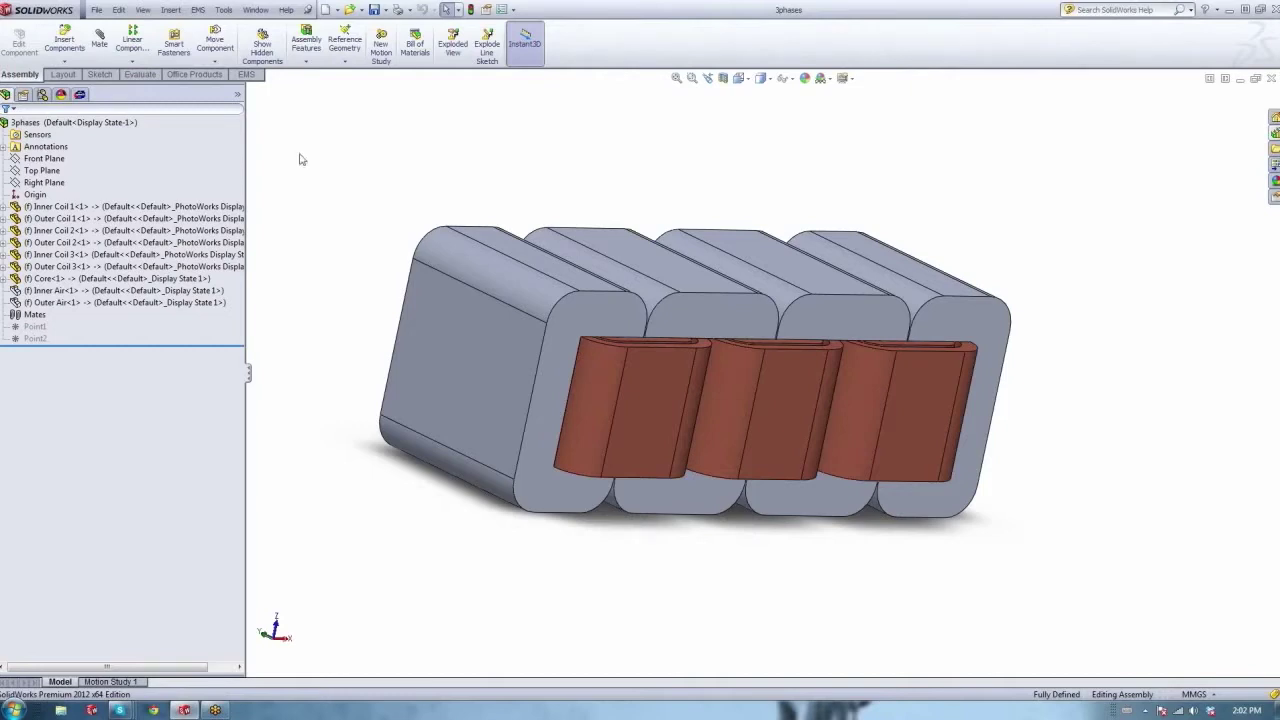
# Check the EMS 2012 SP1.0 entry in the Add-Ins list and close it without changes.
pyautogui.click(58, 159)
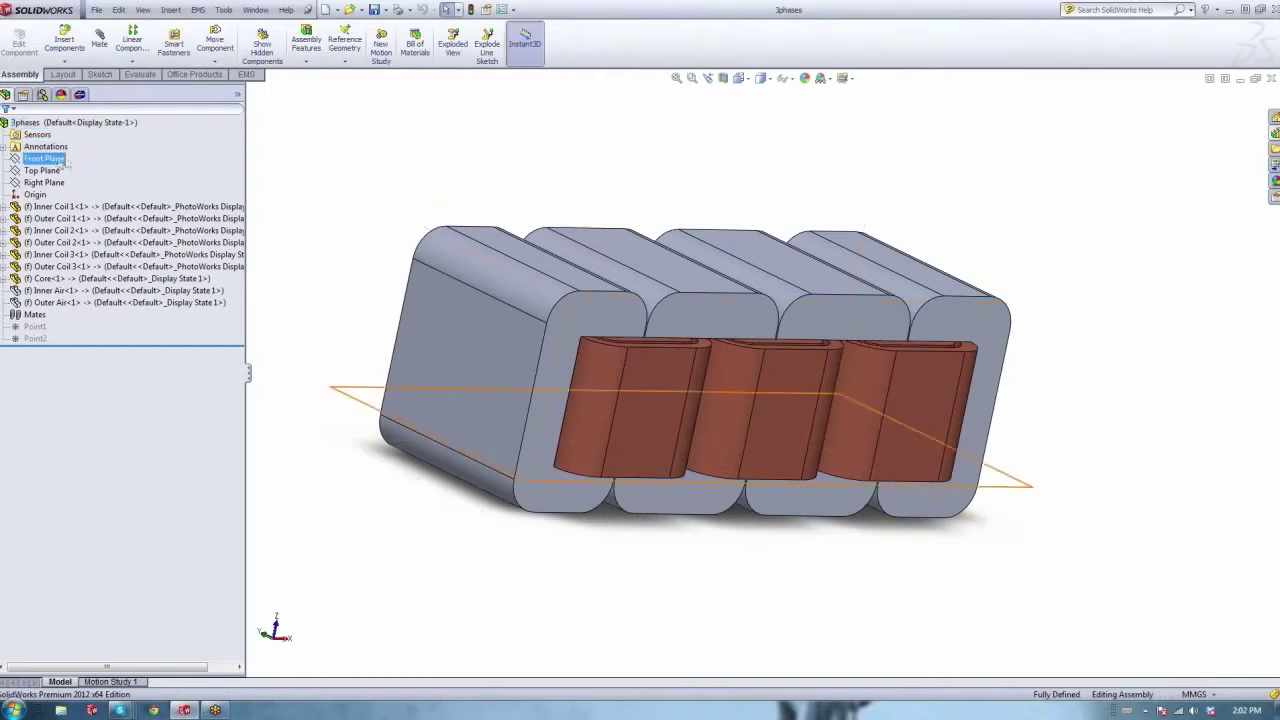
pyautogui.click(513, 9)
pyautogui.click(534, 51)
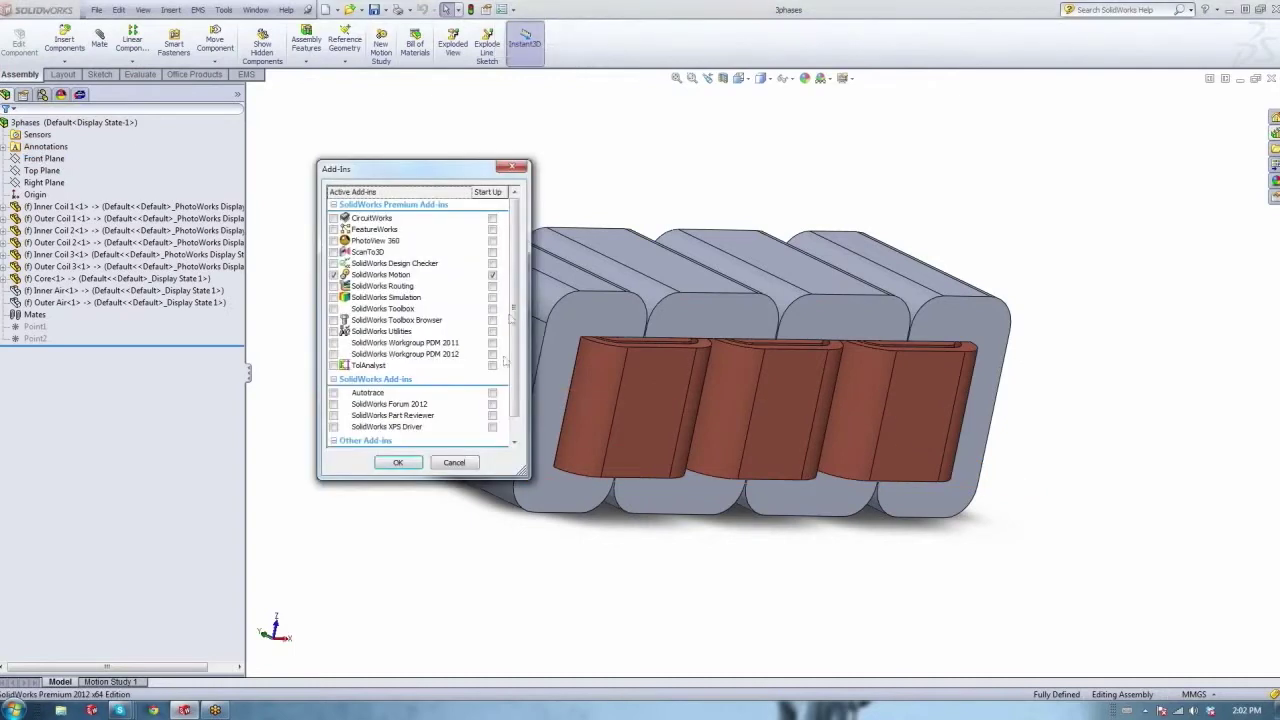
pyautogui.scroll(-1, 514, 432)
pyautogui.click(387, 430)
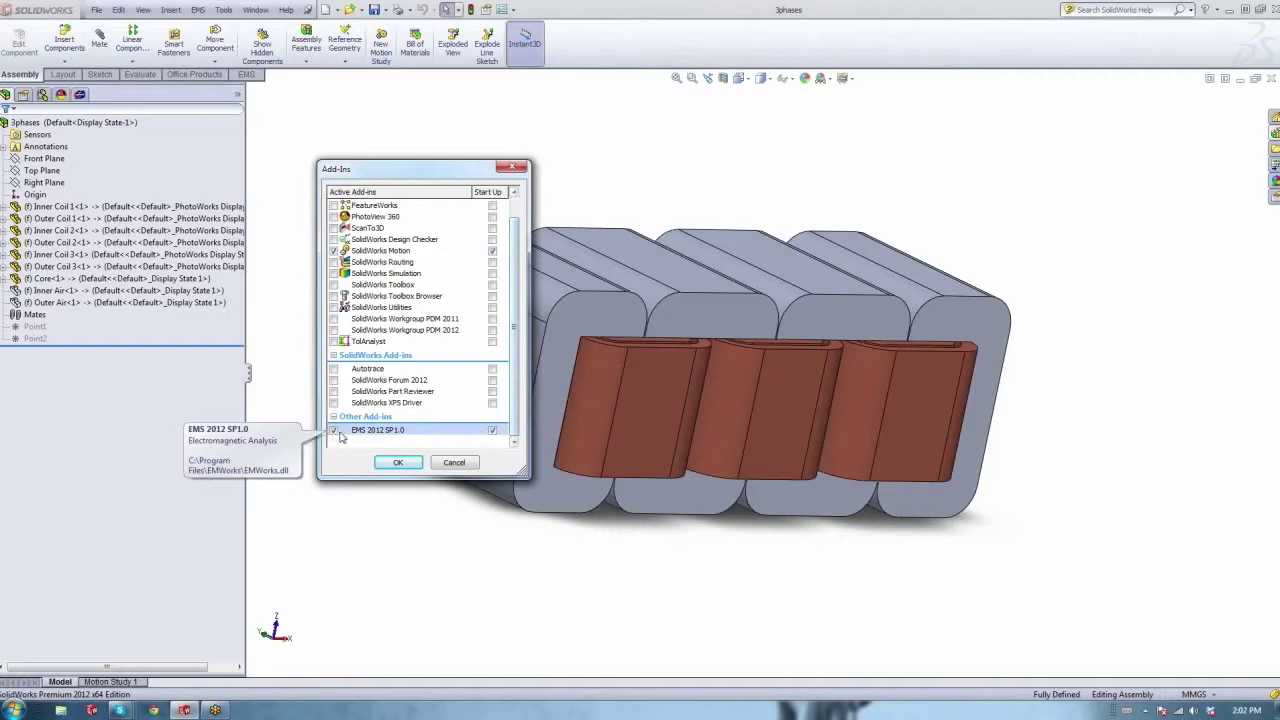
pyautogui.click(455, 463)
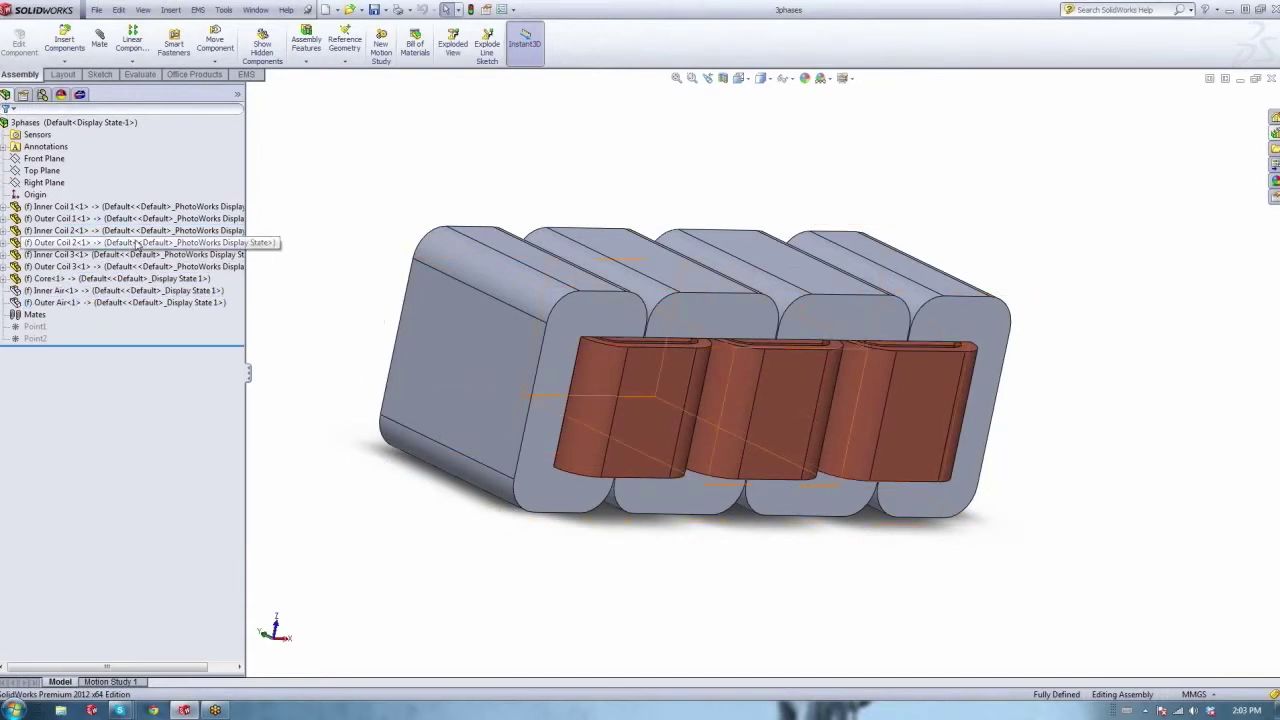
# Preview the Front and Right planes on the transformer, then show the EMS studies list.
pyautogui.click(62, 160)
pyautogui.click(44, 149)
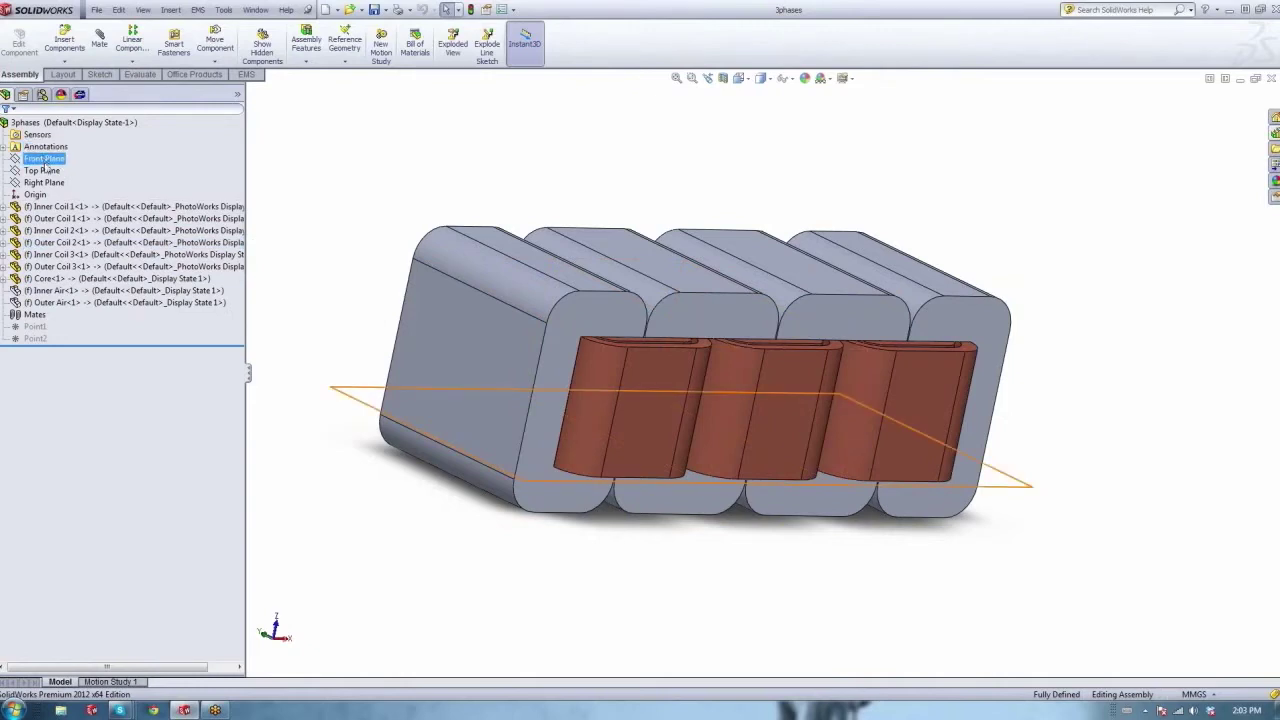
pyautogui.click(50, 183)
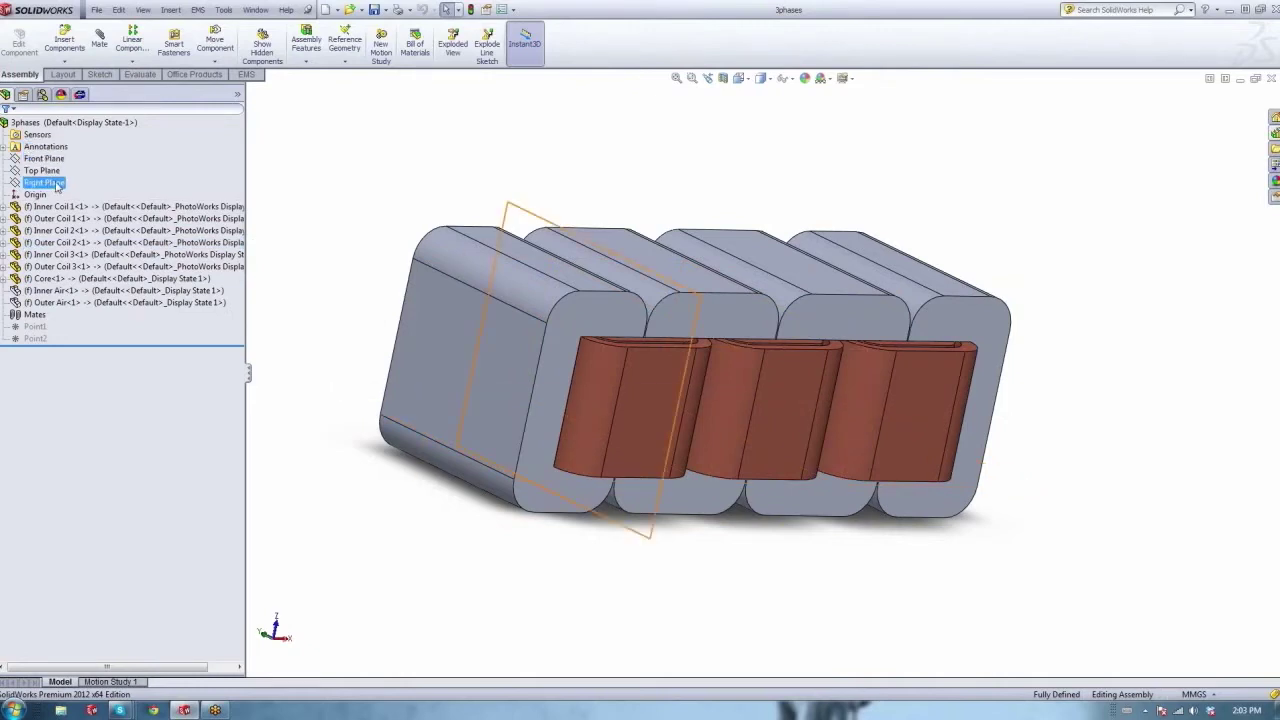
pyautogui.press('Escape')
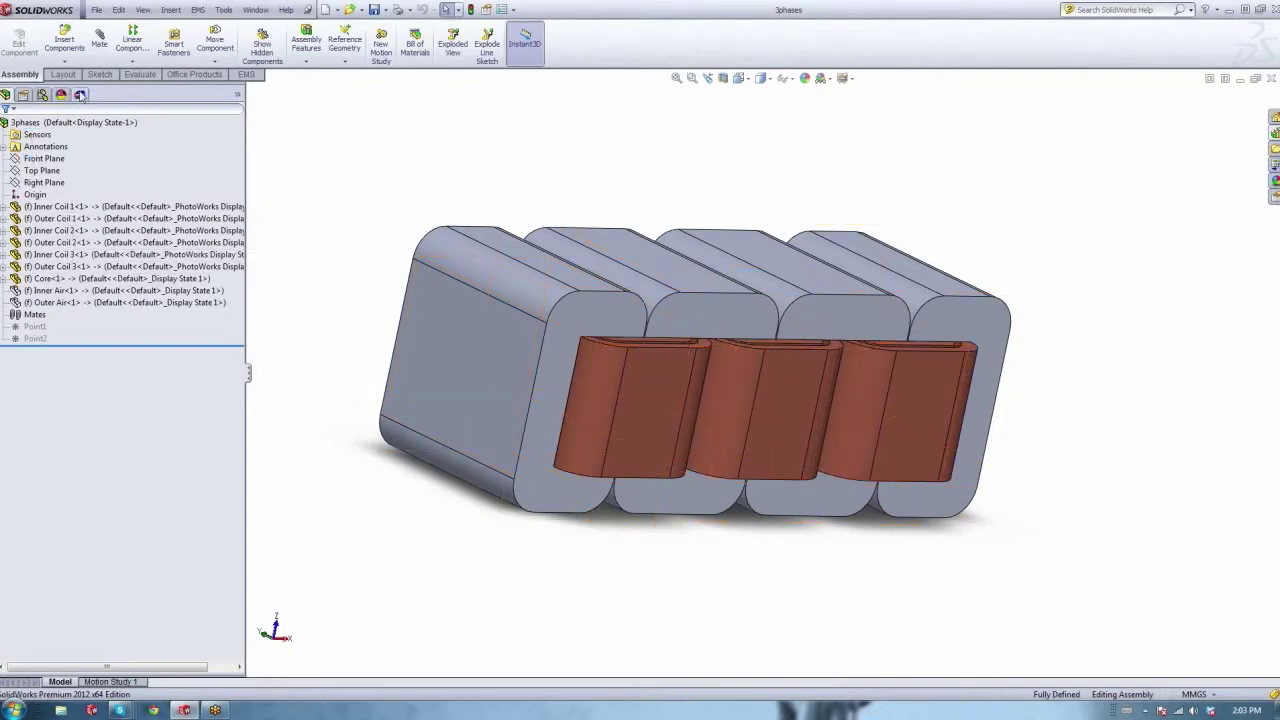
pyautogui.click(80, 94)
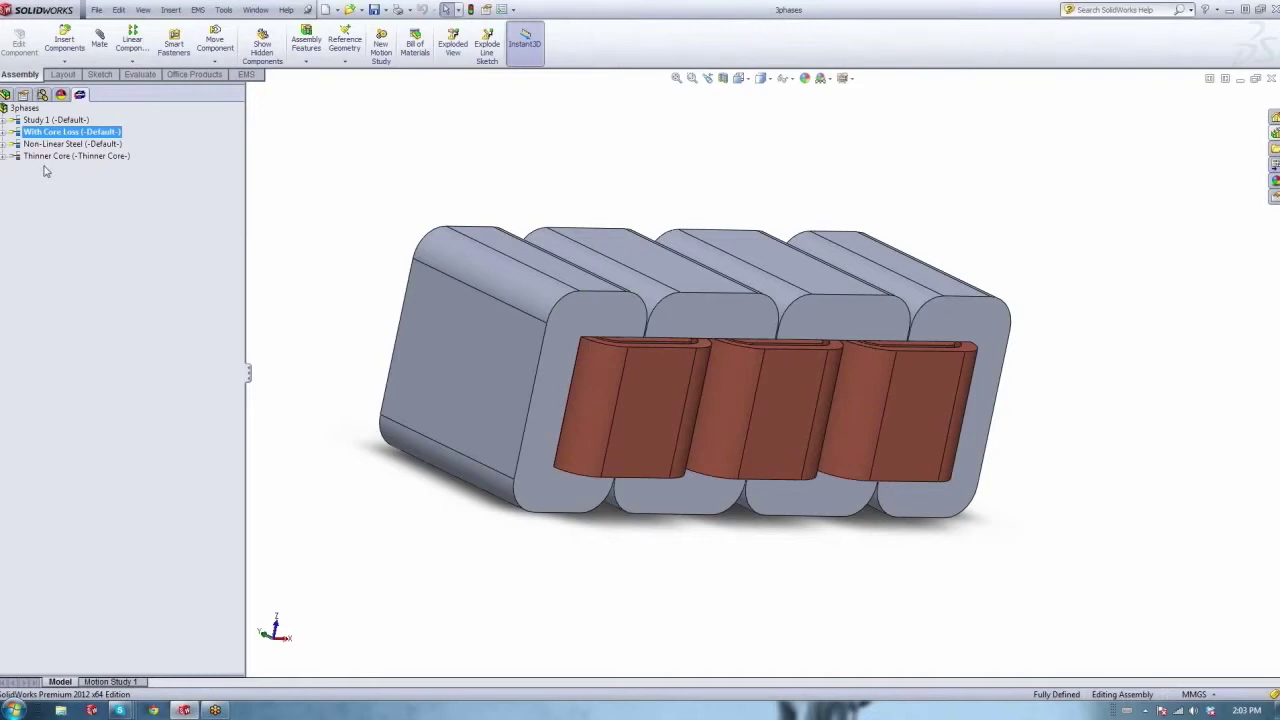
# Start a new study on the 3phases root, defaulting to Study 5 with Direct Solver.
pyautogui.rightClick(22, 109)
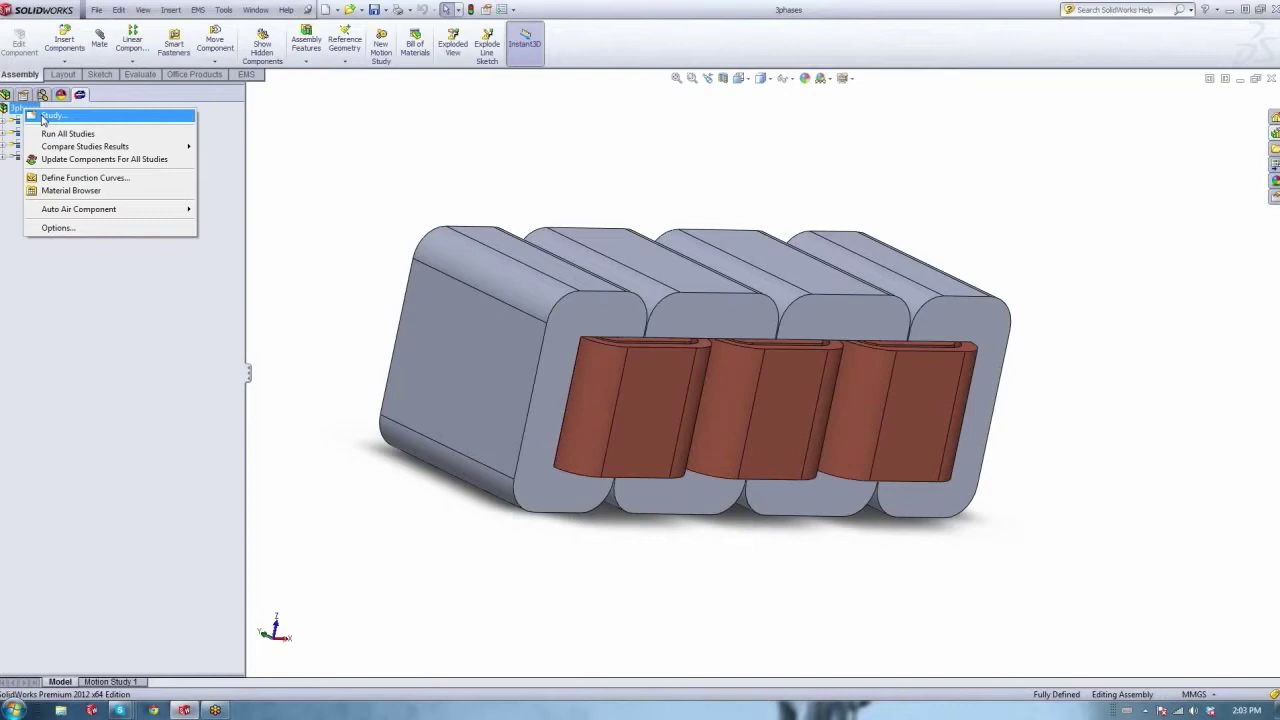
pyautogui.click(43, 118)
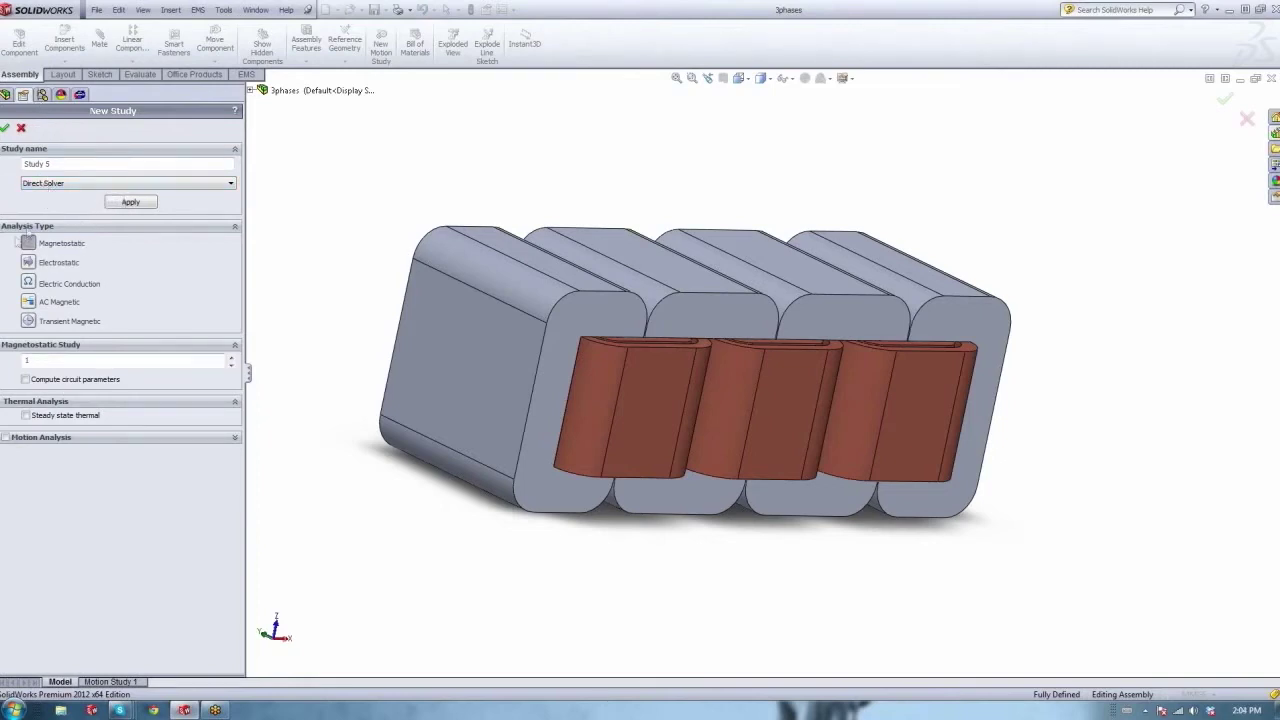
# Compare Magnetostatic, AC Magnetic and Transient Magnetic analysis types, ending on AC Magnetic.
pyautogui.click(27, 242)
pyautogui.click(28, 302)
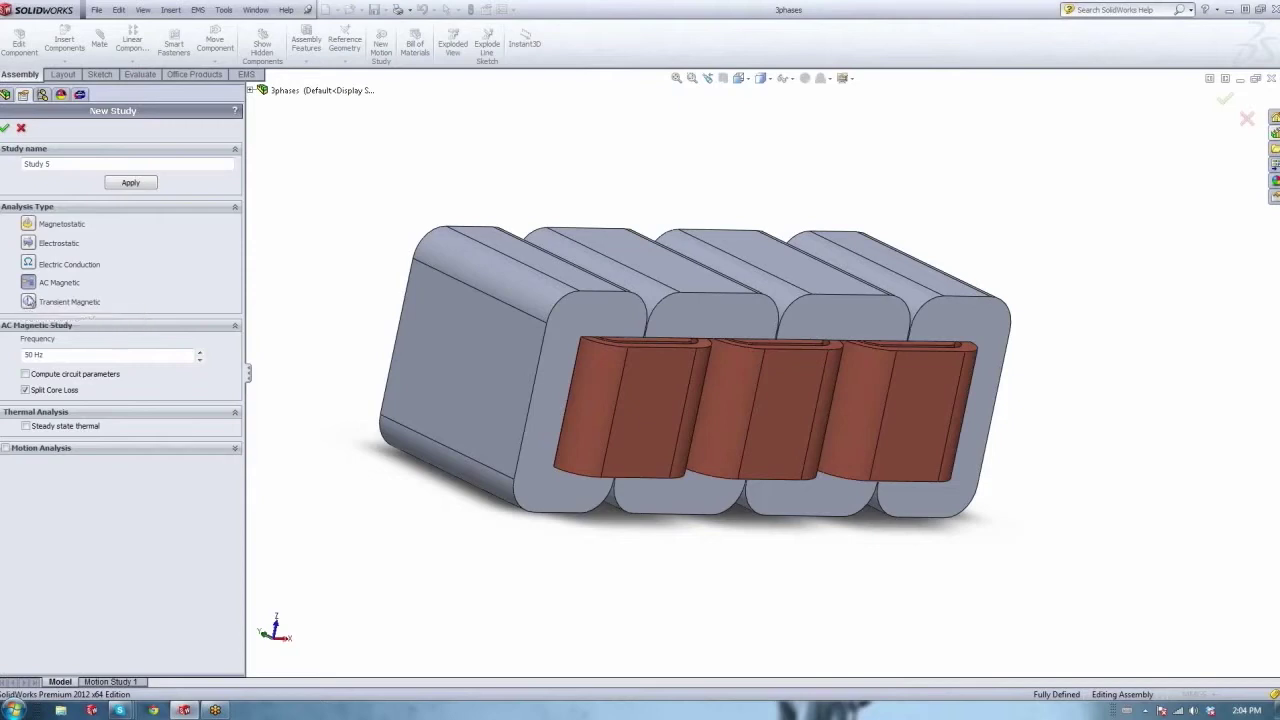
pyautogui.click(28, 302)
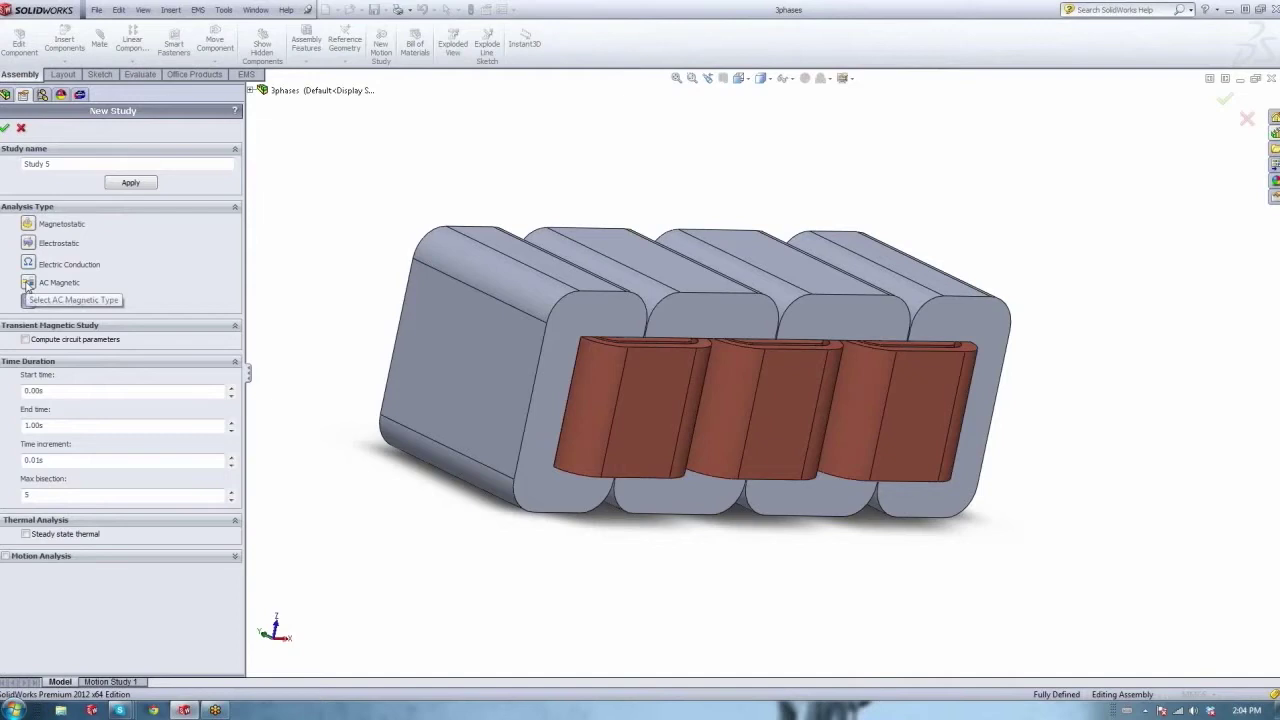
pyautogui.click(28, 284)
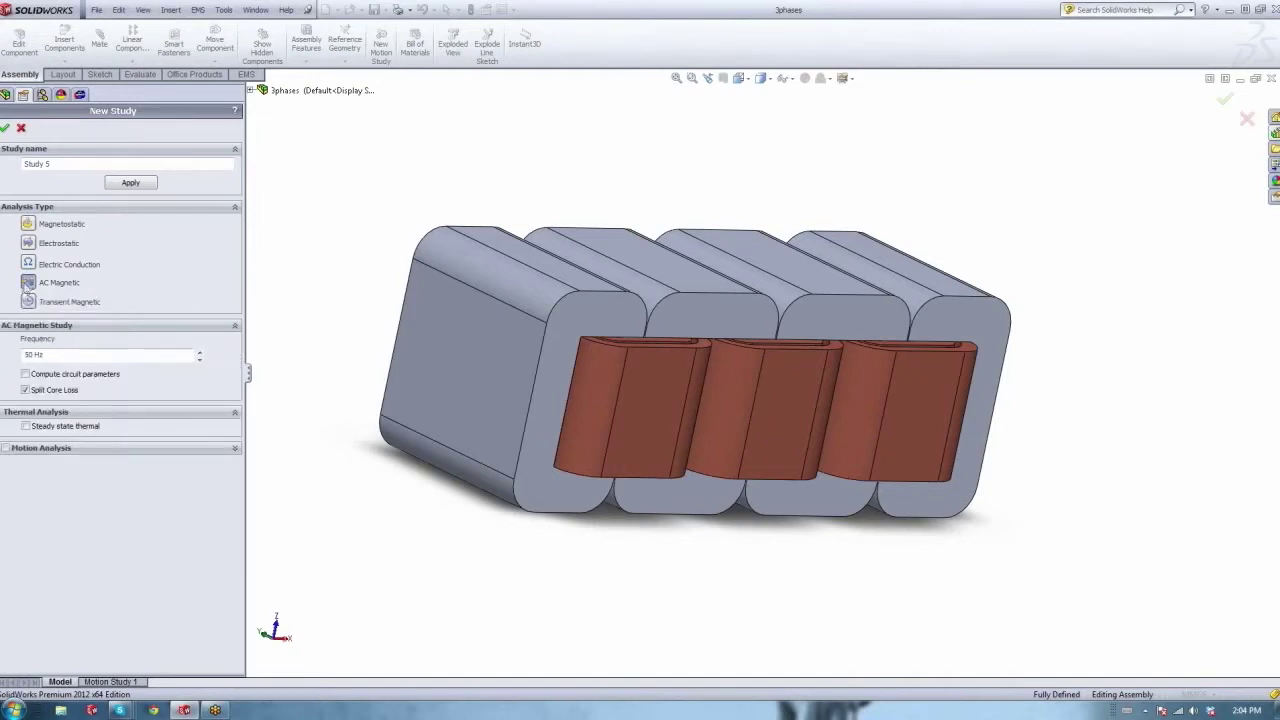
# Change the AC magnetic frequency from 50 Hz to 60 Hz, then select Transient Magnetic.
pyautogui.moveTo(49, 354); pyautogui.dragTo(12, 360)
pyautogui.write('60 Hz')
pyautogui.press('Tab')
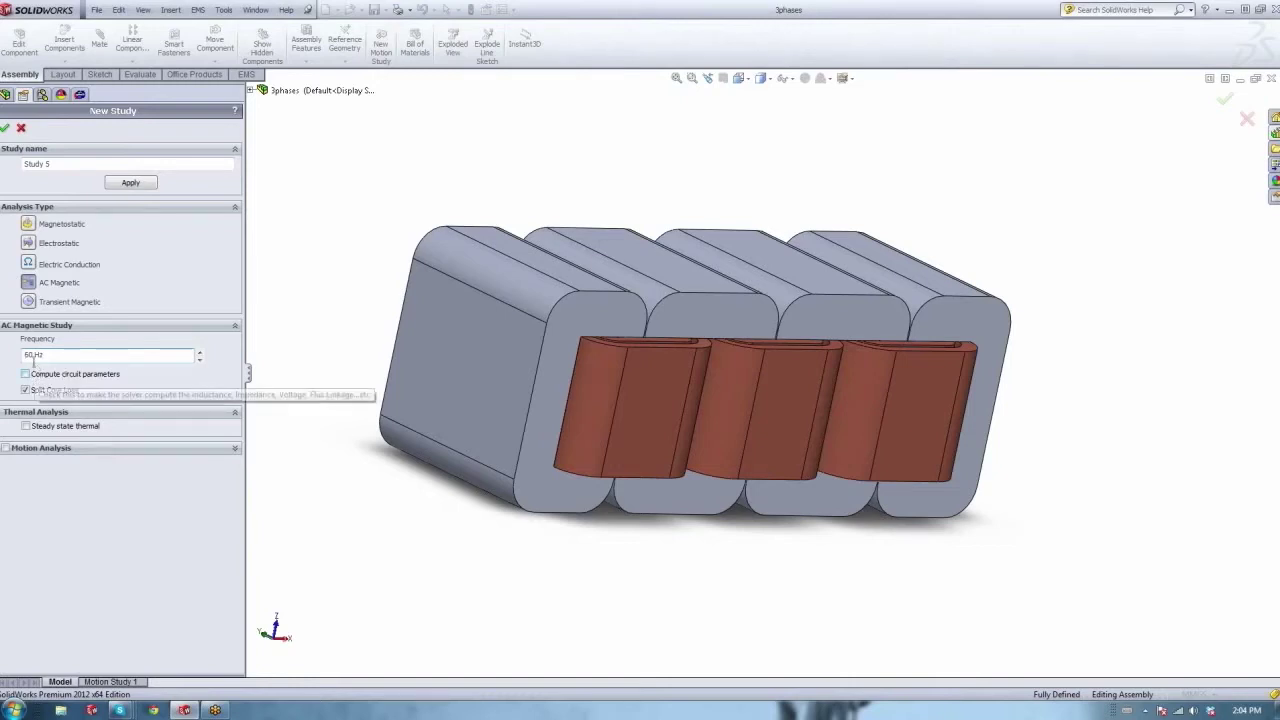
pyautogui.click(28, 302)
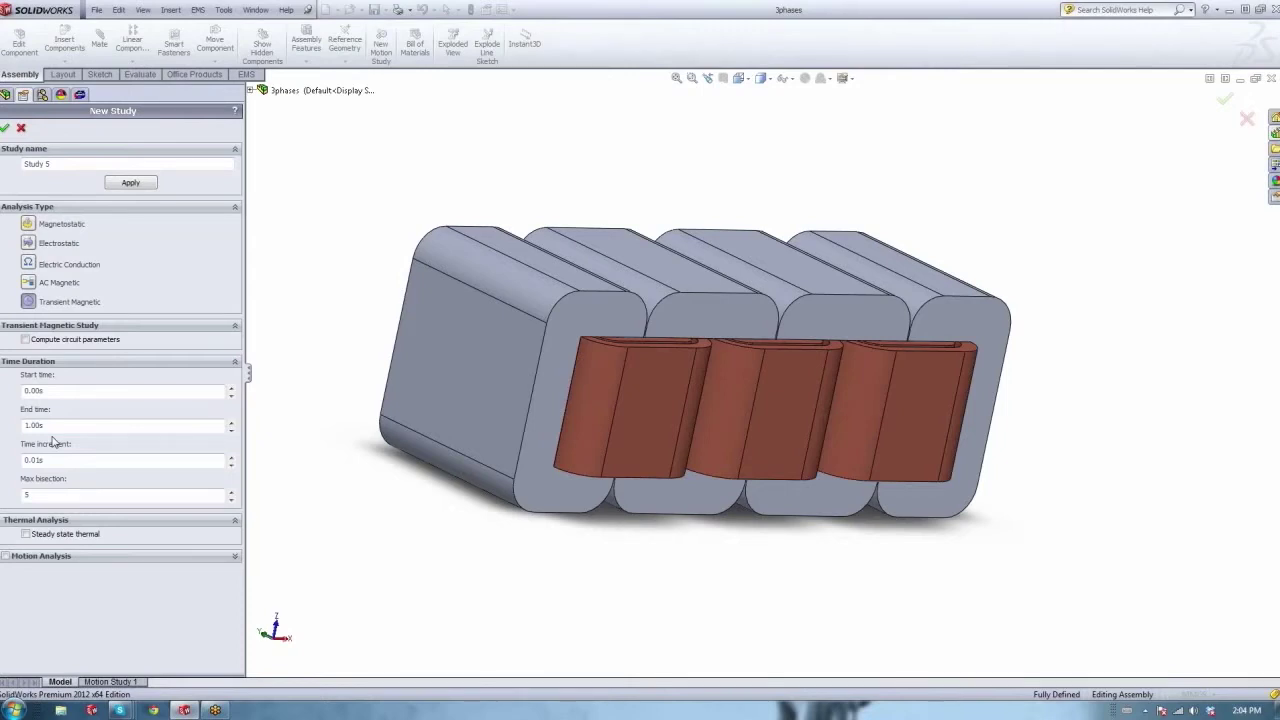
# Switch back to AC Magnetic, enable Compute circuit parameters, and create Study 5.
pyautogui.click(38, 283)
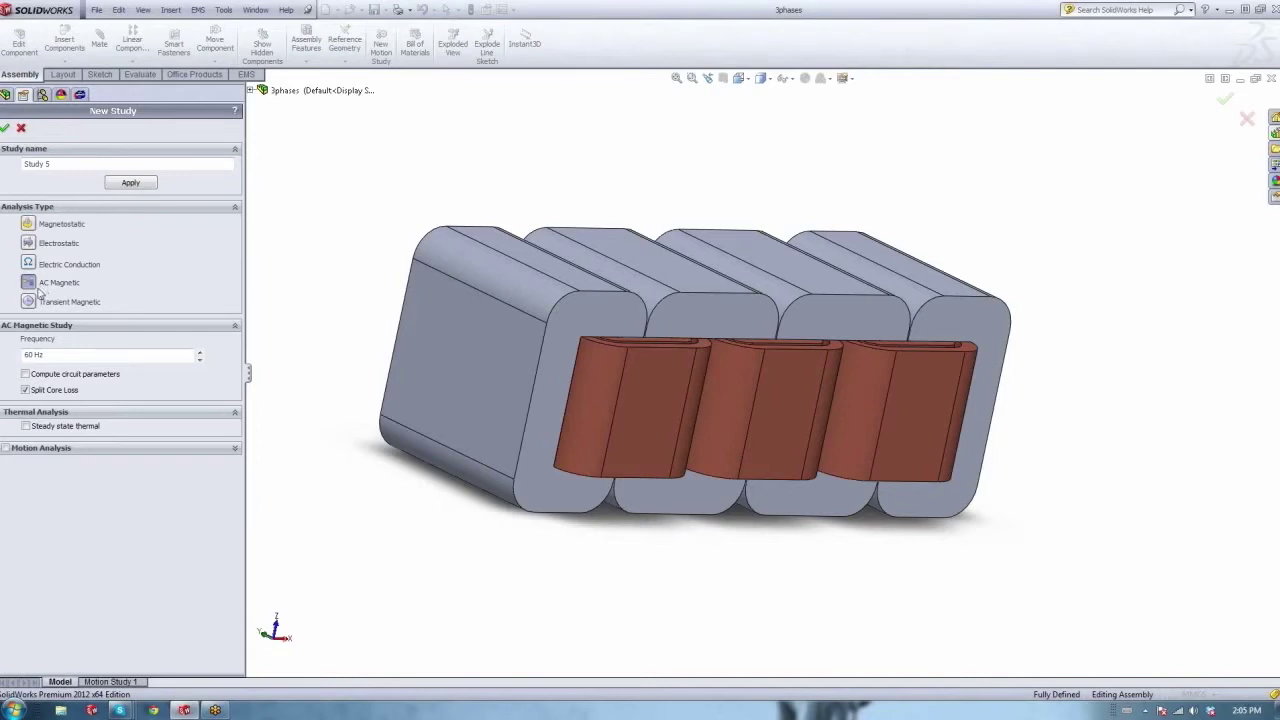
pyautogui.click(26, 375)
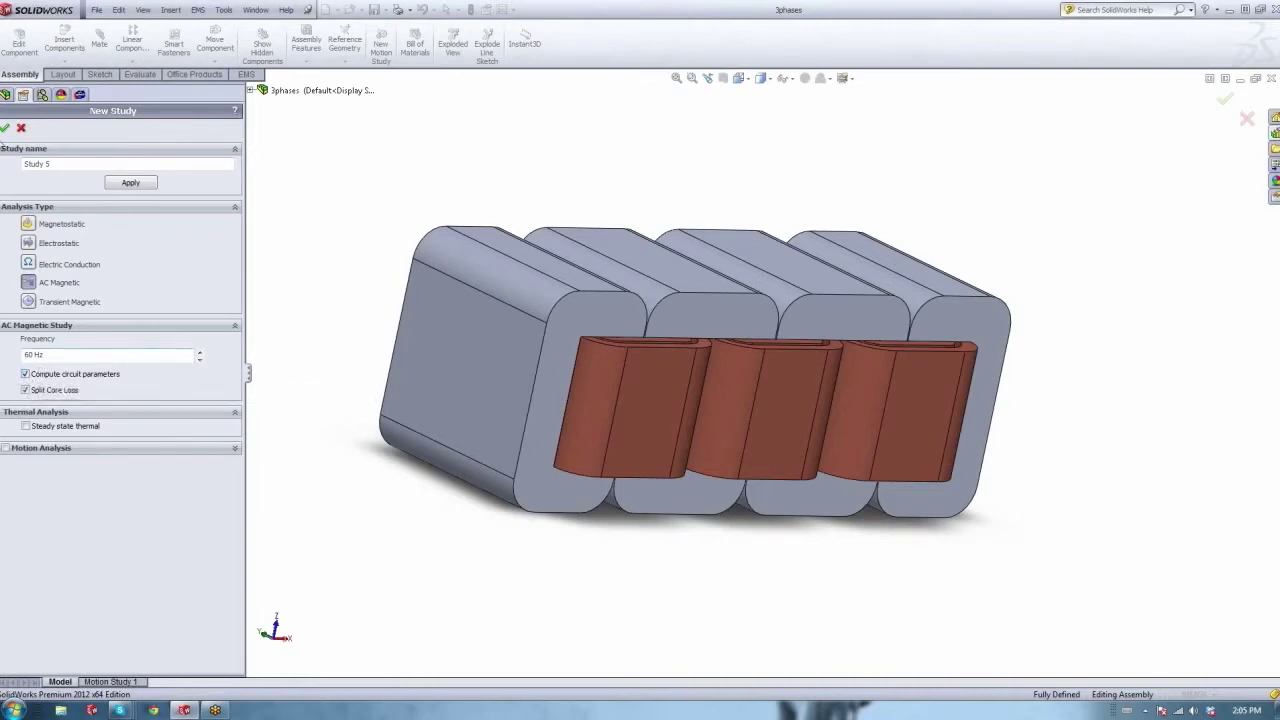
pyautogui.click(5, 130)
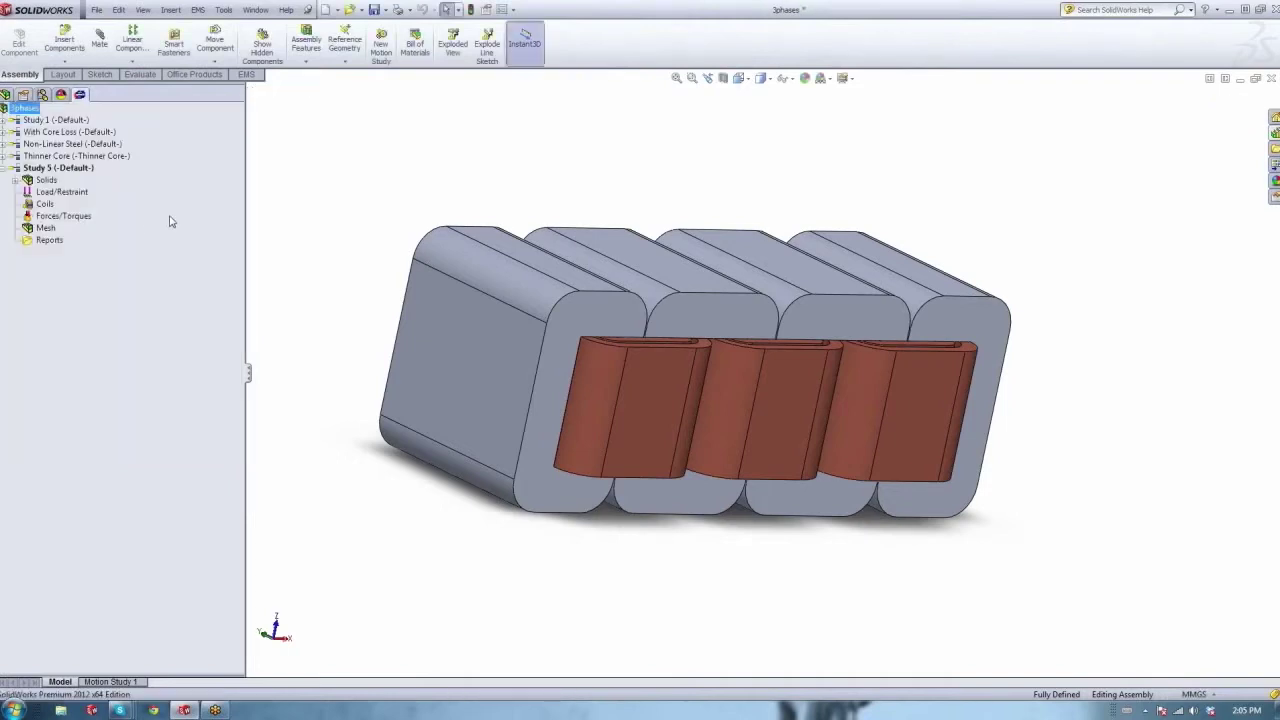
# Select Study 5's Solids through Reports and expand Solids to show the core, air and coils.
pyautogui.click(47, 182)
pyautogui.keyDown('shift'); pyautogui.click(46, 244); pyautogui.keyUp('shift')
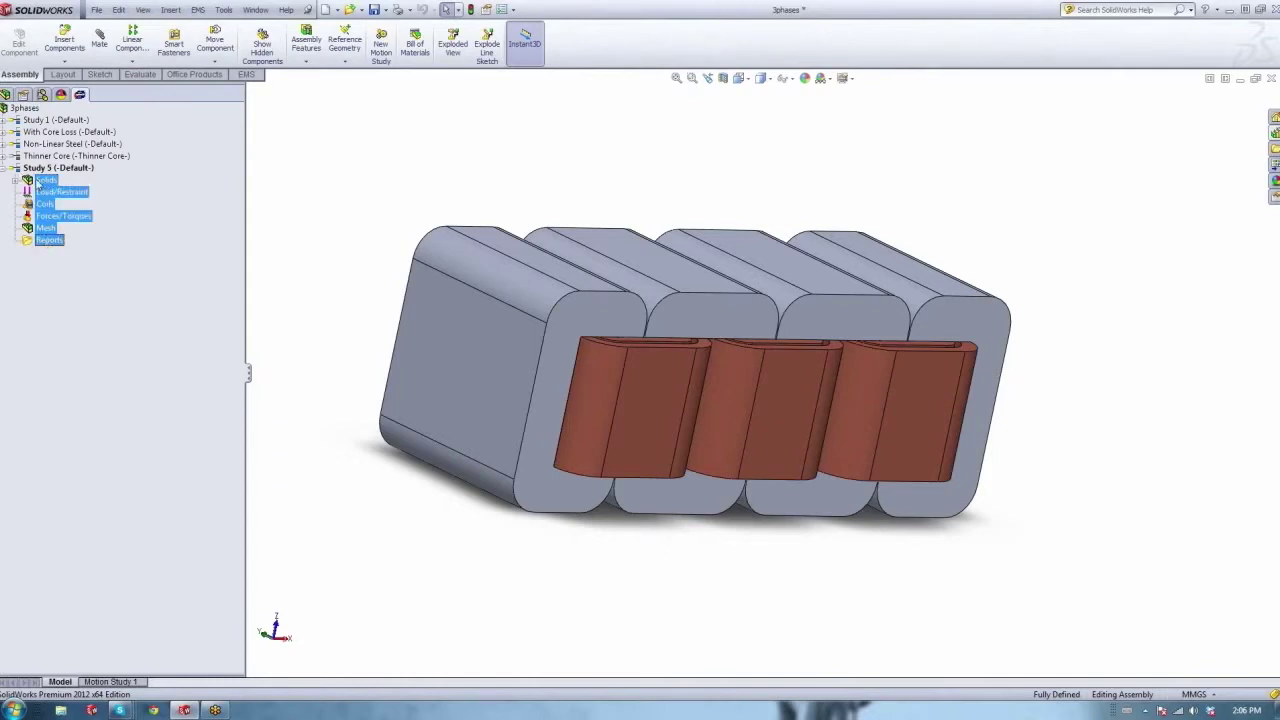
pyautogui.click(16, 182)
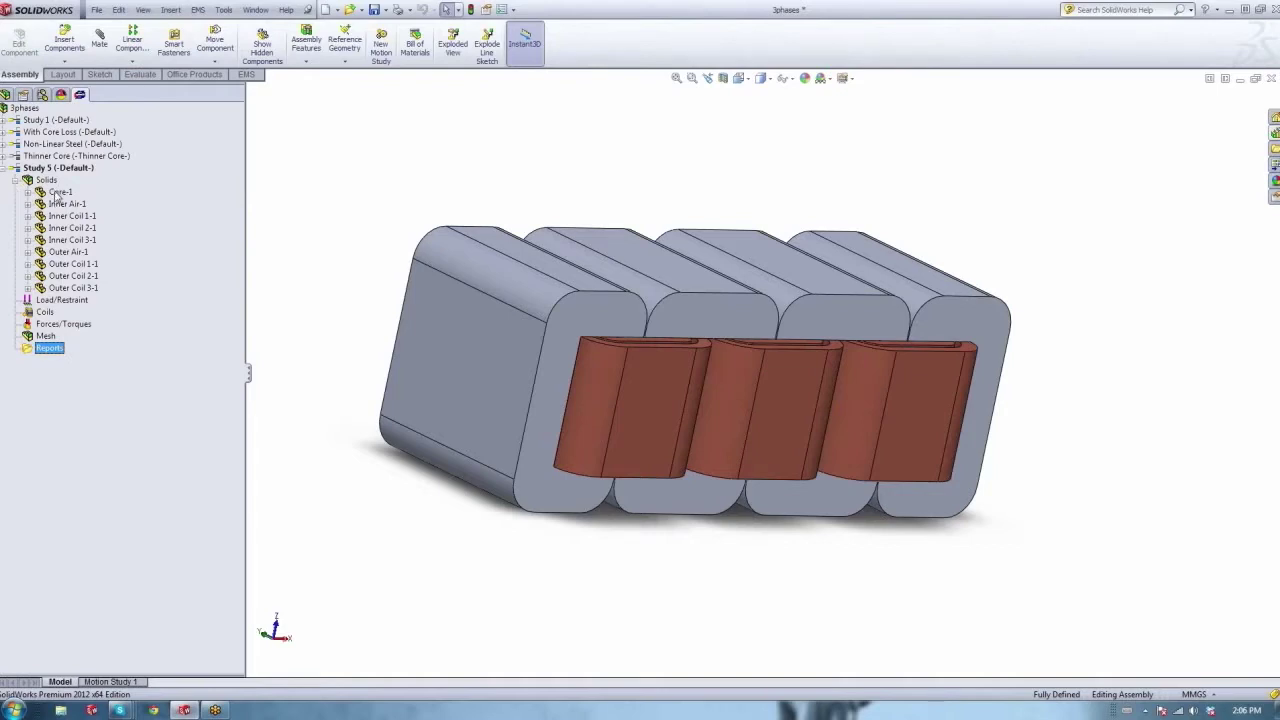
pyautogui.rightClick(57, 195)
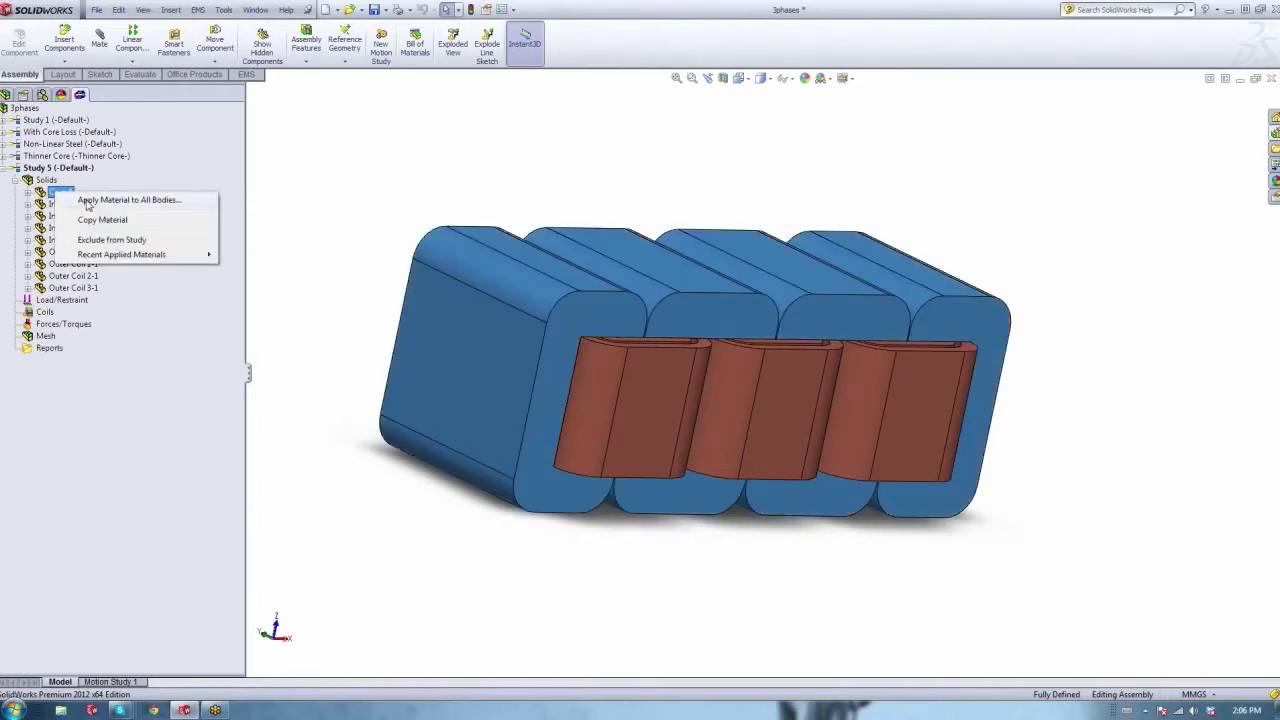
# Apply one material to all bodies, browsing the library down to the With Core Loss steels.
pyautogui.click(88, 201)
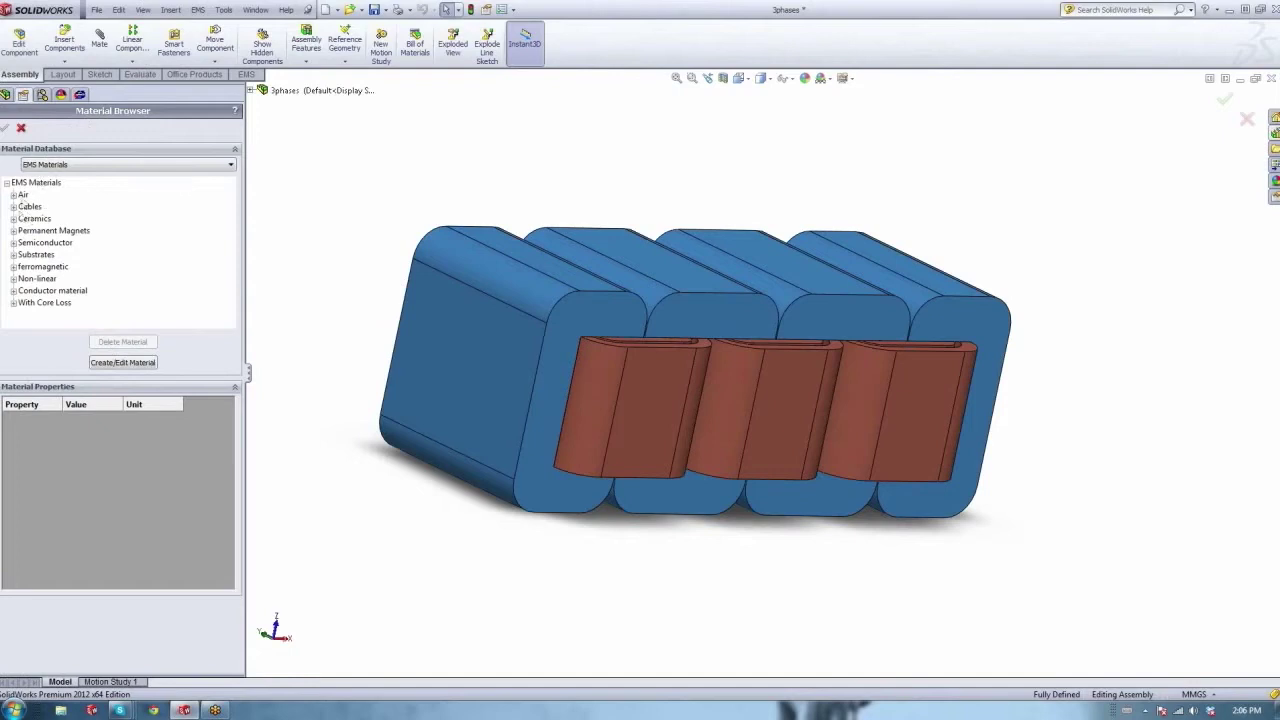
pyautogui.click(13, 206)
pyautogui.scroll(-3, 16, 246)
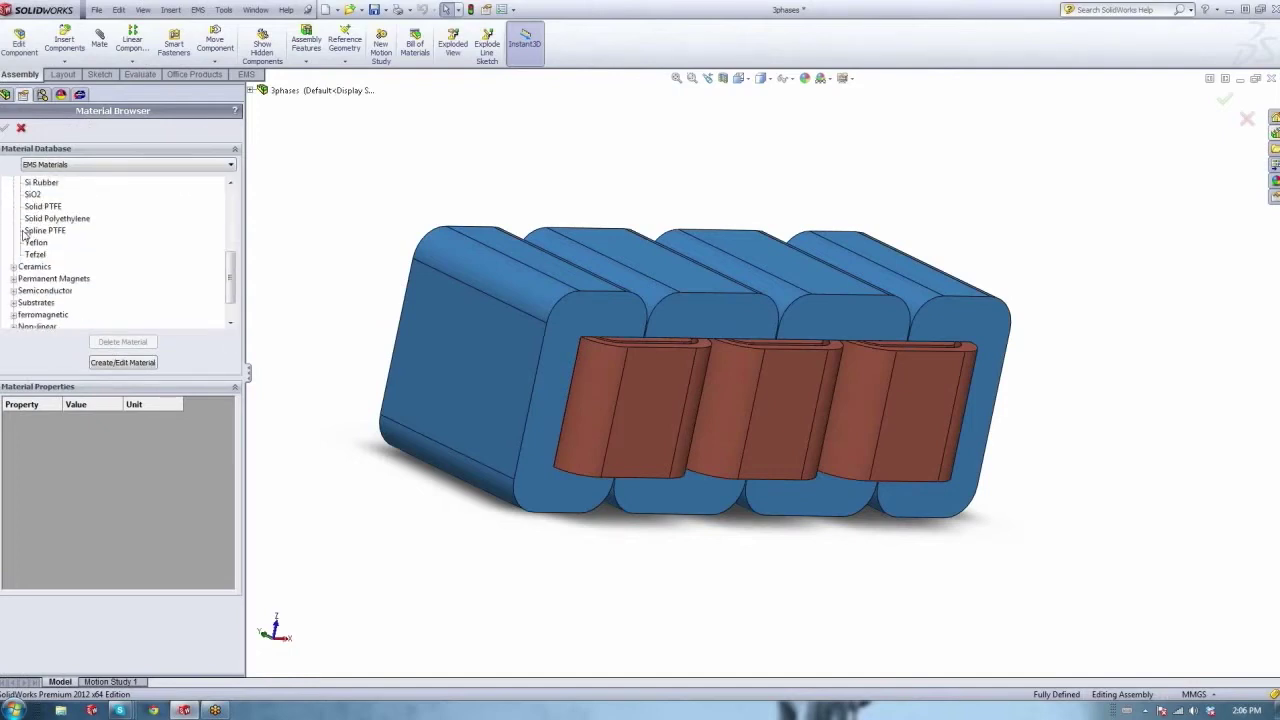
pyautogui.click(13, 230)
pyautogui.scroll(-3, 15, 240)
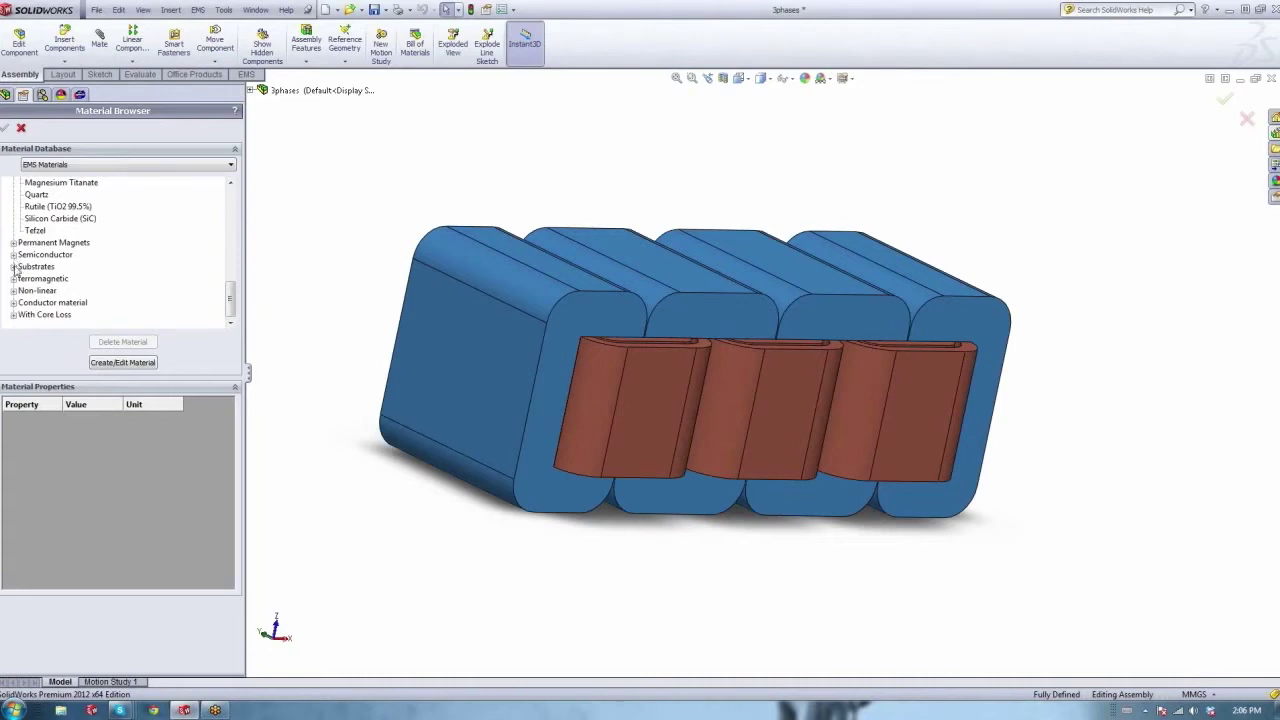
pyautogui.click(13, 243)
pyautogui.scroll(-2, 14, 255)
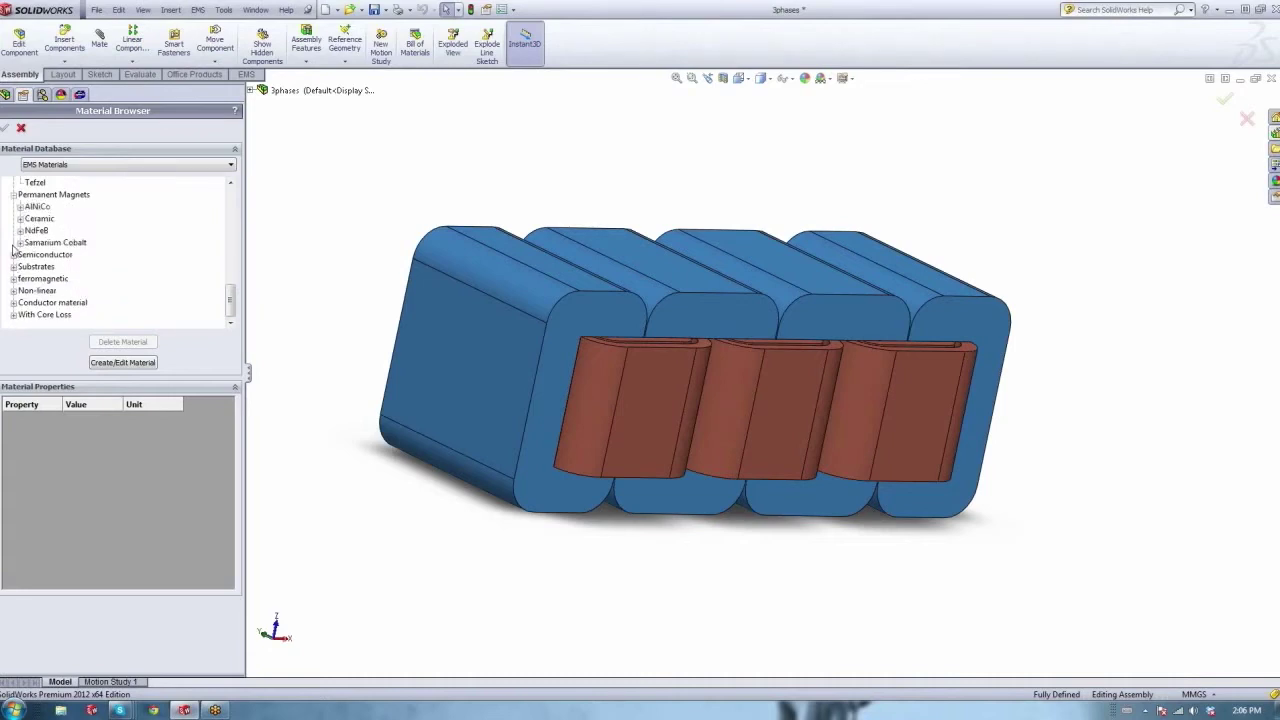
pyautogui.click(13, 279)
pyautogui.click(13, 290)
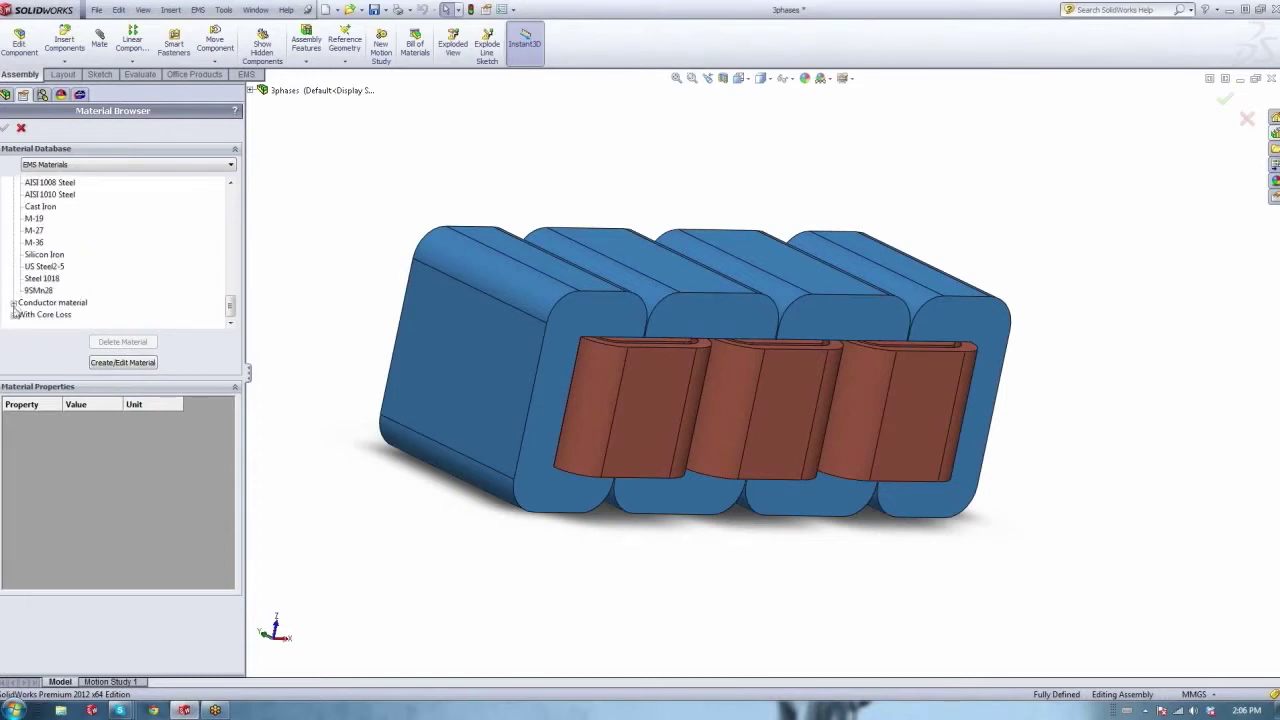
pyautogui.click(13, 314)
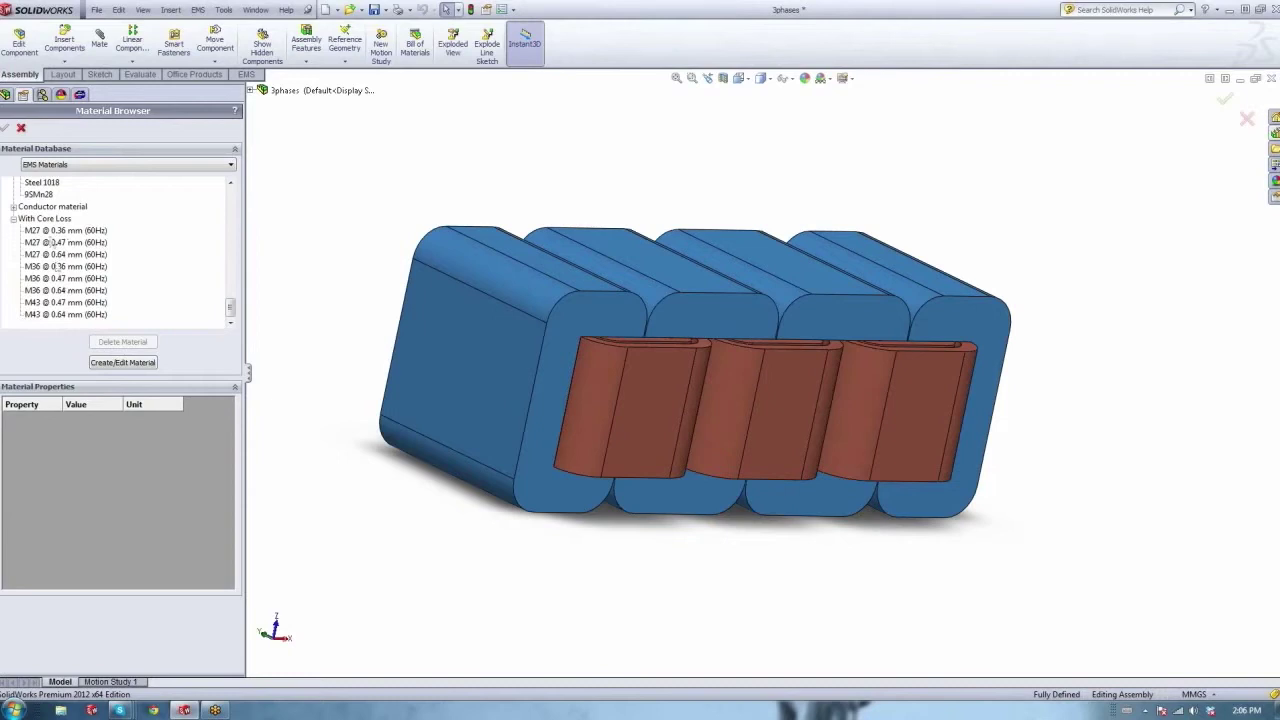
# Choose M27 @ 0.36 mm (60Hz) from the EMS Materials library and confirm it.
pyautogui.click(47, 231)
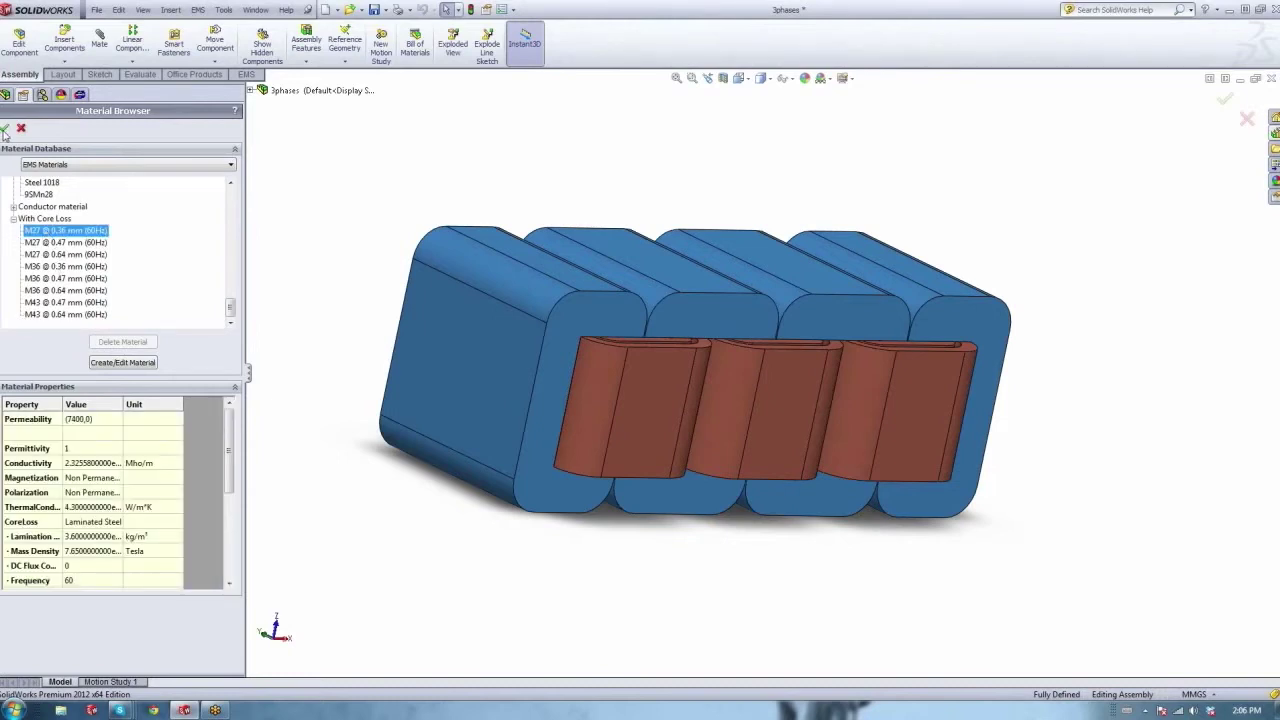
pyautogui.click(68, 167)
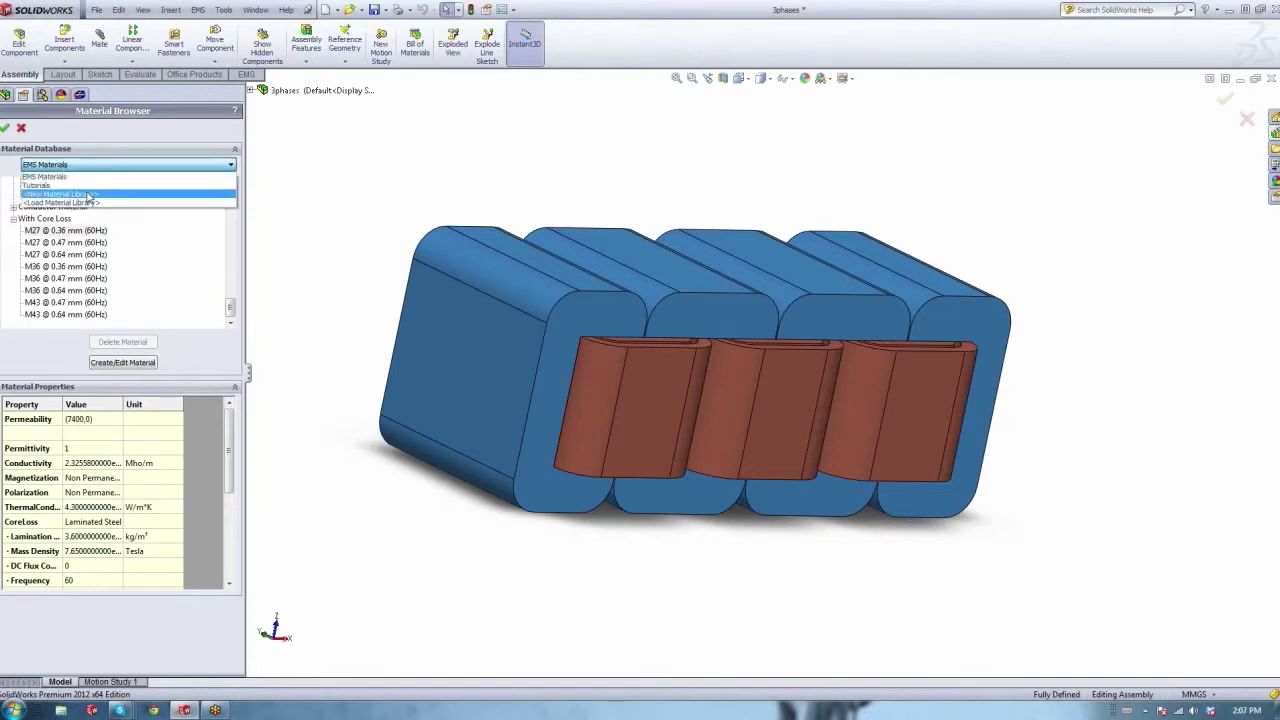
pyautogui.click(67, 251)
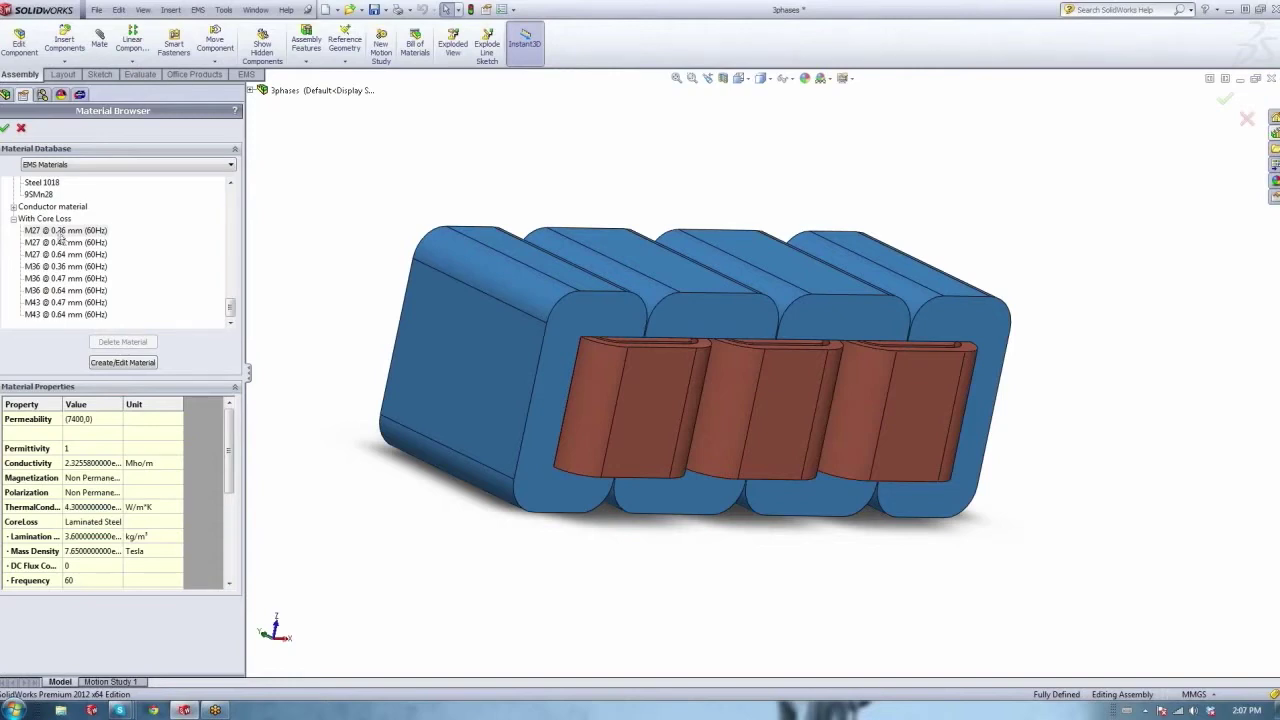
pyautogui.click(60, 231)
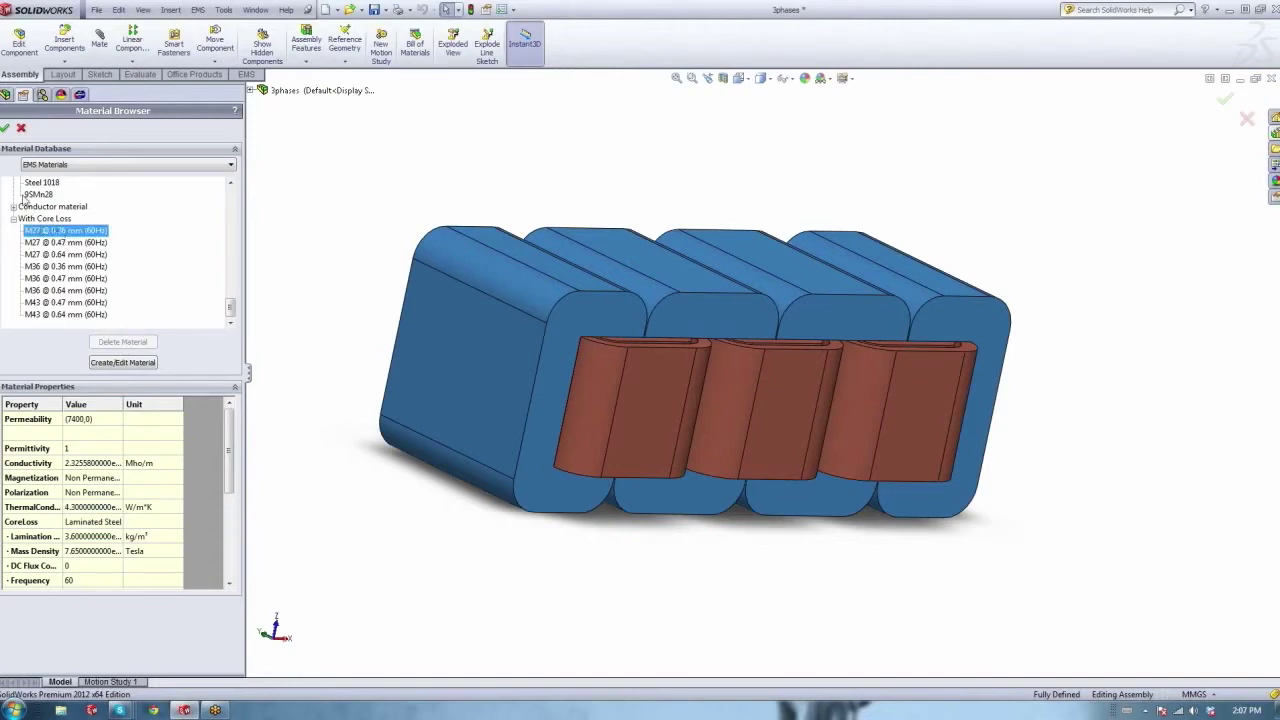
pyautogui.click(5, 128)
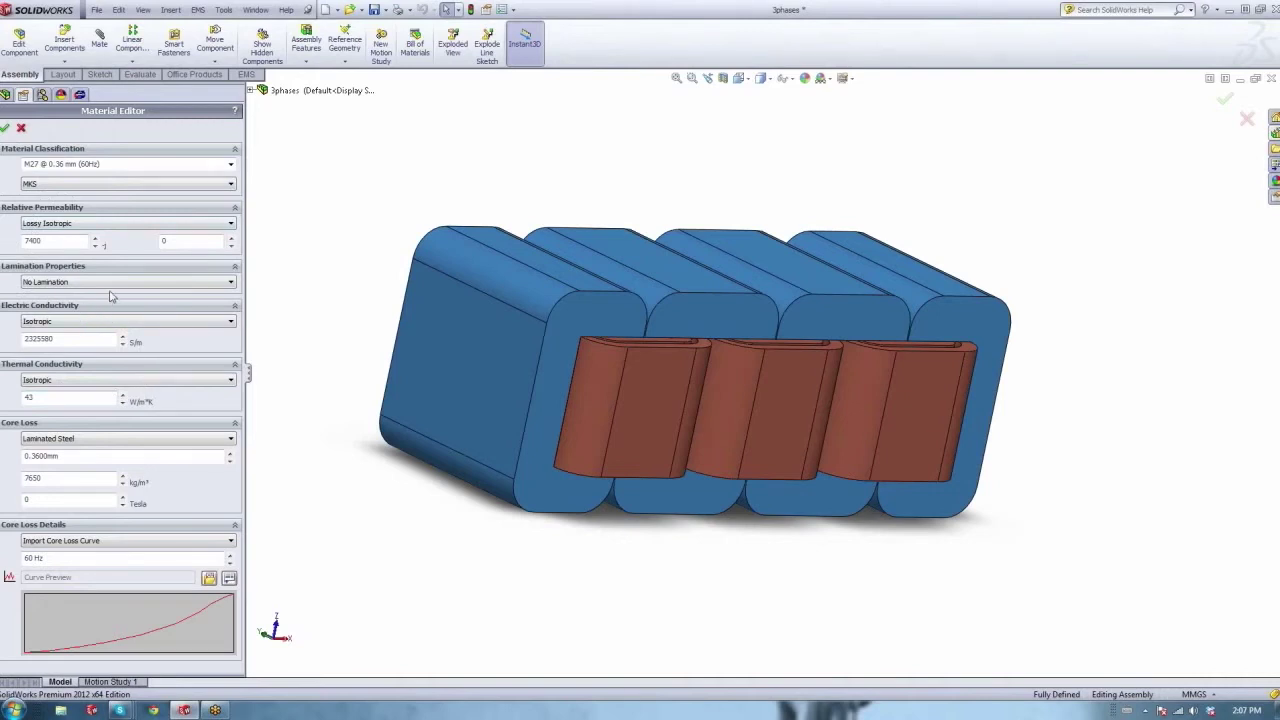
# Set the M27 core to No Lamination with Import Core Loss Curve, and apply the material.
pyautogui.click(54, 285)
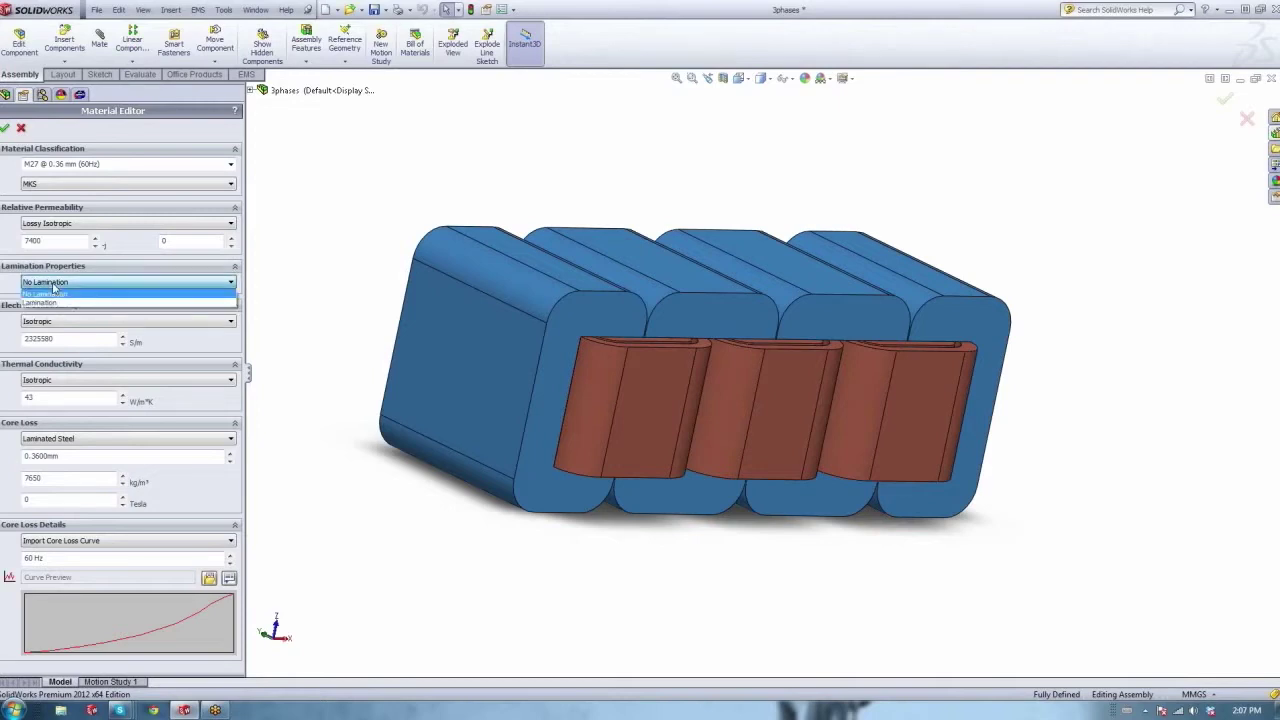
pyautogui.click(54, 287)
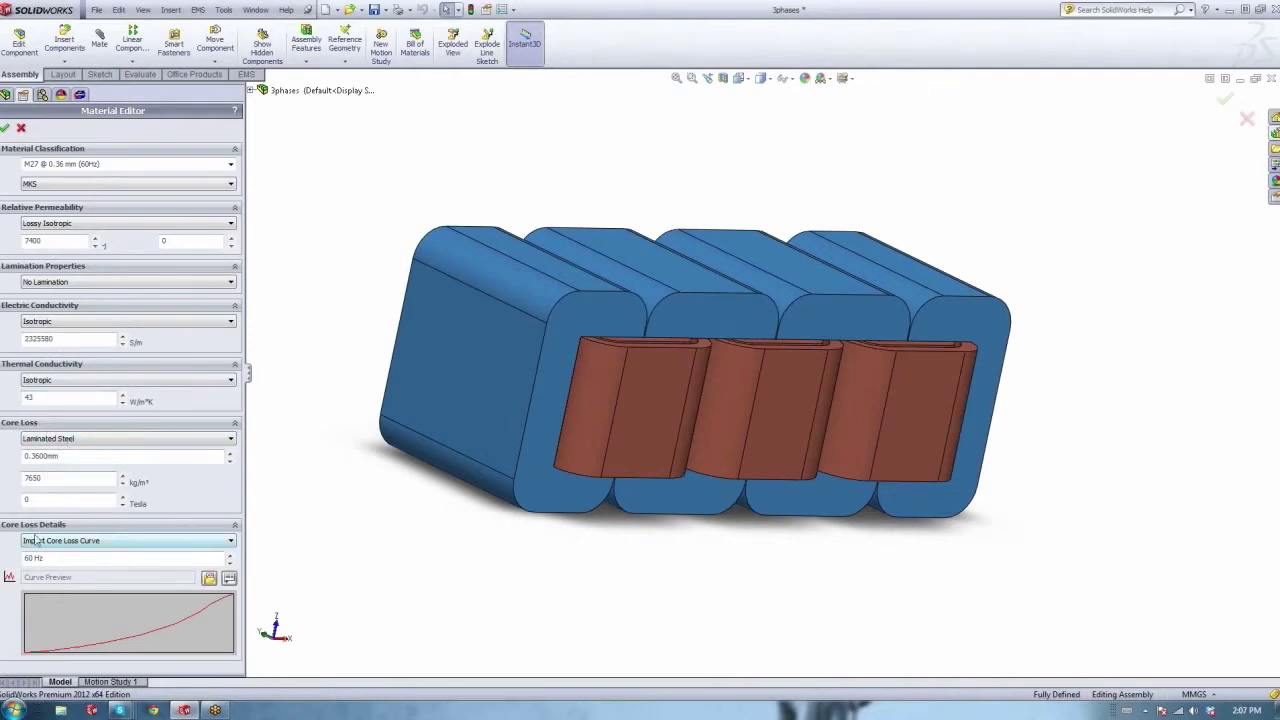
pyautogui.click(80, 543)
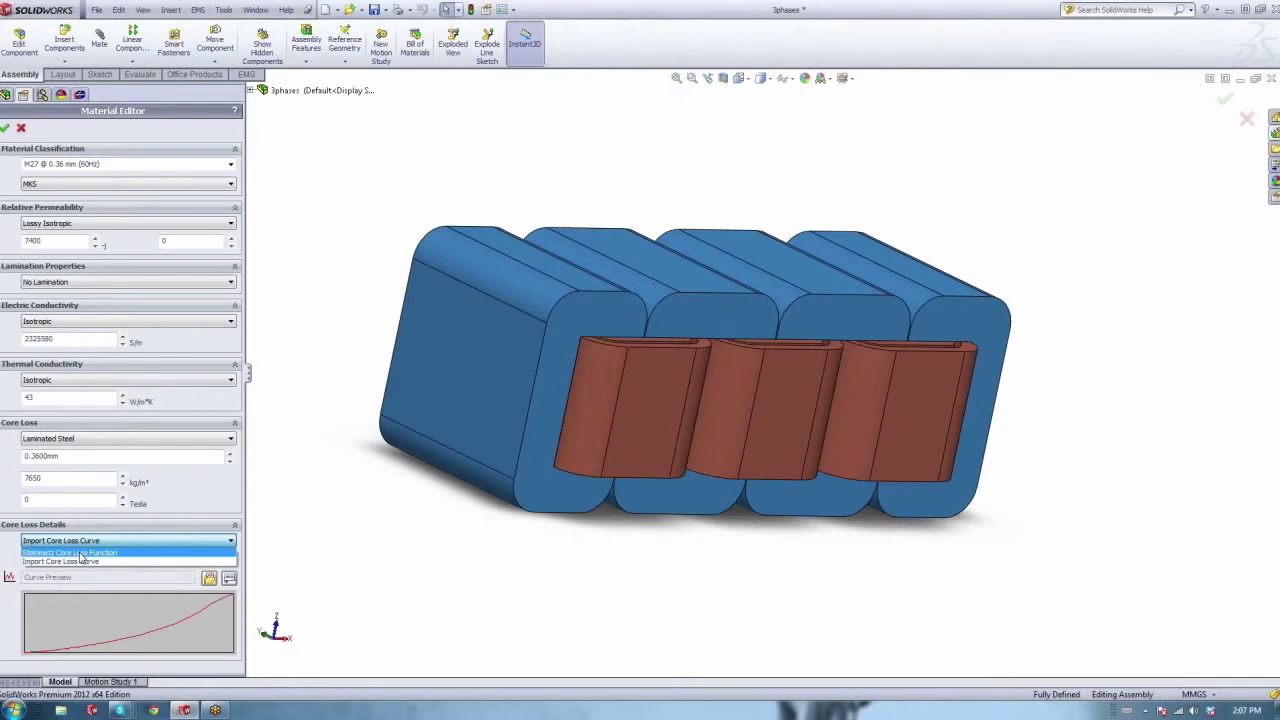
pyautogui.click(80, 554)
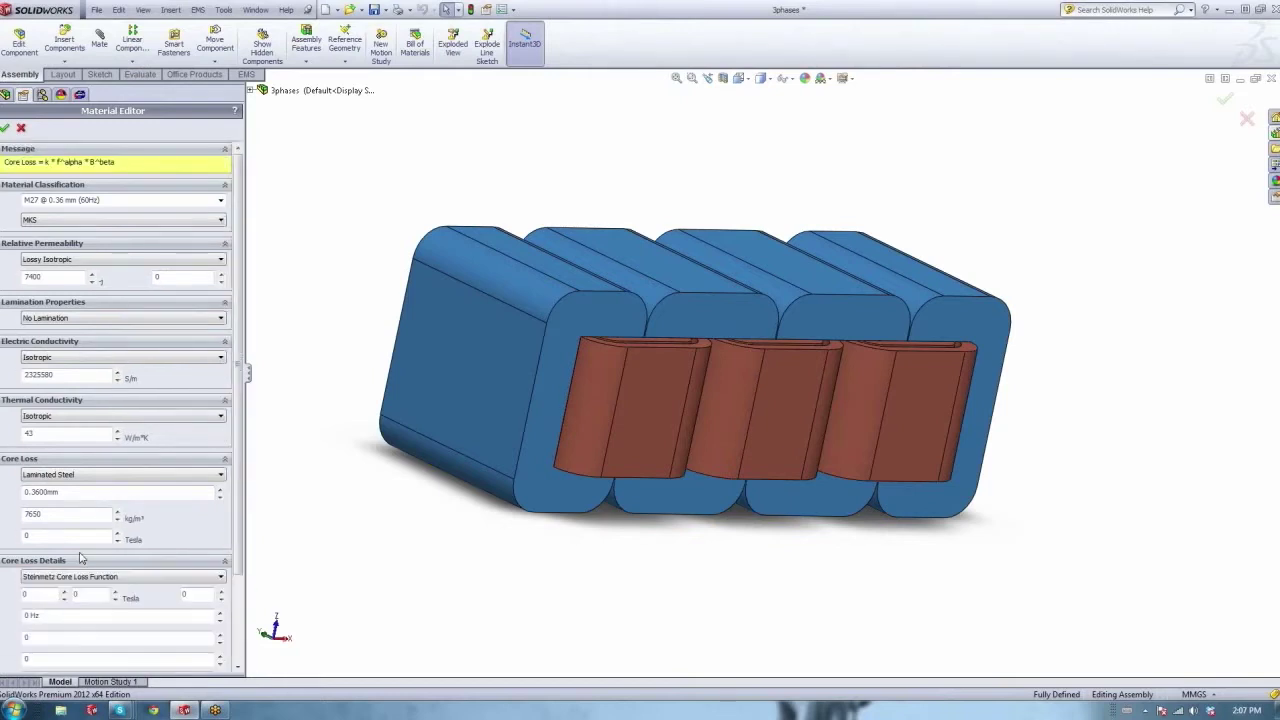
pyautogui.click(48, 579)
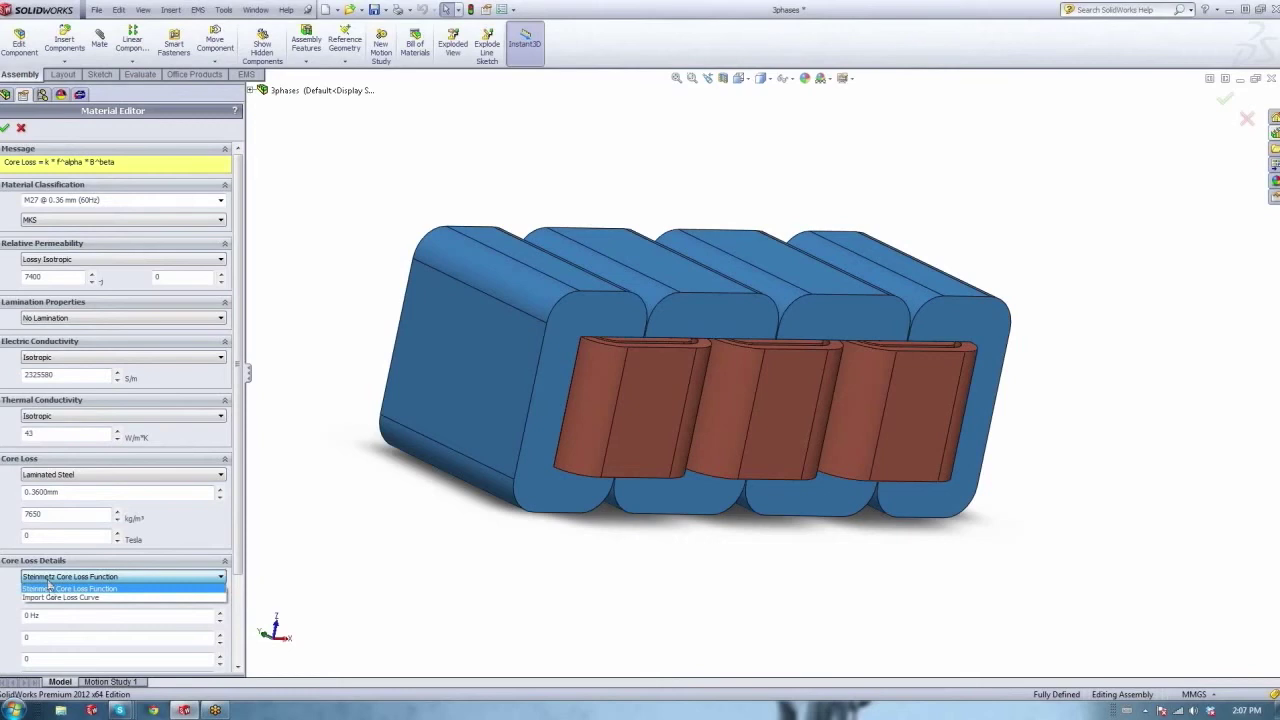
pyautogui.click(55, 597)
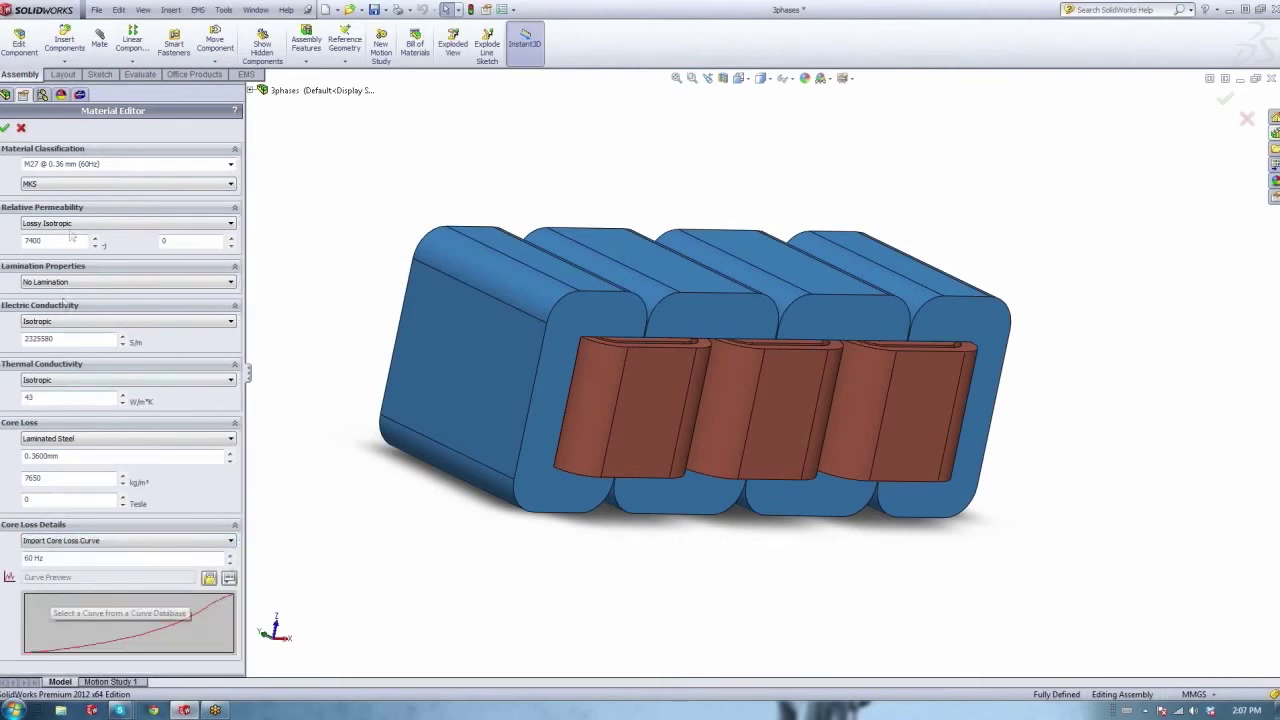
pyautogui.click(5, 128)
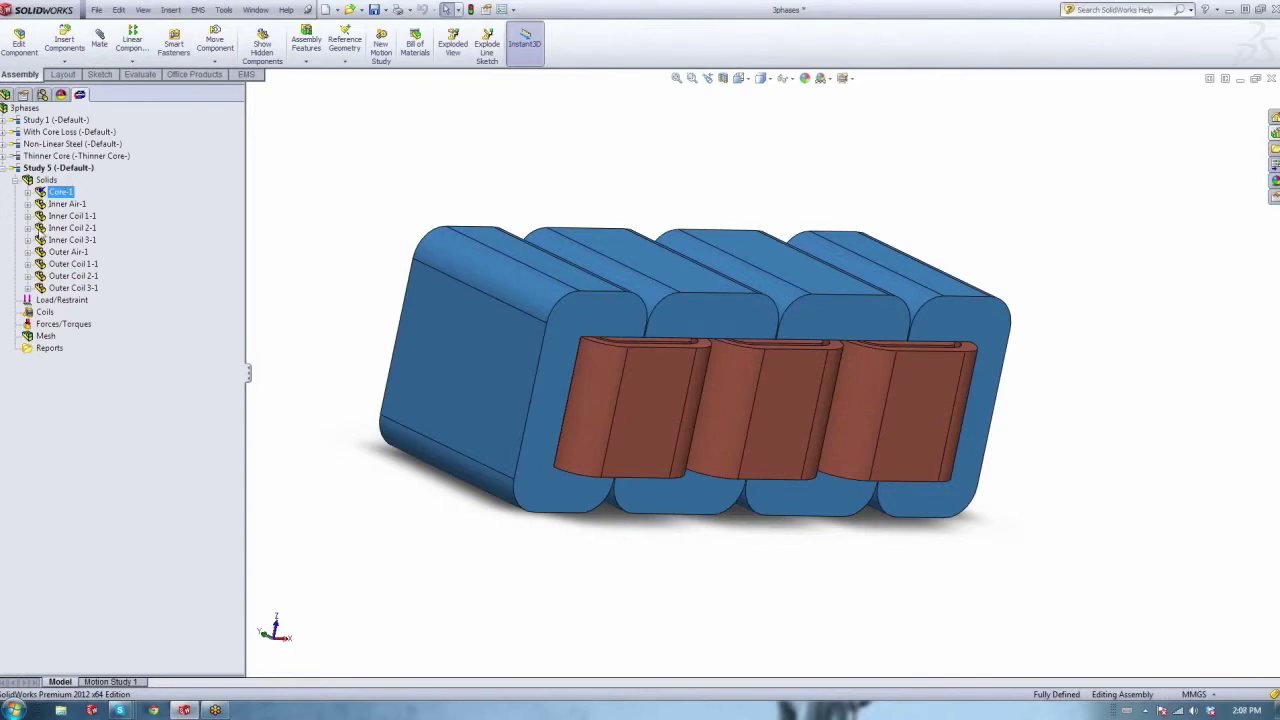
pyautogui.click(60, 217)
# Apply Copper from the conductor materials to Inner Coils 1-1 through 3-1.
pyautogui.keyDown('shift'); pyautogui.click(62, 242); pyautogui.keyUp('shift')
pyautogui.rightClick(62, 242)
pyautogui.click(68, 240)
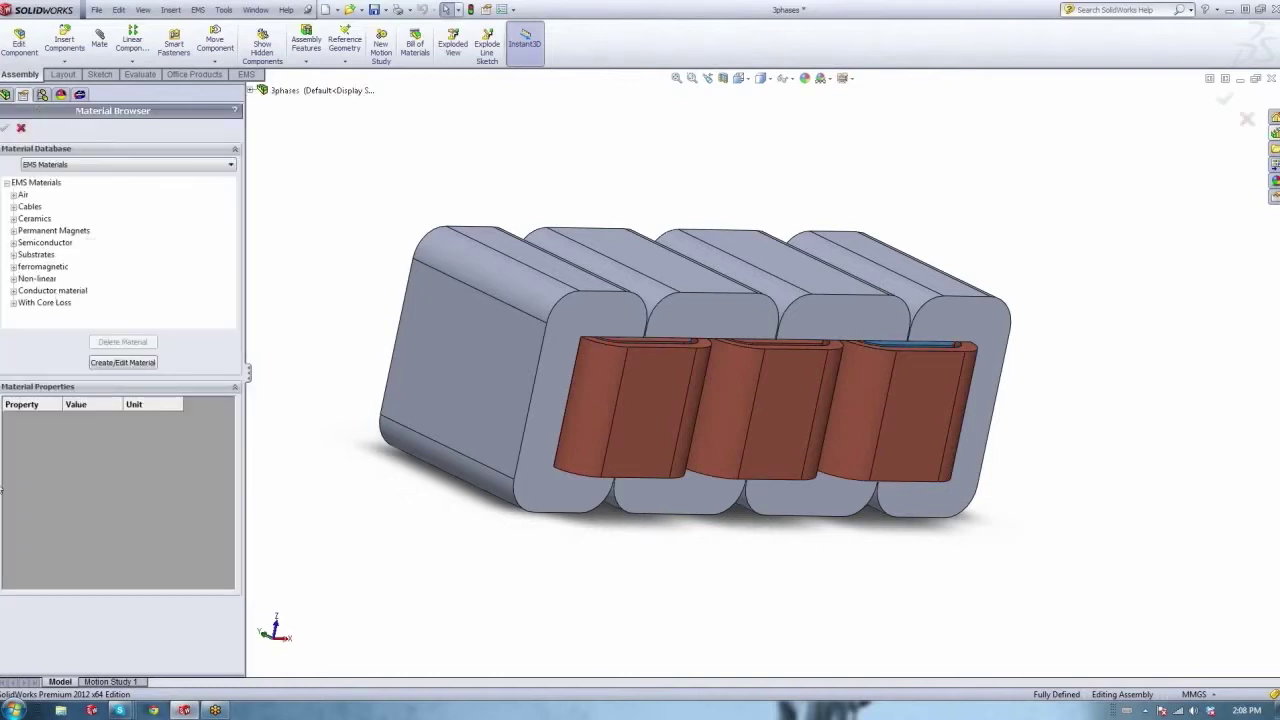
pyautogui.click(13, 290)
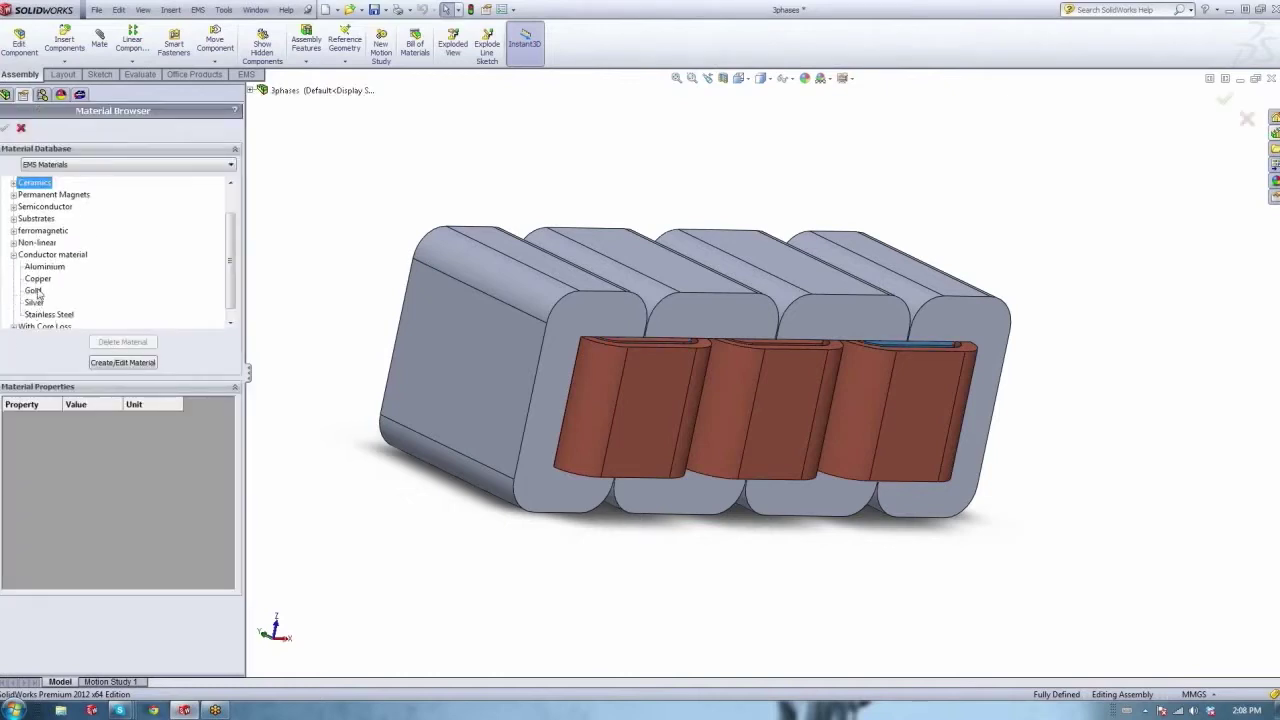
pyautogui.click(37, 279)
pyautogui.click(5, 129)
pyautogui.click(5, 130)
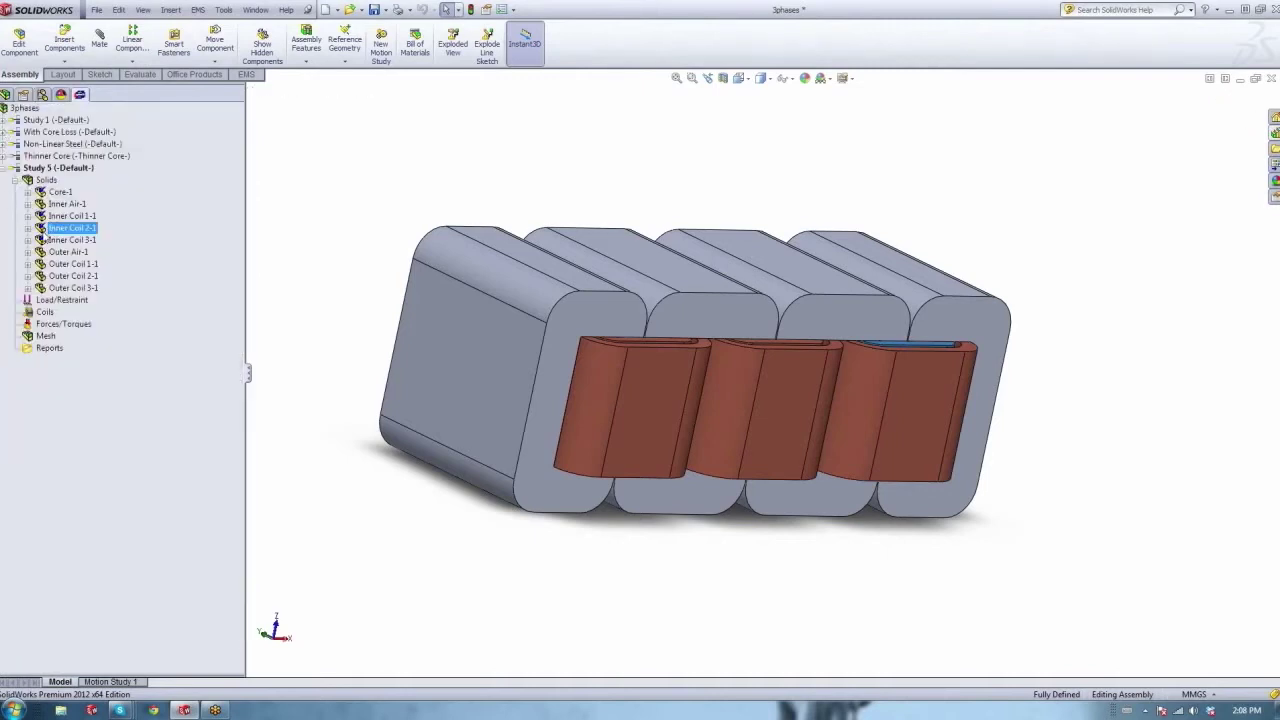
# Check which coils Outer Coil 1-1 and 2-1 are, then collapse the Solids list.
pyautogui.click(46, 264)
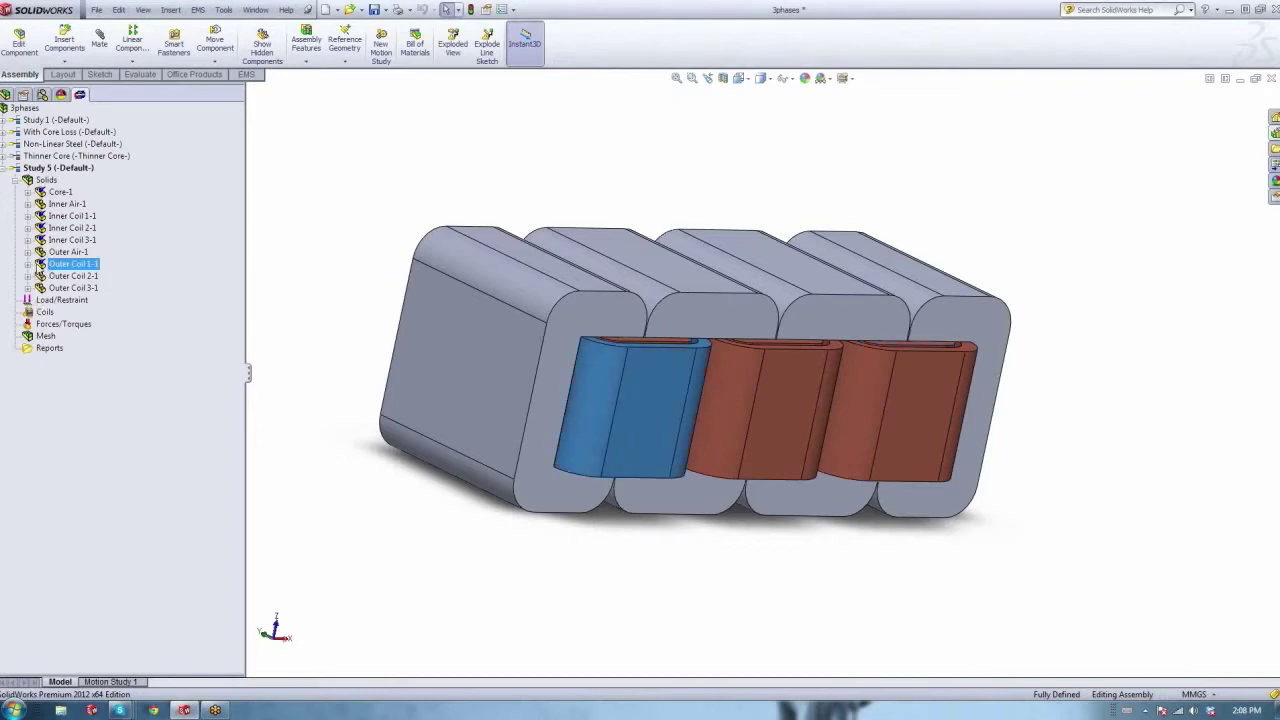
pyautogui.click(40, 275)
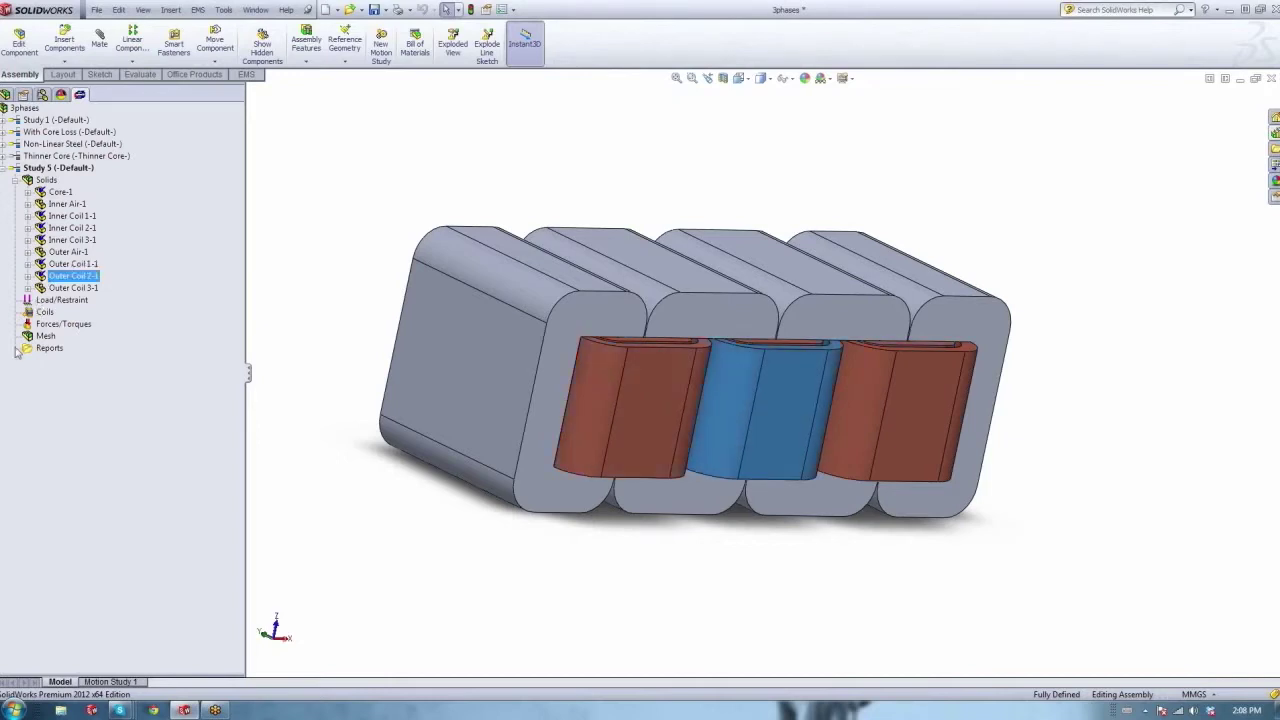
pyautogui.click(14, 180)
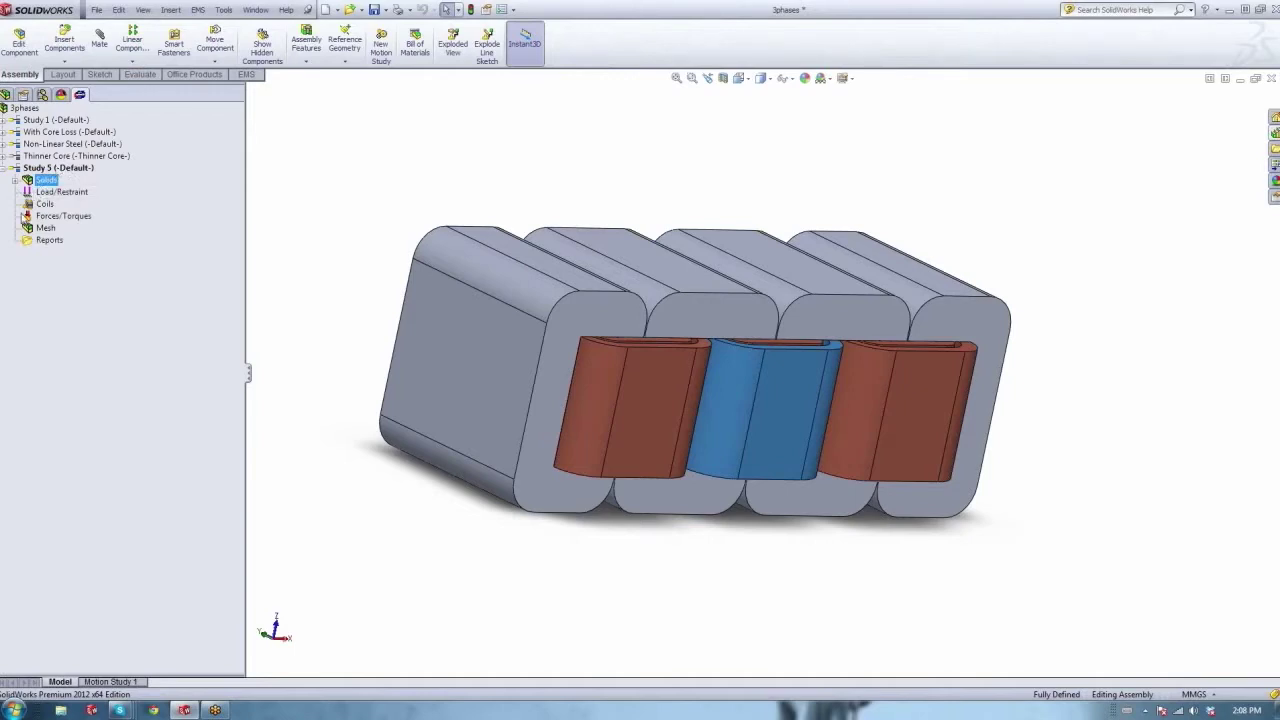
# Enable Steady state thermal analysis in Study 5's AC Magnetic properties.
pyautogui.rightClick(46, 207)
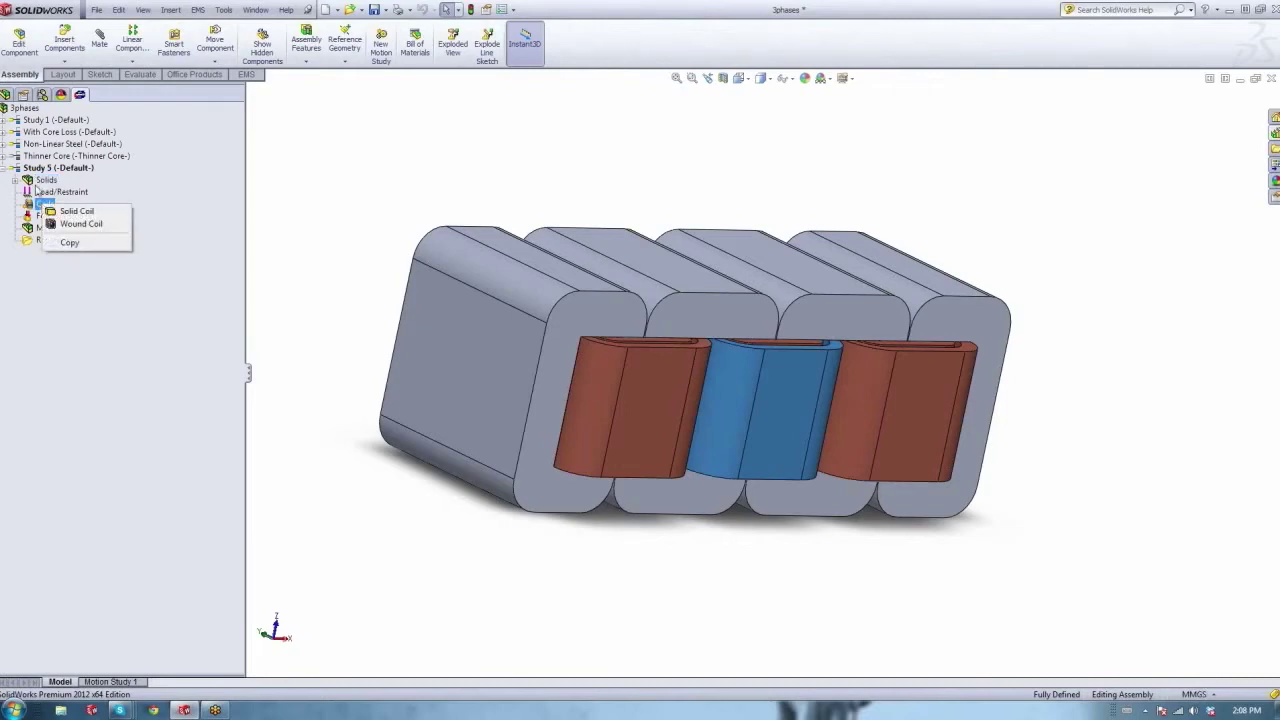
pyautogui.rightClick(58, 169)
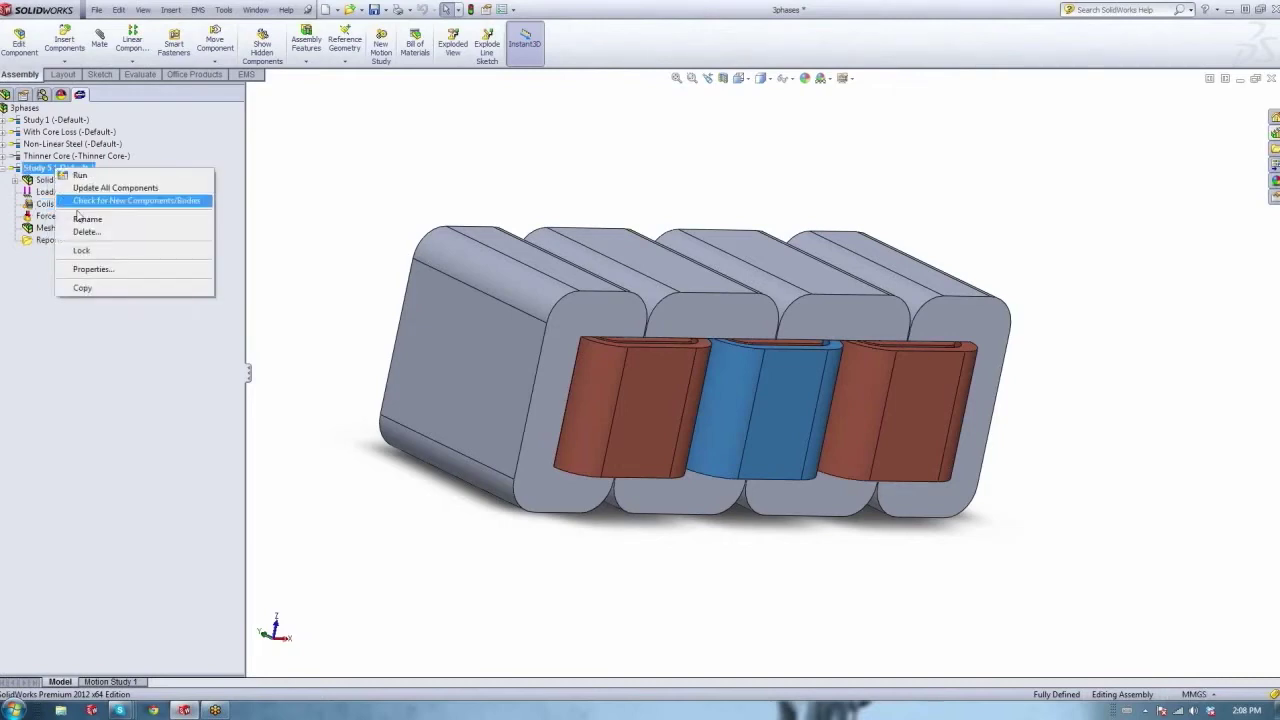
pyautogui.click(80, 269)
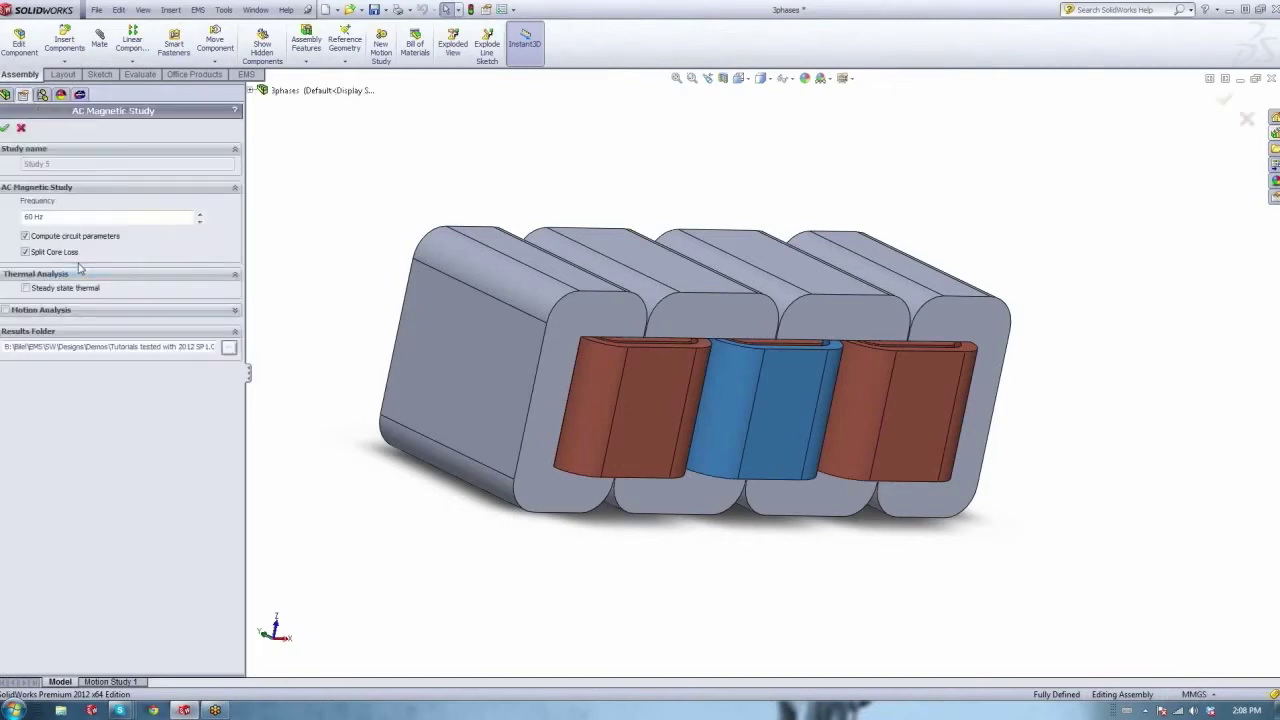
pyautogui.click(27, 290)
pyautogui.click(5, 128)
pyautogui.rightClick(50, 193)
# Add a Convection load on Outer Air-1 with coefficient 10 W/(m^2.K) and 300 K ambient.
pyautogui.moveTo(104, 213)
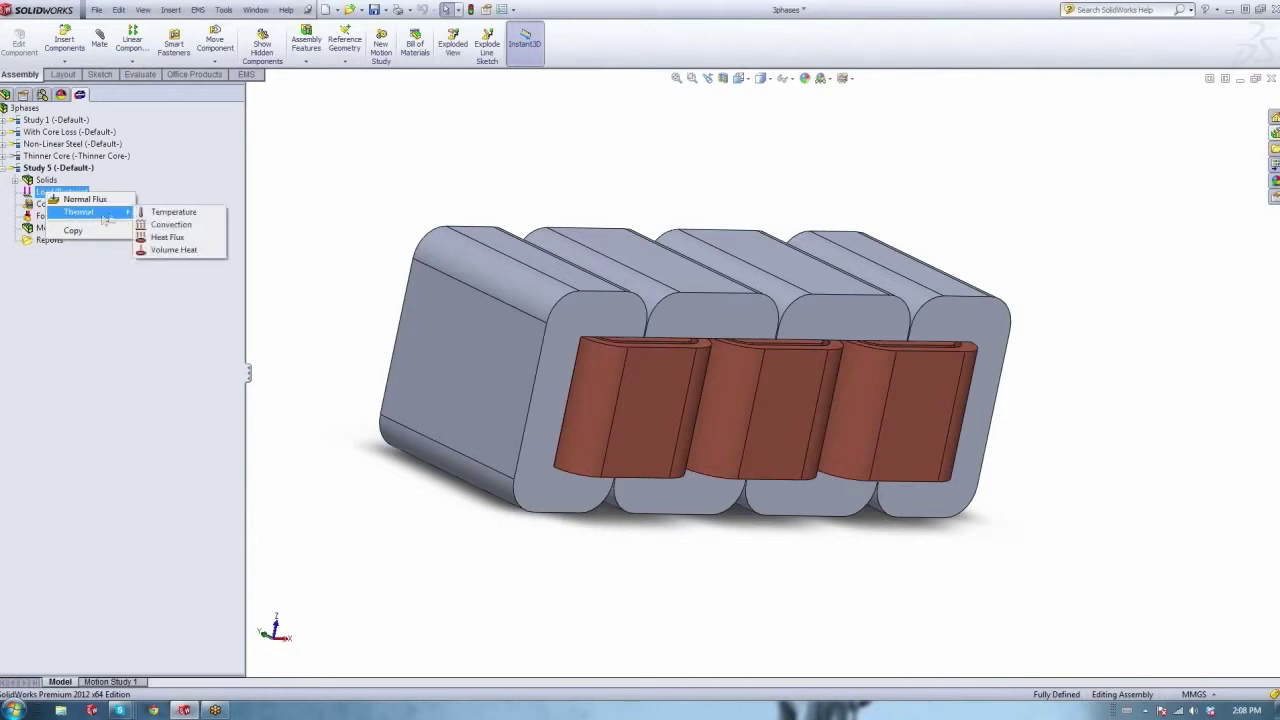
pyautogui.click(169, 225)
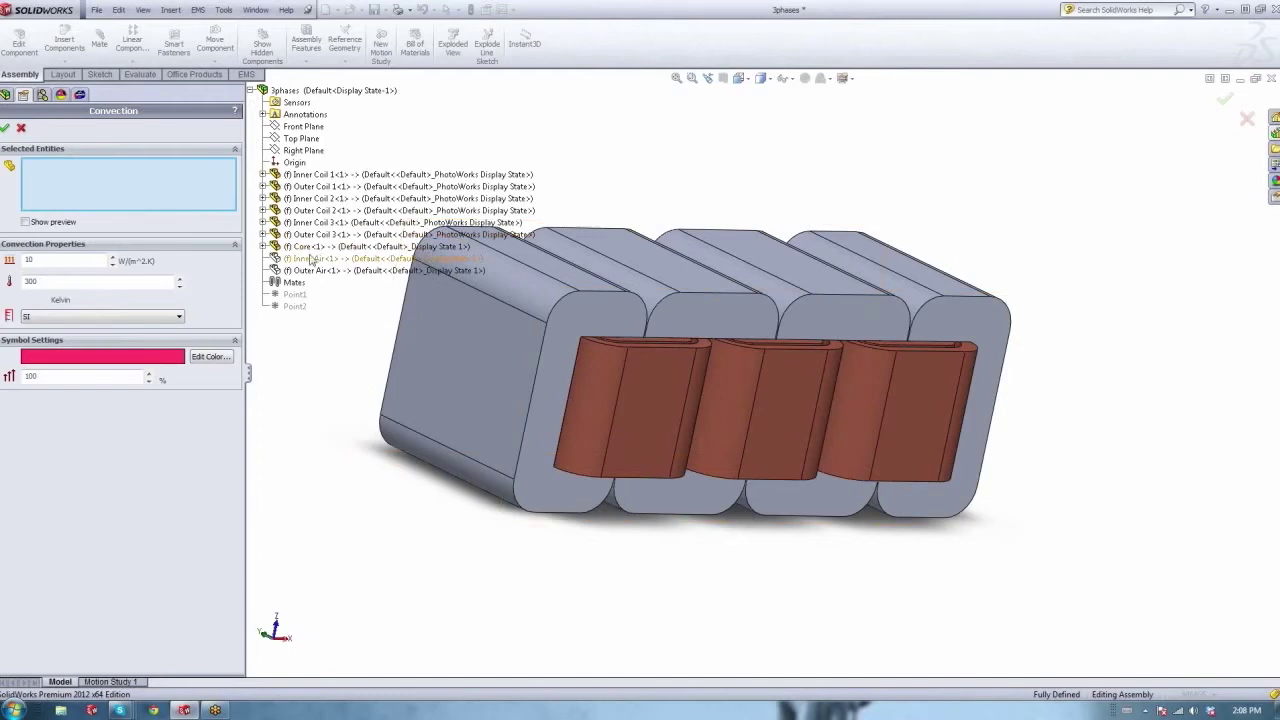
pyautogui.click(310, 271)
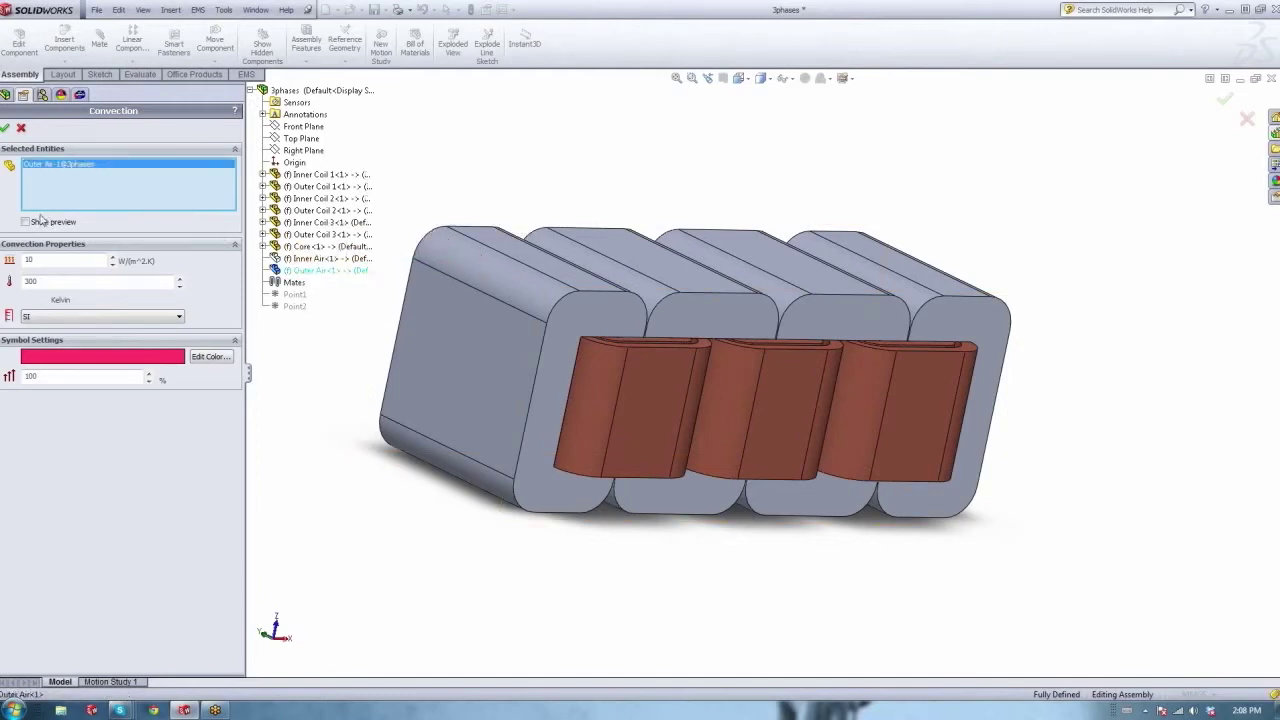
pyautogui.doubleClick(30, 281)
pyautogui.doubleClick(29, 260)
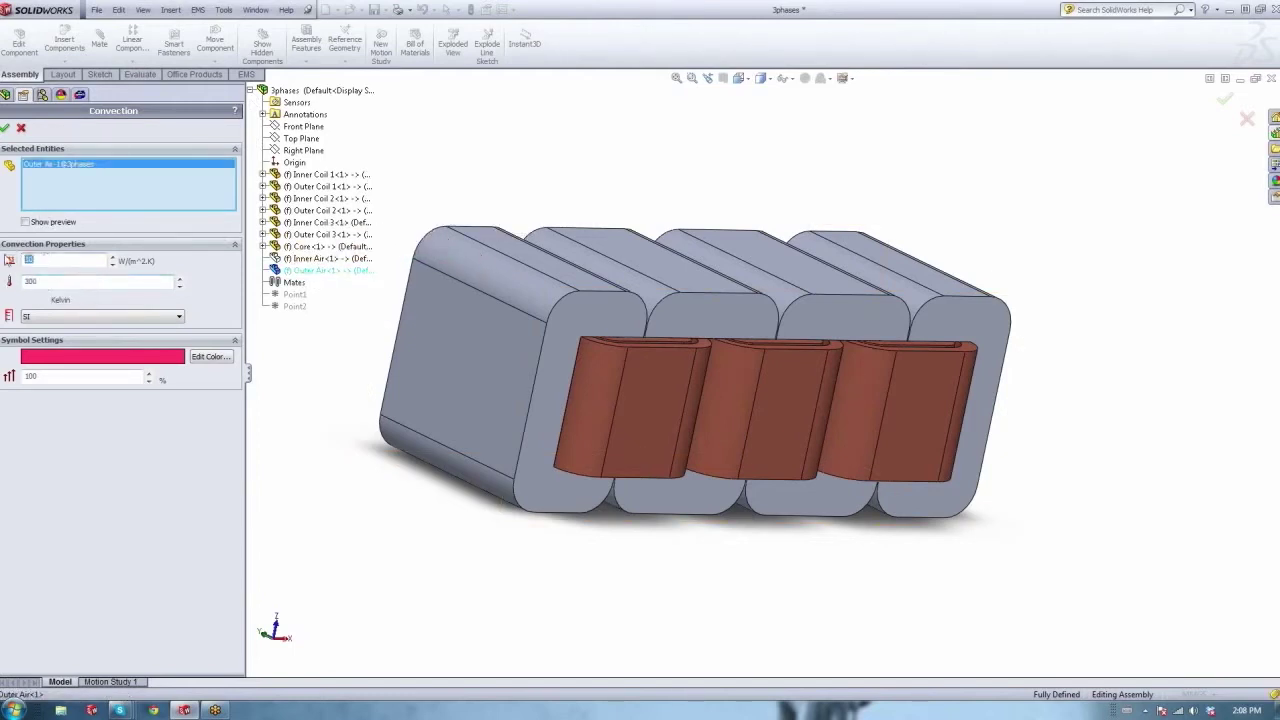
pyautogui.click(5, 130)
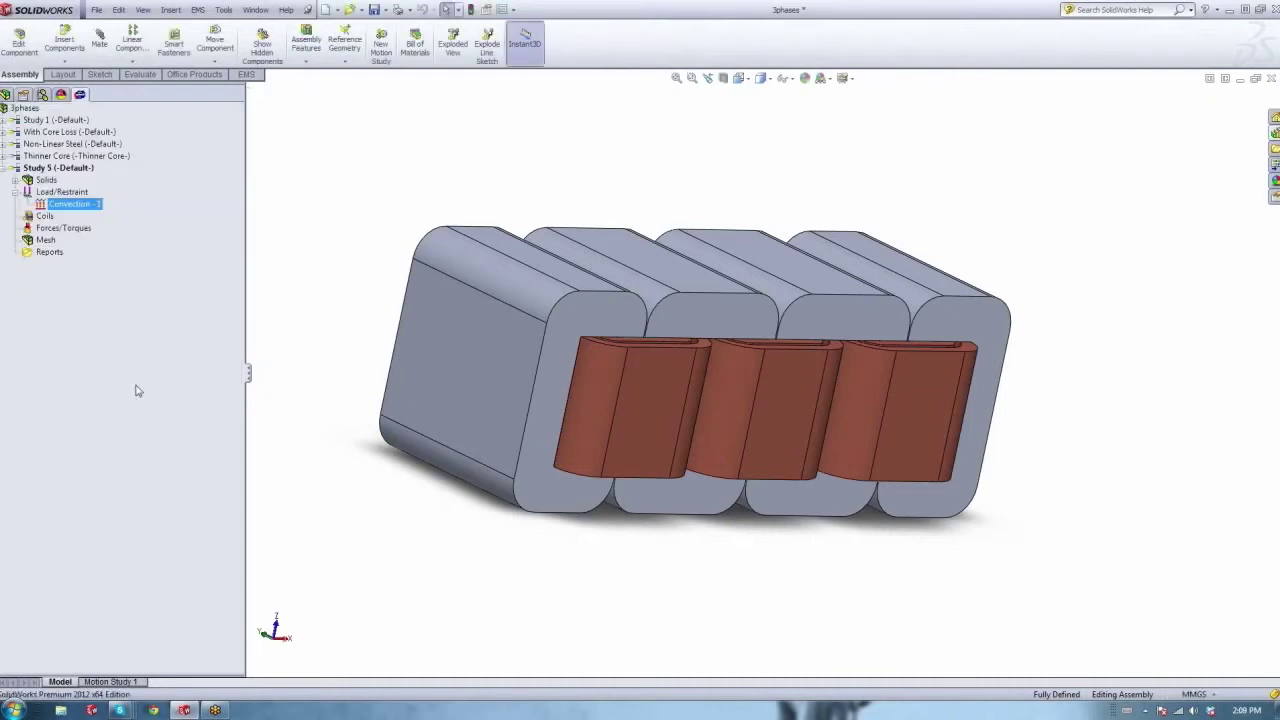
# Start a Wound Coil definition and check the 19-gauge, 0.91168568 mm wire values.
pyautogui.rightClick(42, 217)
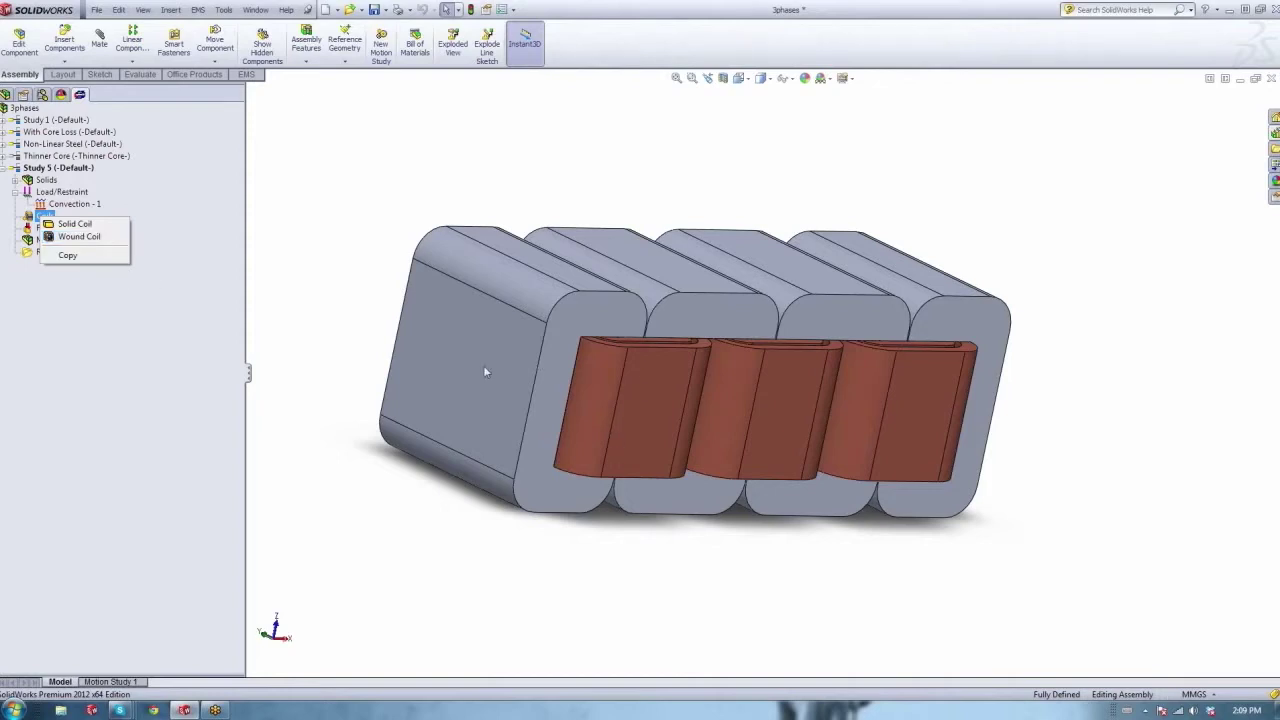
pyautogui.moveTo(636, 360); pyautogui.dragTo(606, 401, button='middle')
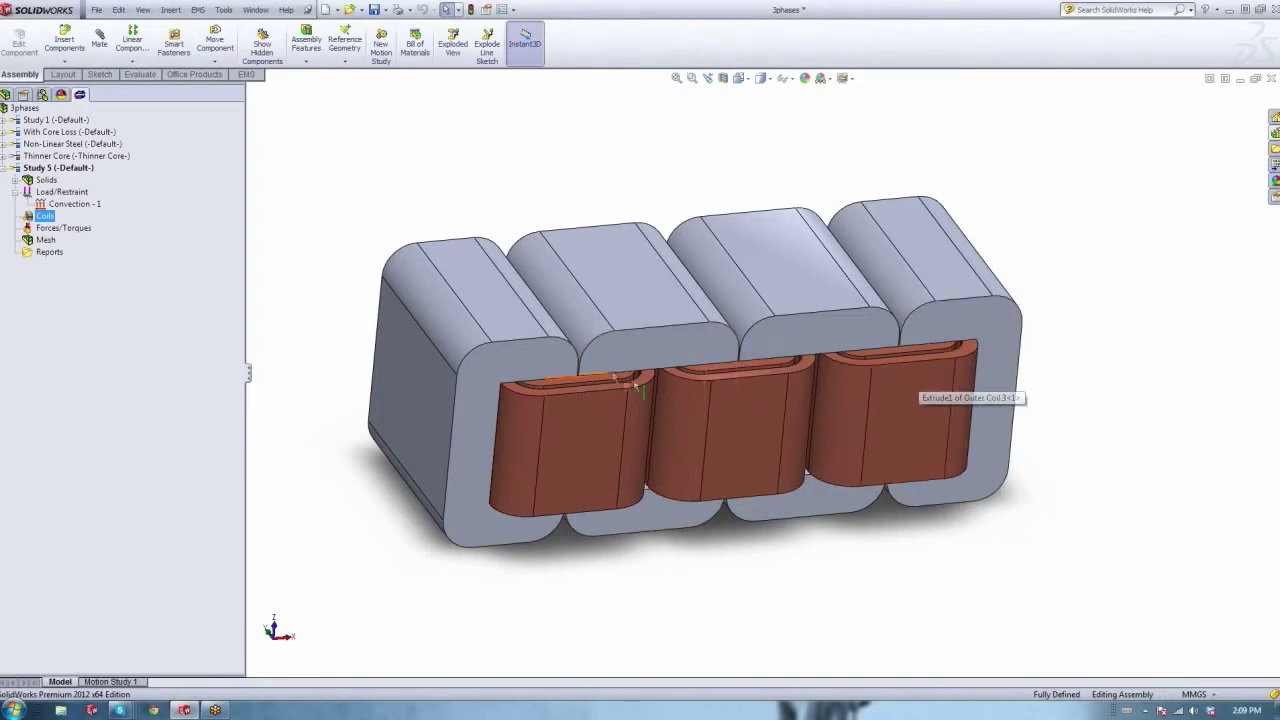
pyautogui.rightClick(45, 216)
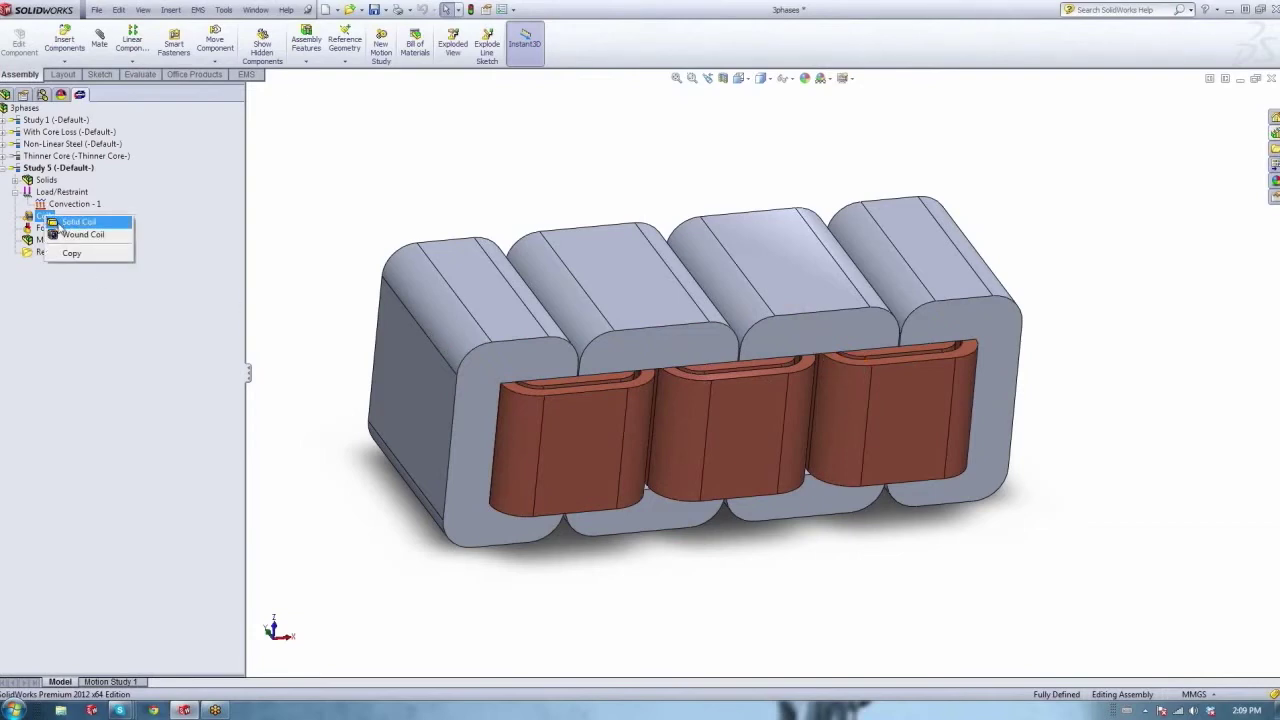
pyautogui.click(78, 234)
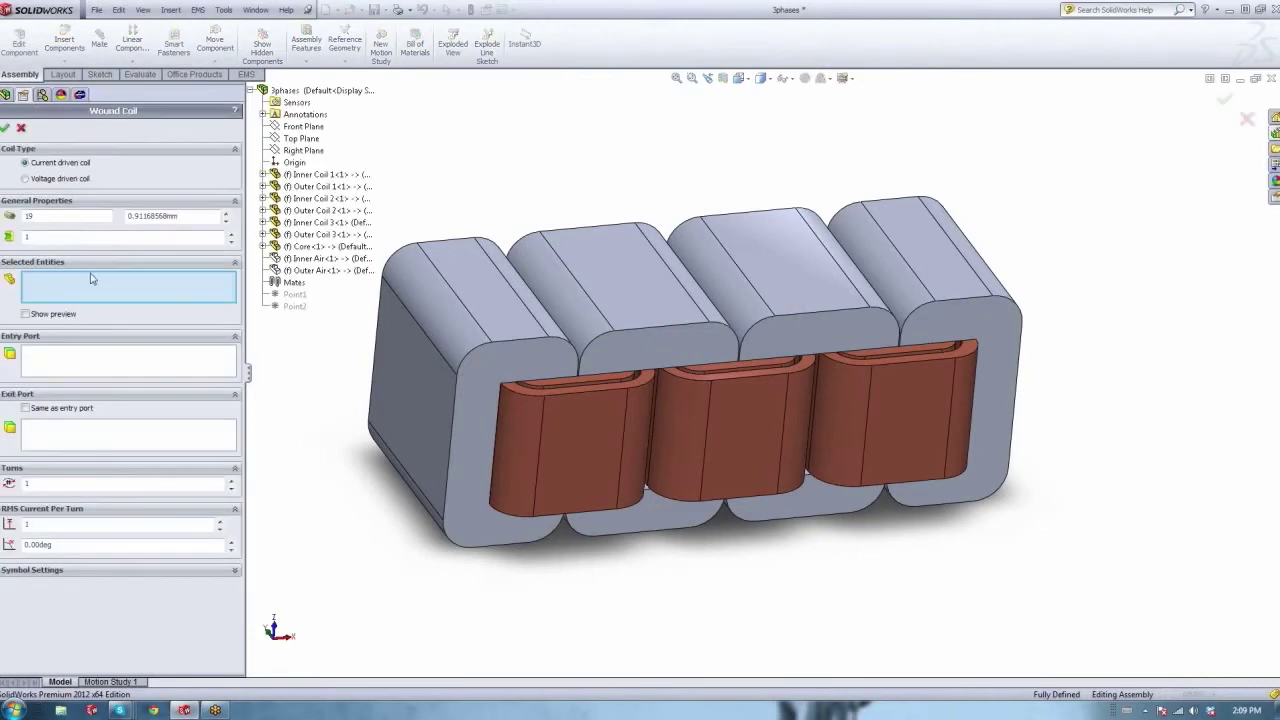
pyautogui.doubleClick(33, 216)
pyautogui.moveTo(129, 217); pyautogui.dragTo(185, 219)
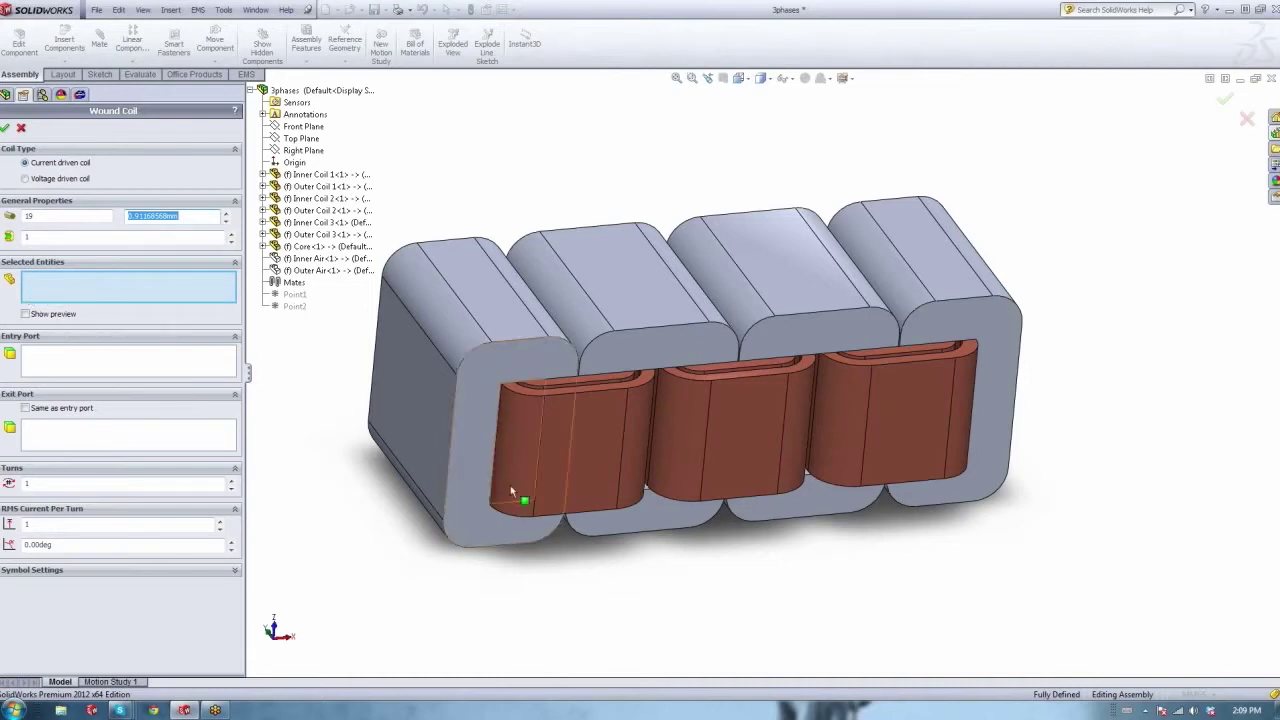
# Assign the coil body and entry/exit ports, enter 300 turns at 1 A per turn, and confirm.
pyautogui.click(33, 285)
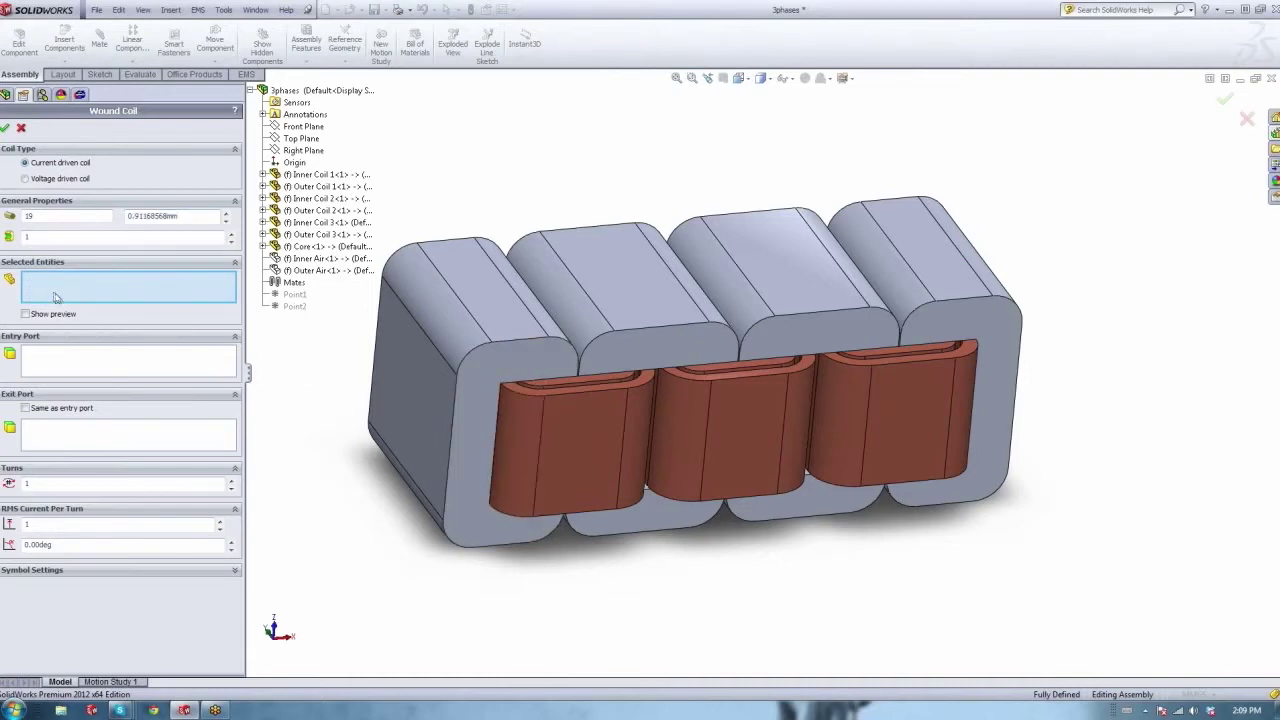
pyautogui.click(56, 368)
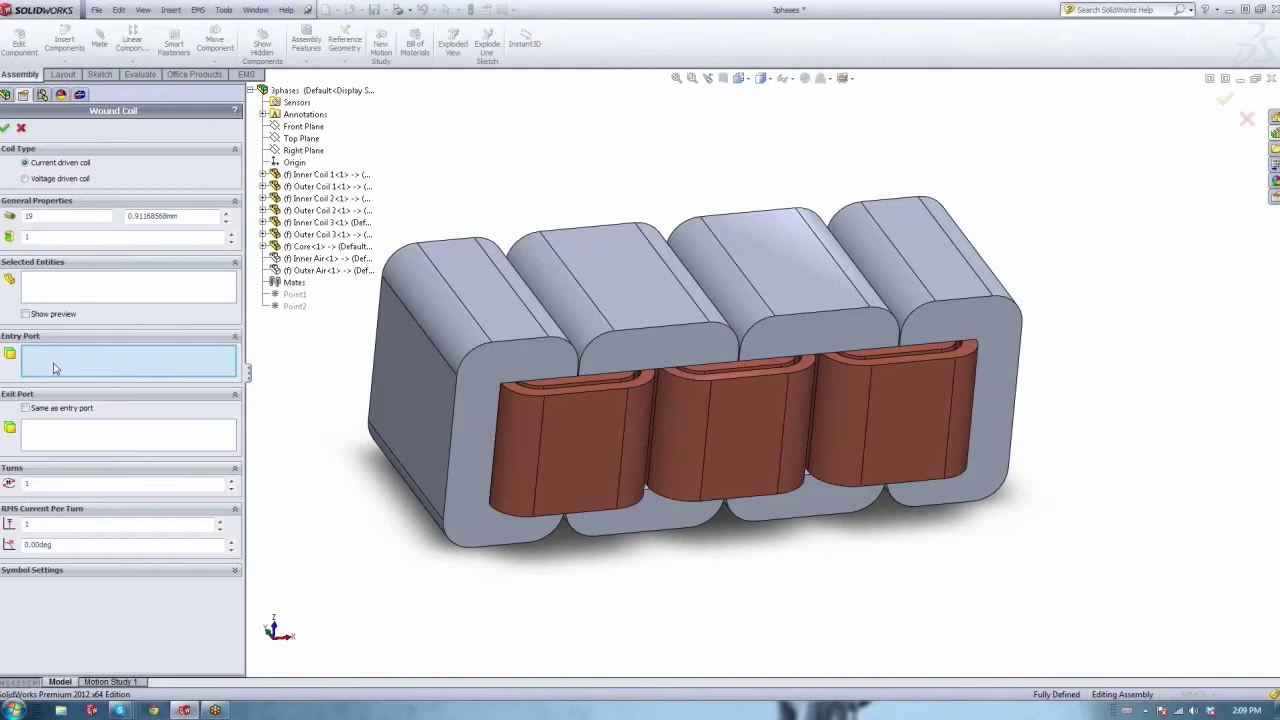
pyautogui.click(48, 434)
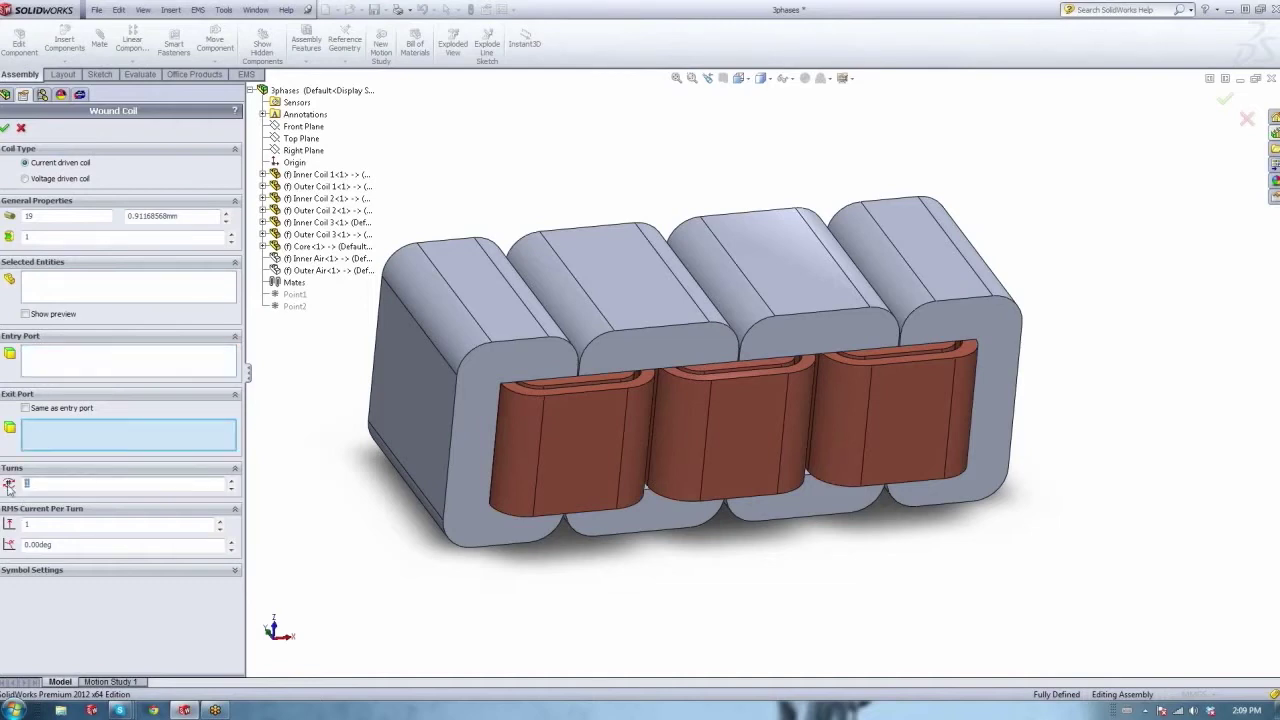
pyautogui.write('300')
pyautogui.press('Tab')
pyautogui.press('Tab')
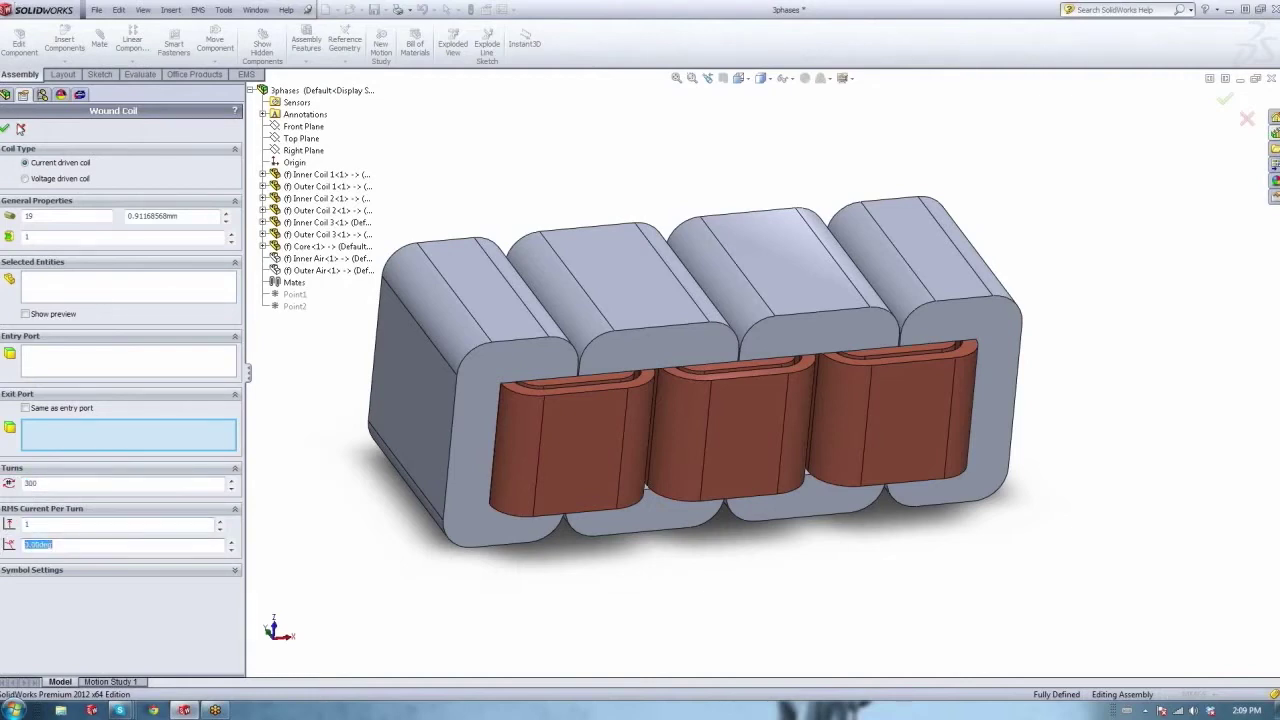
pyautogui.click(20, 128)
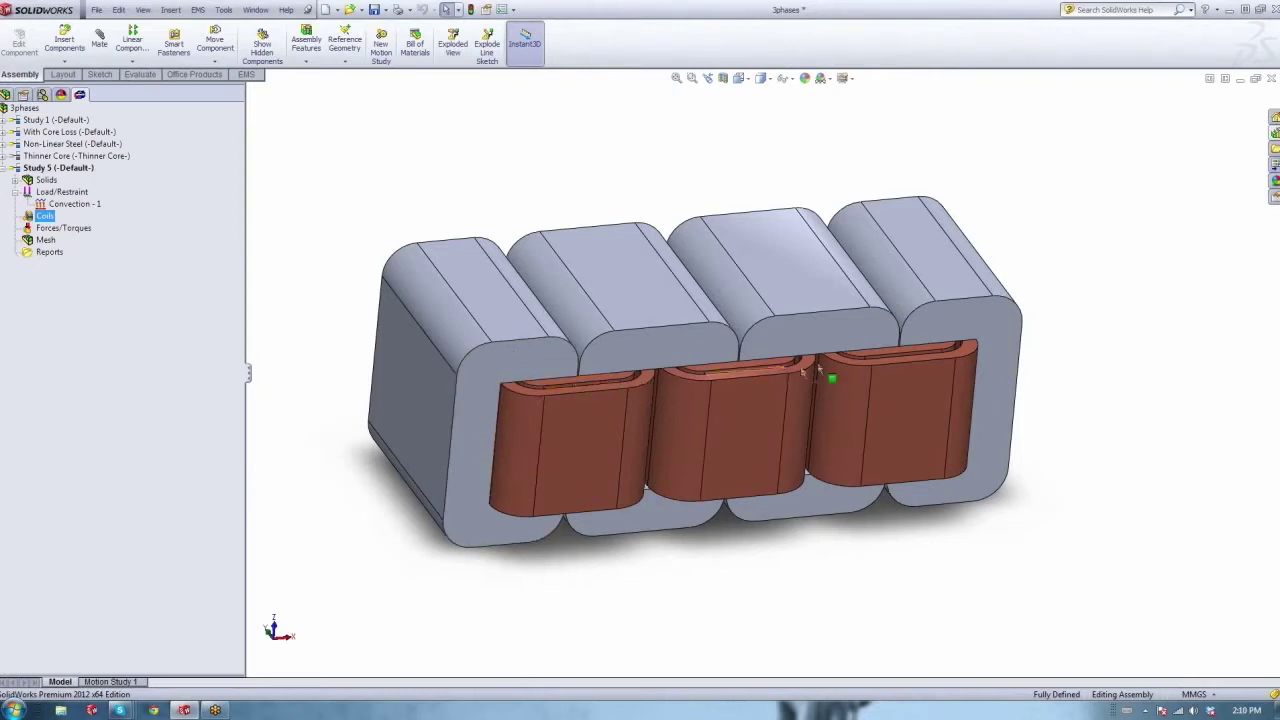
# Add Lorentz Force - 1 on the Inner Coil 2 body to Study 5, then select Study 5's Mesh.
pyautogui.rightClick(44, 228)
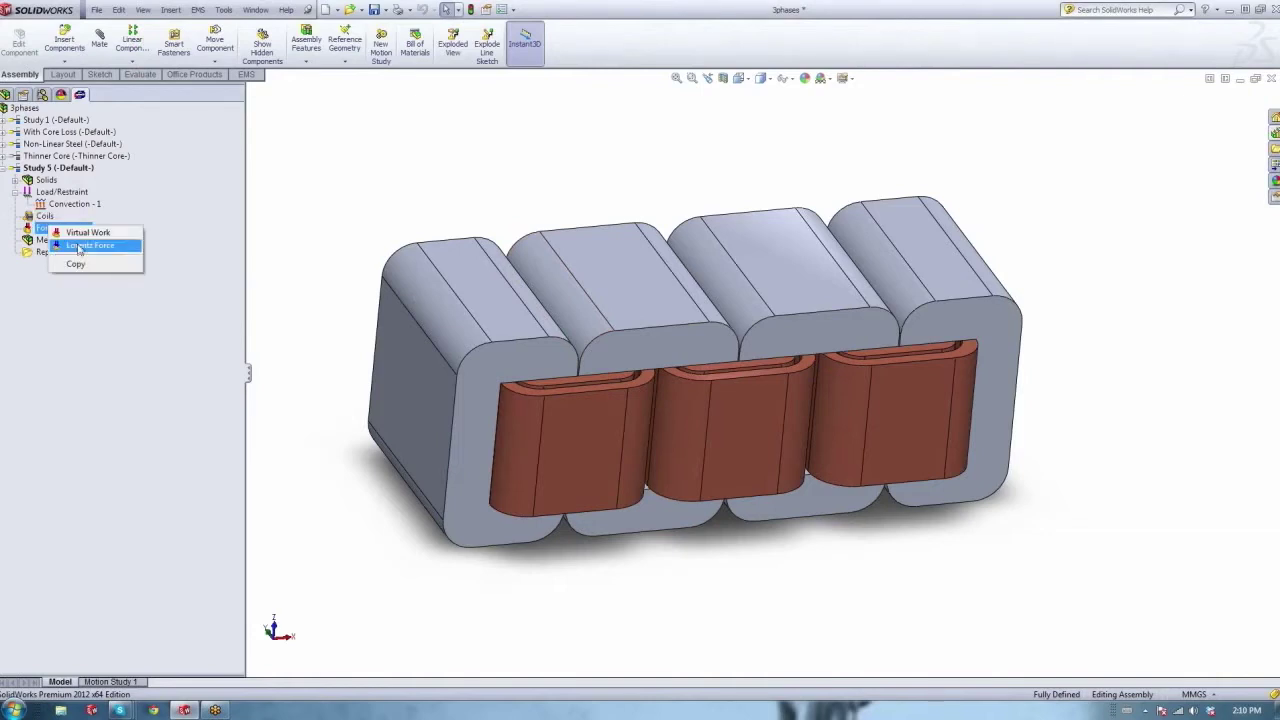
pyautogui.click(80, 246)
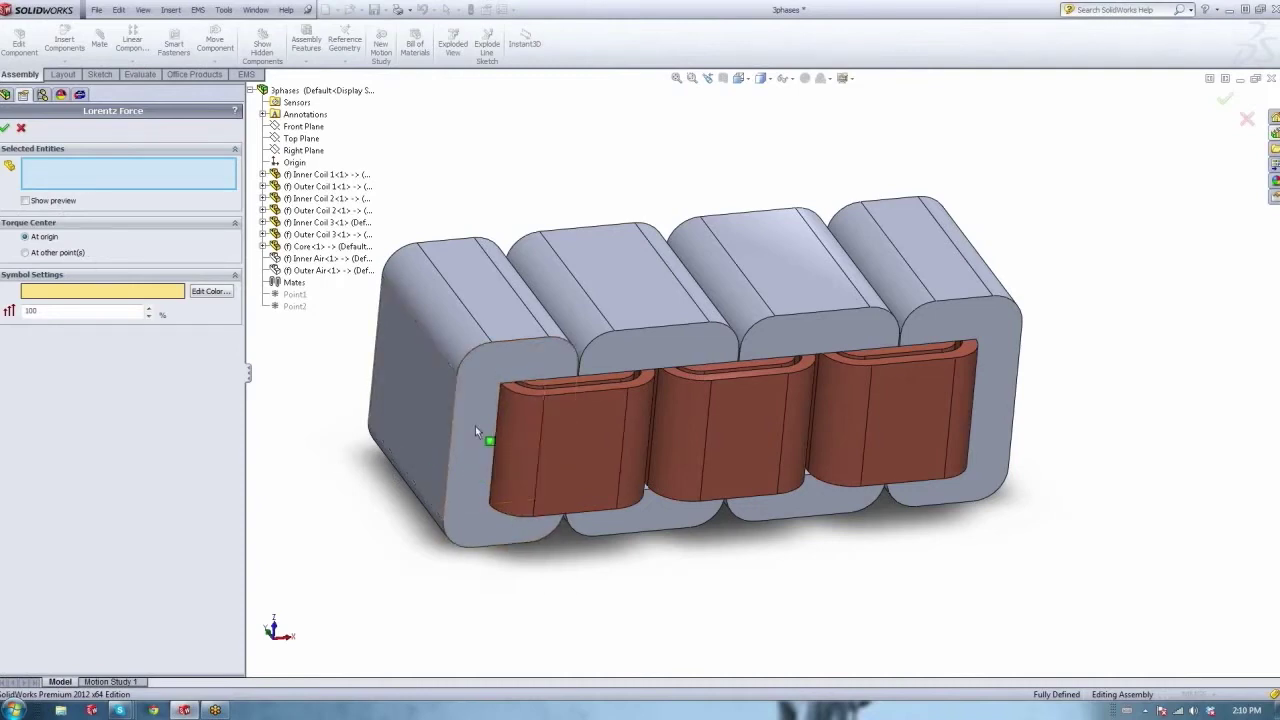
pyautogui.click(726, 373)
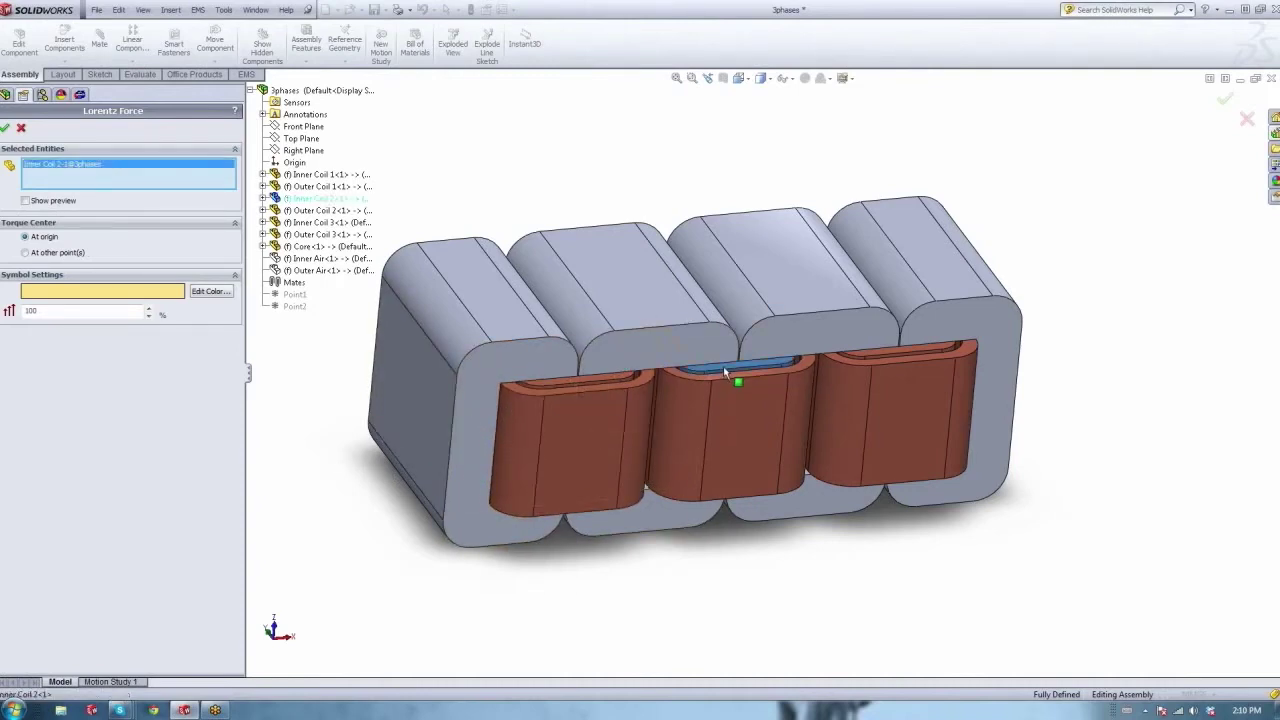
pyautogui.click(5, 128)
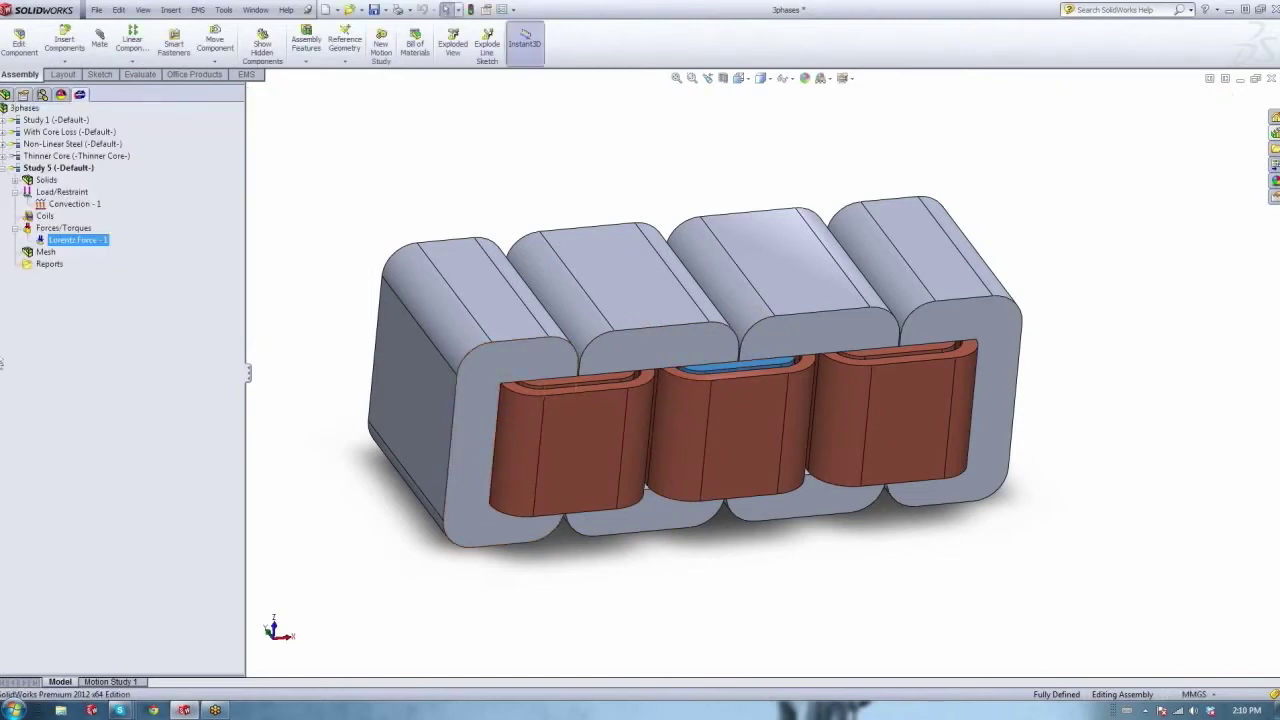
pyautogui.click(45, 253)
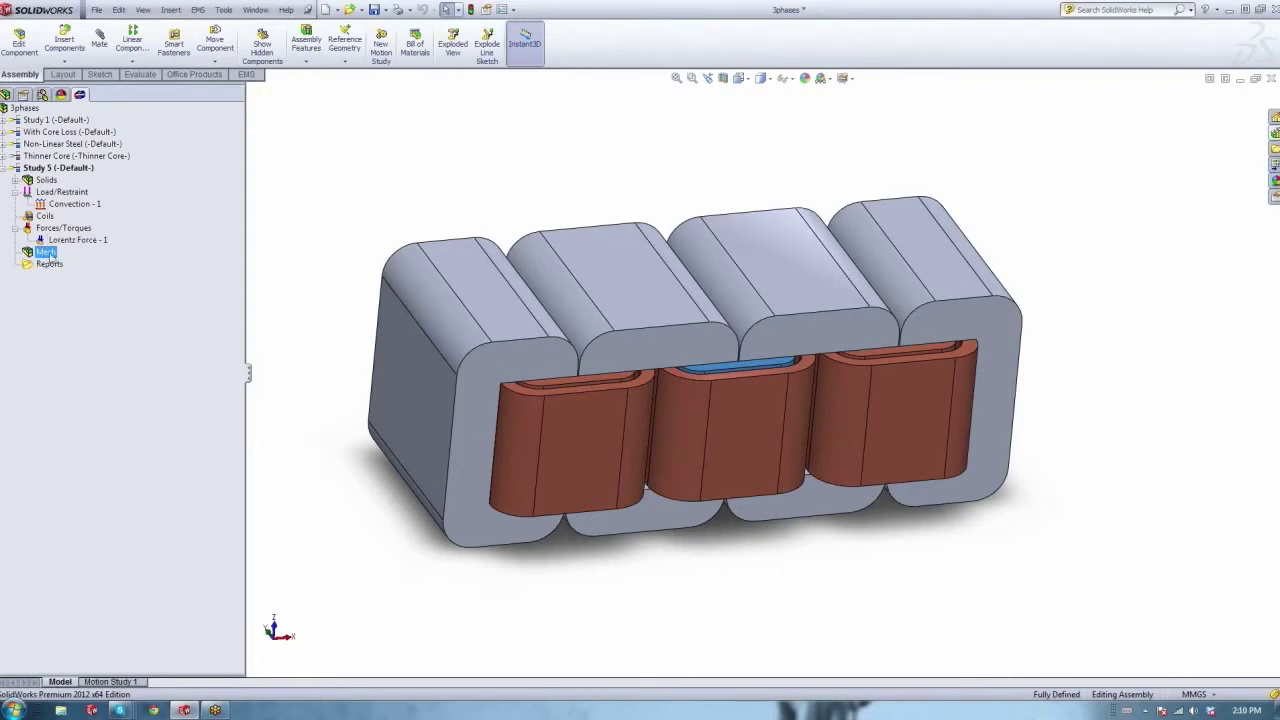
pyautogui.rightClick(50, 255)
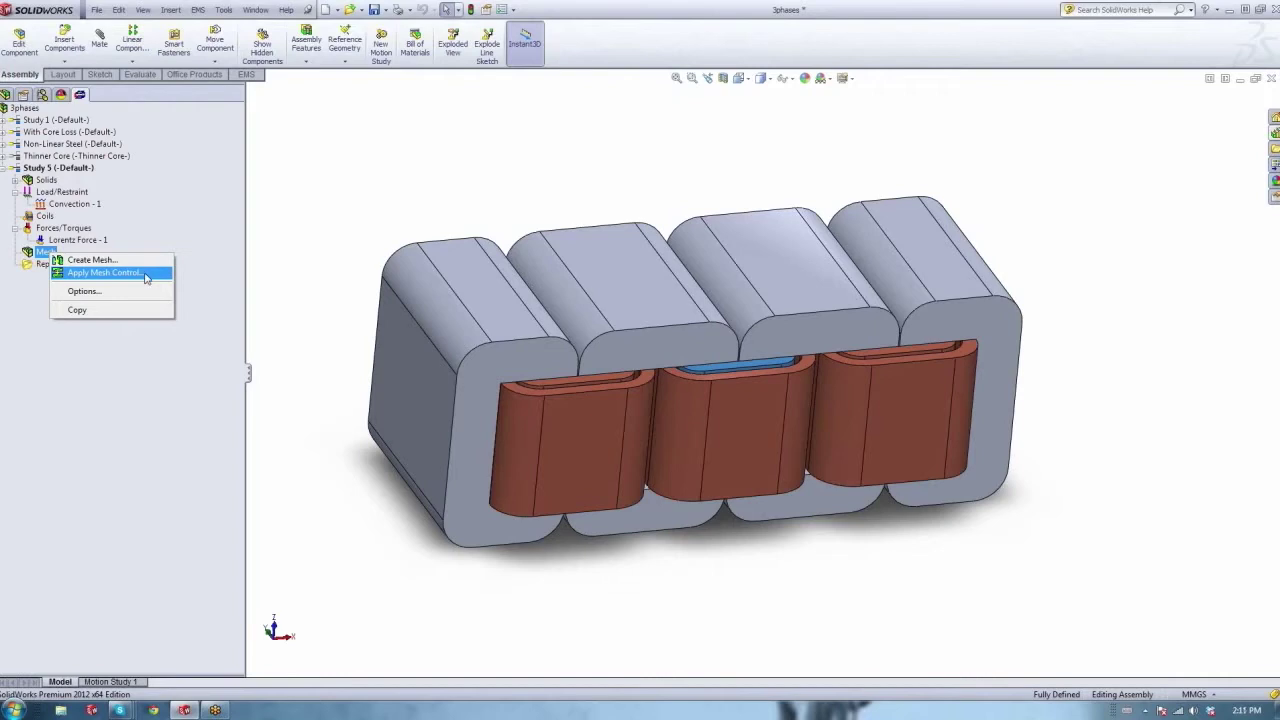
# Create Study 5's mesh with 24 elements per body diagonal (101.85 mm element size).
pyautogui.click(122, 262)
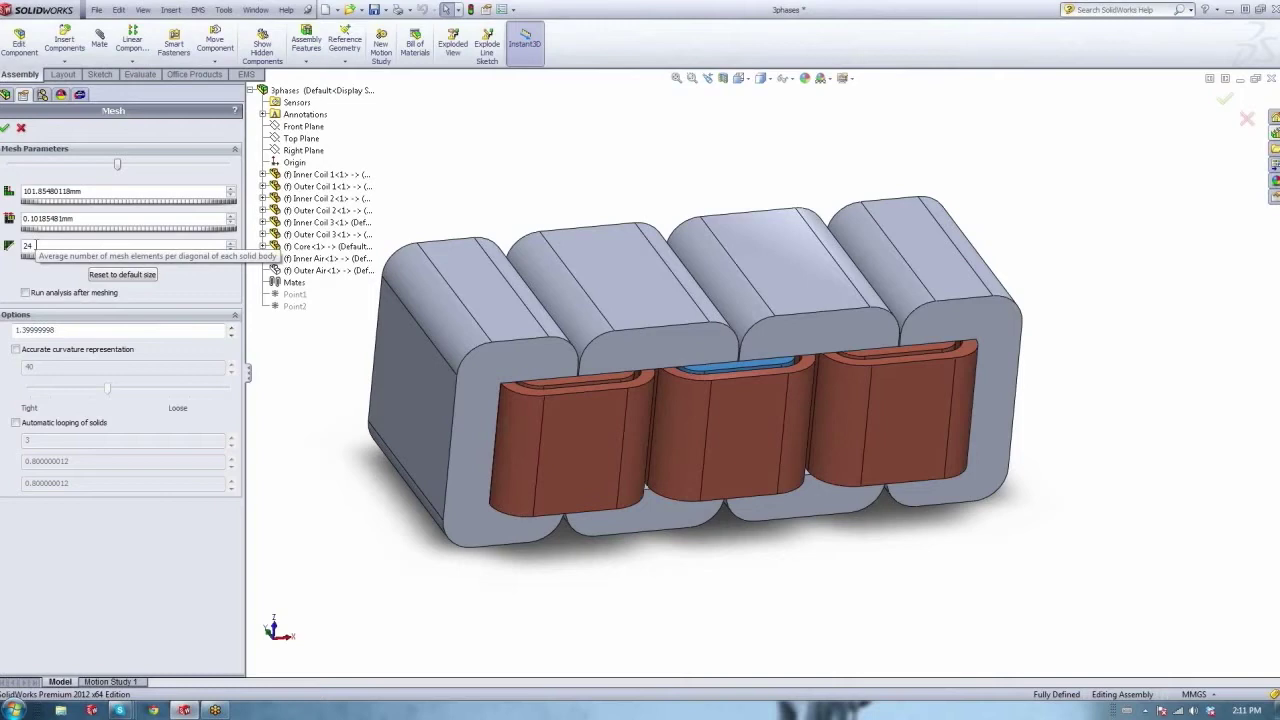
pyautogui.doubleClick(37, 246)
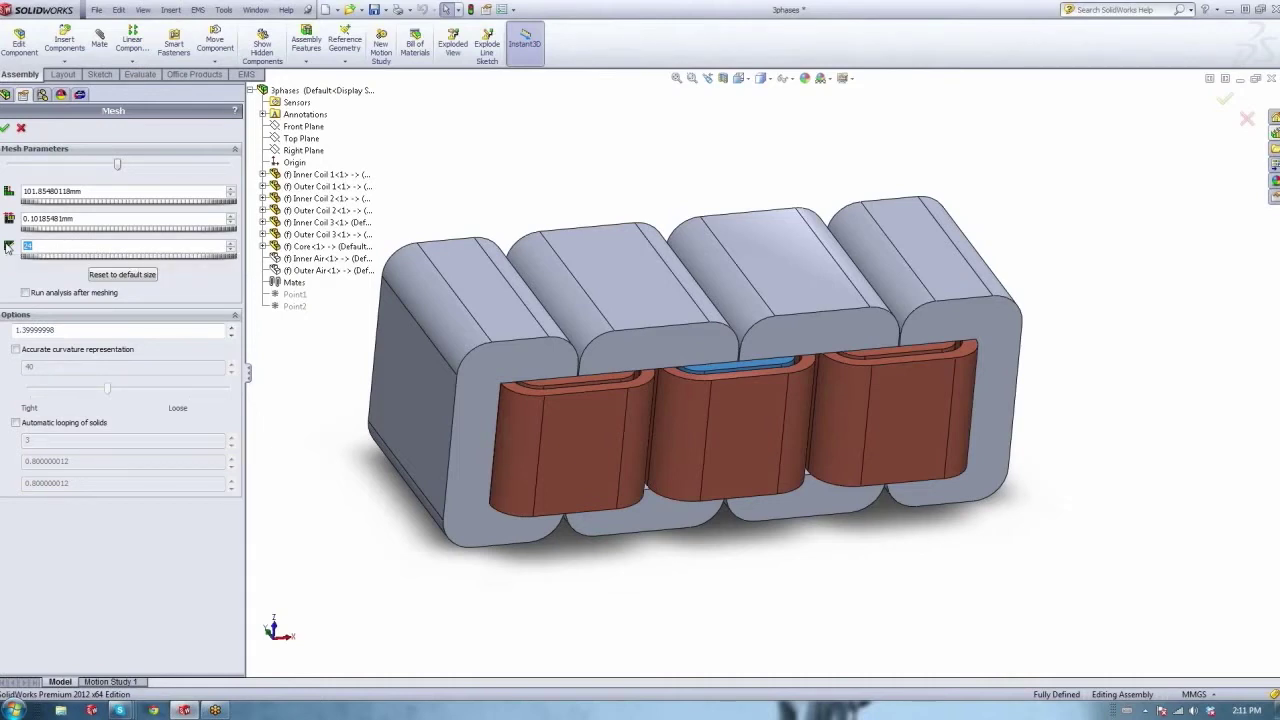
pyautogui.click(6, 129)
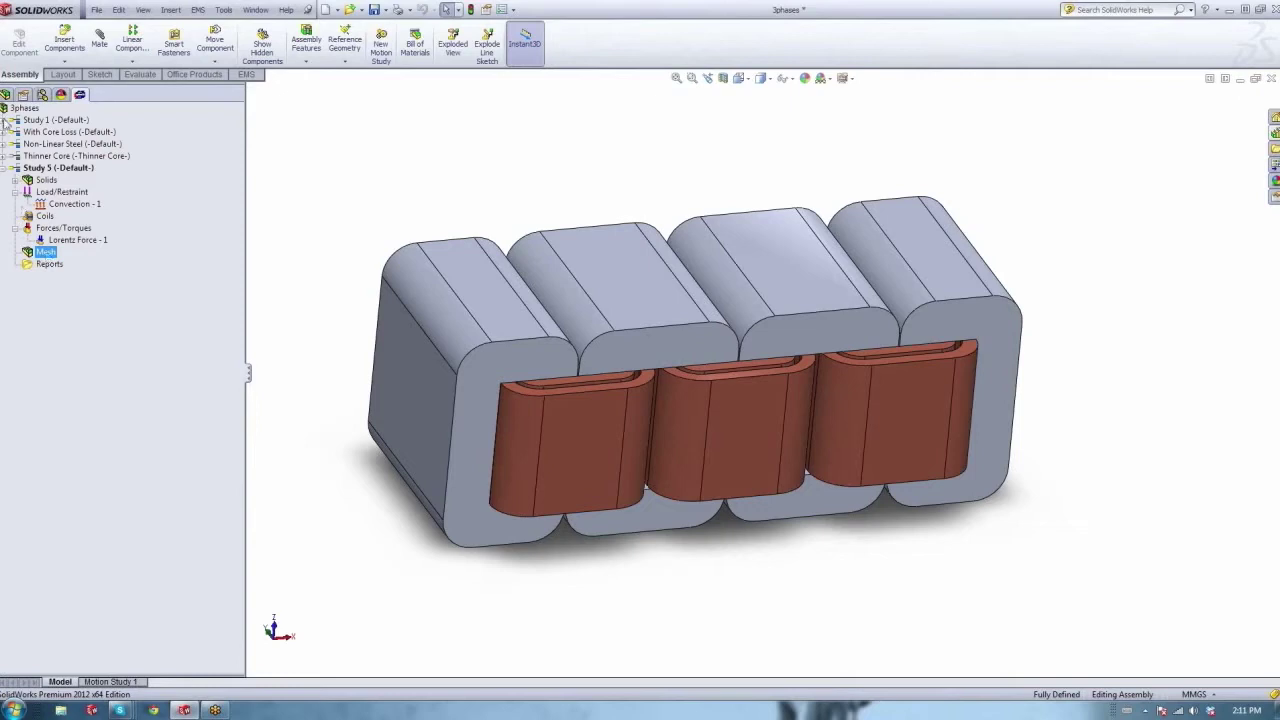
# Expand With Core Loss and show, then hide, its mesh on the model.
pyautogui.click(4, 131)
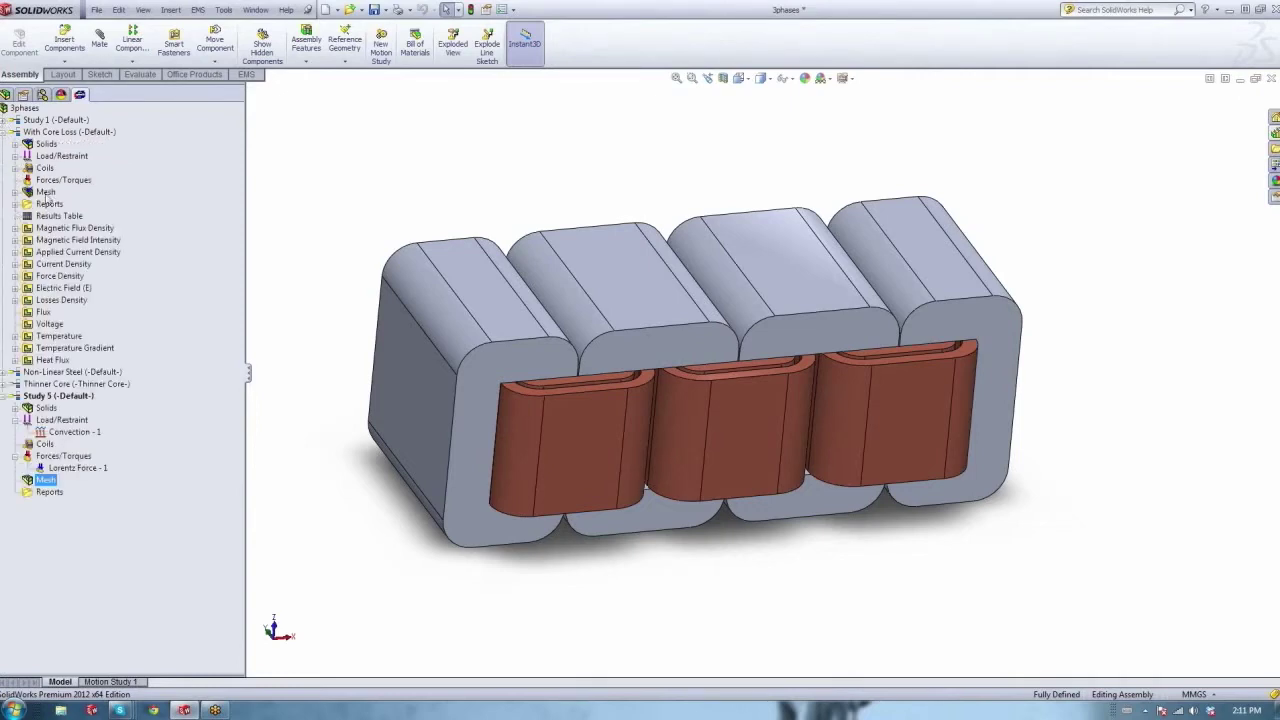
pyautogui.rightClick(45, 193)
pyautogui.click(82, 230)
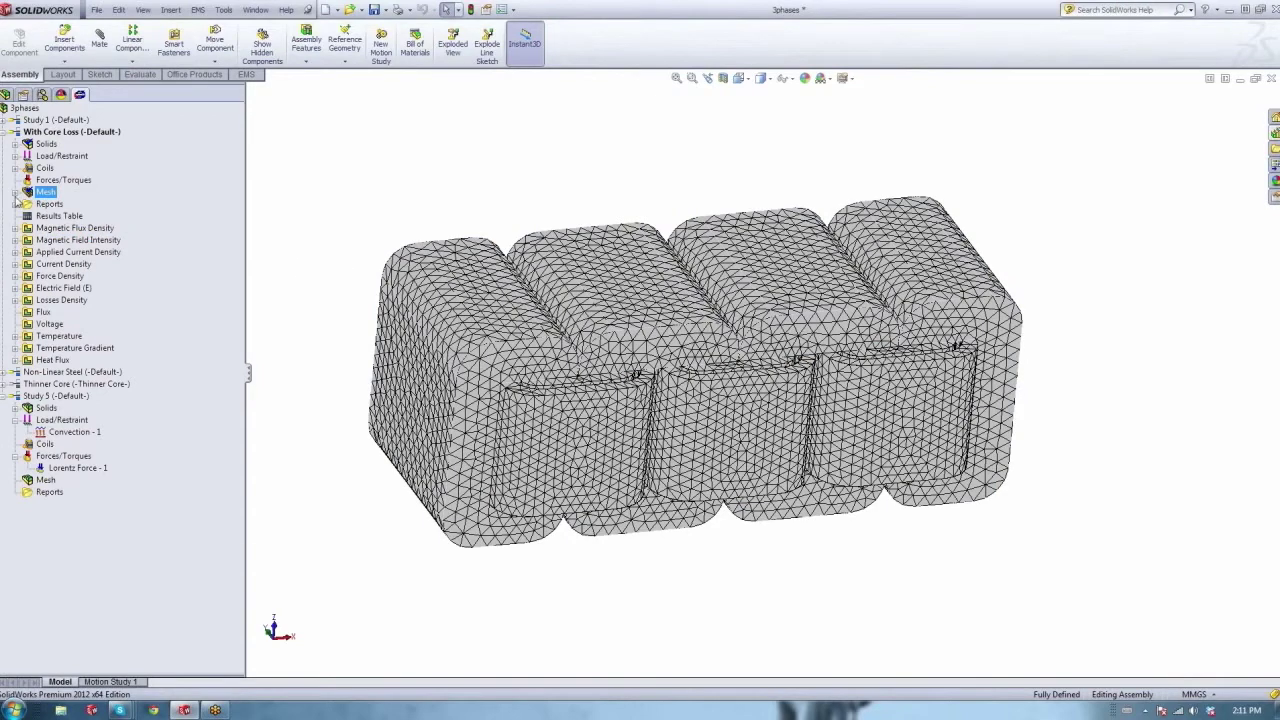
pyautogui.rightClick(38, 193)
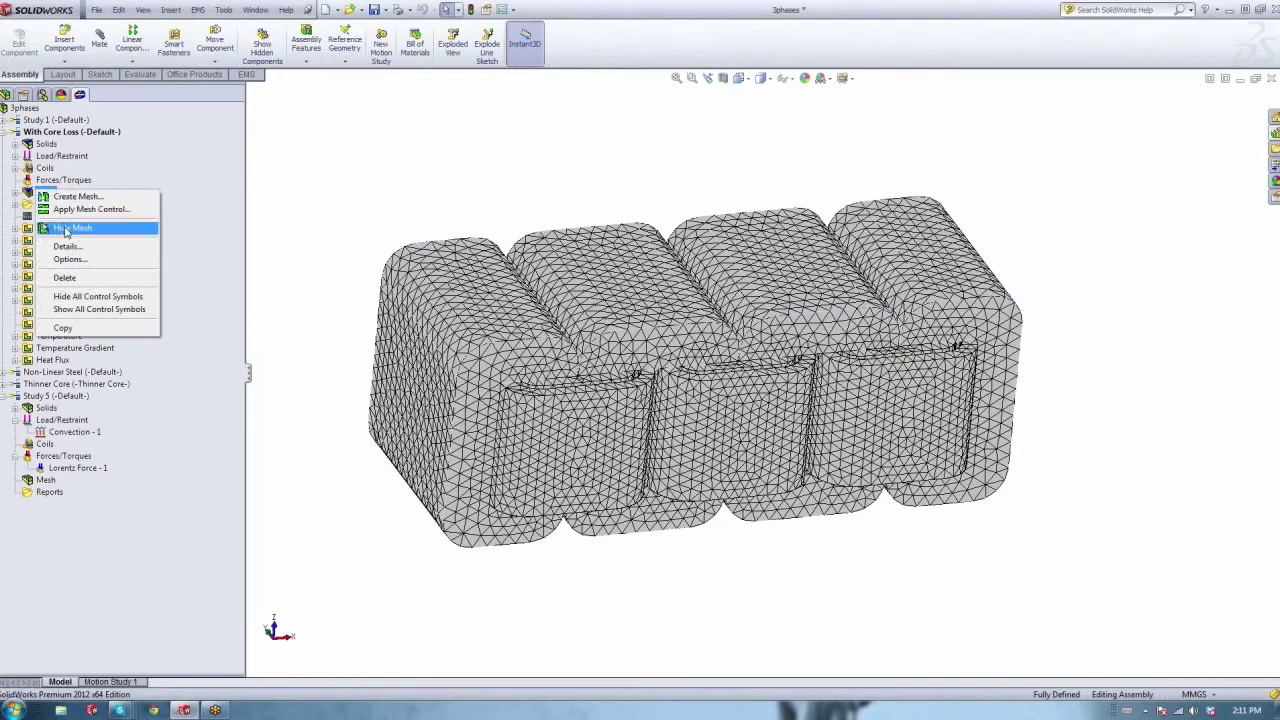
pyautogui.click(82, 229)
# Display Mesh Plot - 1 colouring the core by mesh size, viewed from above.
pyautogui.click(15, 192)
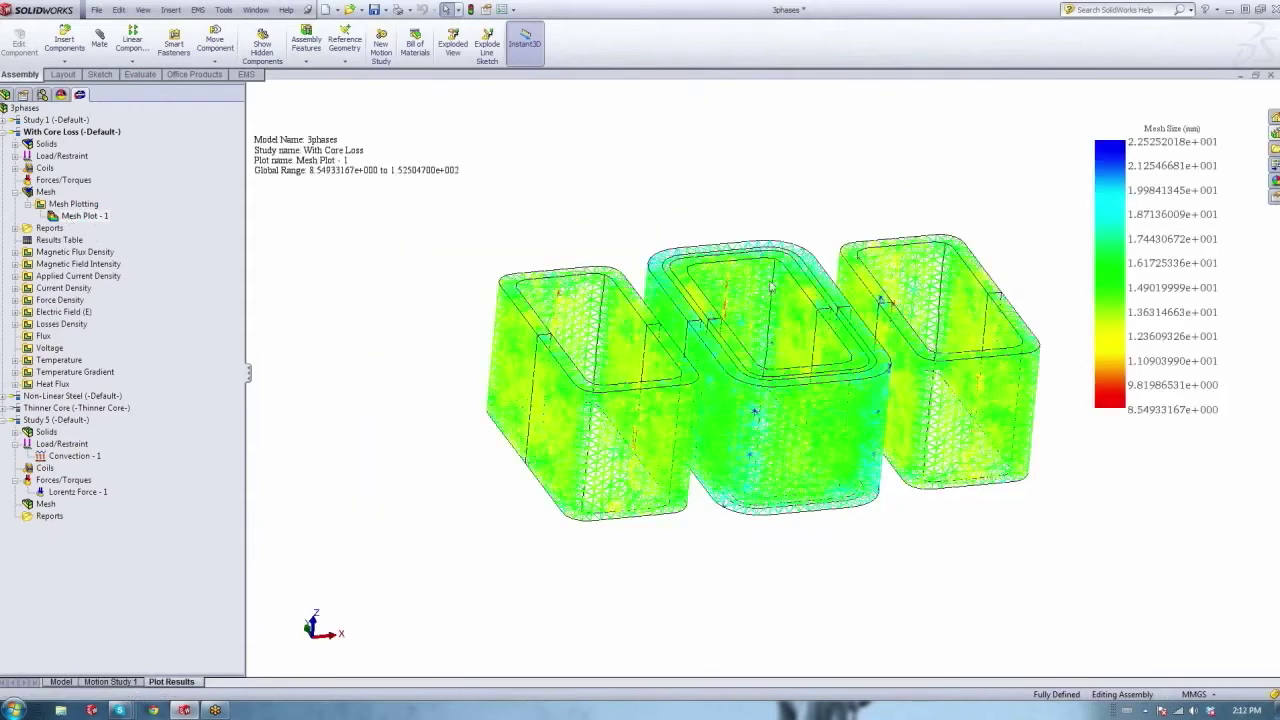
pyautogui.moveTo(735, 423)
pyautogui.mouseDown(button='middle')
pyautogui.moveTo(640, 226)
pyautogui.moveTo(474, 320)
pyautogui.moveTo(417, 431)
pyautogui.moveTo(390, 444)
pyautogui.mouseUp(button='middle')
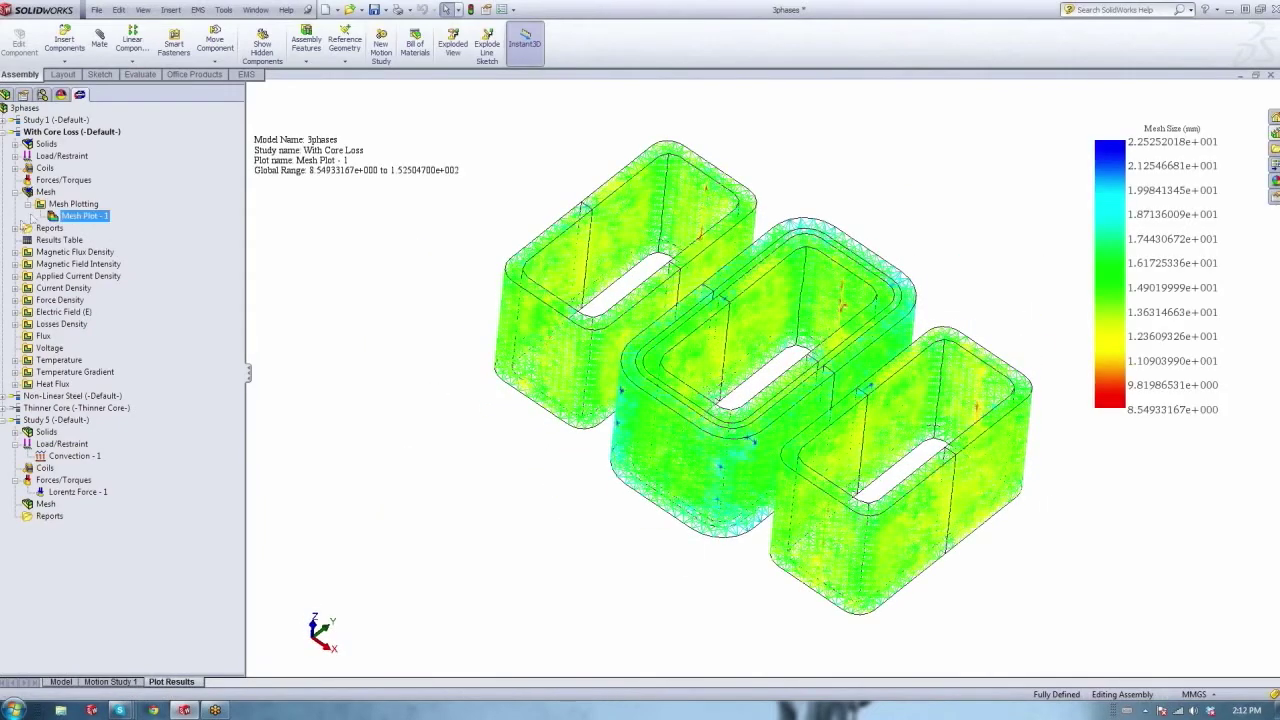
pyautogui.rightClick(73, 220)
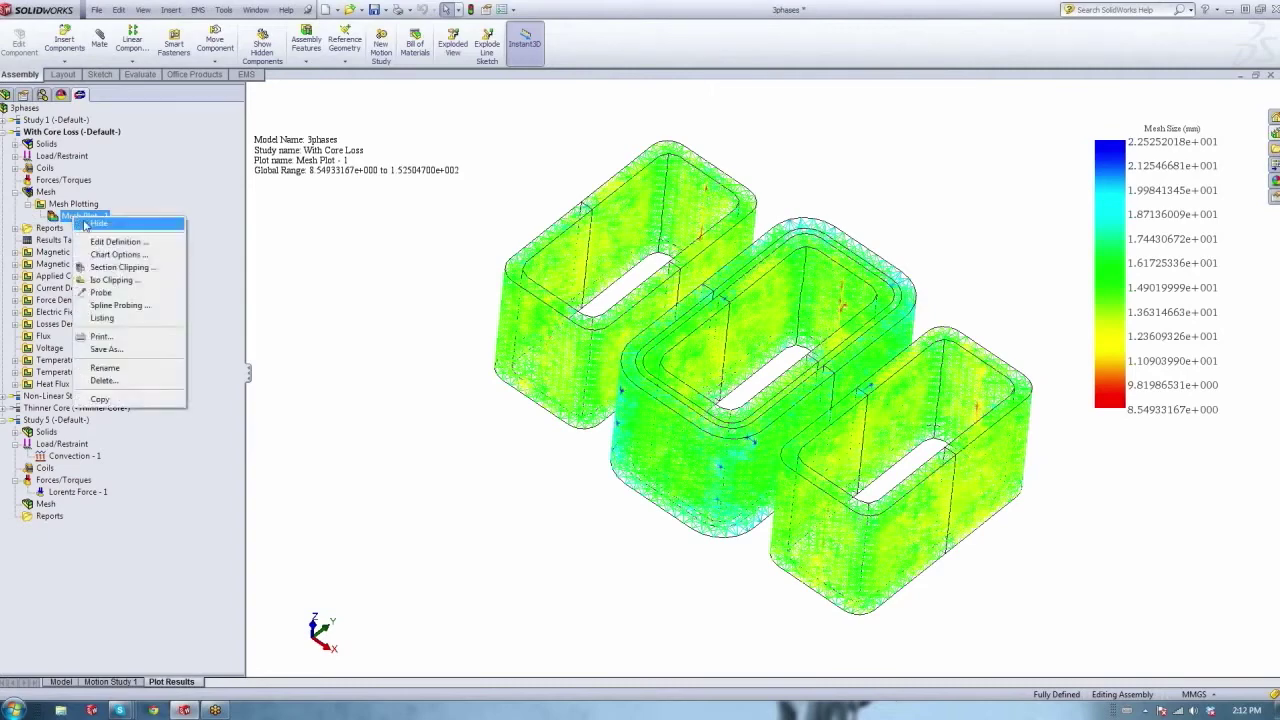
# Apply section clipping to Mesh Plot - 1 and zoom in on the cut.
pyautogui.click(102, 271)
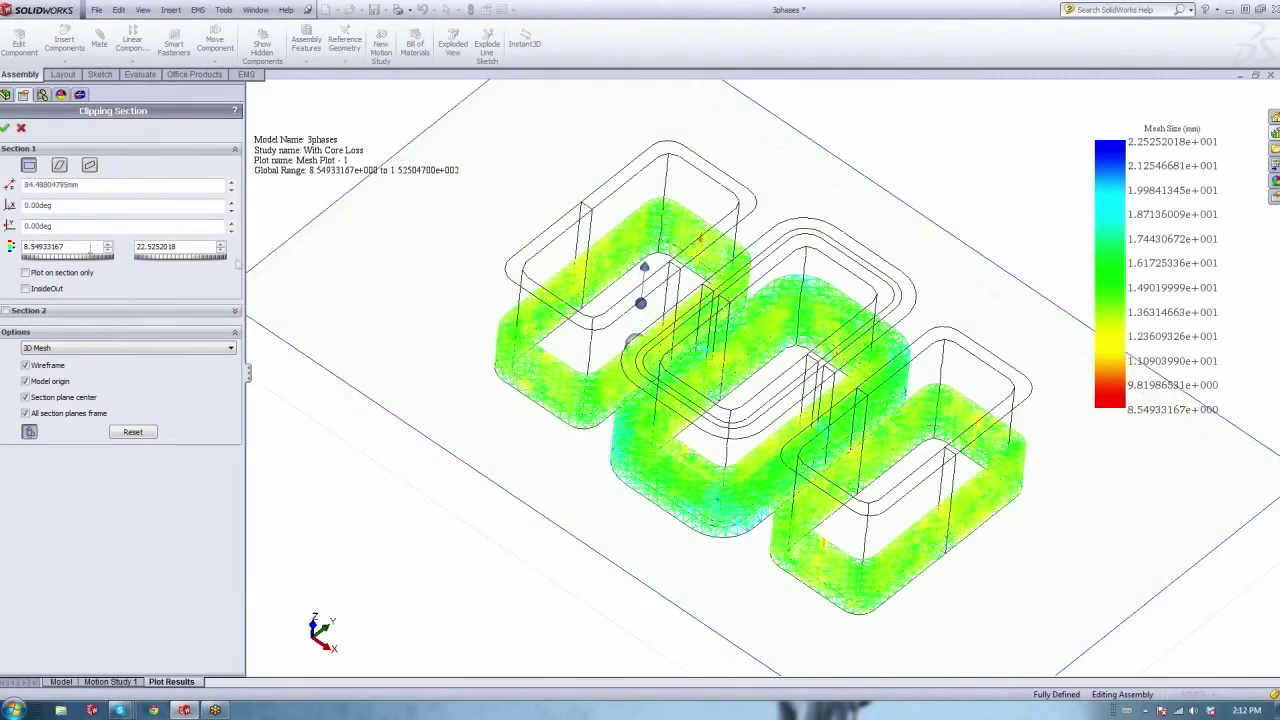
pyautogui.click(5, 128)
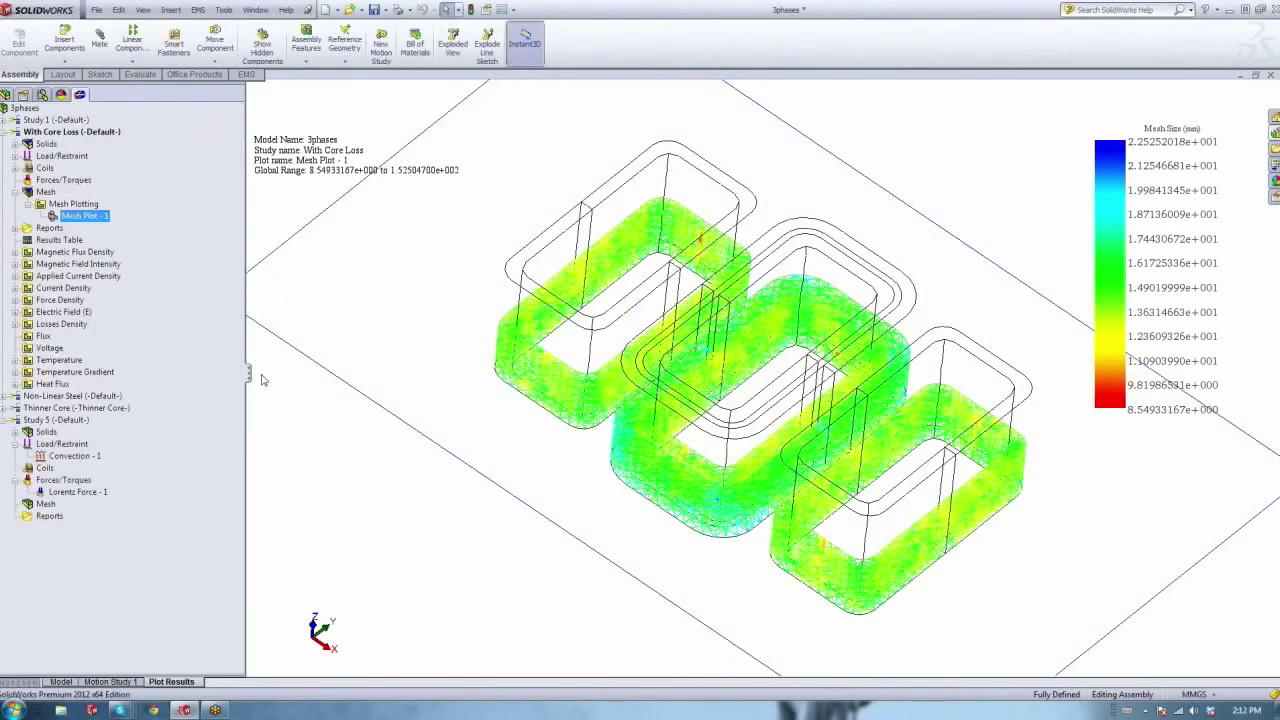
pyautogui.rightClick(292, 424)
pyautogui.click(339, 440)
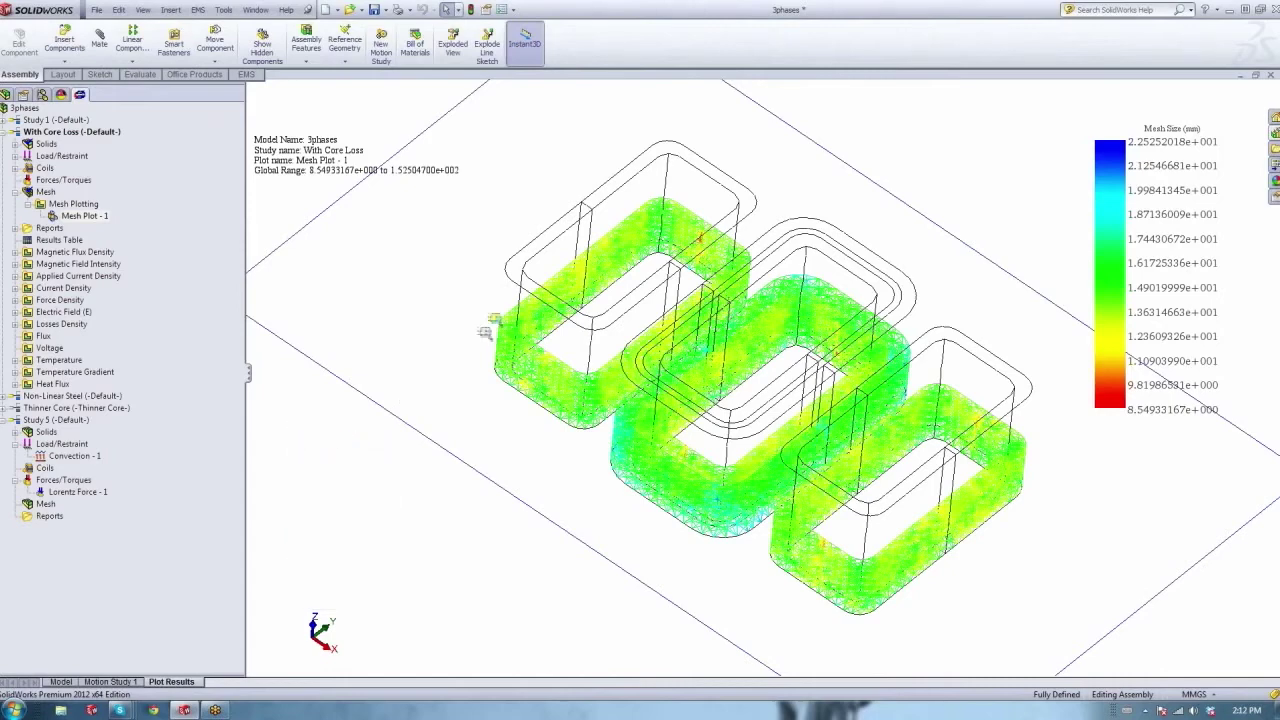
pyautogui.scroll(-10, 557, 376)
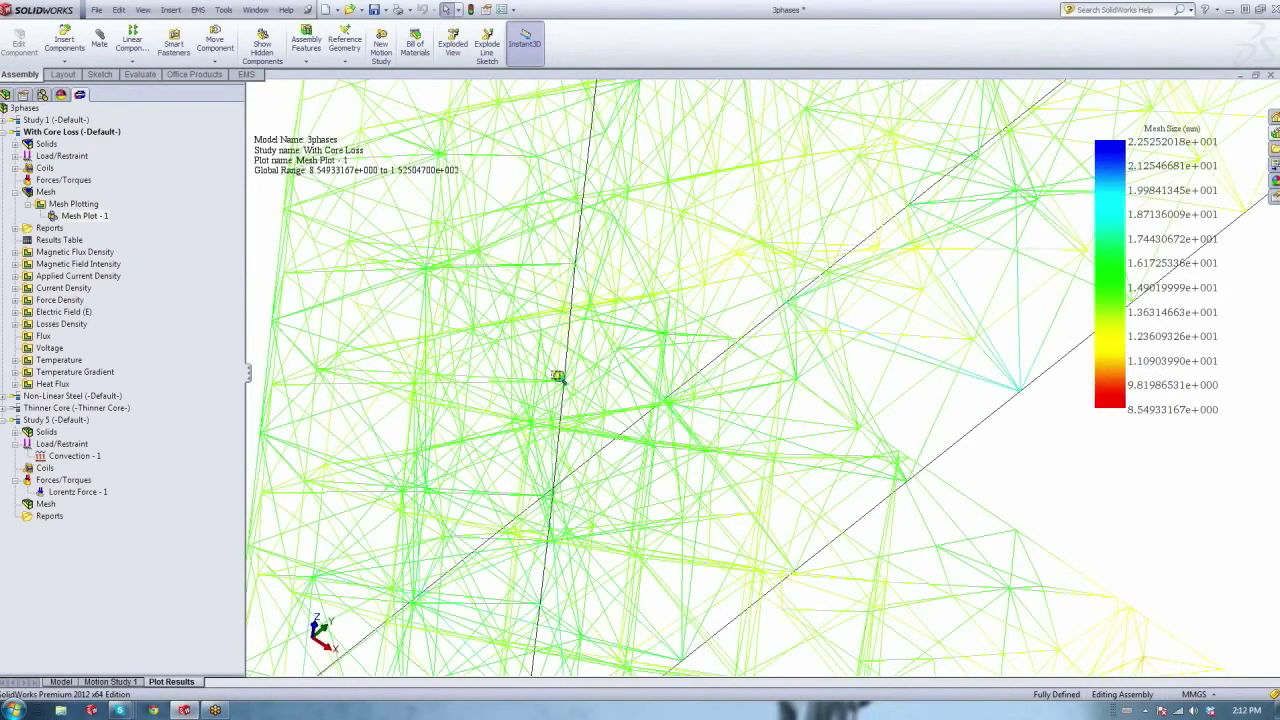
pyautogui.scroll(2, 558, 378)
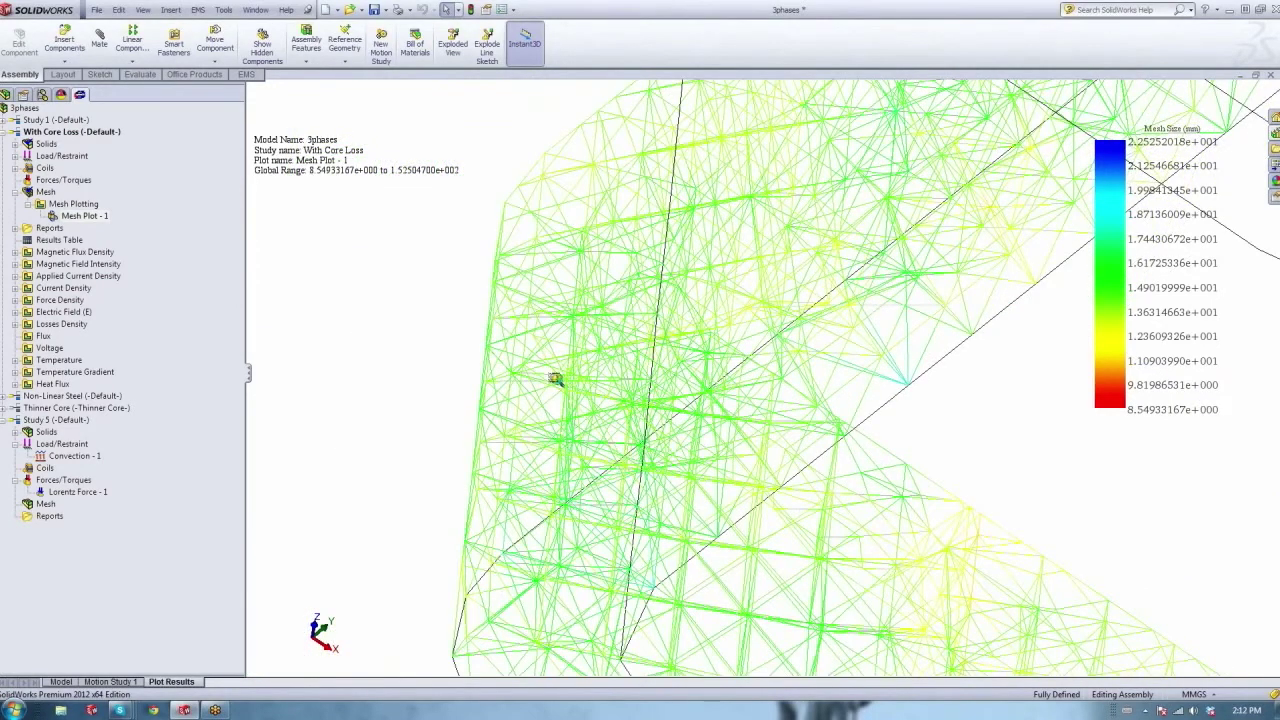
pyautogui.scroll(8, 555, 378)
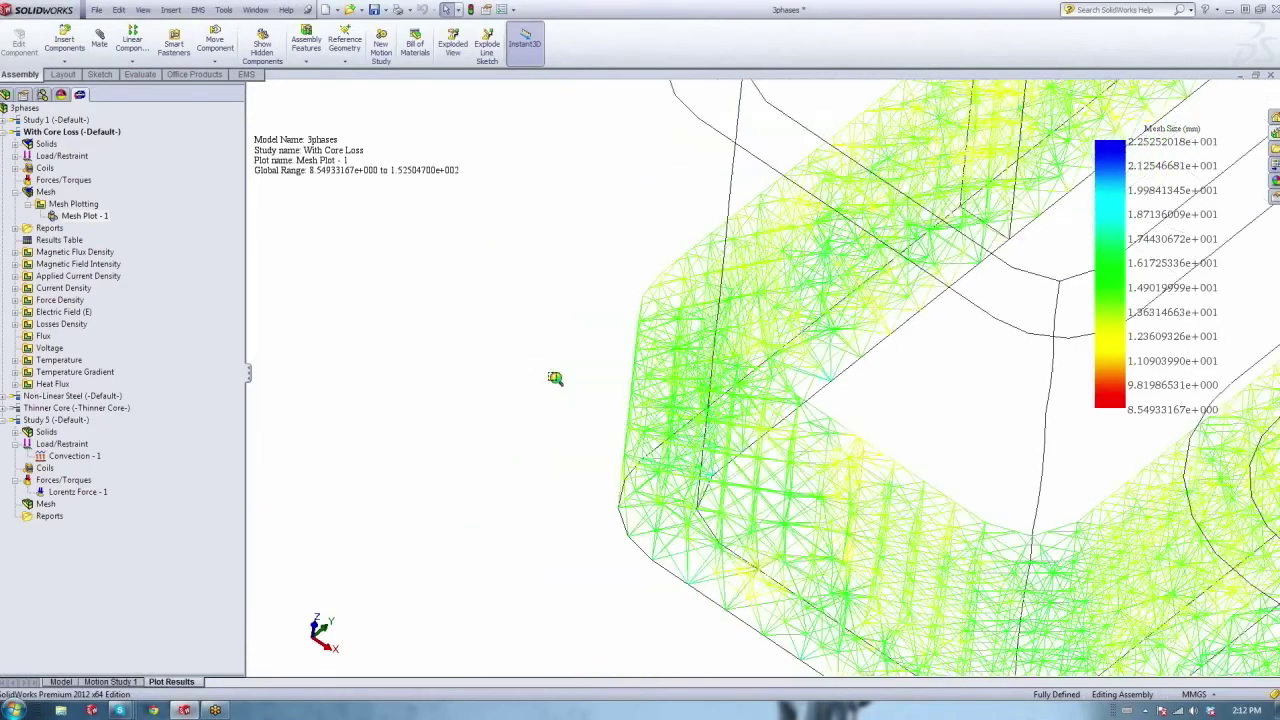
pyautogui.scroll(6, 555, 378)
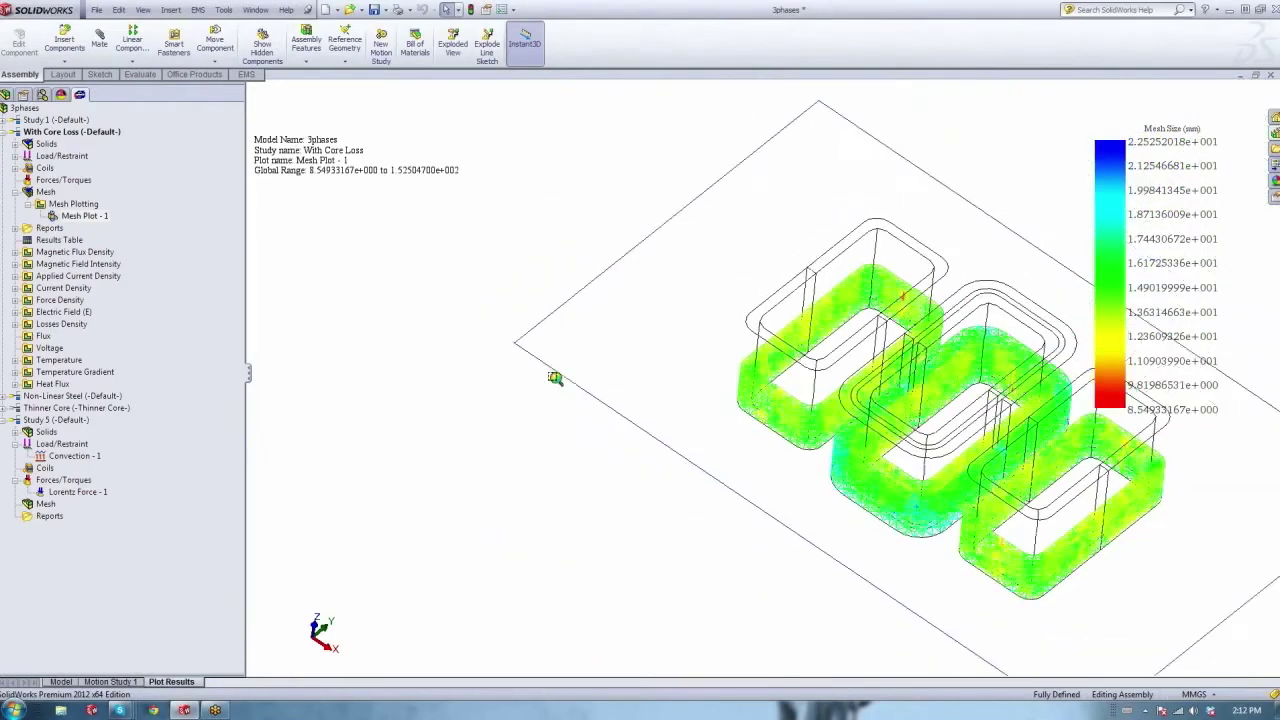
pyautogui.scroll(3, 555, 378)
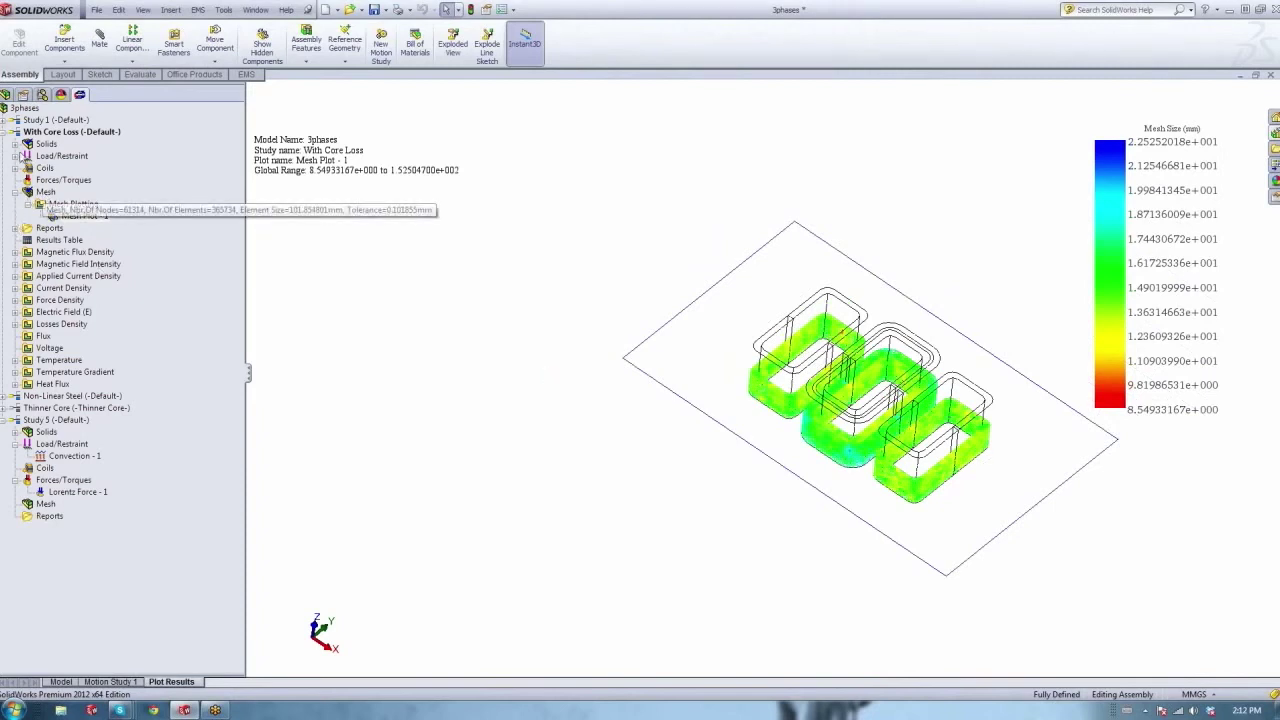
# Return to the shaded transformer model and collapse the Mesh and With Core Loss entries.
pyautogui.click(47, 190)
pyautogui.rightClick(48, 192)
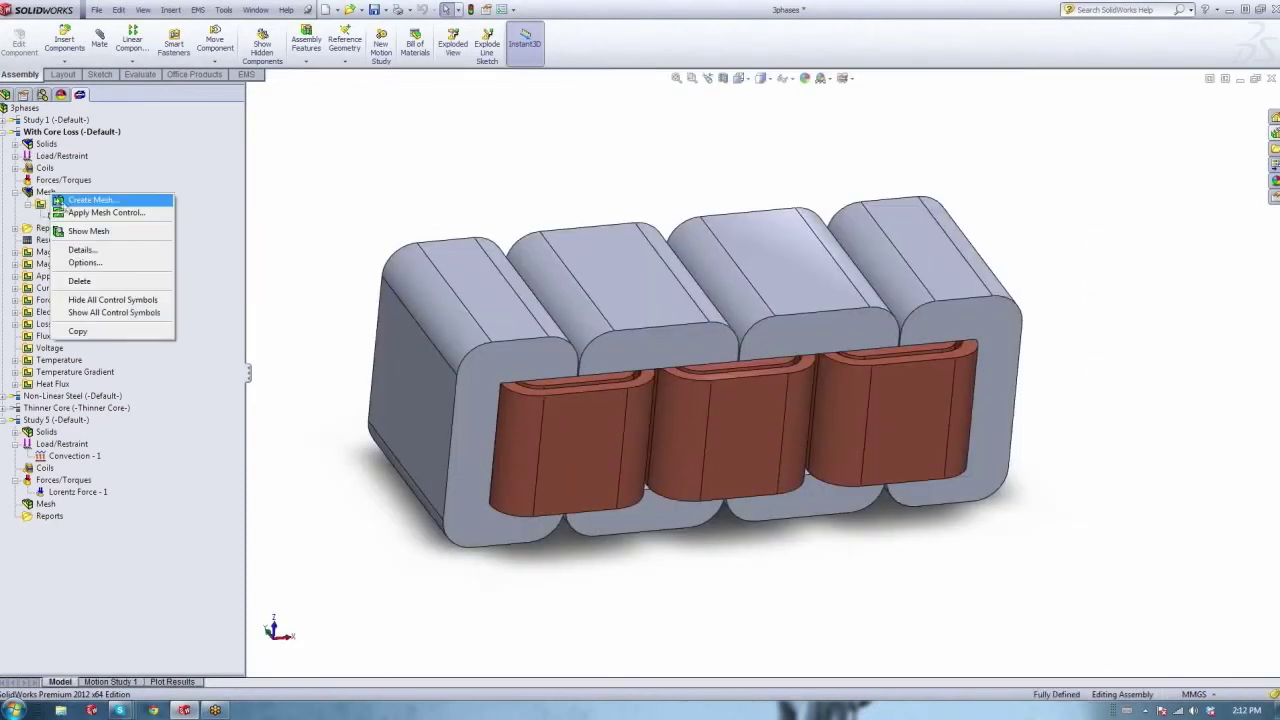
pyautogui.click(224, 230)
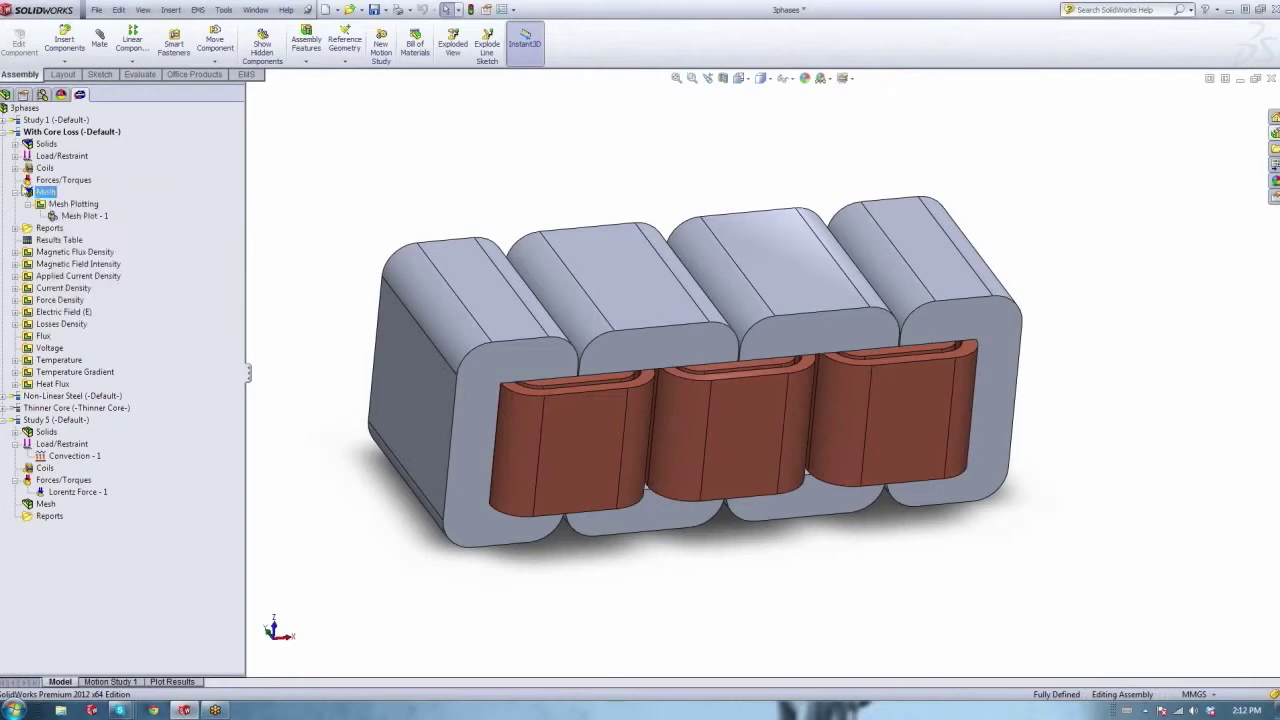
pyautogui.click(15, 192)
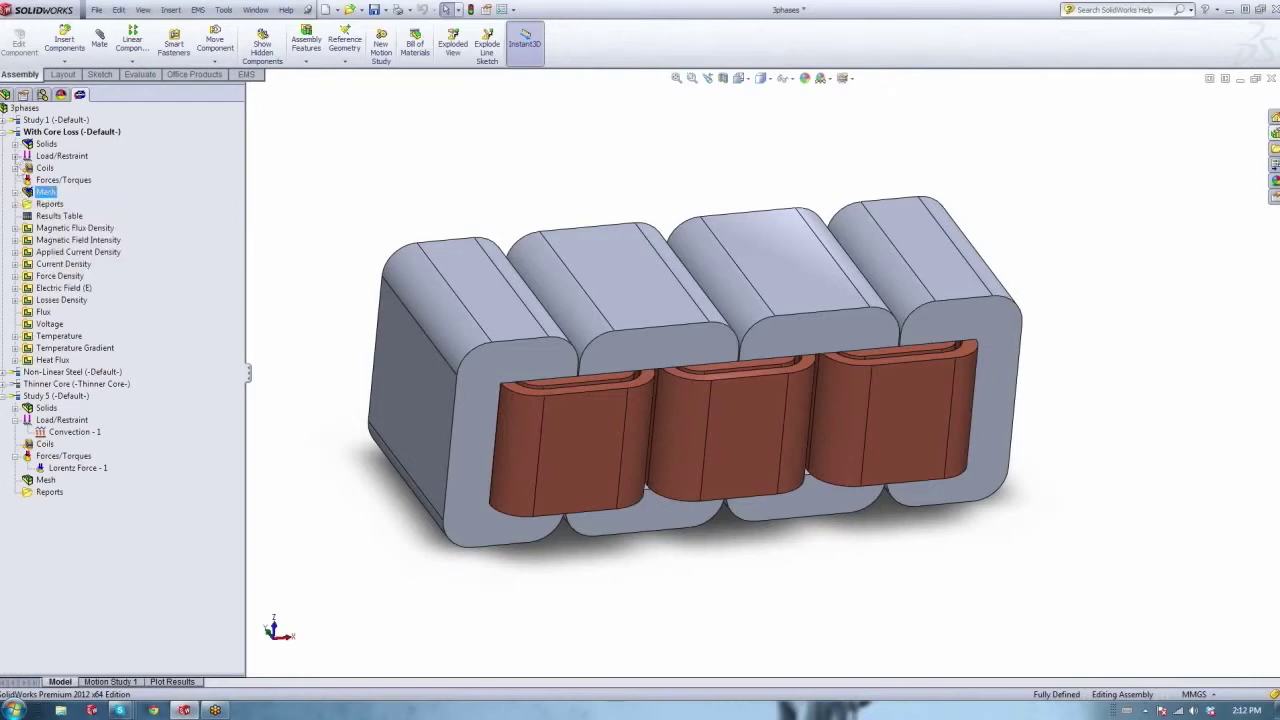
pyautogui.click(4, 132)
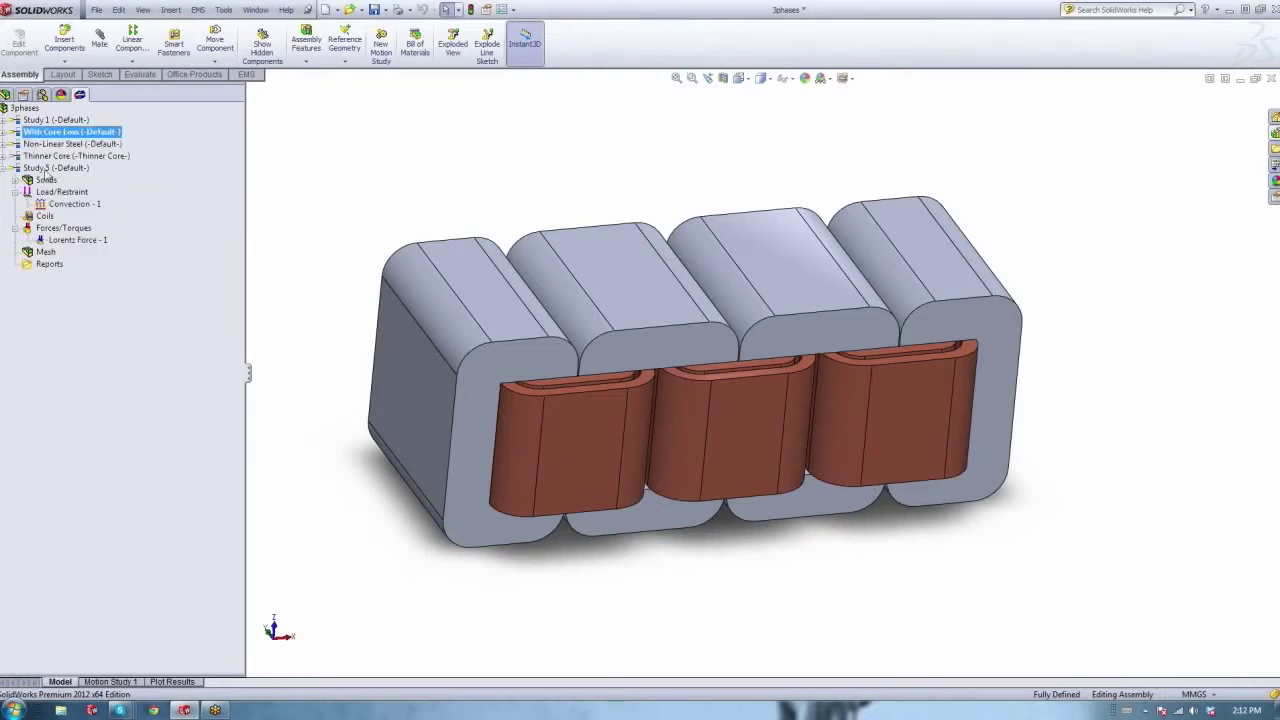
# Expand With Core Loss, select Results Table through Heat Flux, and open its results table.
pyautogui.rightClick(47, 169)
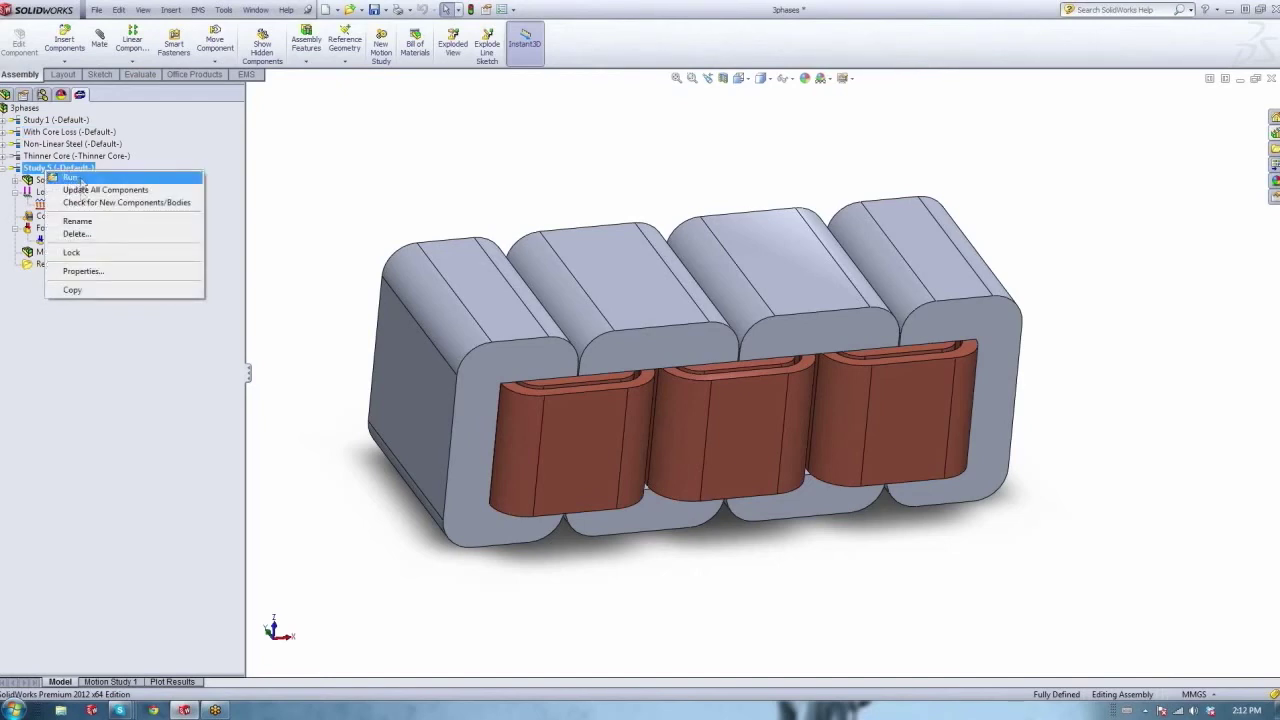
pyautogui.click(108, 338)
pyautogui.click(4, 132)
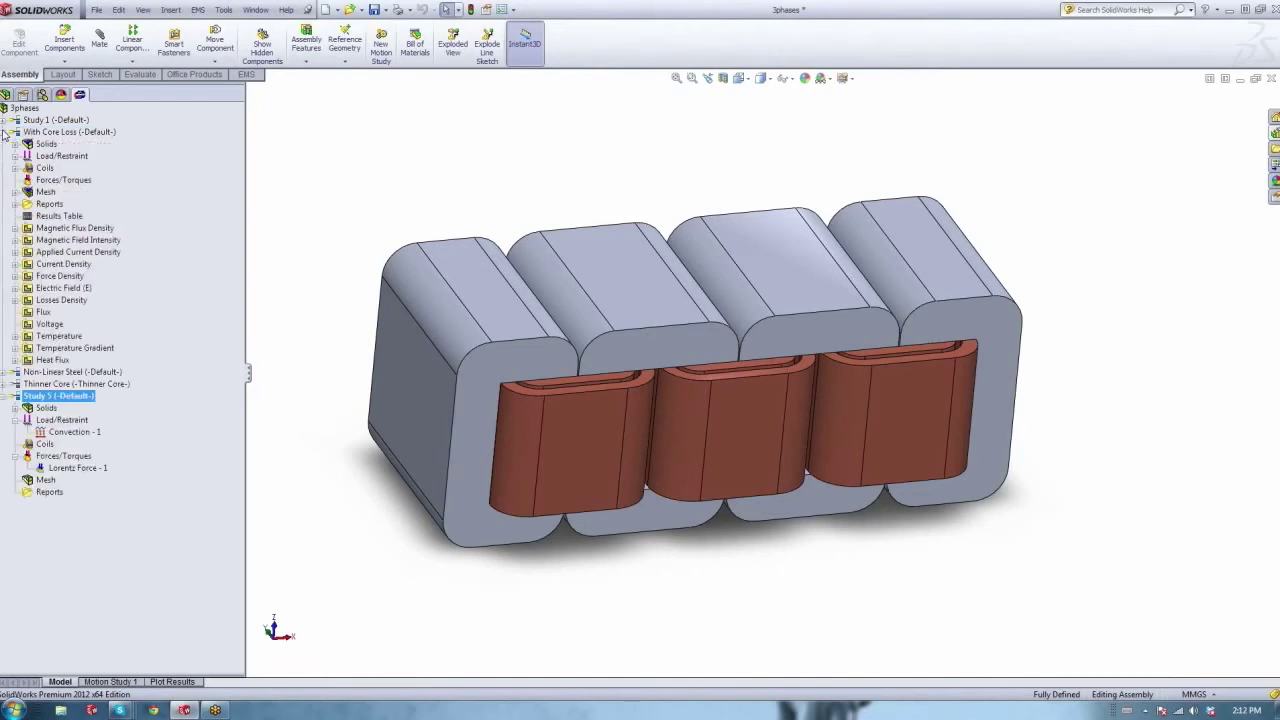
pyautogui.click(48, 216)
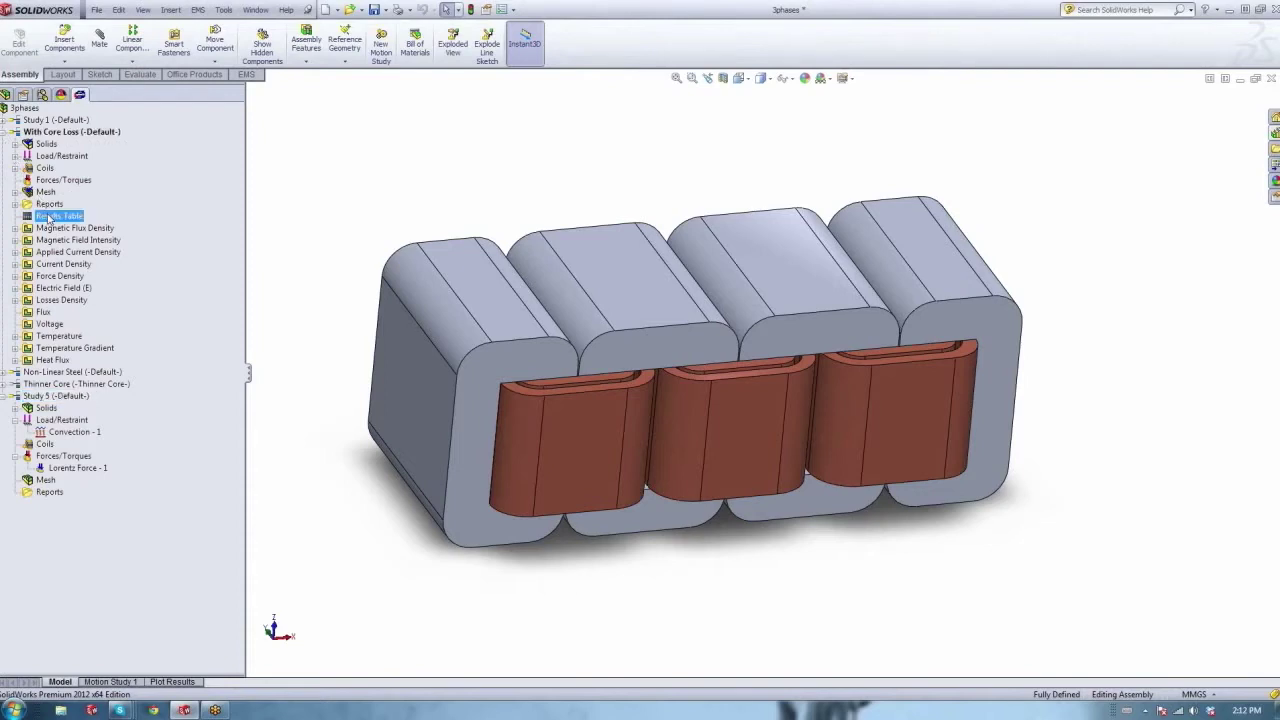
pyautogui.keyDown('shift'); pyautogui.click(50, 360); pyautogui.keyUp('shift')
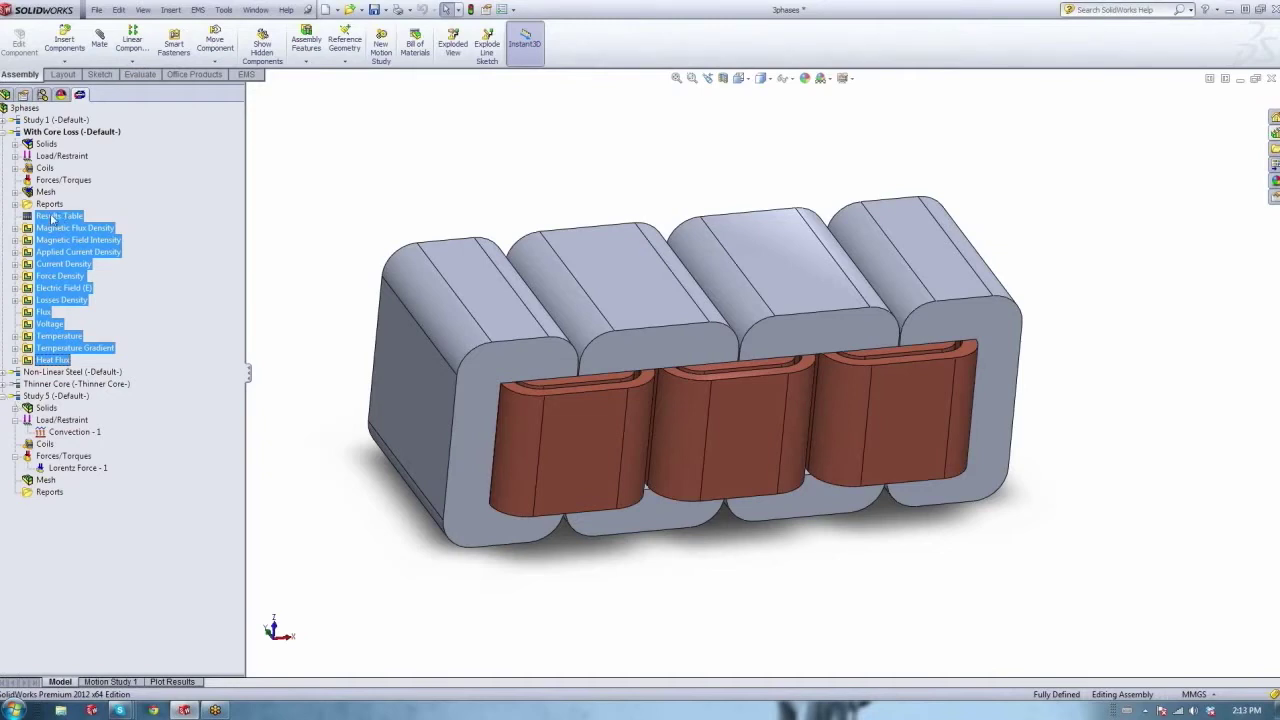
pyautogui.doubleClick(52, 217)
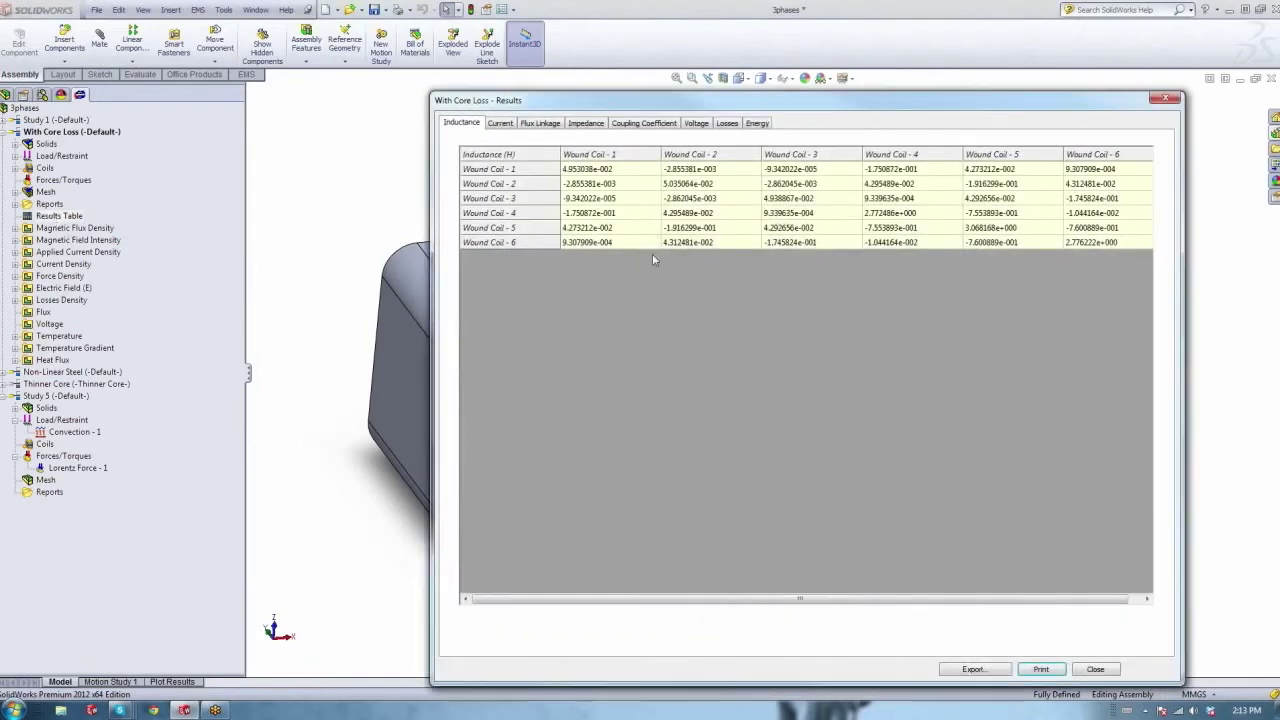
# Browse the Current, Flux Linkage, Impedance, Coupling Coefficient, Voltage and Losses tables, widening Excess Loss.
pyautogui.moveTo(684, 103); pyautogui.dragTo(574, 80)
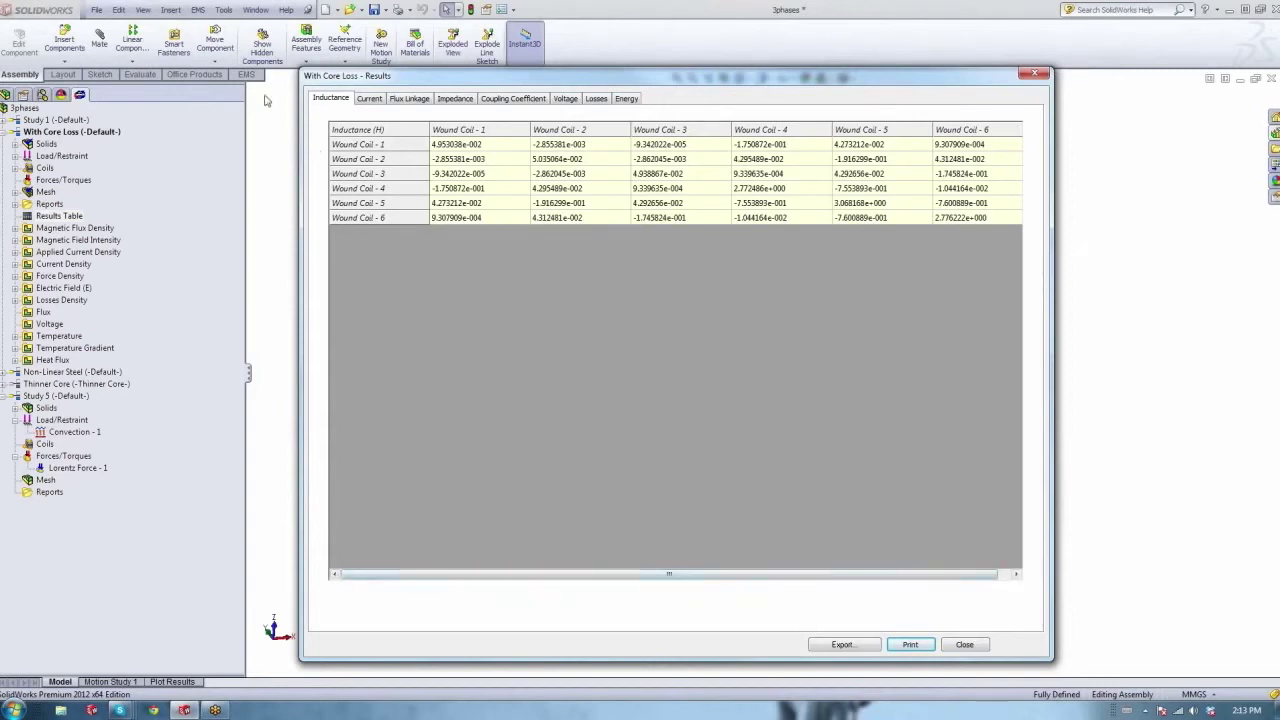
pyautogui.click(372, 100)
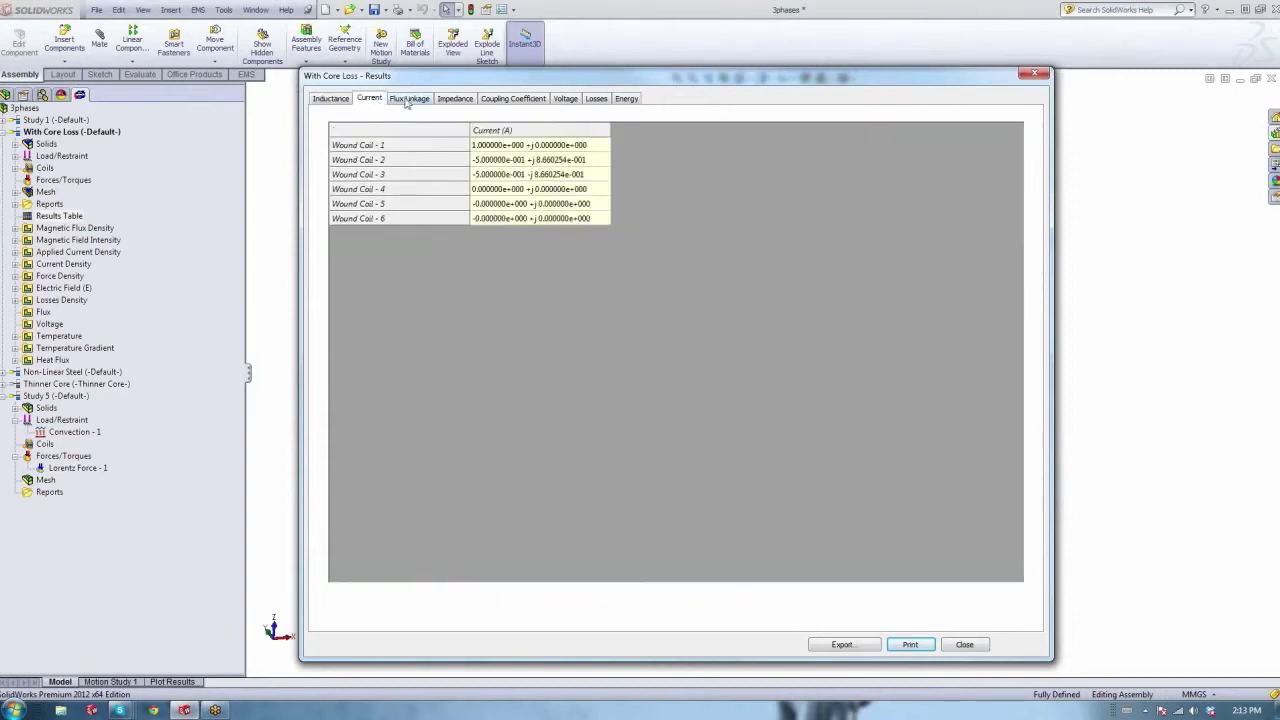
pyautogui.click(409, 100)
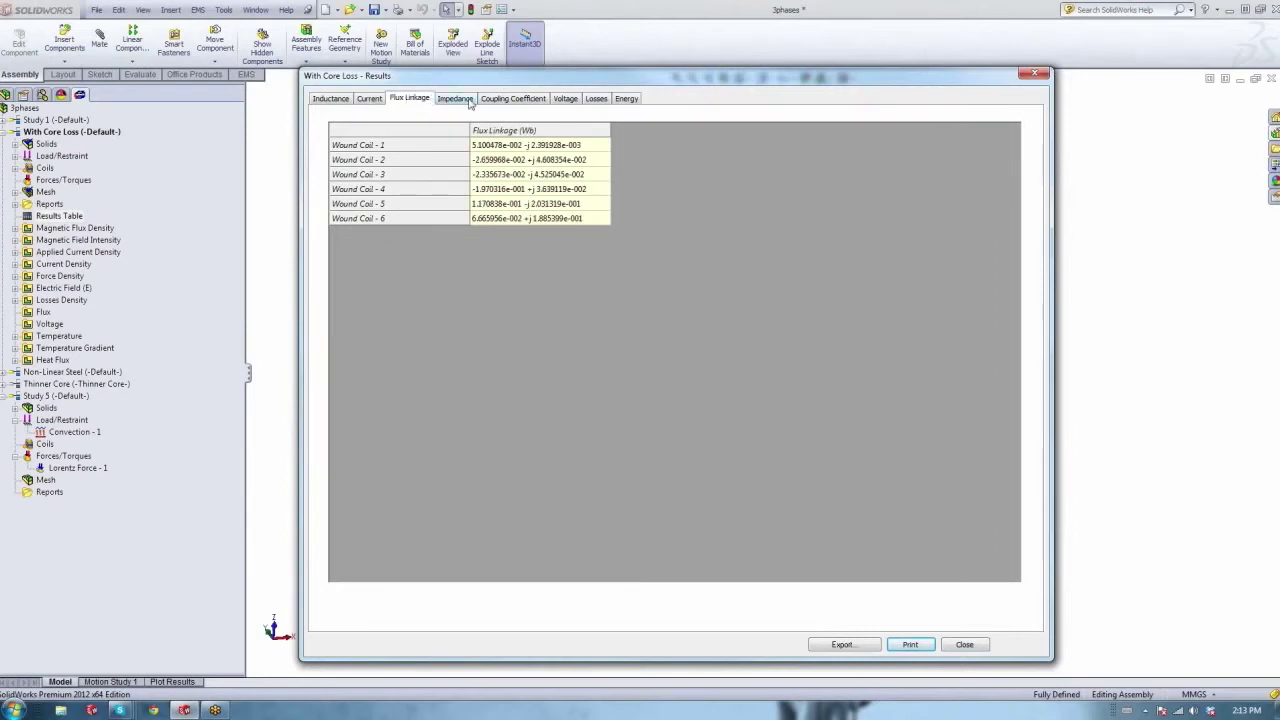
pyautogui.click(467, 103)
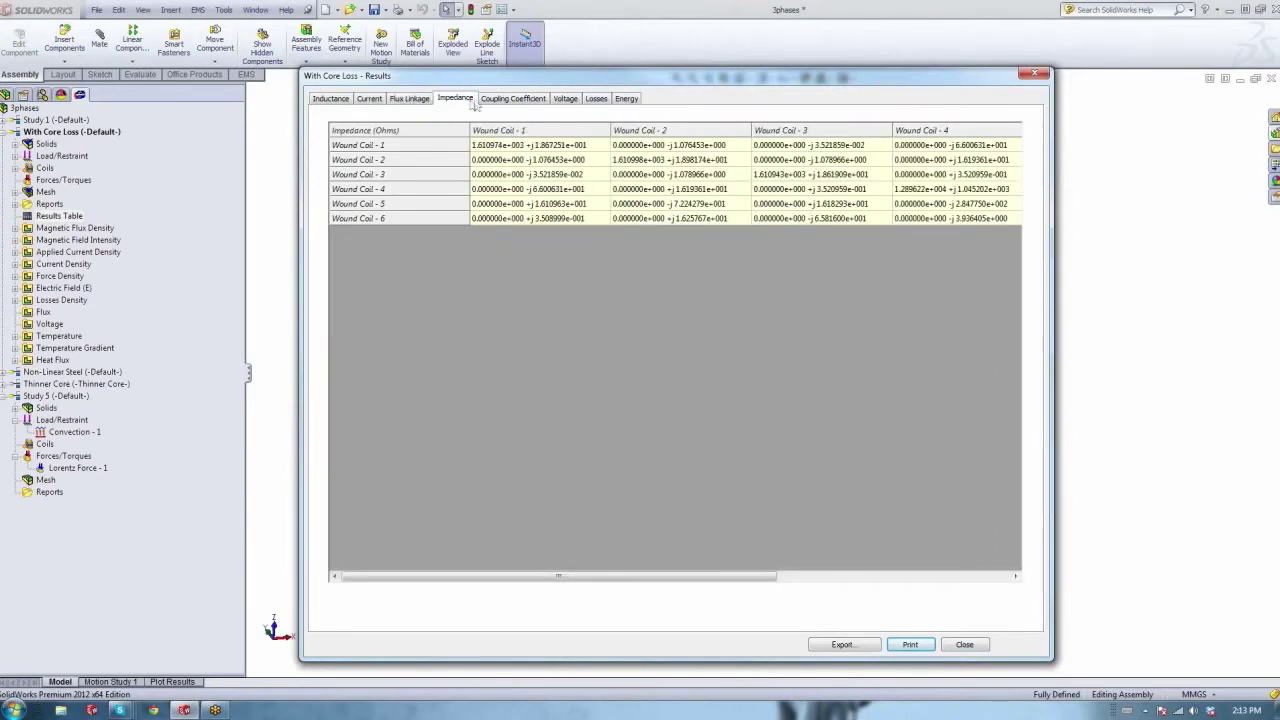
pyautogui.click(510, 103)
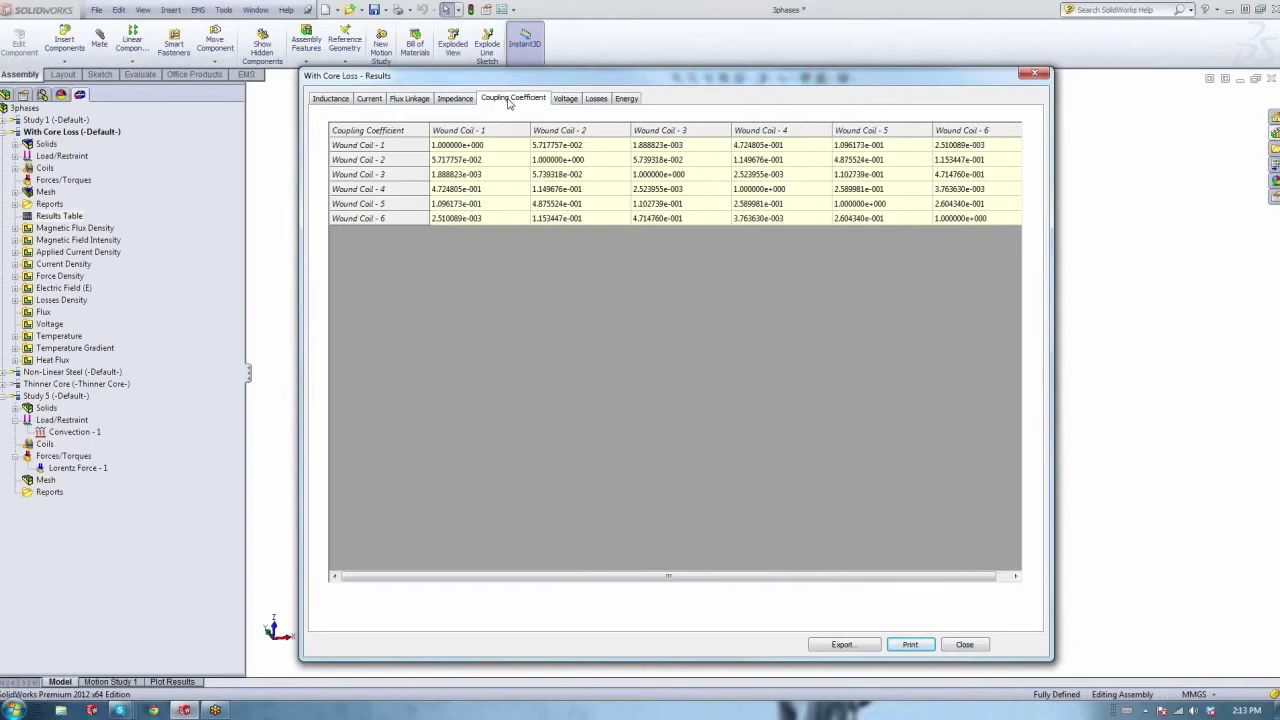
pyautogui.click(565, 100)
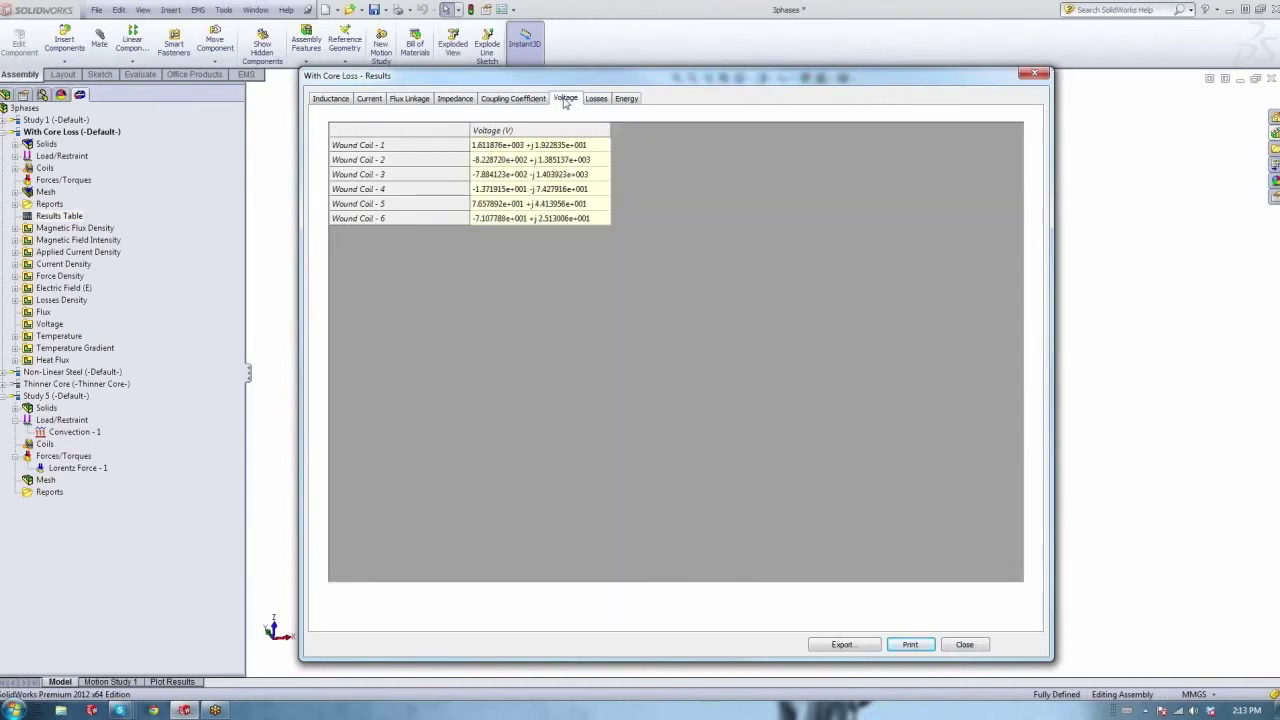
pyautogui.click(596, 100)
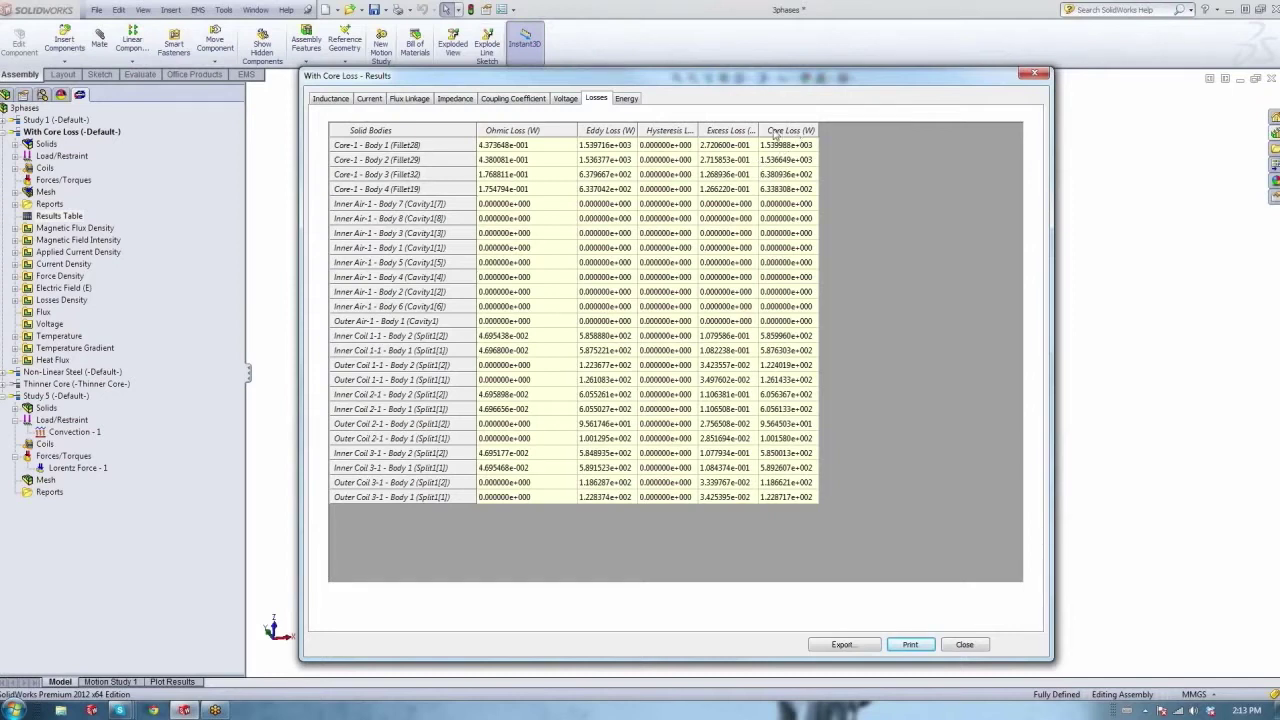
pyautogui.moveTo(758, 127); pyautogui.dragTo(776, 127)
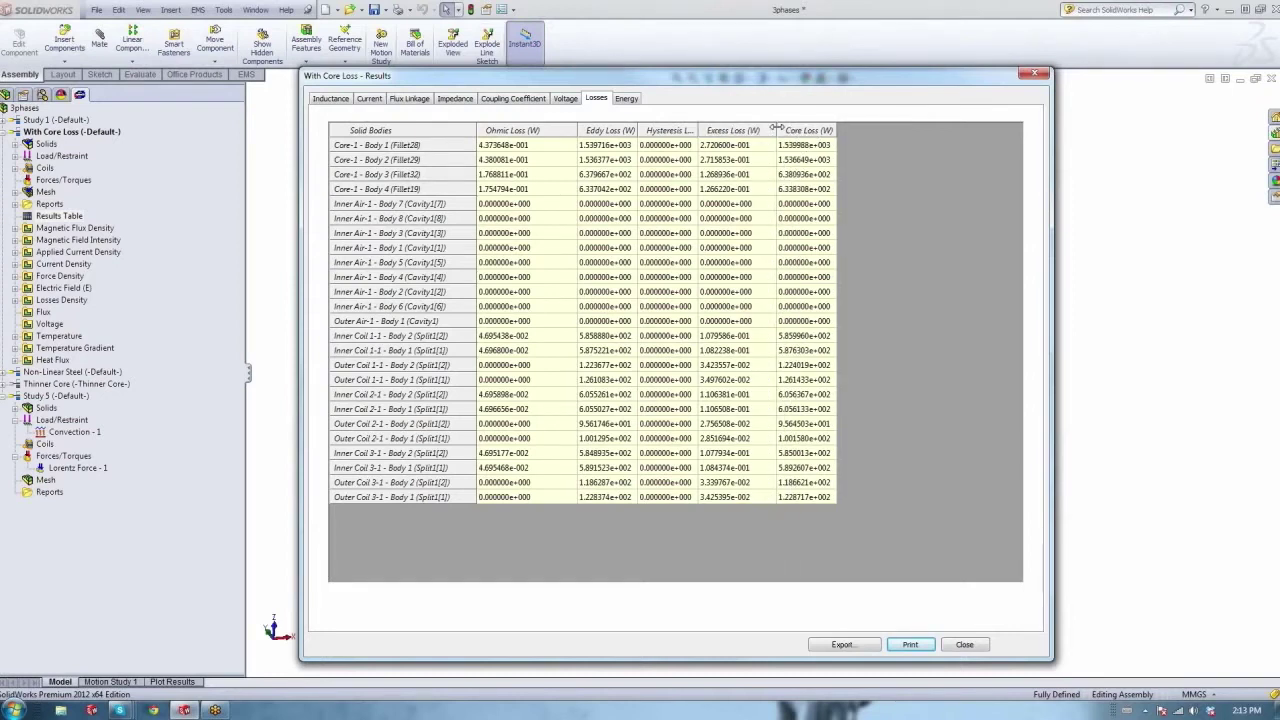
# Check a Core Loss value, revisit Impedance, Flux Linkage, Current and Inductance, then close the Results window.
pyautogui.click(800, 148)
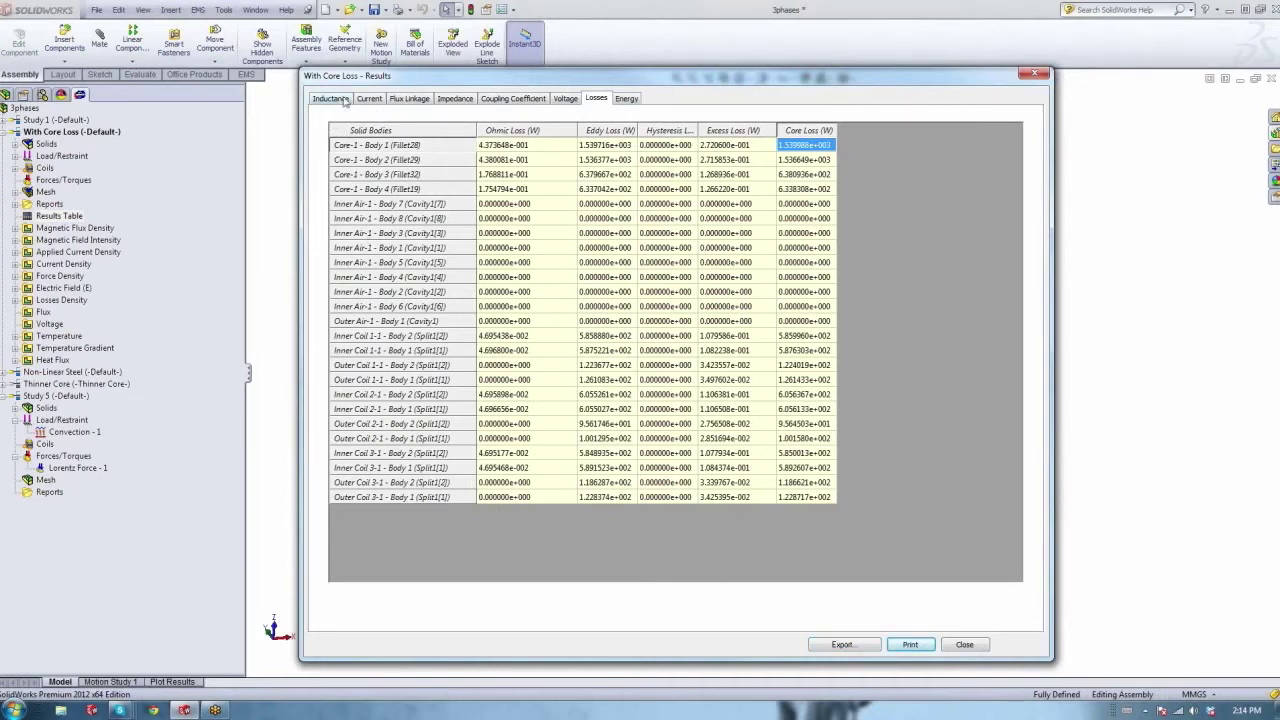
pyautogui.click(456, 100)
pyautogui.click(412, 99)
pyautogui.click(366, 100)
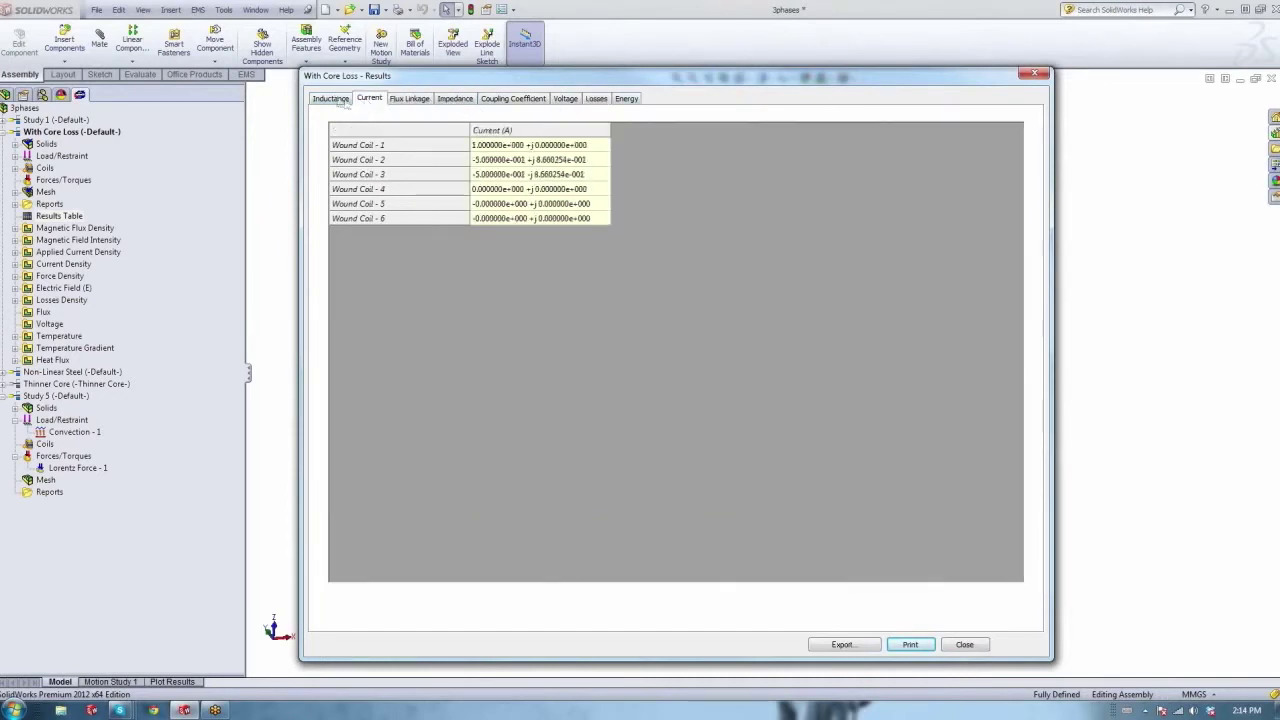
pyautogui.click(336, 100)
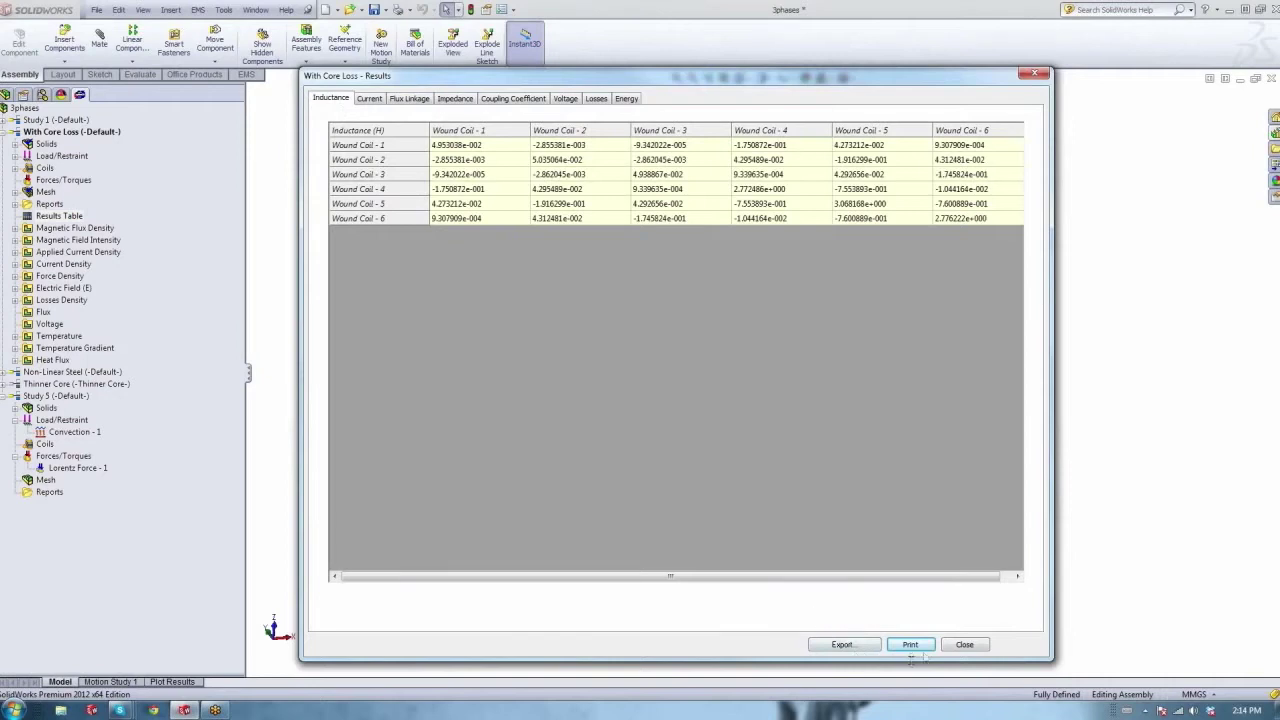
pyautogui.click(1036, 75)
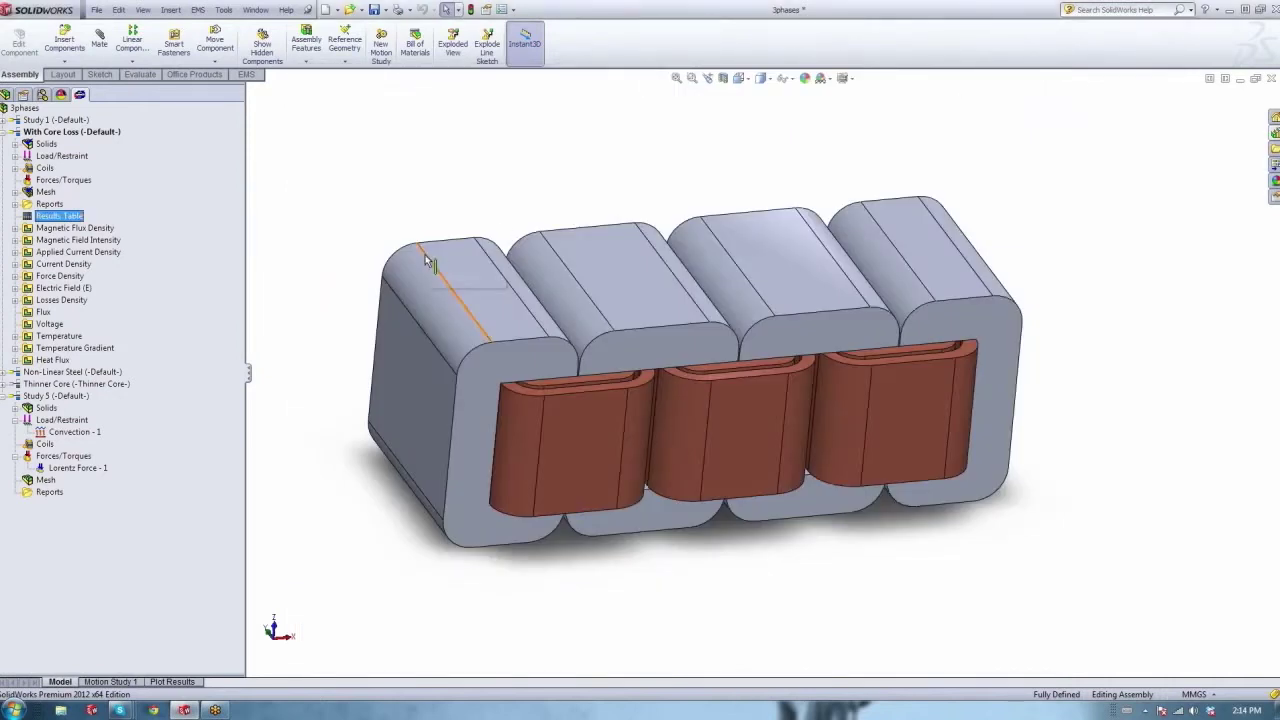
# Show the hidden Inner Air and Outer Air components in the assembly tree.
pyautogui.click(48, 229)
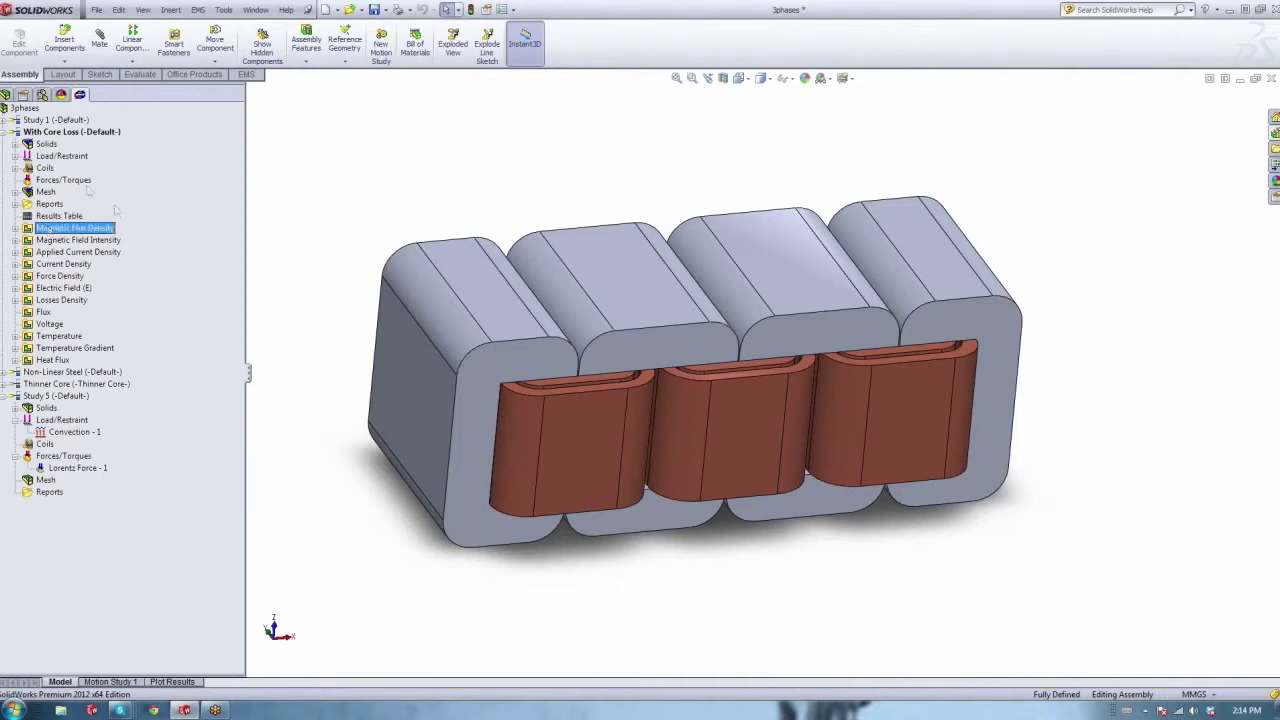
pyautogui.click(6, 94)
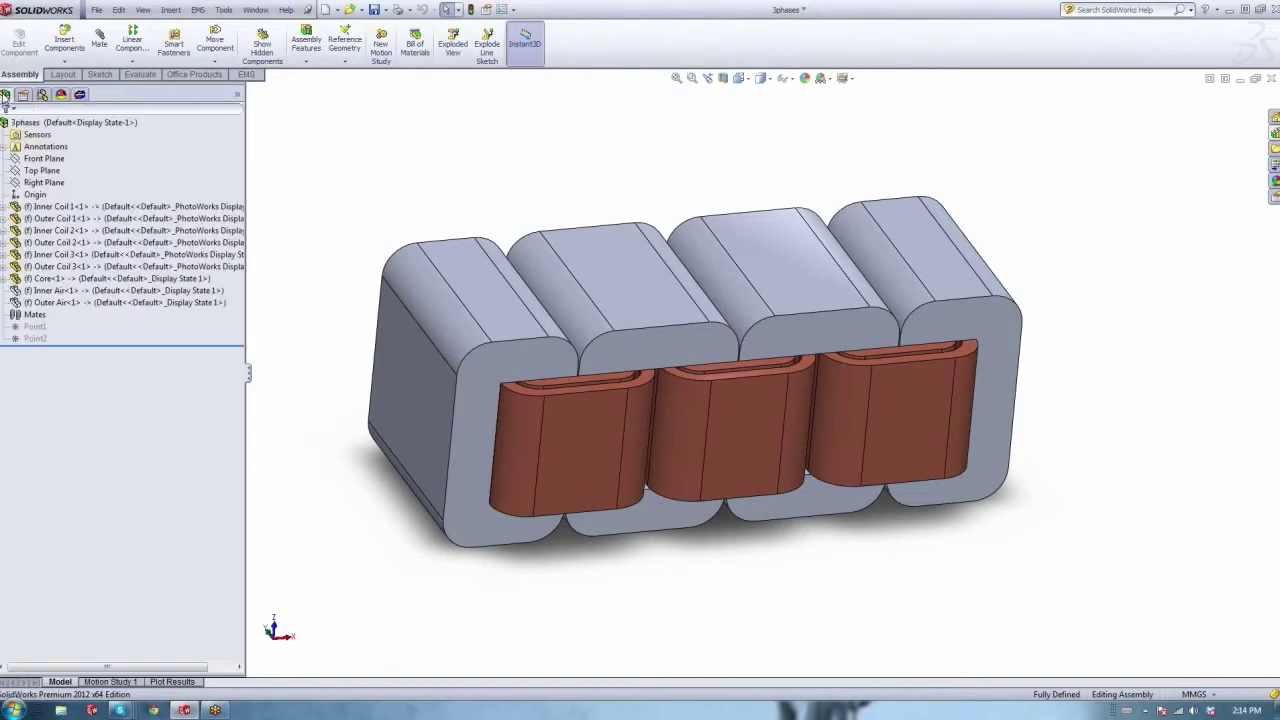
pyautogui.click(58, 290)
pyautogui.rightClick(58, 291)
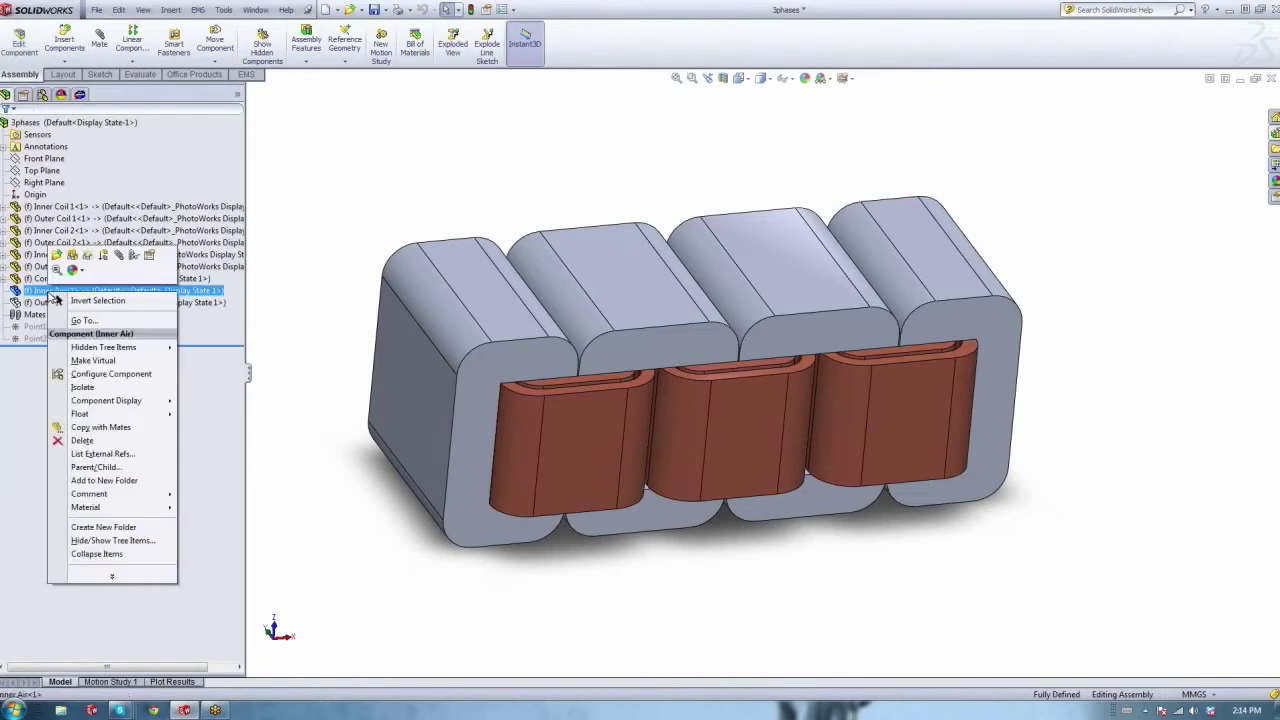
pyautogui.click(72, 255)
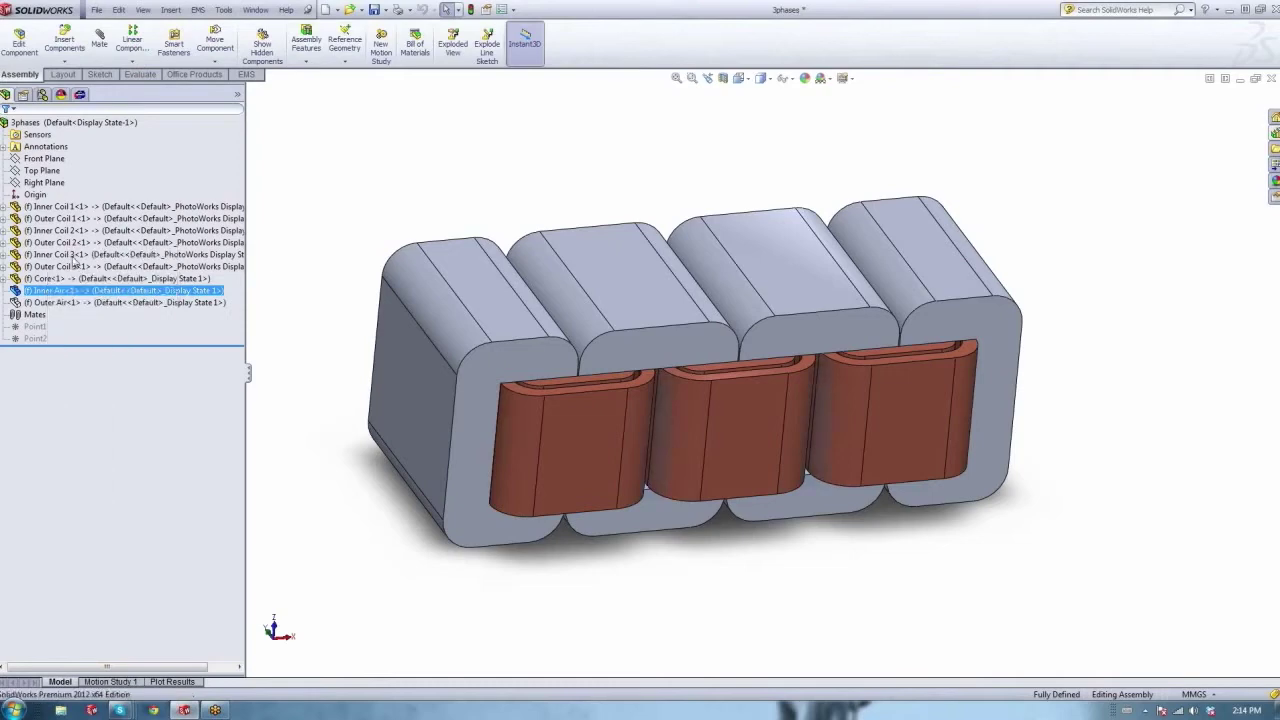
pyautogui.click(60, 302)
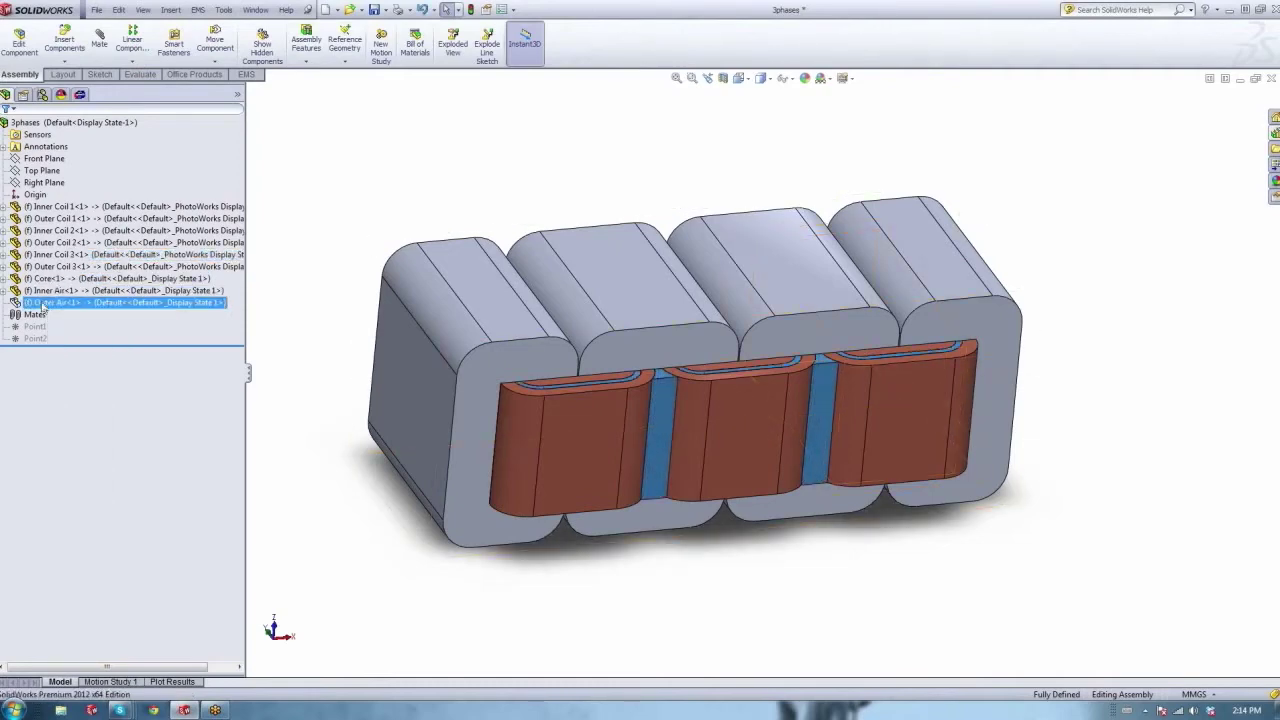
pyautogui.rightClick(60, 302)
pyautogui.click(68, 268)
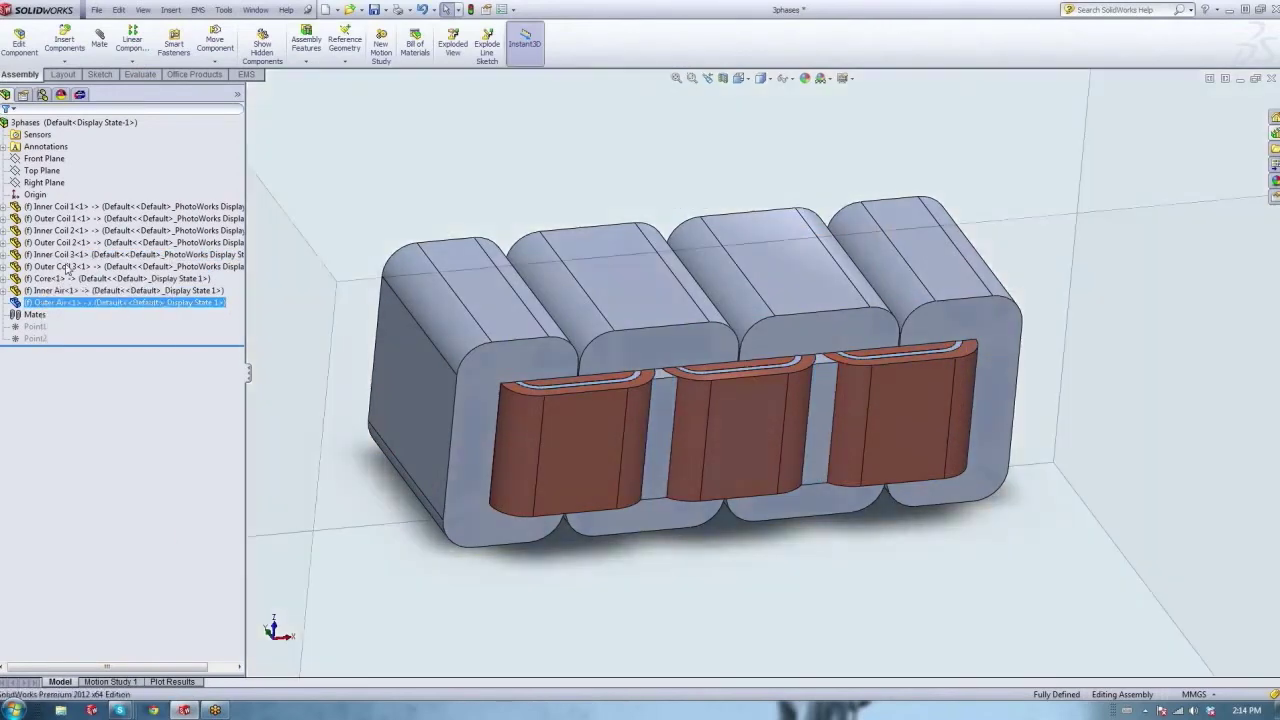
# Fit and orbit the view around the transparent air box, then return to the EMS study tree.
pyautogui.press('f')
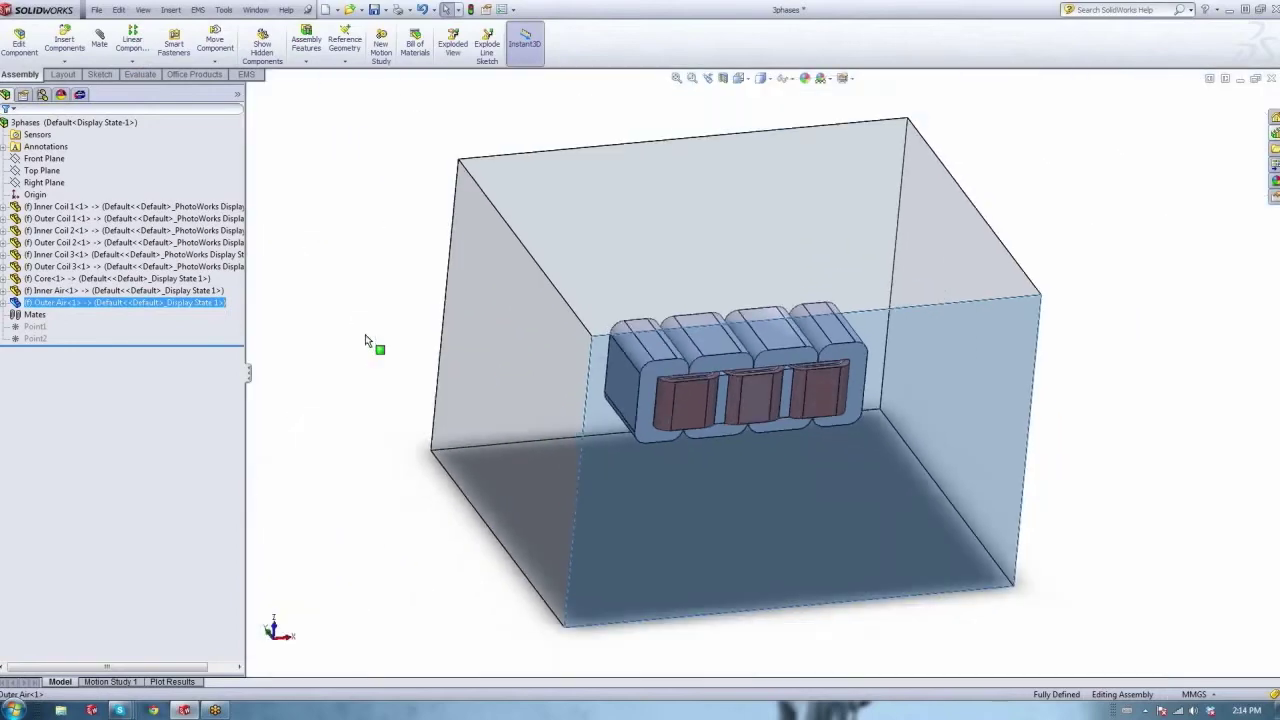
pyautogui.moveTo(697, 432); pyautogui.dragTo(615, 372, button='middle')
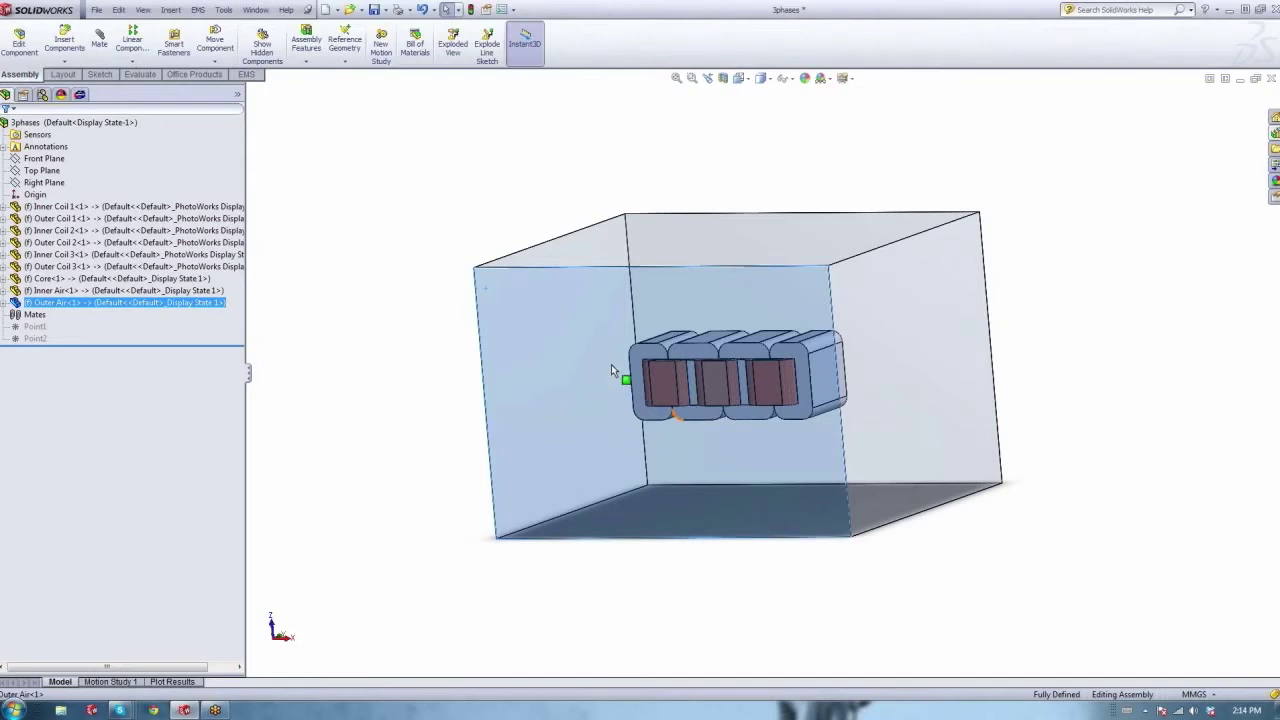
pyautogui.moveTo(567, 370)
pyautogui.mouseDown(button='middle')
pyautogui.moveTo(586, 423)
pyautogui.moveTo(517, 394)
pyautogui.moveTo(540, 403)
pyautogui.moveTo(662, 357)
pyautogui.moveTo(610, 391)
pyautogui.moveTo(586, 380)
pyautogui.moveTo(612, 388)
pyautogui.mouseUp(button='middle')
pyautogui.press('Escape')
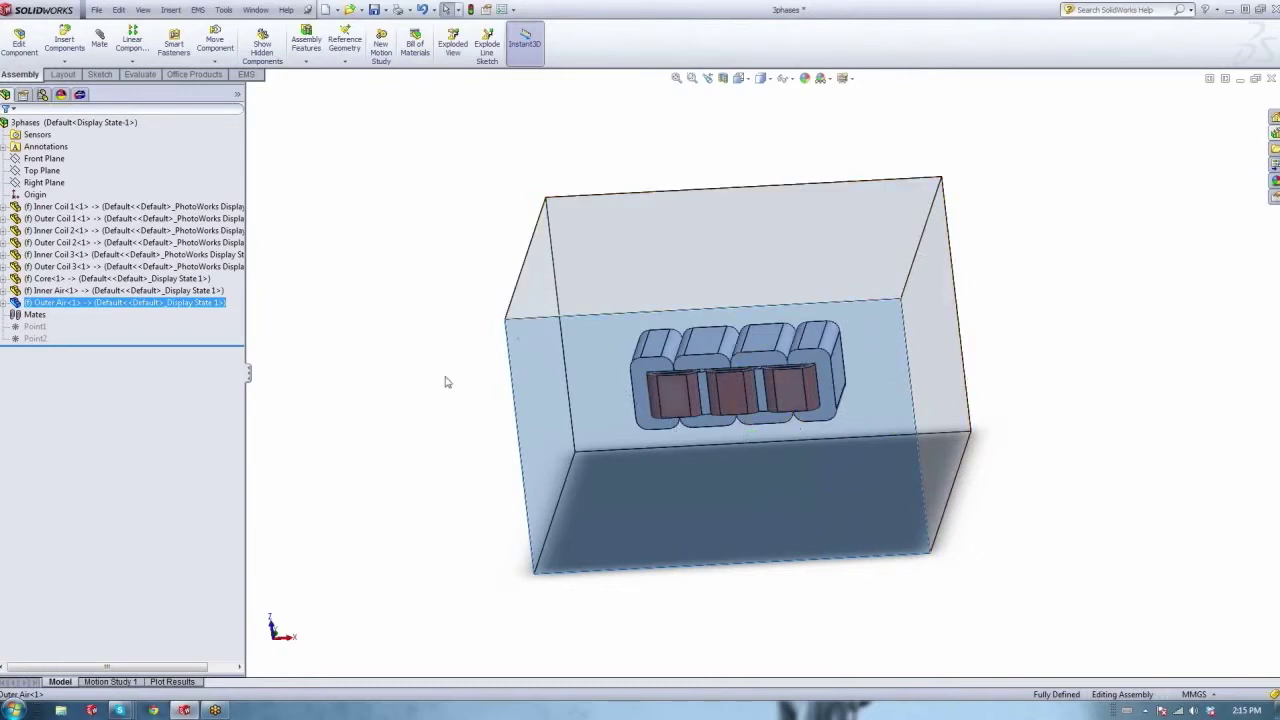
pyautogui.click(80, 95)
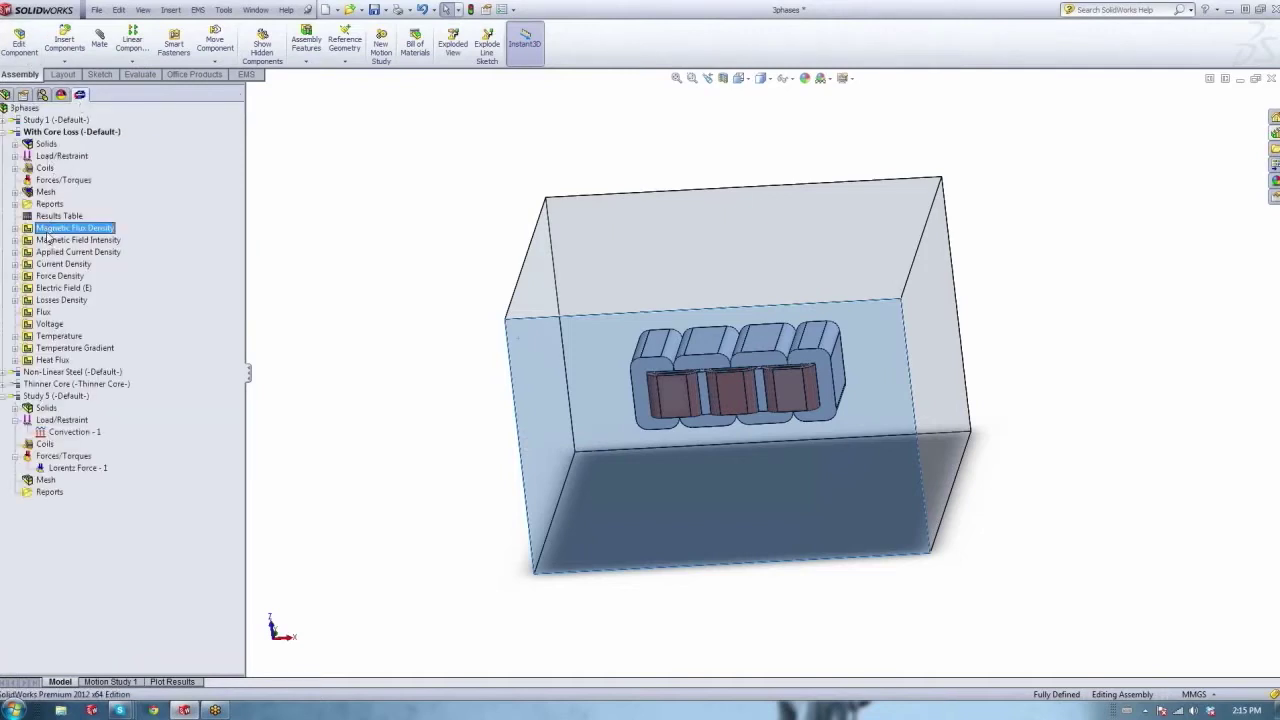
# Create Magnetic Flux Density - 14 as a Vector 3D plot of the Real part at 0° phase.
pyautogui.click(50, 230)
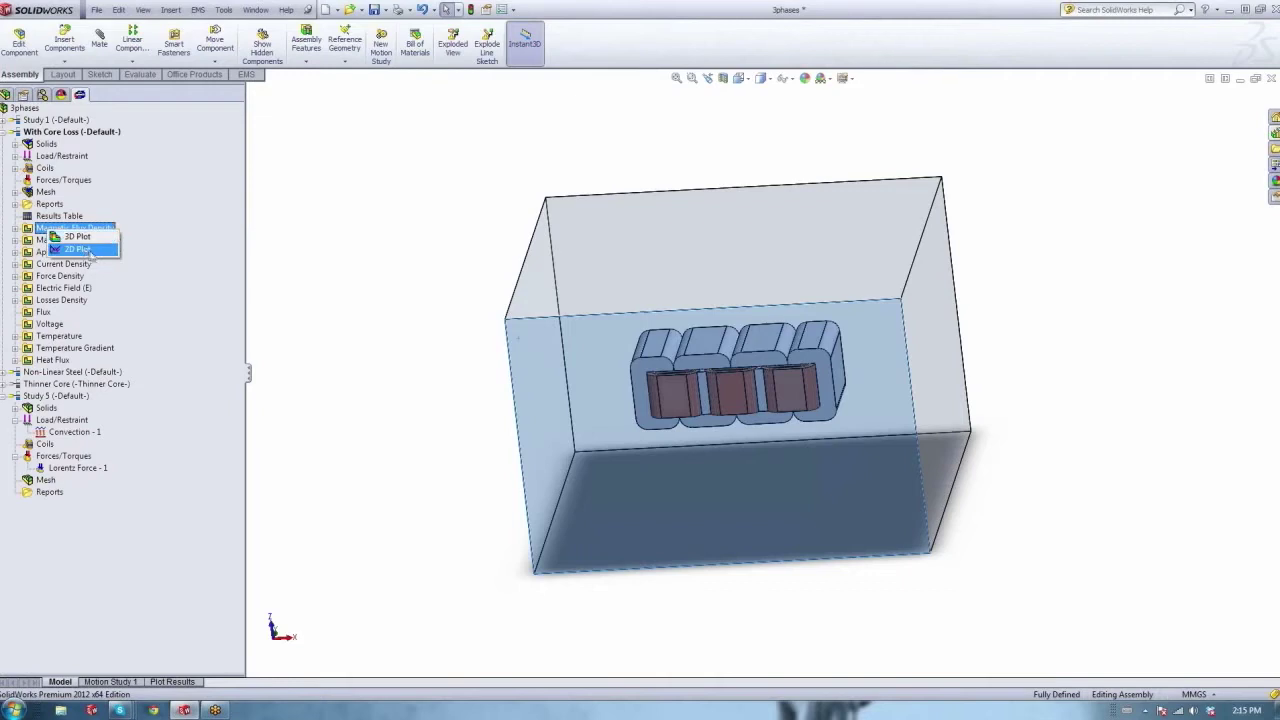
pyautogui.click(94, 238)
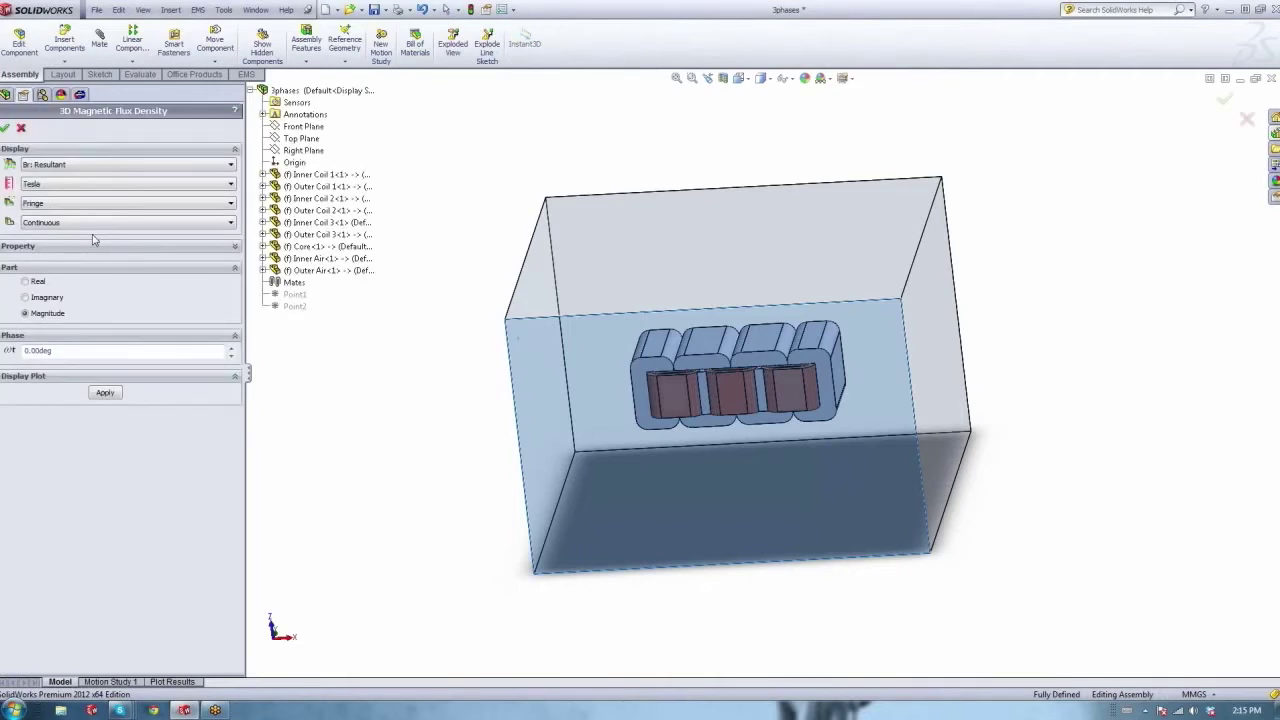
pyautogui.click(62, 205)
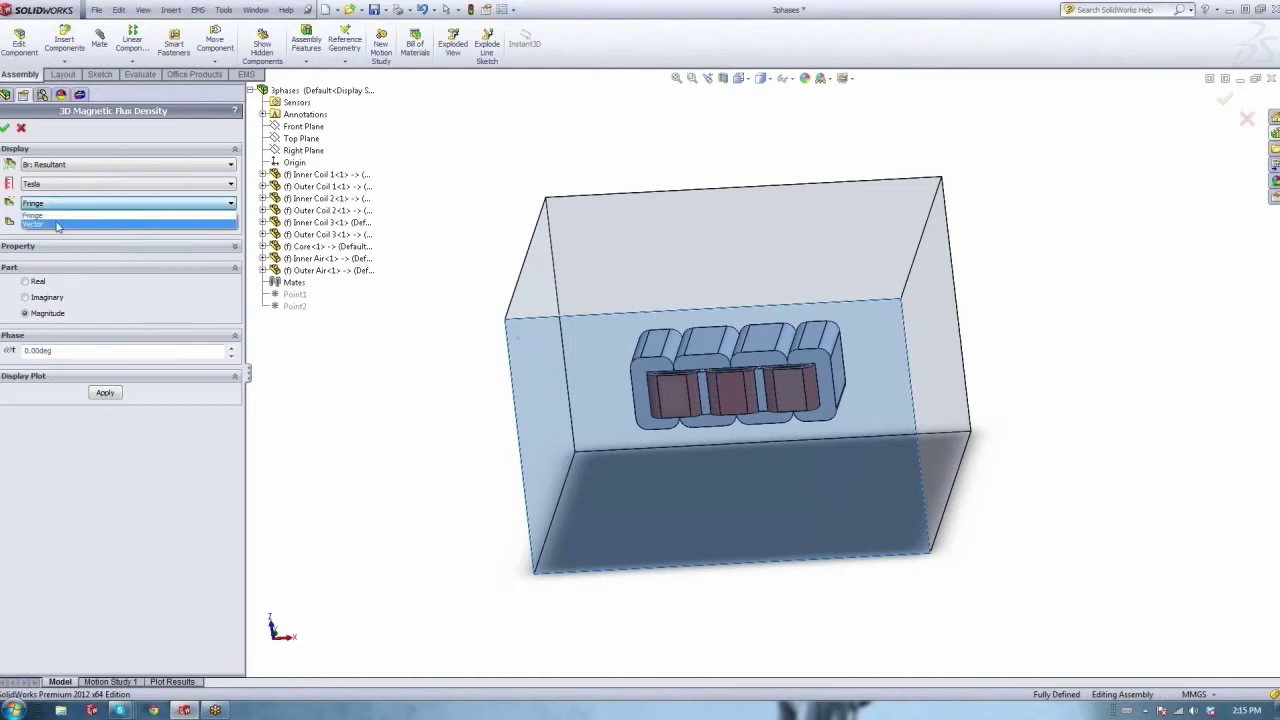
pyautogui.click(57, 225)
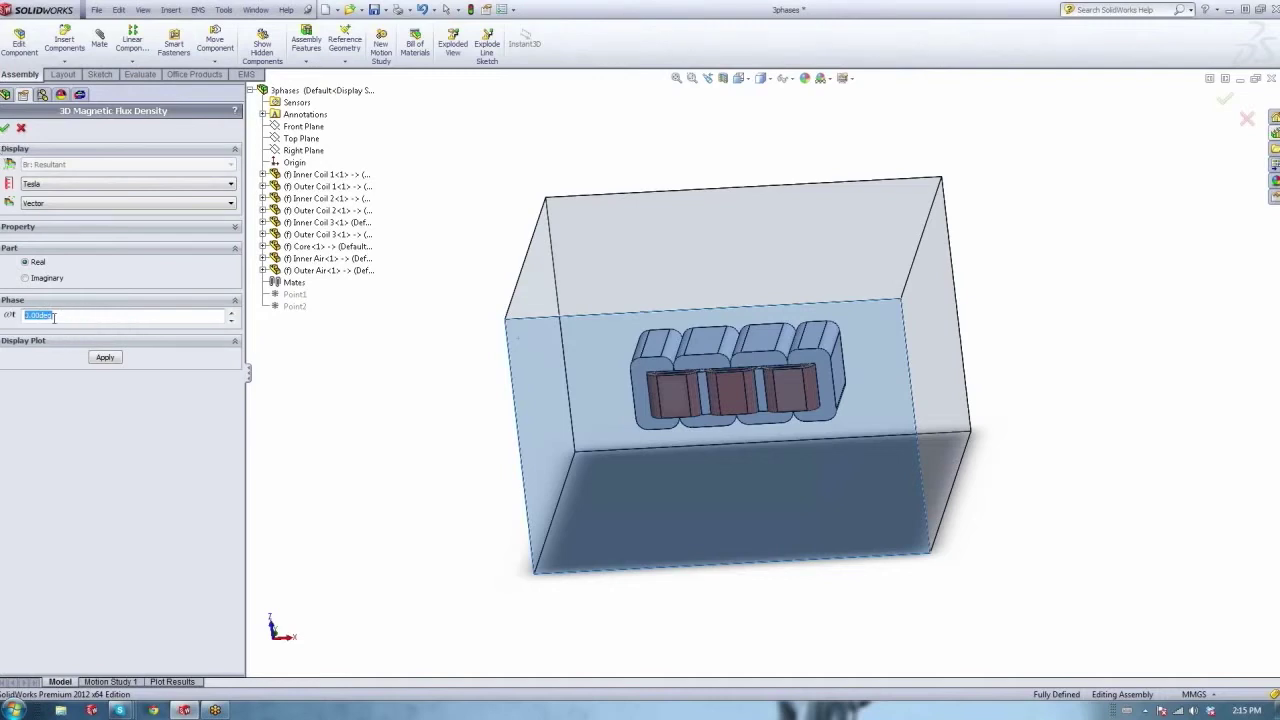
pyautogui.click(5, 129)
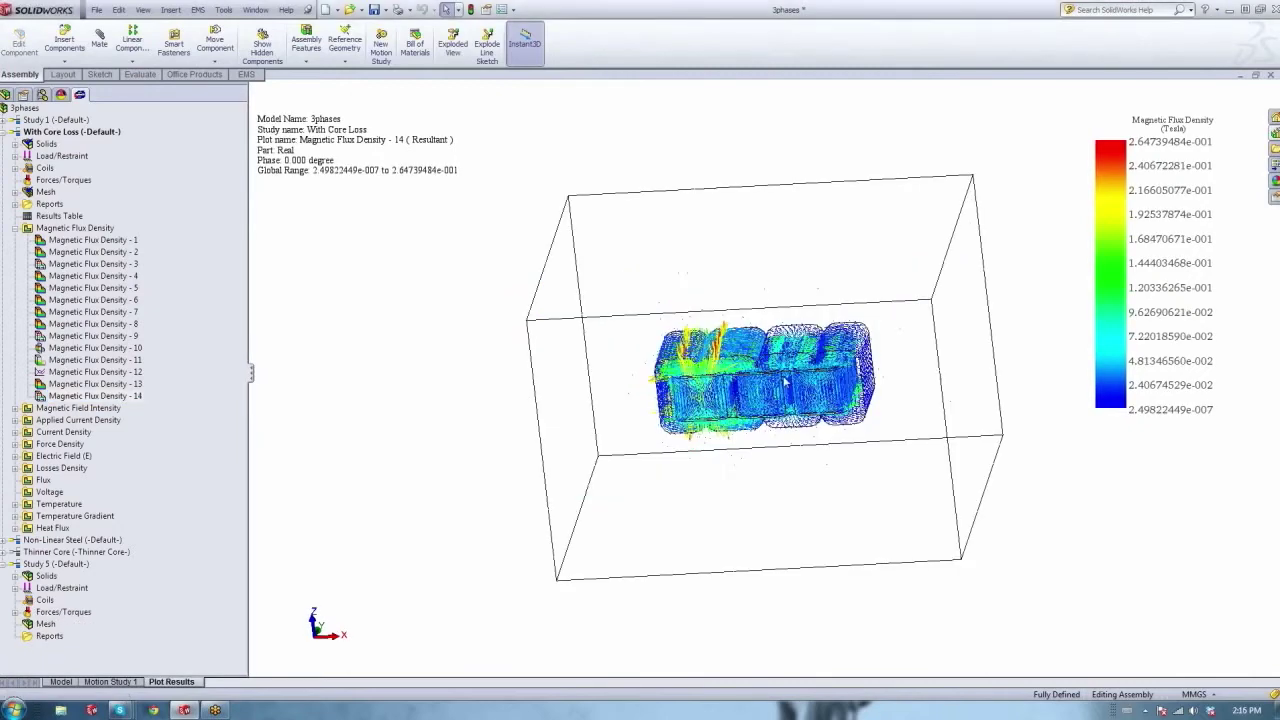
# Orbit to look down on the core and coils and open Magnetic Flux Density - 14's menu.
pyautogui.moveTo(768, 374); pyautogui.dragTo(716, 298, button='middle')
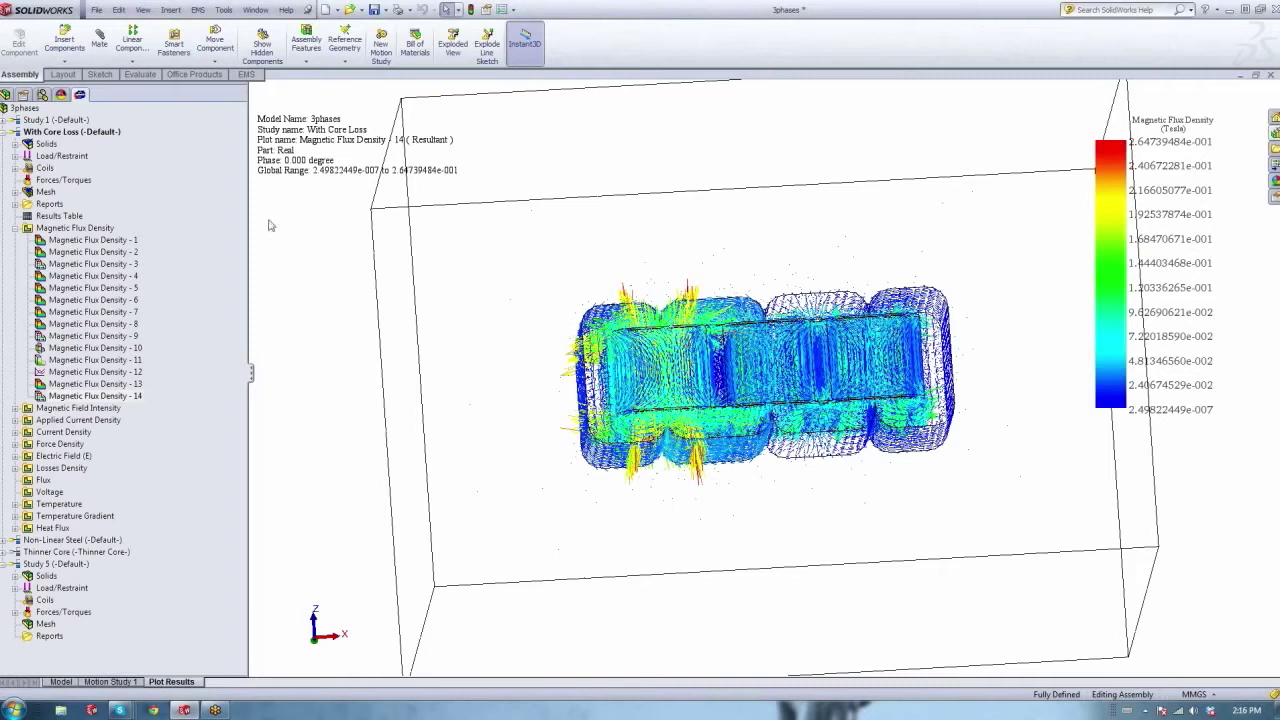
pyautogui.rightClick(62, 398)
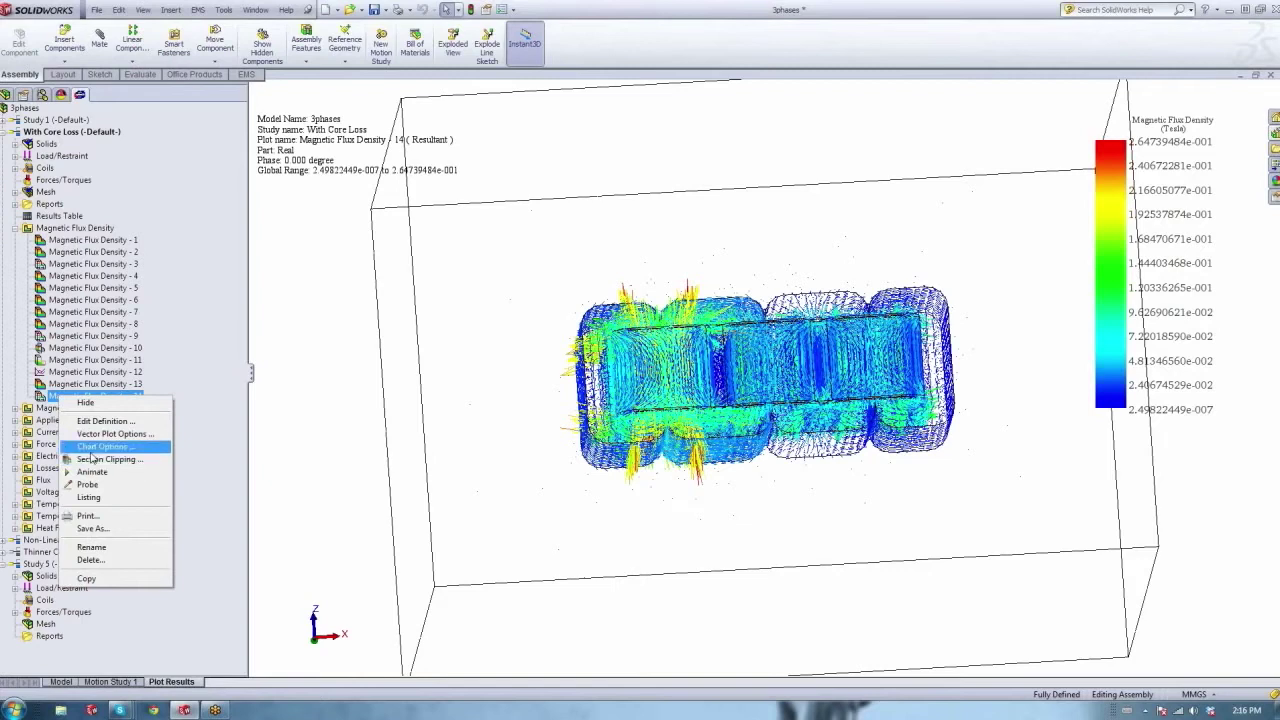
# Give the vector plot a Defined legend range of -0.01323671187 to 0.264739484 T, not limited to shown parts.
pyautogui.click(95, 450)
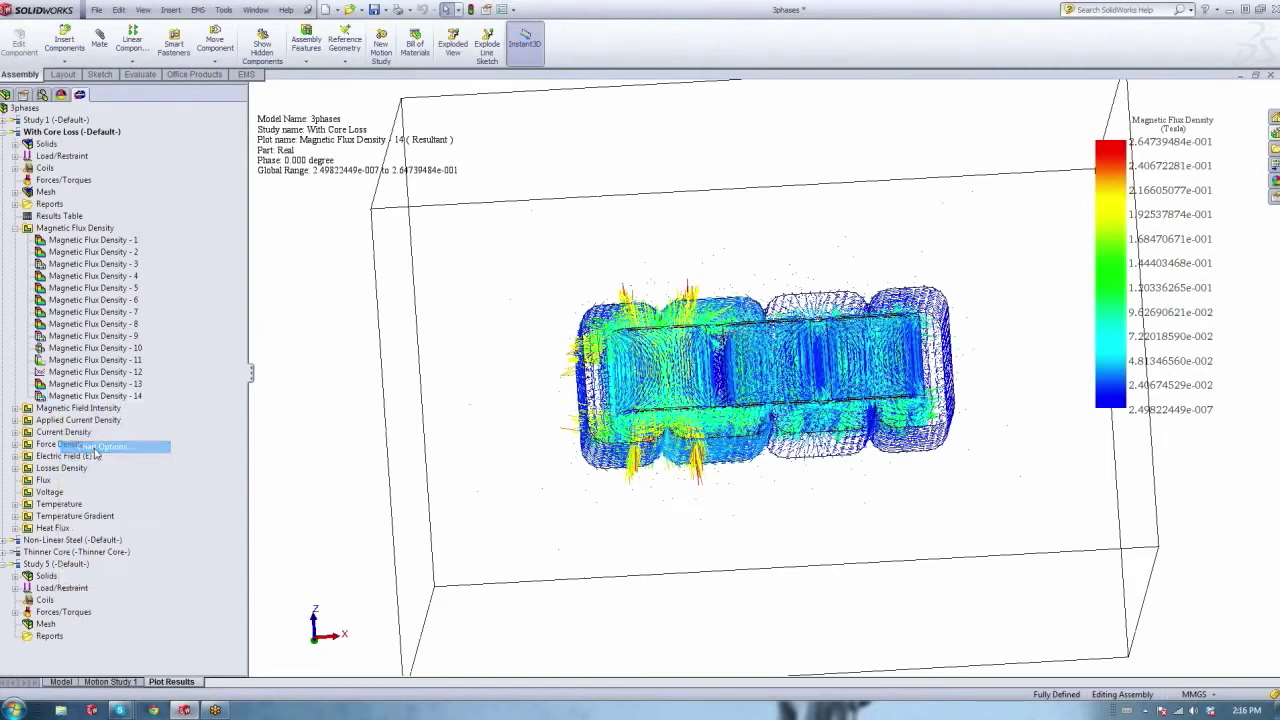
pyautogui.click(25, 221)
pyautogui.click(25, 290)
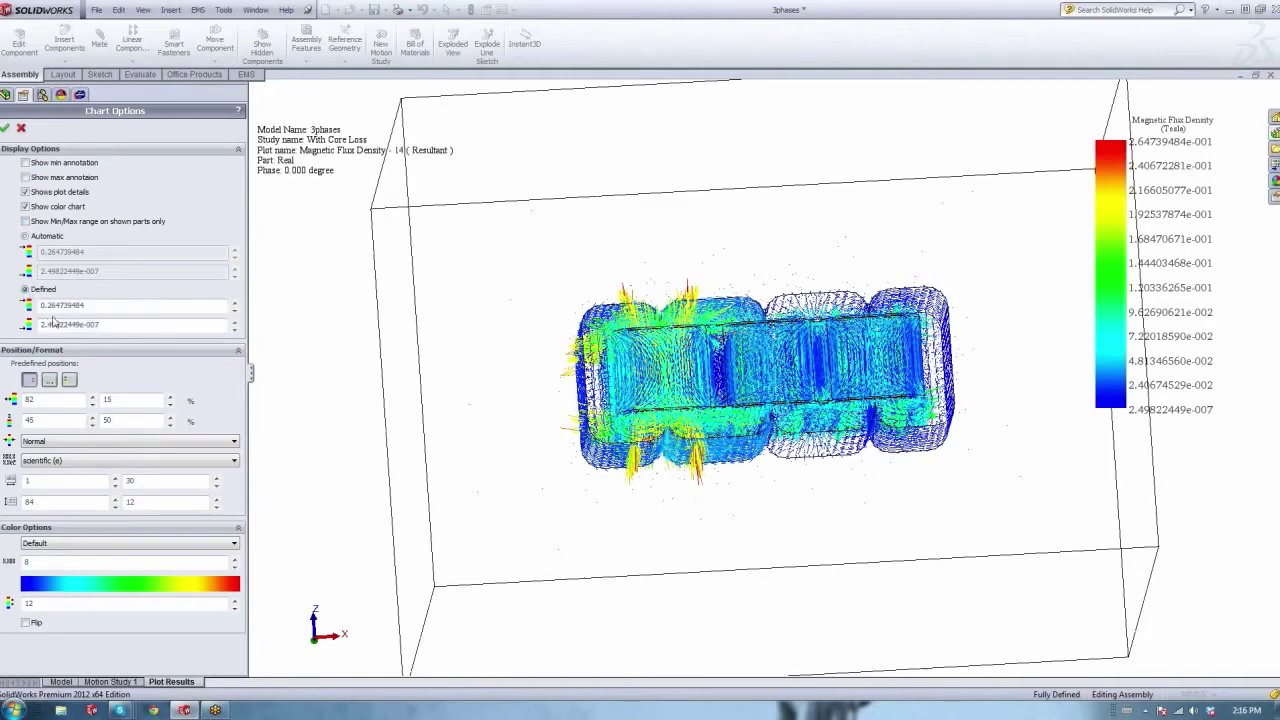
pyautogui.click(236, 329)
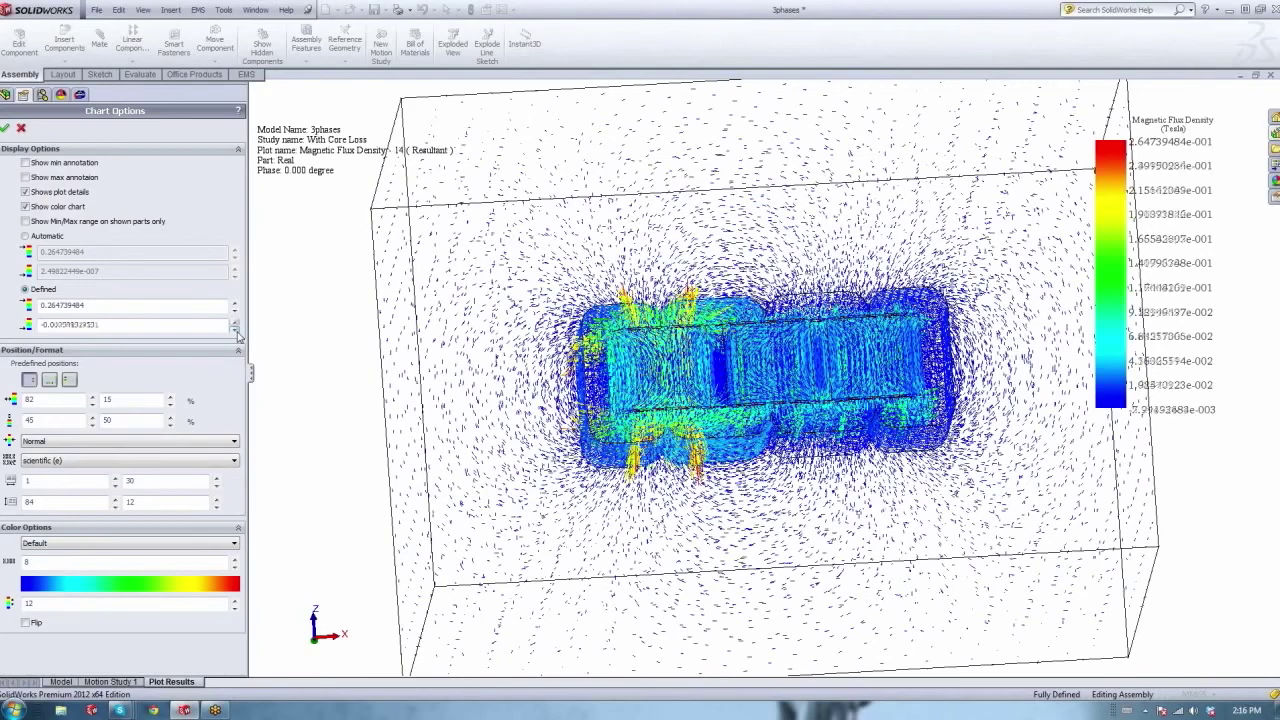
pyautogui.moveTo(600, 320); pyautogui.dragTo(524, 375, button='middle')
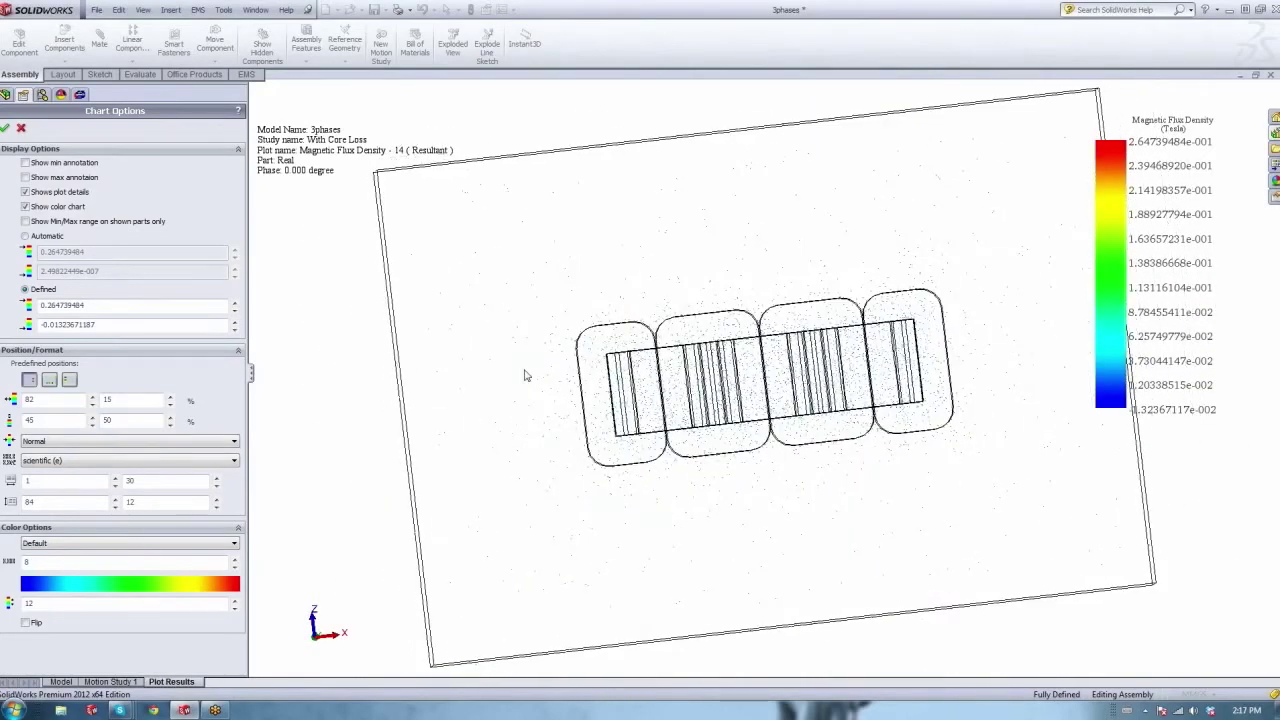
pyautogui.click(6, 128)
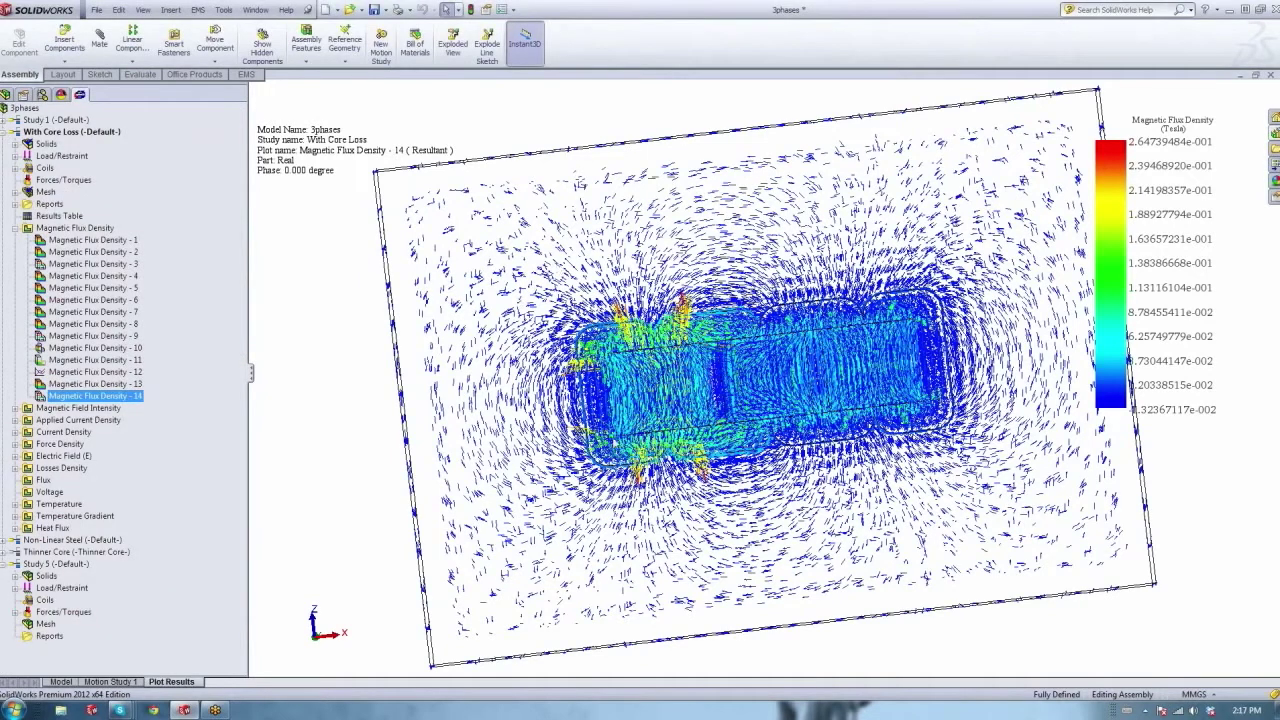
# Play the 0–360° phase animation of Magnetic Flux Density - 14, then stop and close it.
pyautogui.rightClick(70, 401)
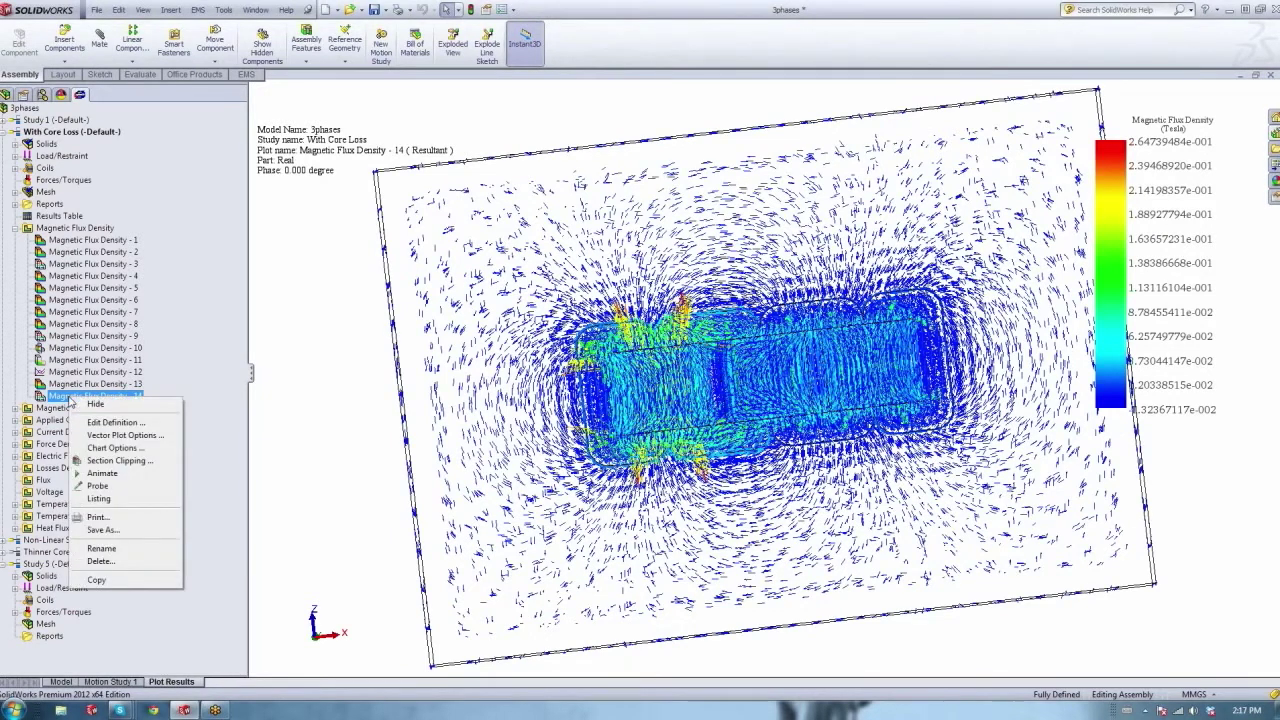
pyautogui.click(102, 475)
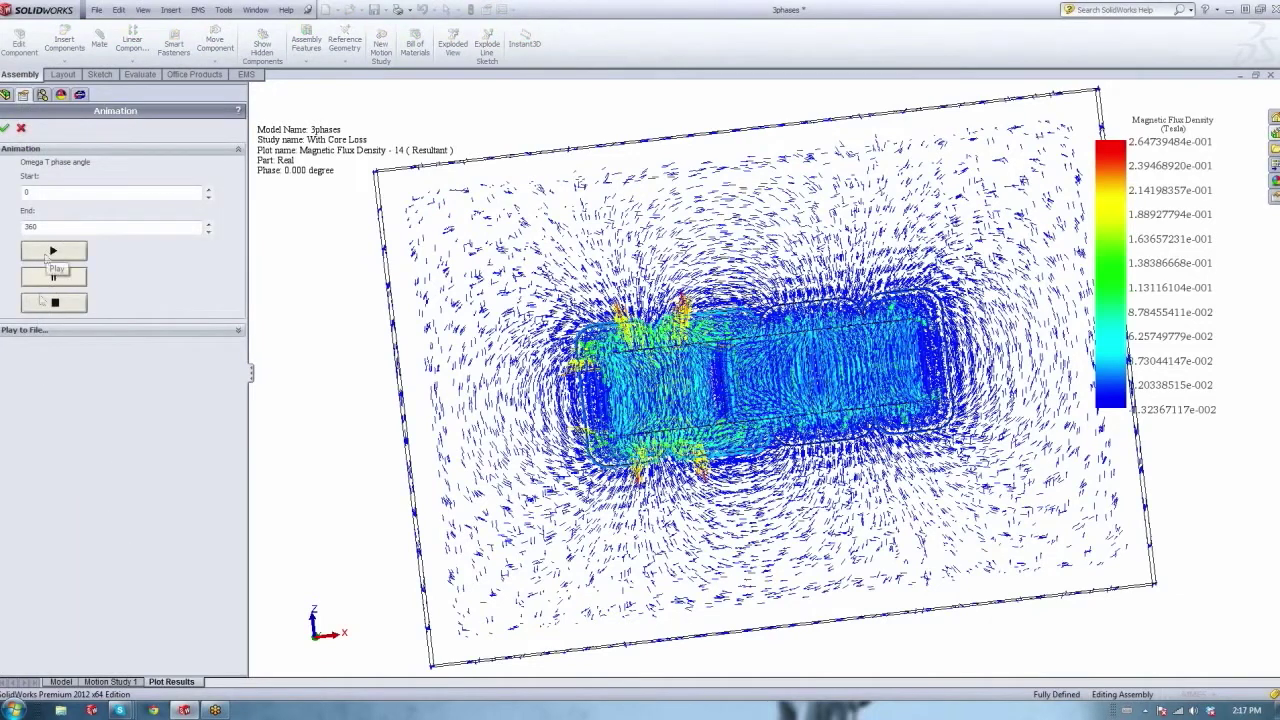
pyautogui.click(42, 330)
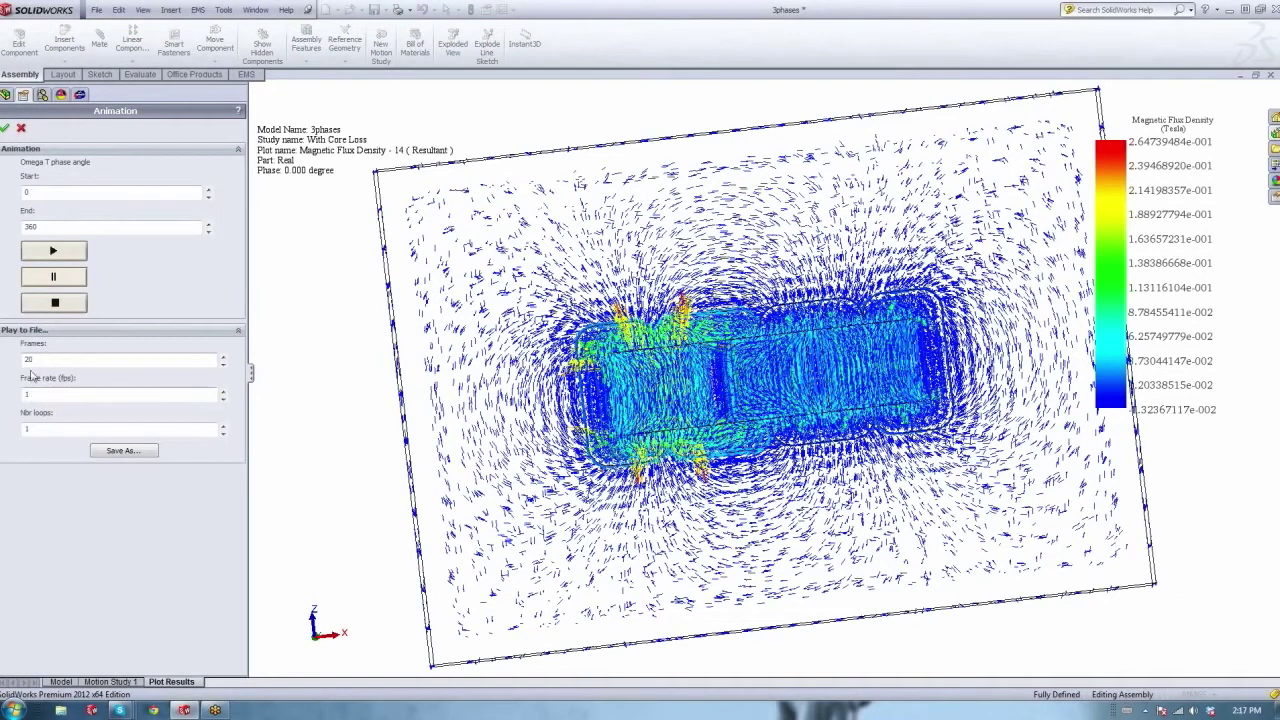
pyautogui.click(55, 335)
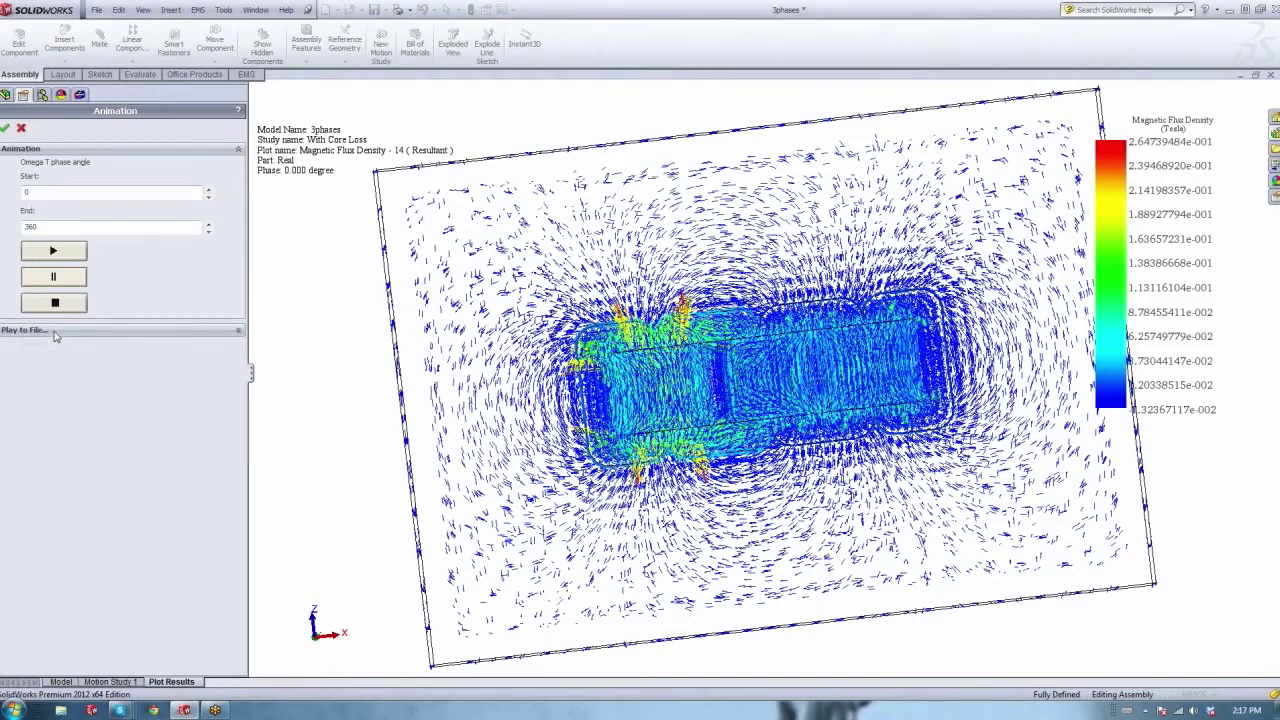
pyautogui.click(45, 251)
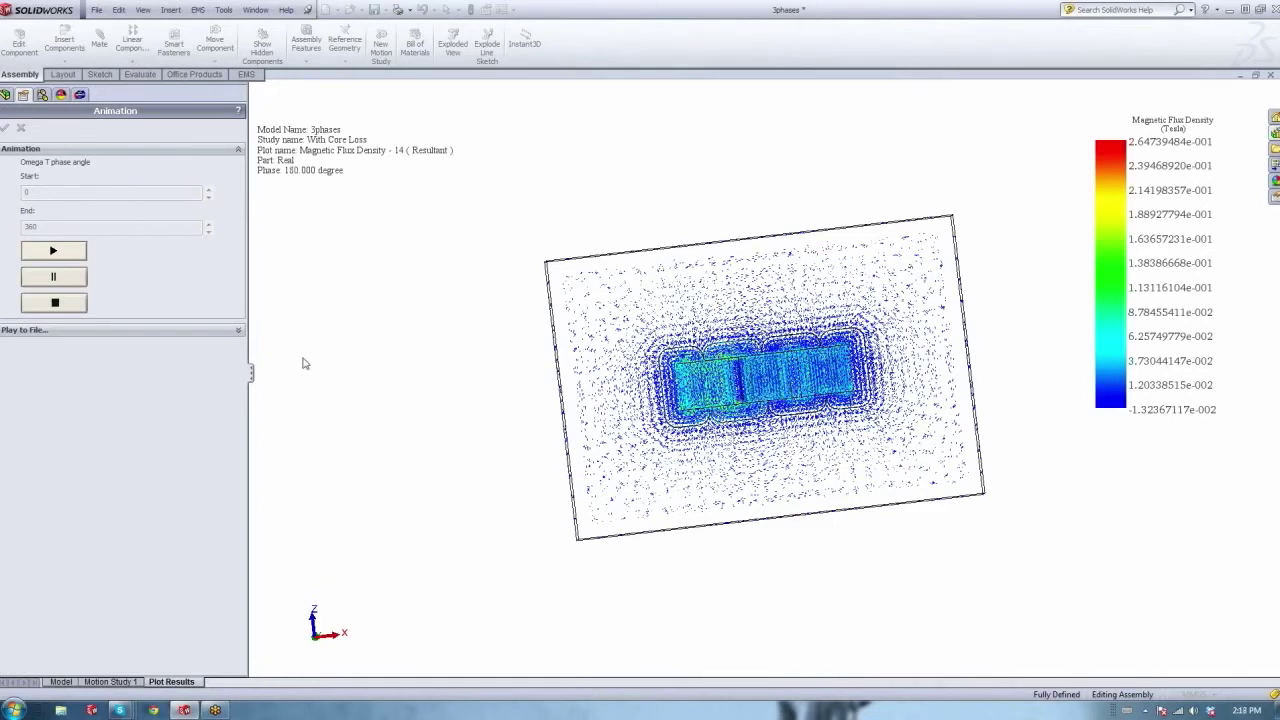
pyautogui.click(53, 303)
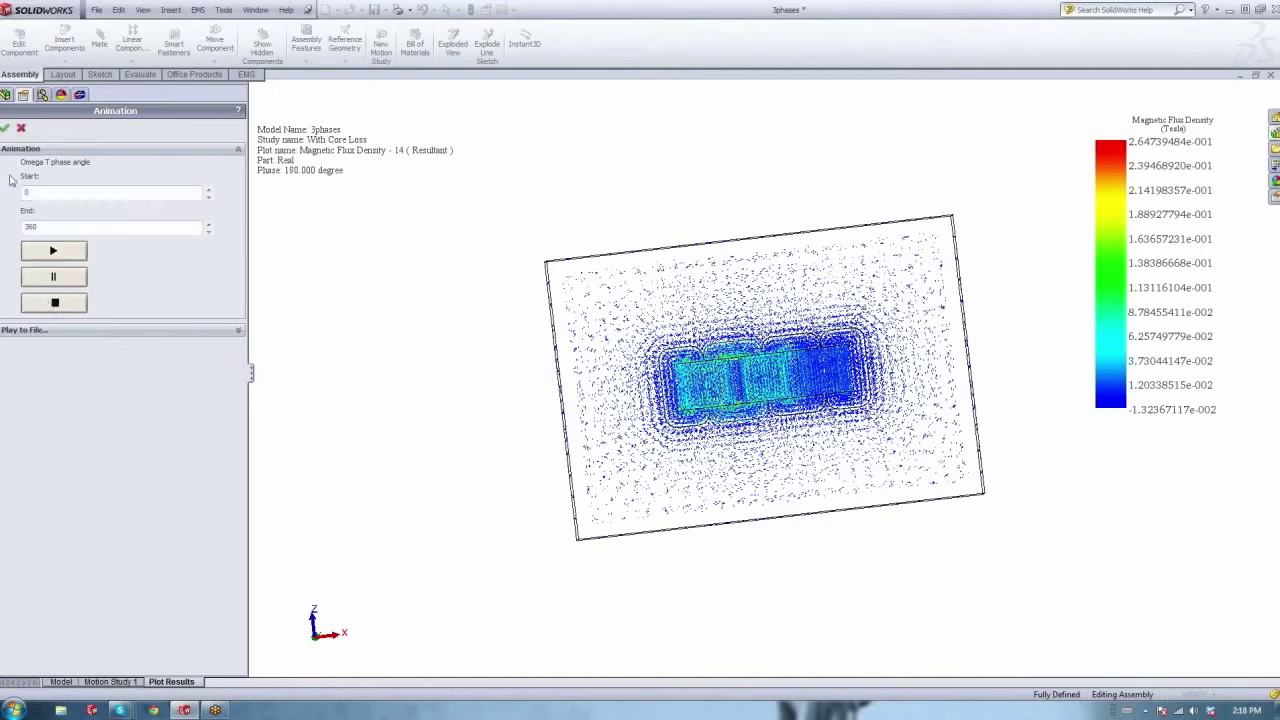
pyautogui.click(20, 128)
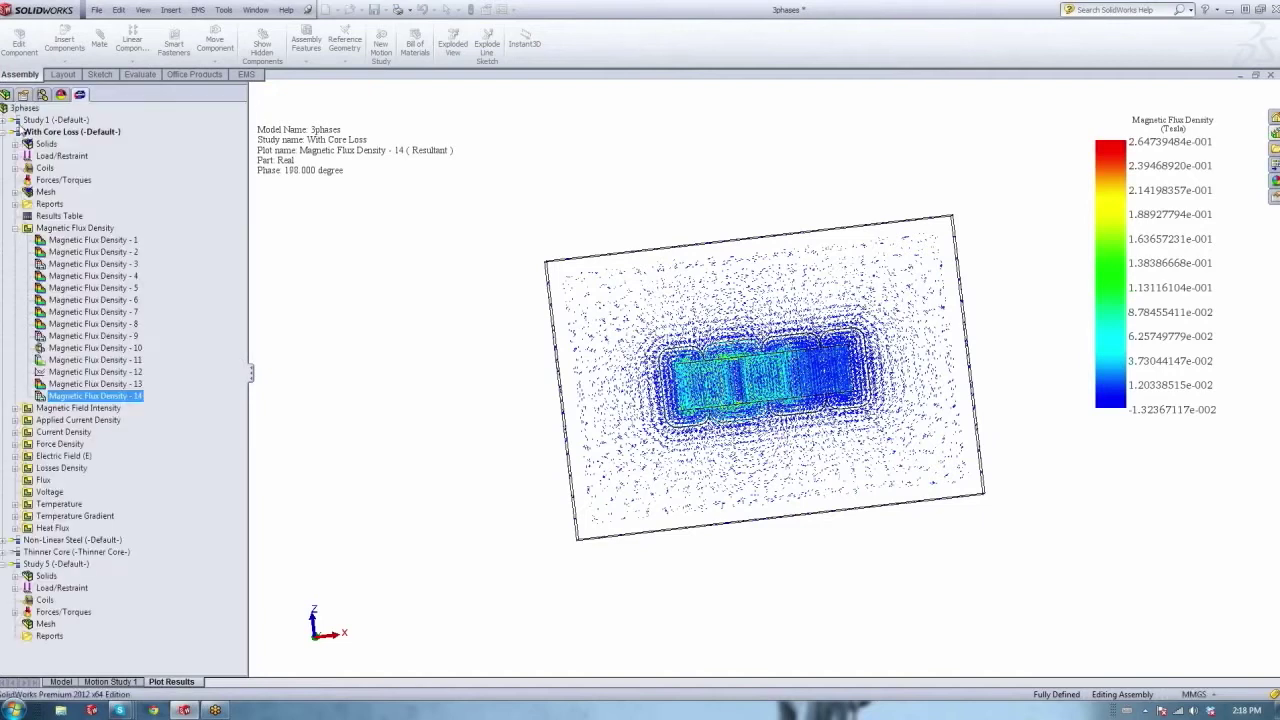
# Rotate the flux vector plot to a near top-down view.
pyautogui.rightClick(60, 397)
pyautogui.click(87, 405)
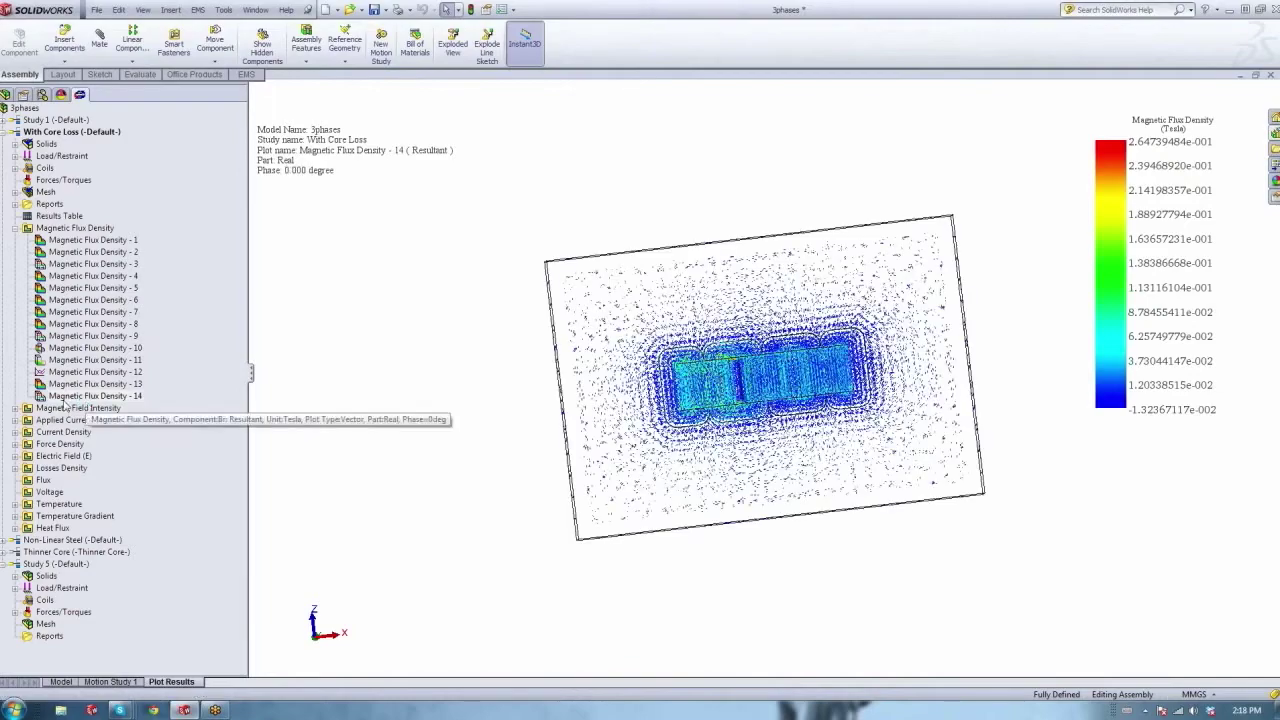
pyautogui.scroll(-5, 668, 368)
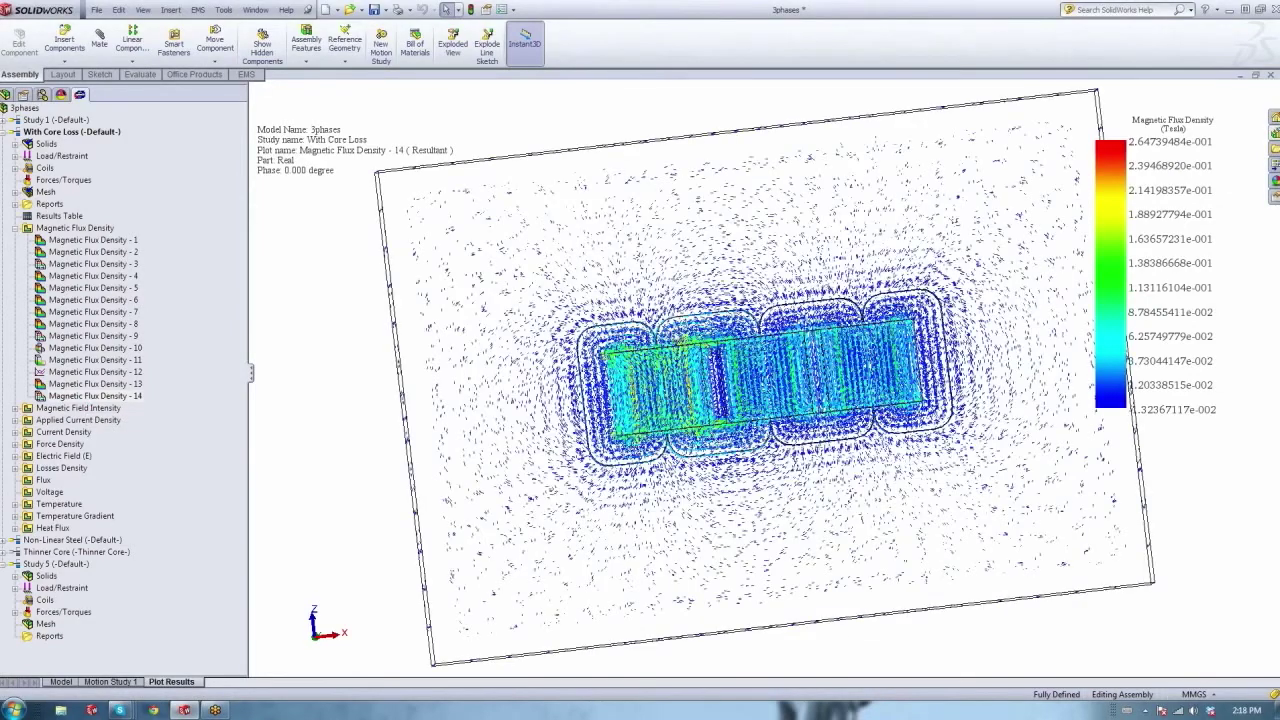
pyautogui.moveTo(668, 368); pyautogui.dragTo(671, 329, button='middle')
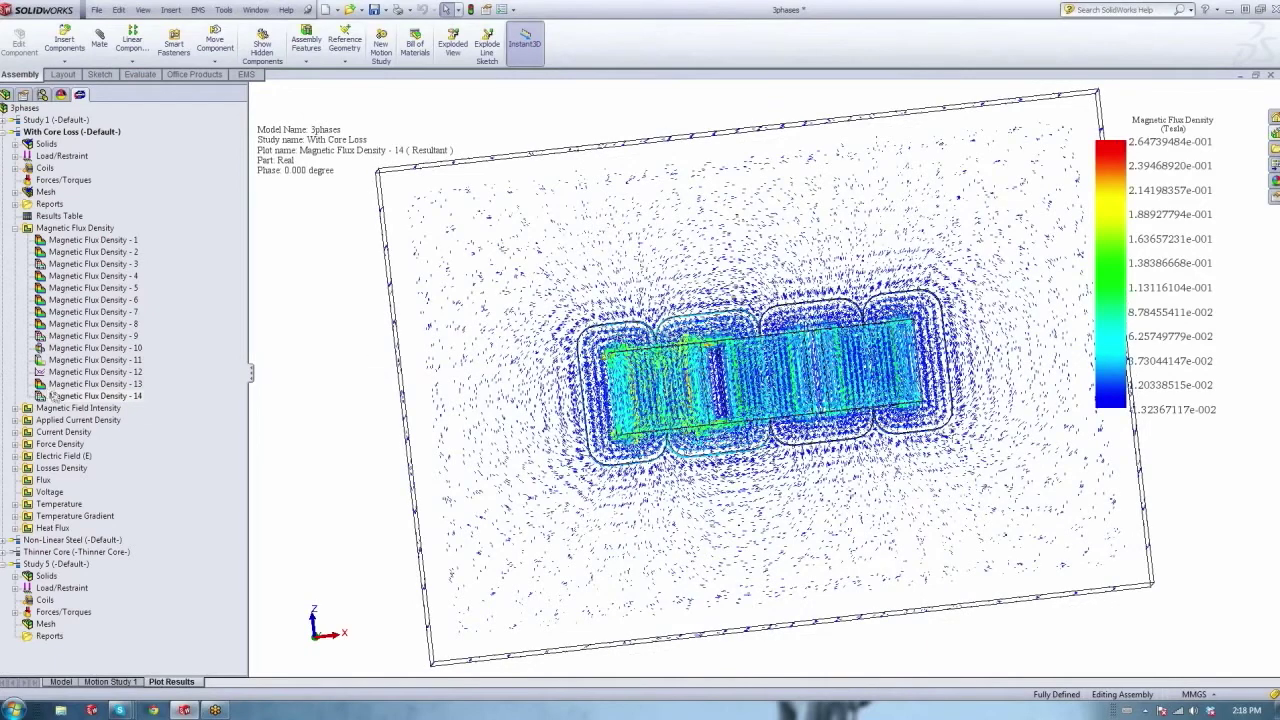
pyautogui.rightClick(57, 397)
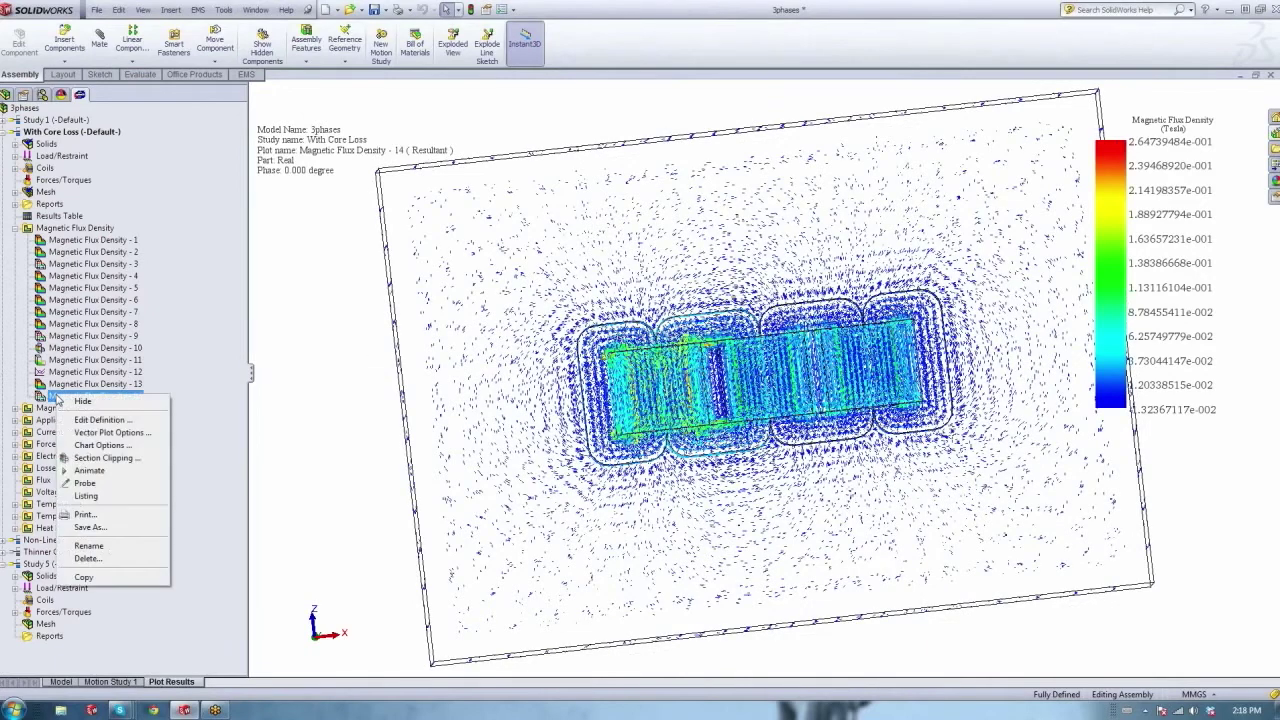
# Probe flux density at points on the core, the right coils and the air above.
pyautogui.click(85, 483)
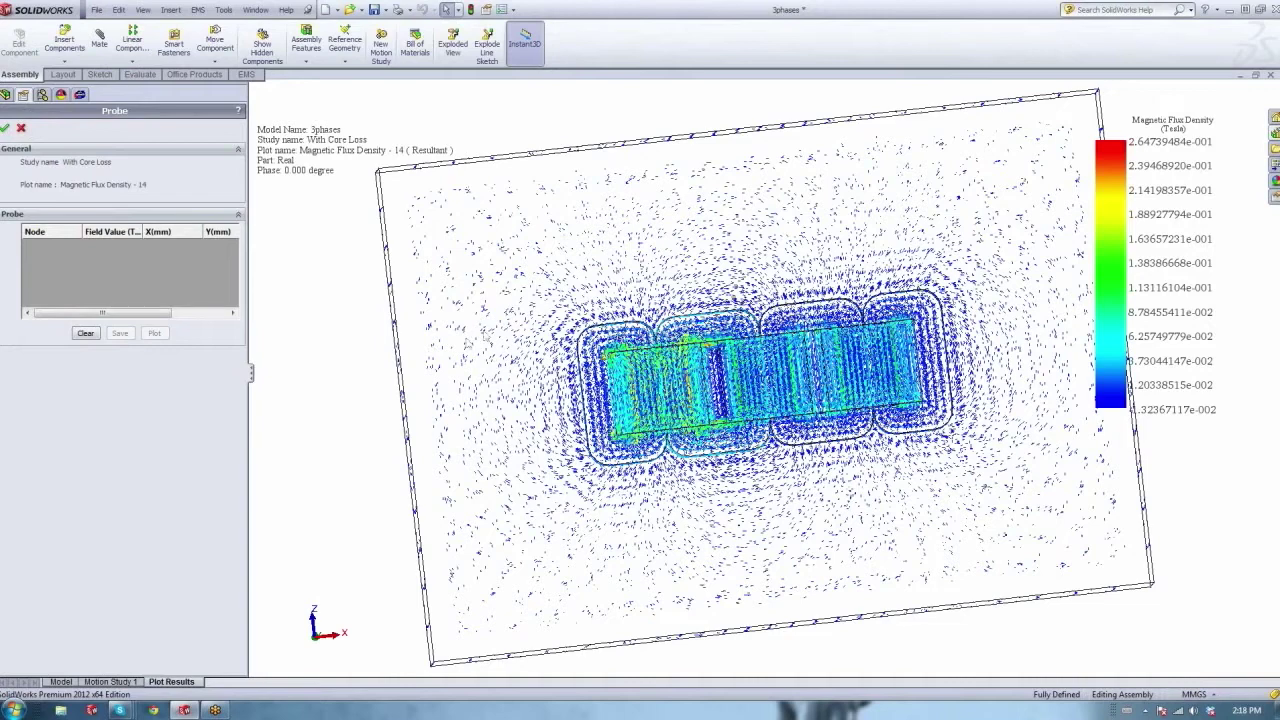
pyautogui.click(487, 340)
pyautogui.click(520, 398)
pyautogui.click(676, 428)
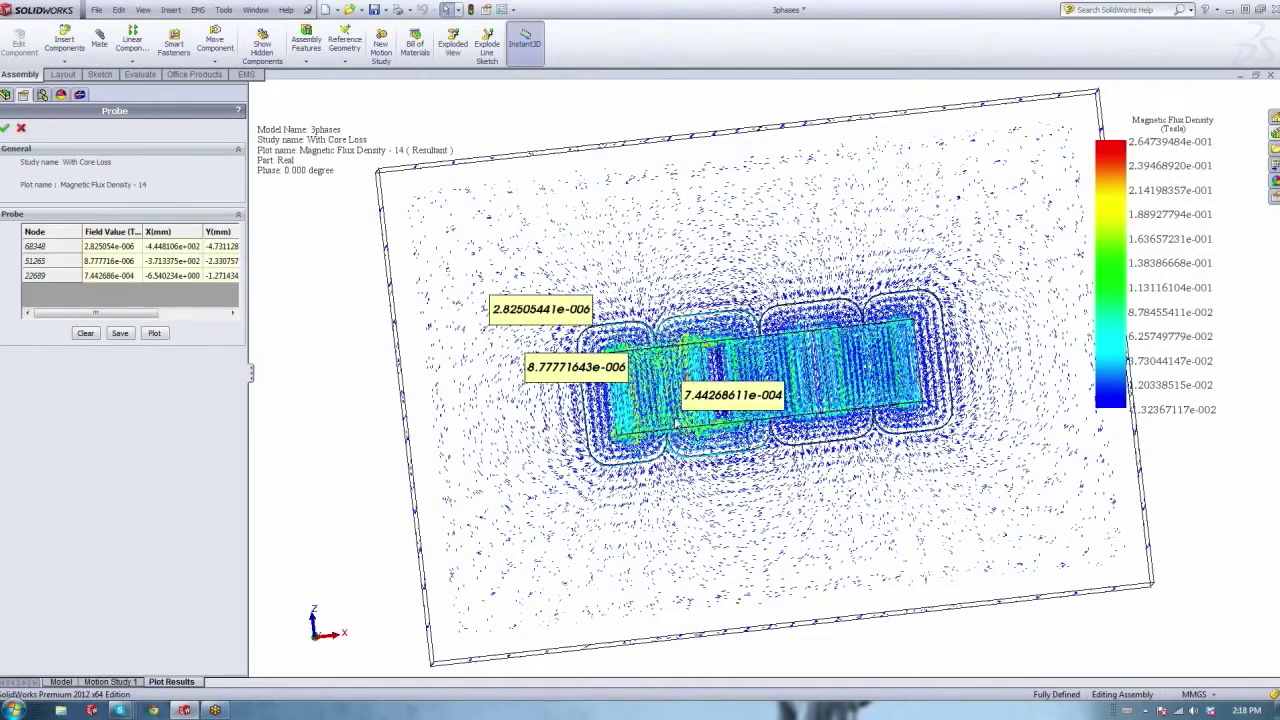
pyautogui.click(618, 430)
pyautogui.click(854, 405)
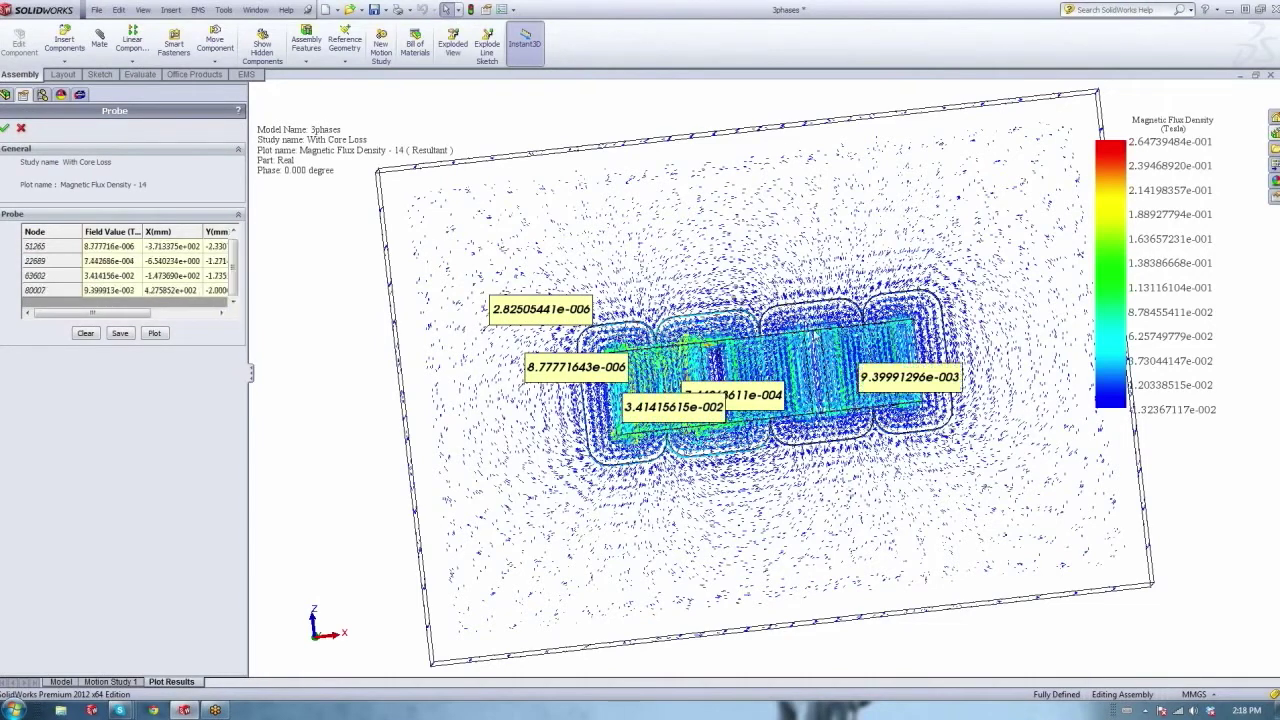
pyautogui.click(816, 337)
pyautogui.click(686, 252)
pyautogui.click(621, 216)
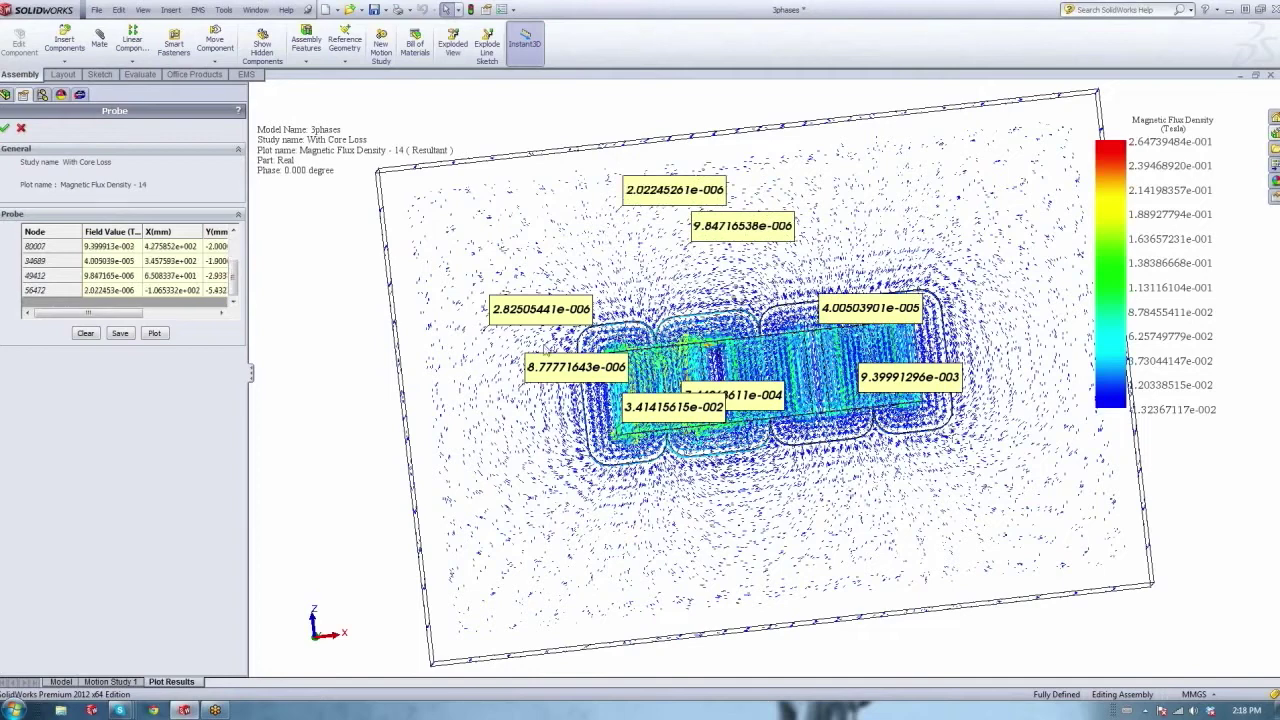
# Add probe points near the outer corners, in the surrounding air and below the core.
pyautogui.click(407, 207)
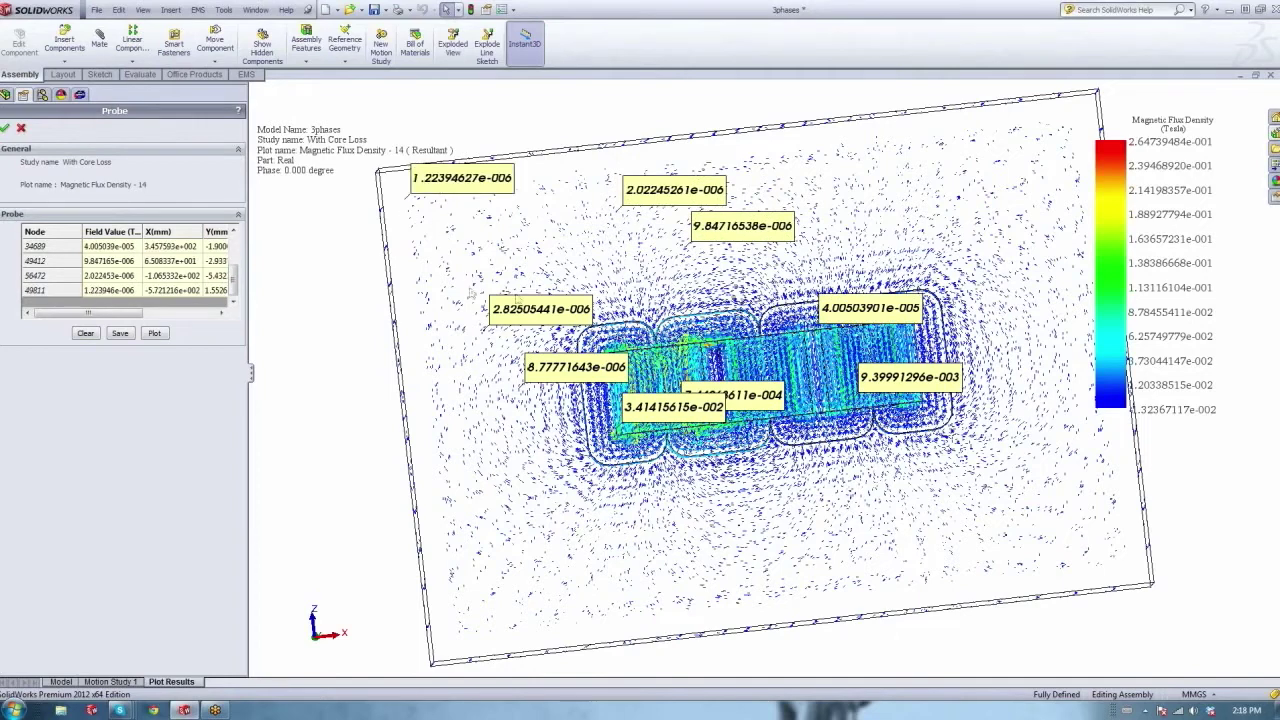
pyautogui.click(942, 162)
pyautogui.click(1074, 172)
pyautogui.click(1052, 300)
pyautogui.click(1044, 448)
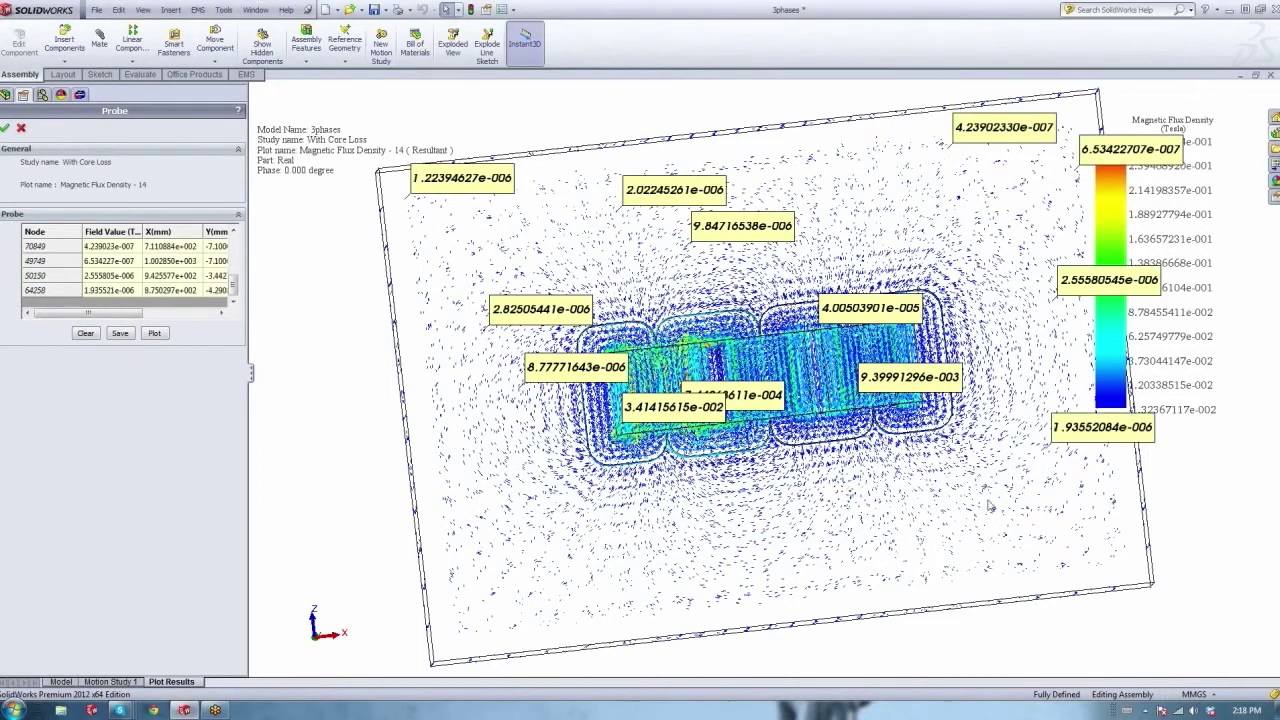
pyautogui.click(908, 519)
pyautogui.click(736, 519)
pyautogui.click(629, 536)
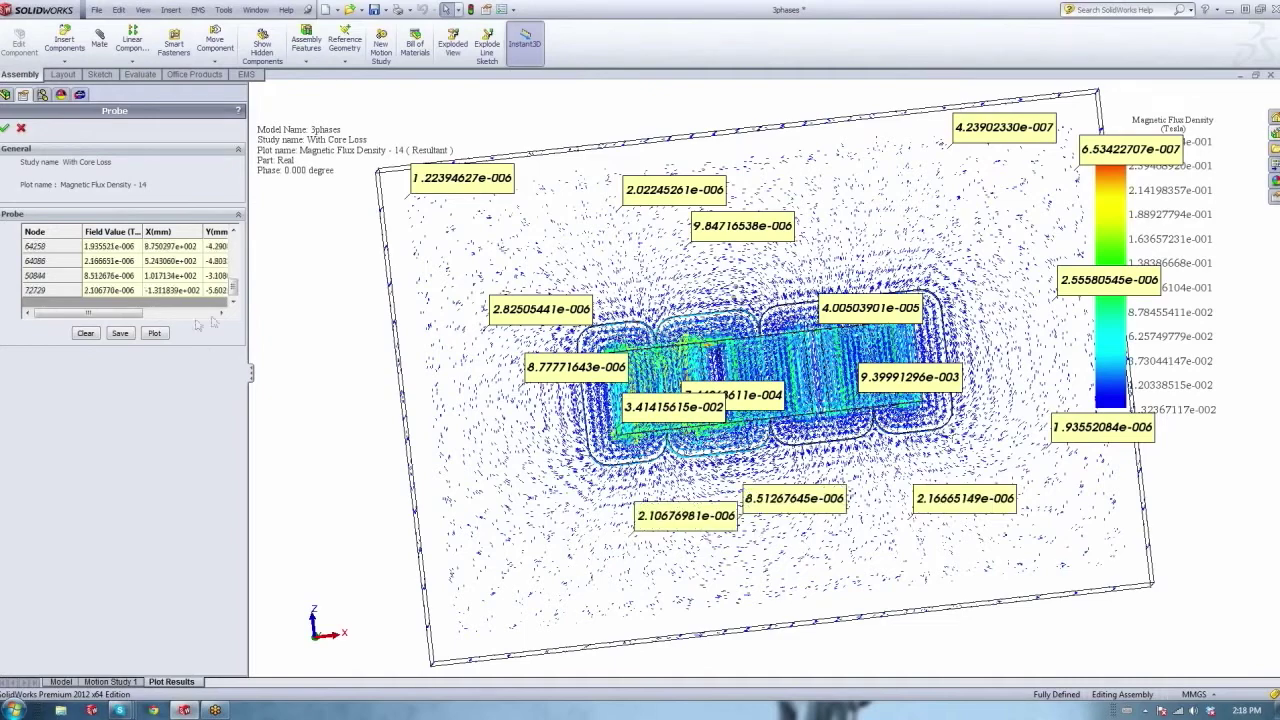
# Widen the Probe table to read the first node's X, Y, Z and value, then graph the probes.
pyautogui.moveTo(253, 378); pyautogui.dragTo(363, 378)
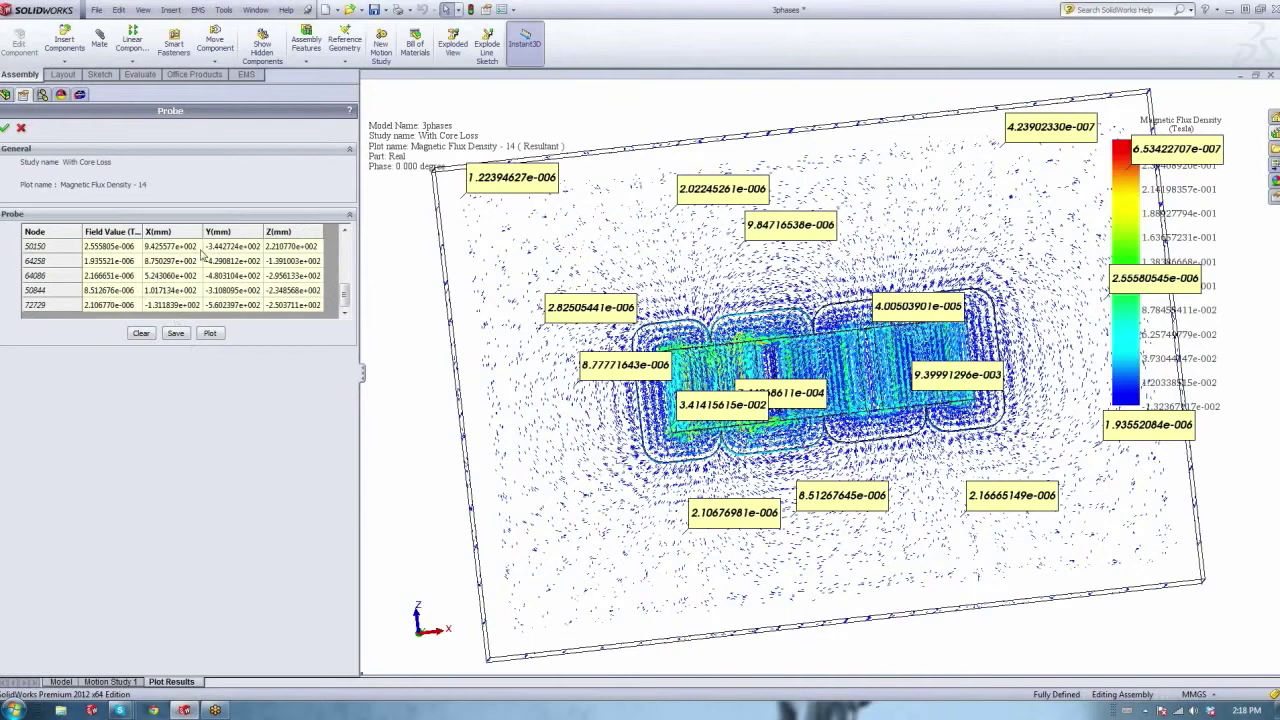
pyautogui.click(158, 246)
pyautogui.click(230, 246)
pyautogui.click(284, 246)
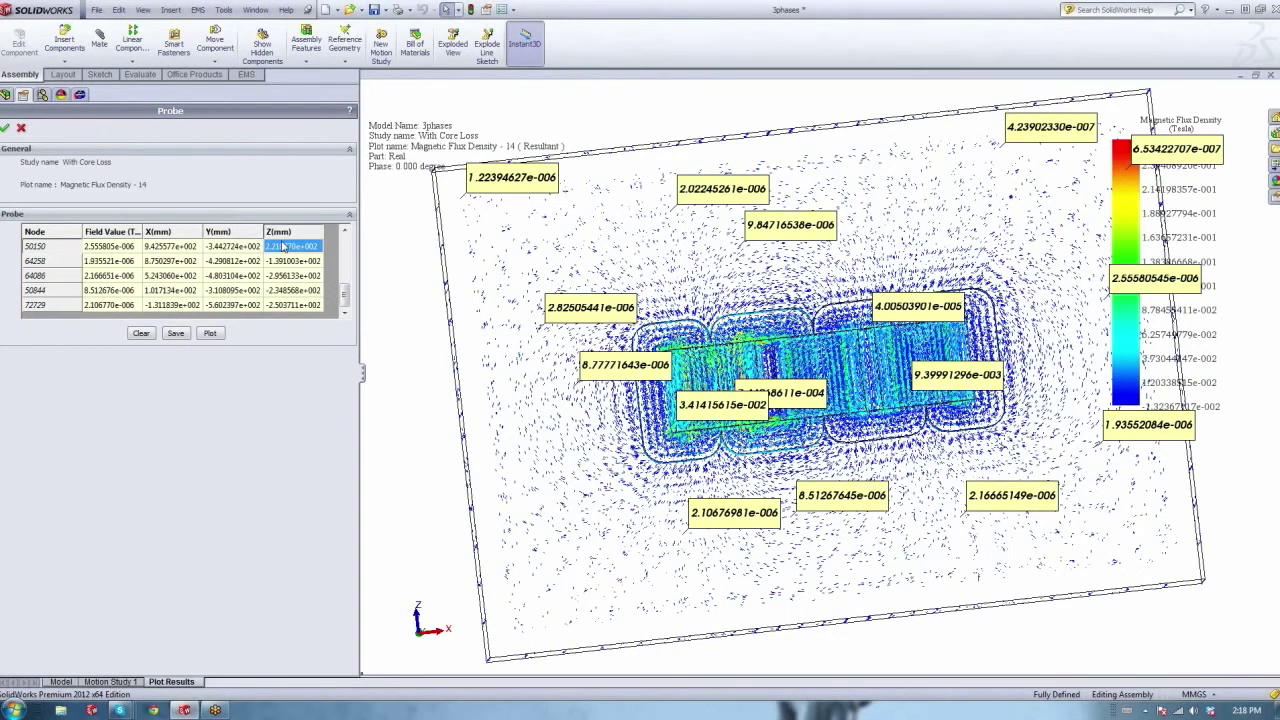
pyautogui.click(102, 247)
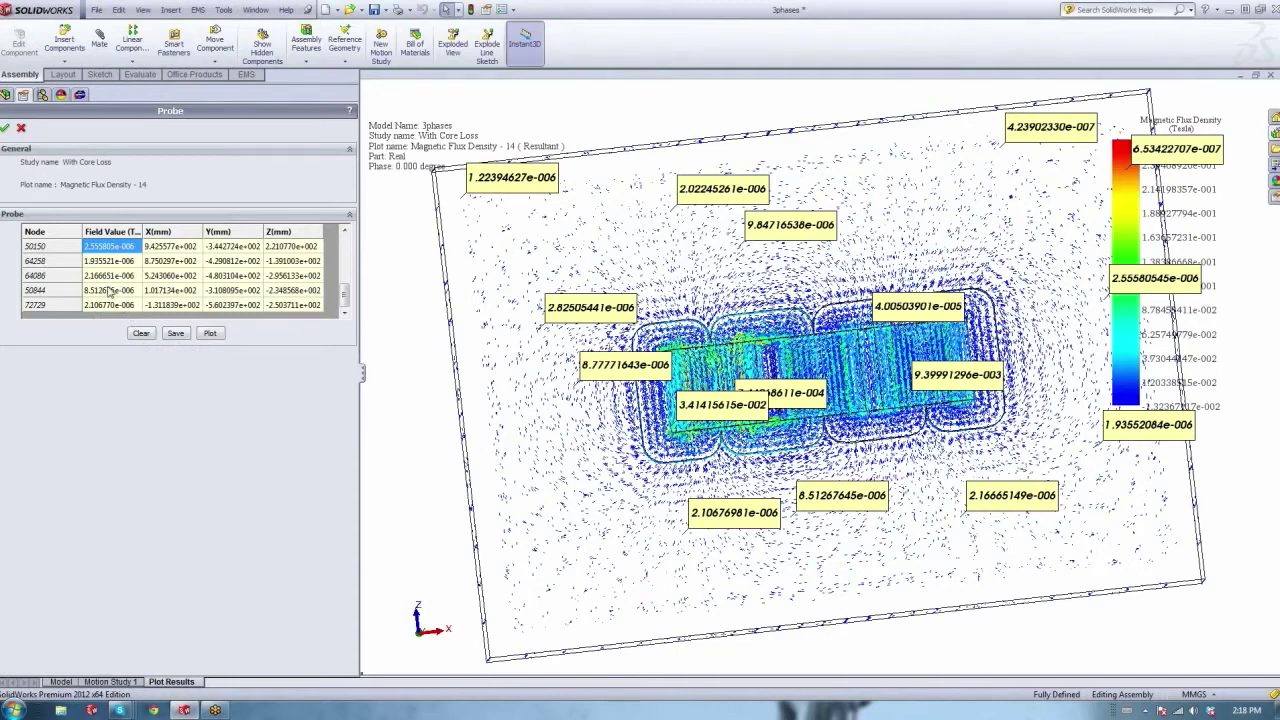
pyautogui.click(210, 334)
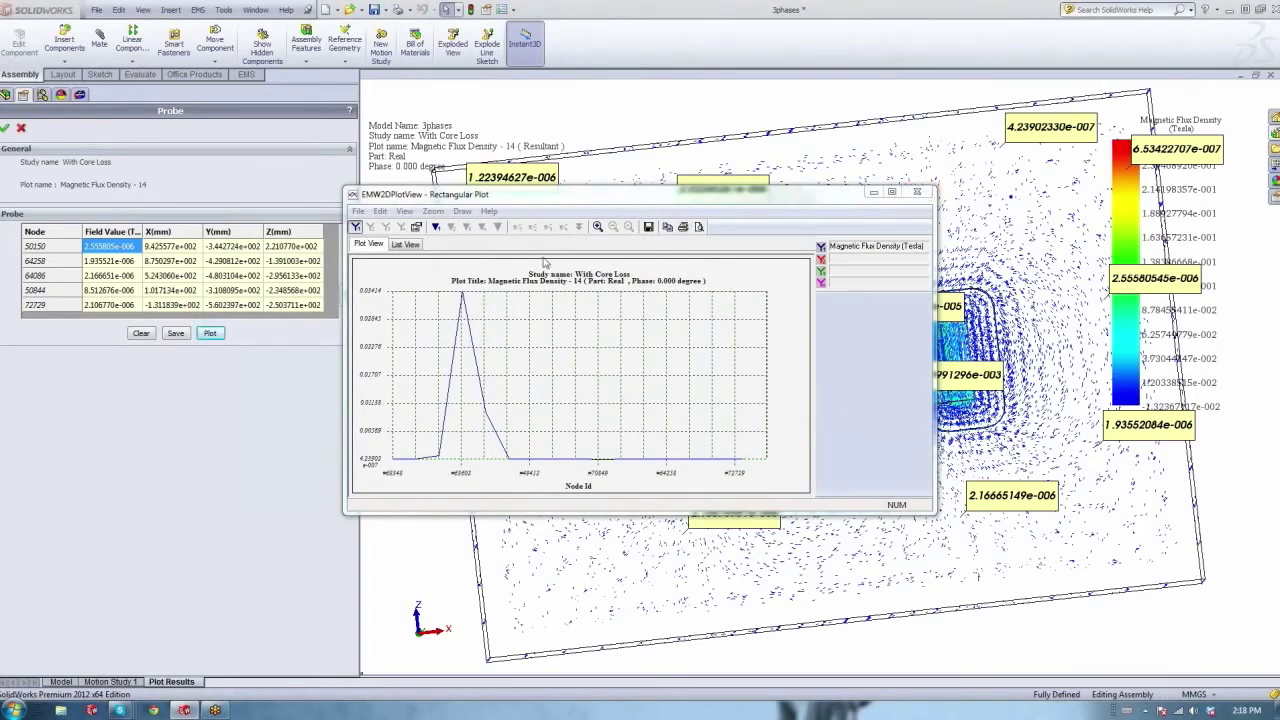
pyautogui.click(437, 229)
pyautogui.click(437, 229)
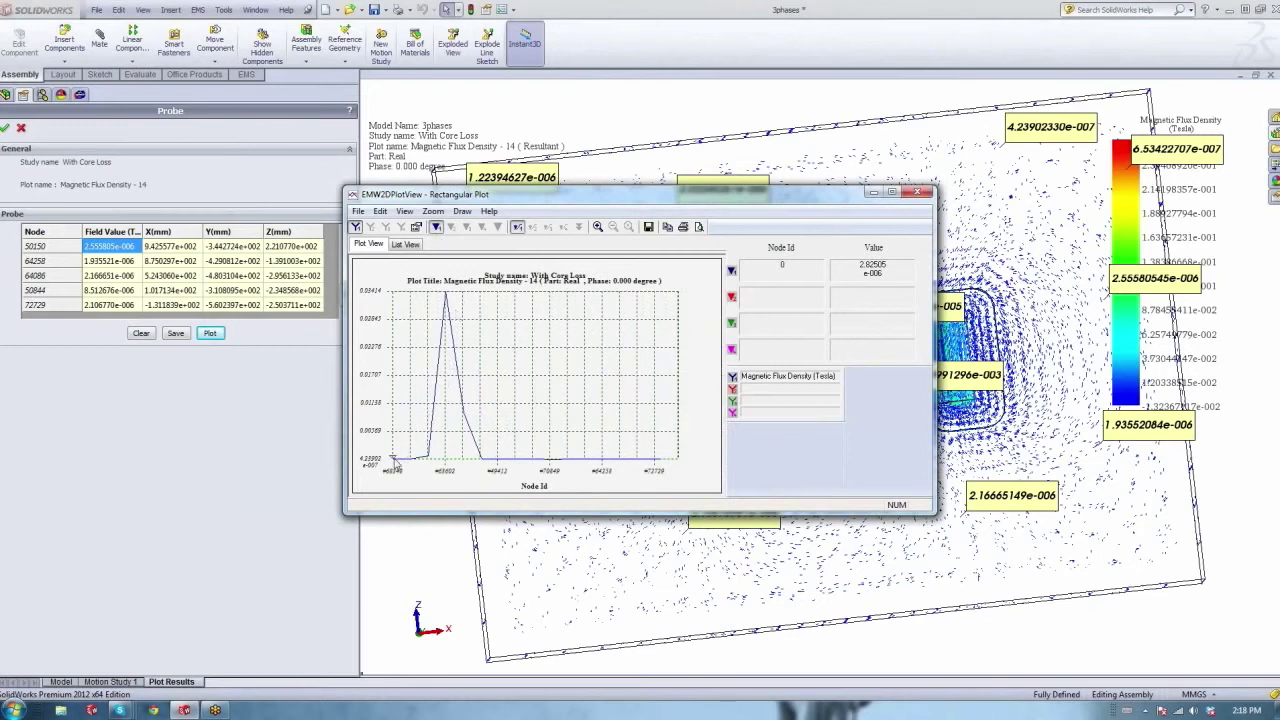
pyautogui.moveTo(436, 337)
pyautogui.moveTo(658, 470)
pyautogui.click(406, 245)
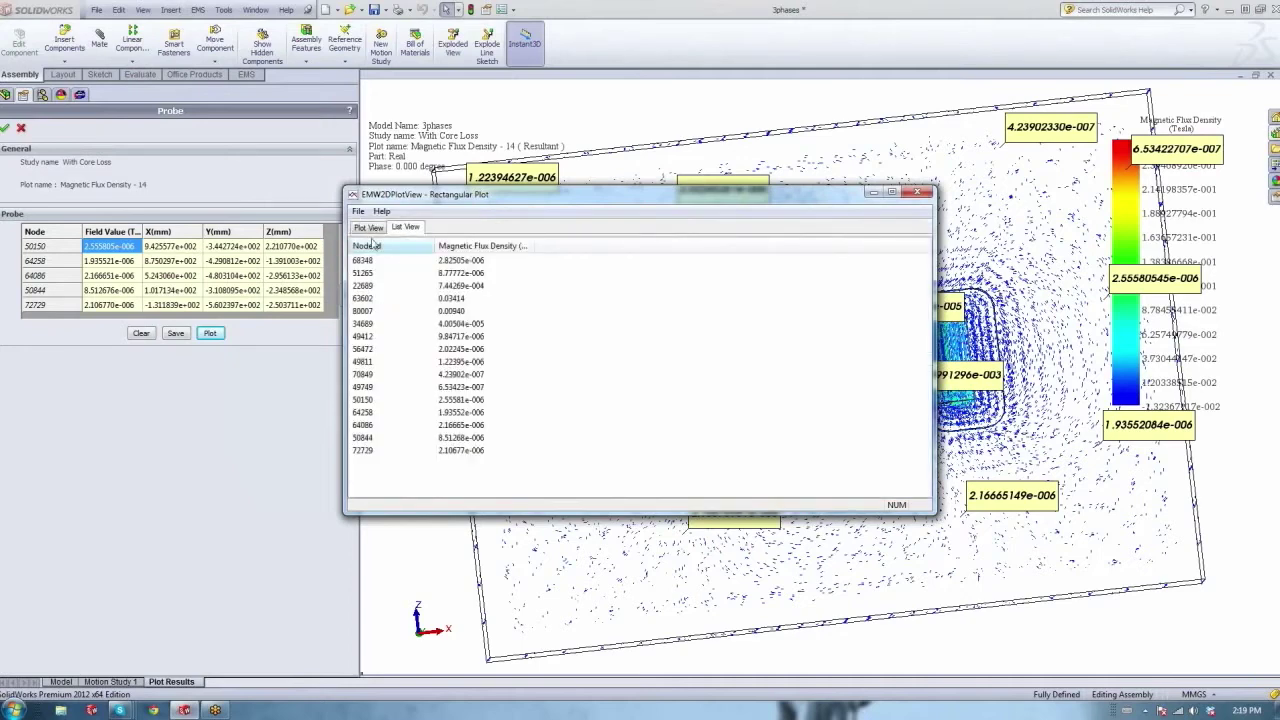
pyautogui.click(918, 192)
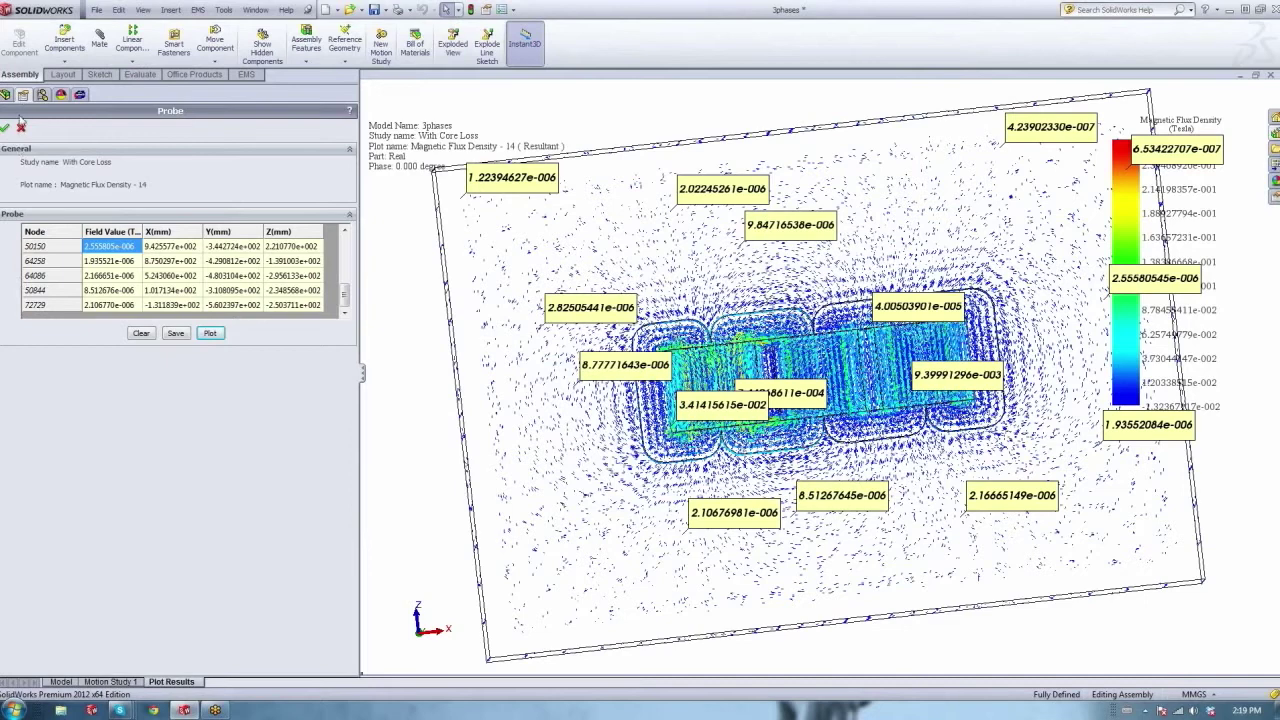
# Clear the probe labels, then review and cancel the node-by-node Plot Listing of flux density.
pyautogui.click(21, 128)
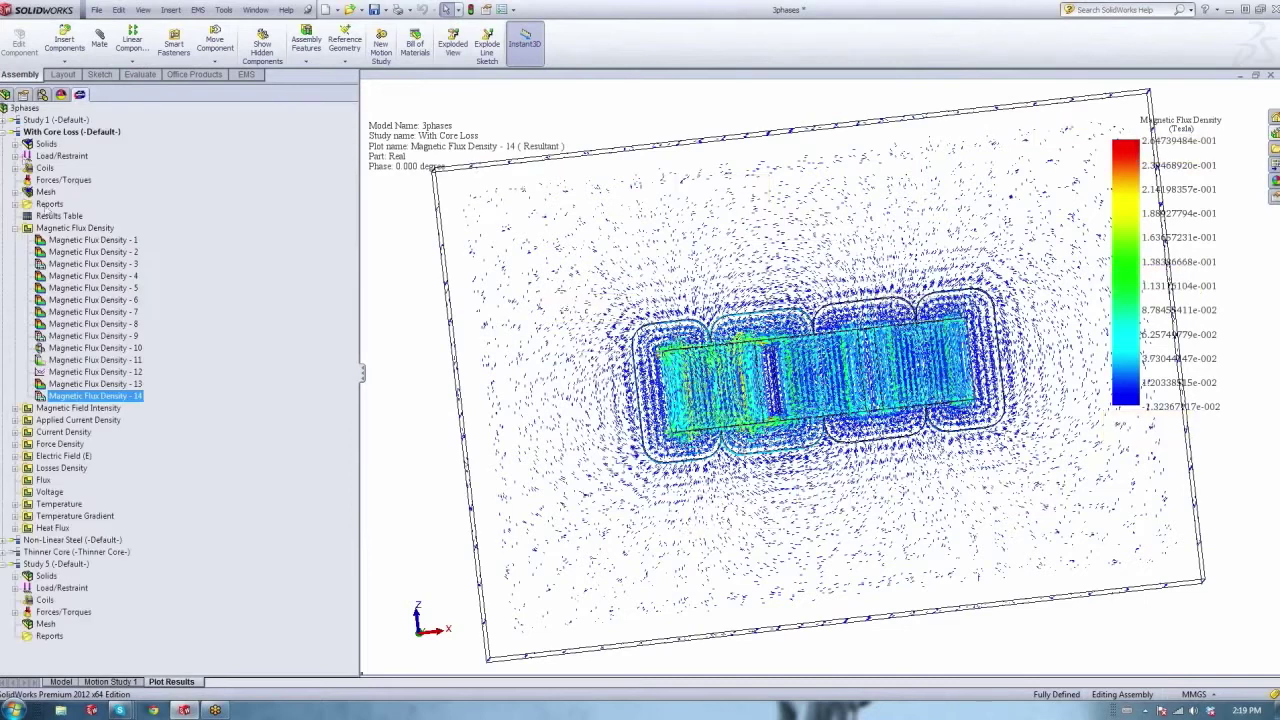
pyautogui.rightClick(64, 399)
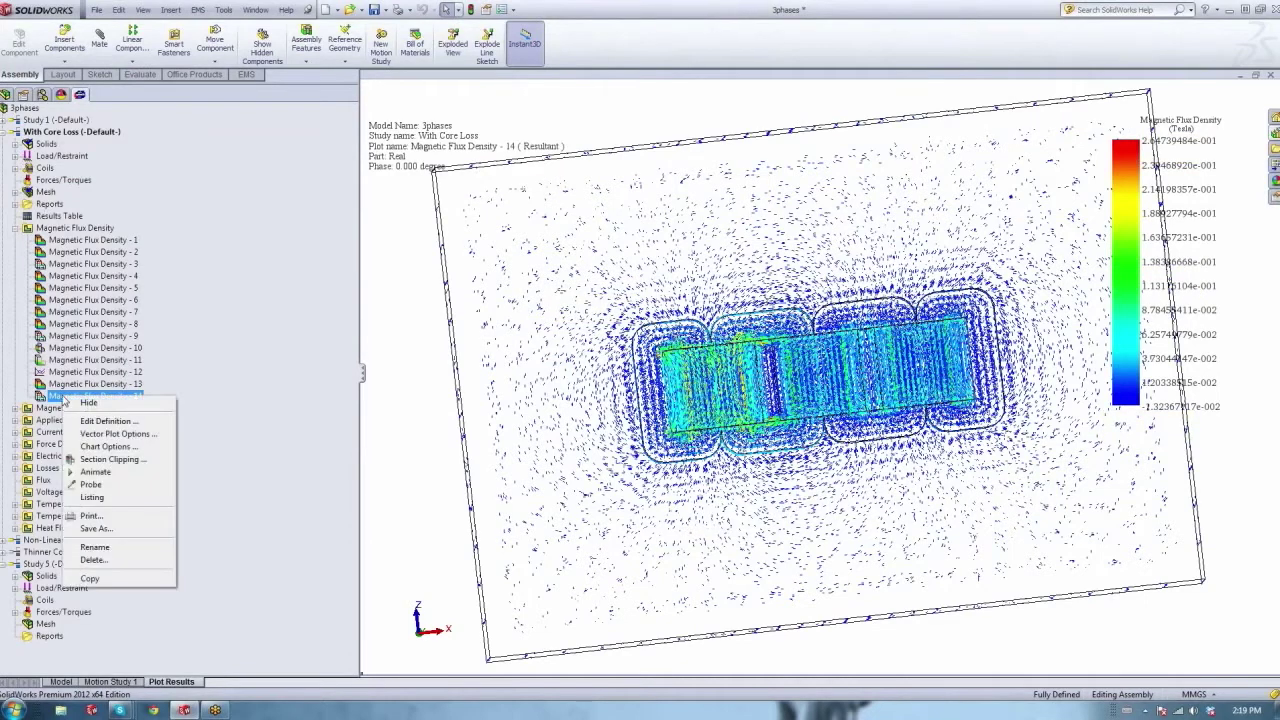
pyautogui.click(93, 498)
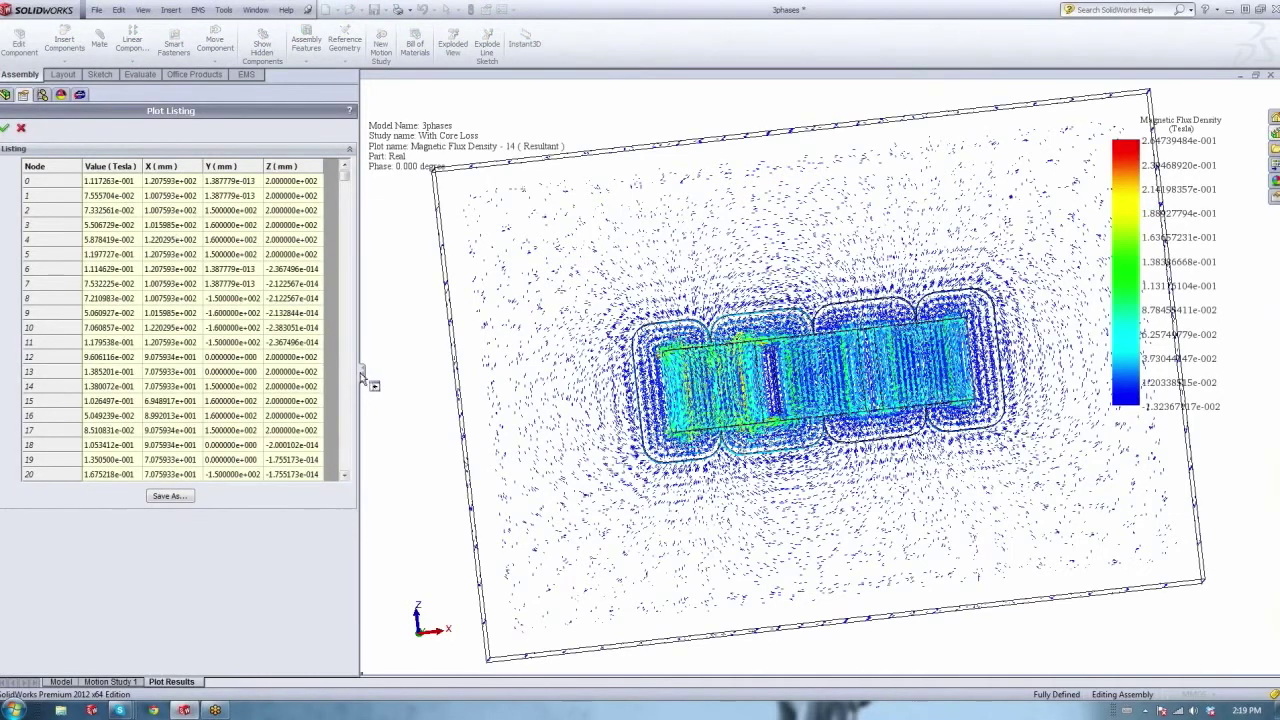
pyautogui.moveTo(372, 380); pyautogui.dragTo(388, 380)
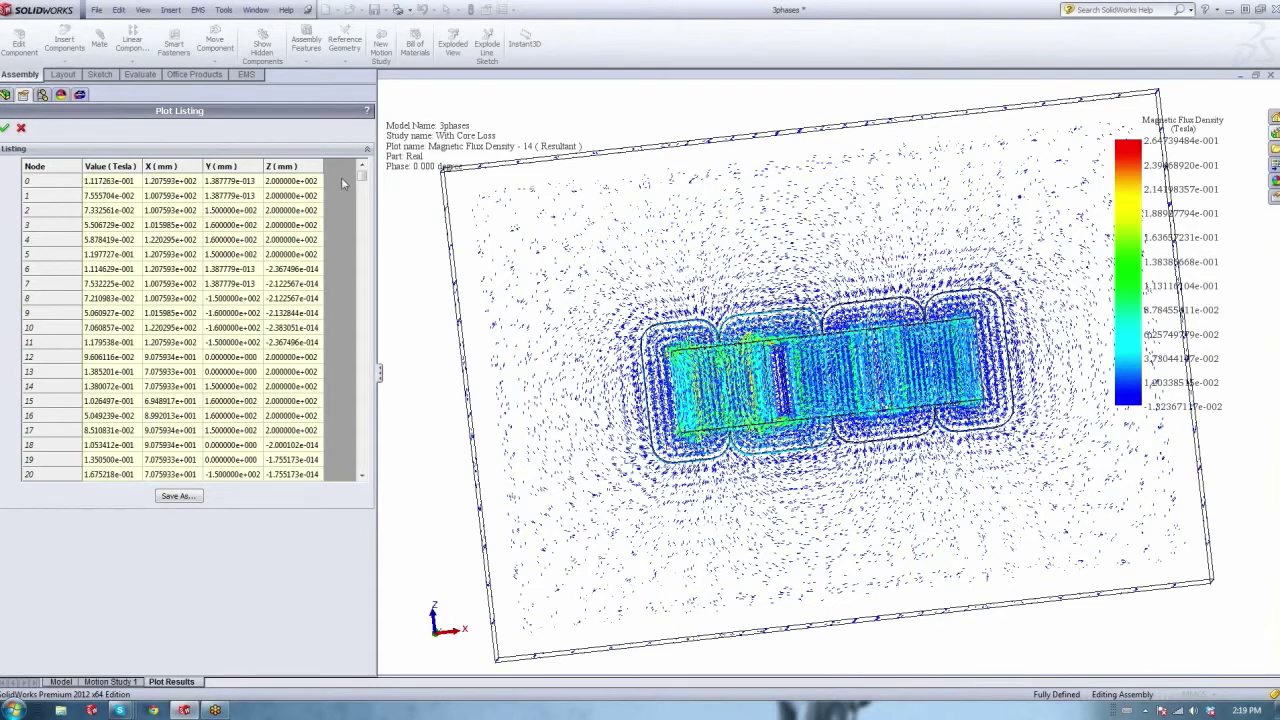
pyautogui.moveTo(362, 174); pyautogui.dragTo(362, 480)
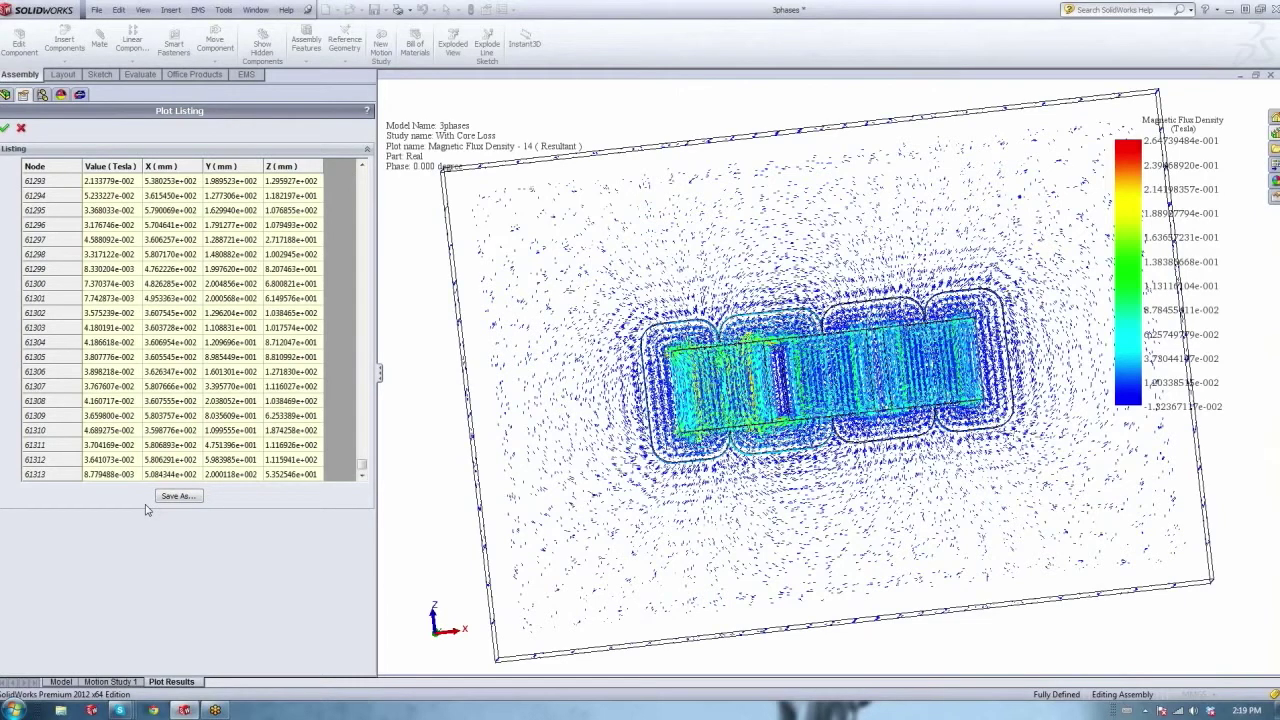
pyautogui.click(21, 130)
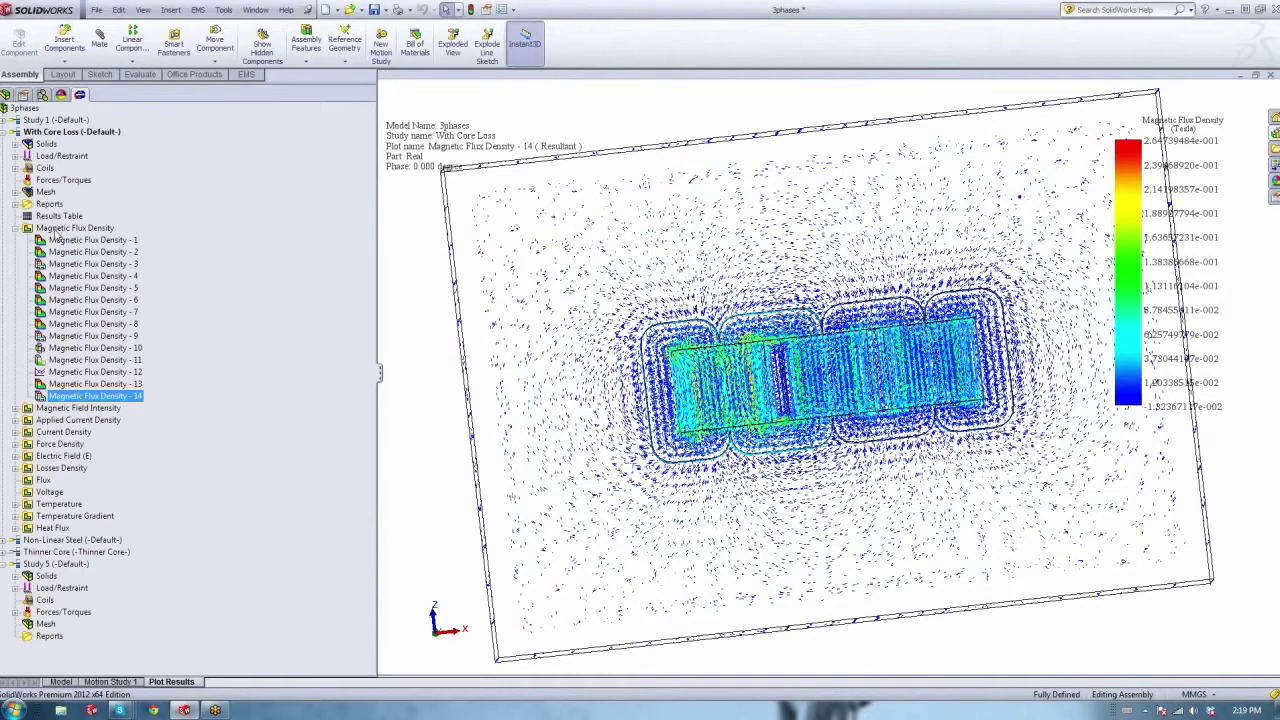
pyautogui.rightClick(60, 229)
# Hide the Outer Air body.
pyautogui.click(418, 300)
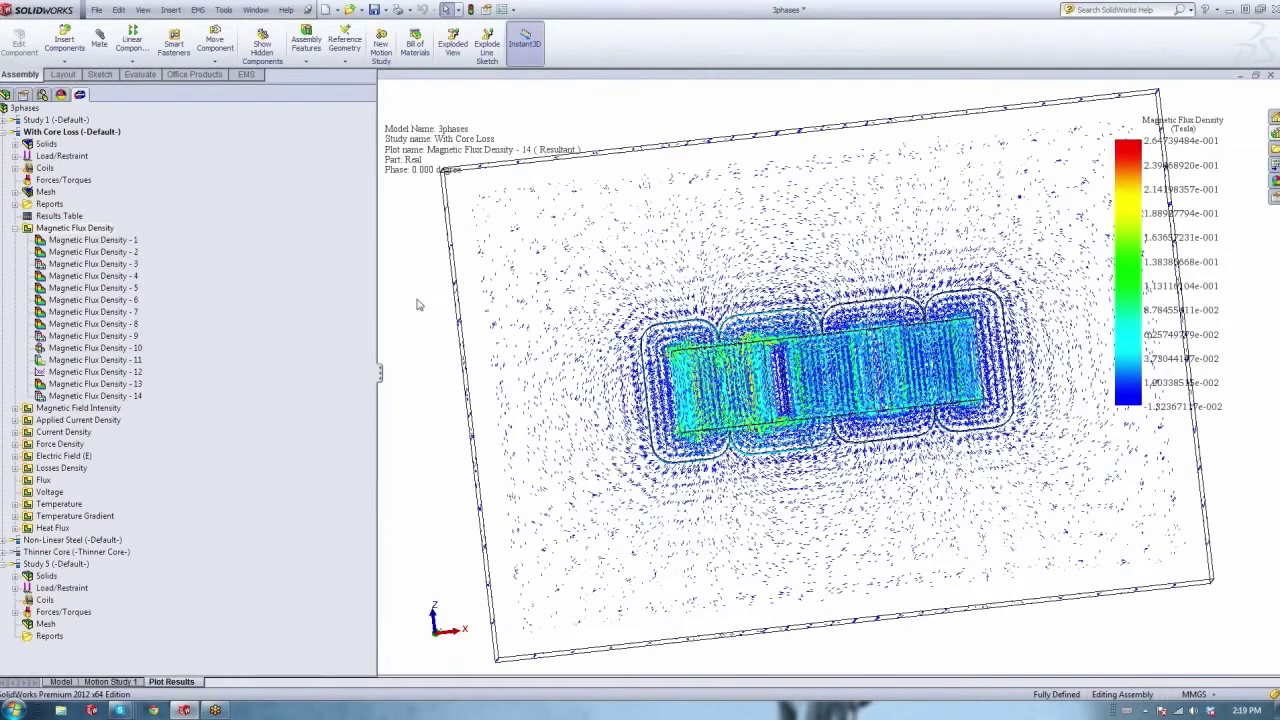
pyautogui.click(44, 145)
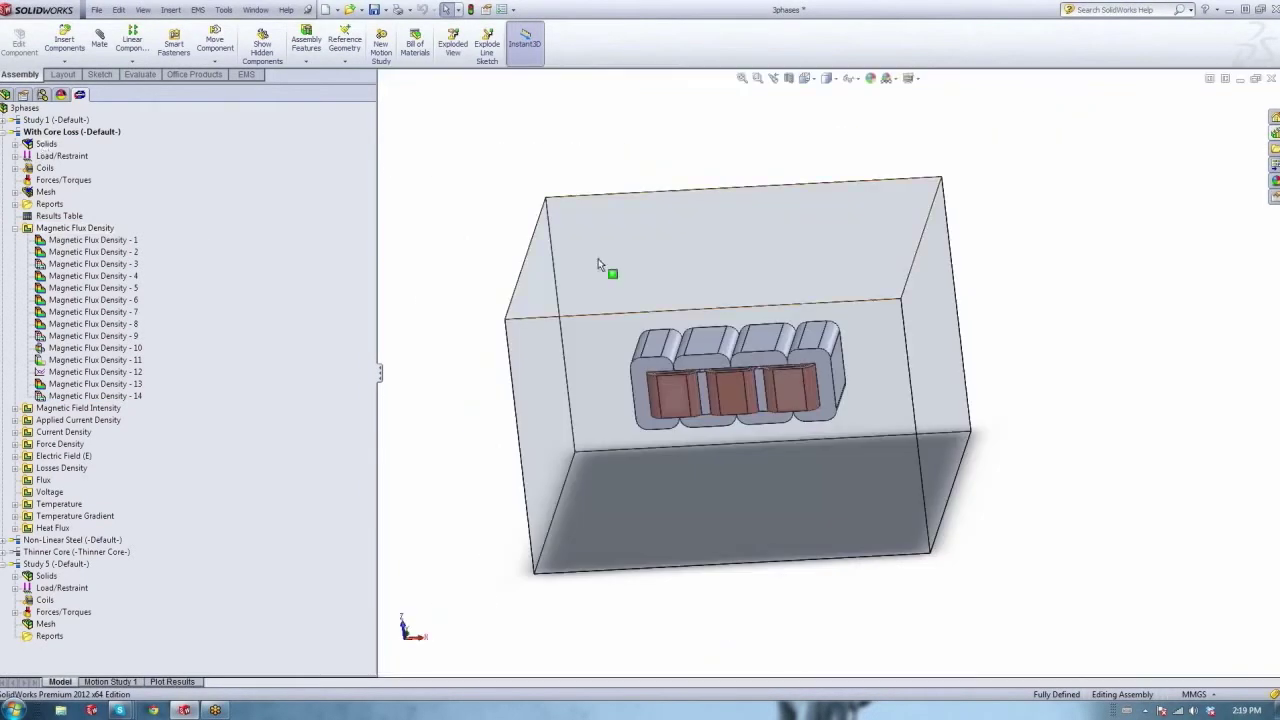
pyautogui.rightClick(579, 226)
pyautogui.click(620, 171)
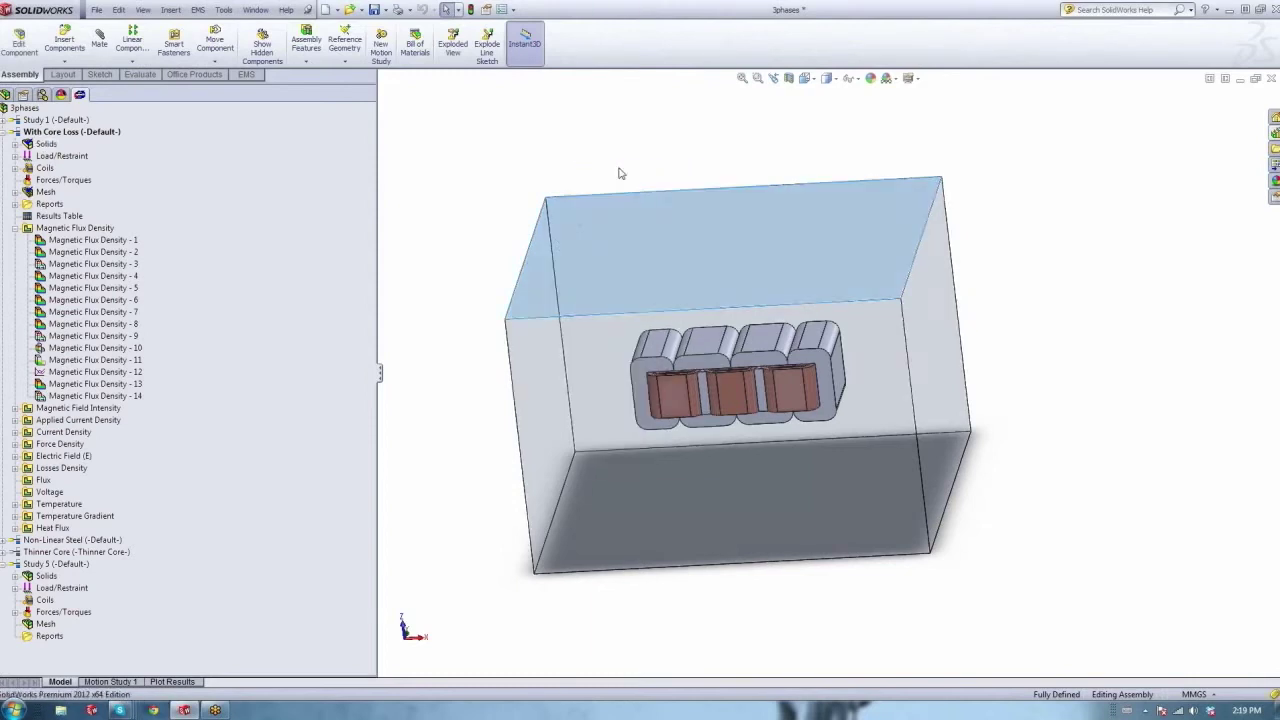
pyautogui.scroll(2, 716, 355)
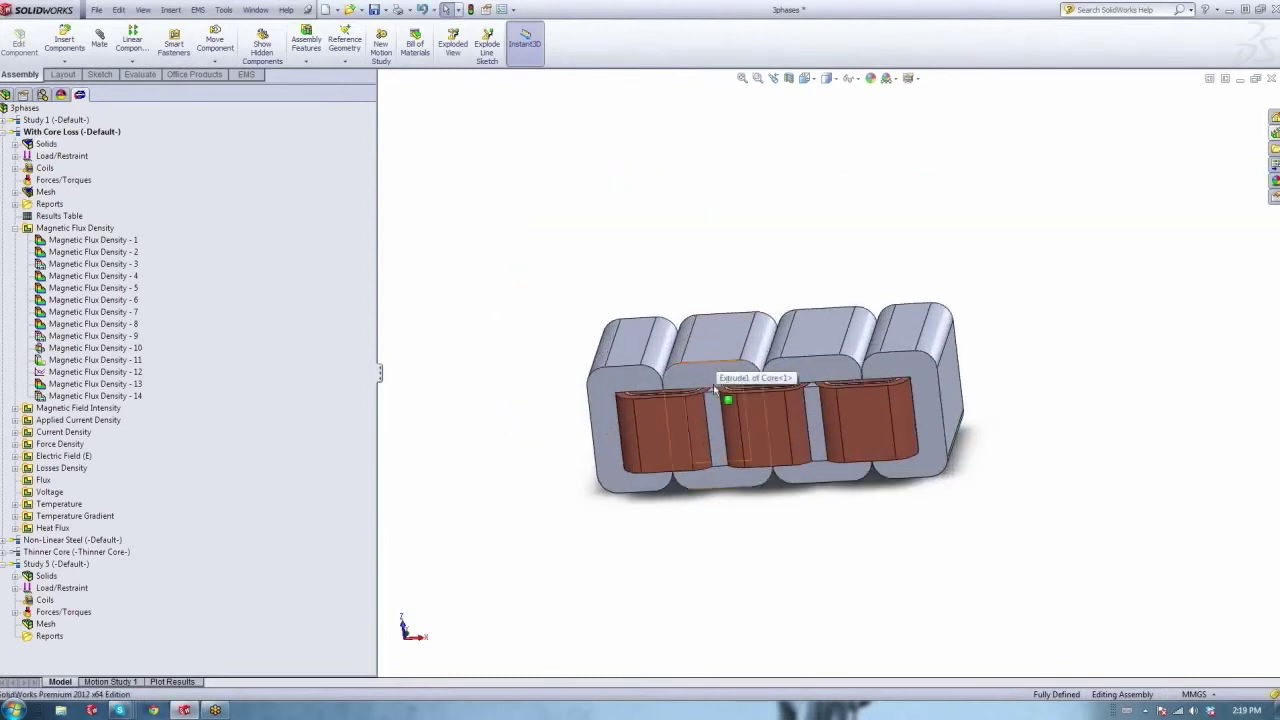
# Create a new 3D flux density plot with Br: Resultant in Tesla.
pyautogui.rightClick(58, 232)
pyautogui.click(74, 246)
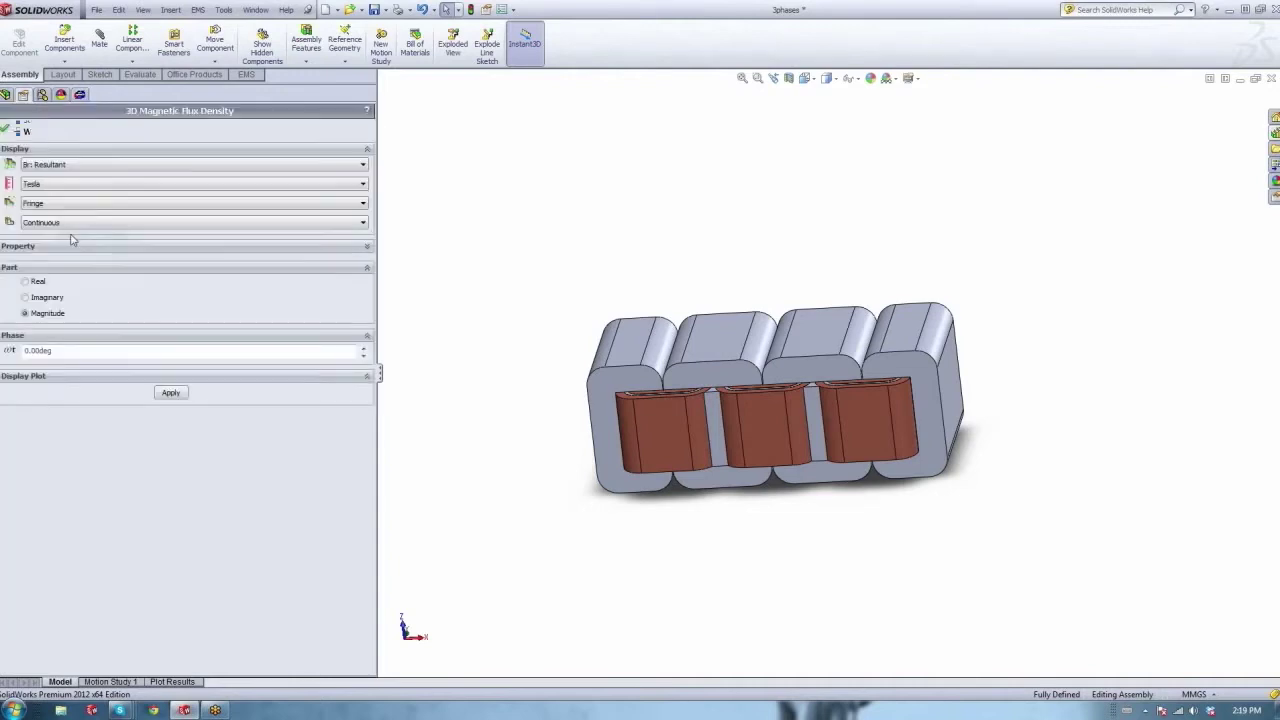
pyautogui.click(45, 164)
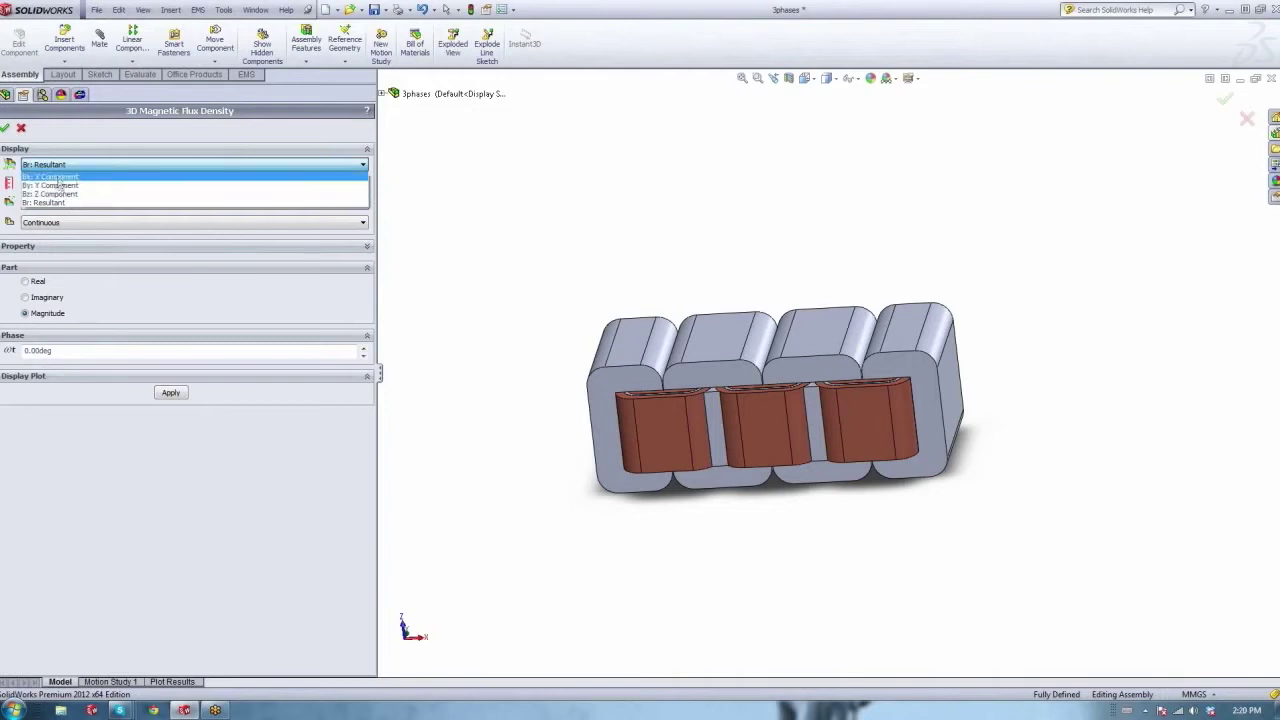
pyautogui.click(60, 204)
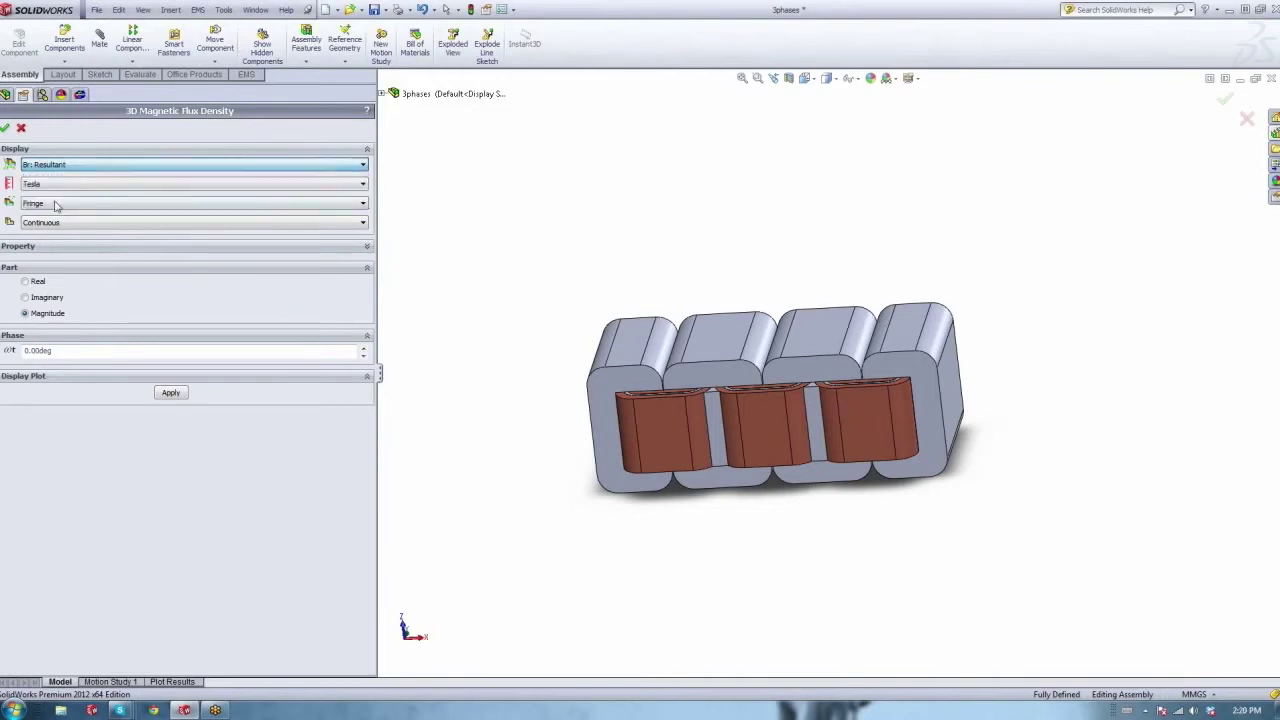
pyautogui.click(45, 185)
pyautogui.click(45, 195)
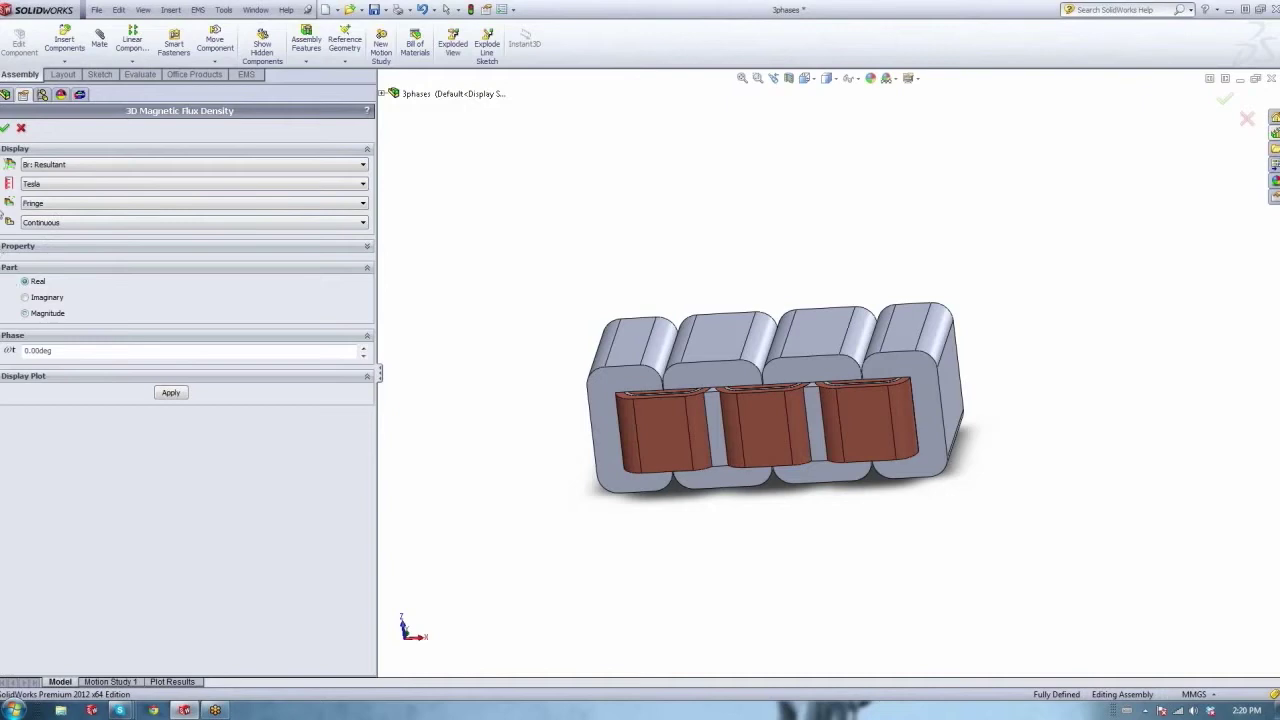
pyautogui.click(5, 128)
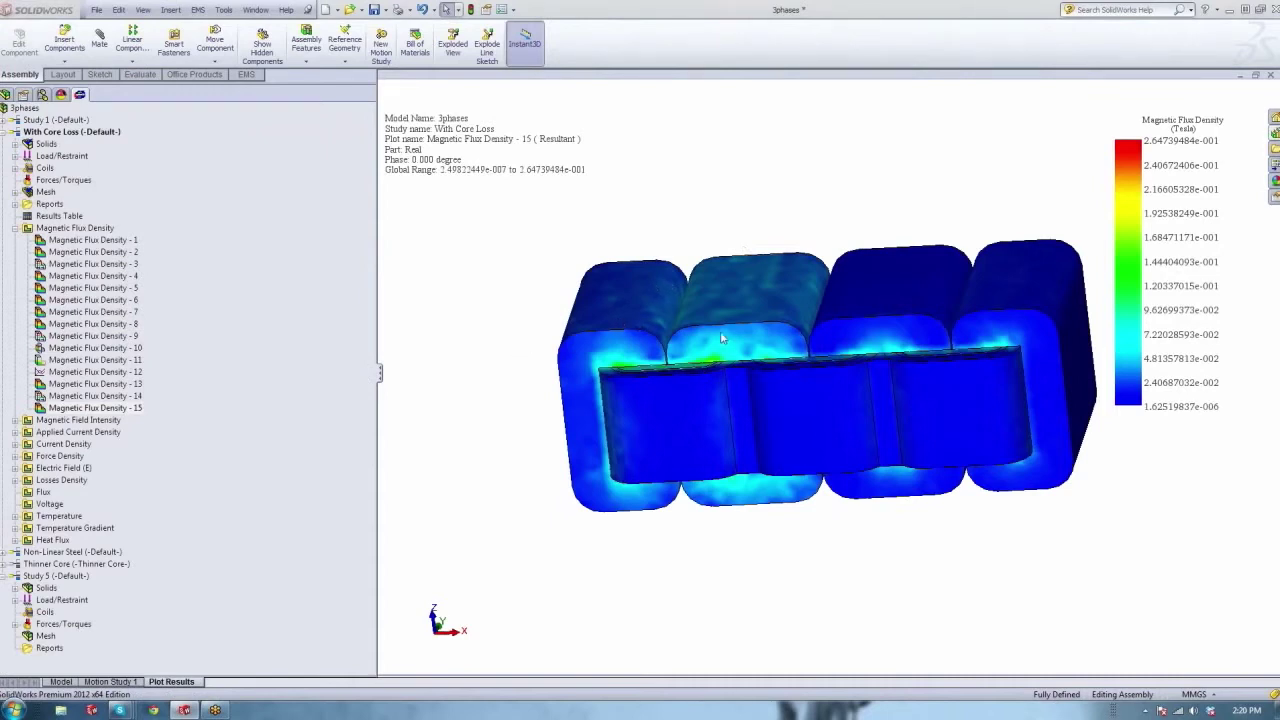
# Inspect Magnetic Flux Density - 15 from above and begin section clipping.
pyautogui.scroll(2, 720, 331)
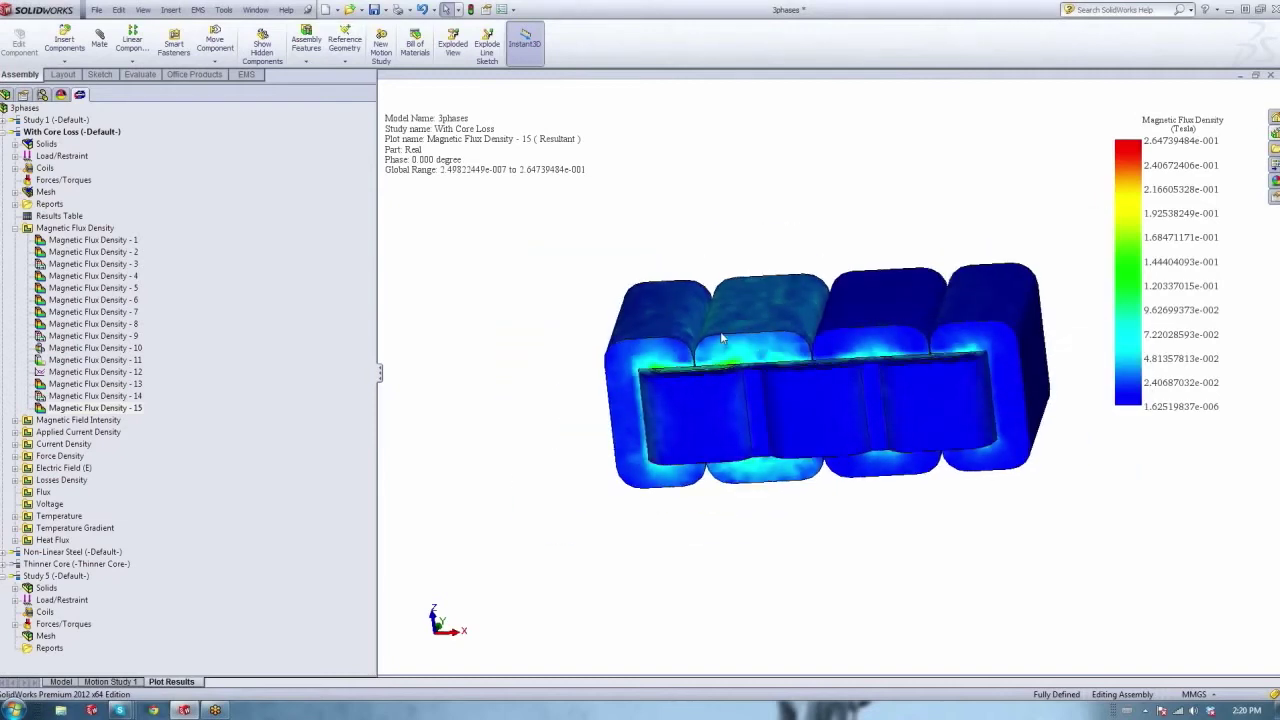
pyautogui.moveTo(733, 345)
pyautogui.mouseDown(button='middle')
pyautogui.moveTo(733, 372)
pyautogui.moveTo(736, 343)
pyautogui.mouseUp(button='middle')
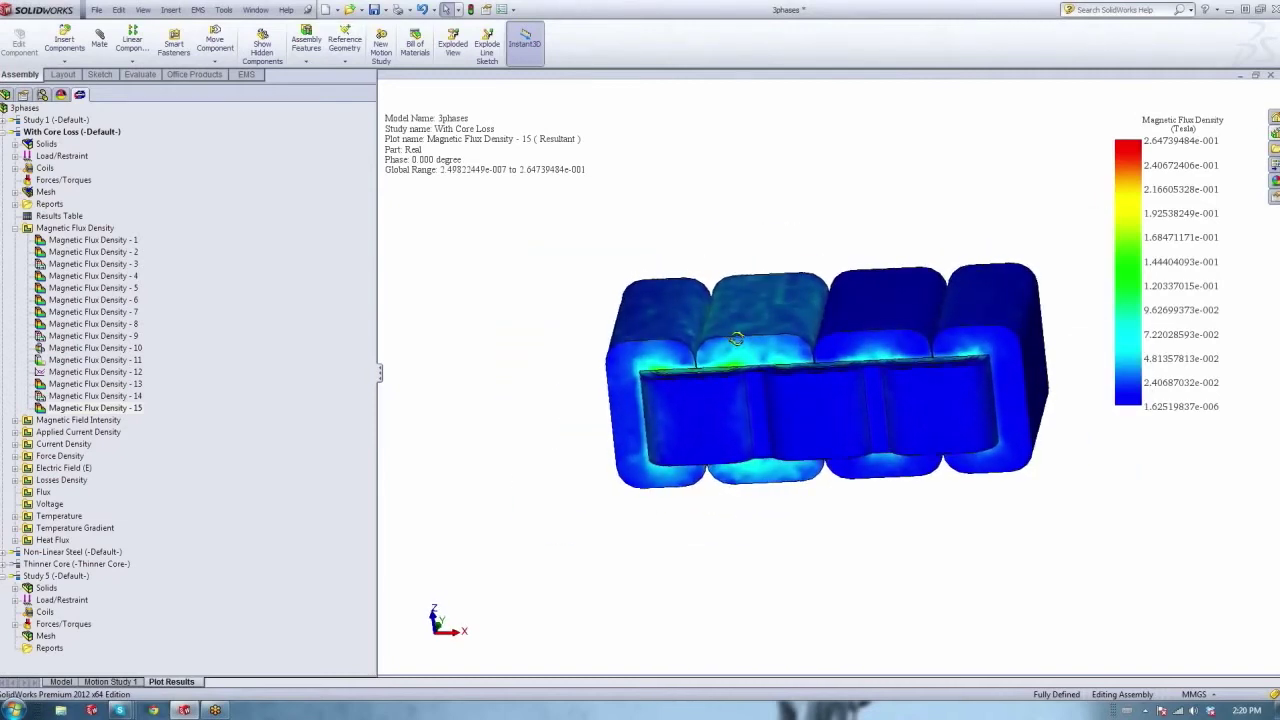
pyautogui.rightClick(70, 409)
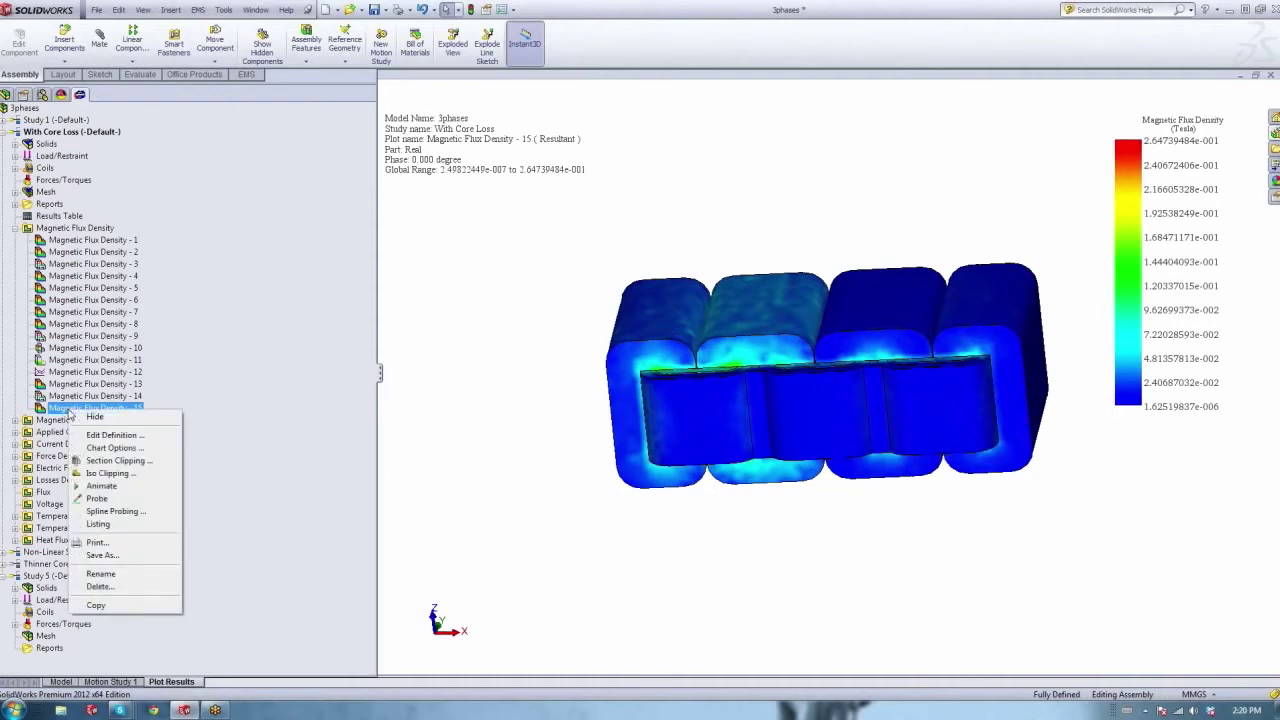
pyautogui.click(96, 462)
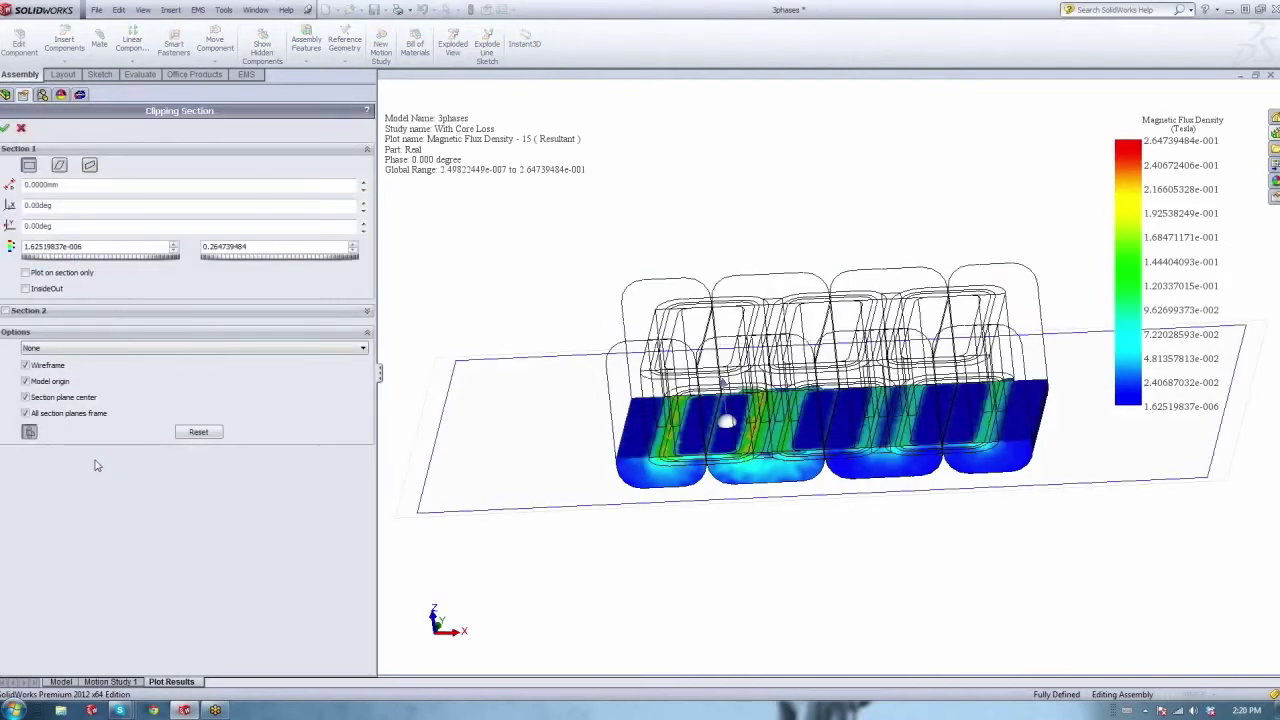
# Hide the wireframe outlines and reset the section offset to 0 mm with normal clipping.
pyautogui.rightClick(540, 556)
pyautogui.moveTo(600, 455)
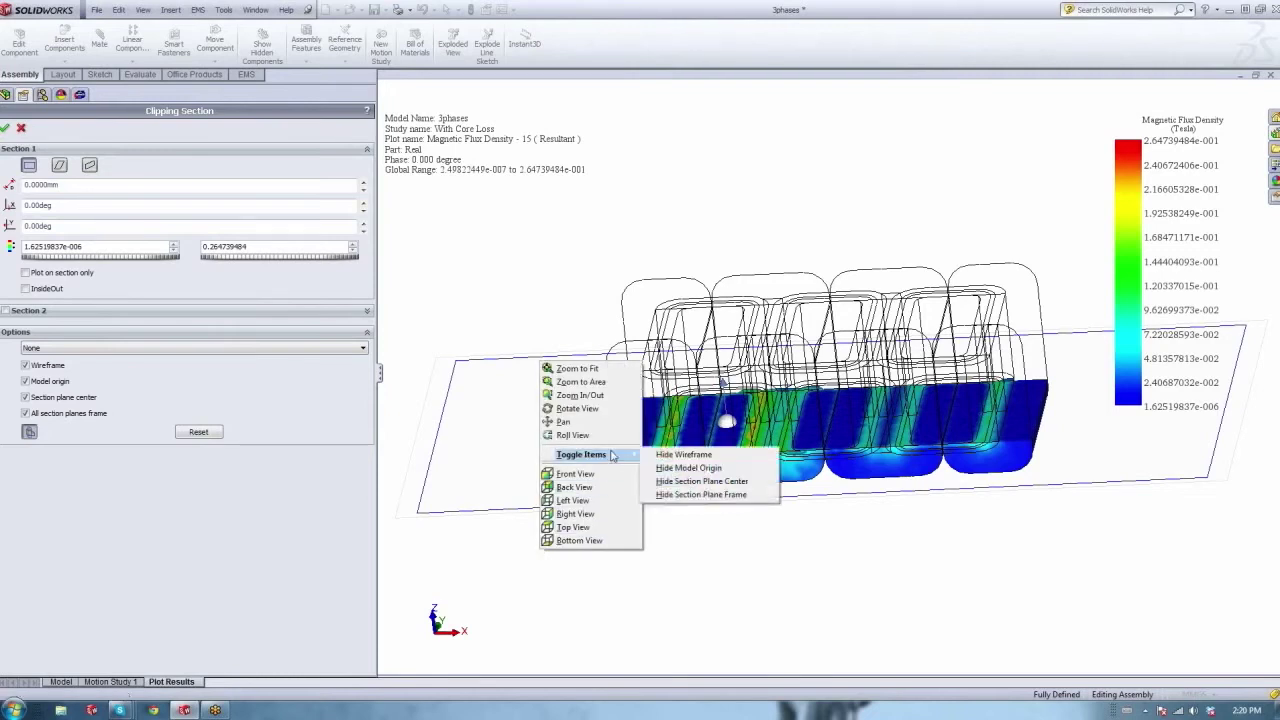
pyautogui.click(680, 455)
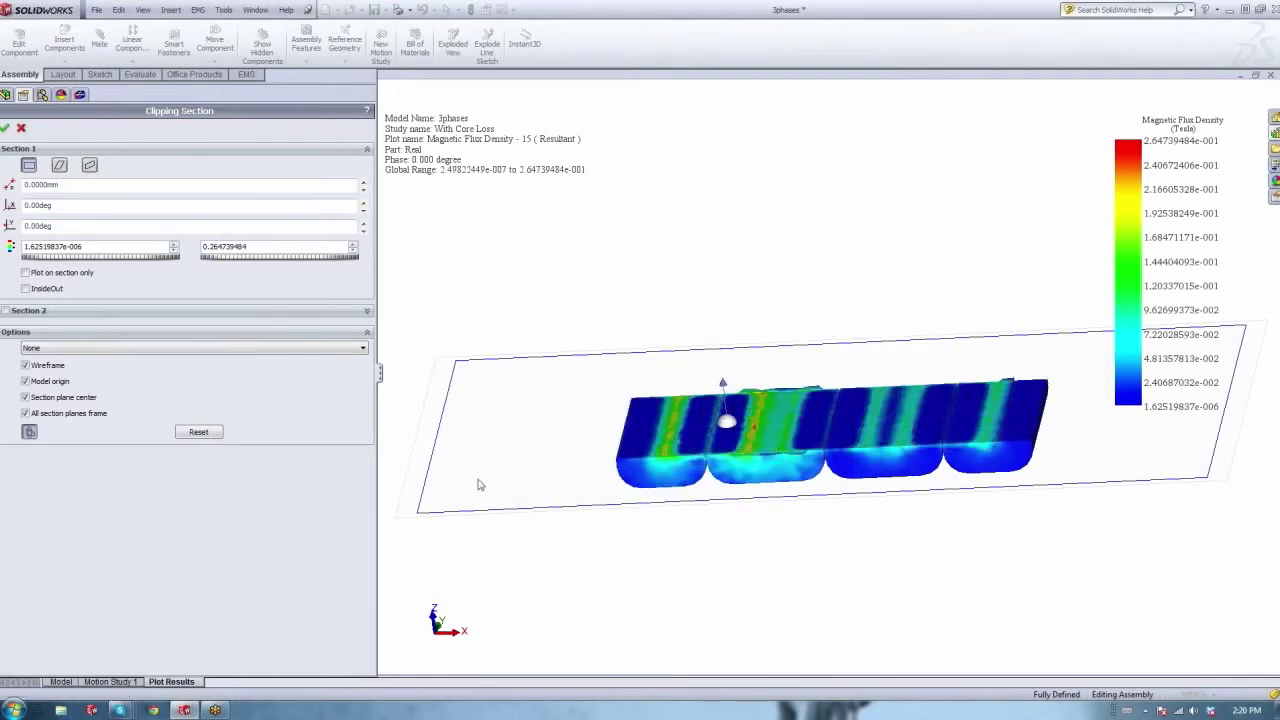
pyautogui.moveTo(475, 486); pyautogui.dragTo(472, 460)
pyautogui.moveTo(500, 443)
pyautogui.mouseDown(button='middle')
pyautogui.moveTo(529, 491)
pyautogui.moveTo(531, 443)
pyautogui.moveTo(494, 434)
pyautogui.mouseUp(button='middle')
pyautogui.click(60, 169)
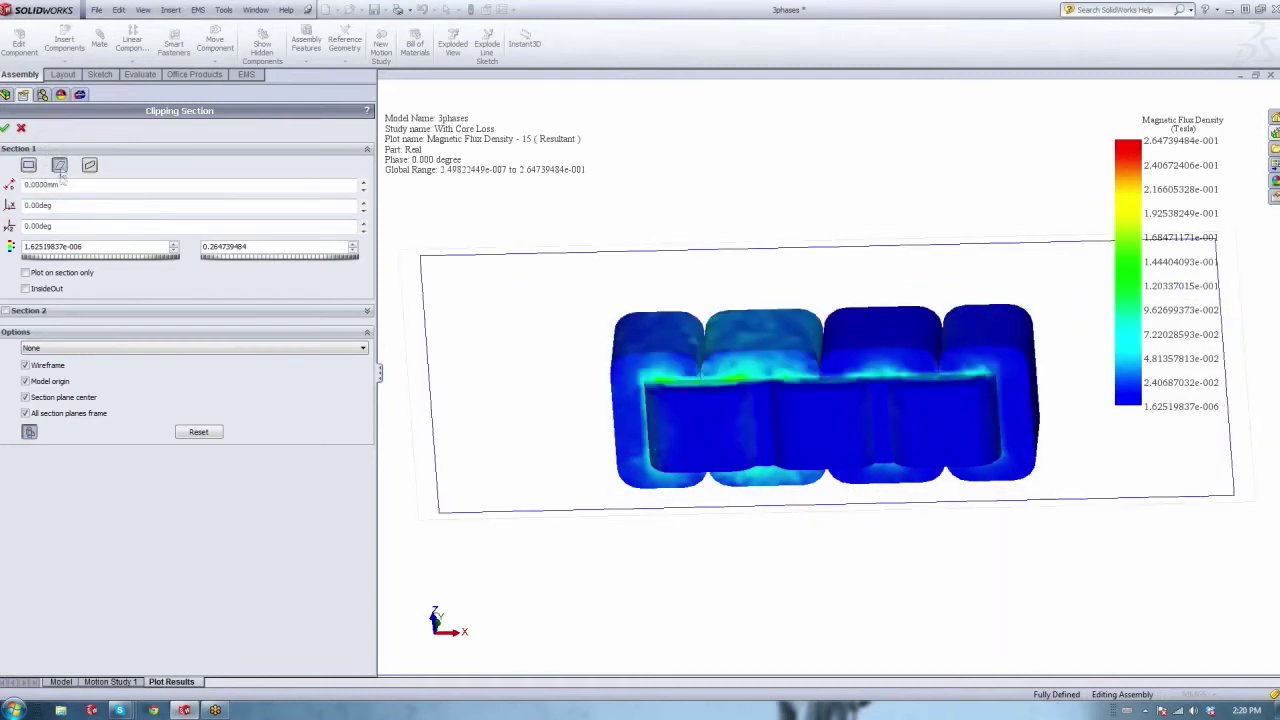
pyautogui.click(26, 289)
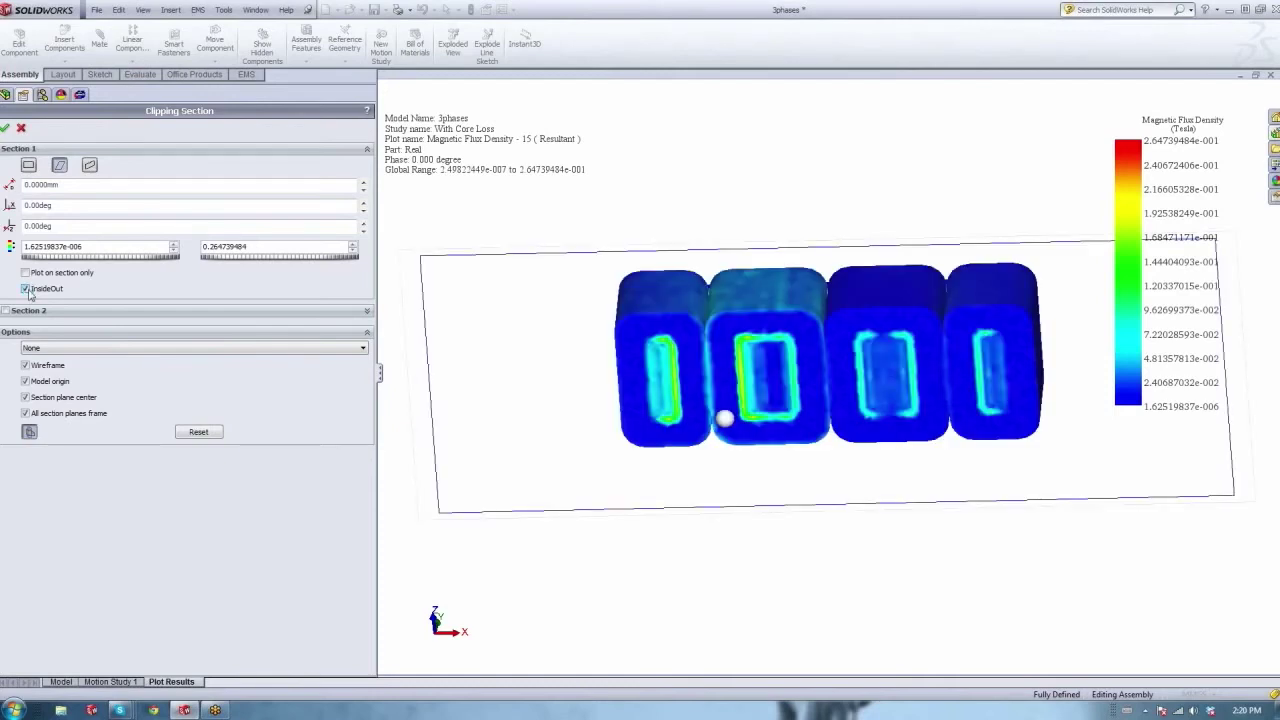
pyautogui.click(26, 289)
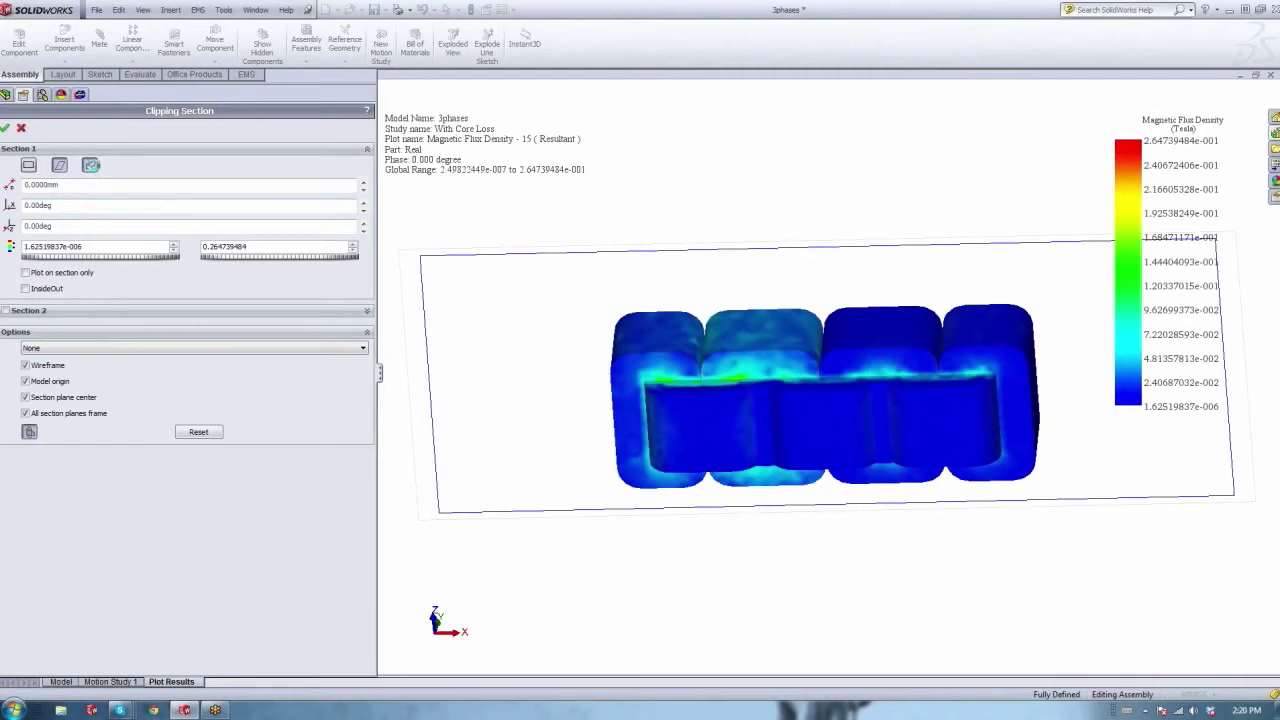
# Keep a horizontal plane, plot on section only, and raise the section through the coils.
pyautogui.click(91, 166)
pyautogui.moveTo(586, 361)
pyautogui.mouseDown(button='middle')
pyautogui.moveTo(563, 323)
pyautogui.moveTo(473, 323)
pyautogui.moveTo(586, 343)
pyautogui.mouseUp(button='middle')
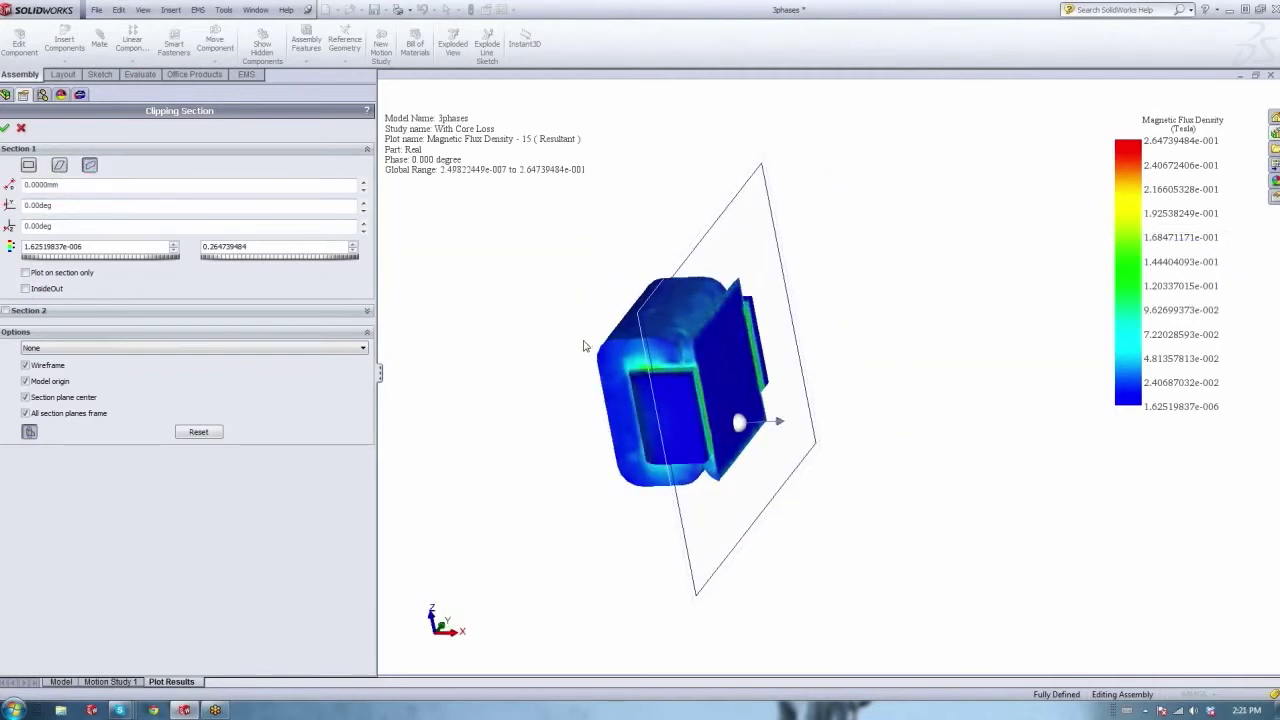
pyautogui.click(28, 165)
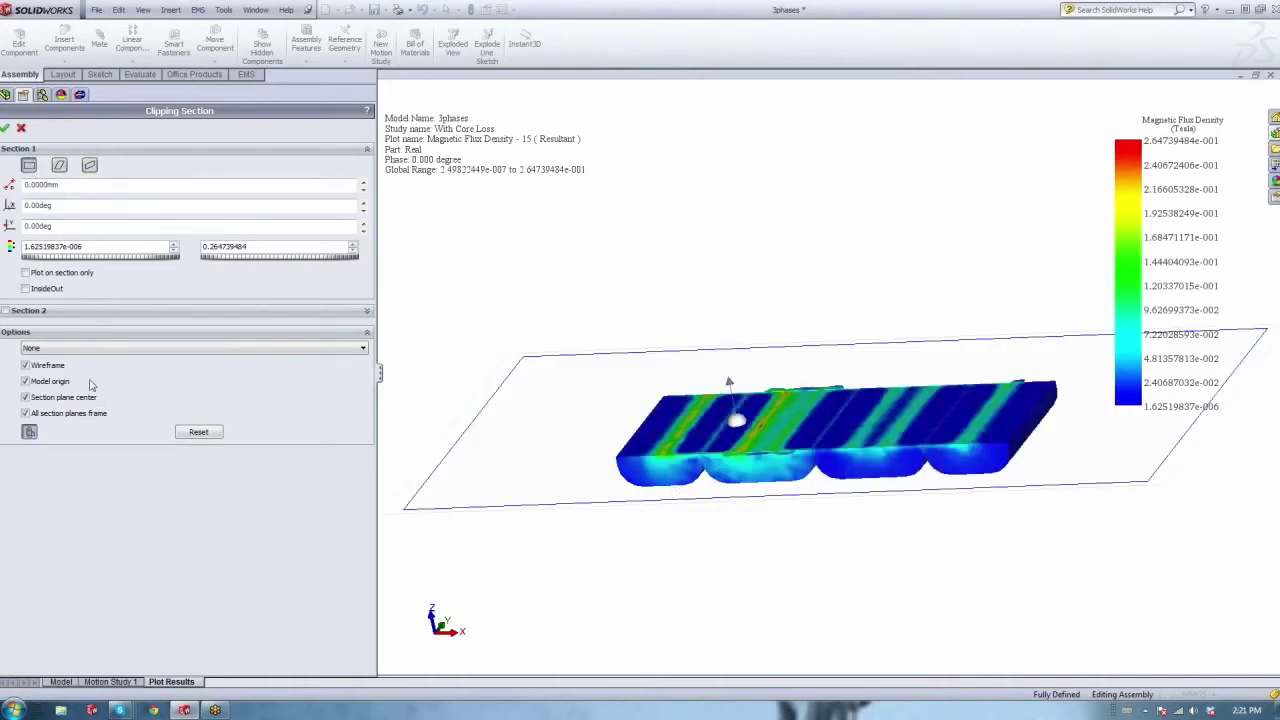
pyautogui.click(25, 273)
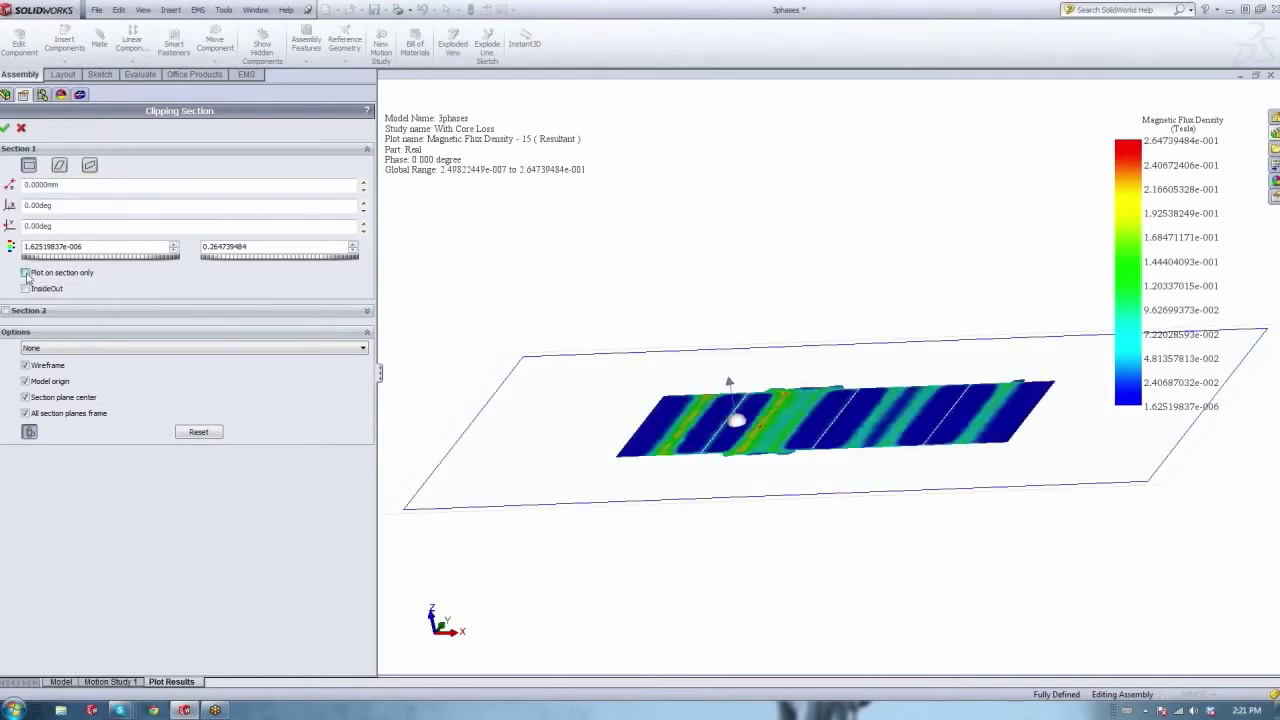
pyautogui.moveTo(558, 476); pyautogui.dragTo(561, 445)
pyautogui.moveTo(561, 445); pyautogui.dragTo(639, 486, button='middle')
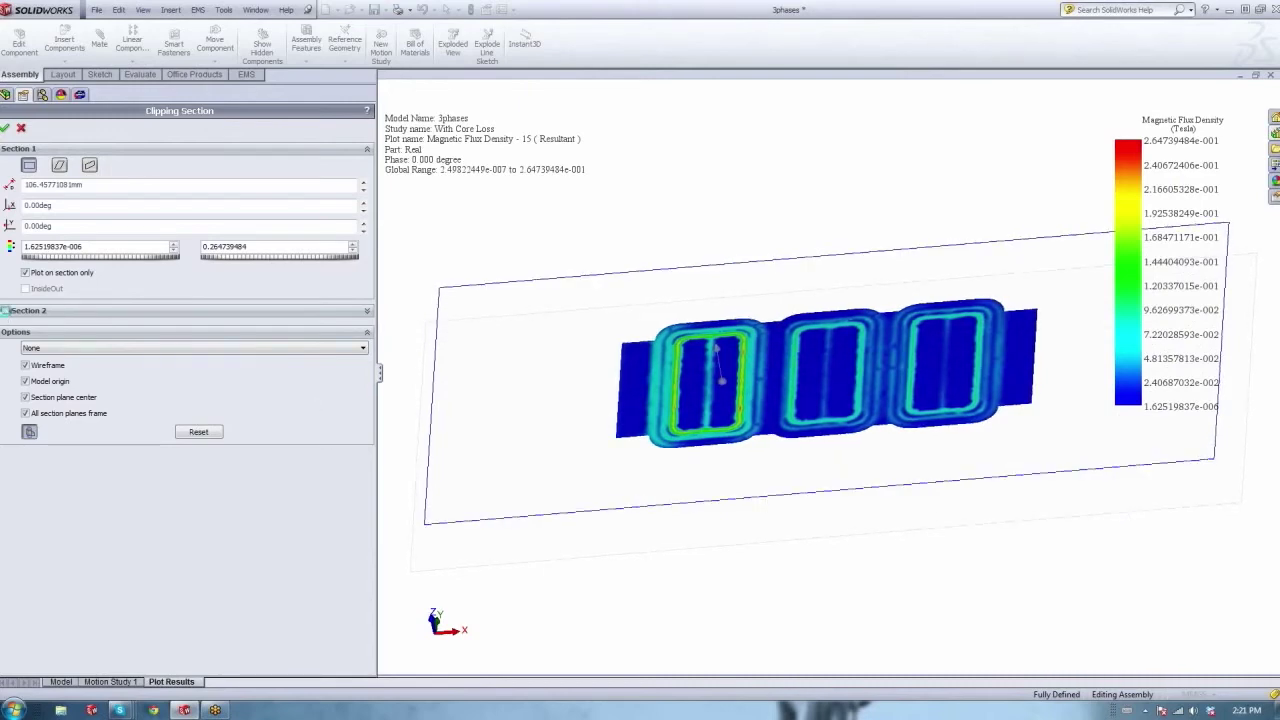
# Add Section 2 so the plot is clipped at 106.4577108 mm and 0 mm.
pyautogui.click(5, 310)
pyautogui.moveTo(511, 431); pyautogui.dragTo(523, 400, button='middle')
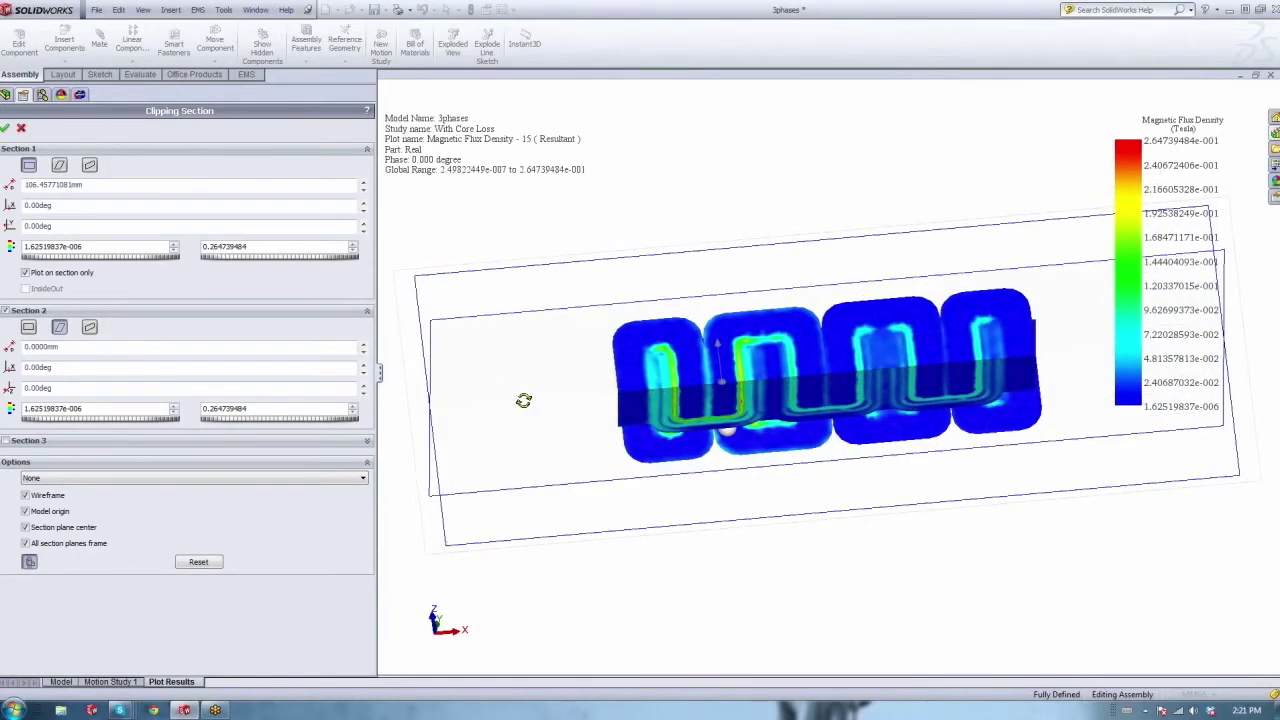
pyautogui.click(6, 129)
# Animate Magnetic Flux Density - 15 over phase and stop it at 306°.
pyautogui.rightClick(72, 412)
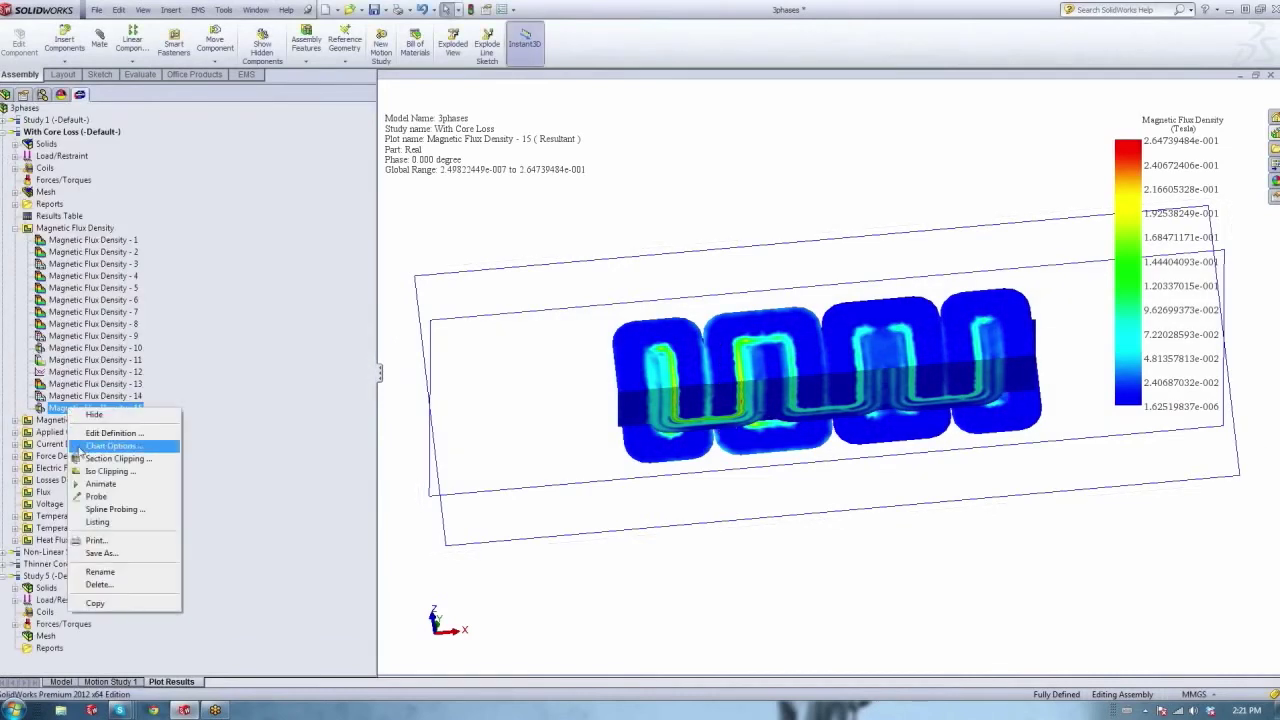
pyautogui.click(92, 483)
pyautogui.click(44, 251)
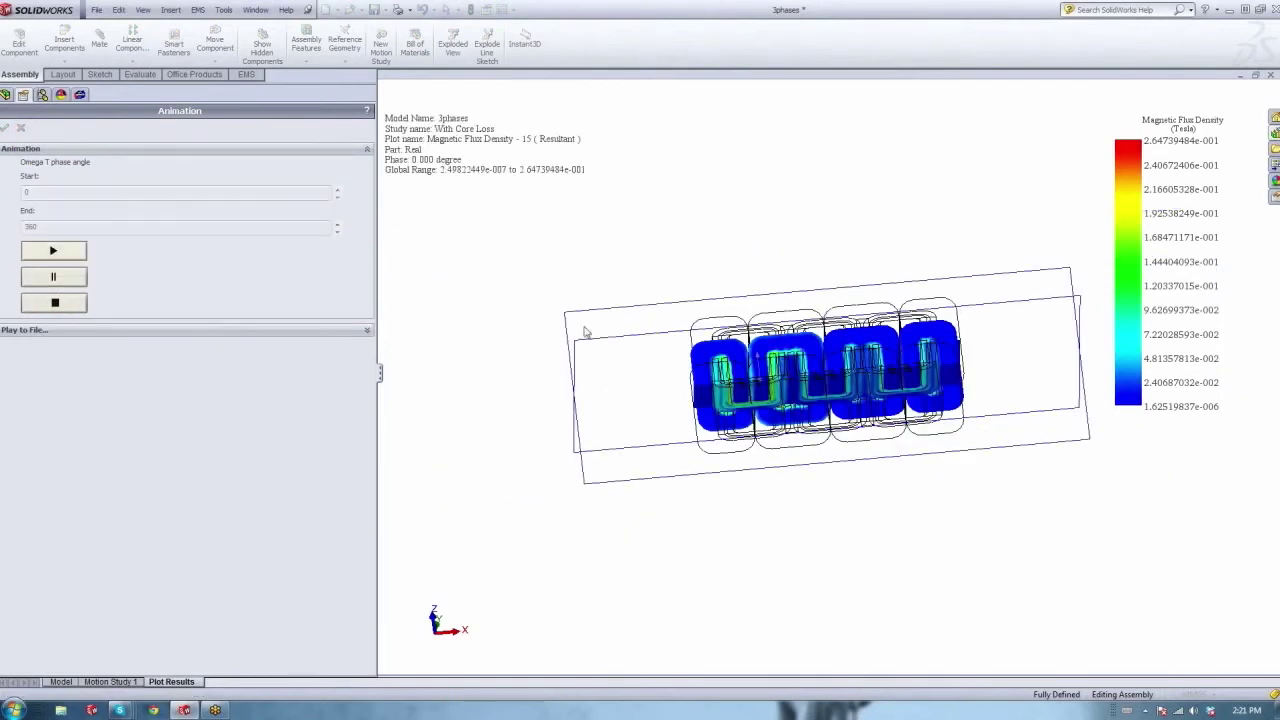
pyautogui.scroll(2, 796, 380)
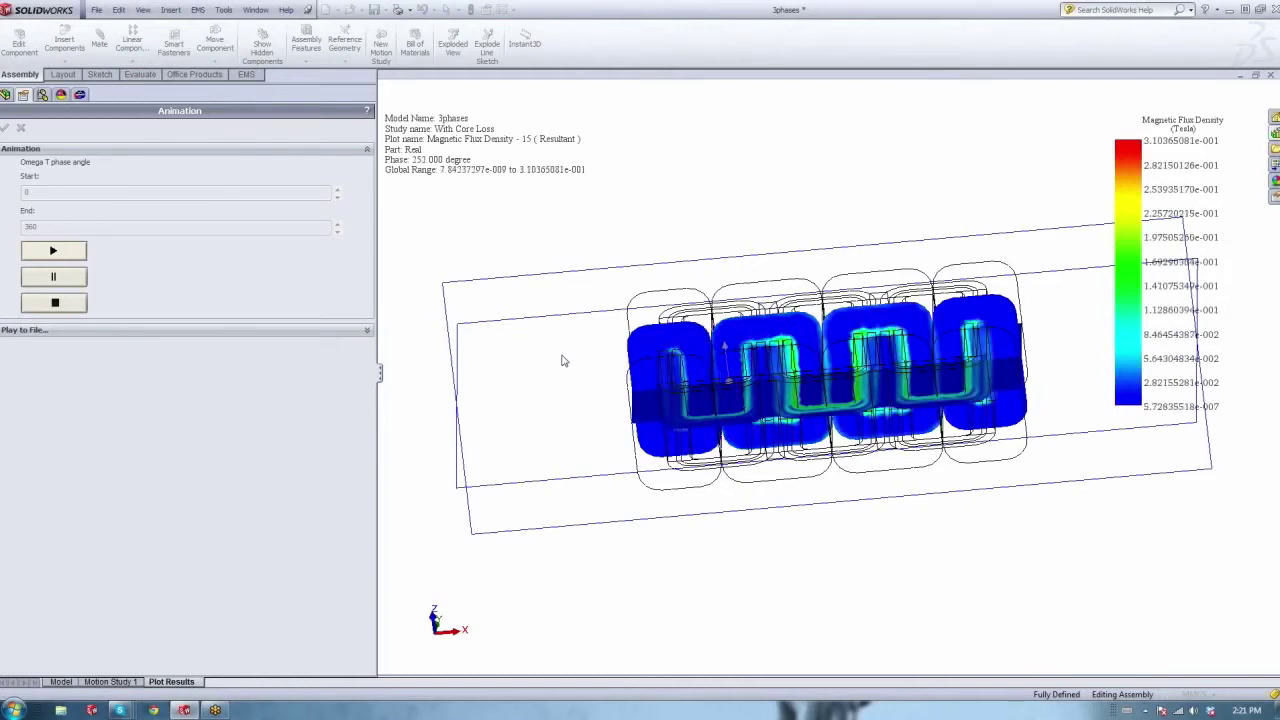
pyautogui.click(48, 305)
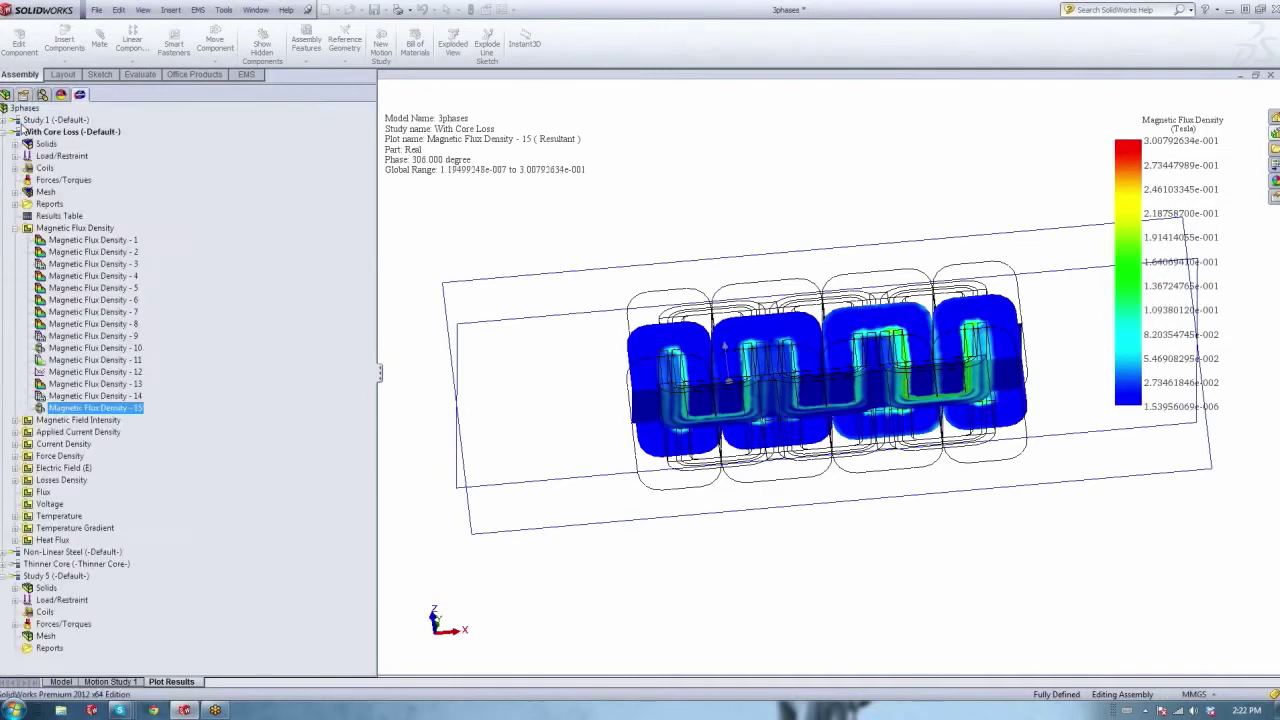
pyautogui.click(20, 129)
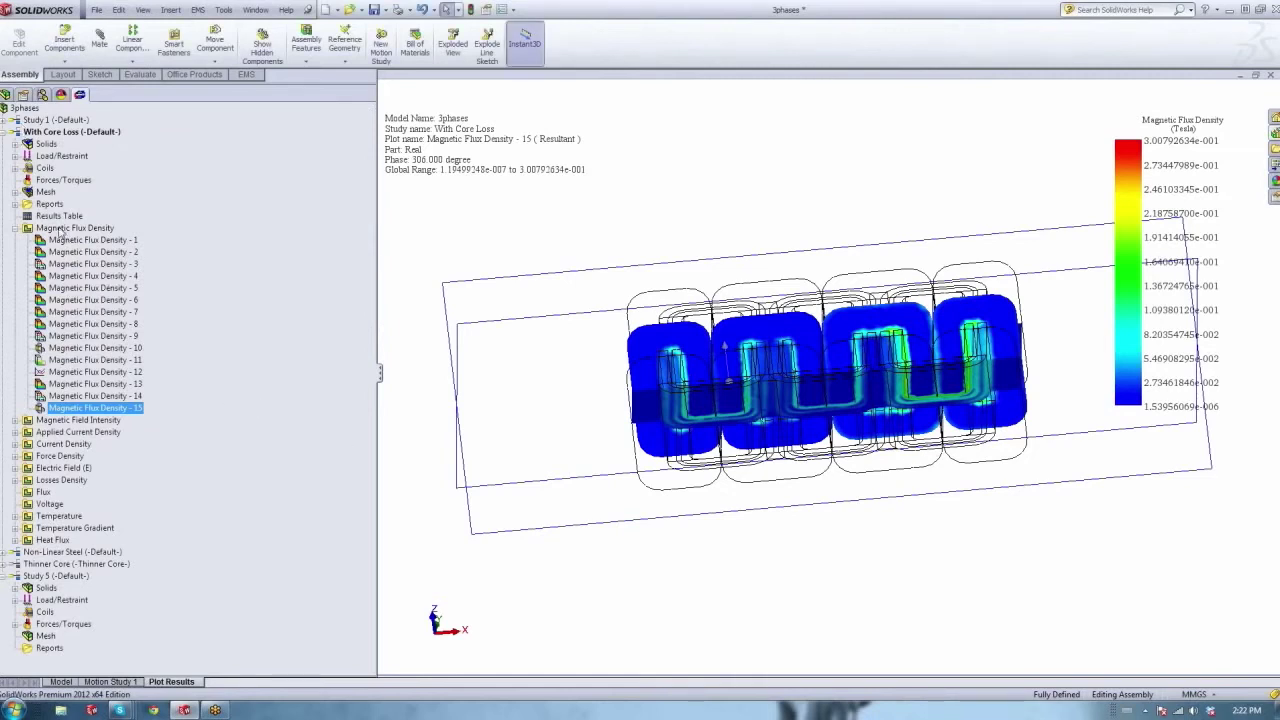
pyautogui.rightClick(62, 231)
# Create Magnetic Flux Density - 16 of the whole transformer, animate it, and stop at 144° phase.
pyautogui.click(72, 235)
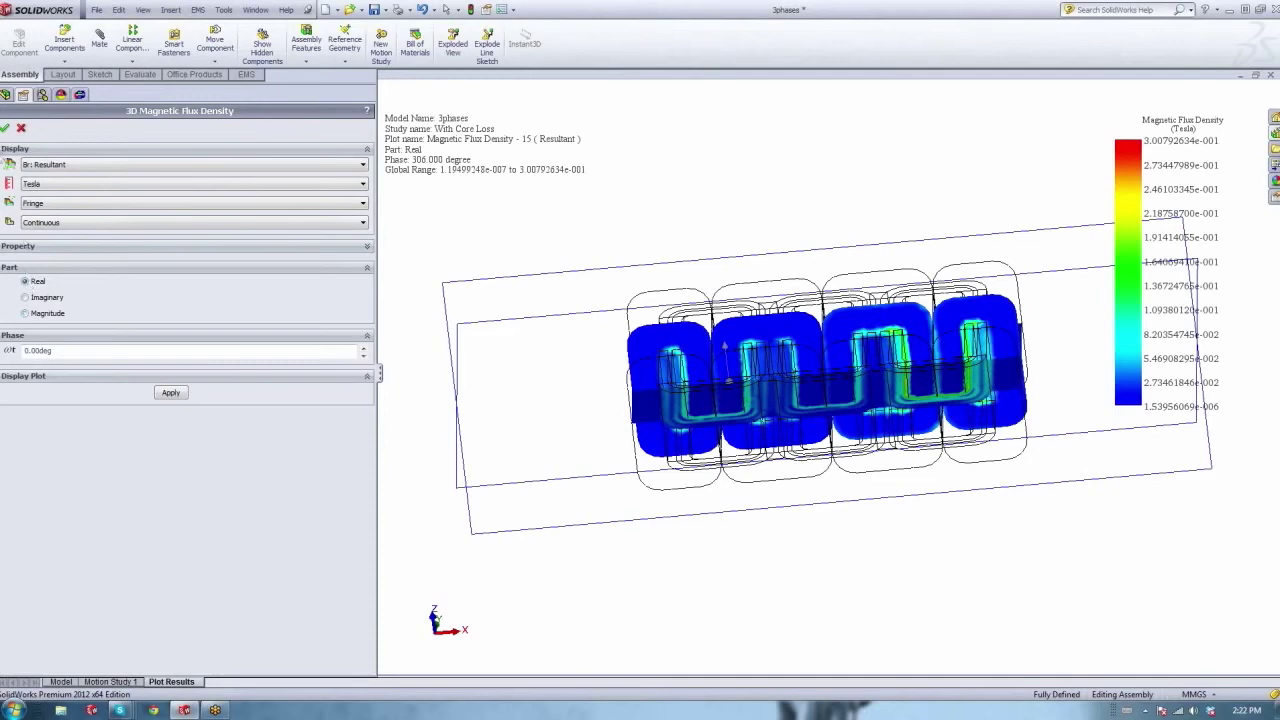
pyautogui.click(5, 129)
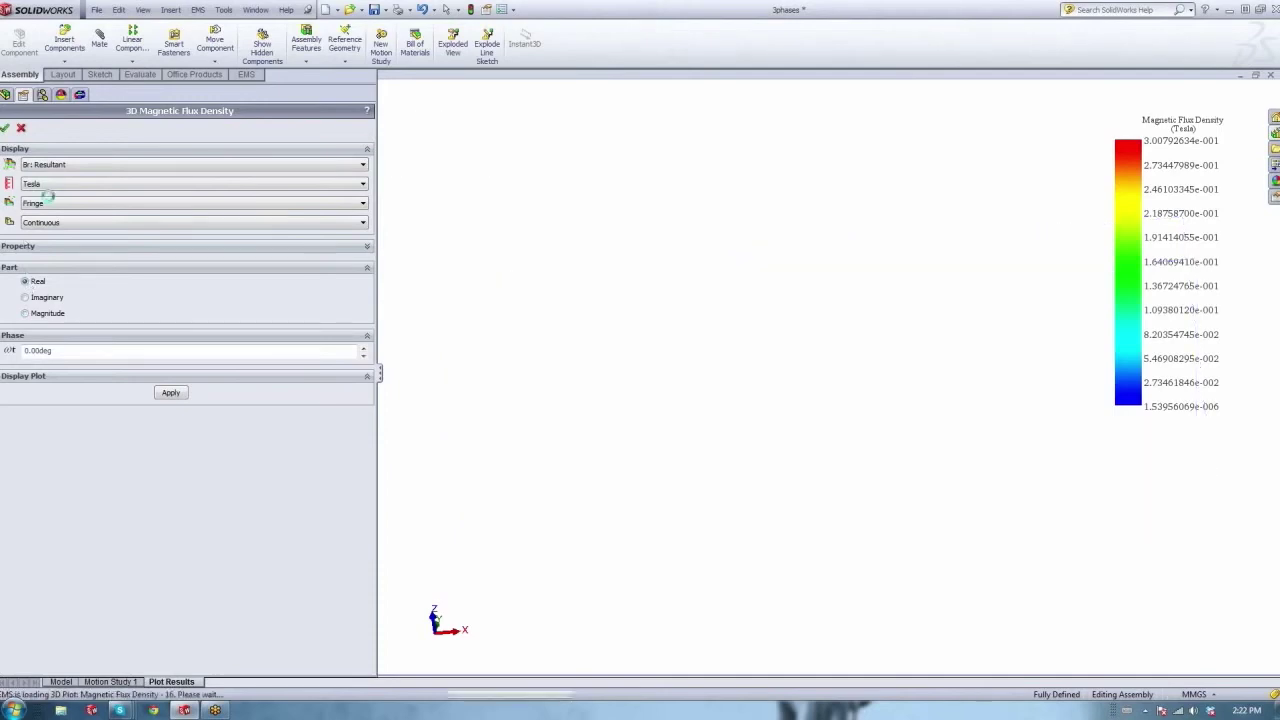
pyautogui.rightClick(68, 420)
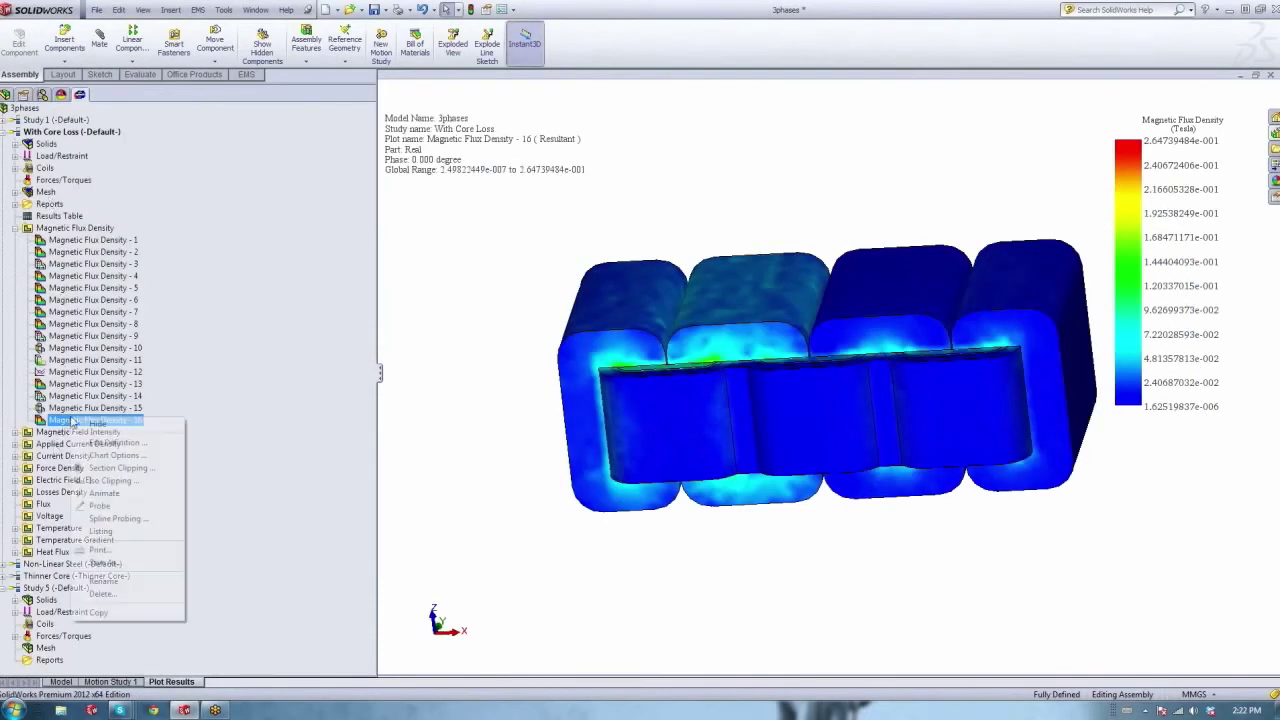
pyautogui.click(100, 494)
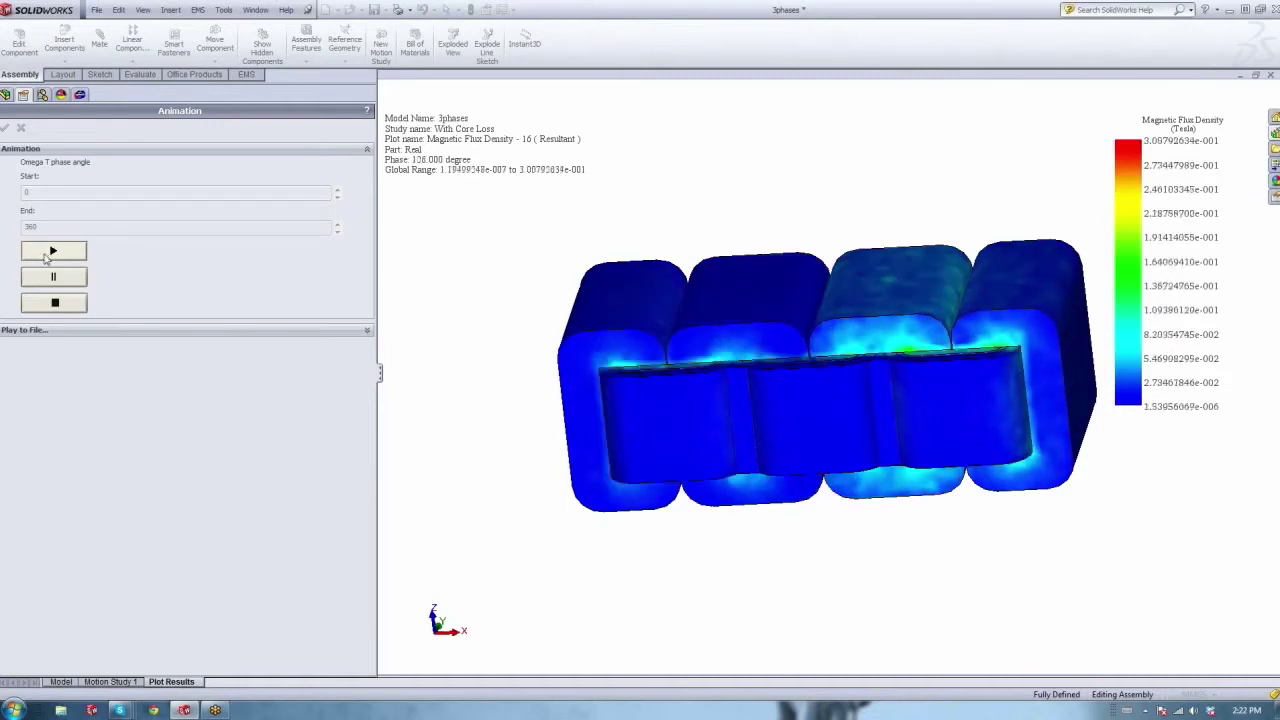
pyautogui.click(40, 304)
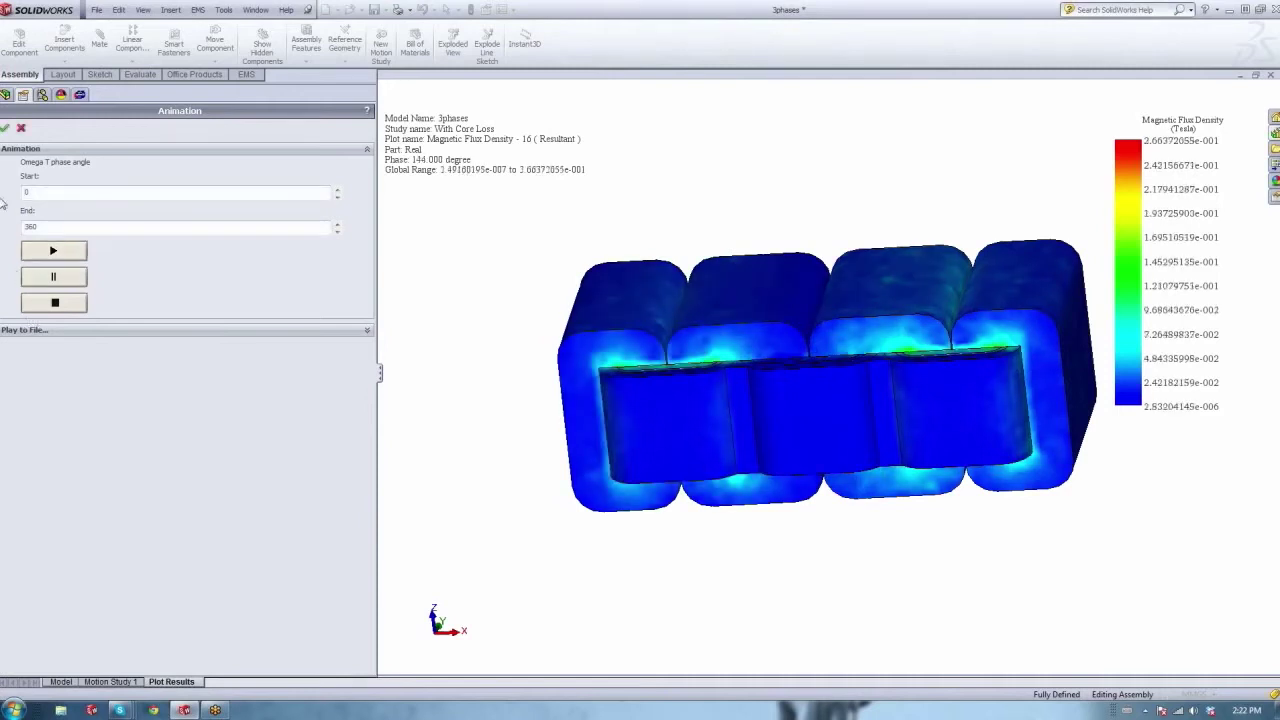
pyautogui.click(21, 129)
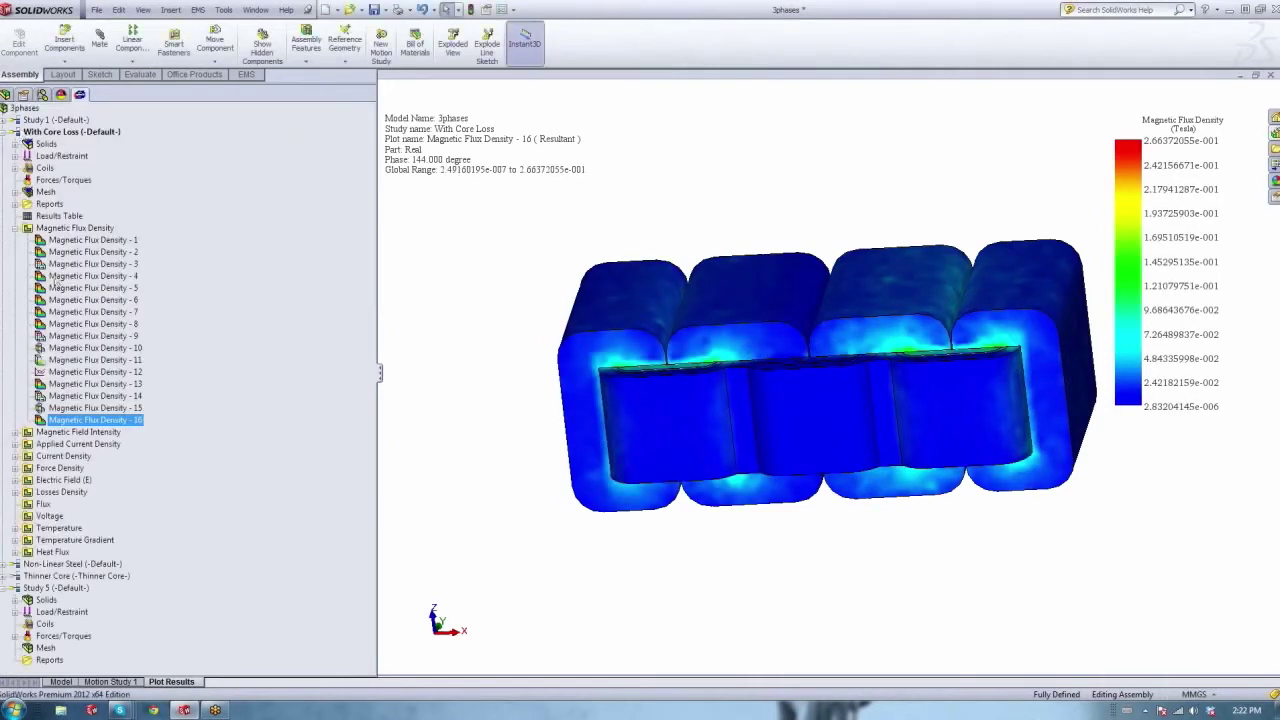
# Show Magnetic Flux Density - 16 and iso-clip it with Plot on iso surface only.
pyautogui.rightClick(60, 419)
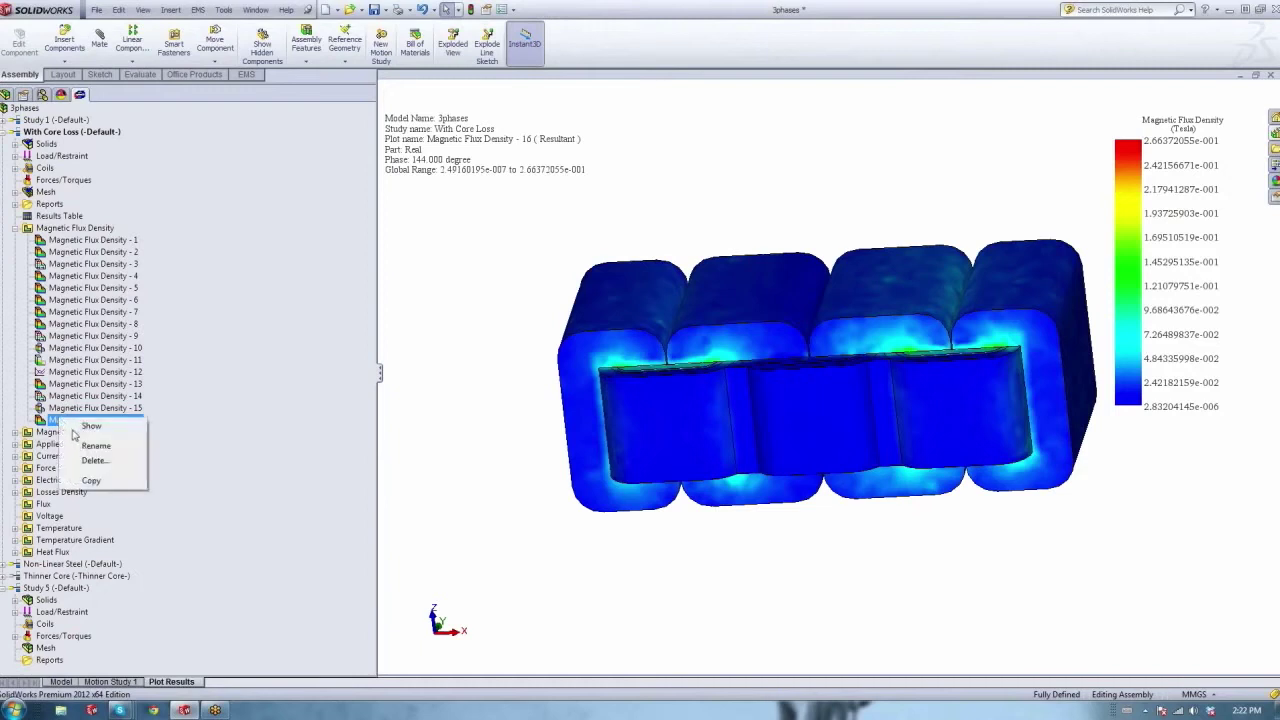
pyautogui.click(74, 433)
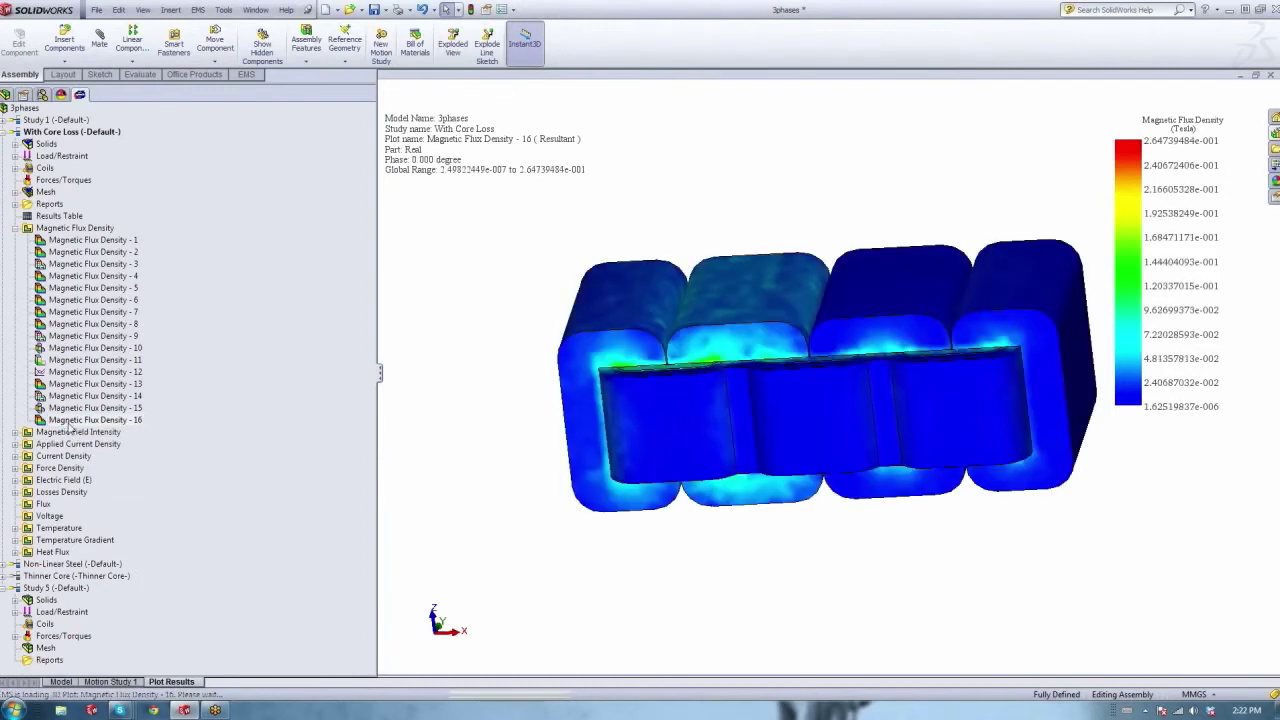
pyautogui.rightClick(60, 420)
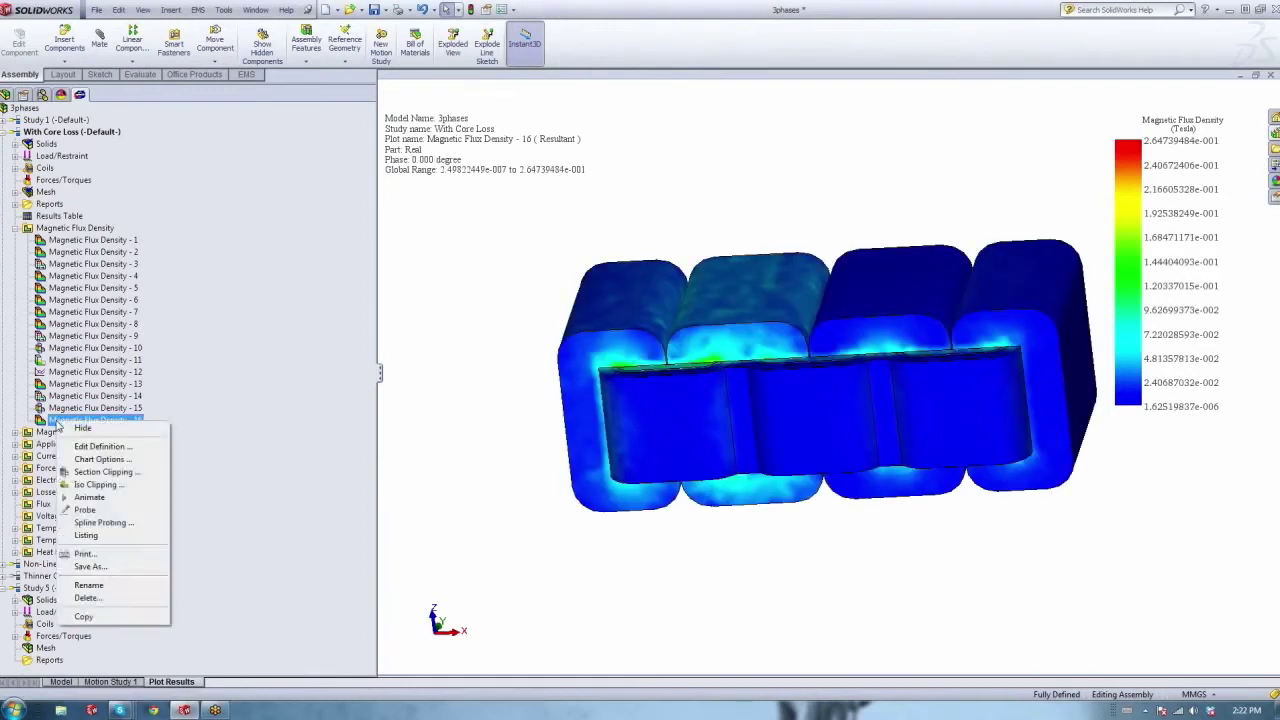
pyautogui.click(87, 485)
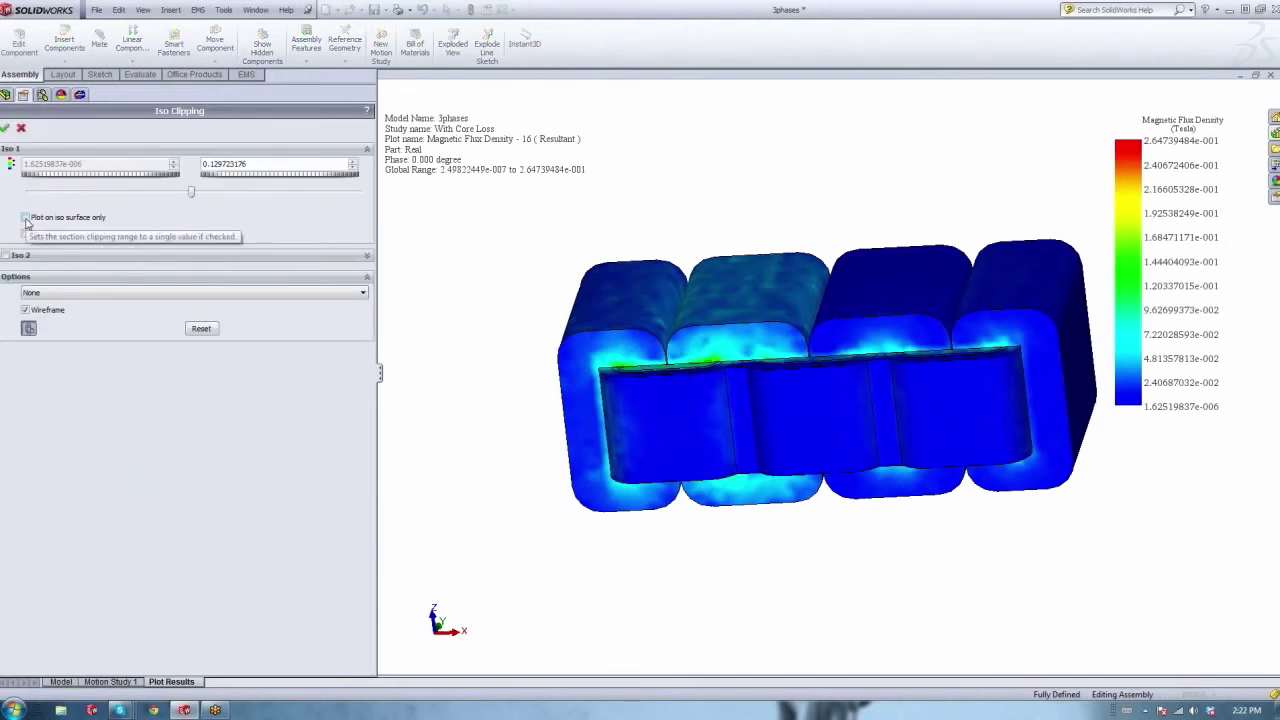
pyautogui.click(25, 218)
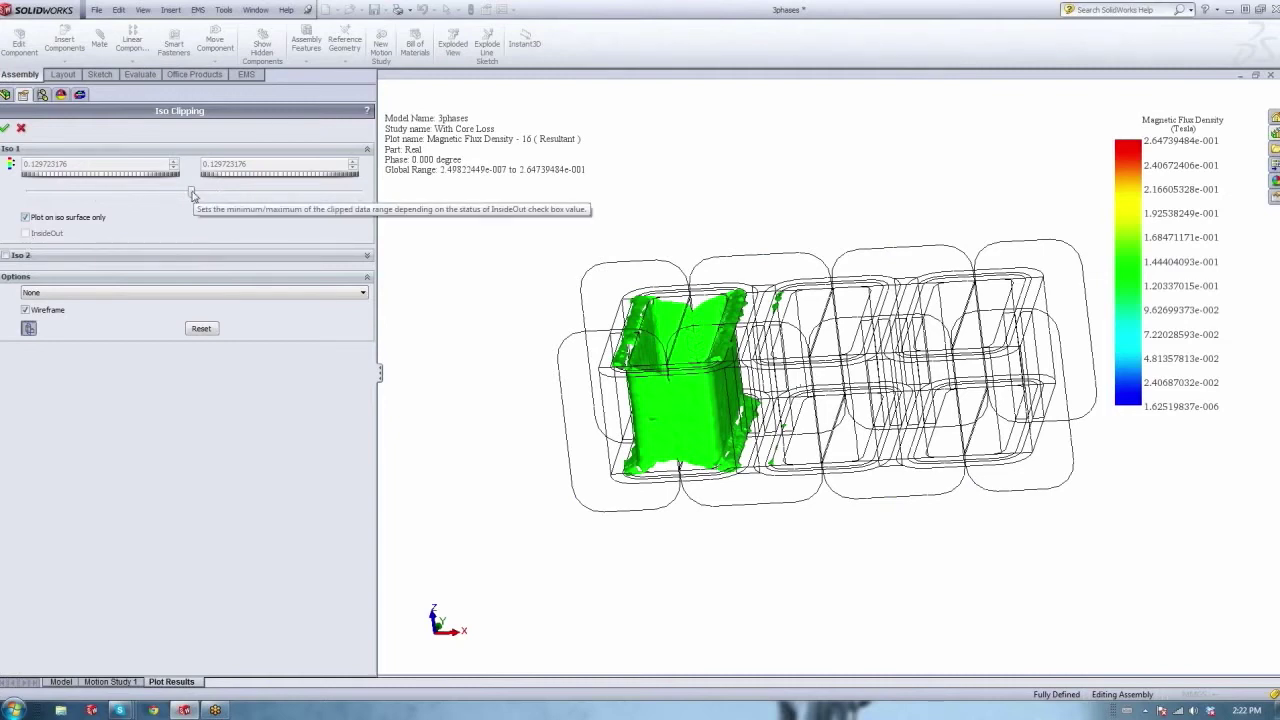
# Lower the Iso 1 and Iso 2 values to preview surfaces, then cancel iso clipping.
pyautogui.moveTo(192, 195); pyautogui.dragTo(287, 201)
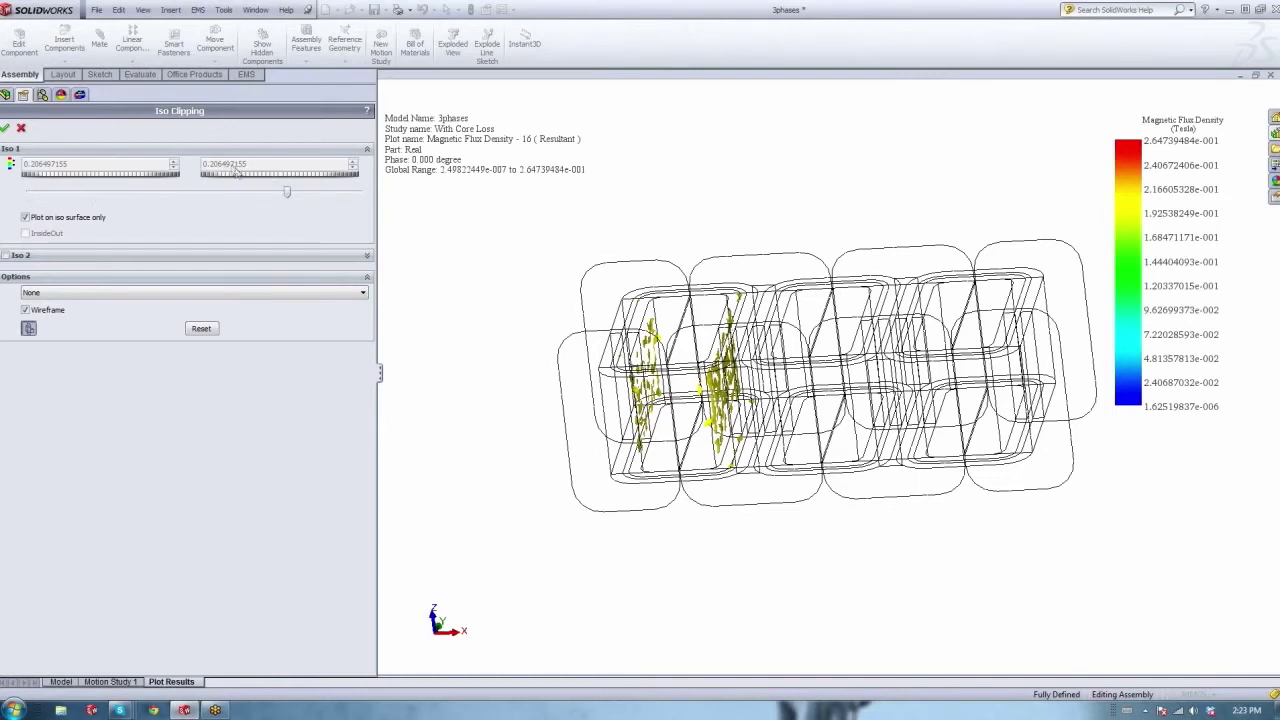
pyautogui.moveTo(285, 191); pyautogui.dragTo(255, 212)
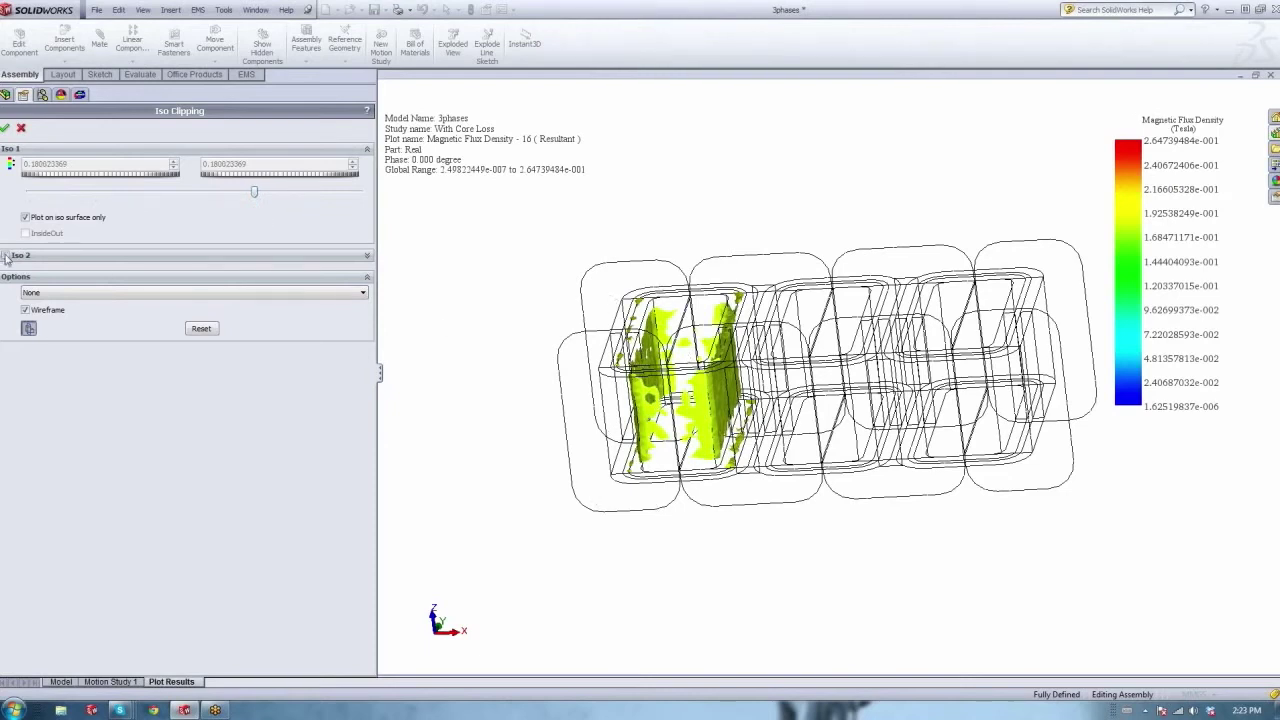
pyautogui.click(6, 256)
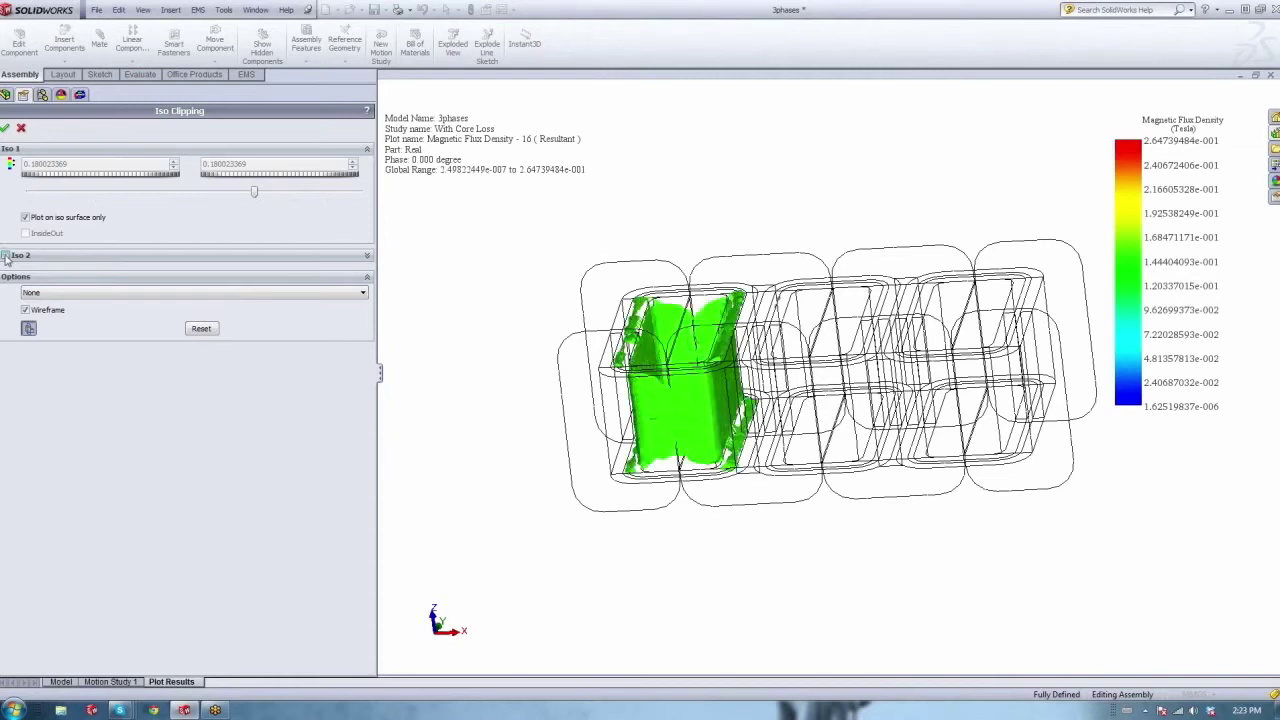
pyautogui.moveTo(216, 338); pyautogui.dragTo(50, 340)
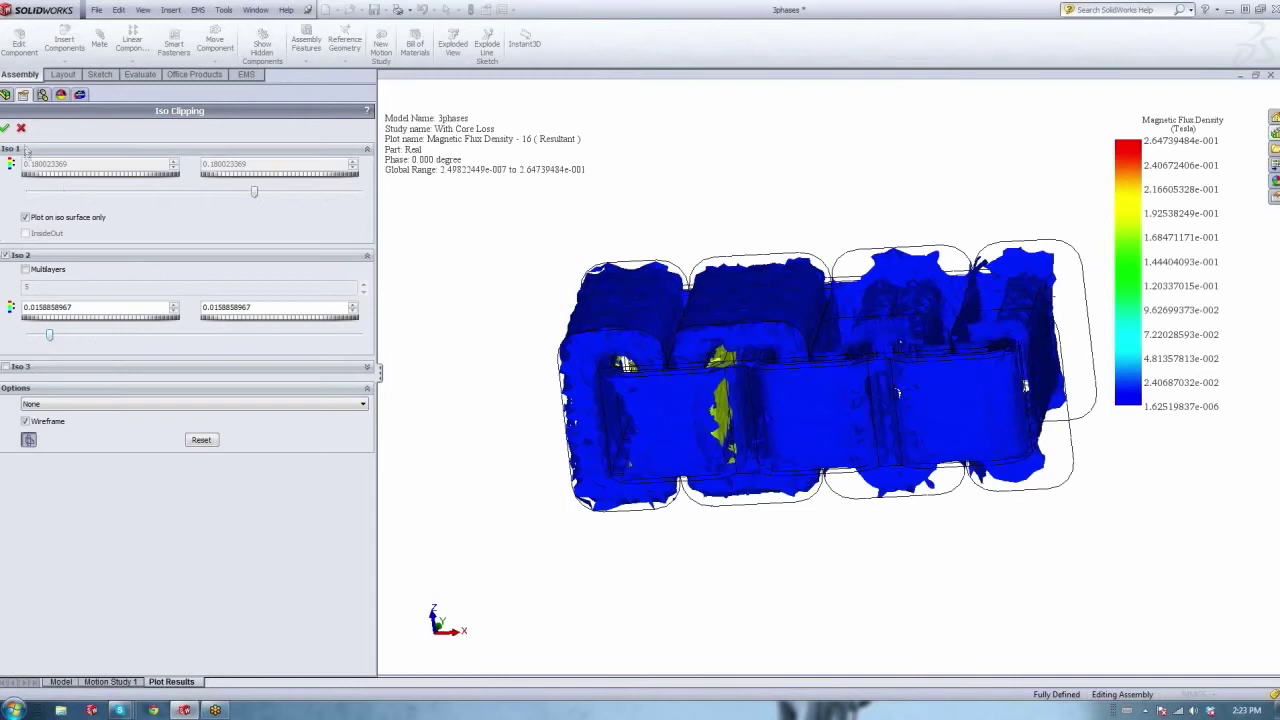
pyautogui.click(21, 130)
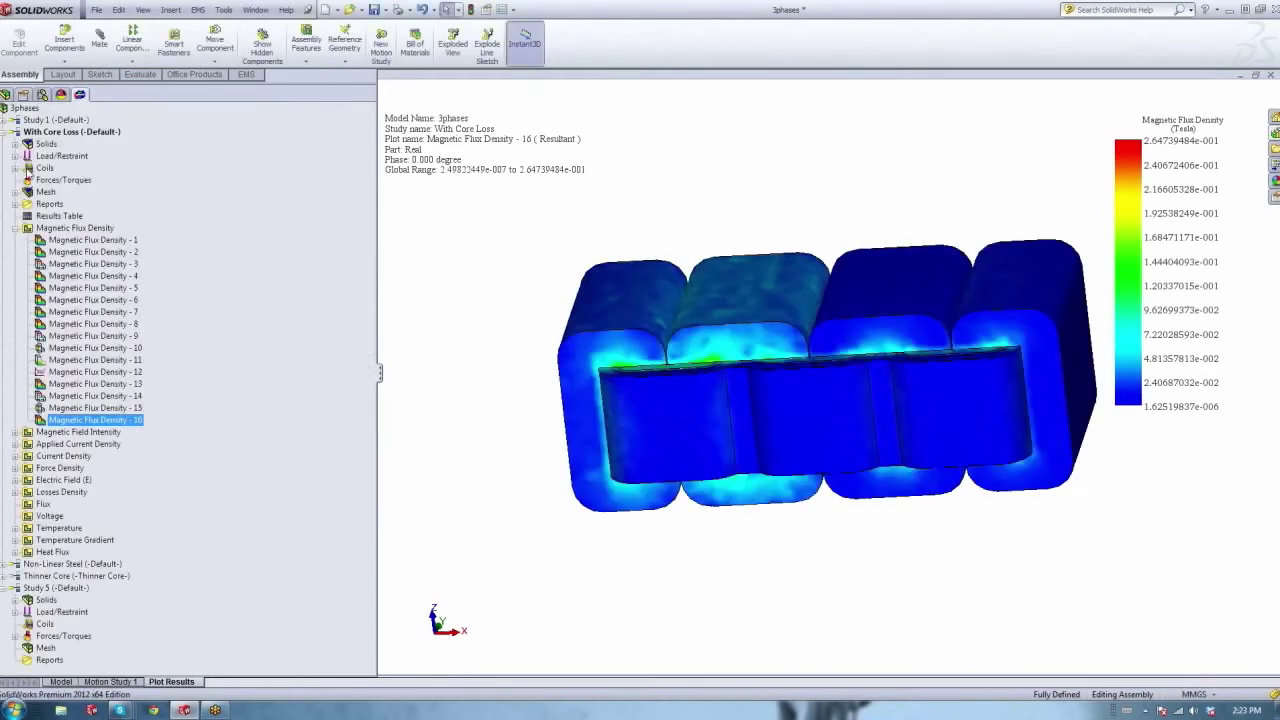
# Change the Magnetic Flux Density - 16 plot's phase to 240 degrees.
pyautogui.rightClick(65, 421)
pyautogui.click(101, 449)
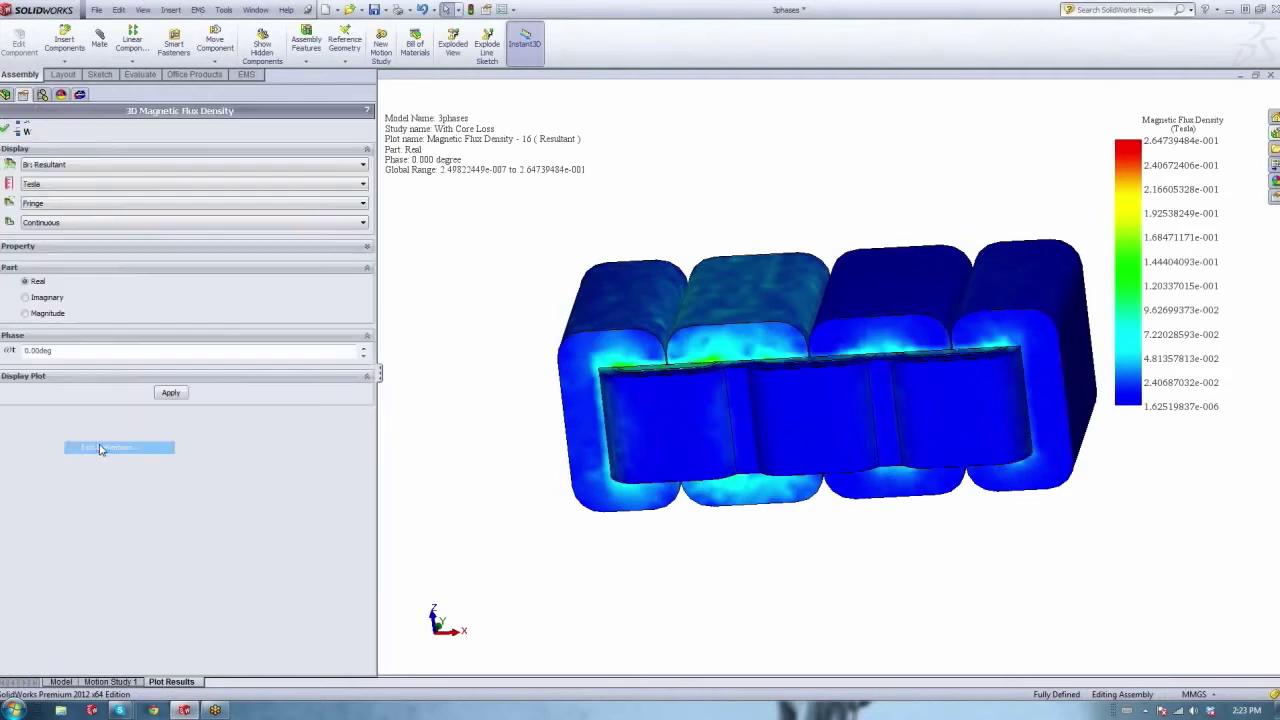
pyautogui.moveTo(61, 353); pyautogui.dragTo(9, 351)
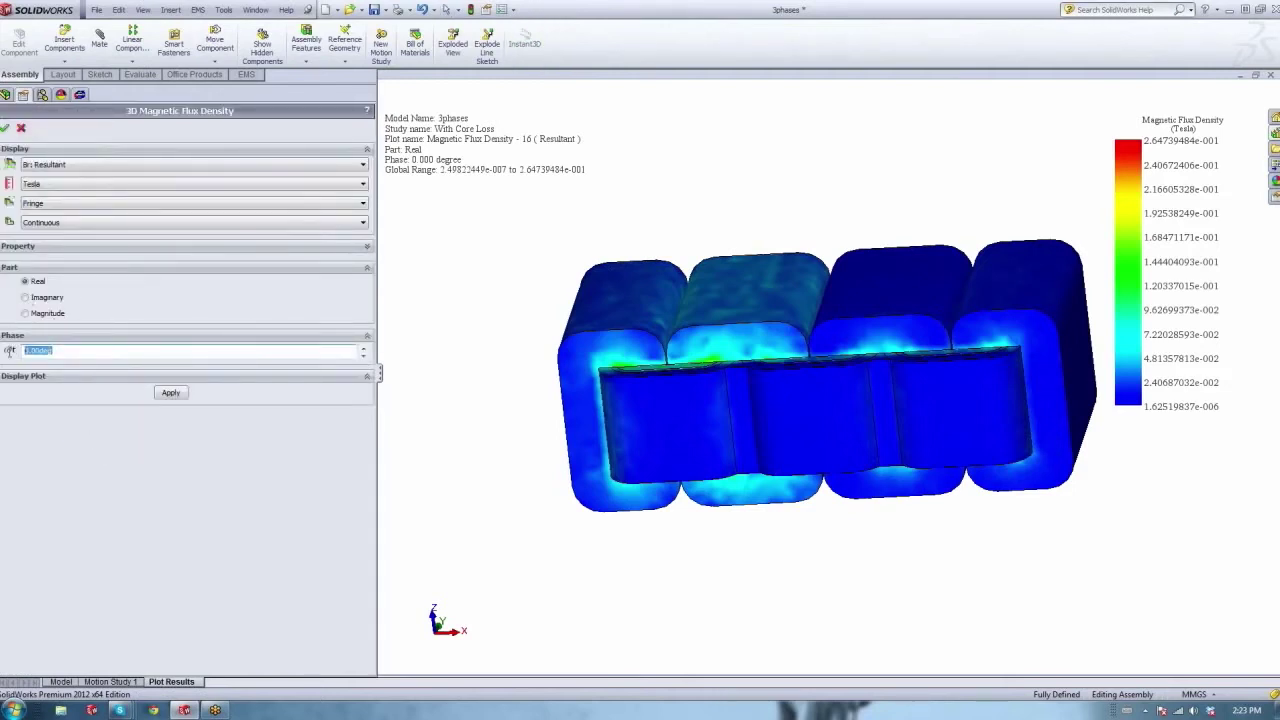
pyautogui.write('20')
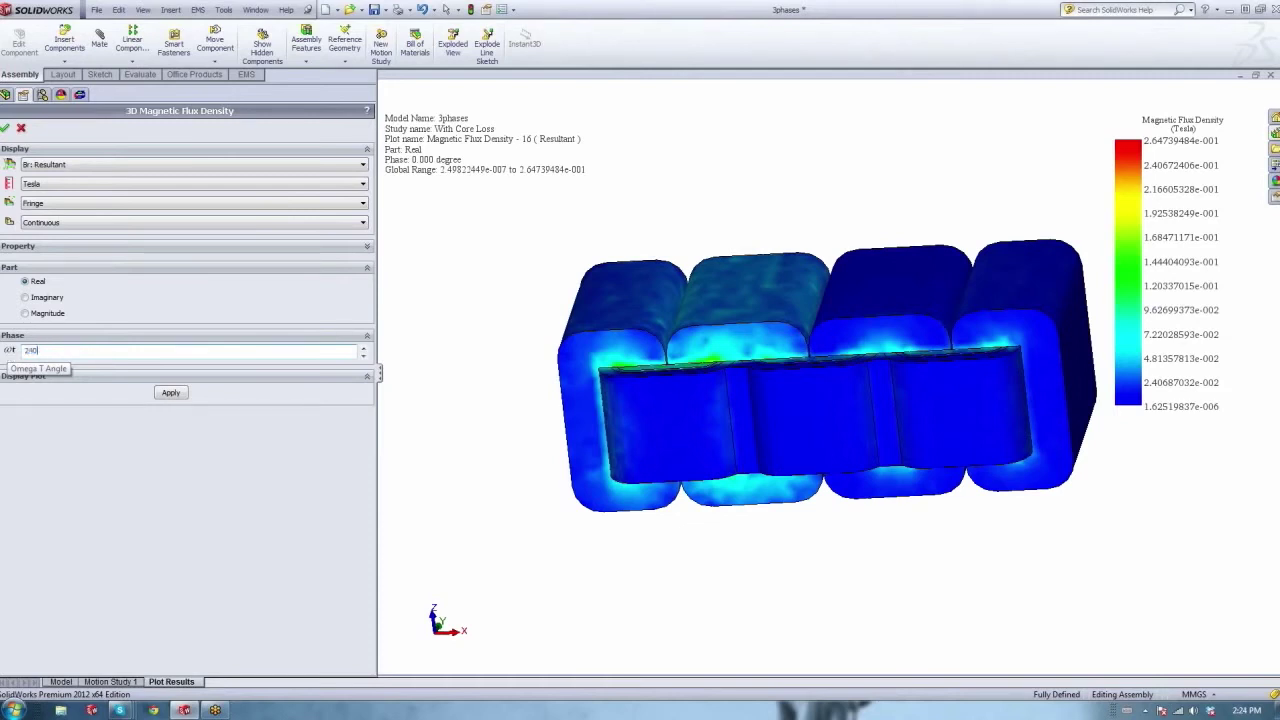
pyautogui.click(5, 128)
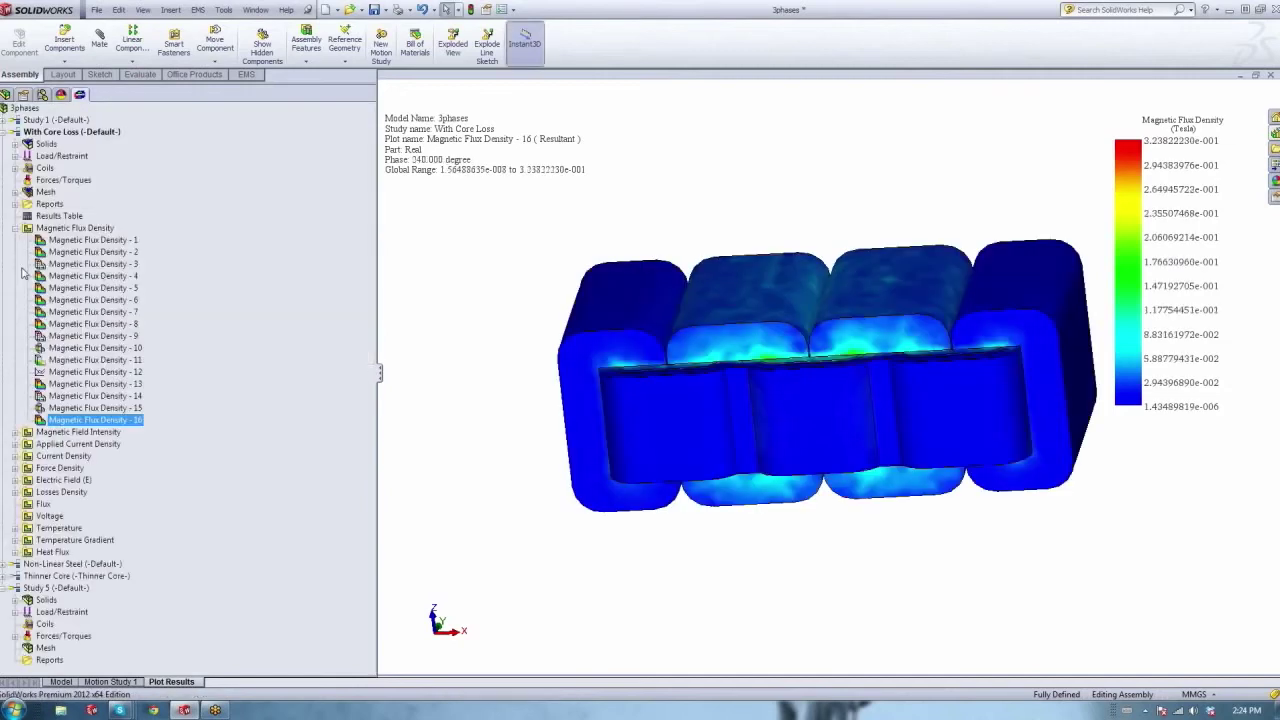
# Preview a single iso-surface of the plot with Iso Clipping, then cancel it.
pyautogui.rightClick(68, 421)
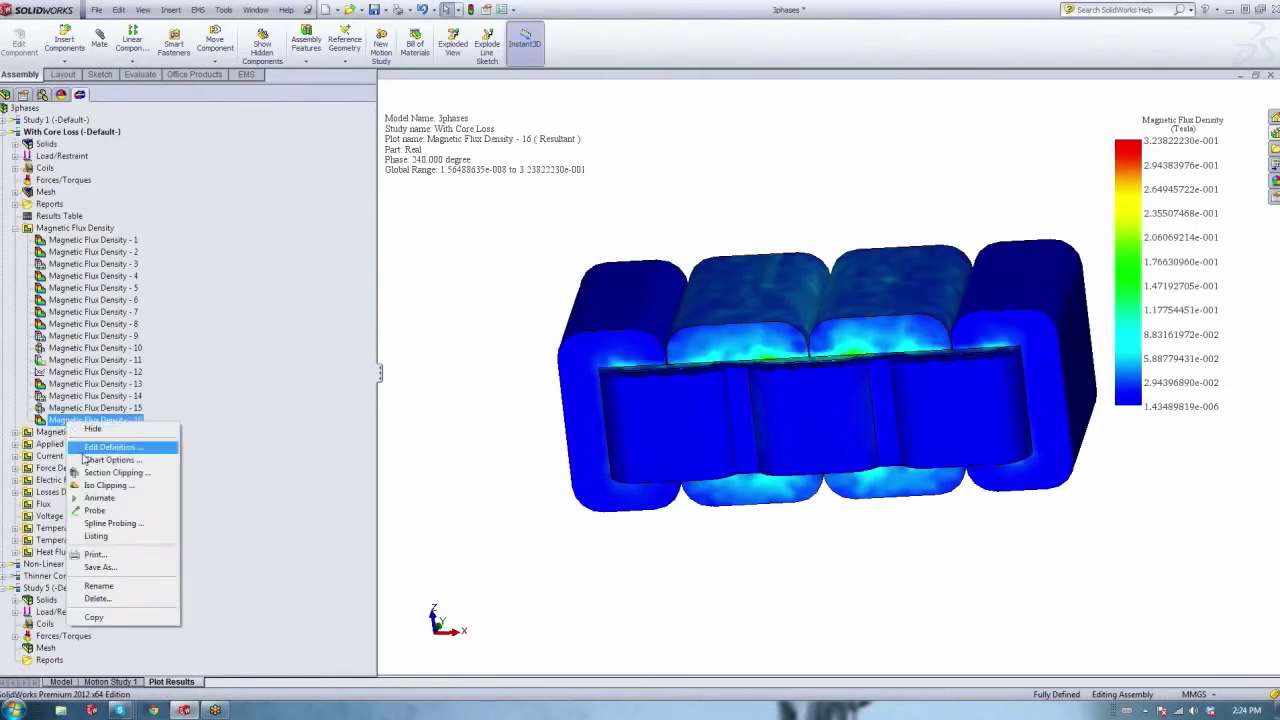
pyautogui.click(108, 485)
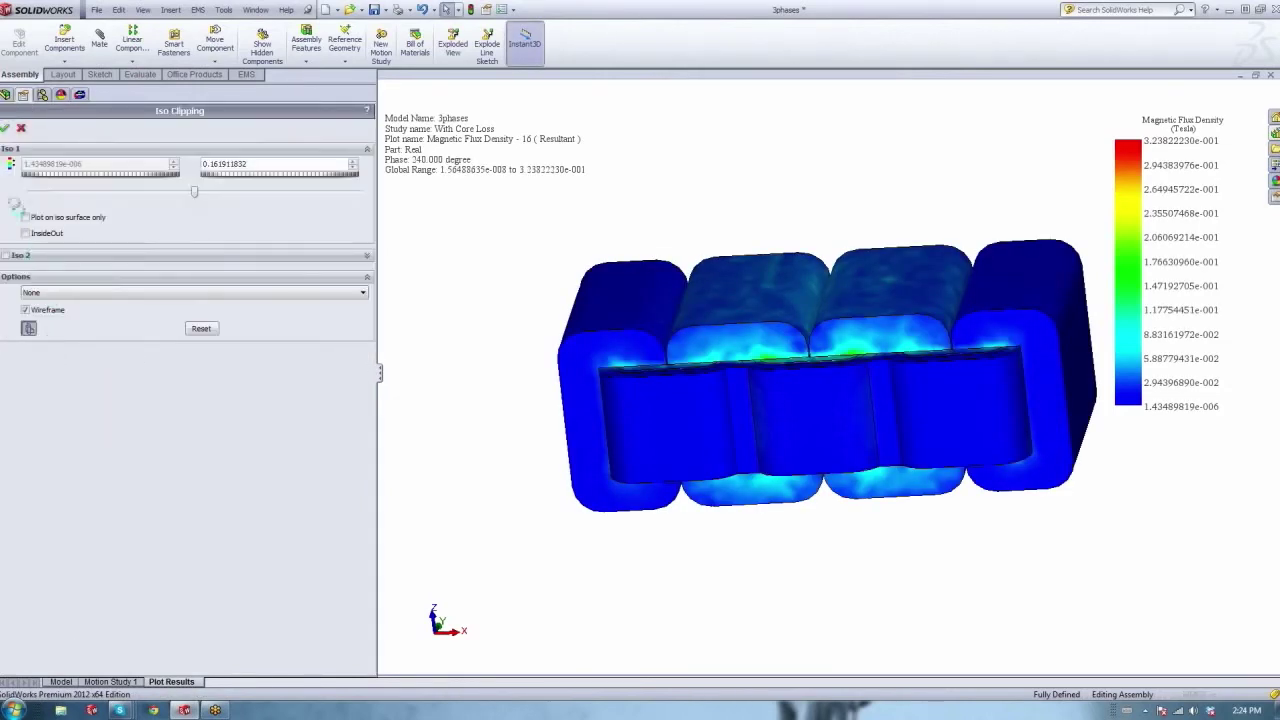
pyautogui.click(25, 217)
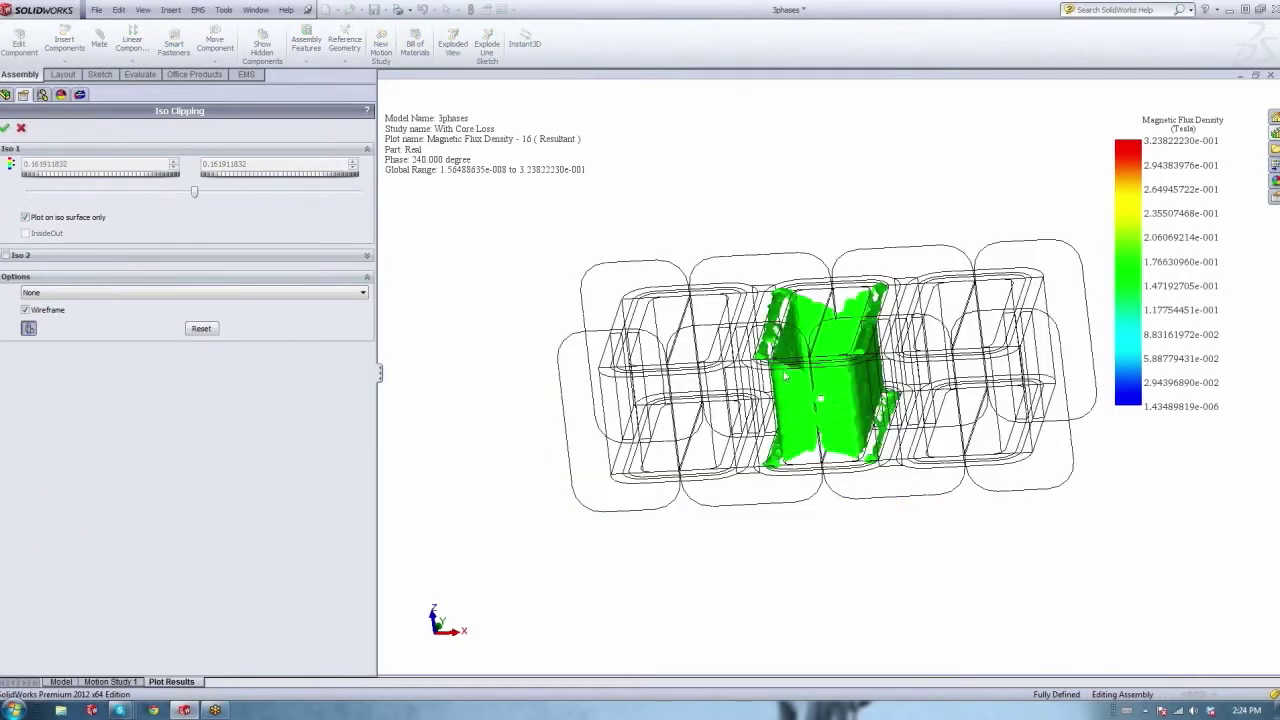
pyautogui.moveTo(195, 191)
pyautogui.mouseDown()
pyautogui.moveTo(229, 192)
pyautogui.moveTo(201, 199)
pyautogui.mouseUp()
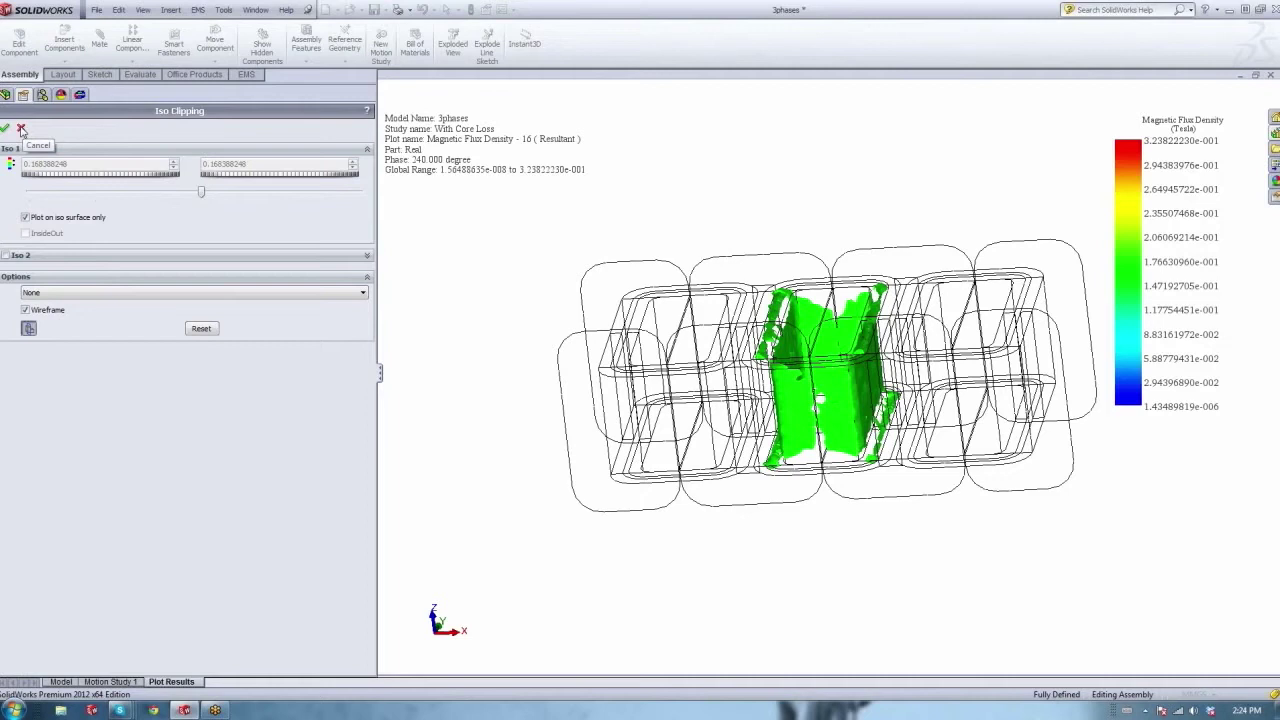
pyautogui.click(21, 130)
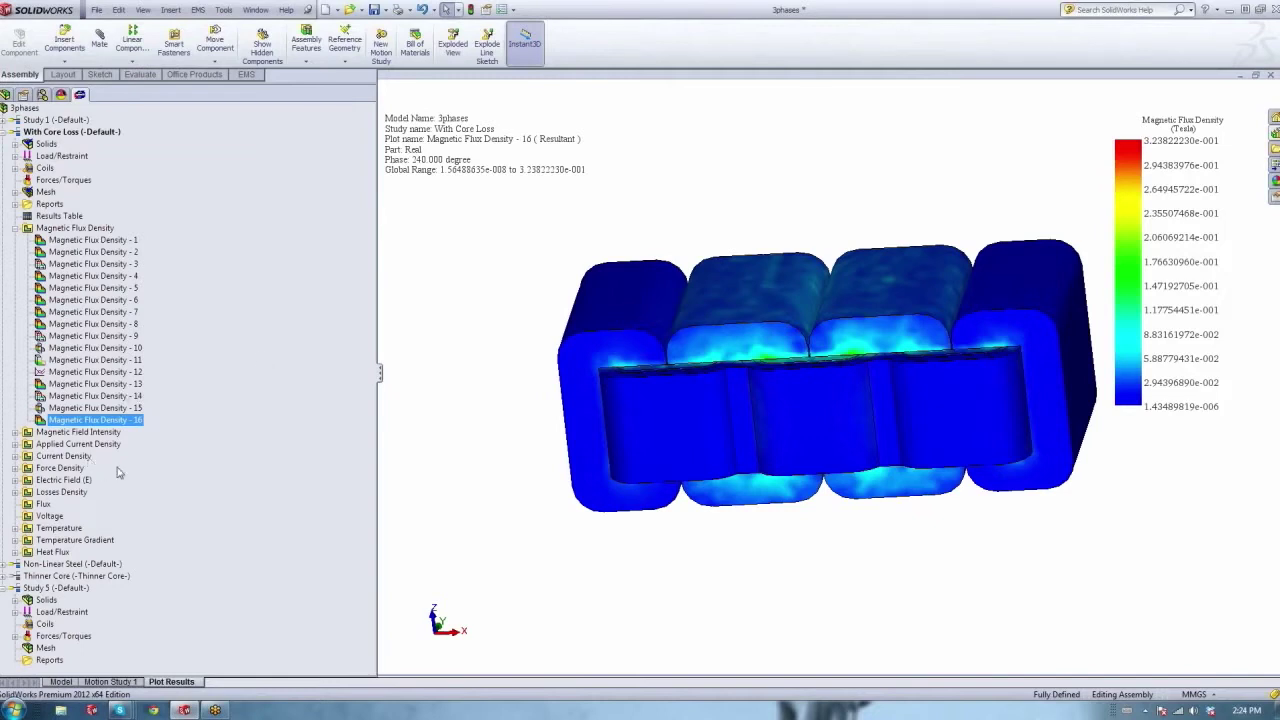
# Probe flux density at eight points around the transformer core's top, right side and lower front.
pyautogui.rightClick(56, 421)
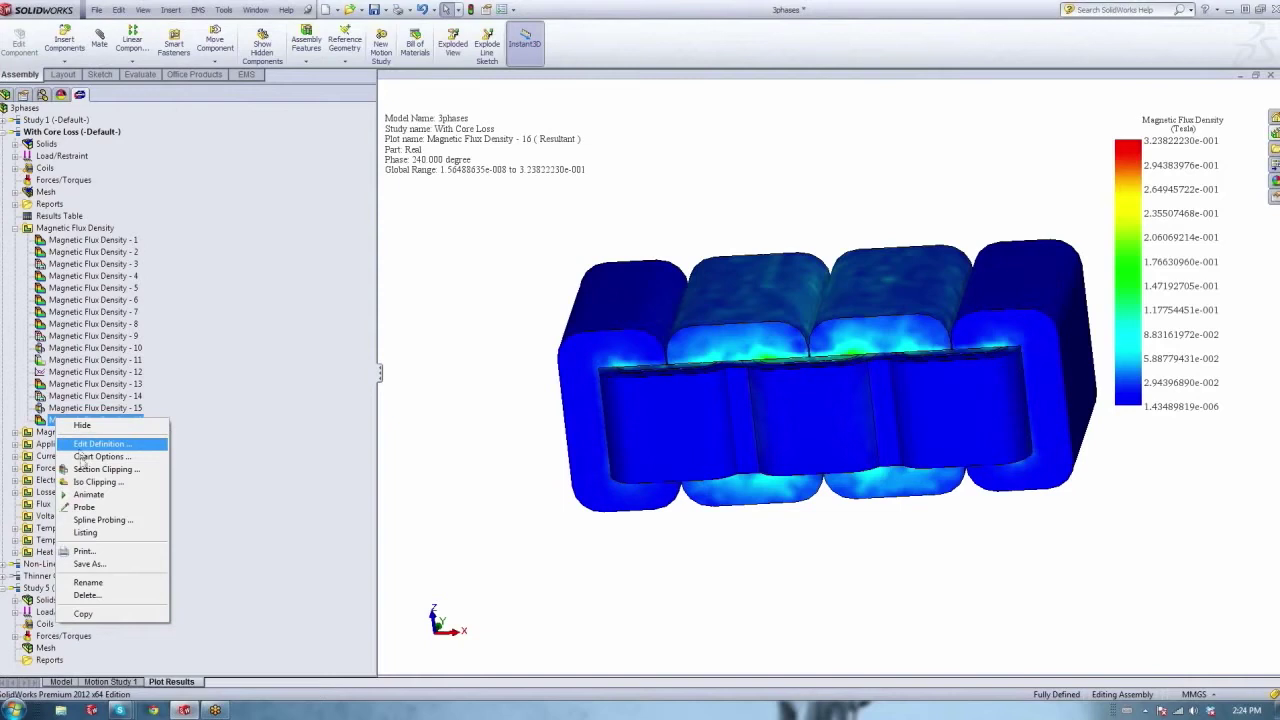
pyautogui.click(84, 507)
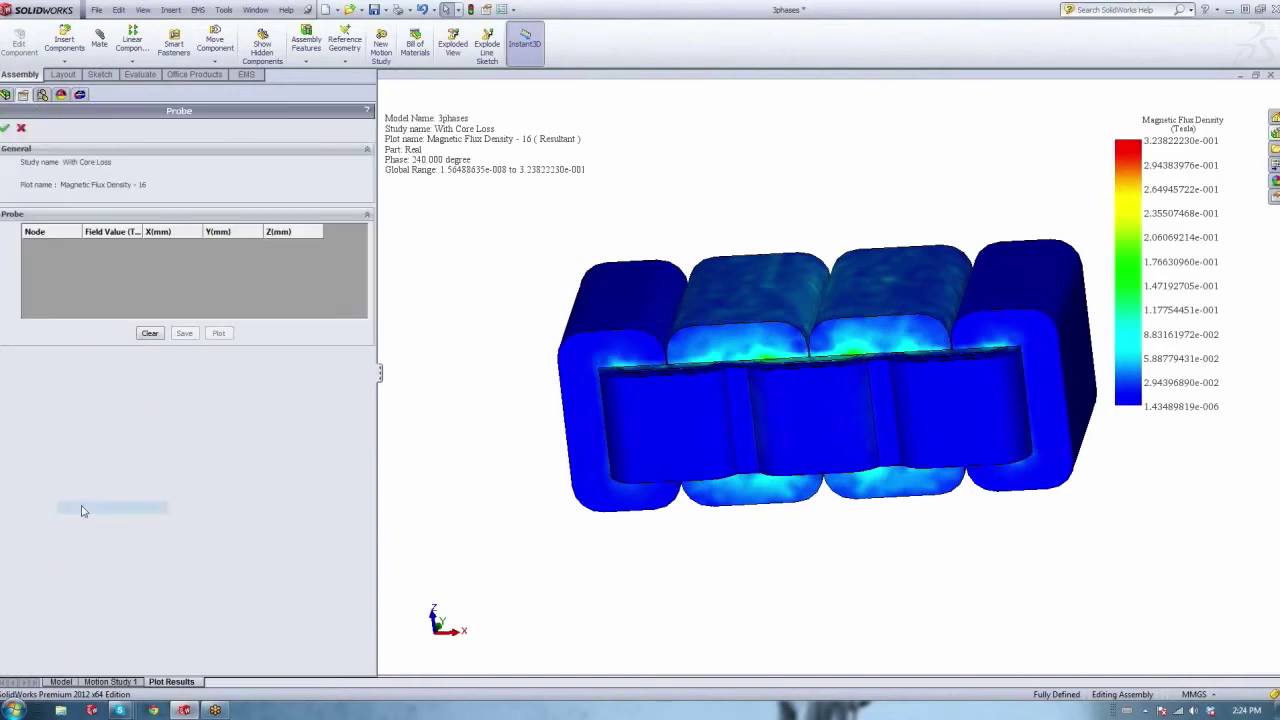
pyautogui.click(626, 372)
pyautogui.click(728, 362)
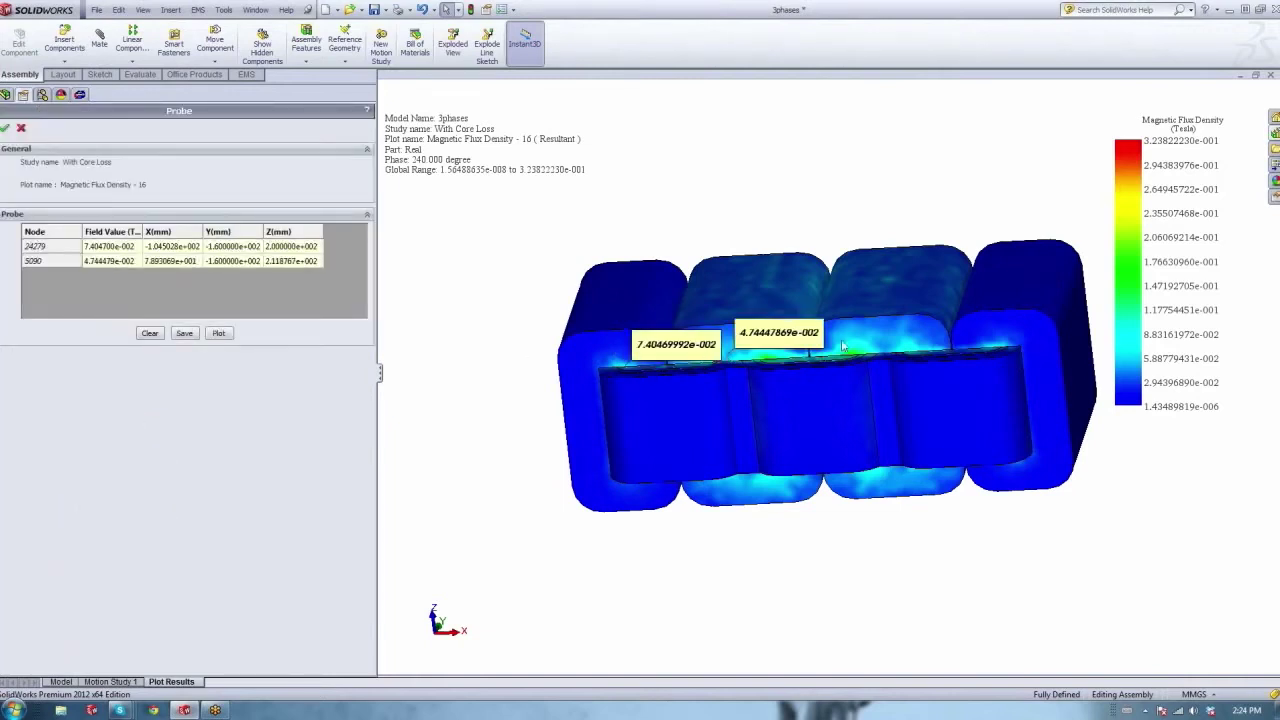
pyautogui.click(857, 372)
pyautogui.click(999, 328)
pyautogui.click(1026, 398)
pyautogui.click(1012, 455)
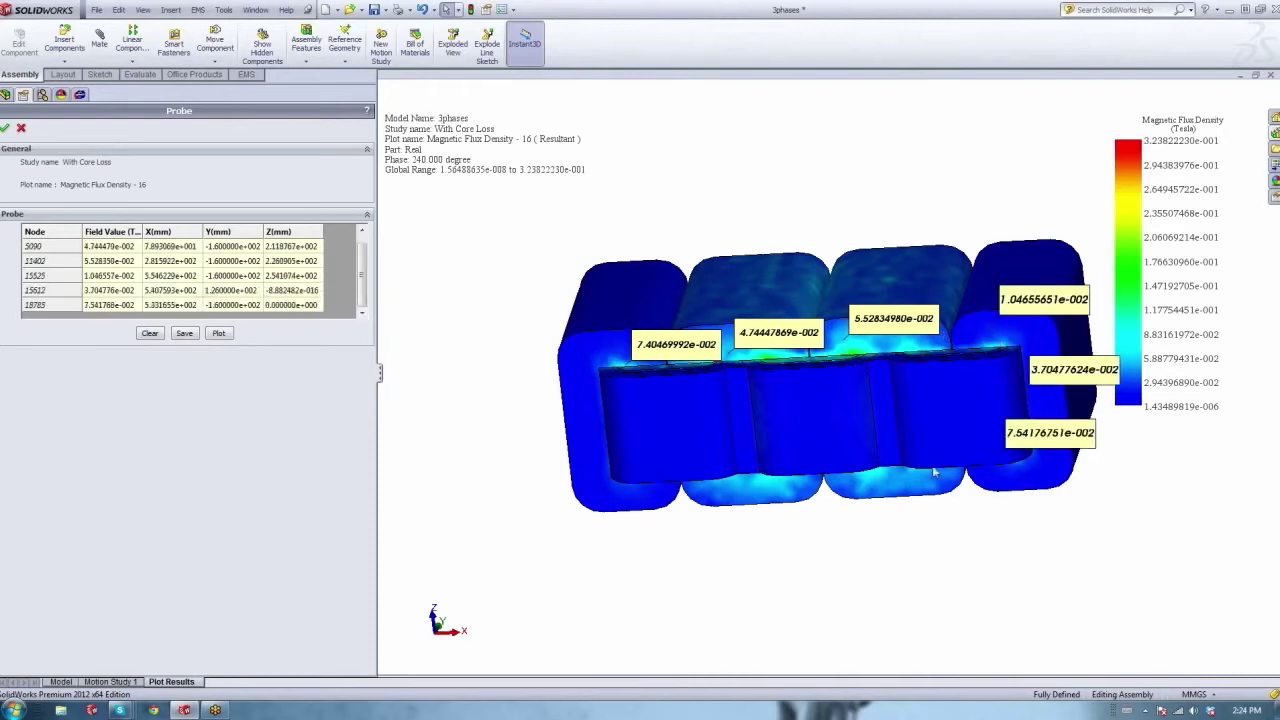
pyautogui.click(878, 482)
pyautogui.click(790, 487)
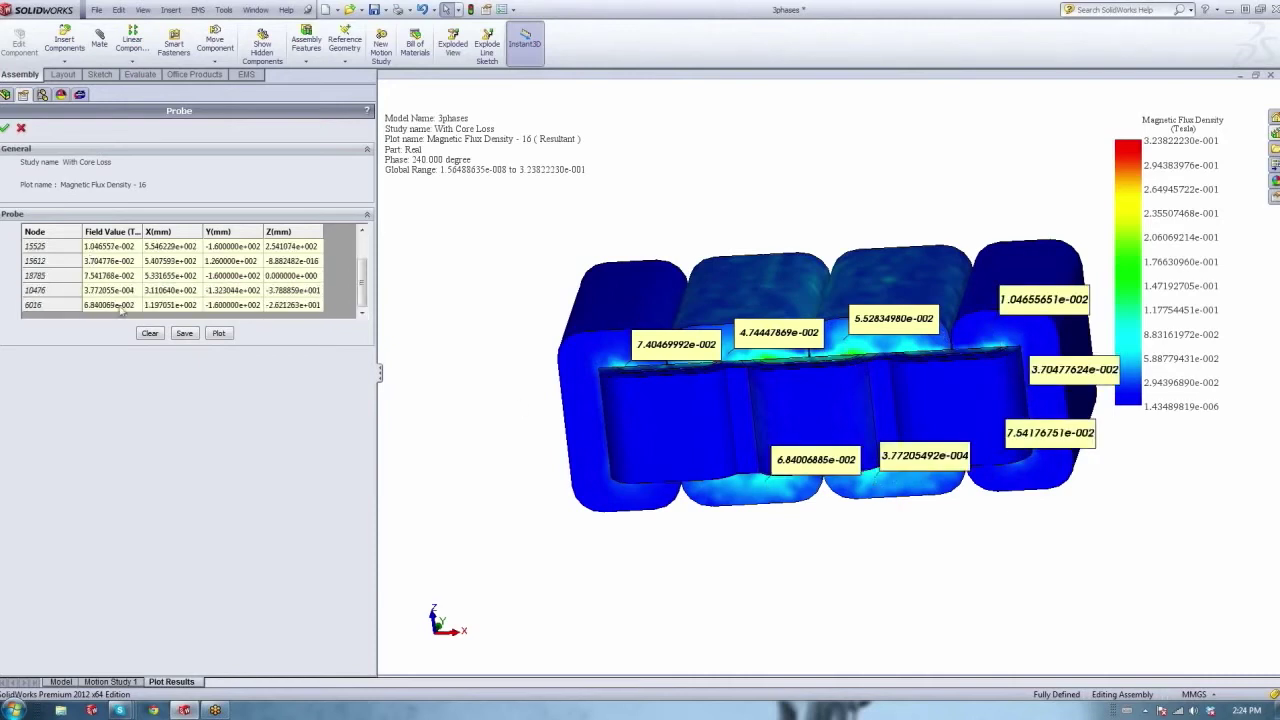
# Close the probe and bring up the plot's node-by-node value listing.
pyautogui.click(21, 128)
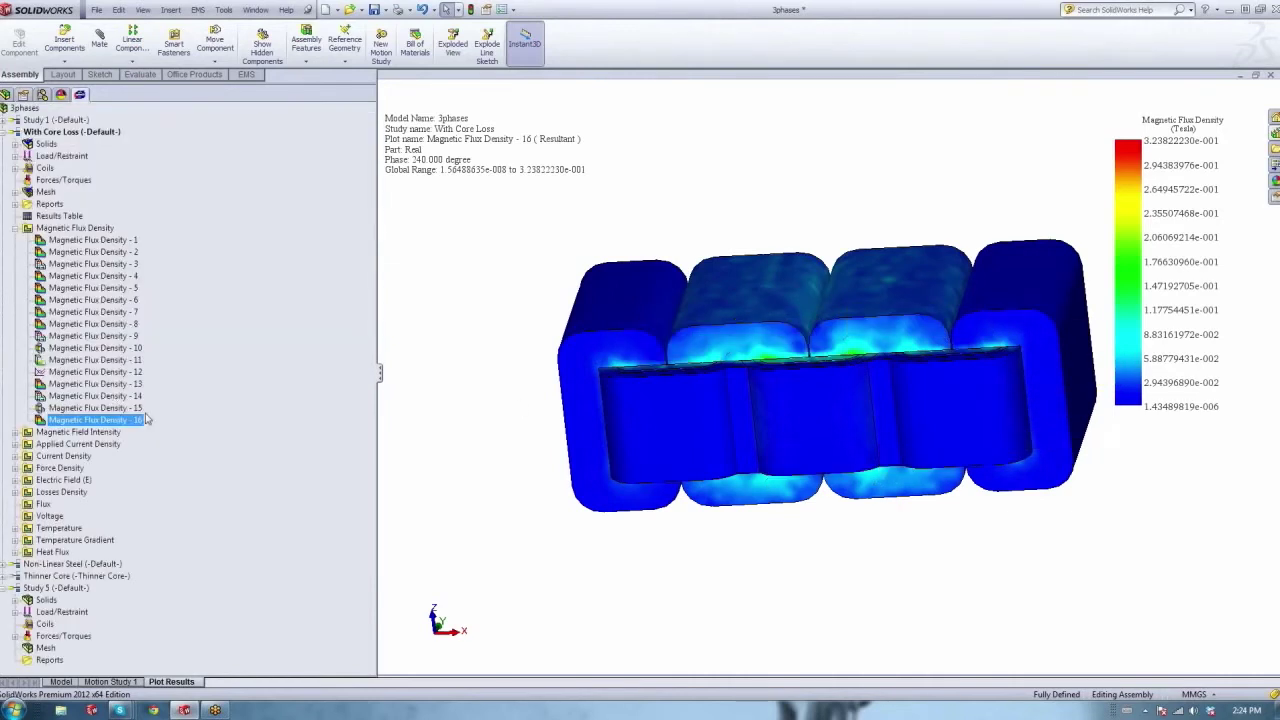
pyautogui.rightClick(66, 424)
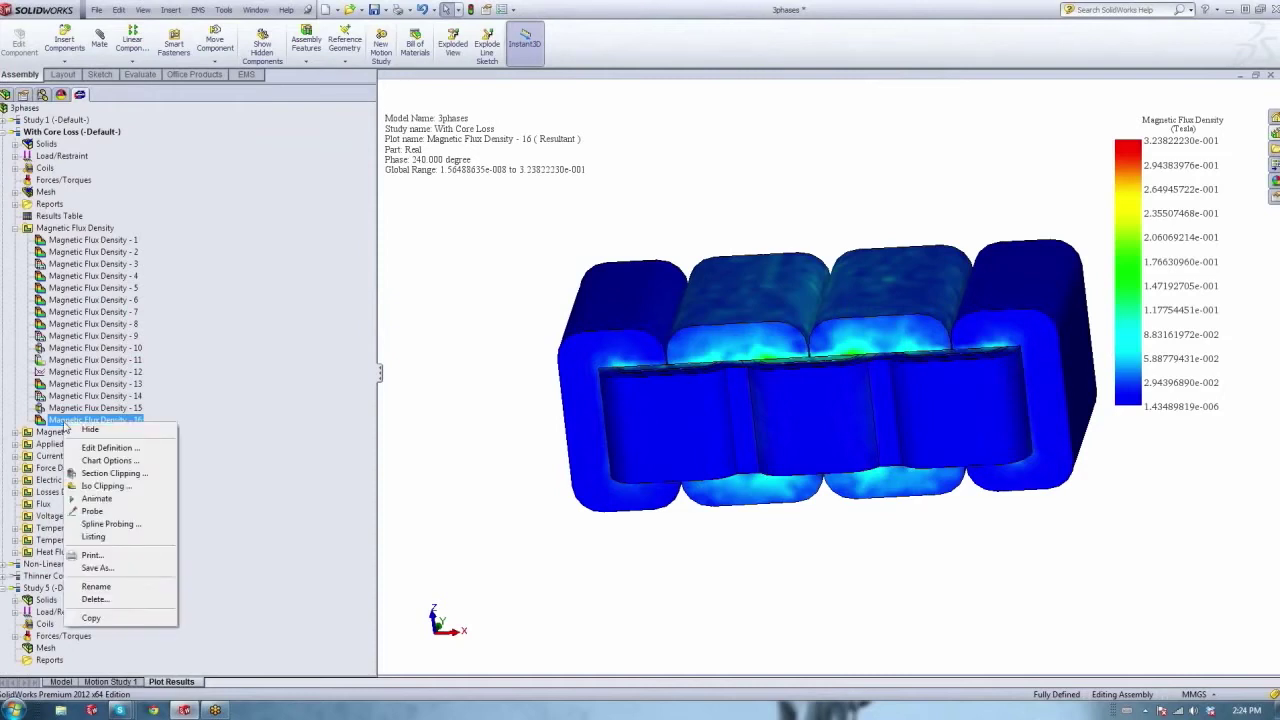
pyautogui.click(94, 536)
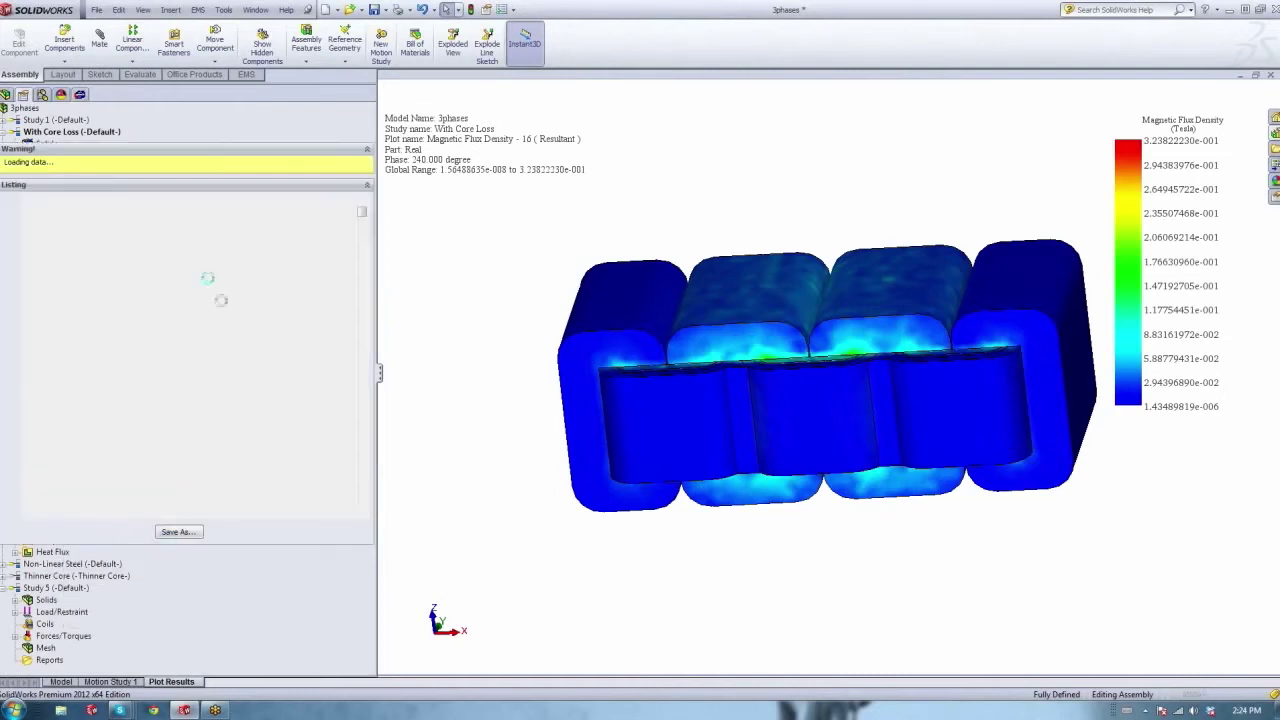
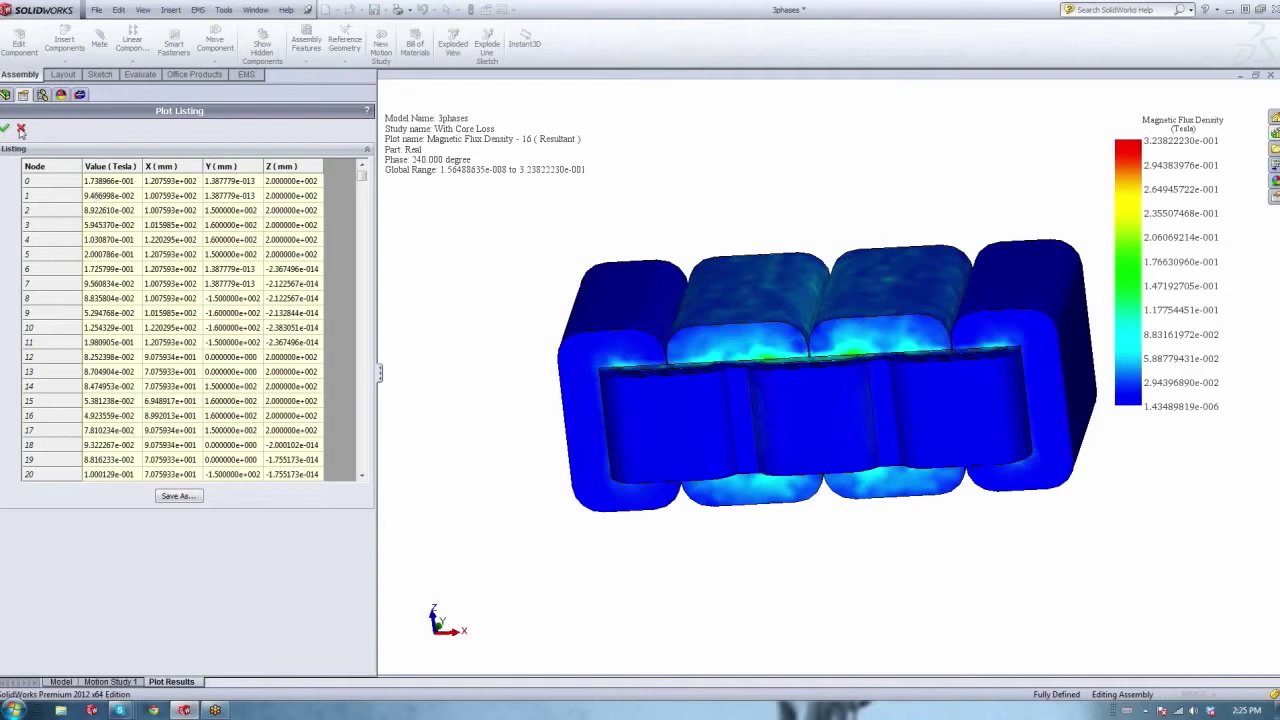
# Close the node value listing, hide Magnetic Flux Density - 16 and collapse the flux density folder.
pyautogui.click(21, 130)
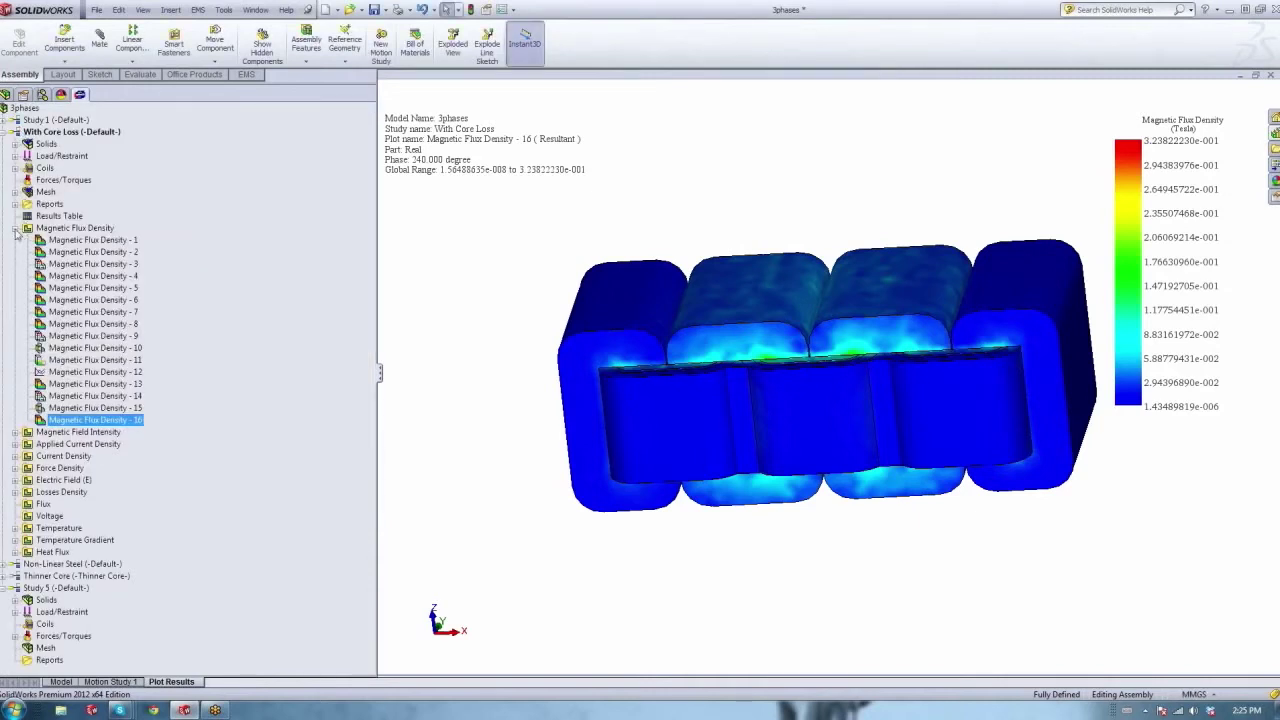
pyautogui.click(46, 147)
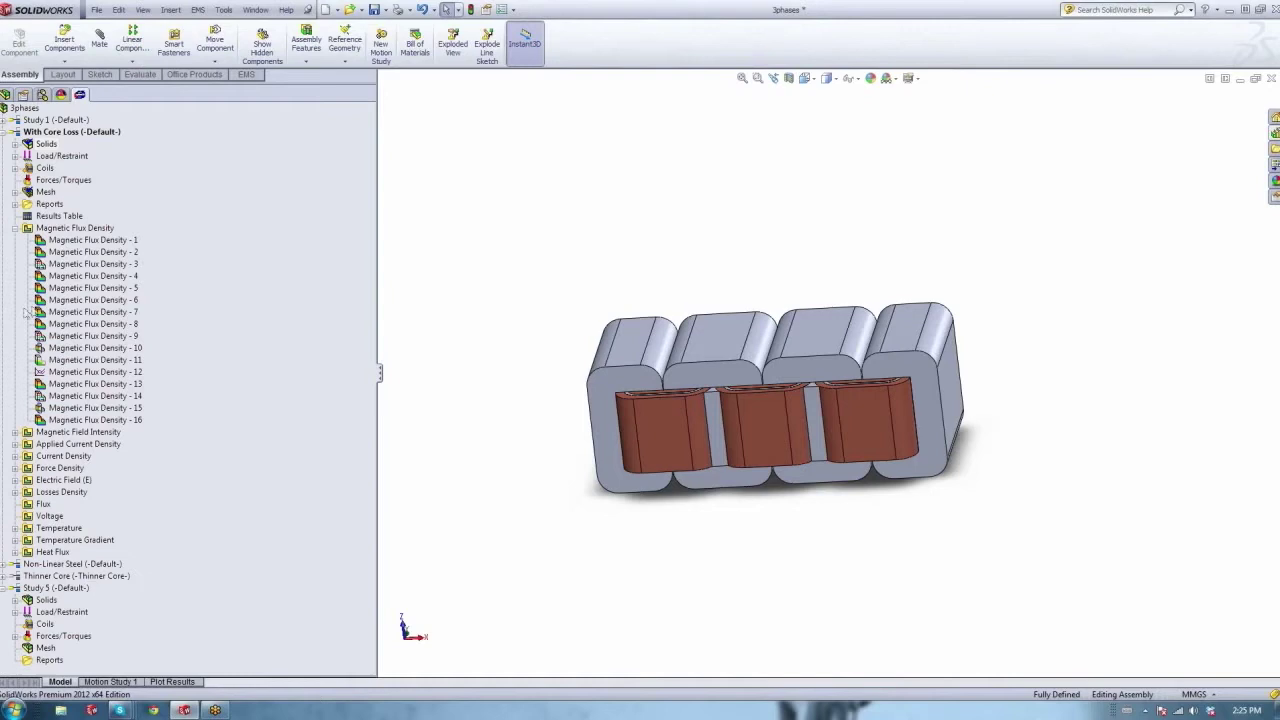
pyautogui.moveTo(626, 443)
pyautogui.mouseDown(button='middle')
pyautogui.moveTo(649, 431)
pyautogui.moveTo(646, 448)
pyautogui.mouseUp(button='middle')
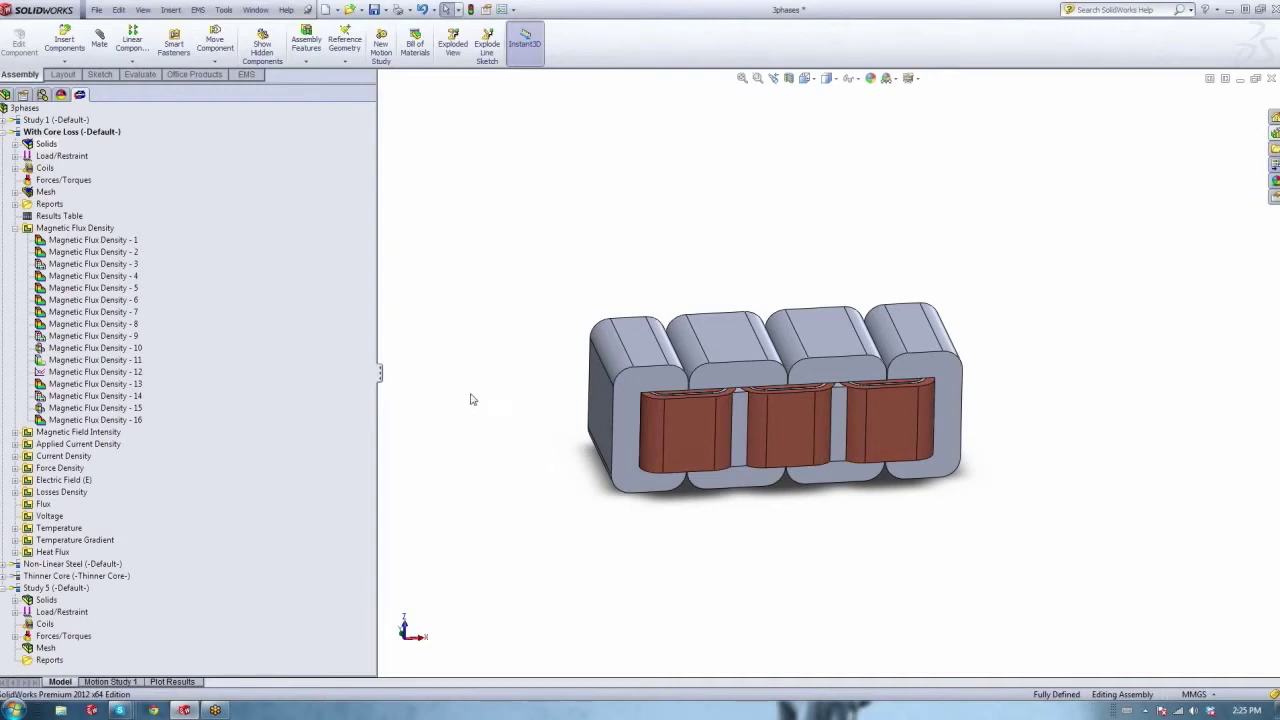
pyautogui.click(15, 229)
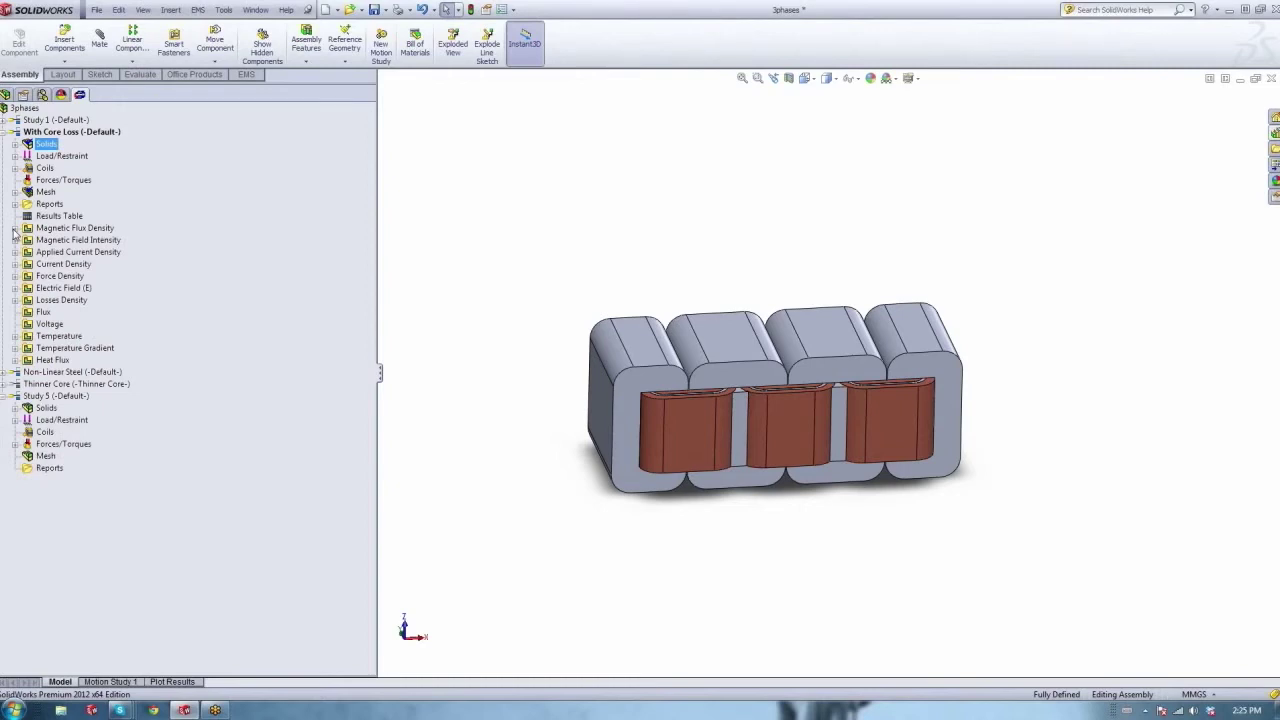
# Switch to the FeatureManager design tree and select Point1 to see where it lies.
pyautogui.rightClick(57, 228)
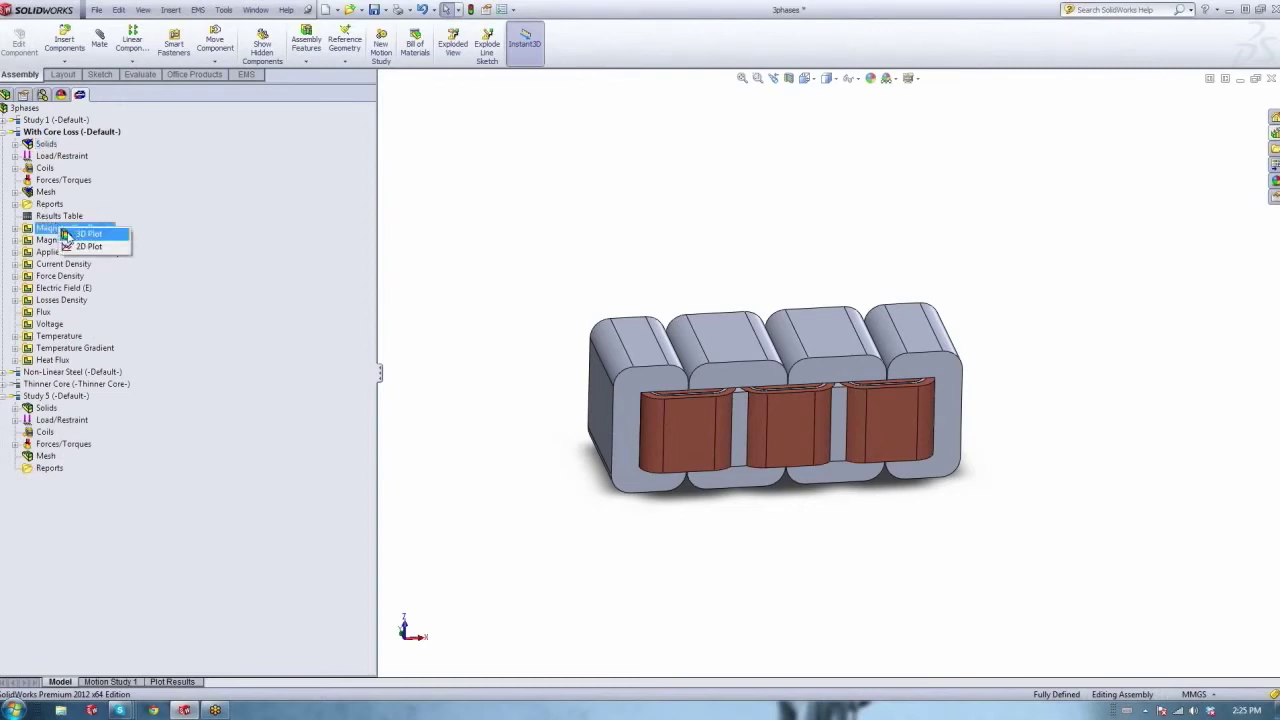
pyautogui.click(85, 247)
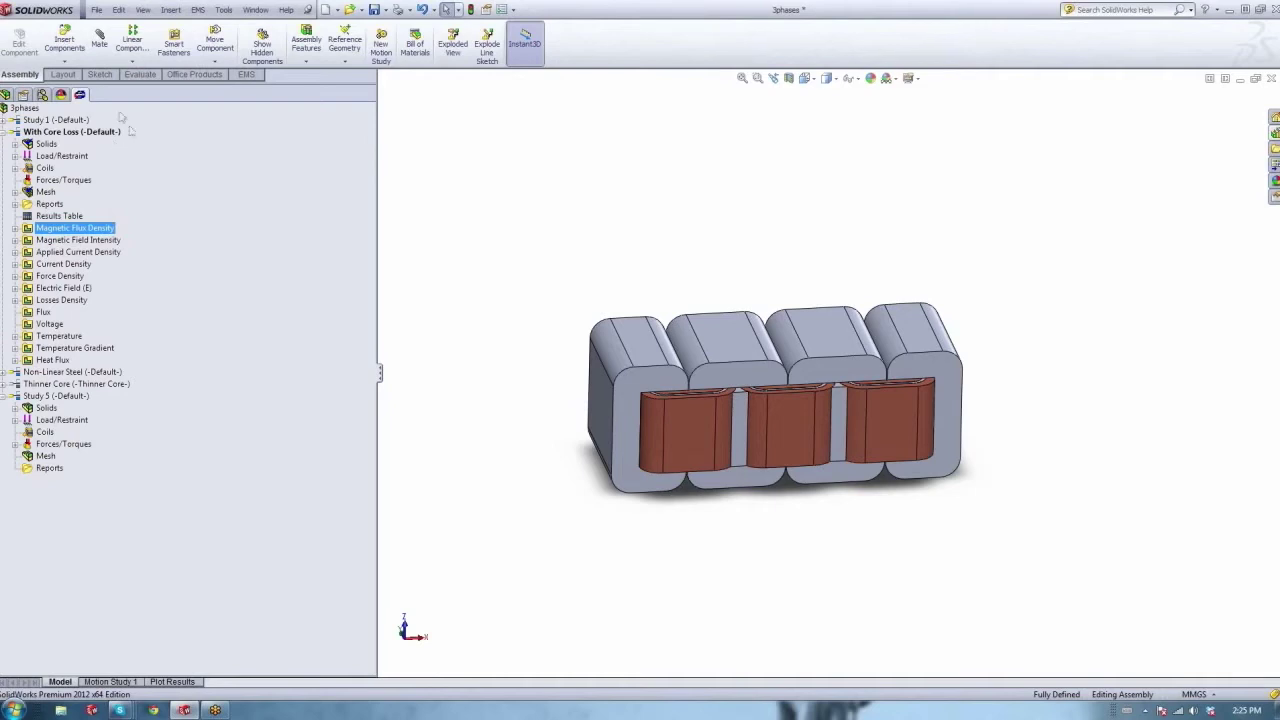
pyautogui.click(5, 95)
pyautogui.click(35, 328)
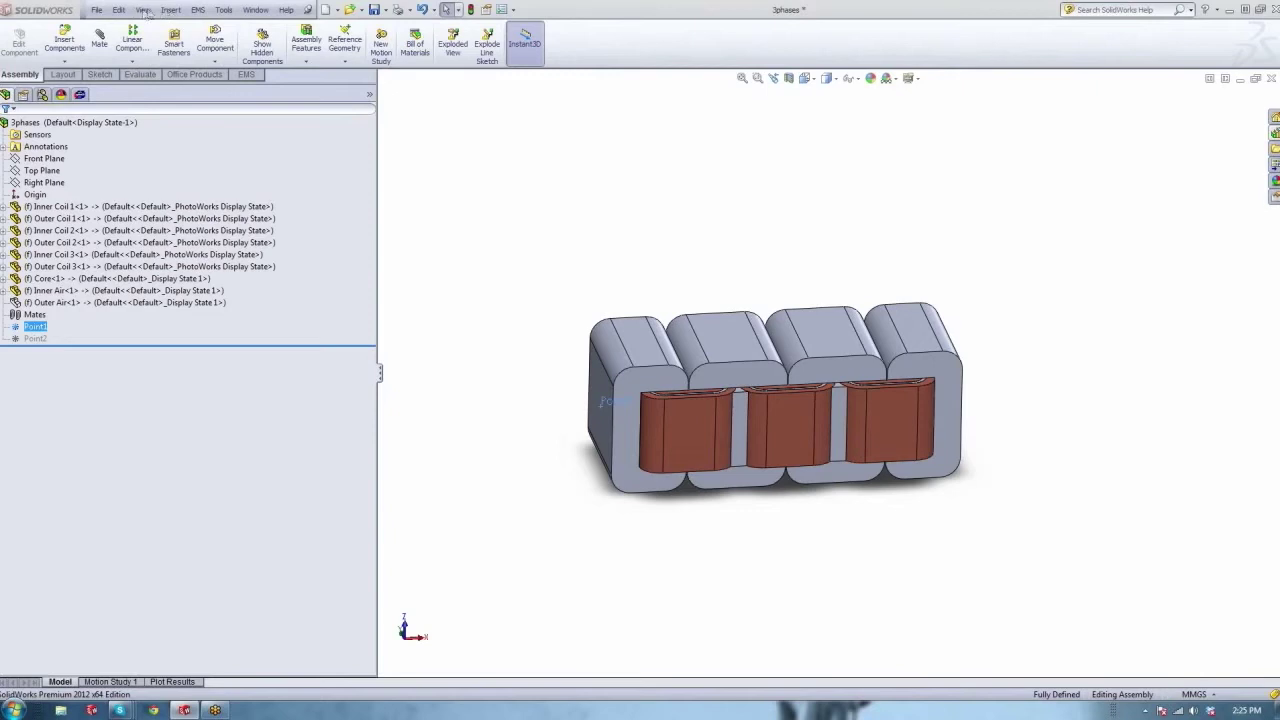
# Create reference point Point3 at the centre of the core's left end face.
pyautogui.click(171, 10)
pyautogui.moveTo(228, 176)
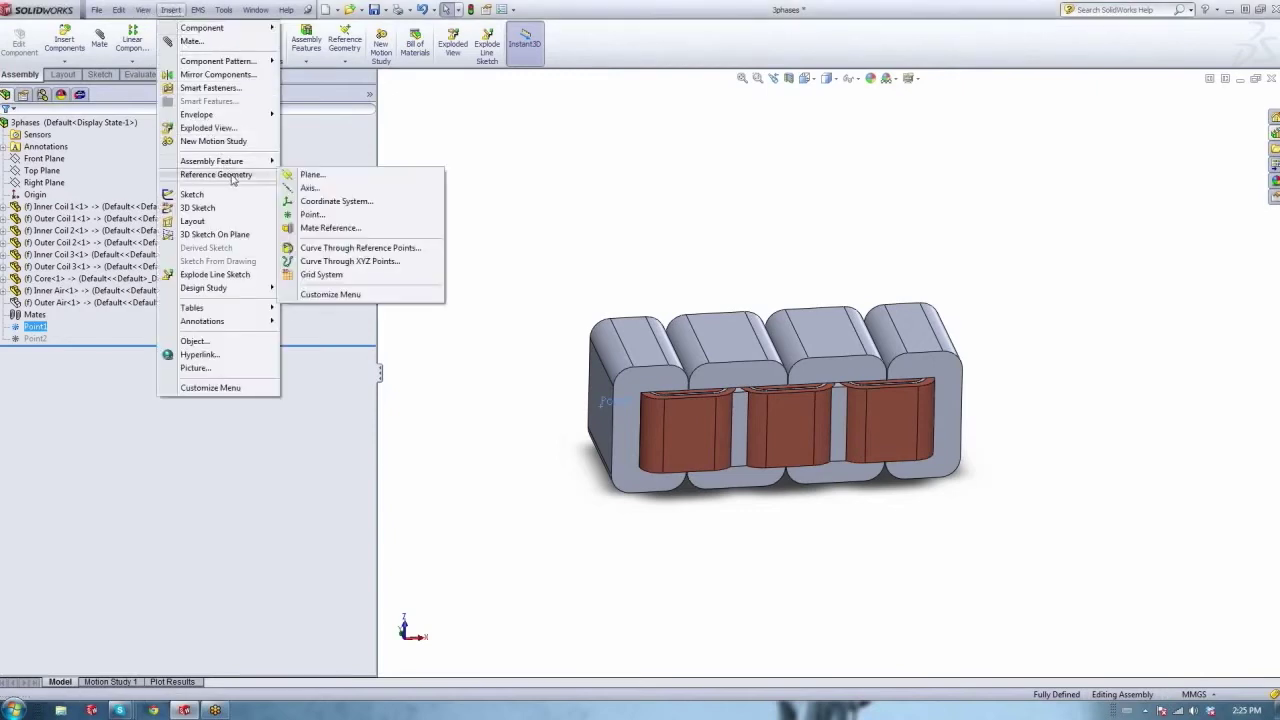
pyautogui.click(318, 218)
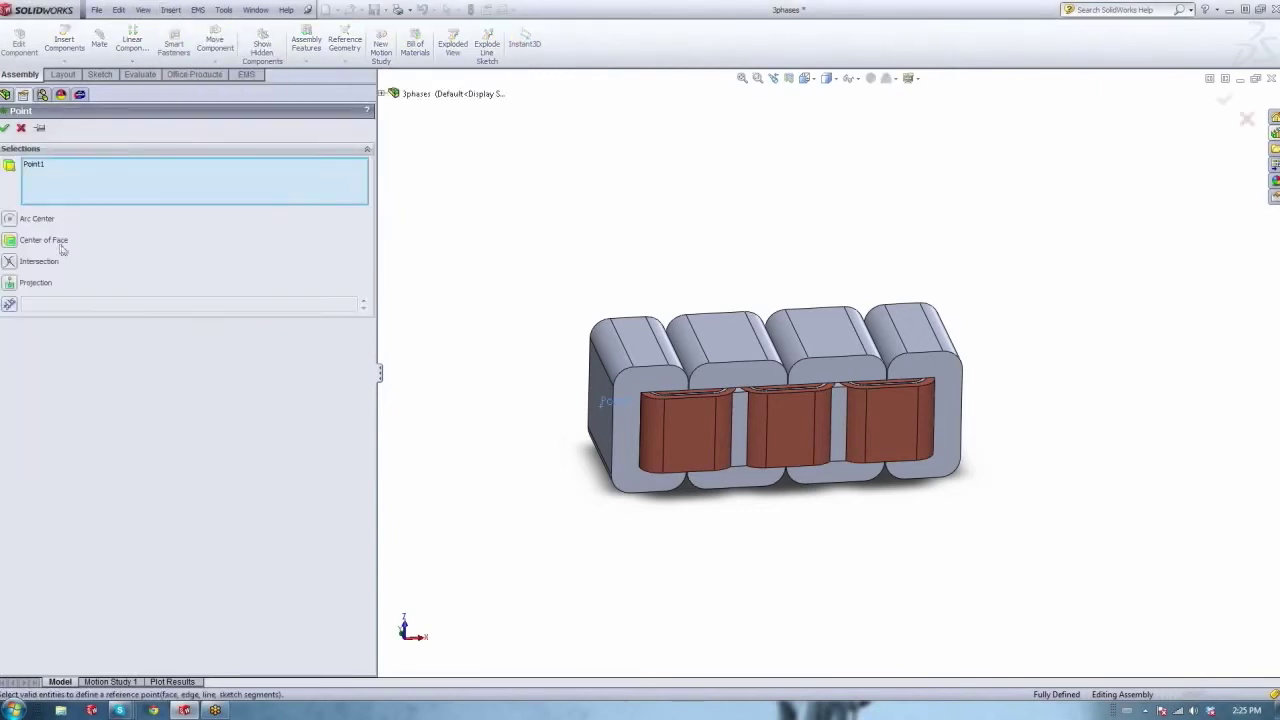
pyautogui.rightClick(45, 182)
pyautogui.click(80, 188)
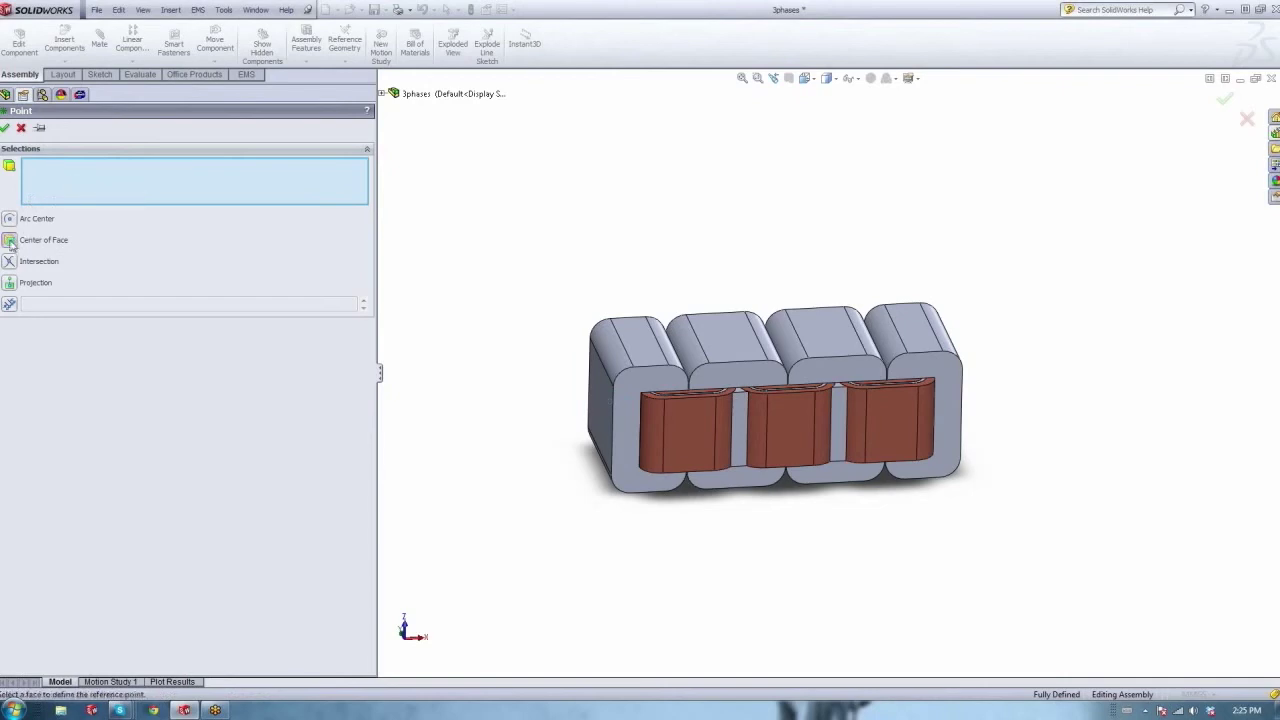
pyautogui.moveTo(557, 380); pyautogui.dragTo(613, 380, button='middle')
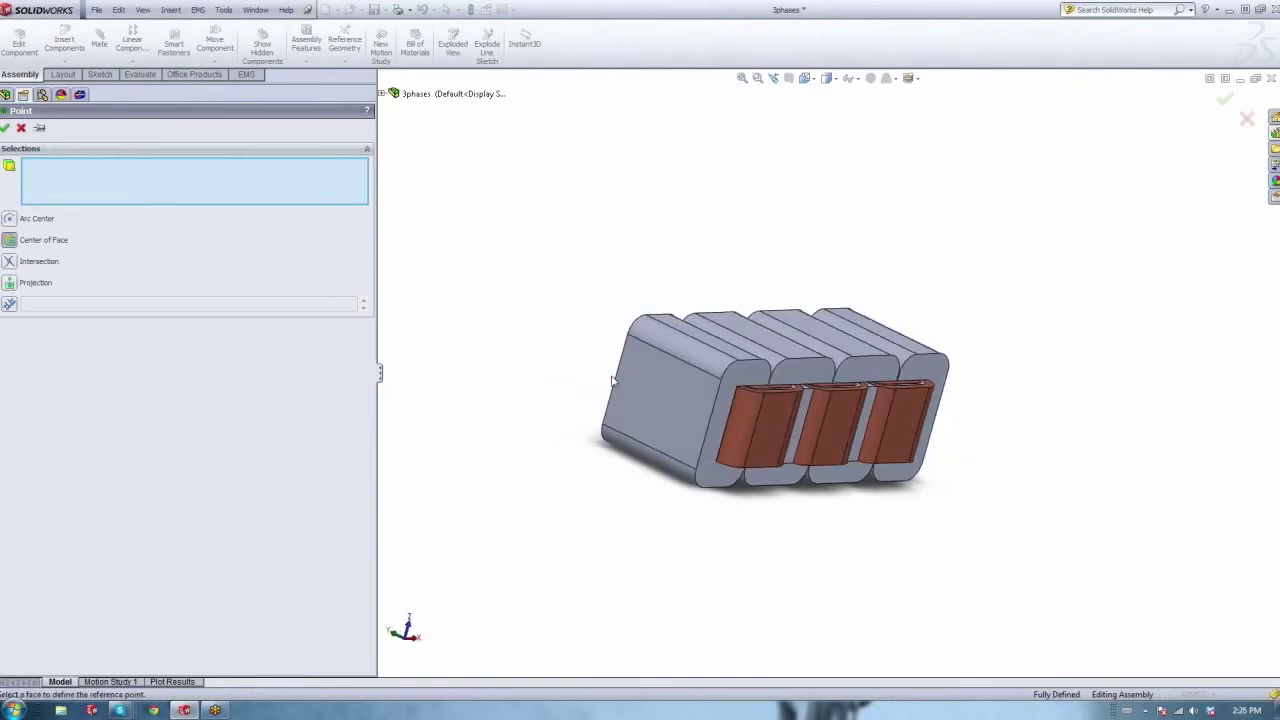
pyautogui.click(665, 403)
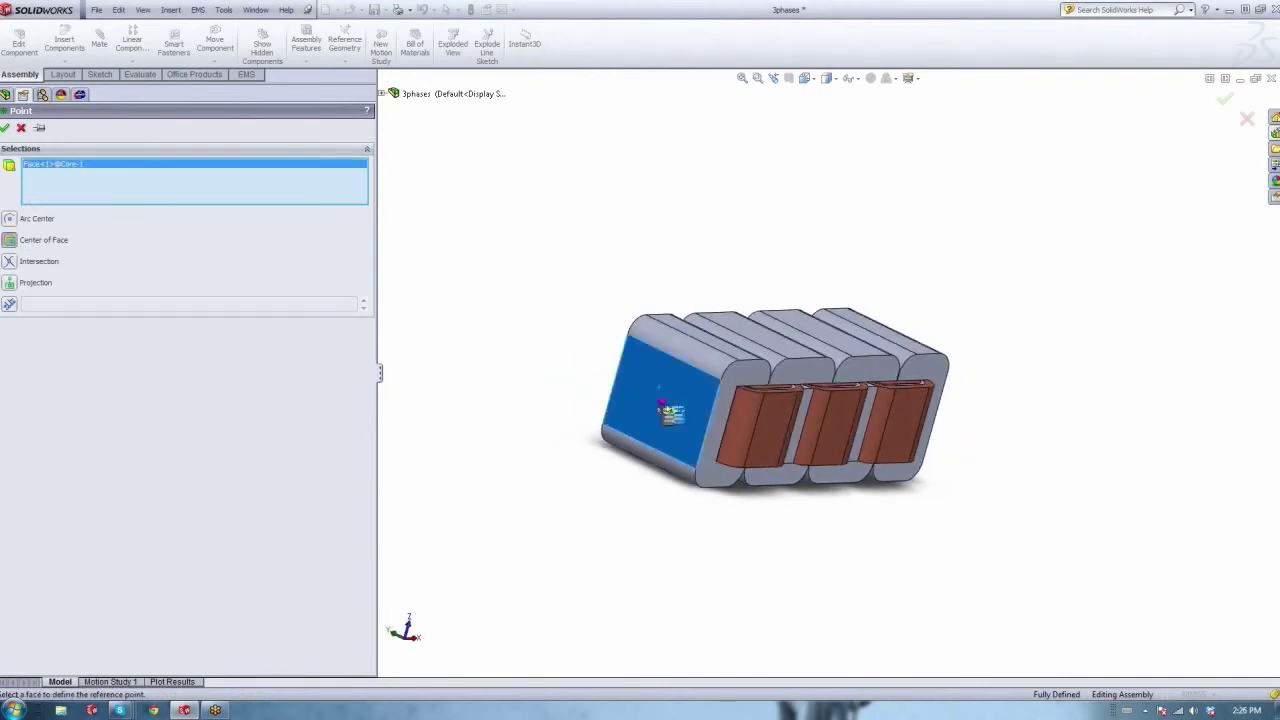
pyautogui.click(5, 130)
# Create reference point Point4 at the centre of the core's right end face.
pyautogui.moveTo(846, 366); pyautogui.dragTo(540, 315, button='middle')
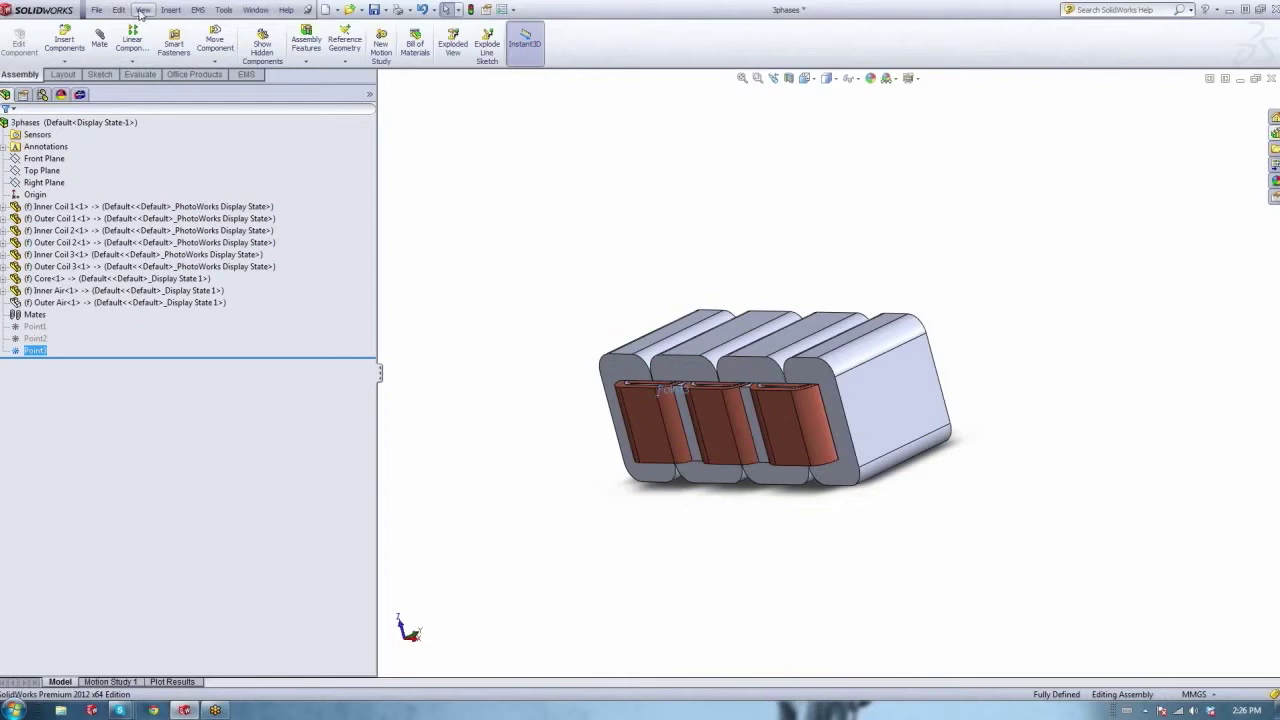
pyautogui.click(170, 10)
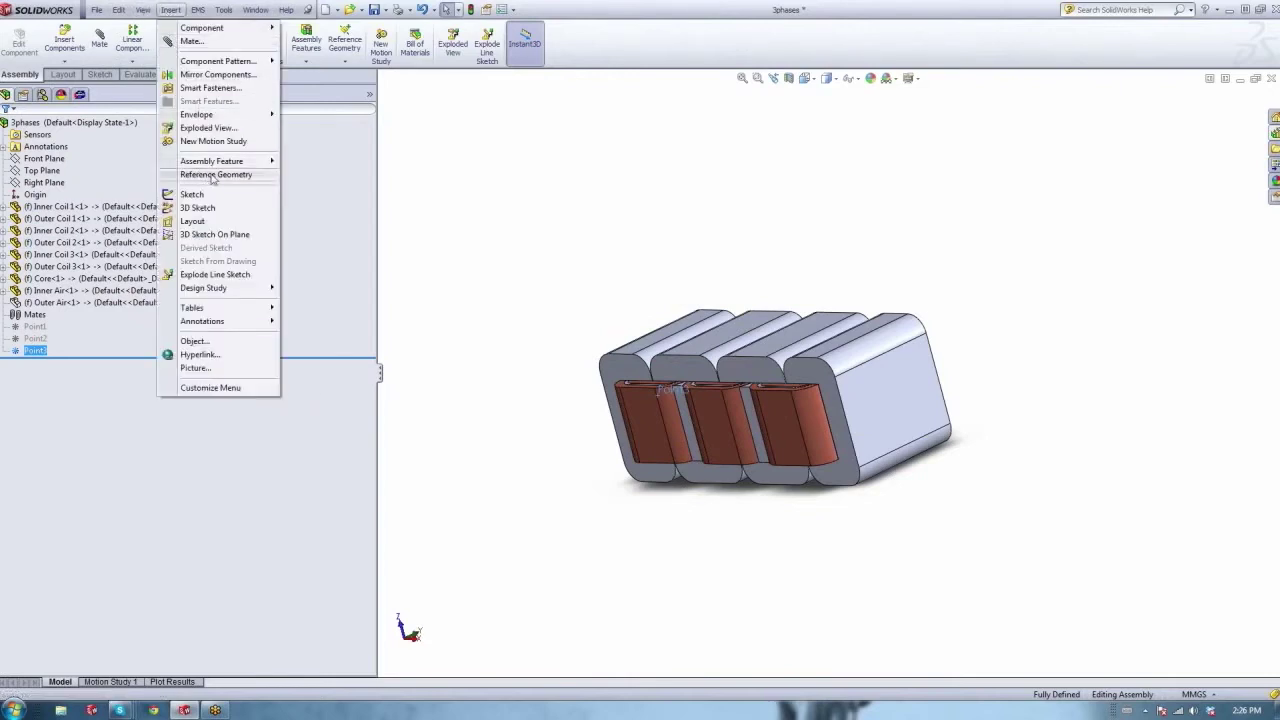
pyautogui.moveTo(208, 177)
pyautogui.click(325, 221)
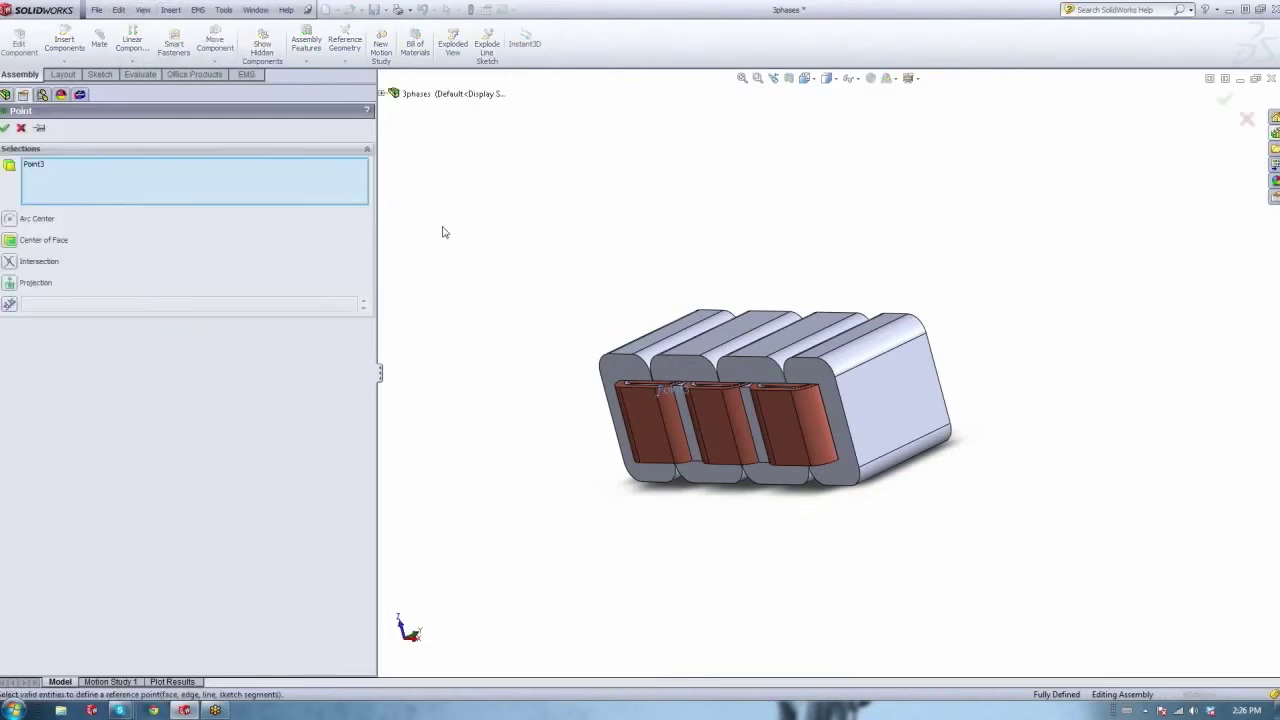
pyautogui.rightClick(62, 180)
pyautogui.click(70, 183)
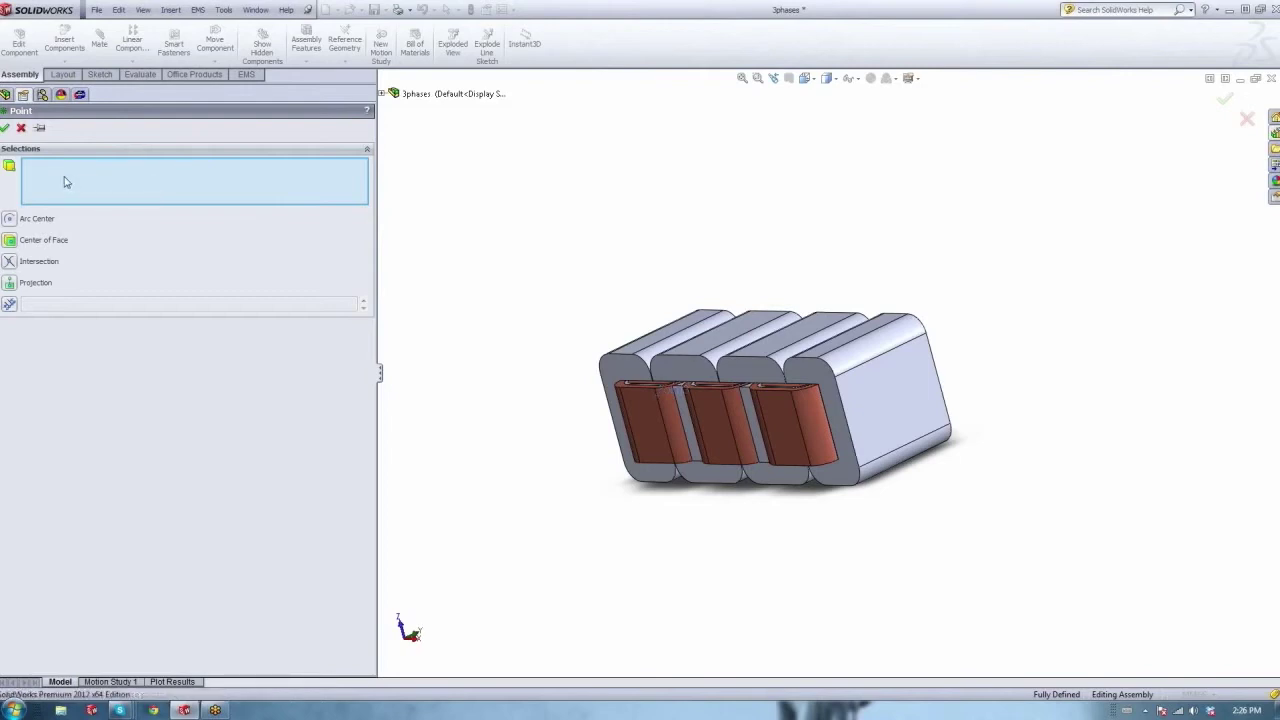
pyautogui.click(892, 398)
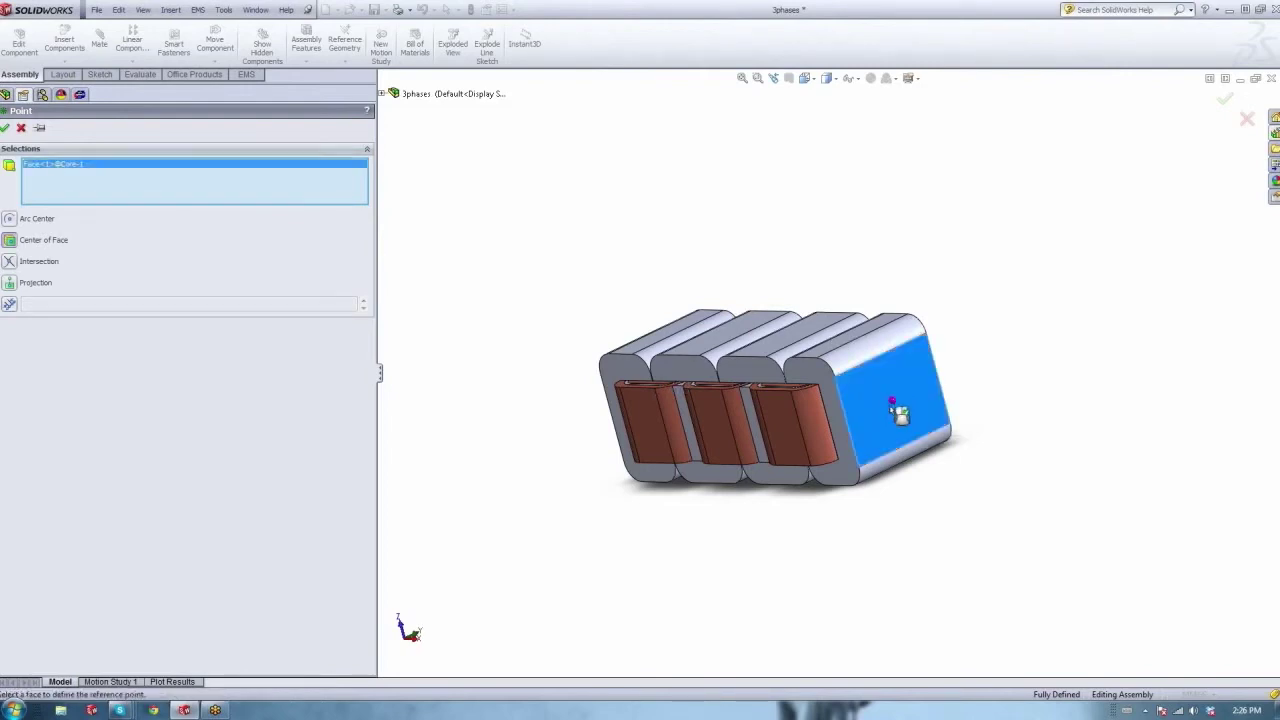
pyautogui.moveTo(728, 396)
pyautogui.mouseDown(button='middle')
pyautogui.moveTo(830, 392)
pyautogui.moveTo(727, 372)
pyautogui.moveTo(745, 383)
pyautogui.mouseUp(button='middle')
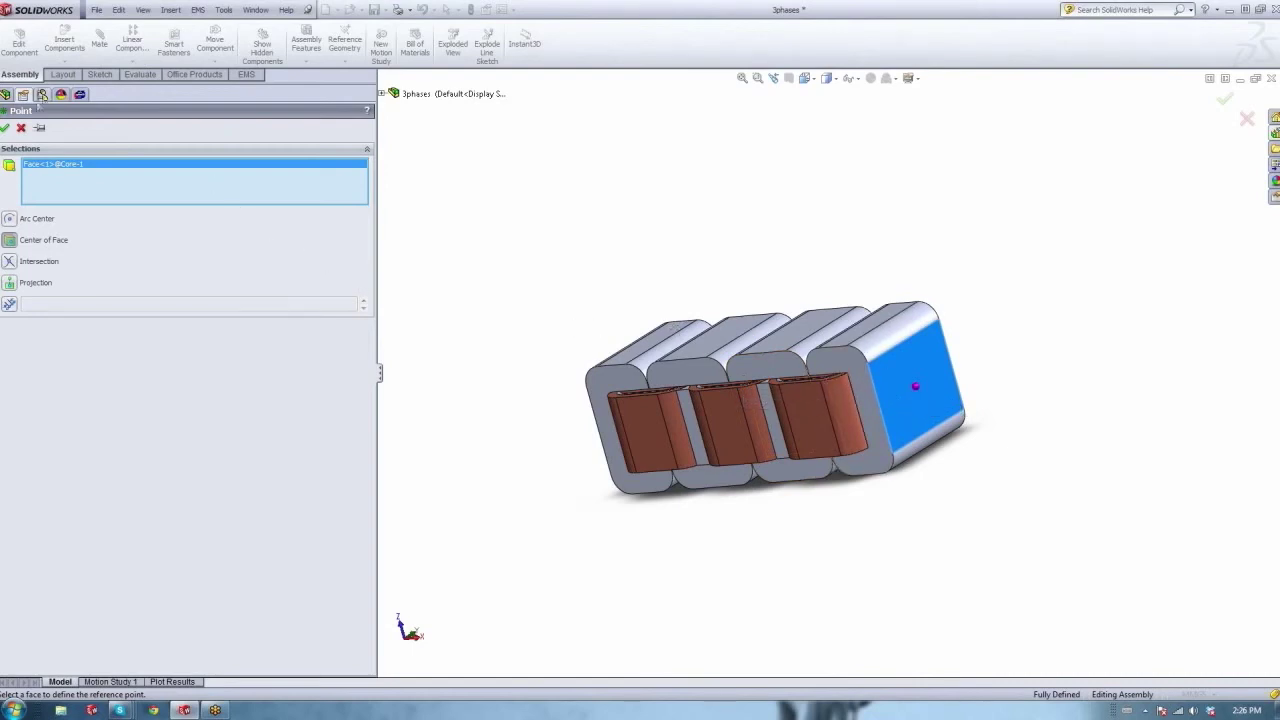
pyautogui.click(5, 130)
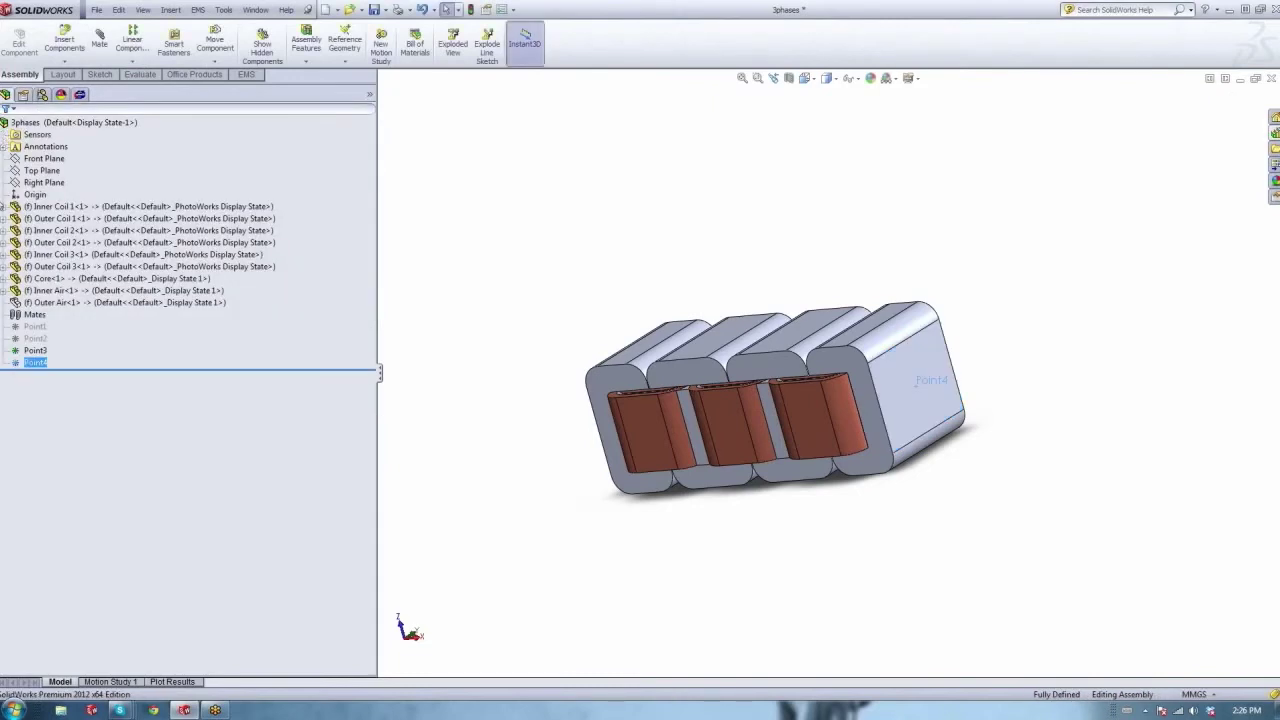
pyautogui.click(80, 94)
# Create a 2D flux density Magnitude plot from Point3 to Point4 with 200 points at 0° phase.
pyautogui.rightClick(58, 228)
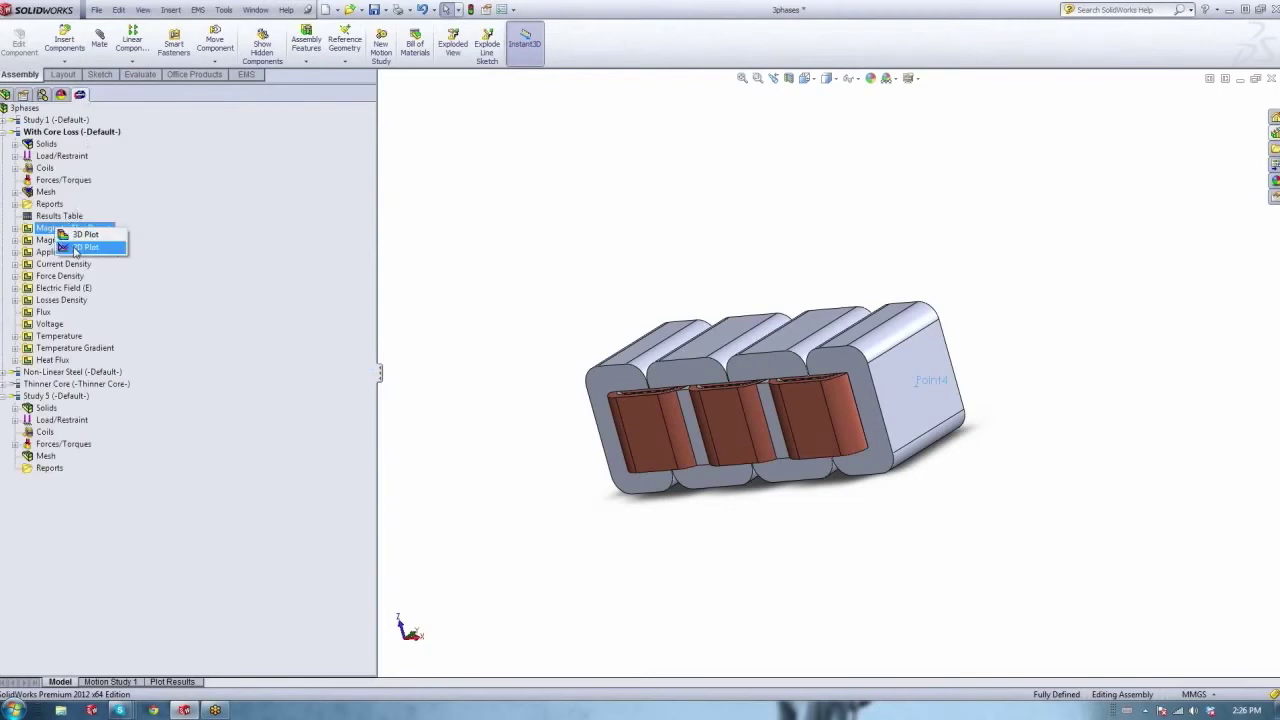
pyautogui.click(76, 253)
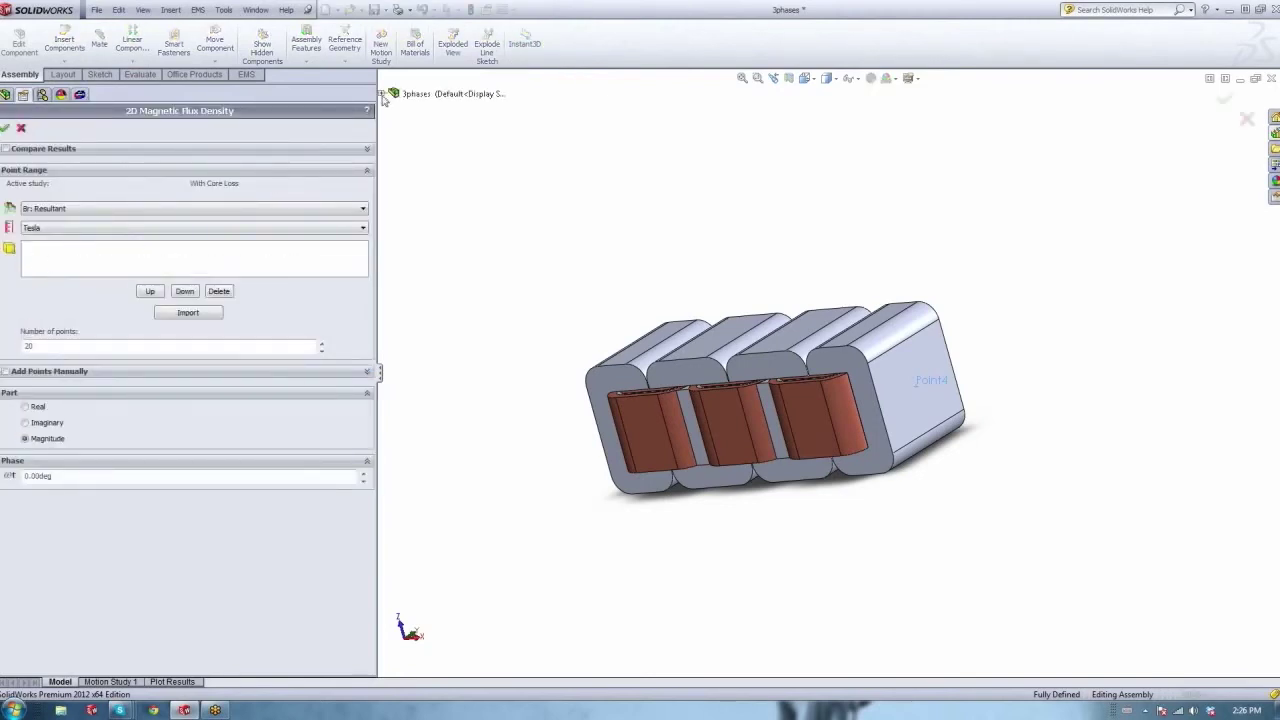
pyautogui.click(381, 93)
pyautogui.click(426, 322)
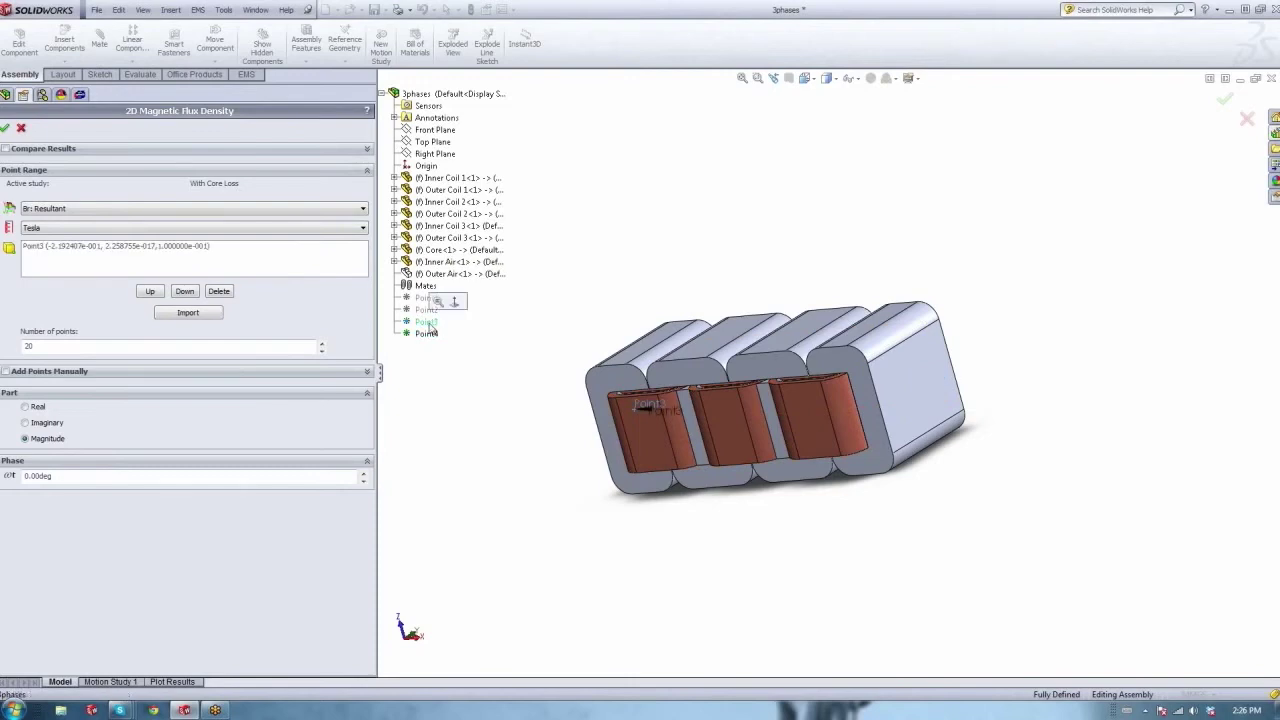
pyautogui.click(426, 335)
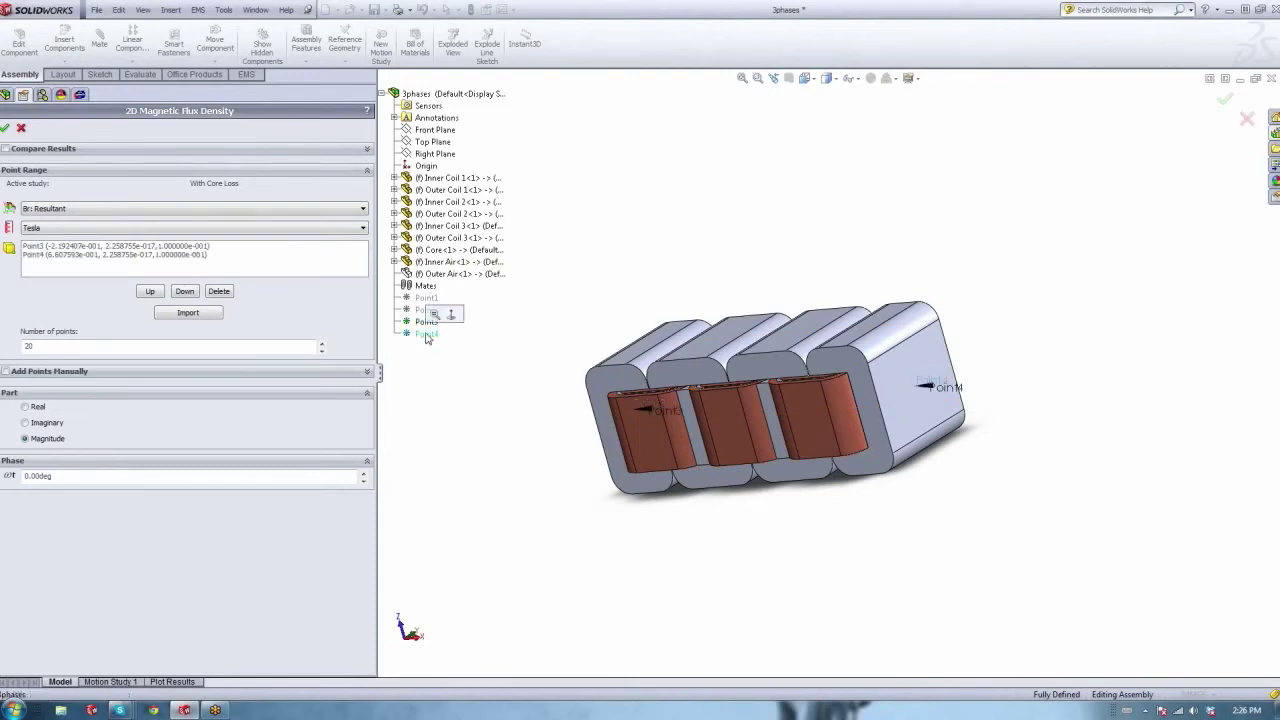
pyautogui.moveTo(760, 420); pyautogui.dragTo(642, 417, button='middle')
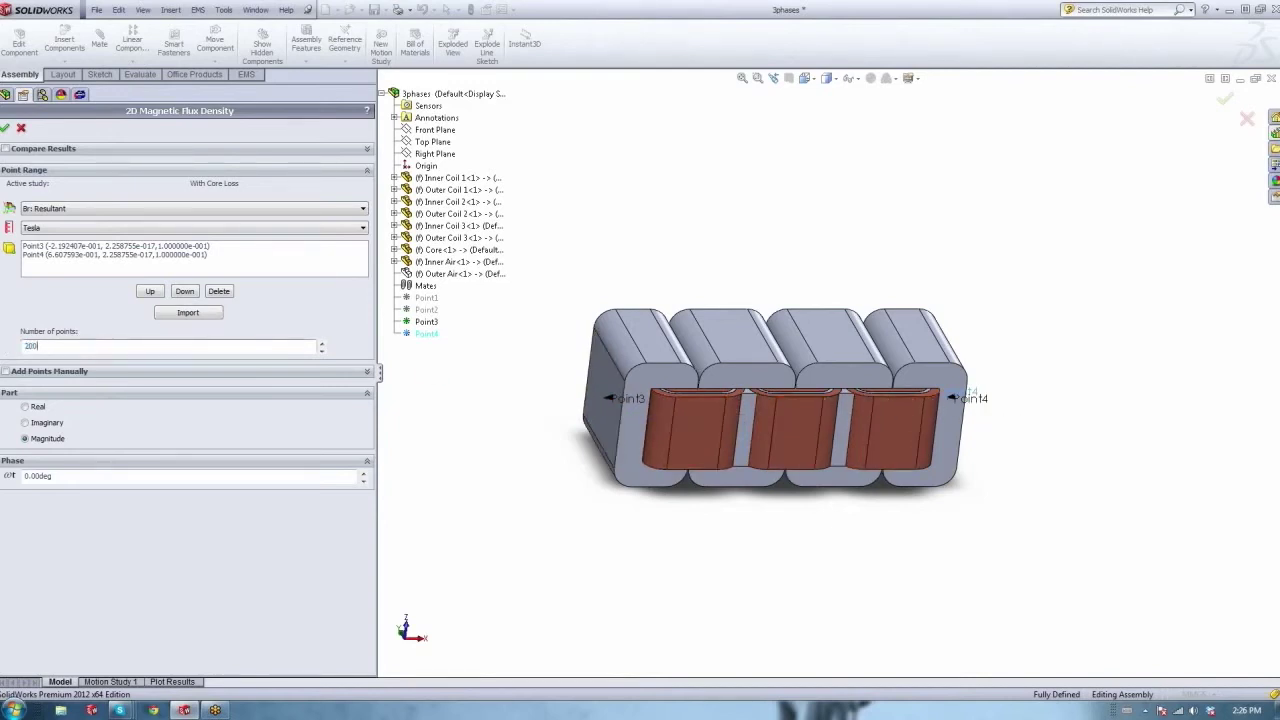
pyautogui.click(26, 407)
pyautogui.click(25, 439)
pyautogui.moveTo(67, 479); pyautogui.dragTo(31, 479)
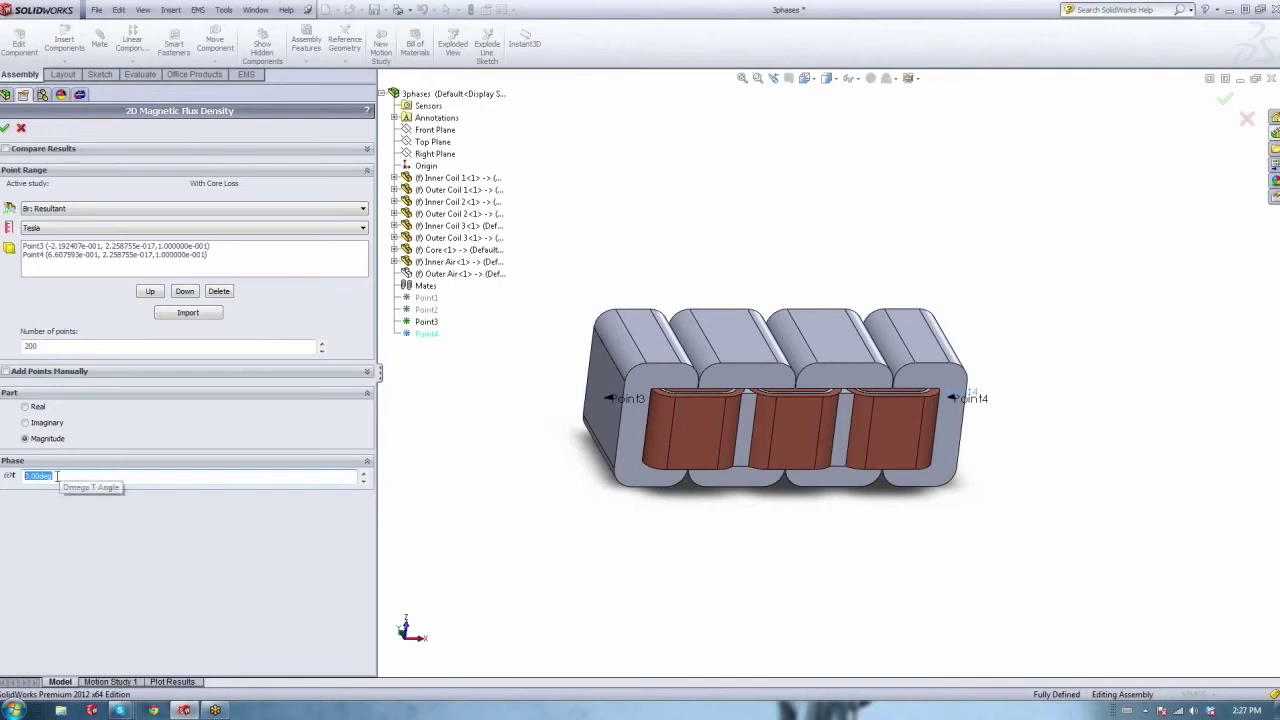
pyautogui.click(36, 145)
pyautogui.click(5, 128)
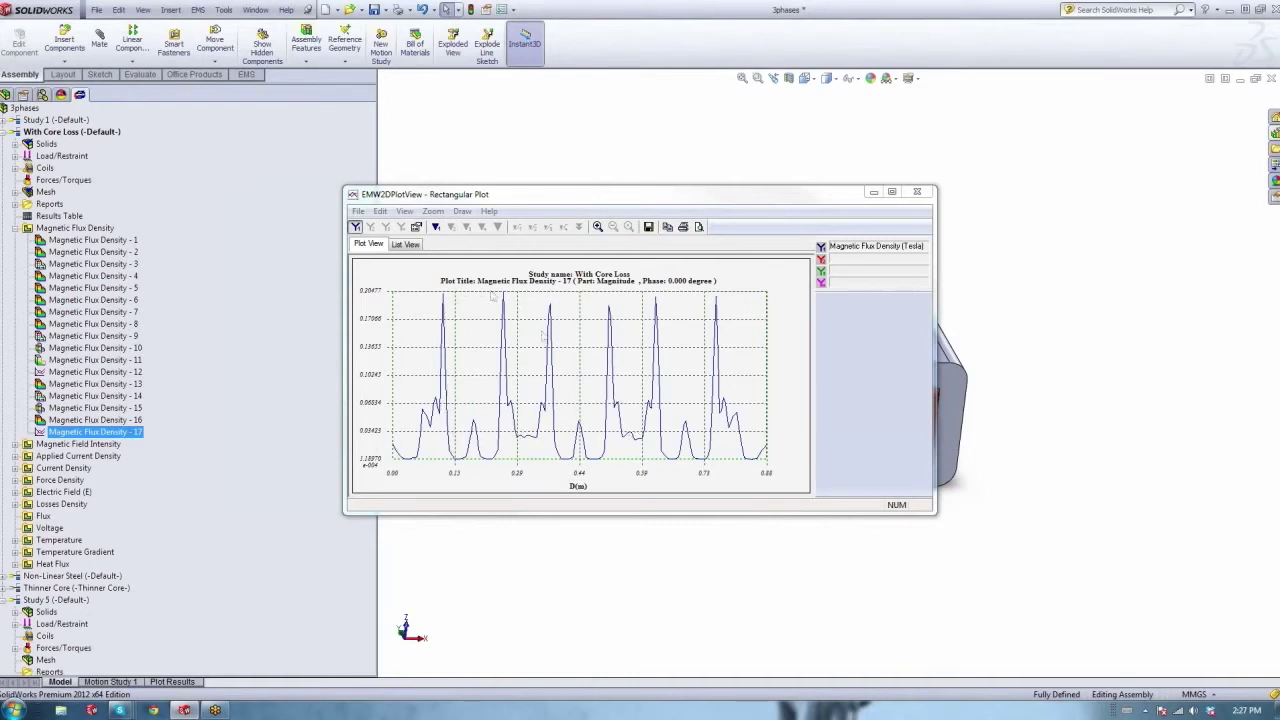
# Review the line graph's values as a table, close it, and edit Magnetic Flux Density - 17's definition.
pyautogui.click(436, 228)
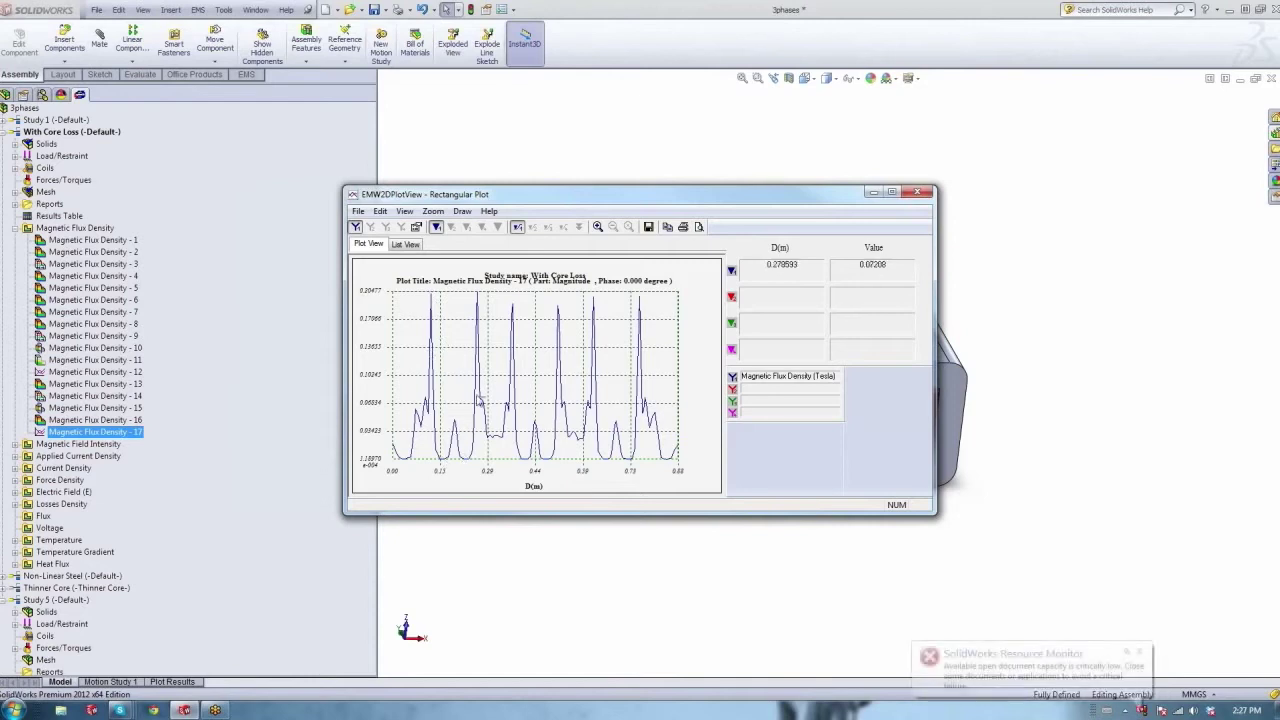
pyautogui.click(406, 246)
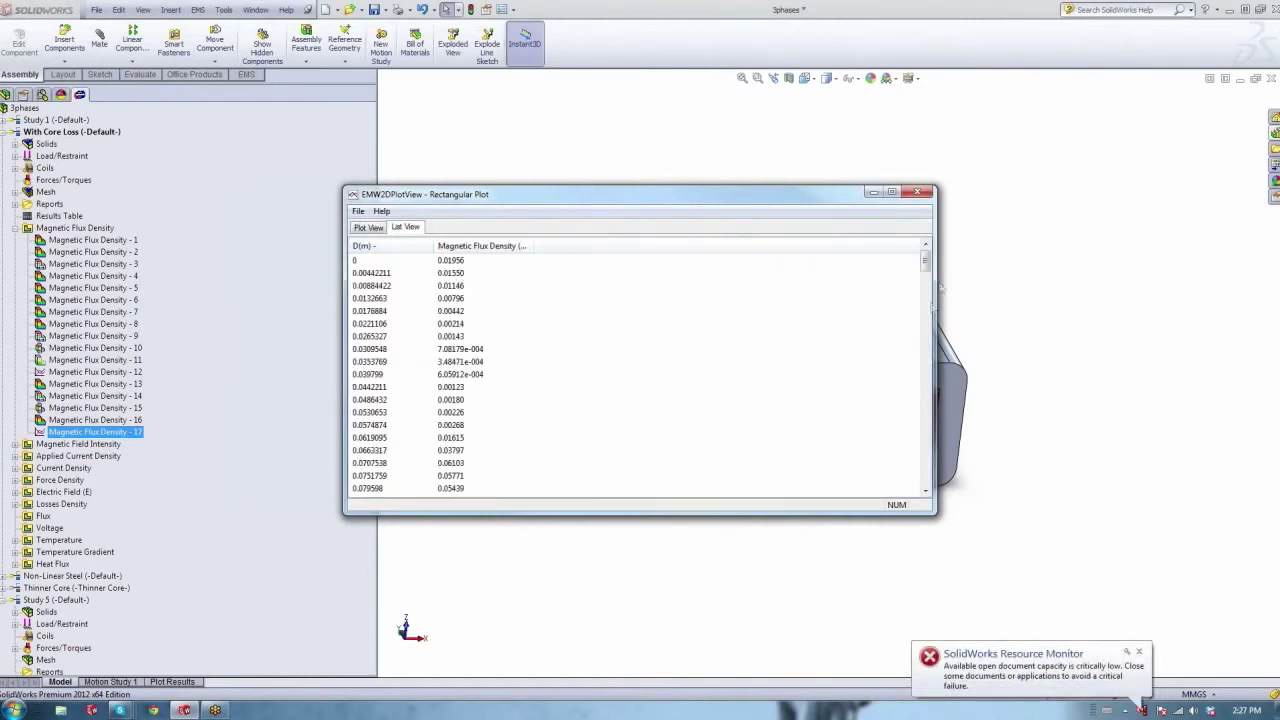
pyautogui.moveTo(926, 264)
pyautogui.mouseDown()
pyautogui.moveTo(930, 470)
pyautogui.moveTo(930, 260)
pyautogui.mouseUp()
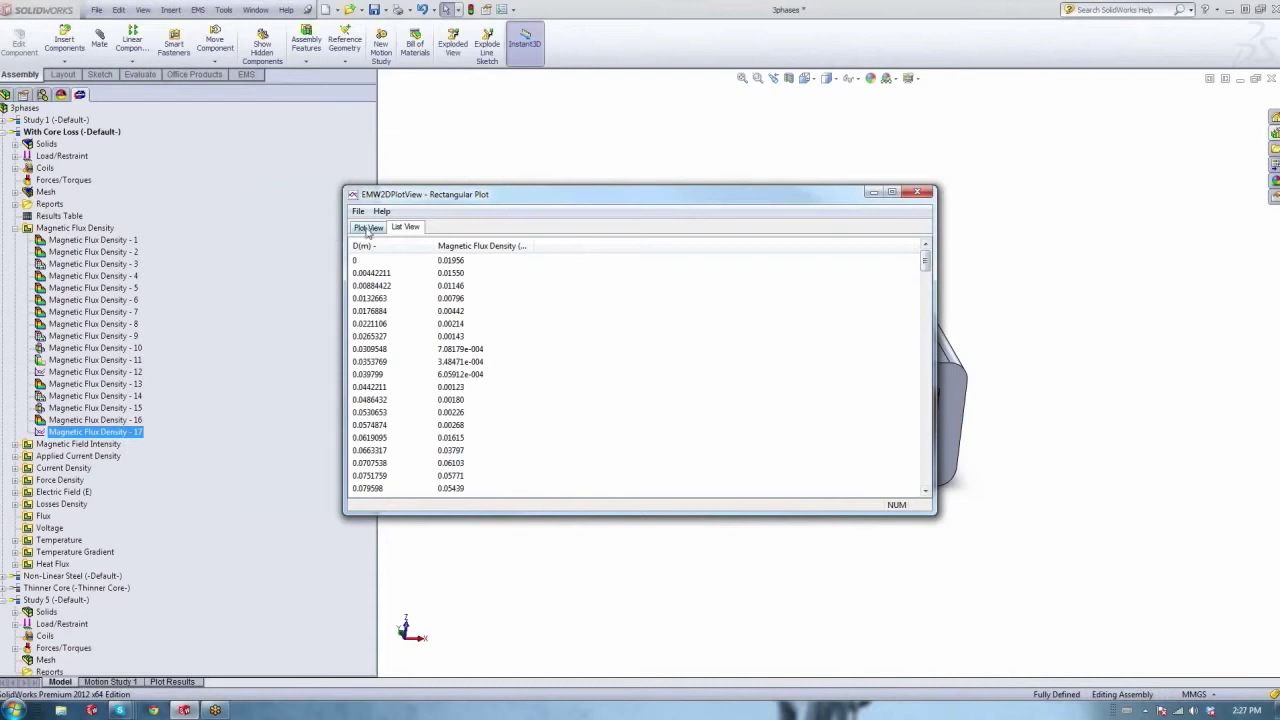
pyautogui.click(368, 228)
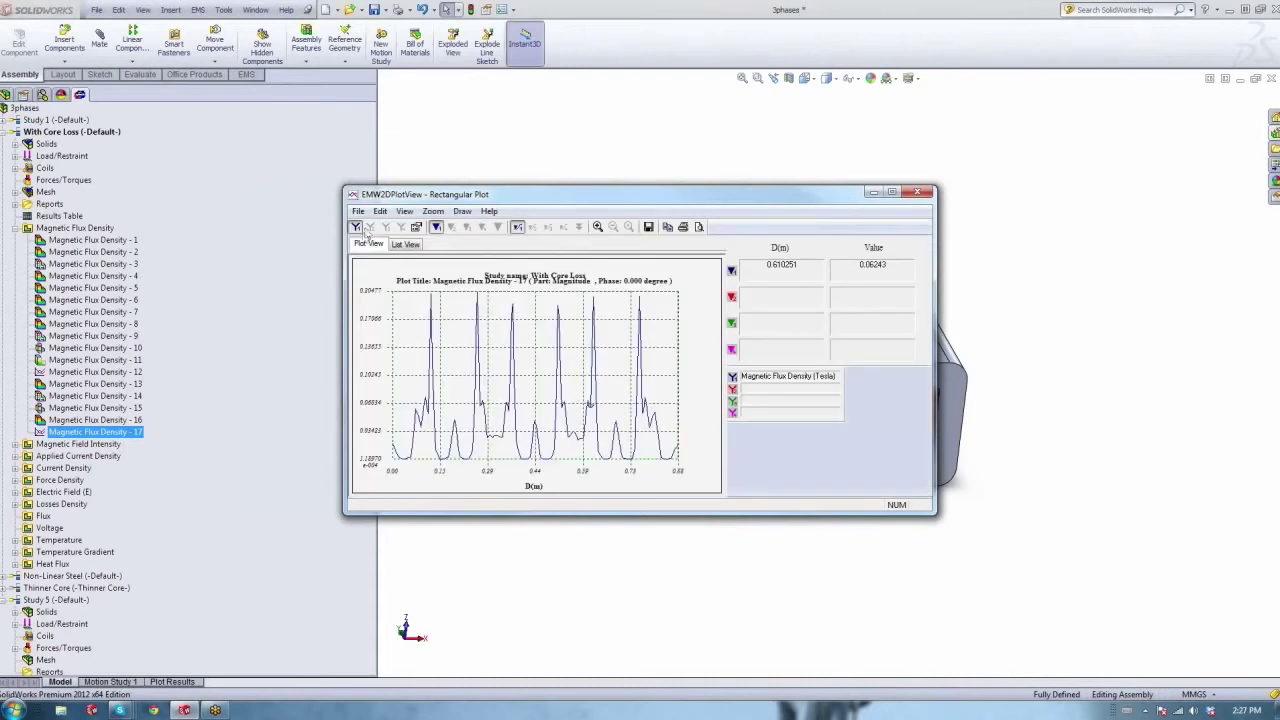
pyautogui.click(927, 196)
pyautogui.rightClick(68, 440)
pyautogui.click(98, 460)
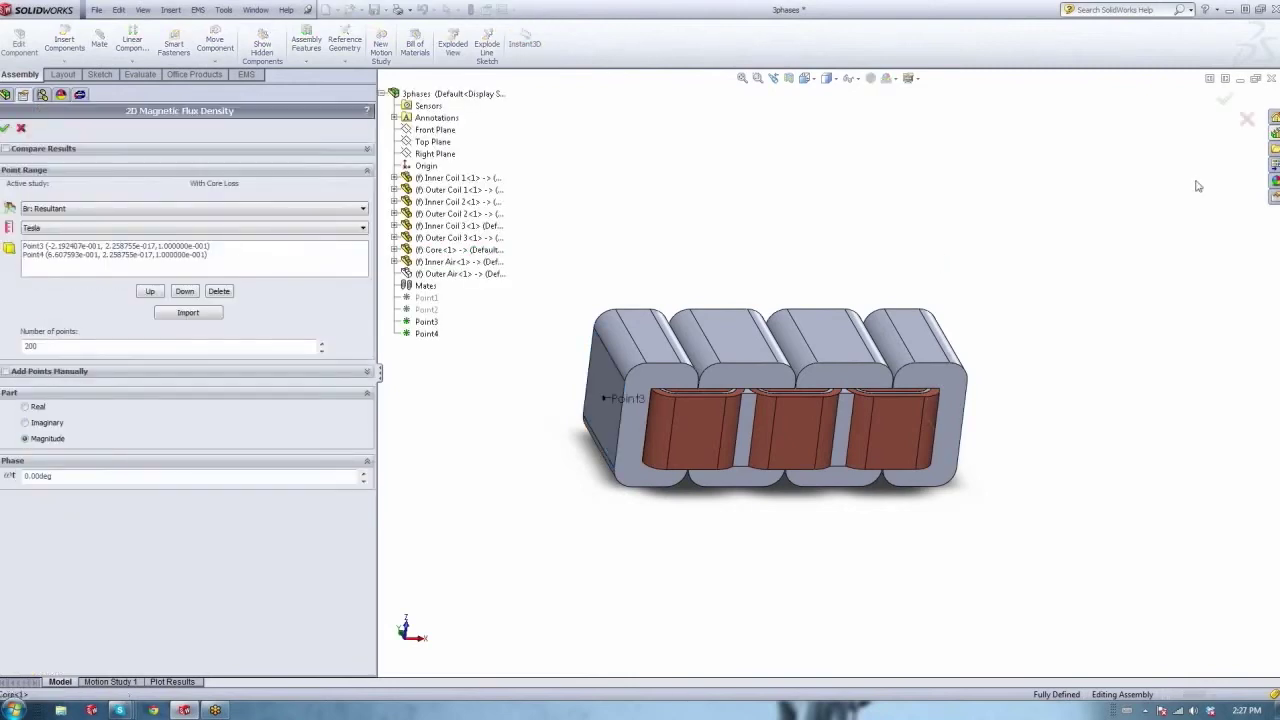
# Set Magnetic Flux Density - 17 to the Real part at 240° phase and close its graph.
pyautogui.moveTo(55, 478); pyautogui.dragTo(4, 477)
pyautogui.write('24')
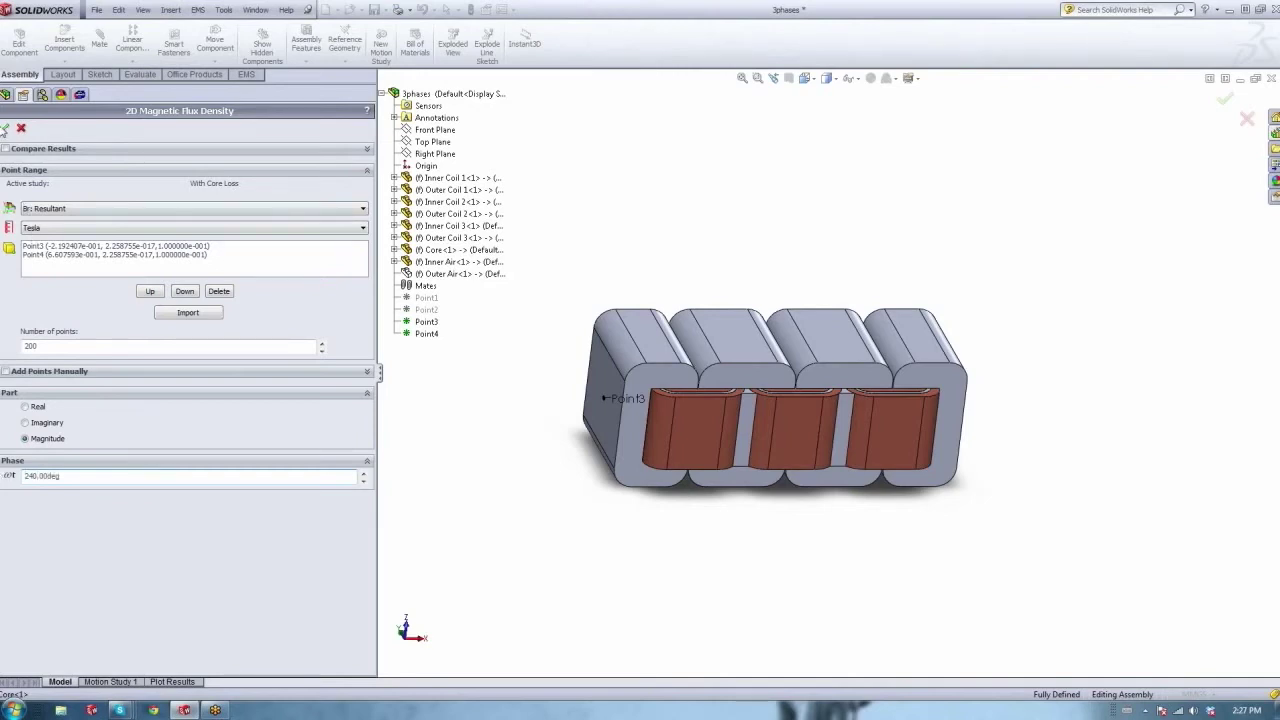
pyautogui.click(26, 408)
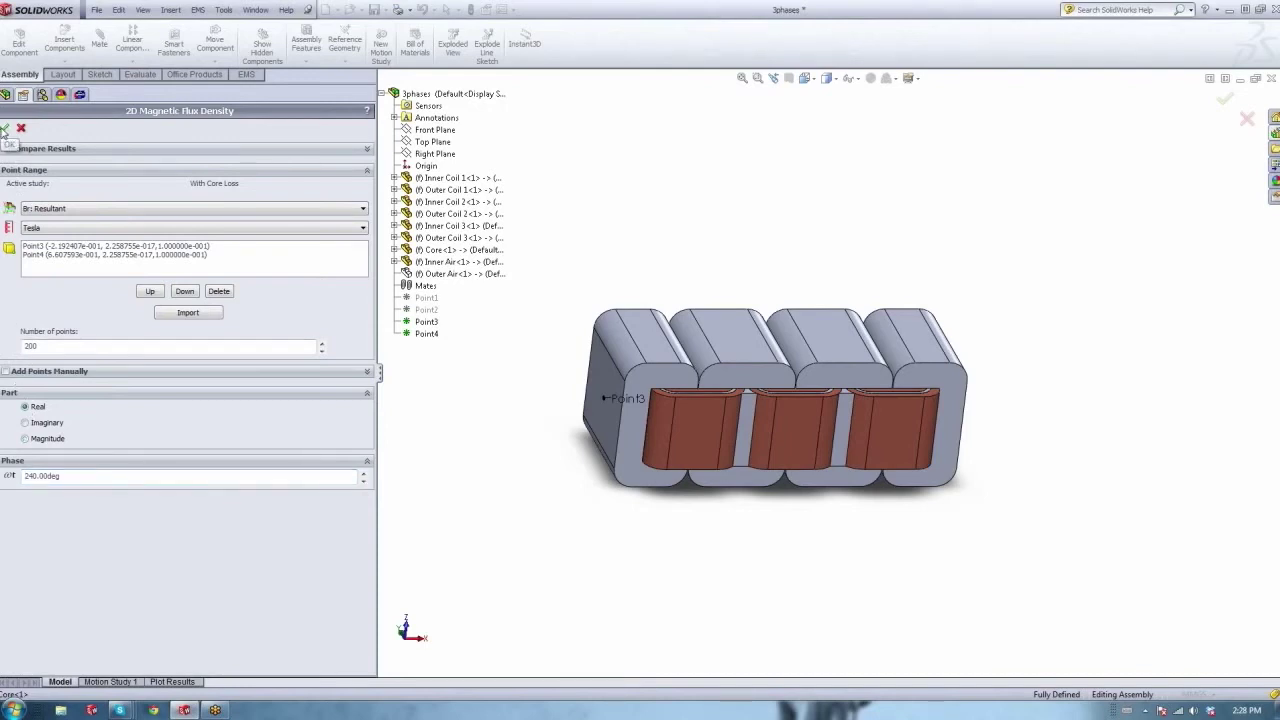
pyautogui.click(5, 128)
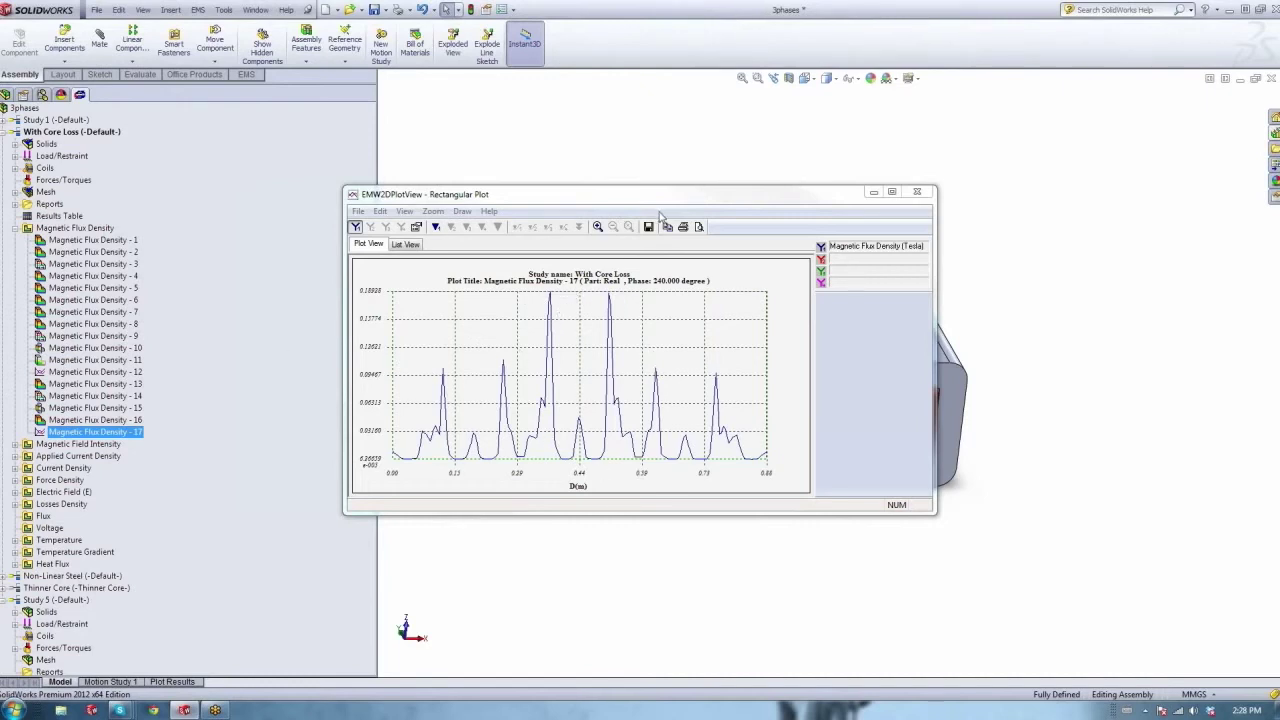
pyautogui.click(913, 192)
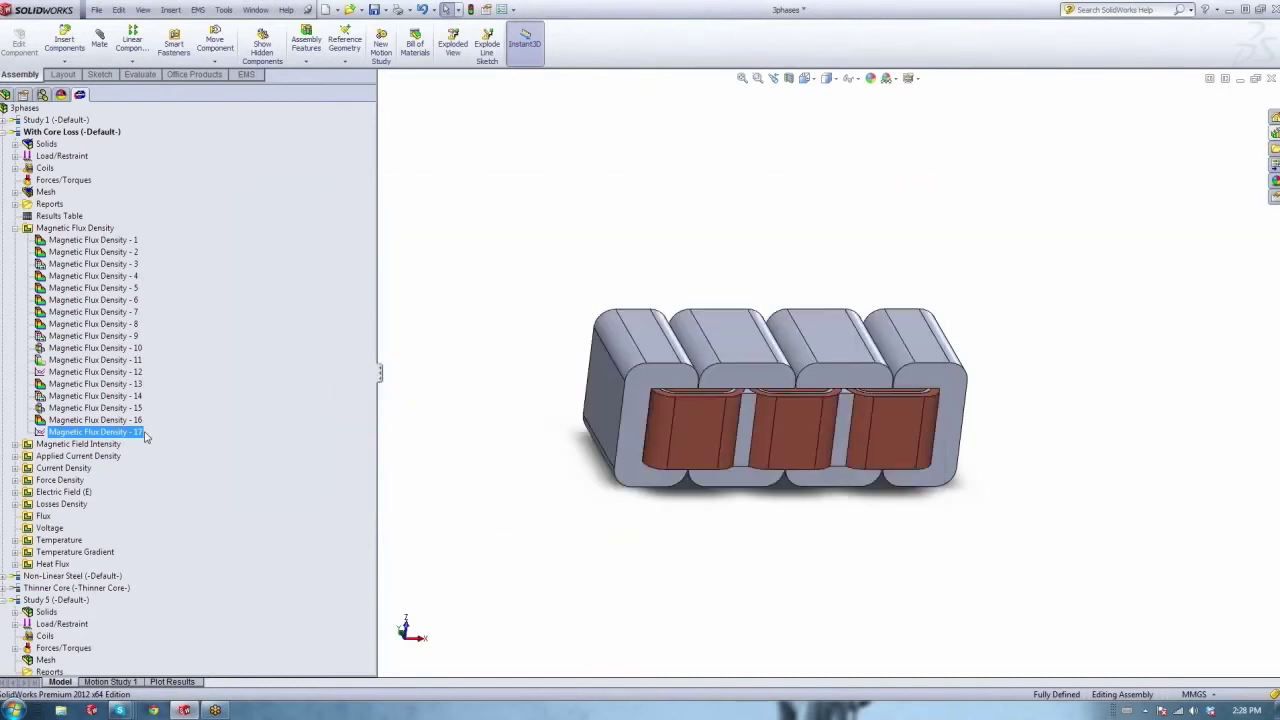
# Change Magnetic Flux Density - 17 back to 0° phase, close its graph, and collapse the folder.
pyautogui.rightClick(86, 434)
pyautogui.click(131, 459)
pyautogui.doubleClick(69, 477)
pyautogui.write('0.00deg')
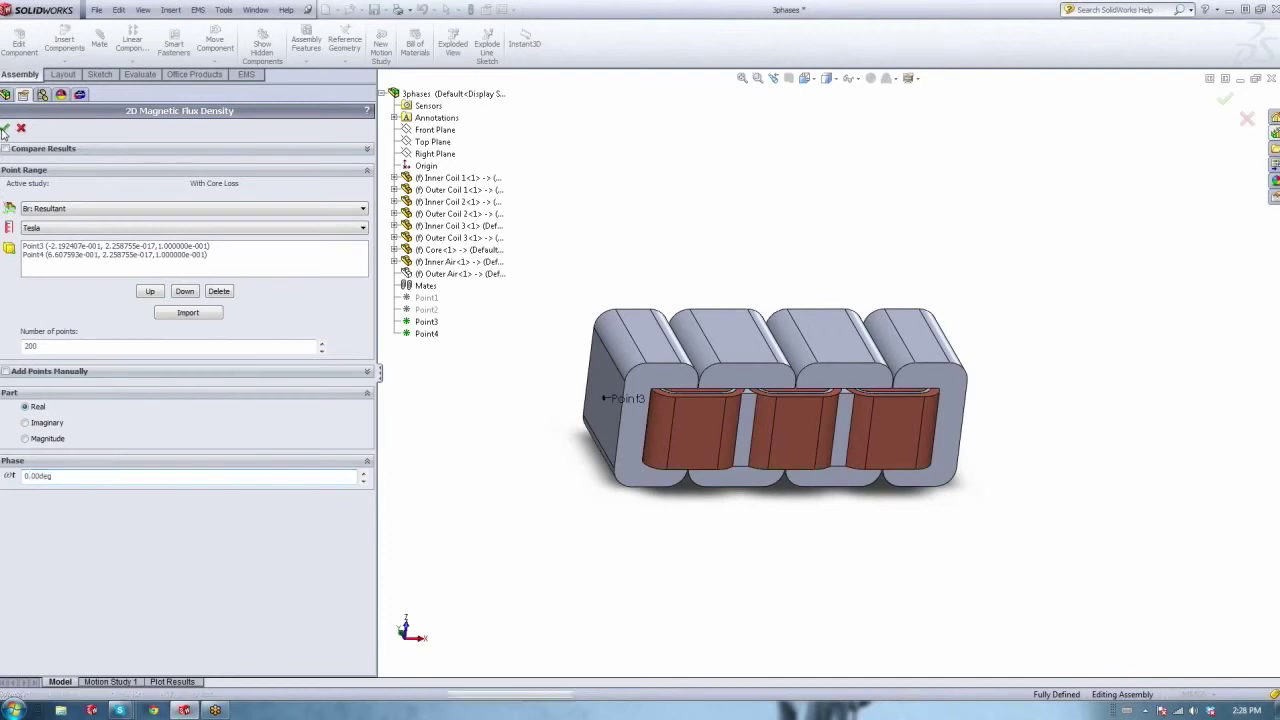
pyautogui.click(5, 127)
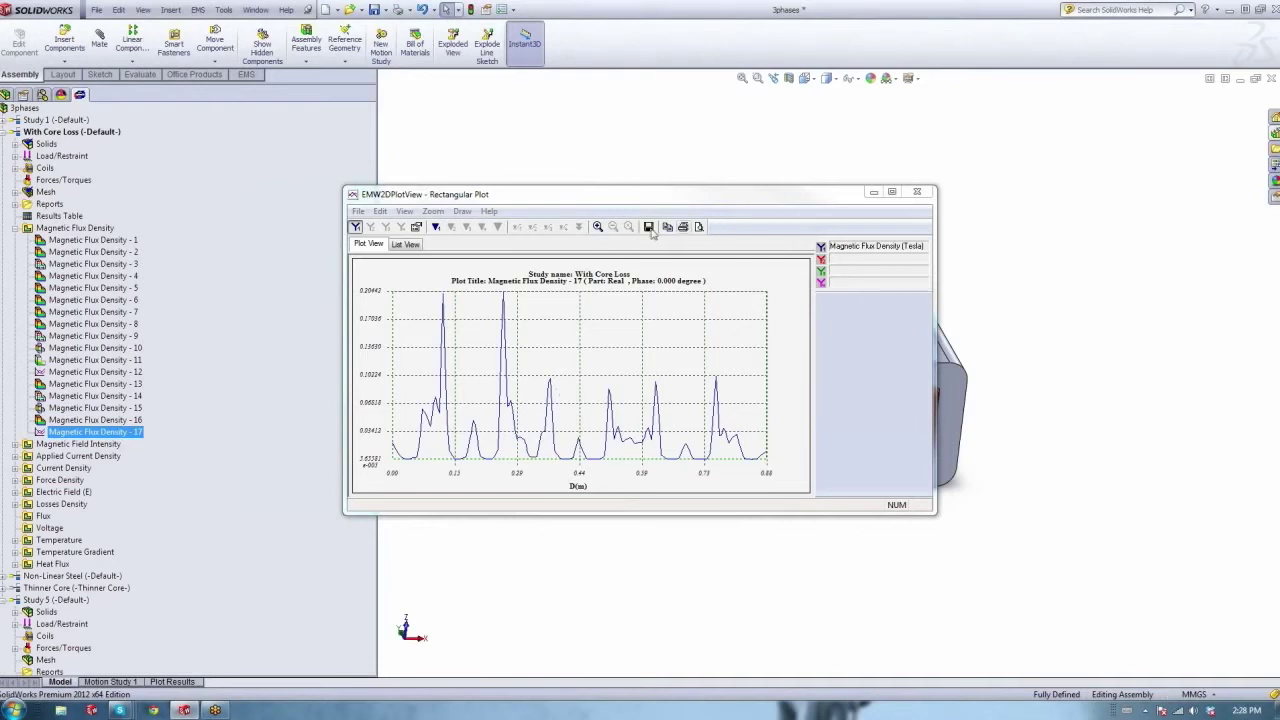
pyautogui.click(922, 194)
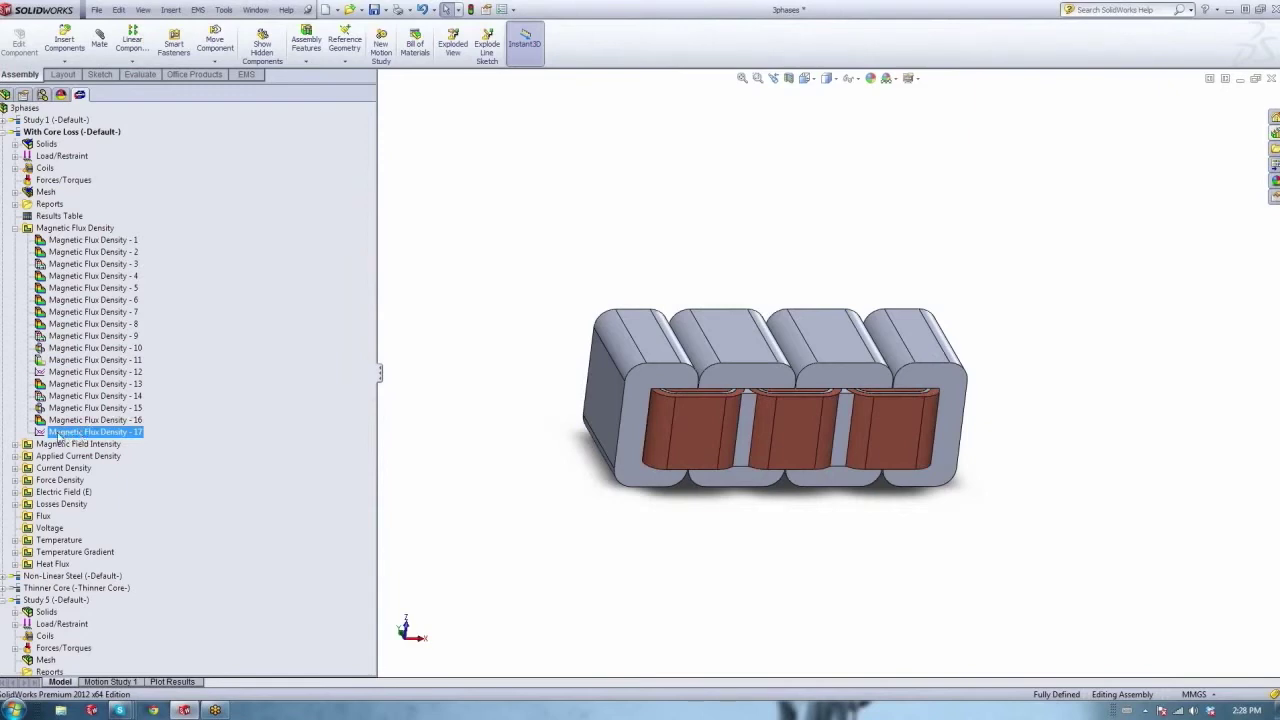
pyautogui.click(15, 229)
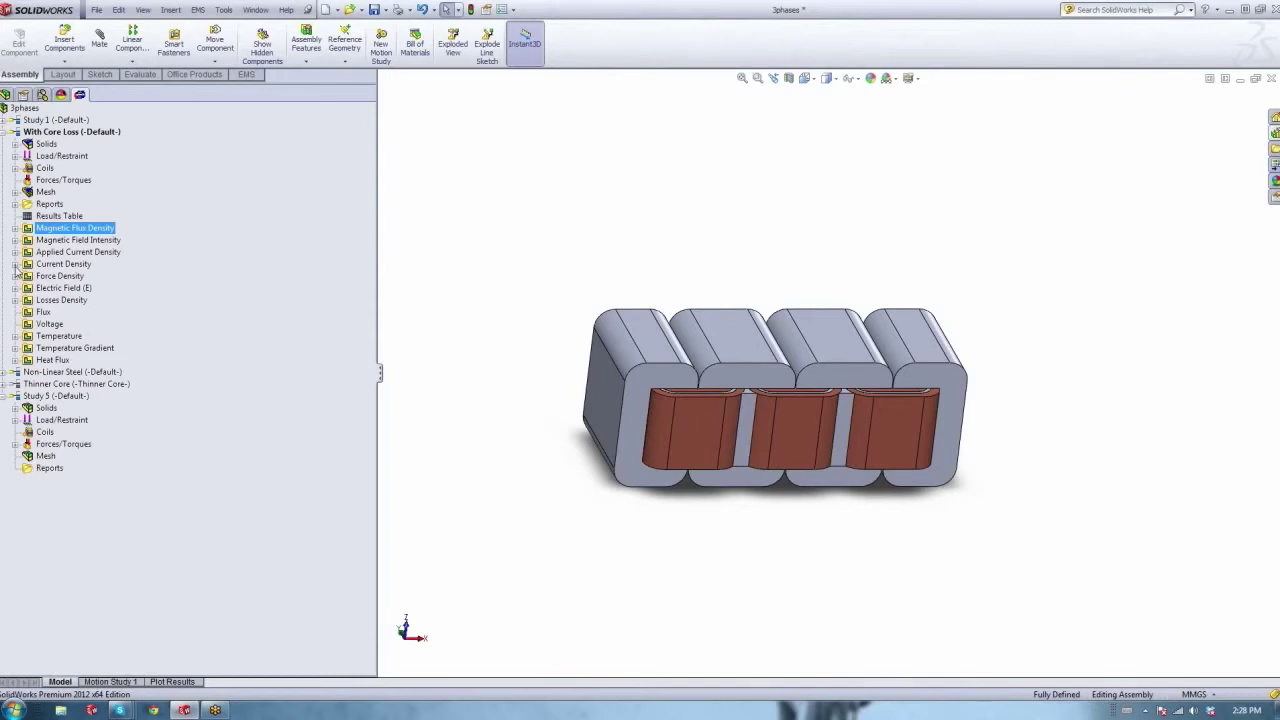
# Expand the Current Density results and show Current Density - 10 on the front-facing model.
pyautogui.click(15, 264)
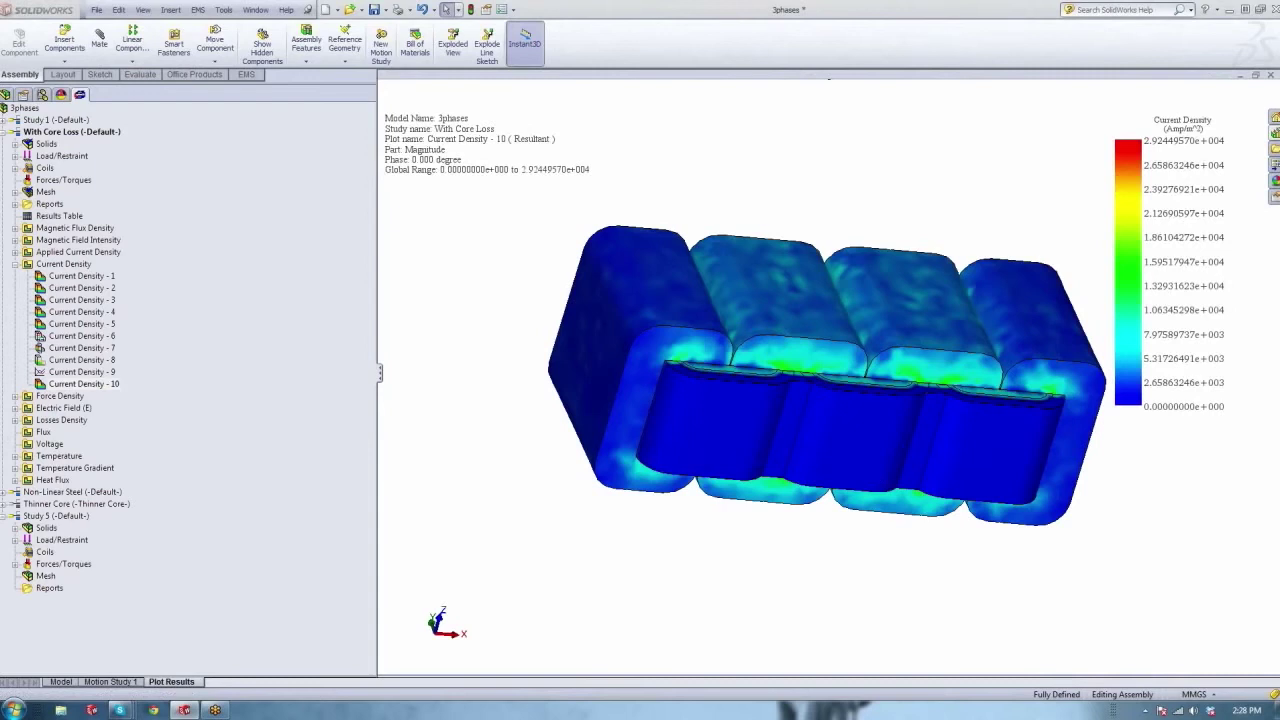
pyautogui.moveTo(754, 352); pyautogui.dragTo(683, 355, button='middle')
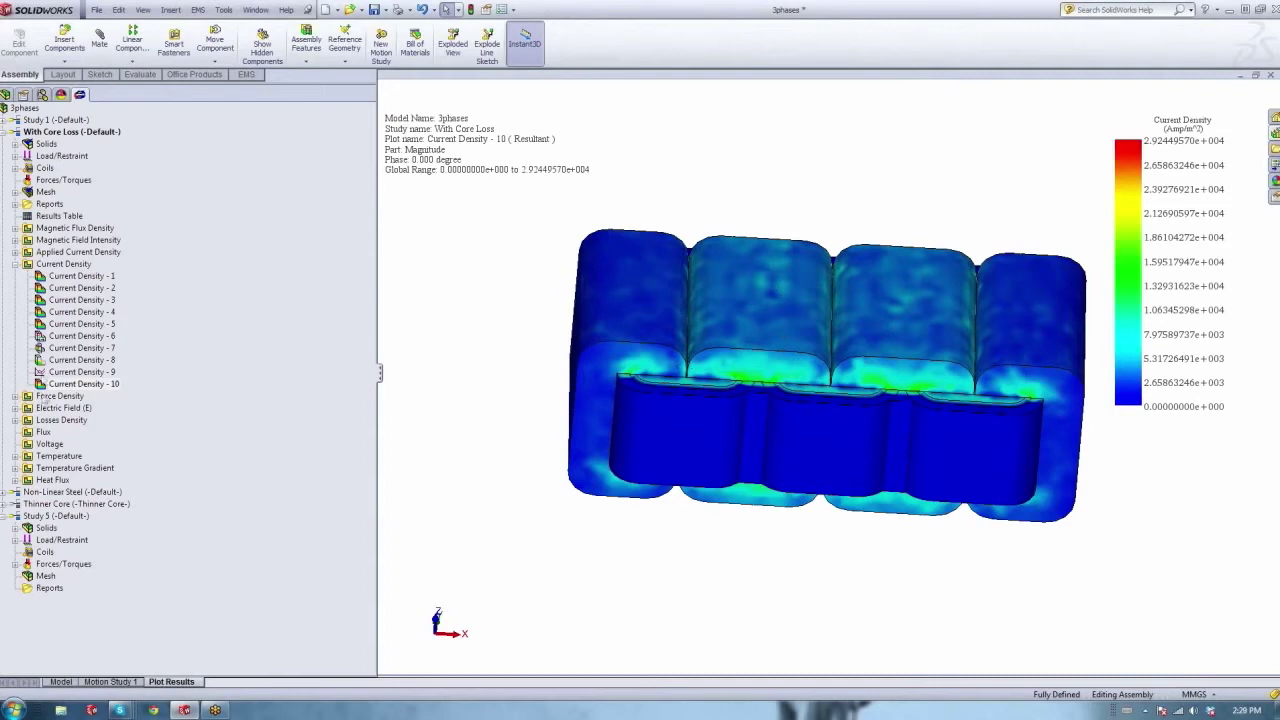
pyautogui.rightClick(63, 384)
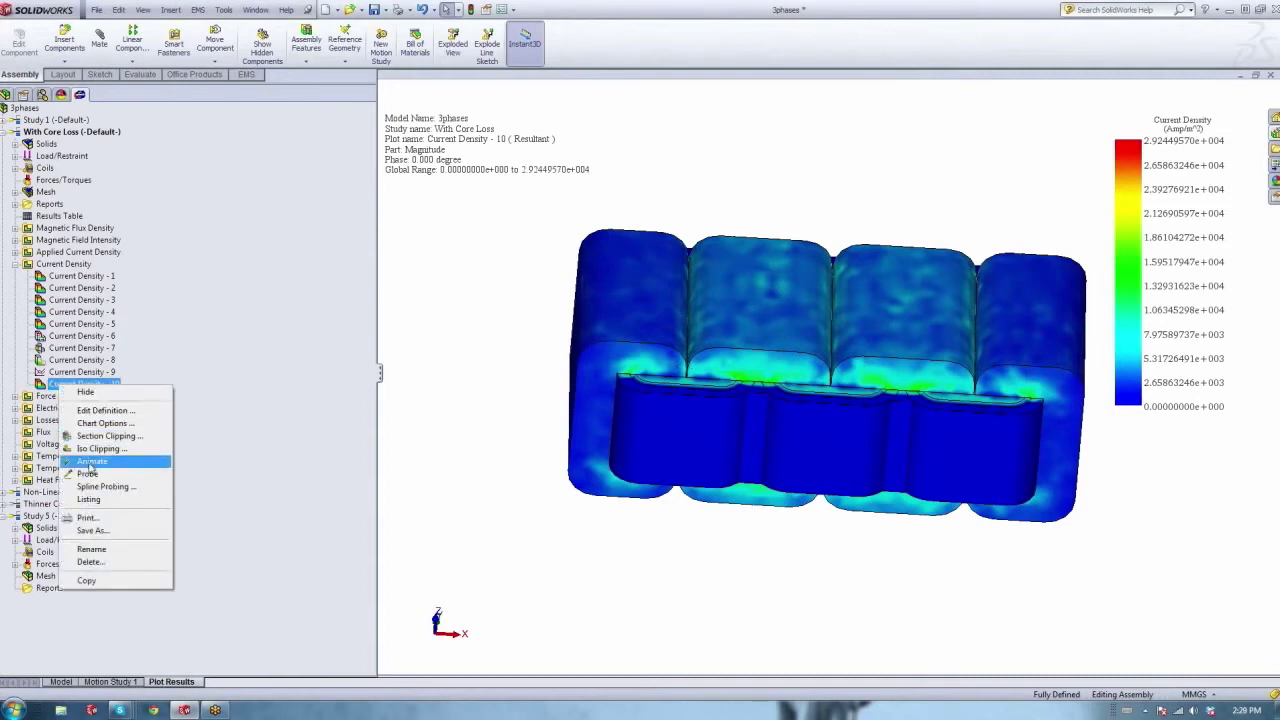
# Play the Current Density - 10 phase animation, close it, and reload the plot.
pyautogui.click(92, 461)
pyautogui.click(60, 252)
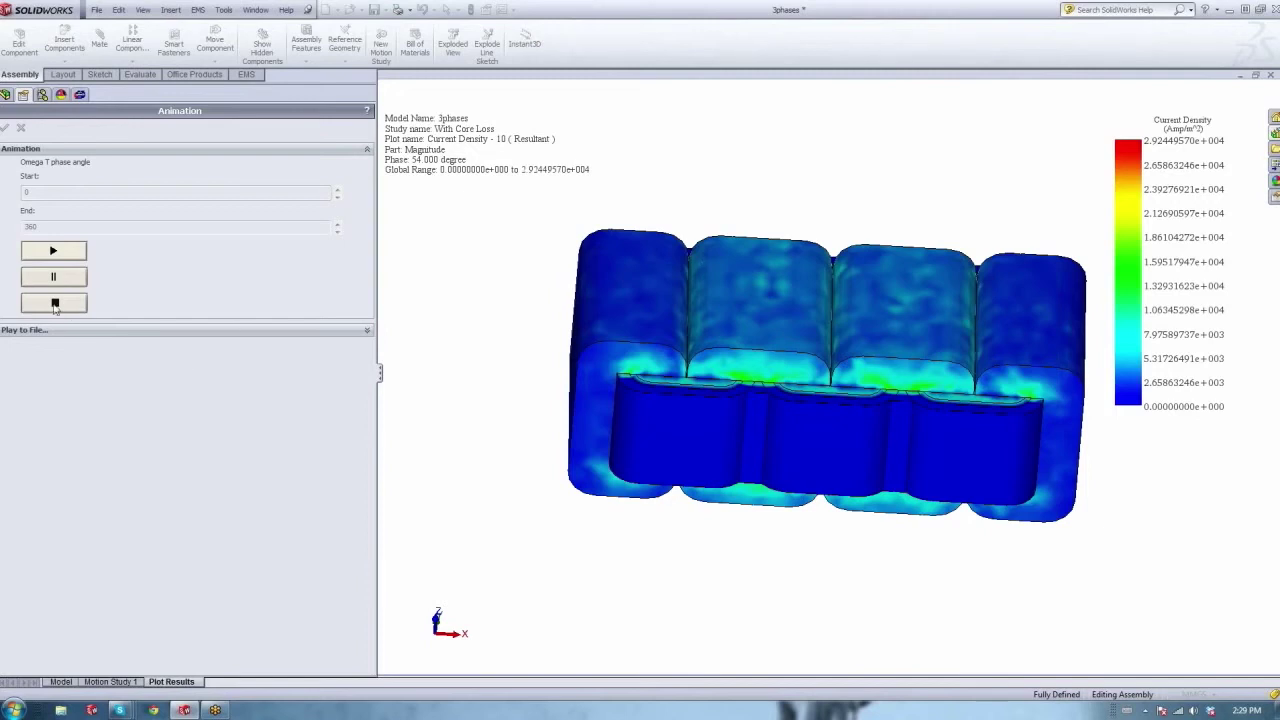
pyautogui.click(21, 131)
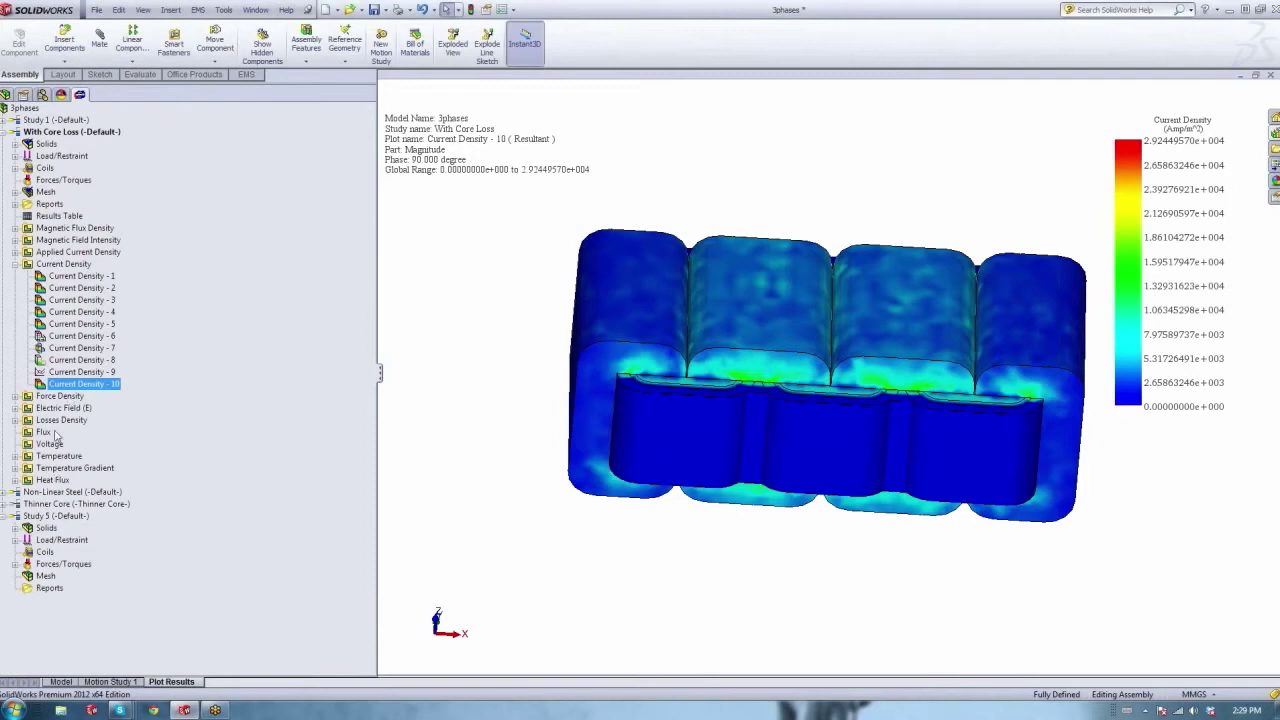
pyautogui.rightClick(62, 385)
pyautogui.click(72, 393)
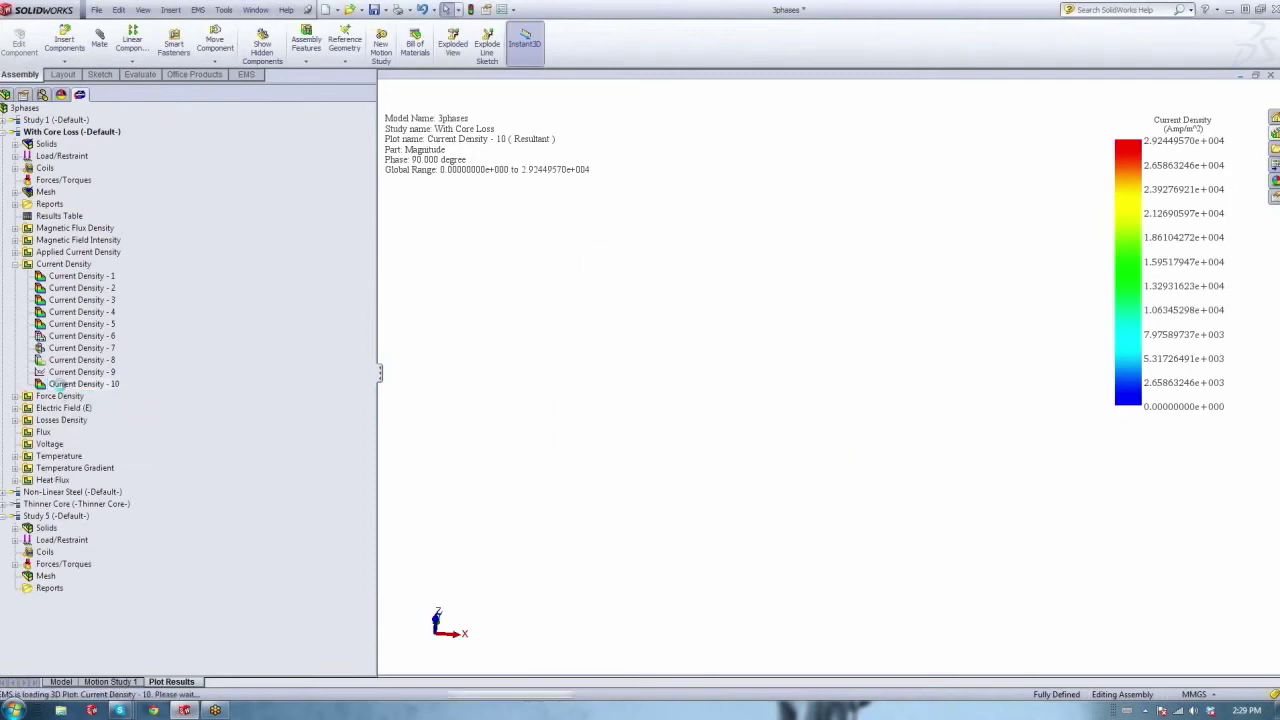
# Switch the Current Density - 10 plot to show its real part.
pyautogui.rightClick(60, 385)
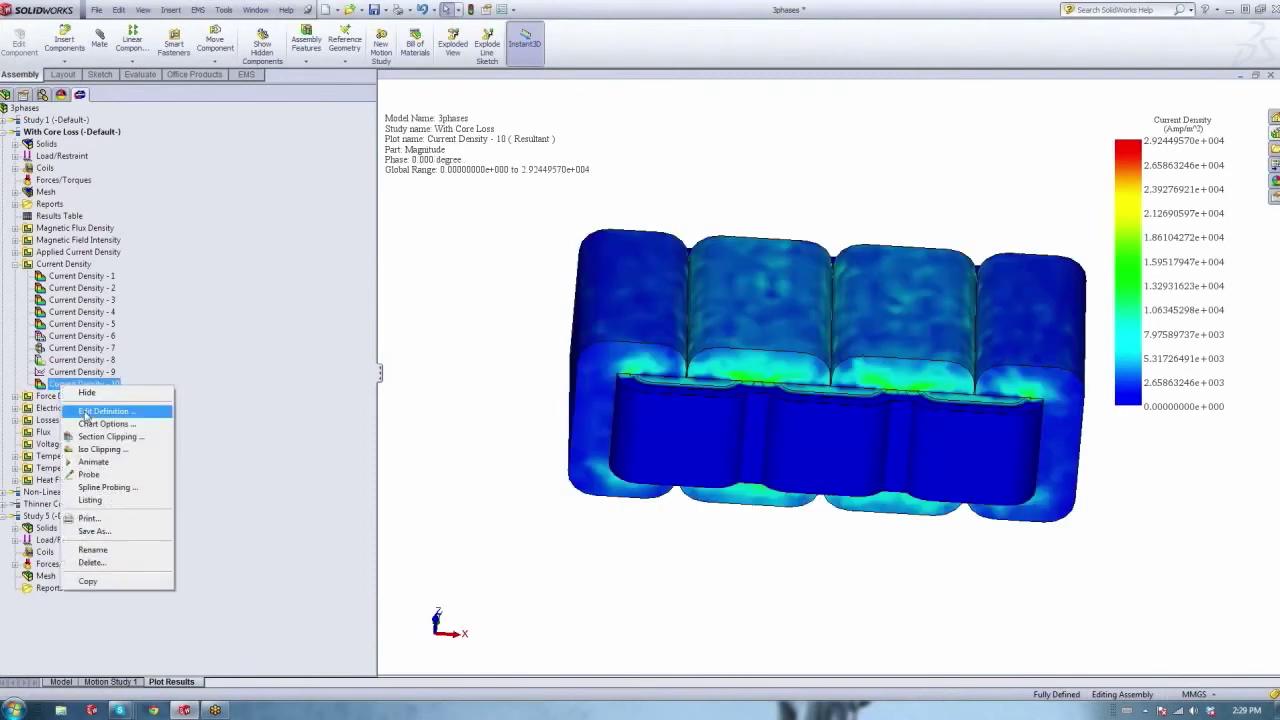
pyautogui.click(84, 412)
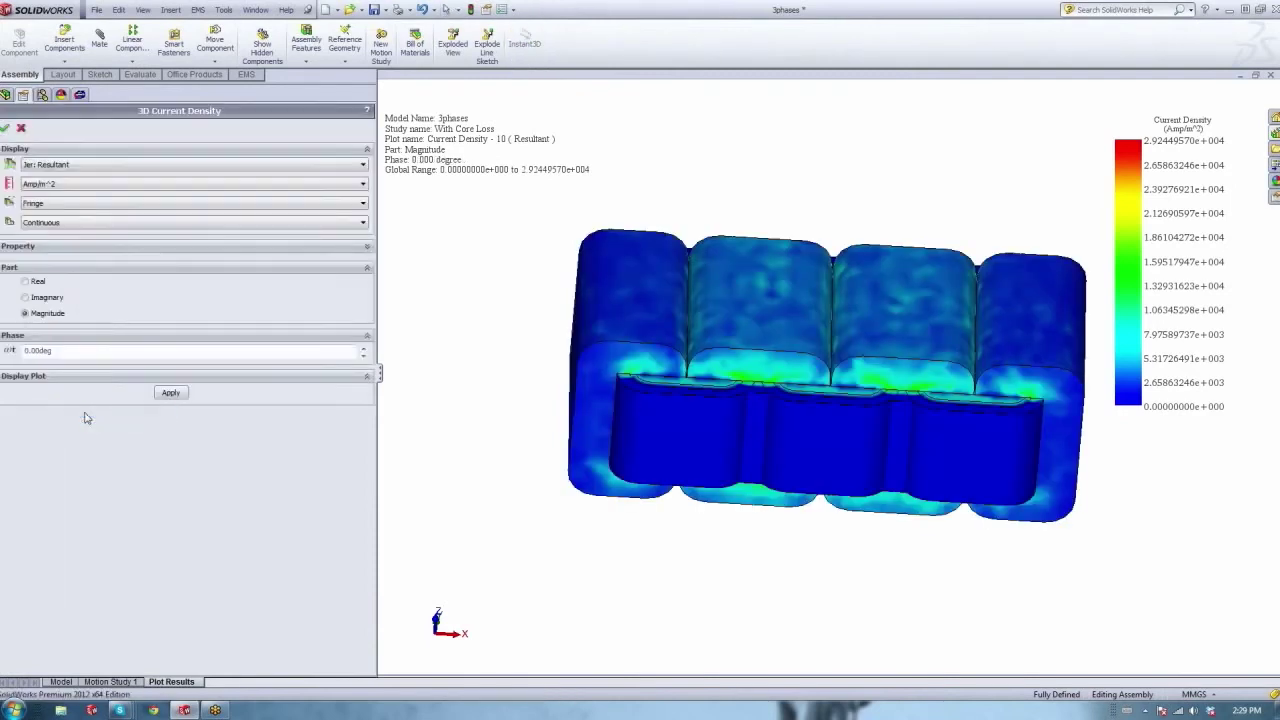
pyautogui.click(25, 282)
pyautogui.click(5, 128)
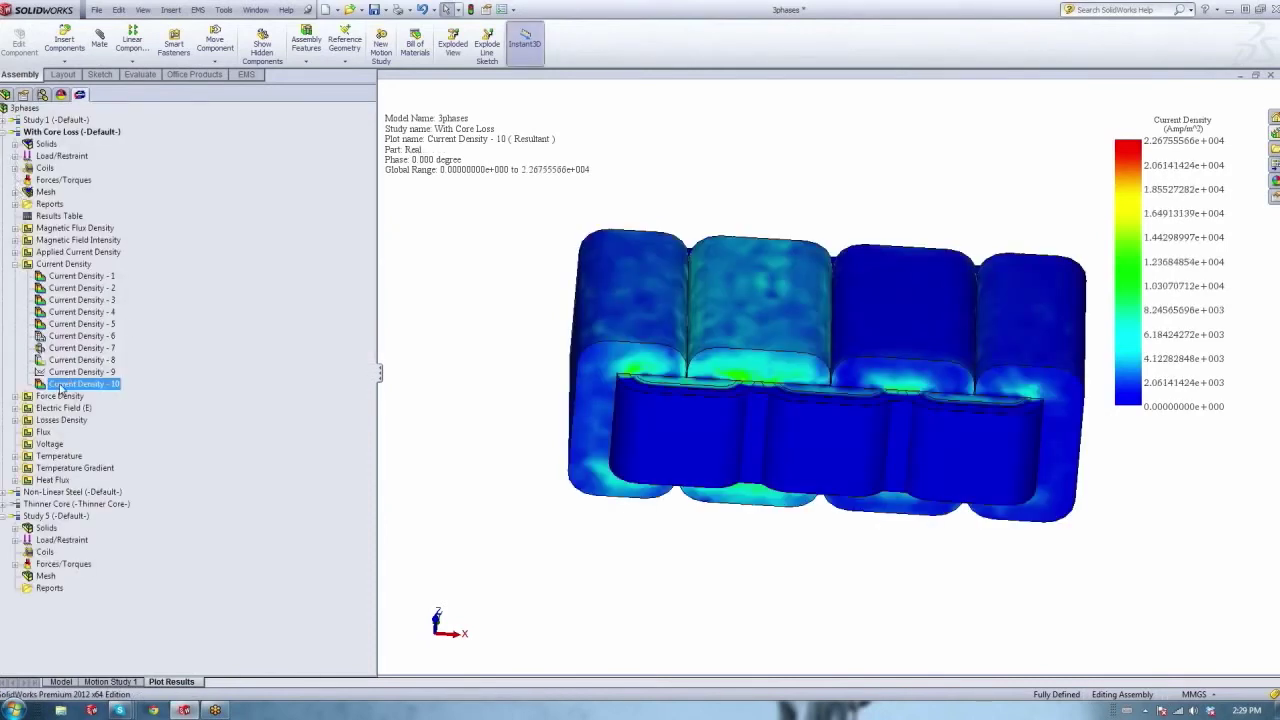
# Play and stop the Current Density - 10 phase animation, then close the animation panel.
pyautogui.rightClick(61, 390)
pyautogui.click(100, 446)
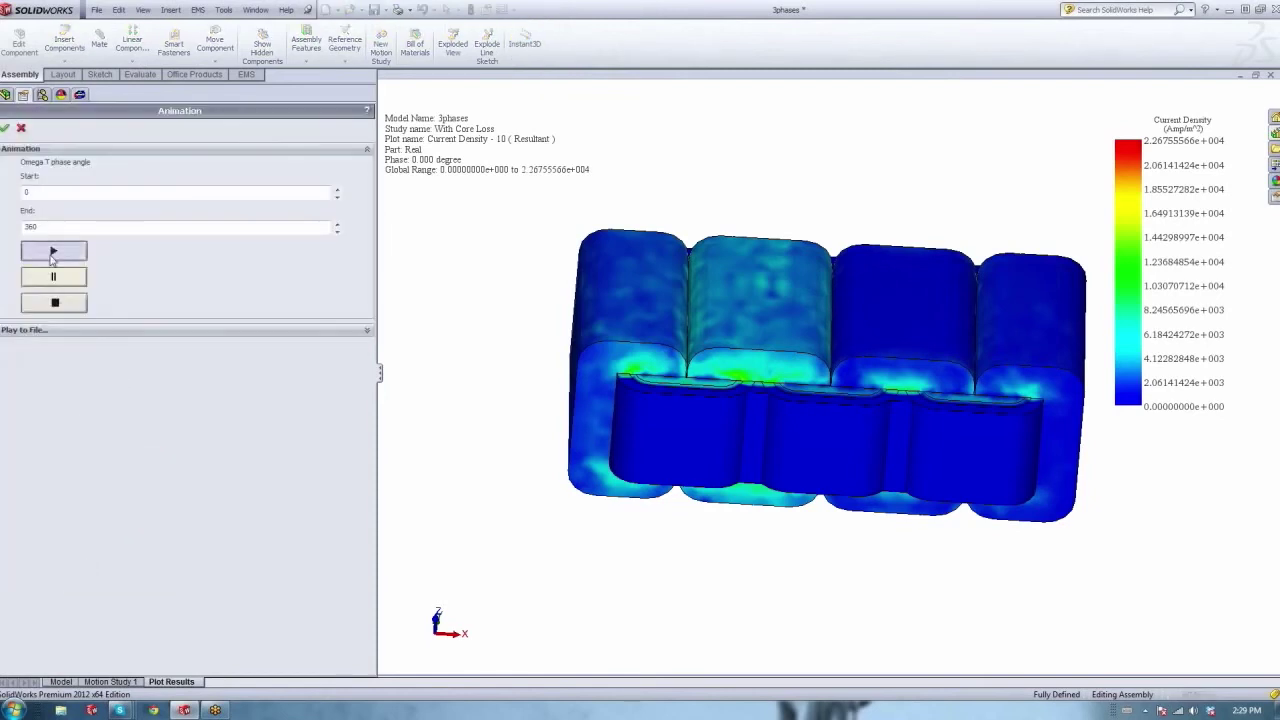
pyautogui.click(53, 252)
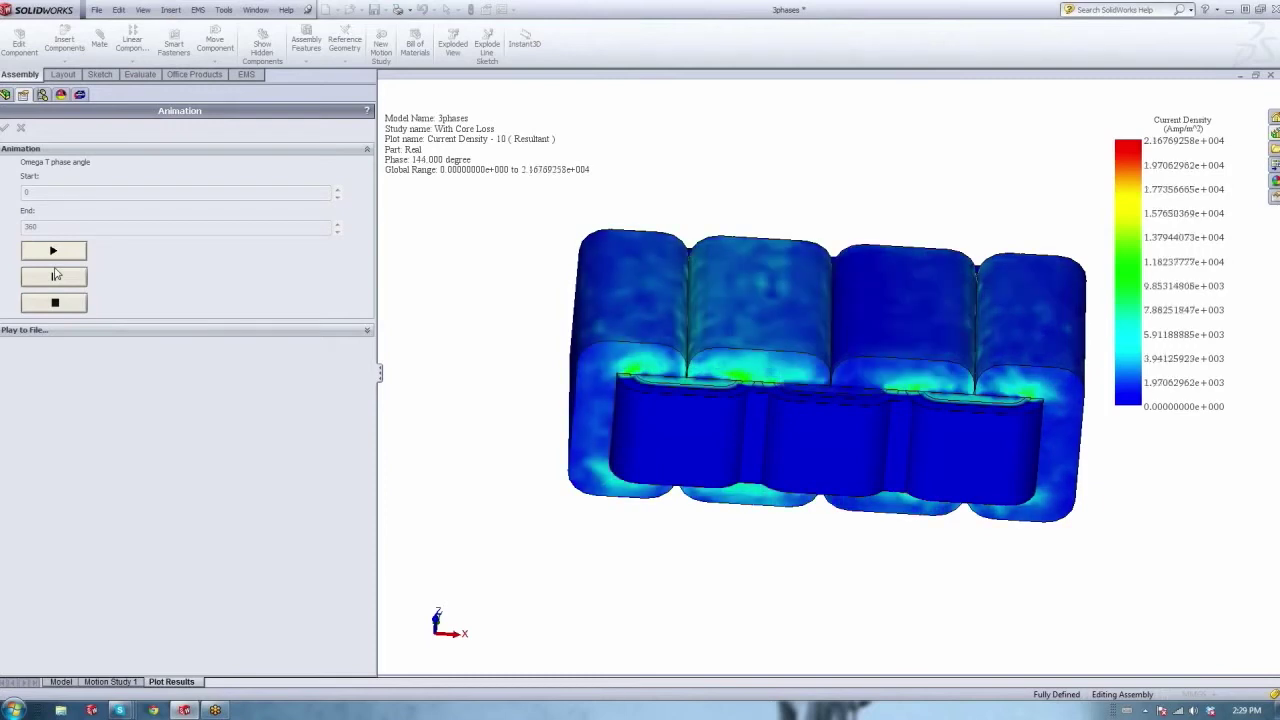
pyautogui.click(42, 306)
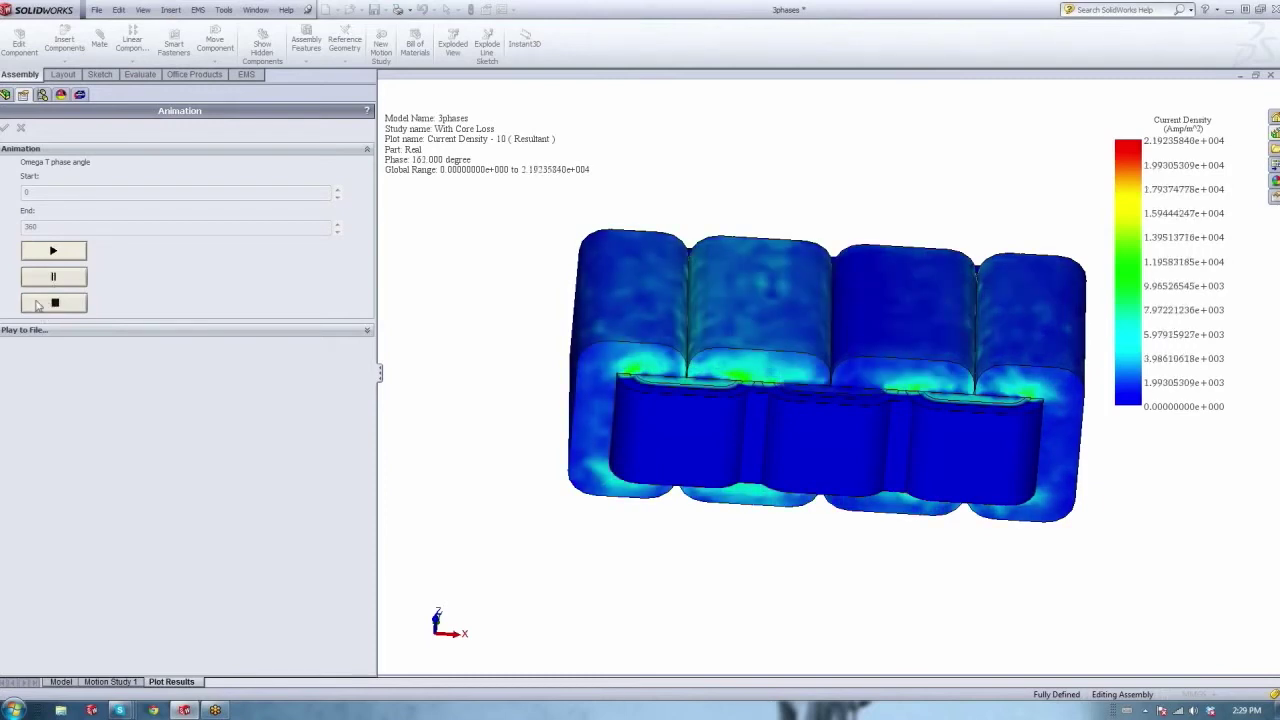
pyautogui.click(21, 129)
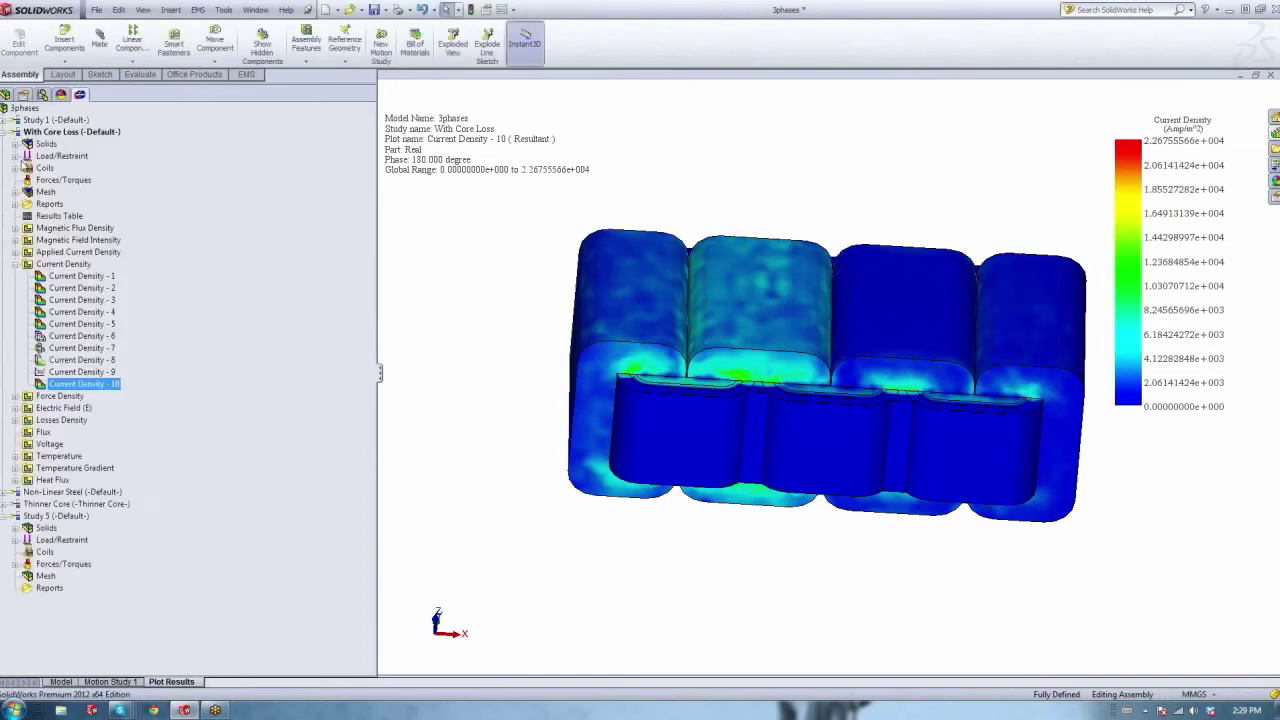
pyautogui.rightClick(62, 390)
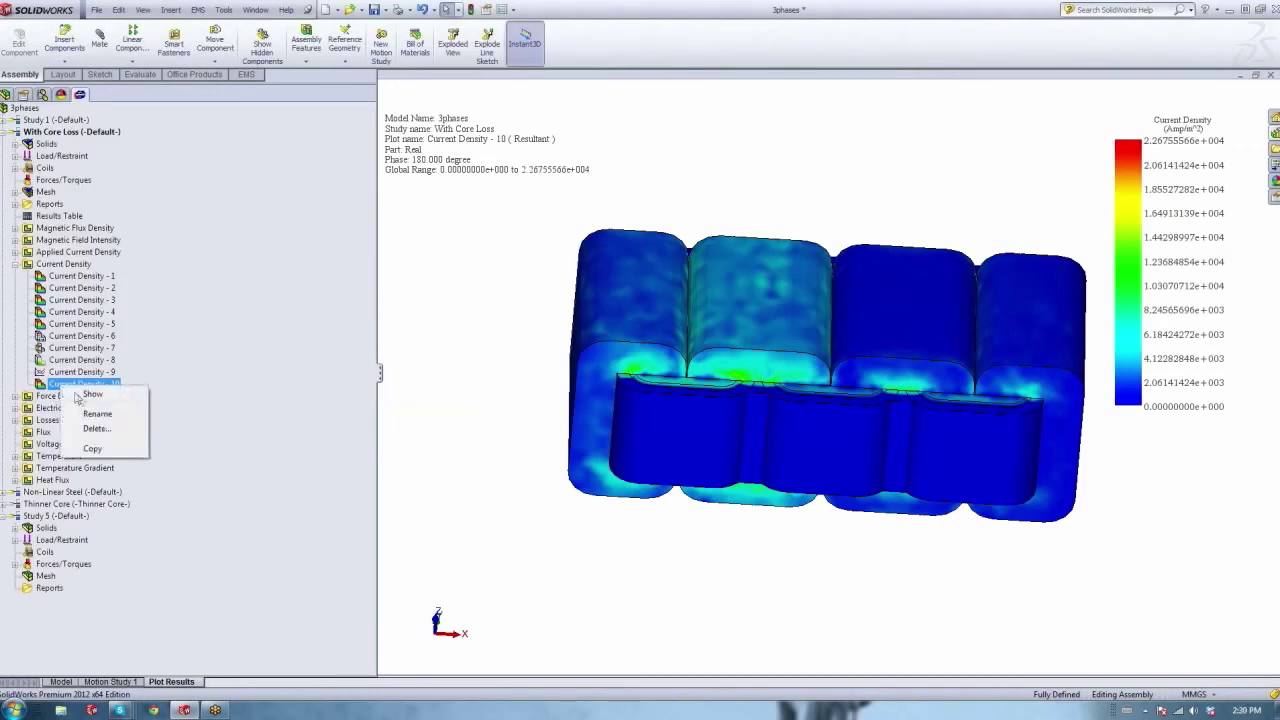
# Section-clip the Current Density - 10 plot, moving the cutting plane up through the transformer.
pyautogui.click(80, 398)
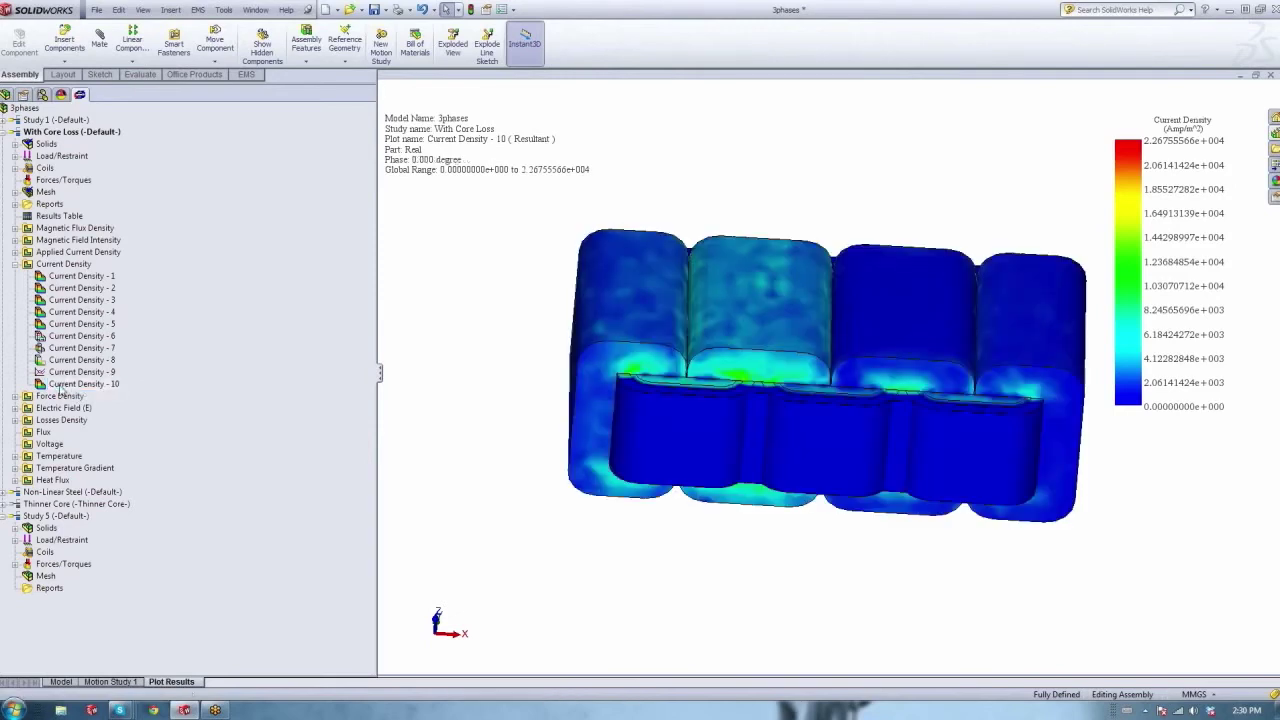
pyautogui.rightClick(60, 384)
pyautogui.click(97, 437)
pyautogui.moveTo(446, 418); pyautogui.dragTo(448, 362)
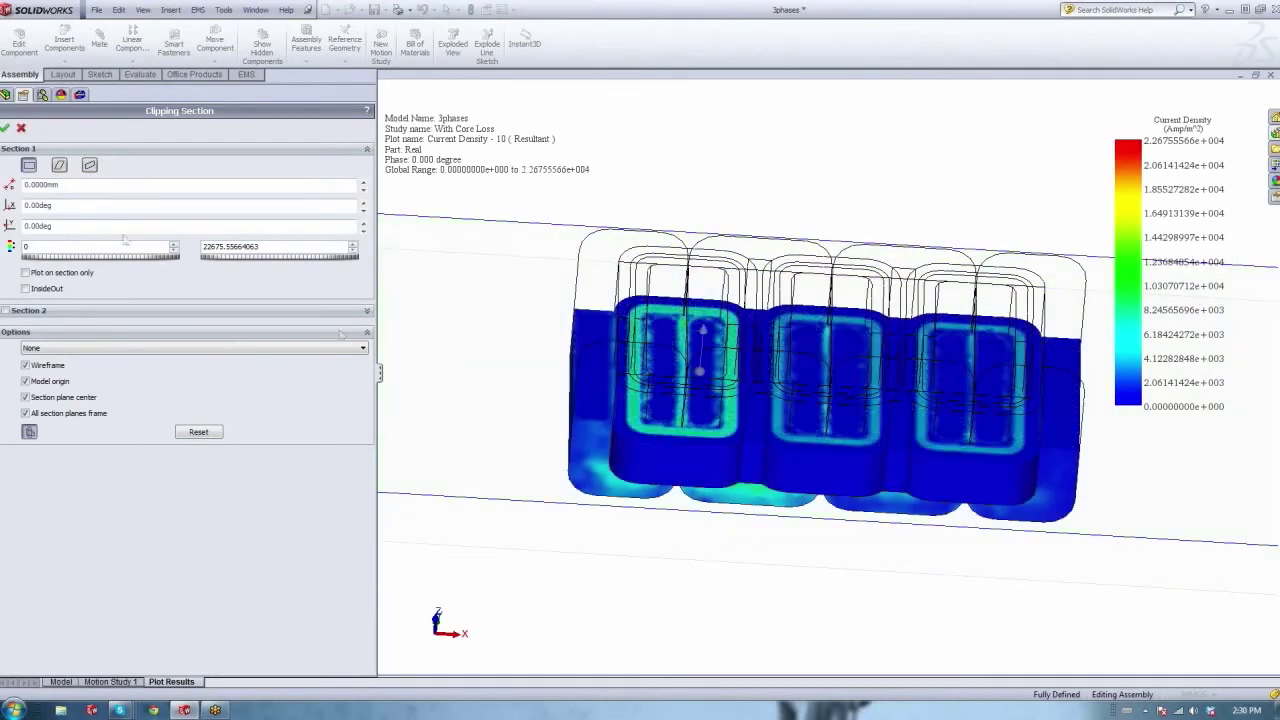
pyautogui.click(5, 129)
# Animate the sectioned current density plot, then return to the plain transformer model.
pyautogui.rightClick(63, 385)
pyautogui.click(95, 463)
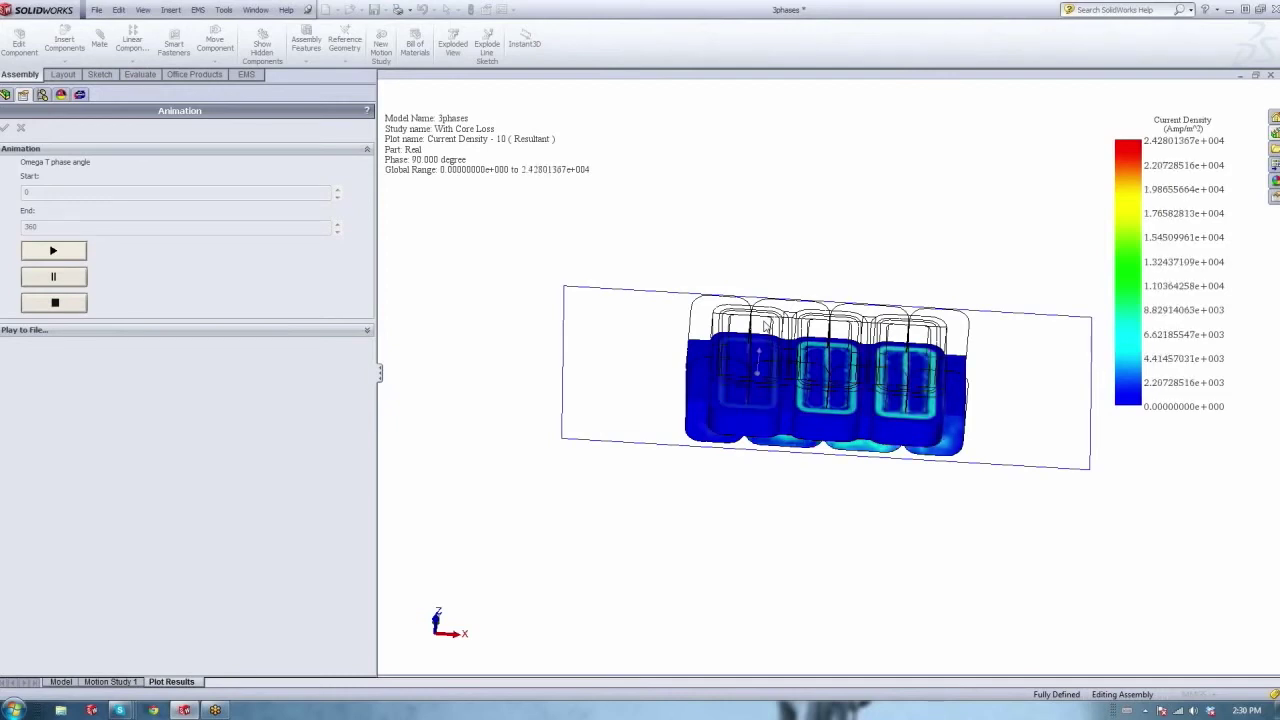
pyautogui.click(20, 129)
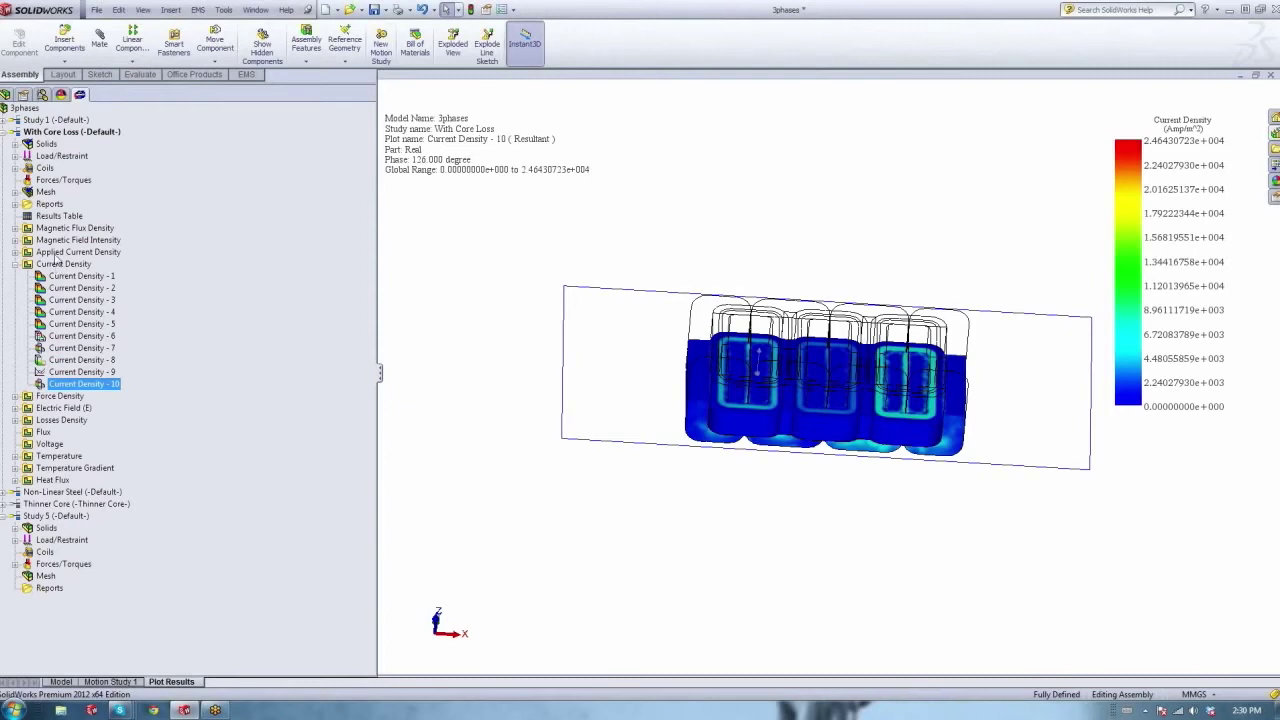
pyautogui.click(50, 147)
pyautogui.rightClick(50, 266)
# Plot the real part of current density at 0.00deg phase along a line across the core.
pyautogui.click(70, 284)
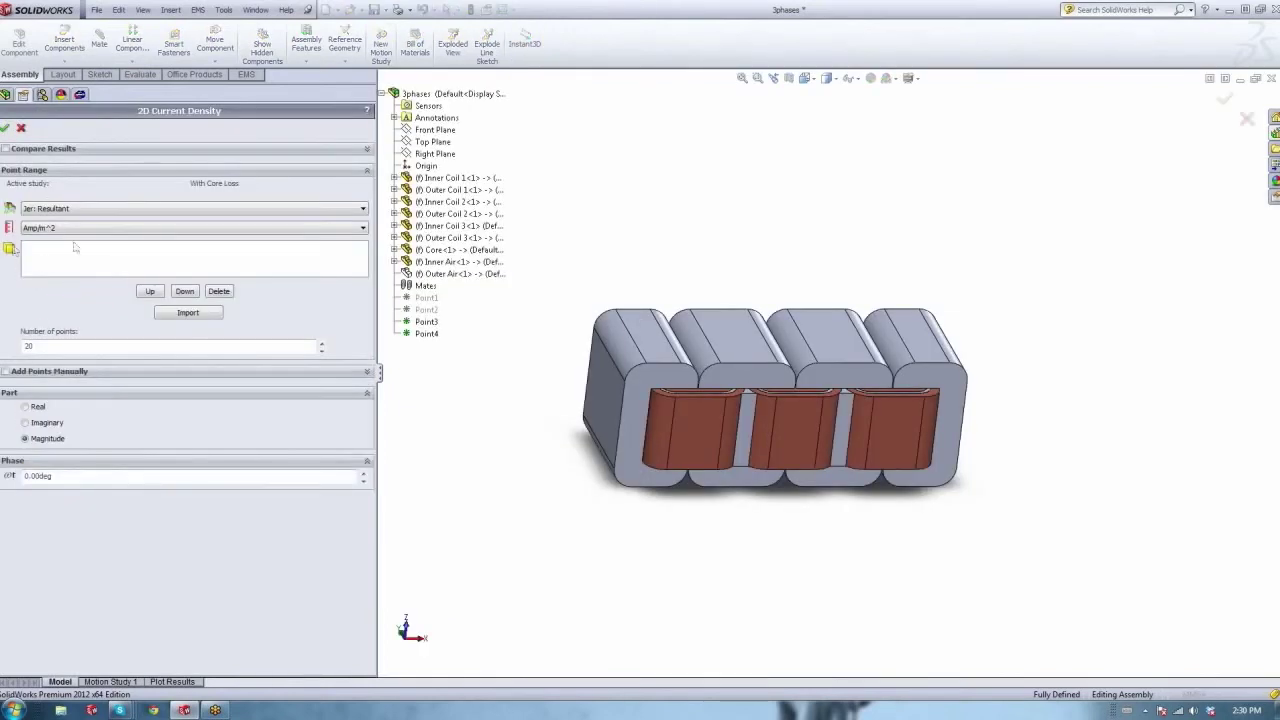
pyautogui.click(24, 407)
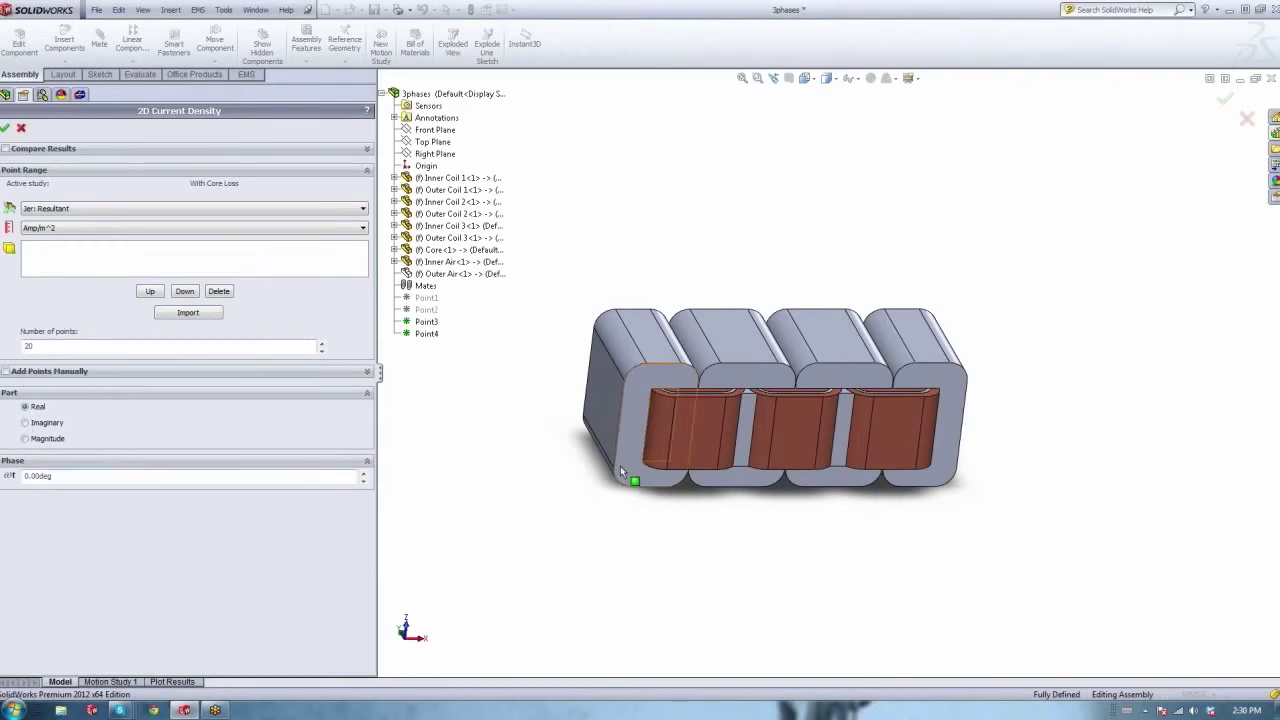
pyautogui.moveTo(608, 443); pyautogui.dragTo(629, 431, button='middle')
pyautogui.click(625, 419)
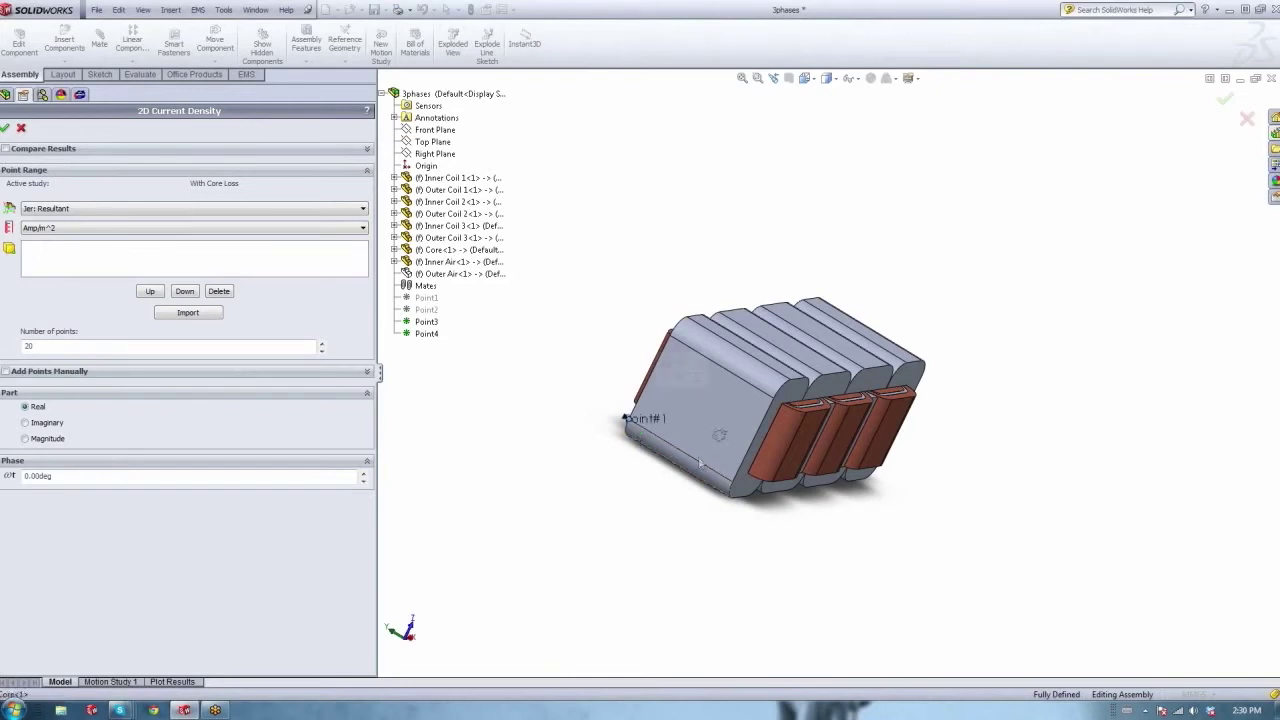
pyautogui.moveTo(700, 463); pyautogui.dragTo(886, 386, button='middle')
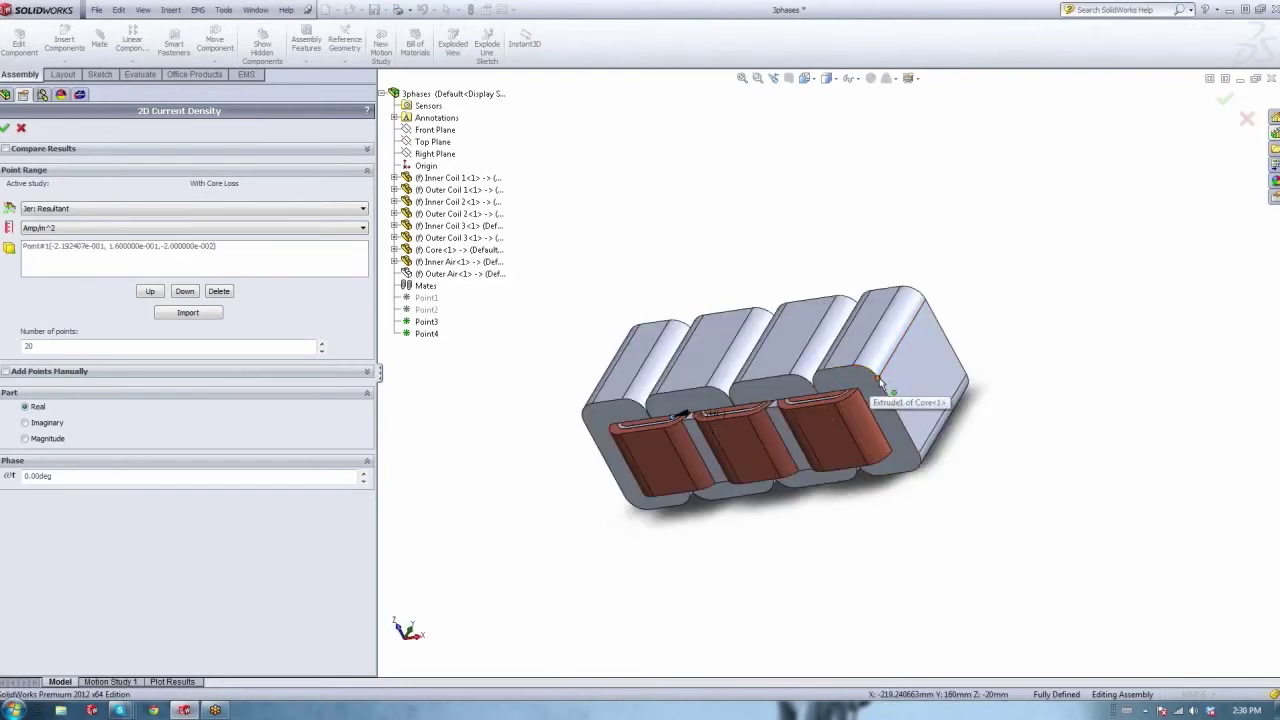
pyautogui.click(902, 358)
pyautogui.moveTo(575, 455); pyautogui.dragTo(660, 418, button='middle')
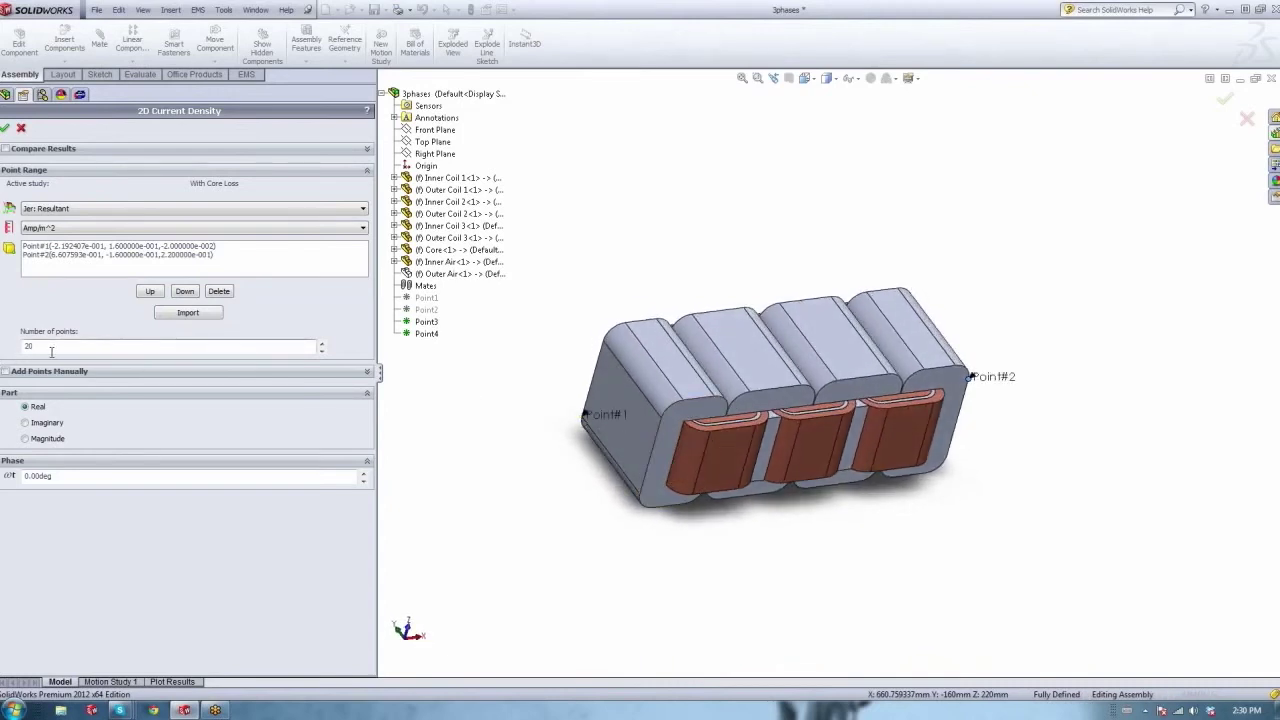
pyautogui.doubleClick(38, 476)
pyautogui.click(5, 129)
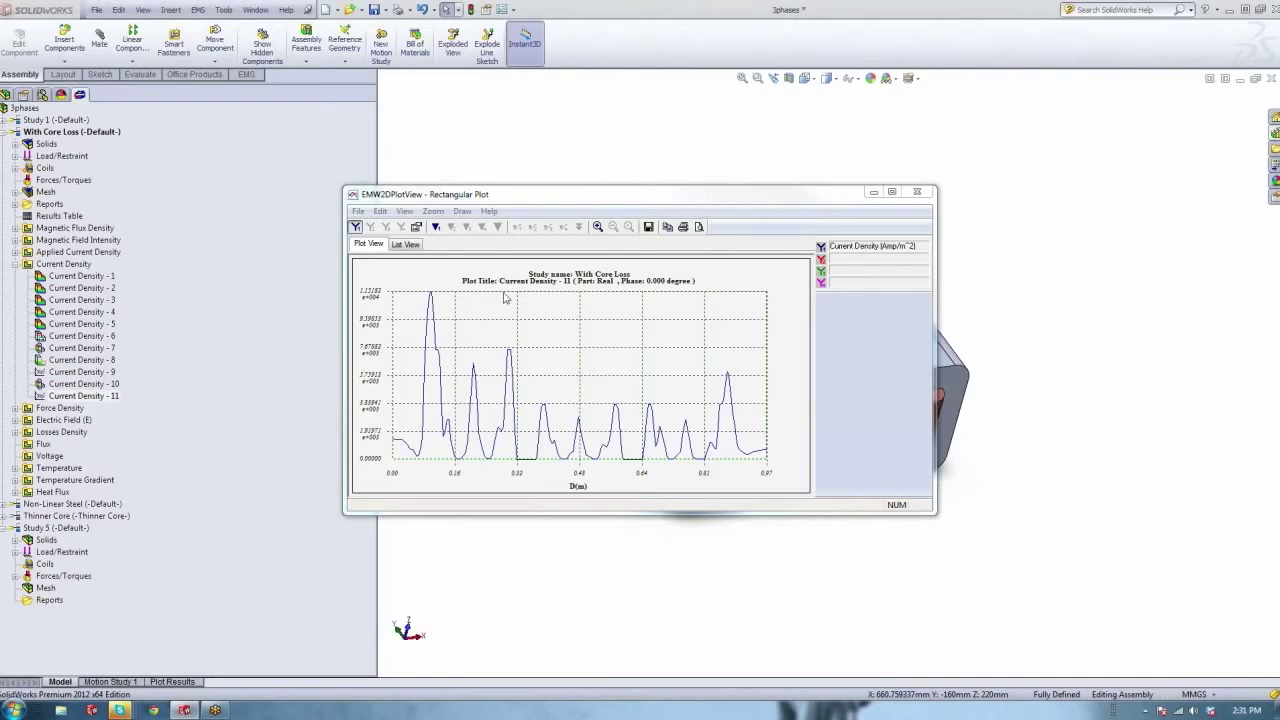
# Close the current density graph and collapse the Current Density results list.
pyautogui.click(919, 196)
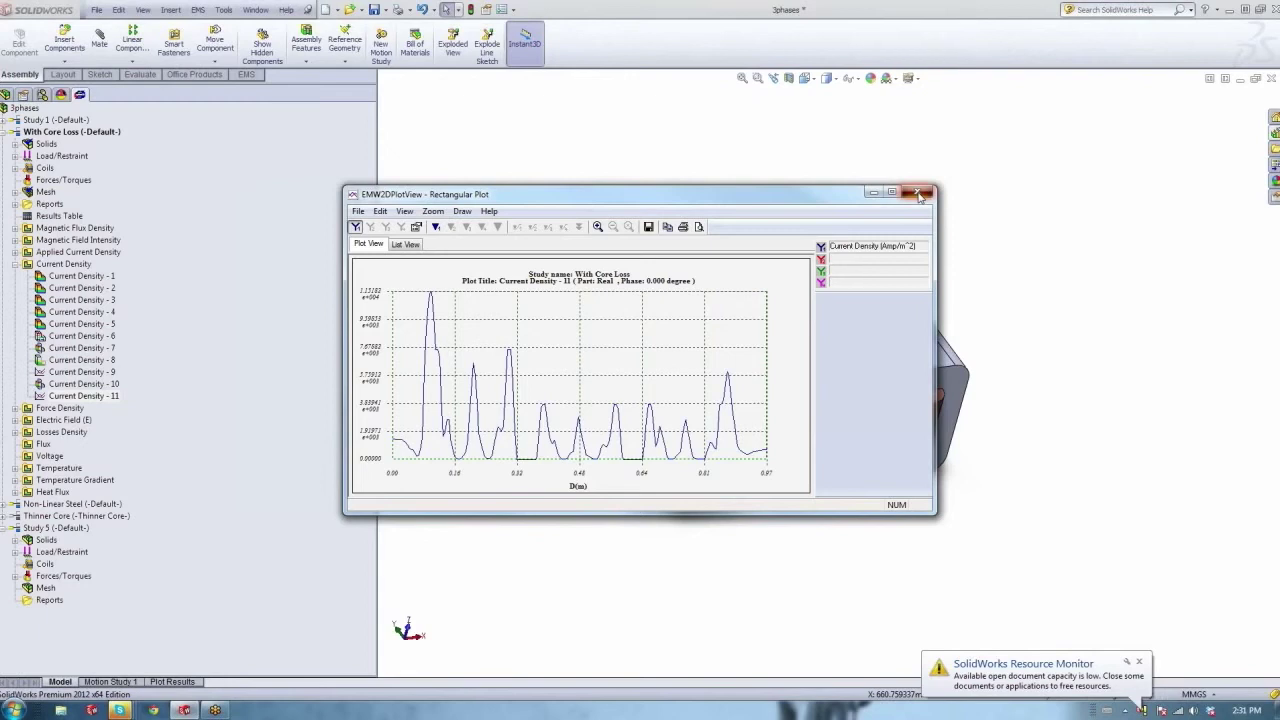
pyautogui.click(919, 195)
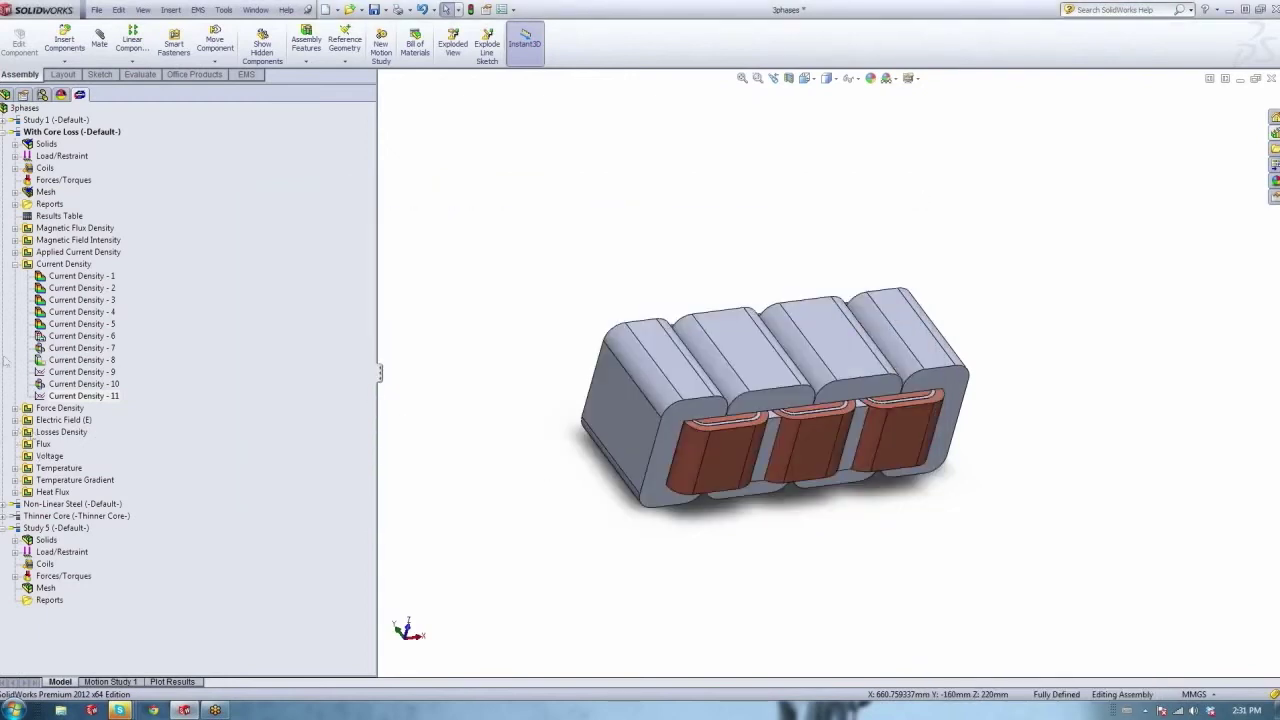
pyautogui.click(15, 265)
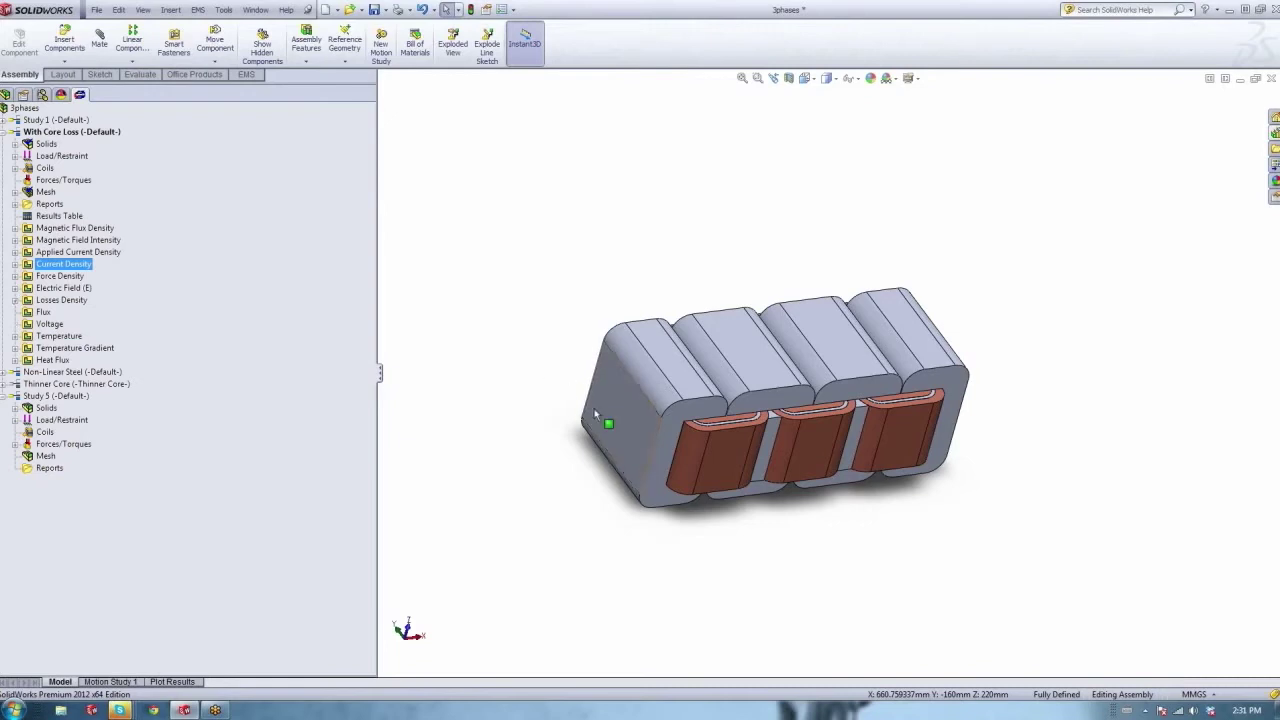
pyautogui.press('Escape')
pyautogui.hotkey('ctrl', '1')
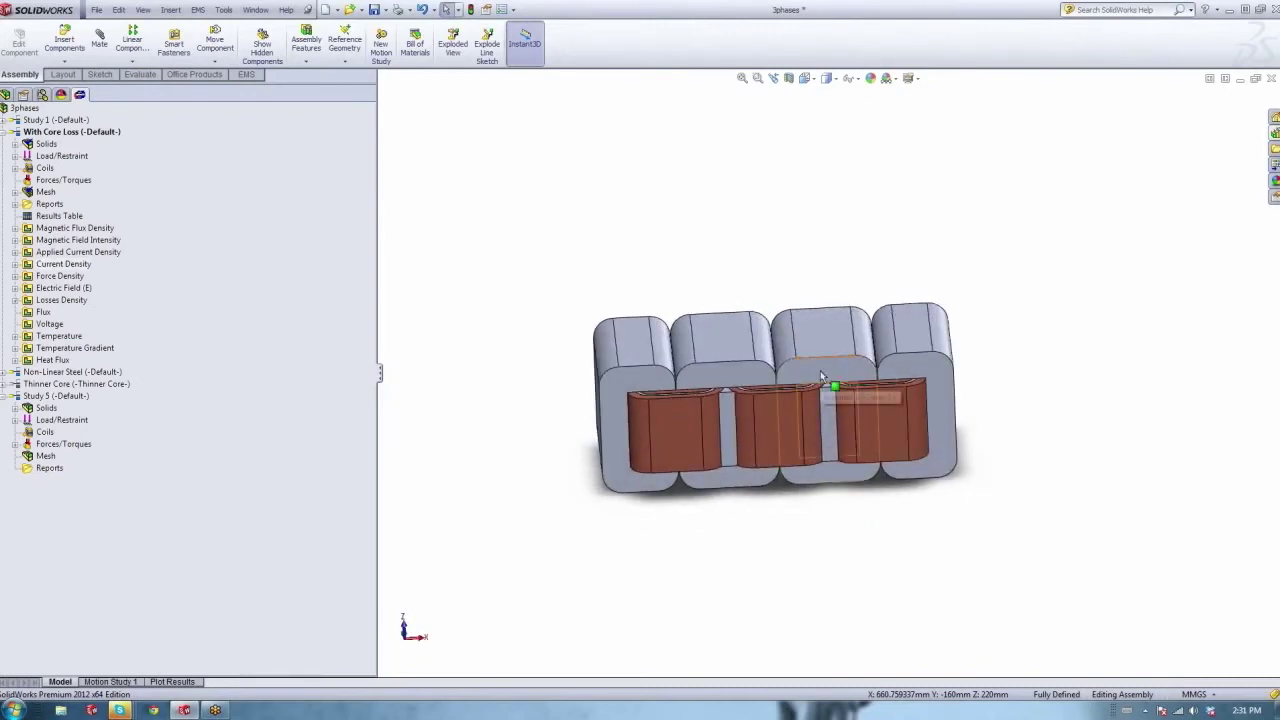
pyautogui.scroll(-2, 820, 376)
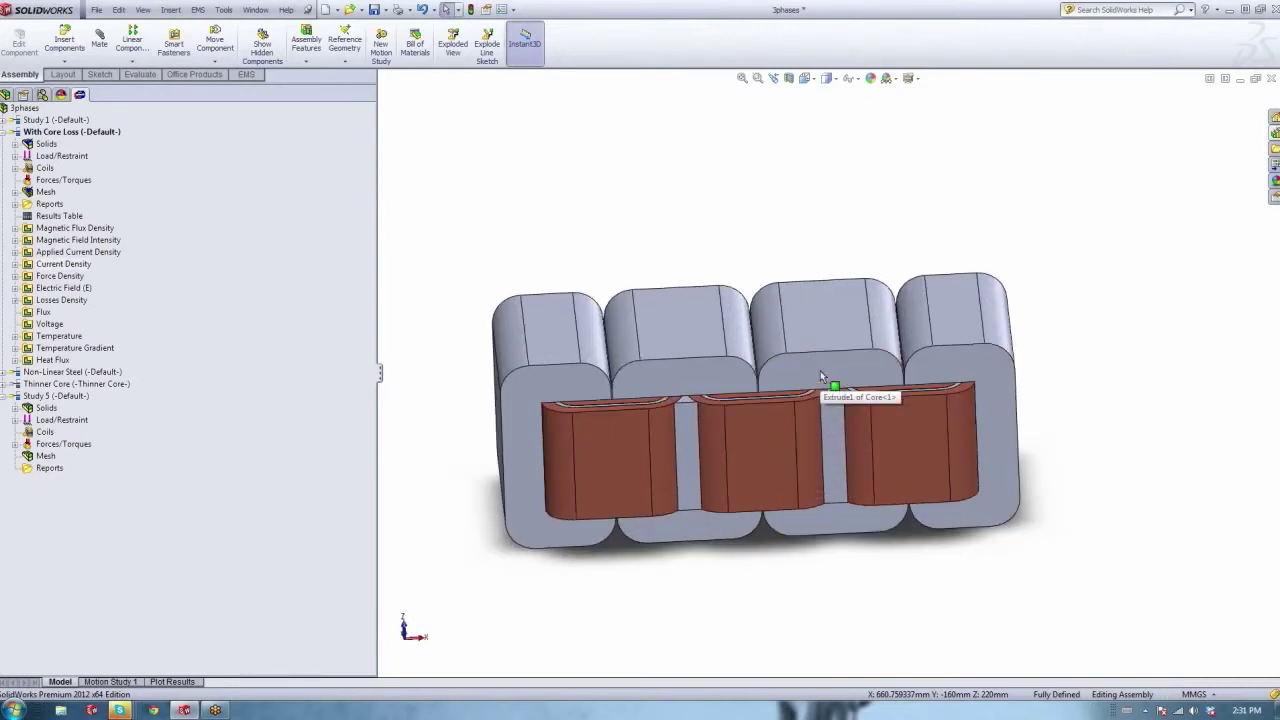
pyautogui.click(15, 168)
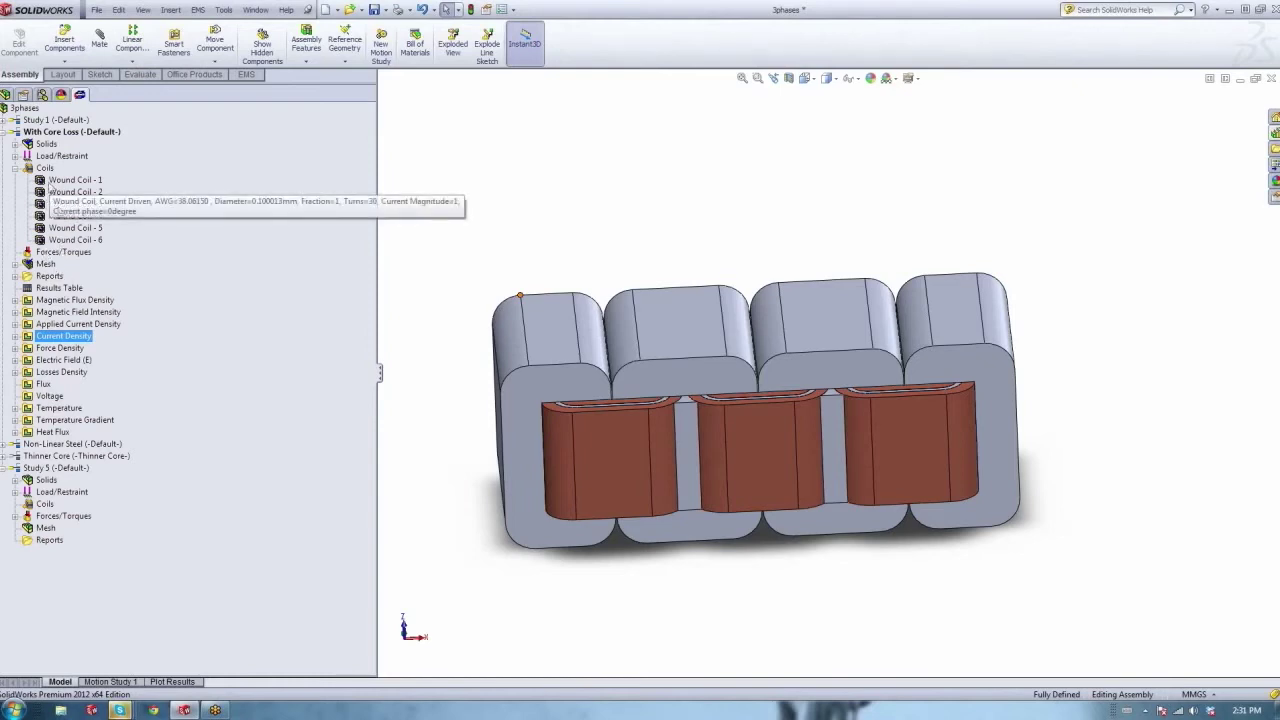
pyautogui.click(906, 429)
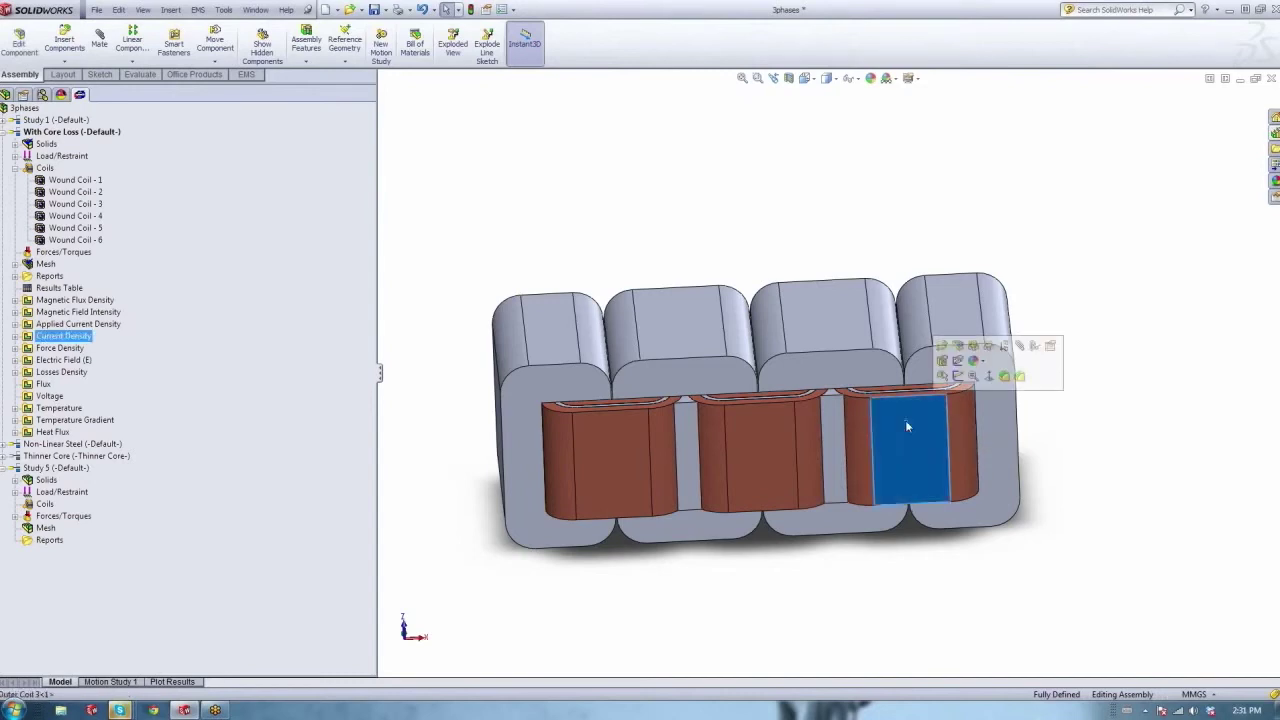
pyautogui.click(58, 241)
pyautogui.rightClick(58, 241)
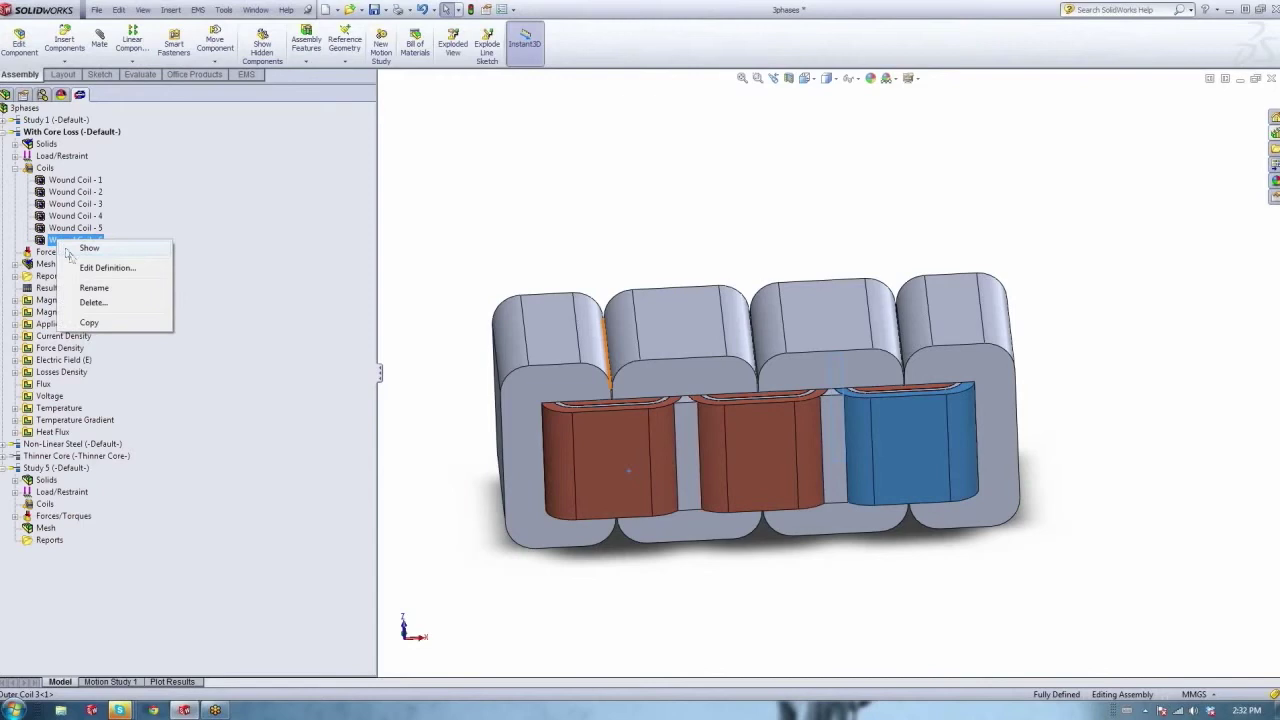
pyautogui.click(100, 268)
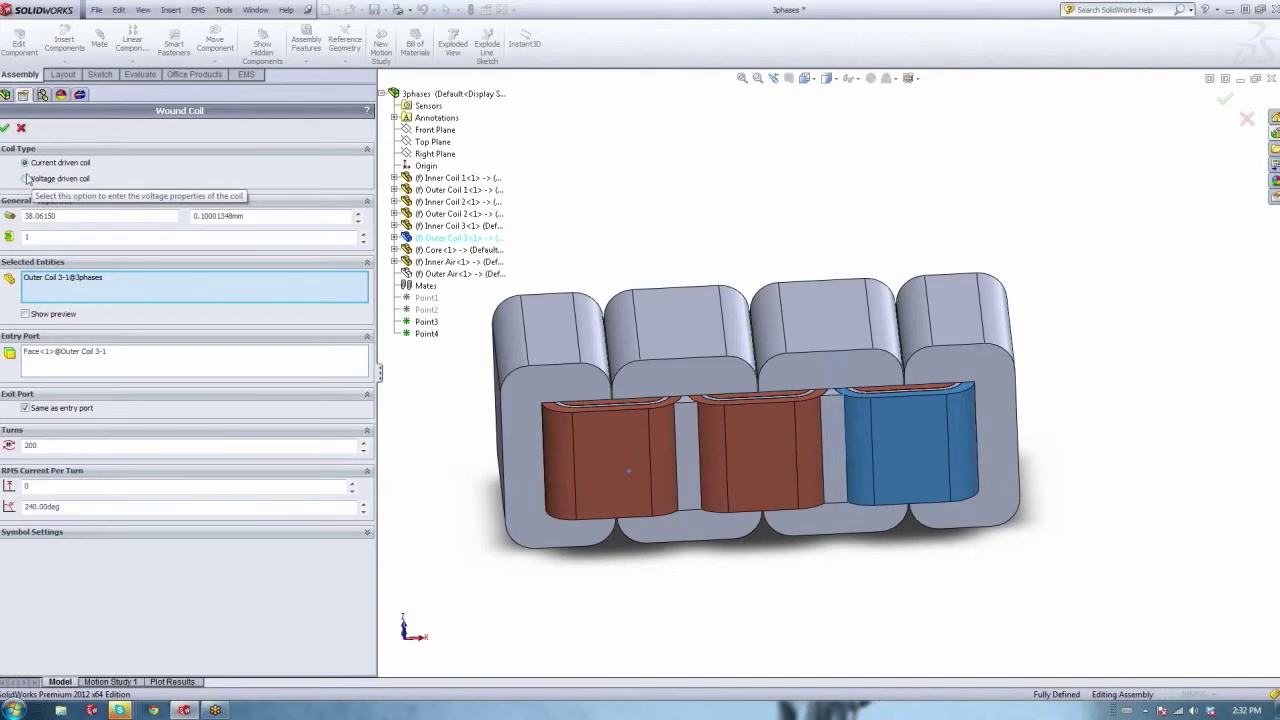
pyautogui.click(25, 178)
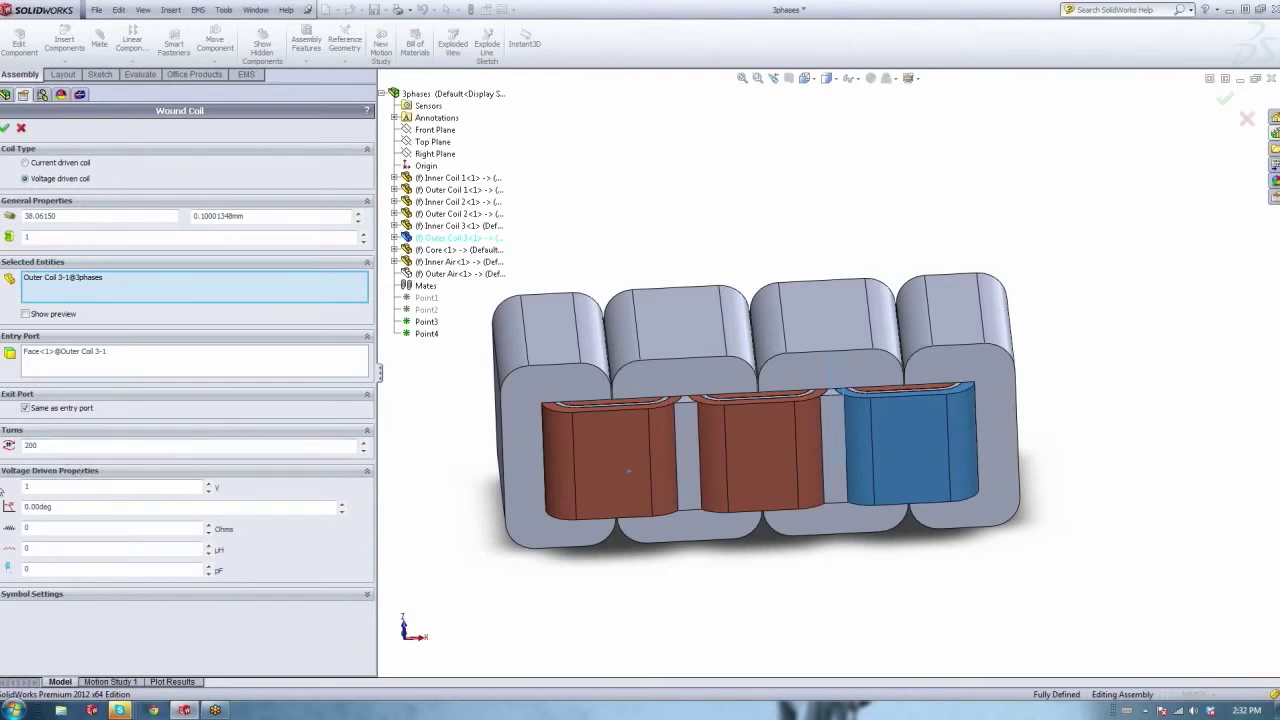
pyautogui.moveTo(38, 485); pyautogui.dragTo(16, 484)
pyautogui.click(5, 128)
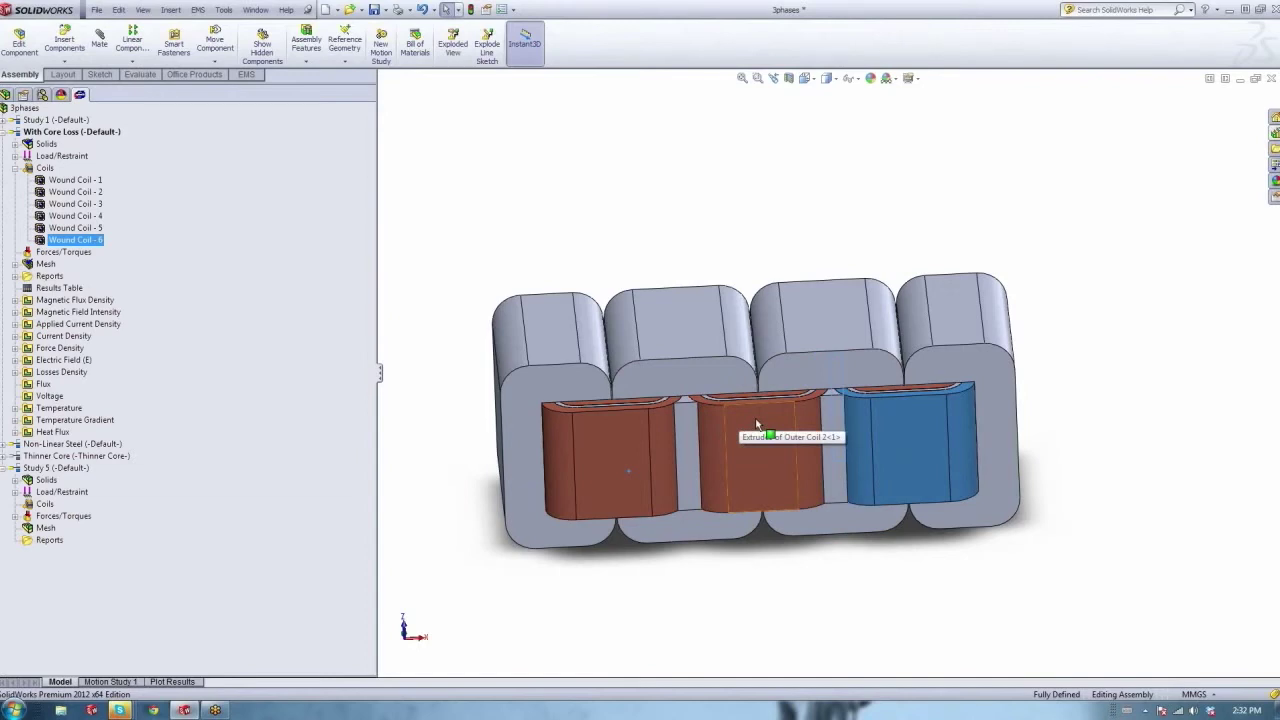
pyautogui.click(15, 168)
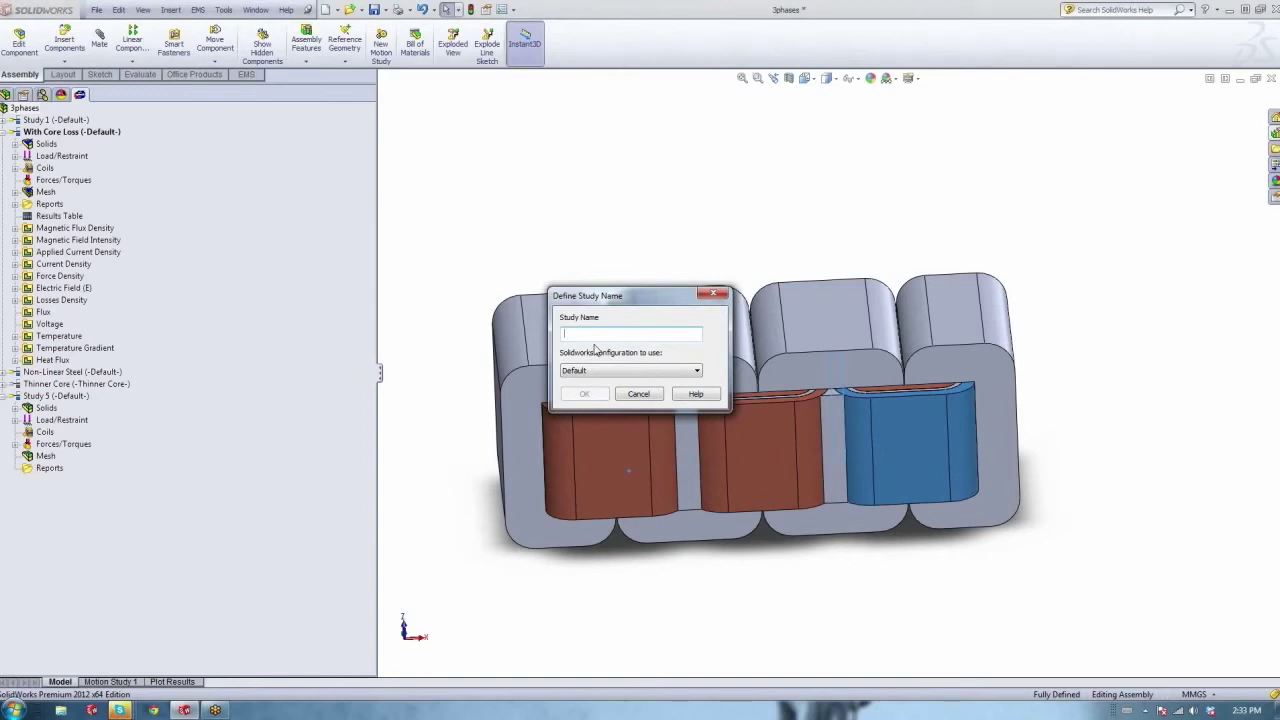
# Name the new study 'Mild Steel', keep the Default configuration, and show its solid bodies.
pyautogui.write('Mild Steel')
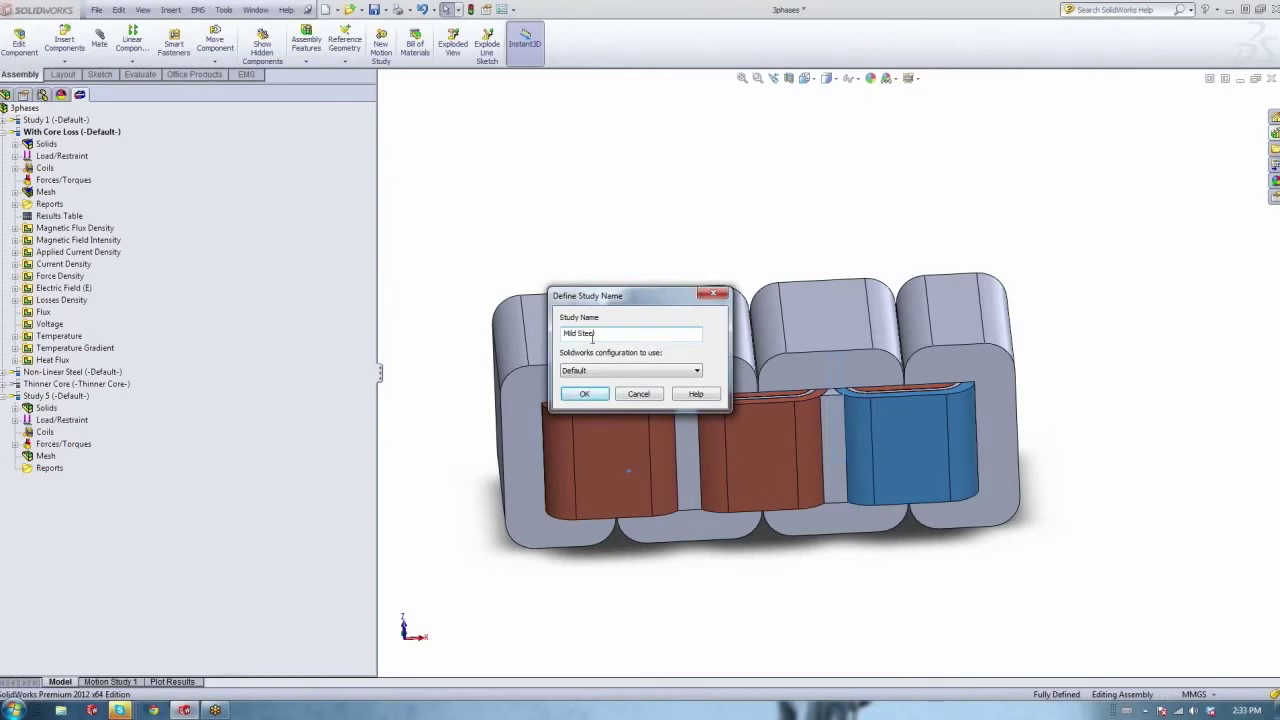
pyautogui.click(584, 394)
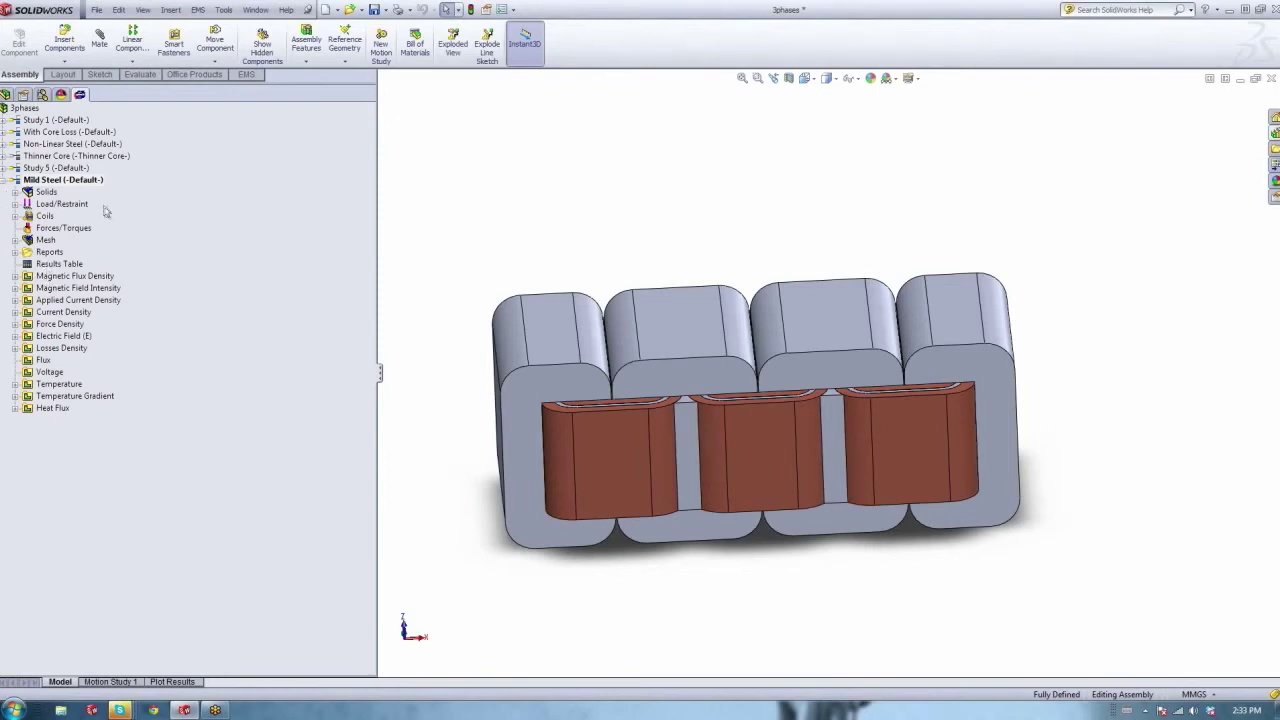
pyautogui.click(15, 192)
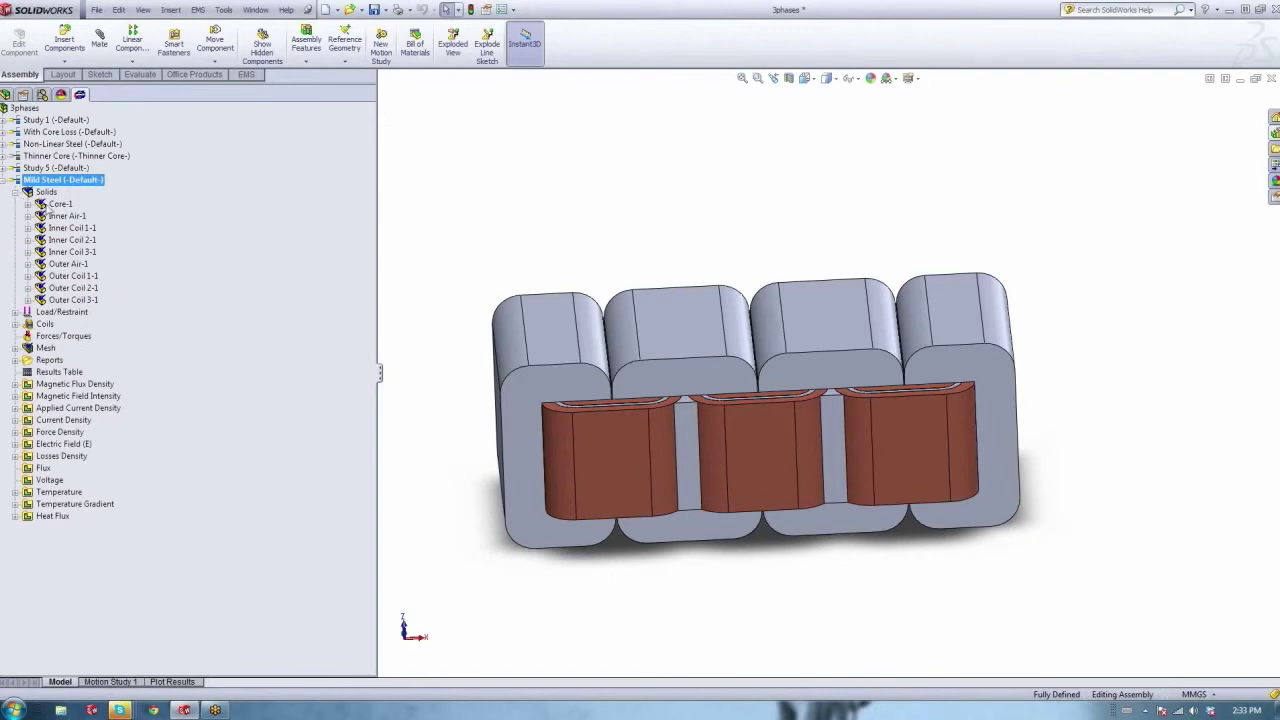
# Apply Ferromagnetic > Mild Steel to all four Core-1 bodies, replacing M36 steel.
pyautogui.click(28, 204)
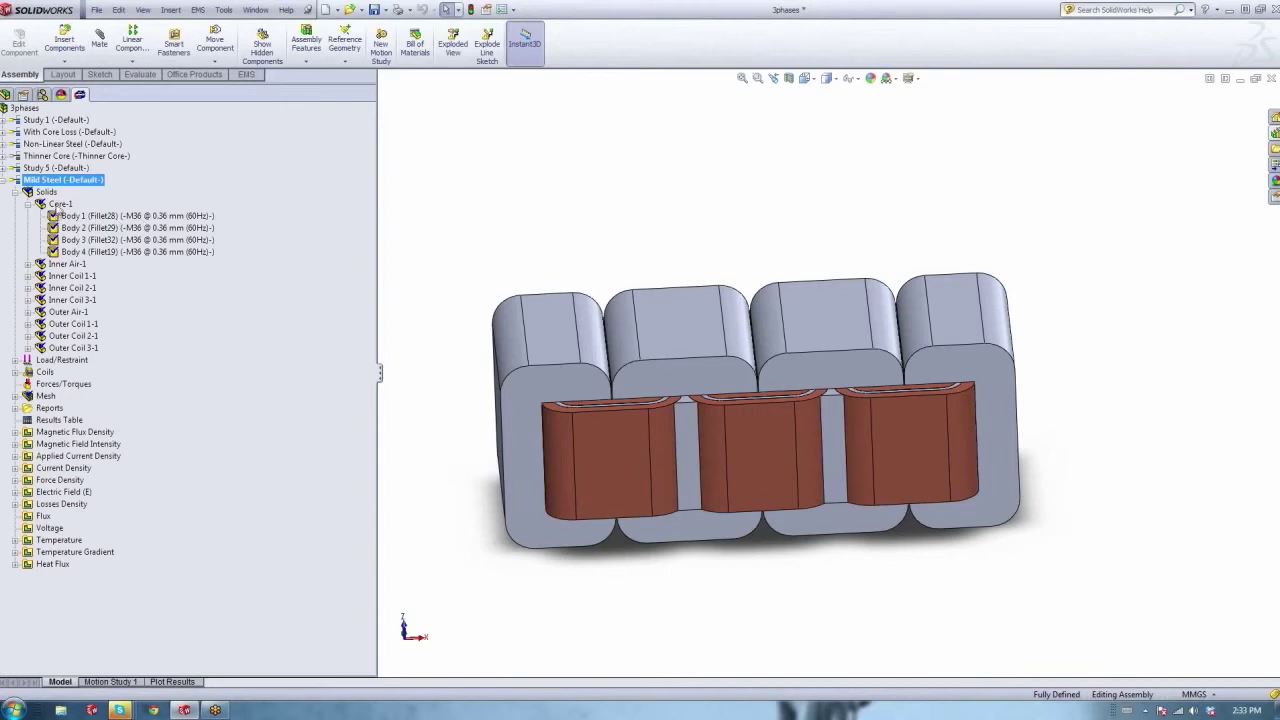
pyautogui.rightClick(60, 205)
pyautogui.click(110, 212)
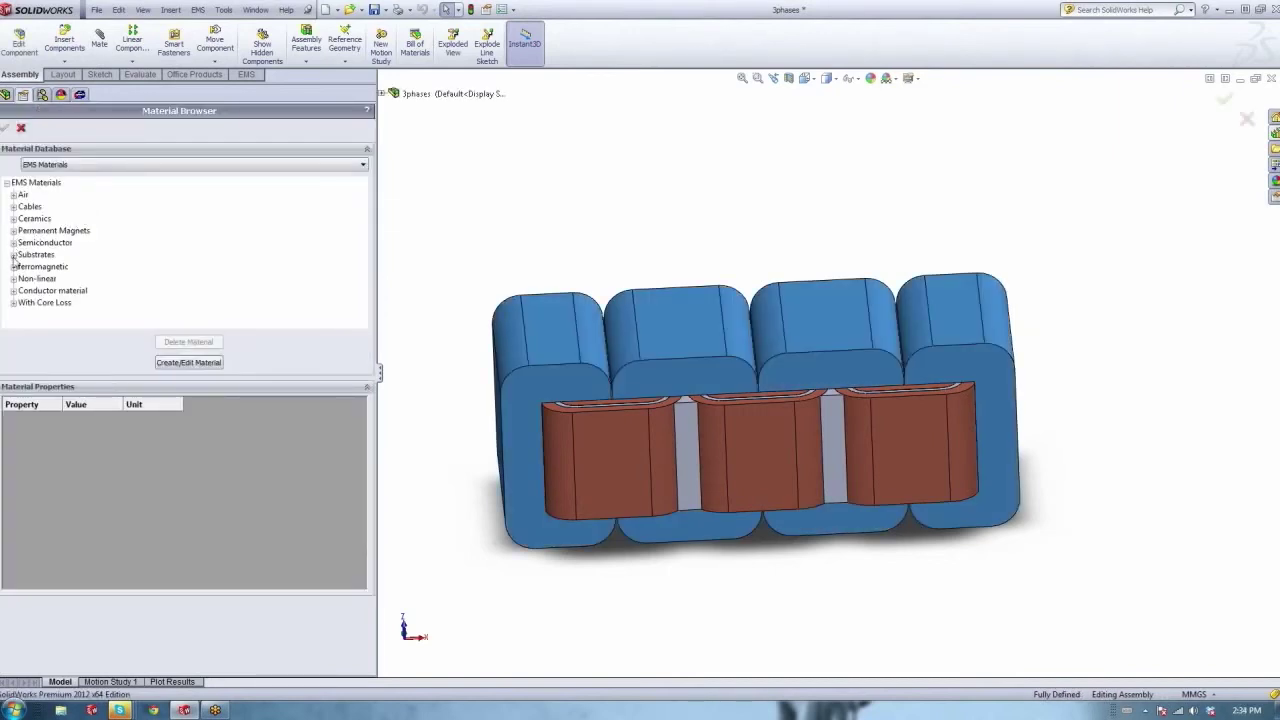
pyautogui.click(13, 266)
pyautogui.click(42, 266)
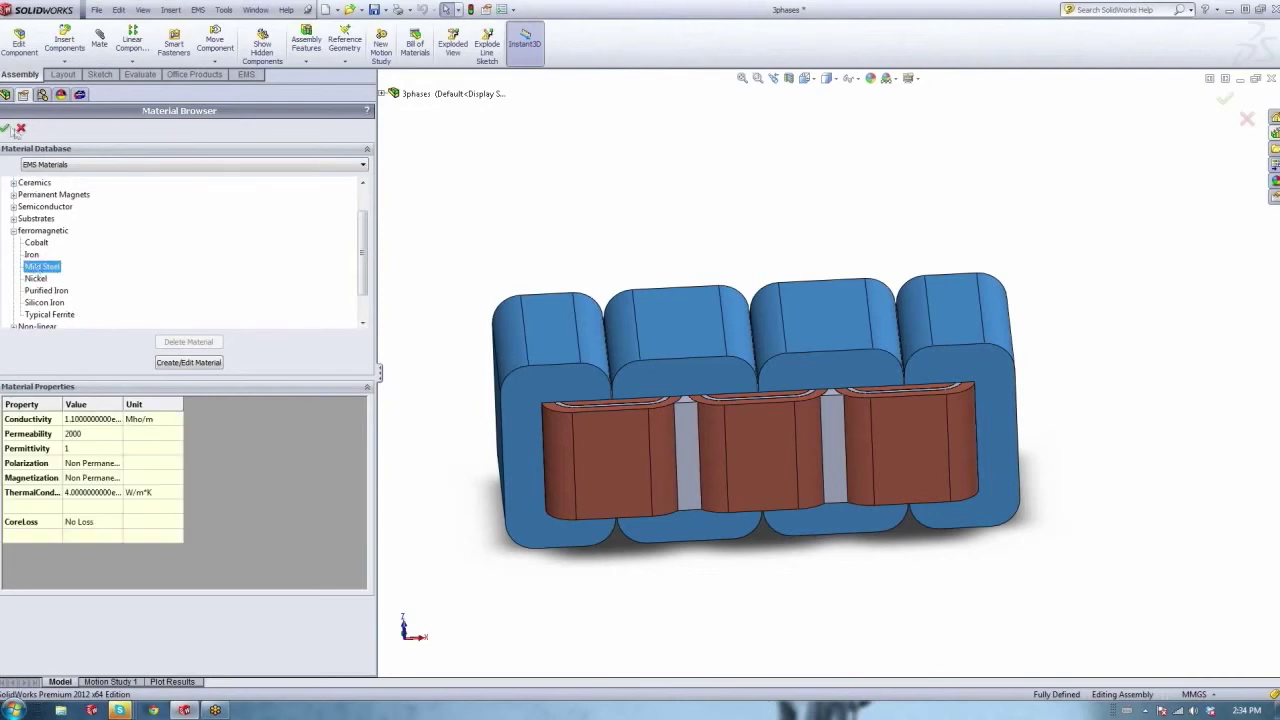
pyautogui.click(5, 129)
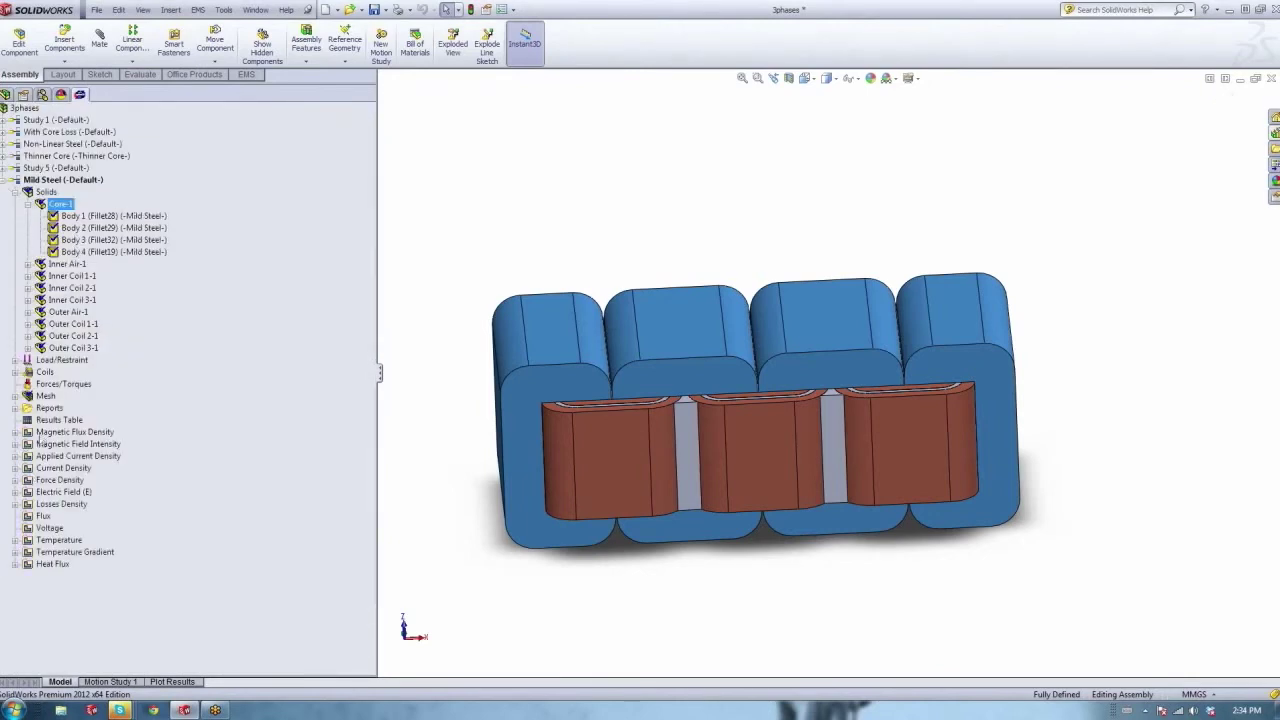
pyautogui.click(43, 431)
# Dismiss the Mild Steel and 3phases menus without changes and collapse the Mild Steel study node.
pyautogui.keyDown('shift'); pyautogui.click(52, 564); pyautogui.keyUp('shift')
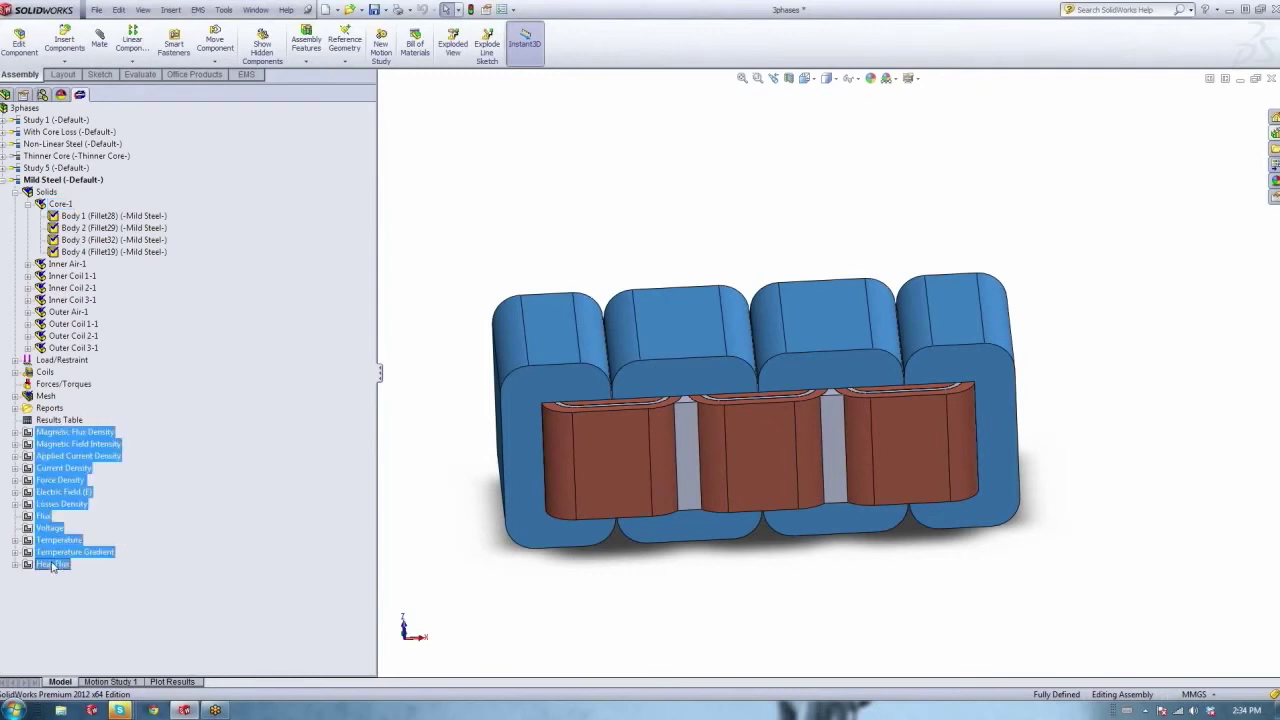
pyautogui.click(197, 441)
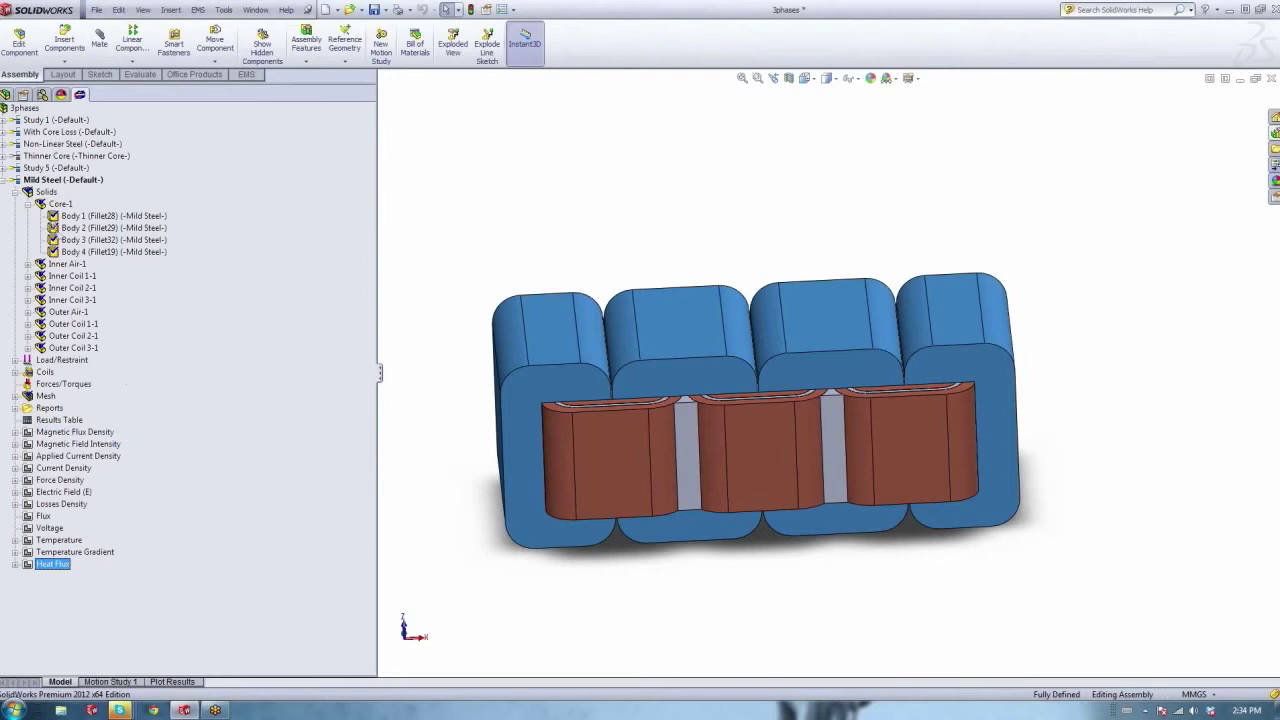
pyautogui.rightClick(52, 182)
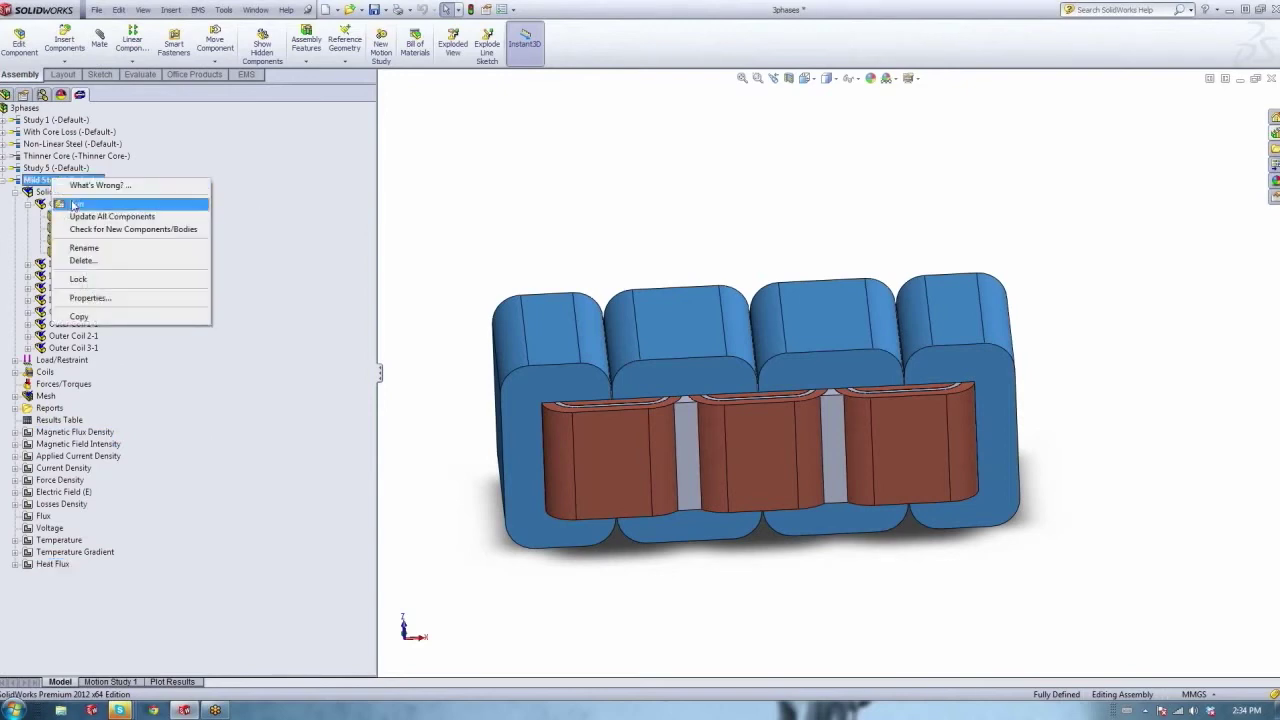
pyautogui.click(297, 440)
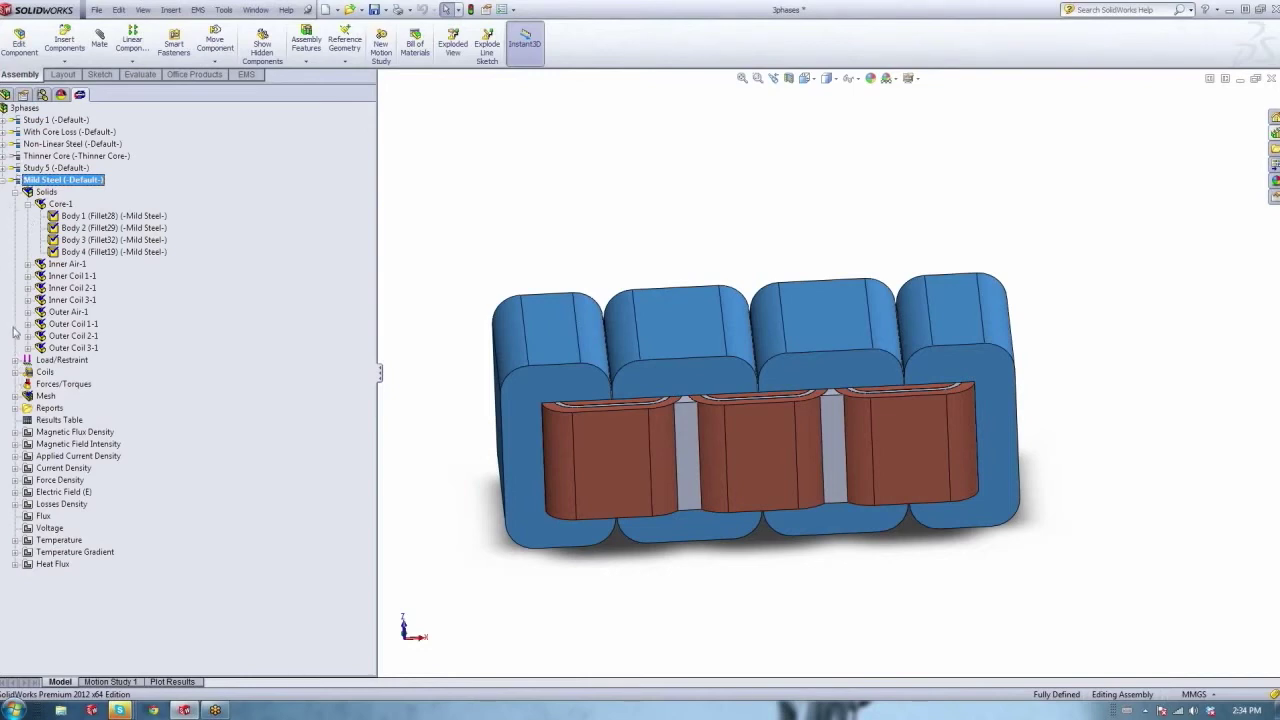
pyautogui.rightClick(21, 107)
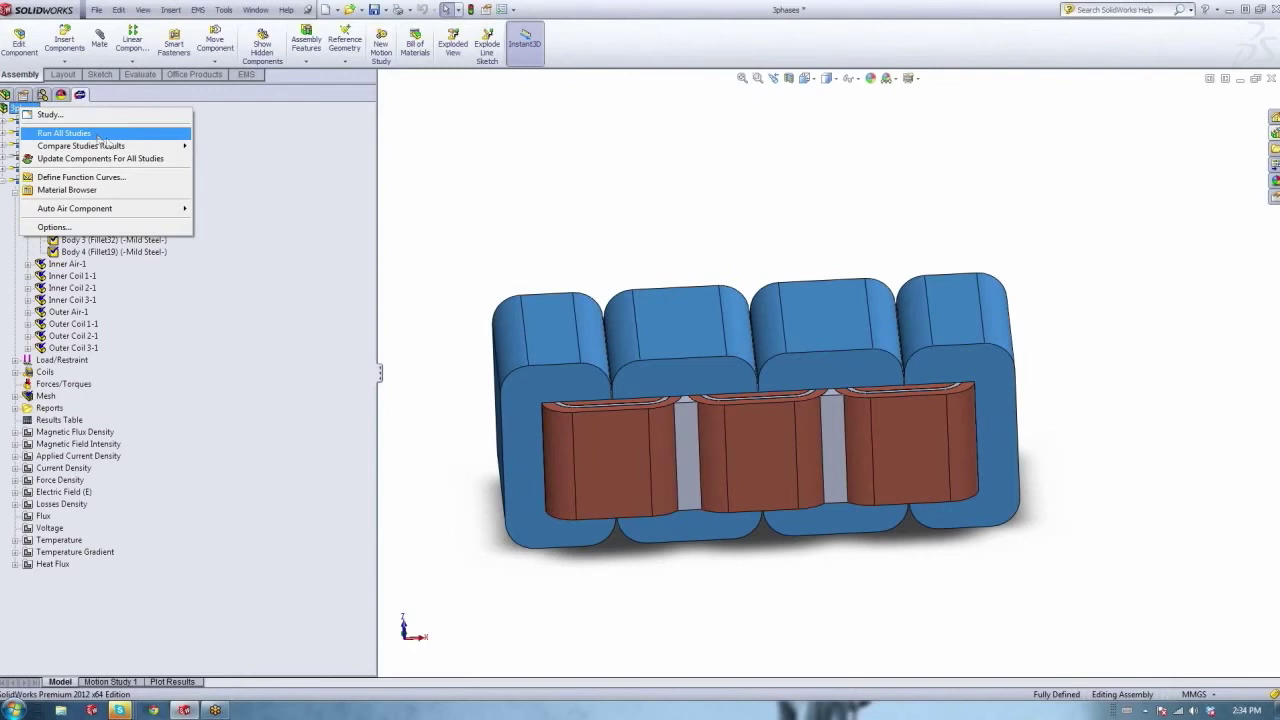
pyautogui.click(302, 274)
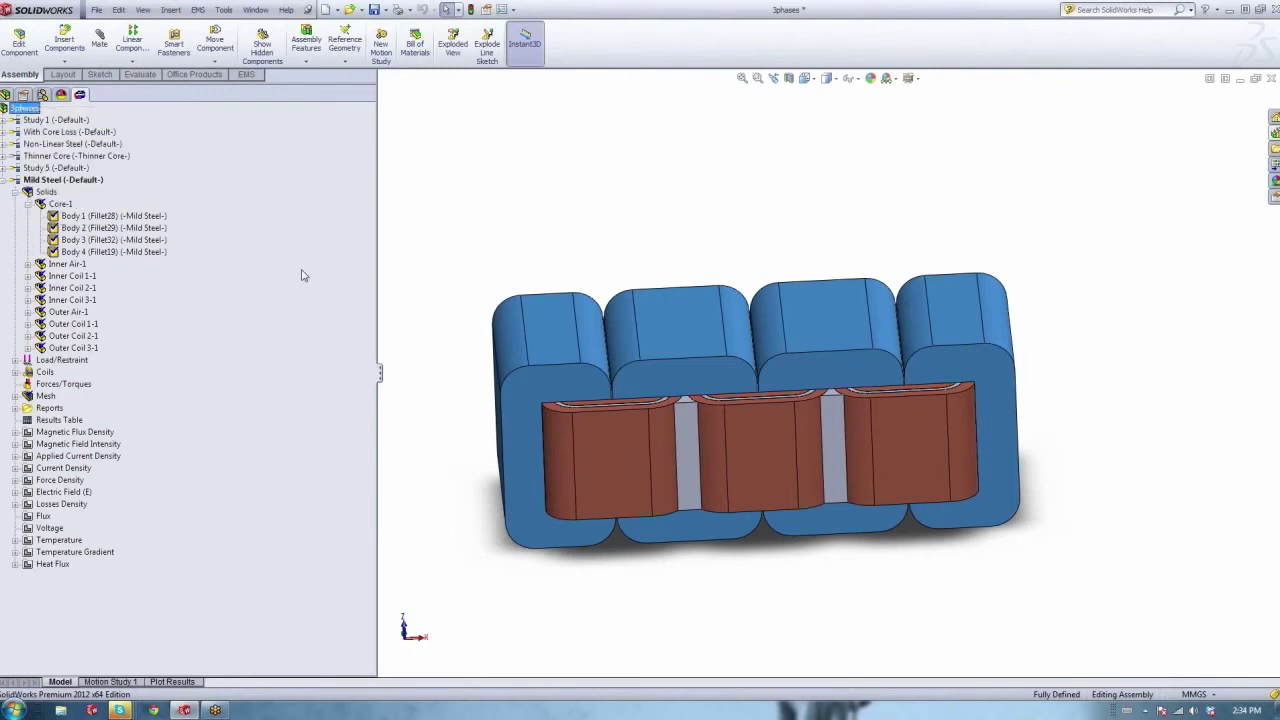
pyautogui.click(4, 180)
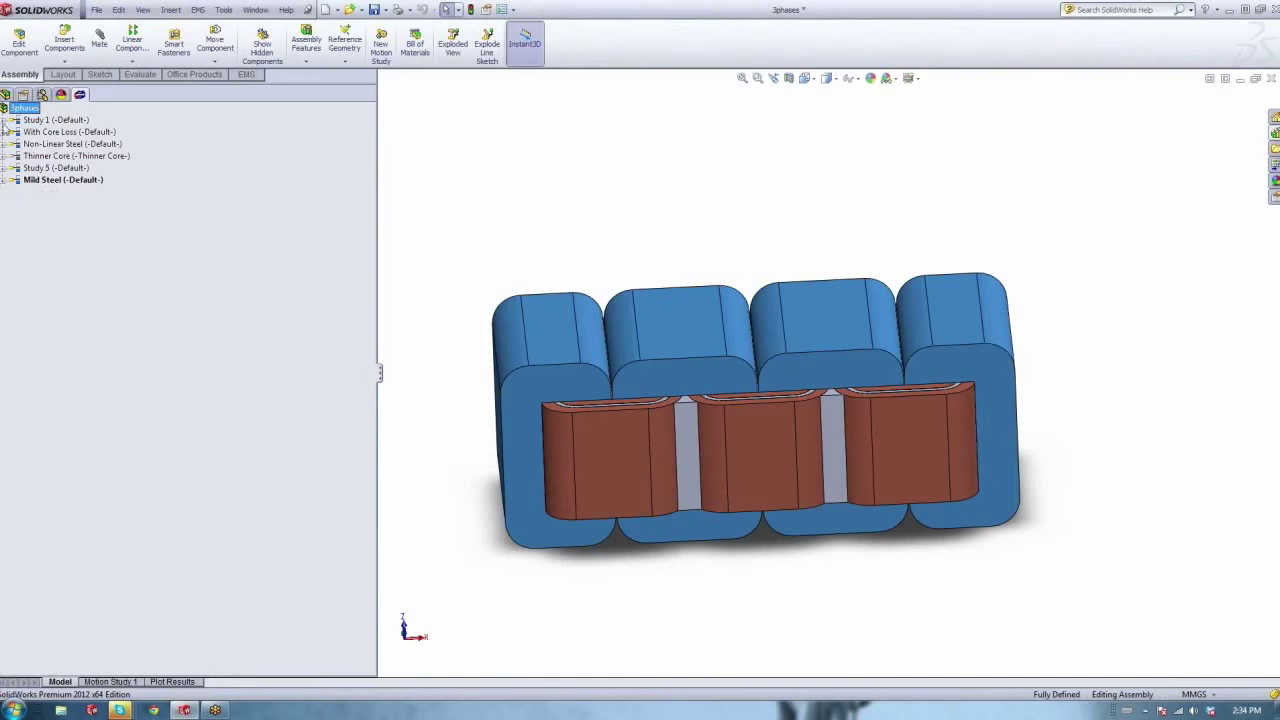
# Expand Study 1's Solids and Core-1 nodes, collapse them, then bring up Current Density plot choices.
pyautogui.click(4, 120)
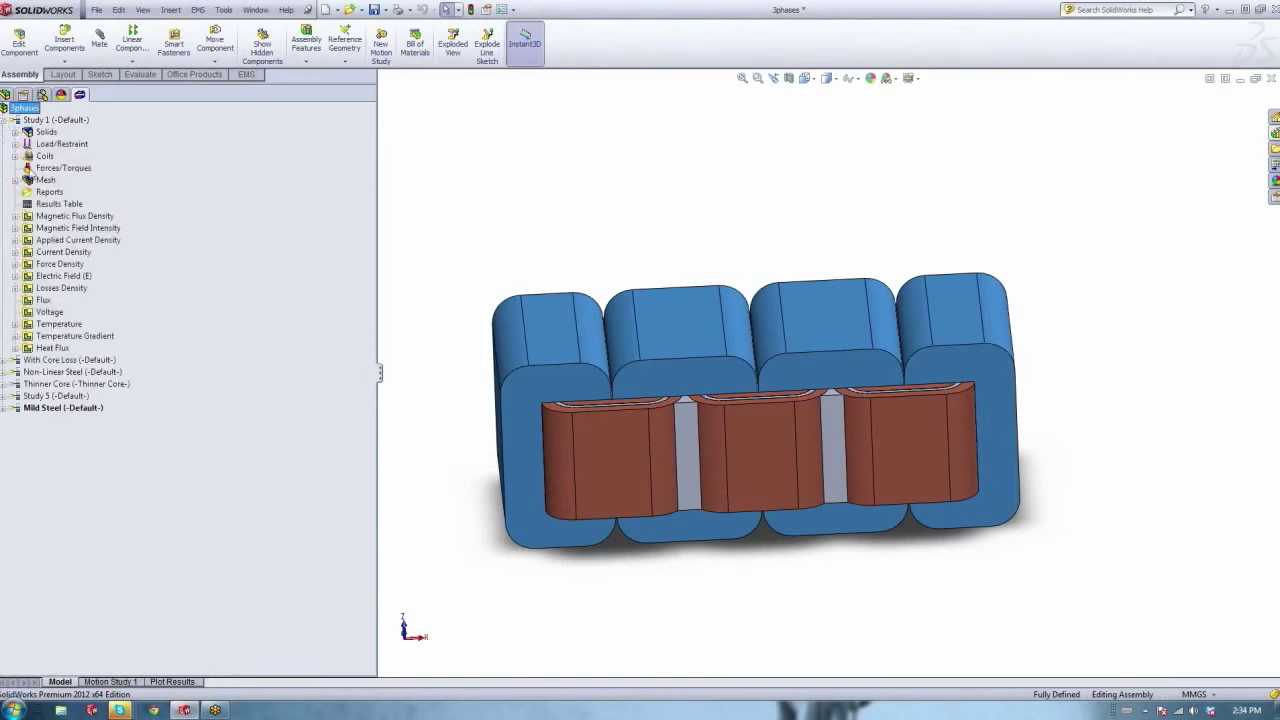
pyautogui.click(15, 132)
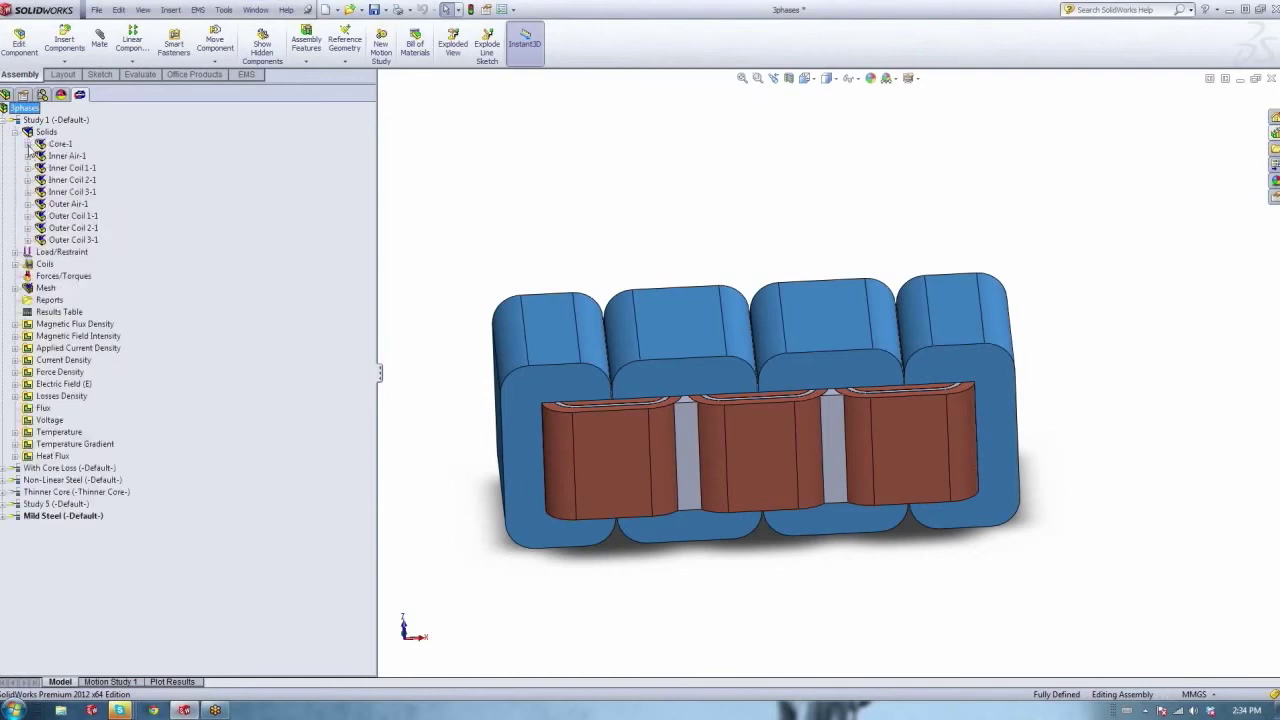
pyautogui.click(28, 144)
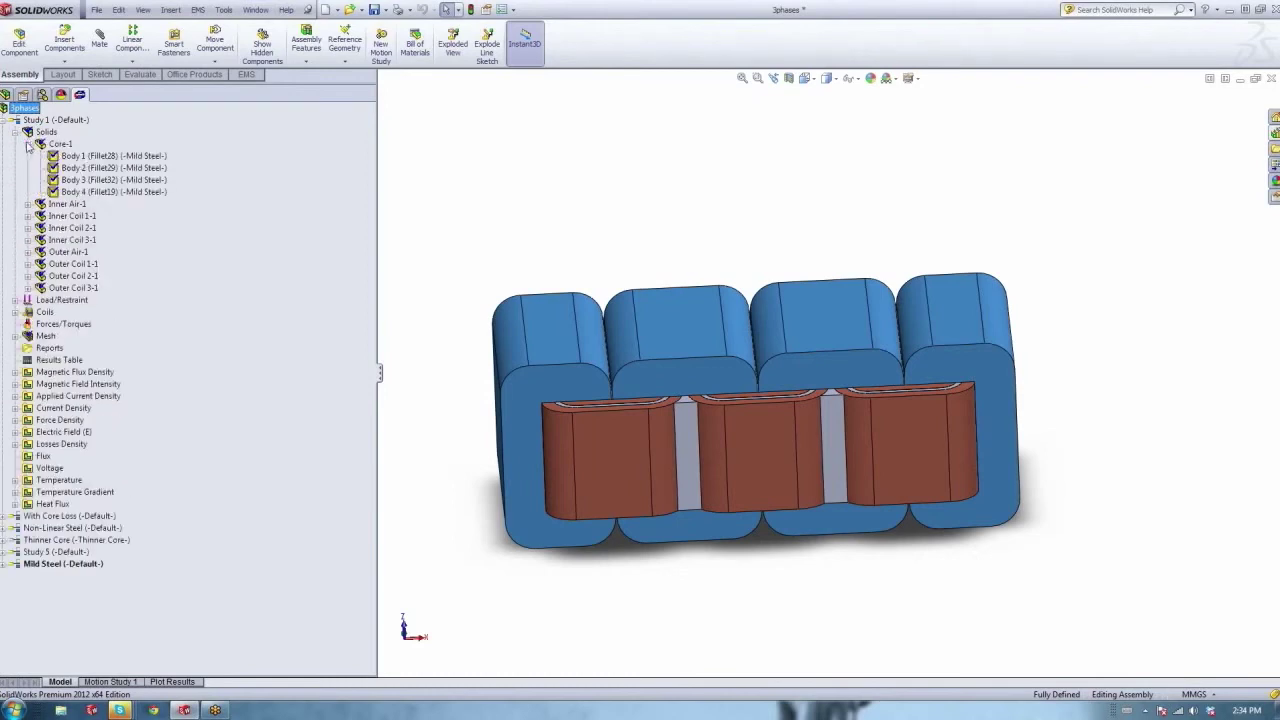
pyautogui.click(27, 144)
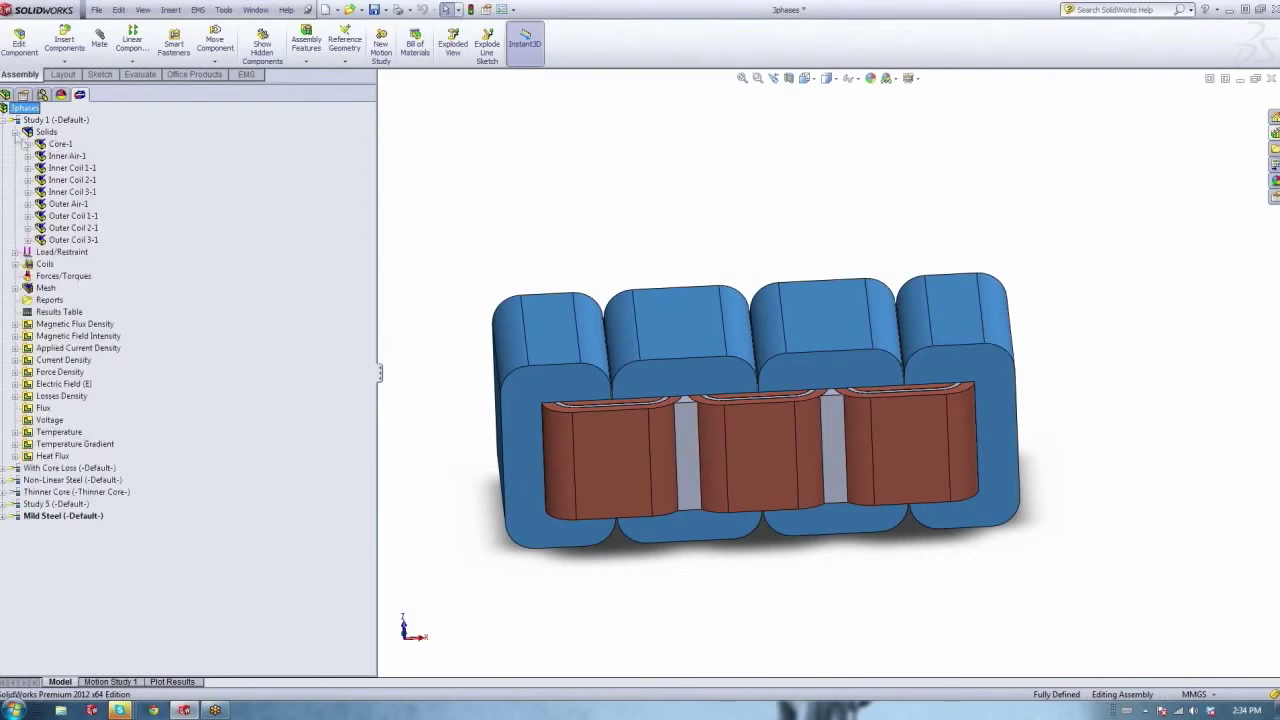
pyautogui.click(15, 134)
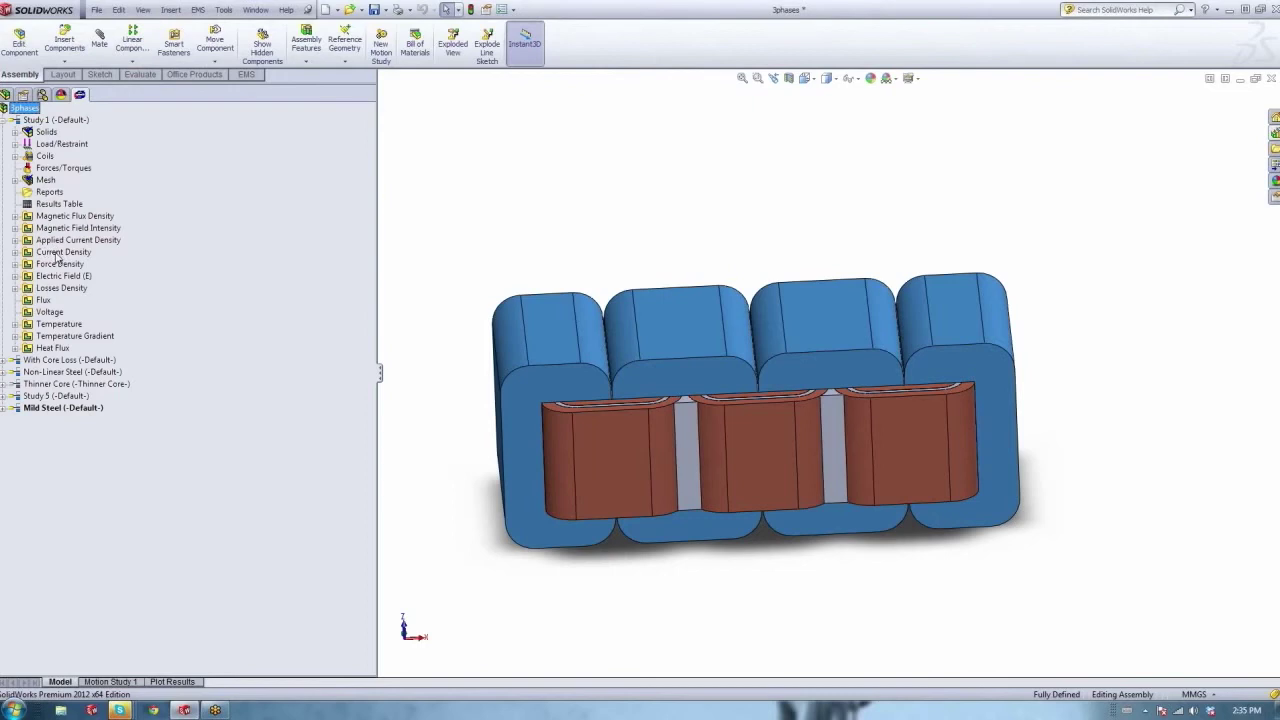
pyautogui.rightClick(57, 255)
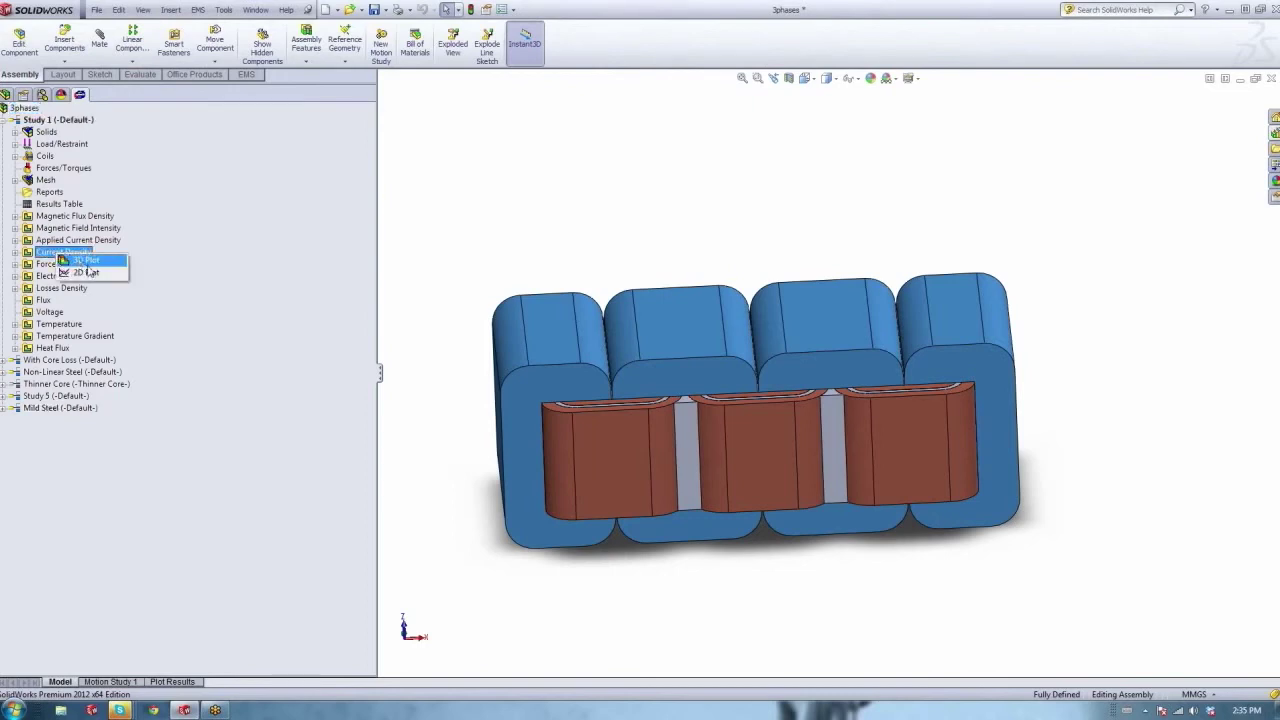
# Start a 2D current density plot from Point3 to Point4 with 200 points.
pyautogui.click(90, 273)
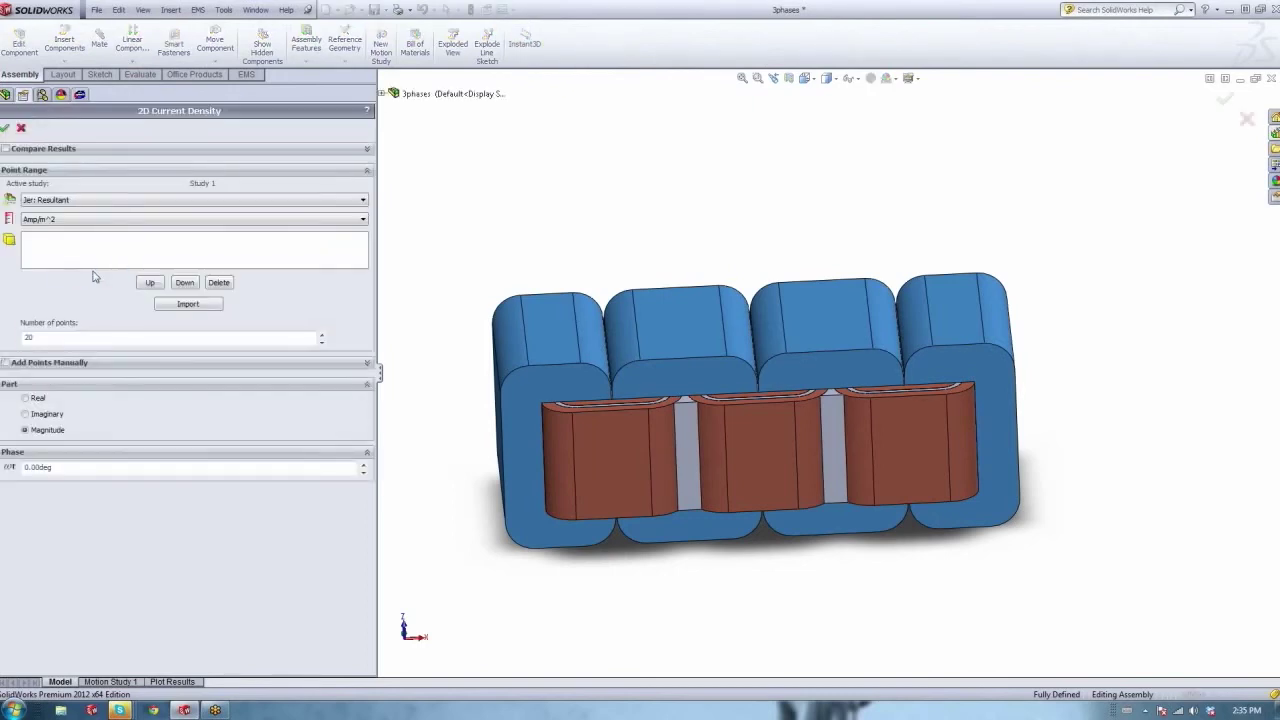
pyautogui.click(381, 93)
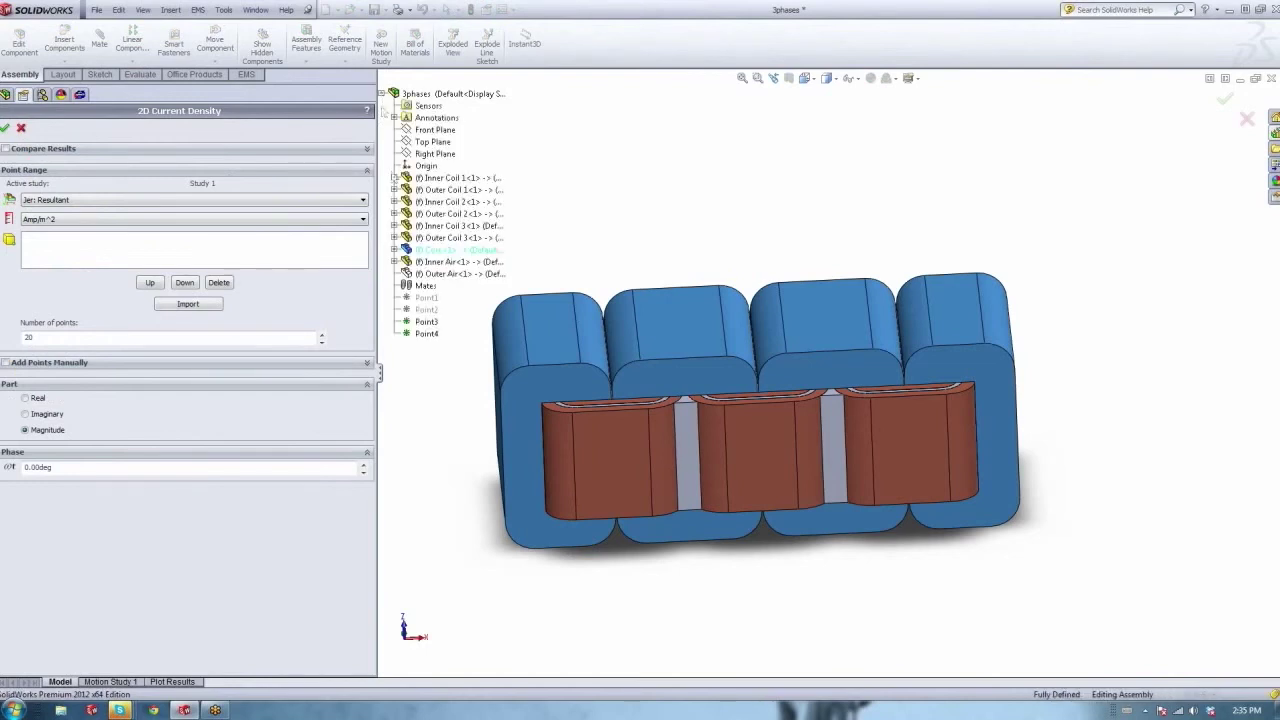
pyautogui.click(426, 321)
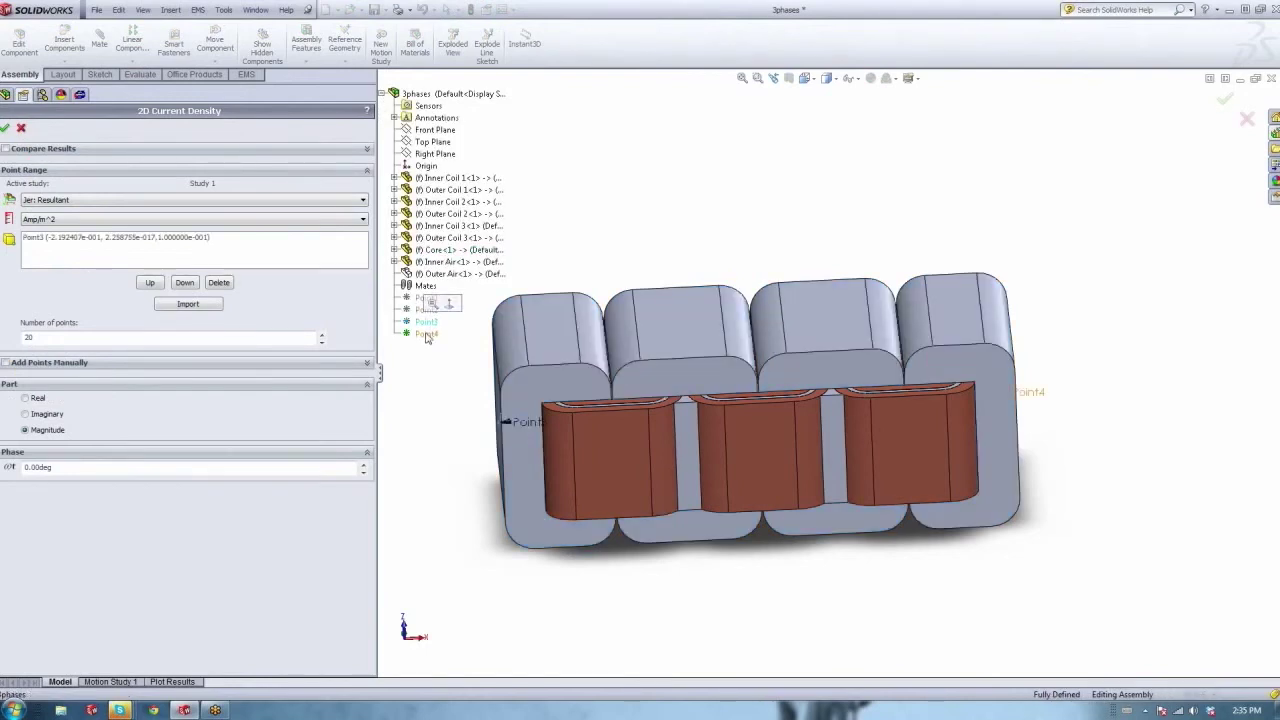
pyautogui.click(426, 334)
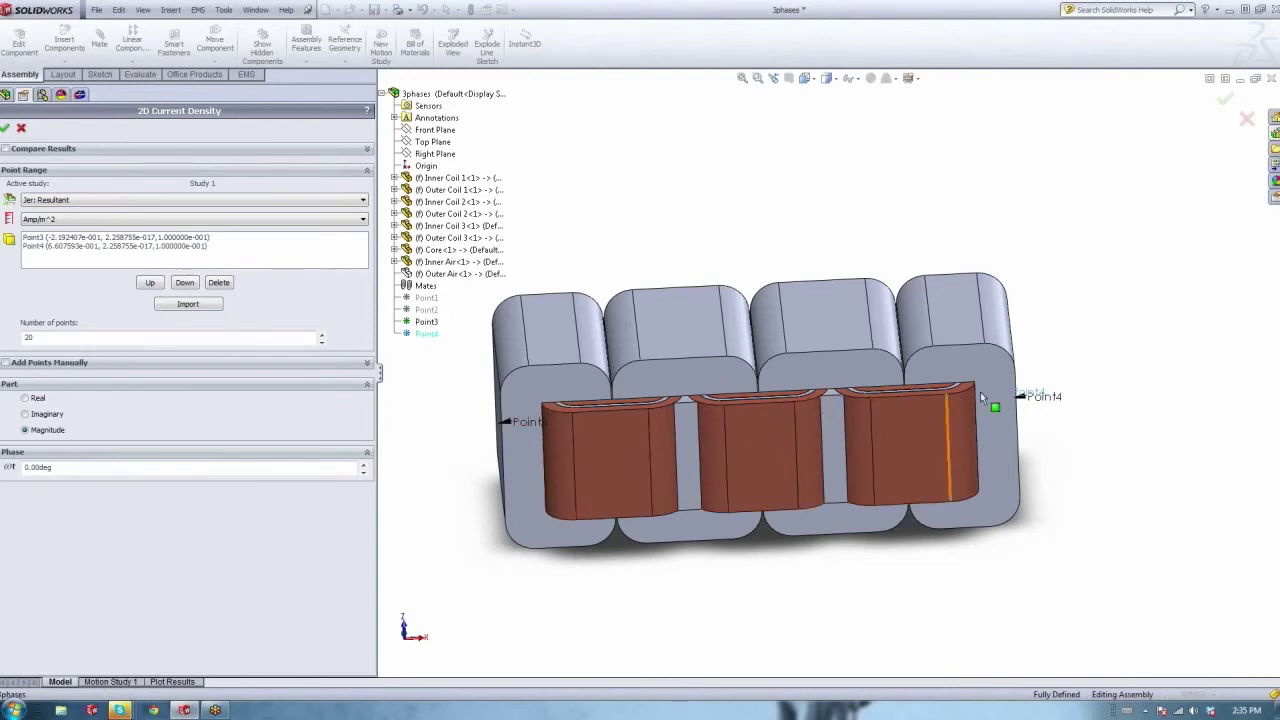
pyautogui.click(52, 337)
pyautogui.write('0')
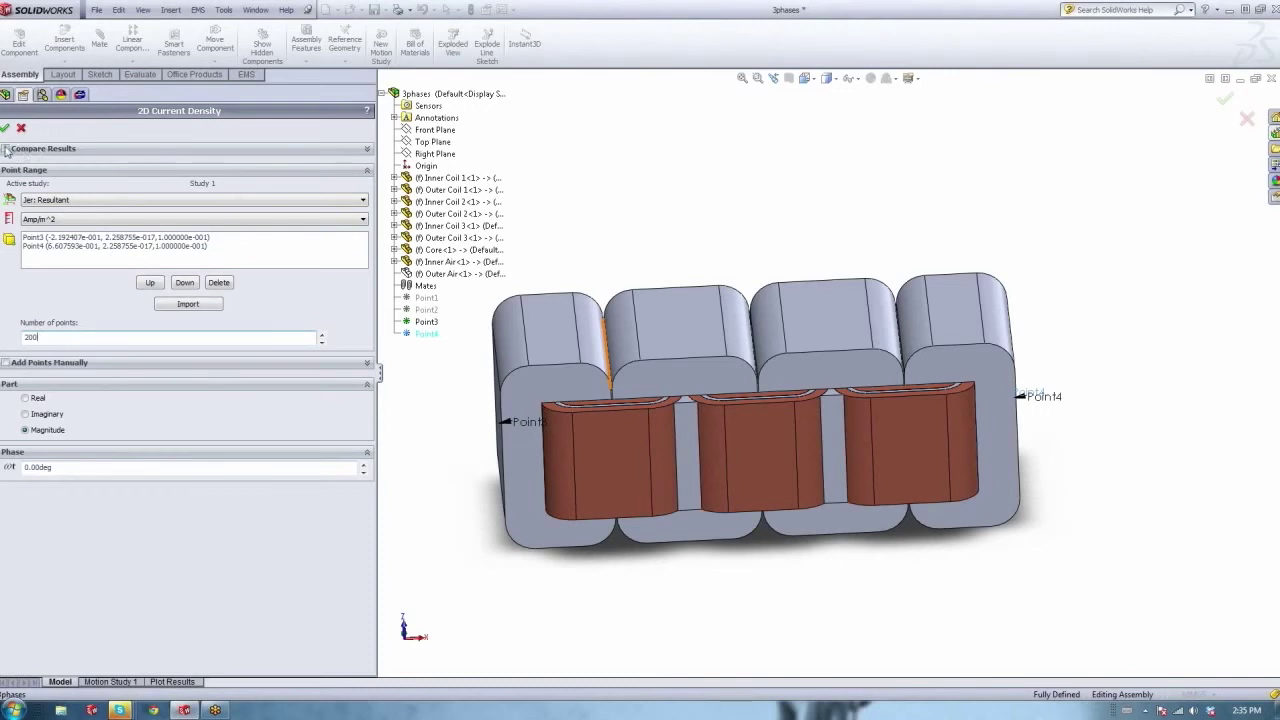
# Overlay the With Core Loss curve, plot the real part, and generate the graph.
pyautogui.click(5, 149)
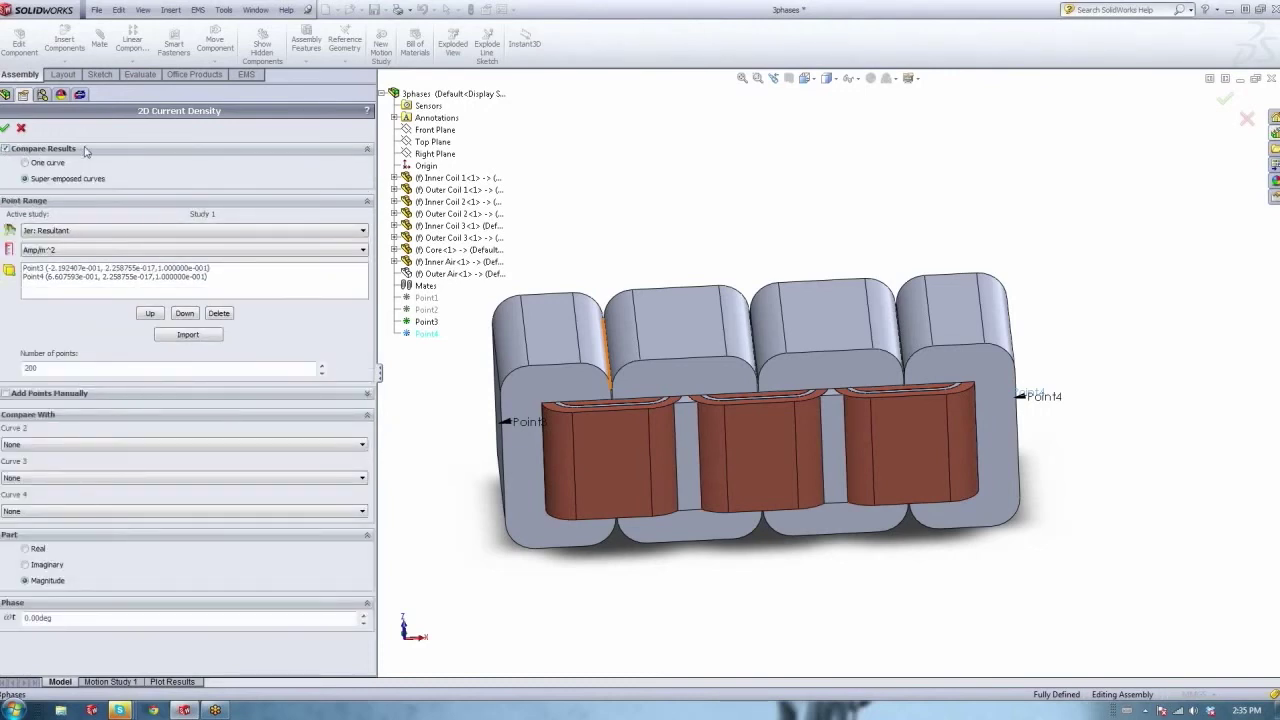
pyautogui.click(35, 446)
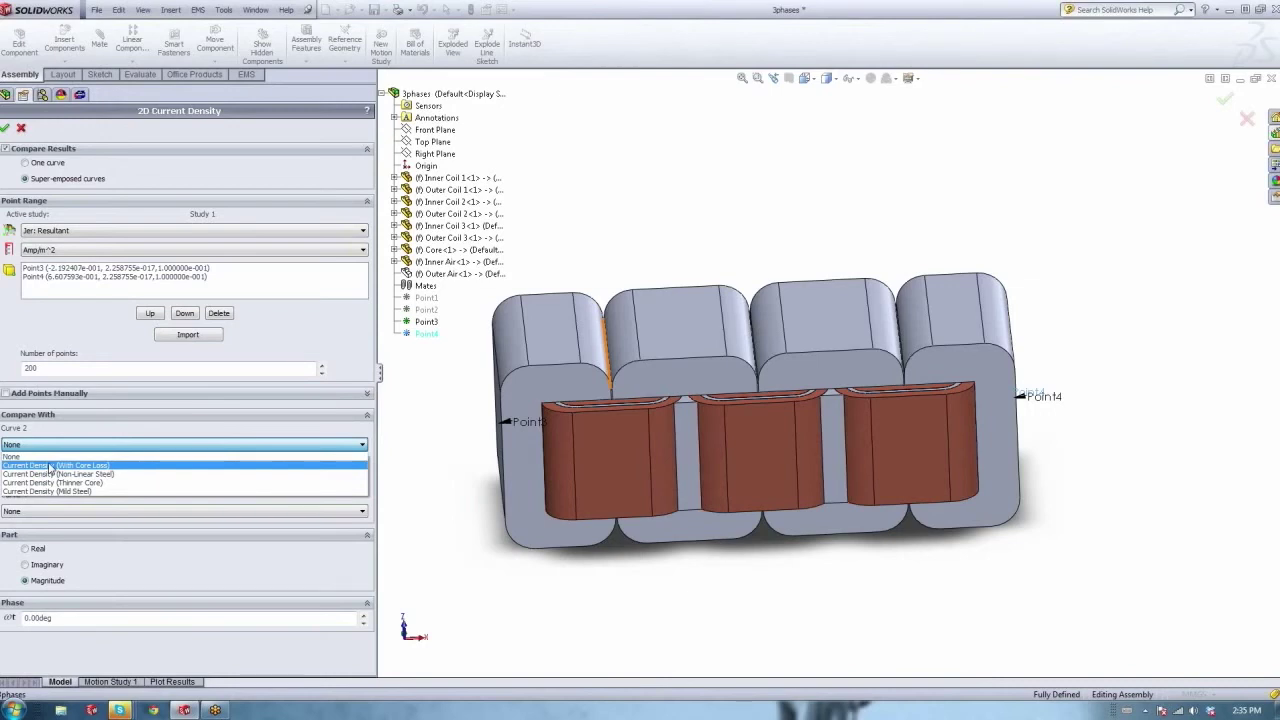
pyautogui.click(50, 466)
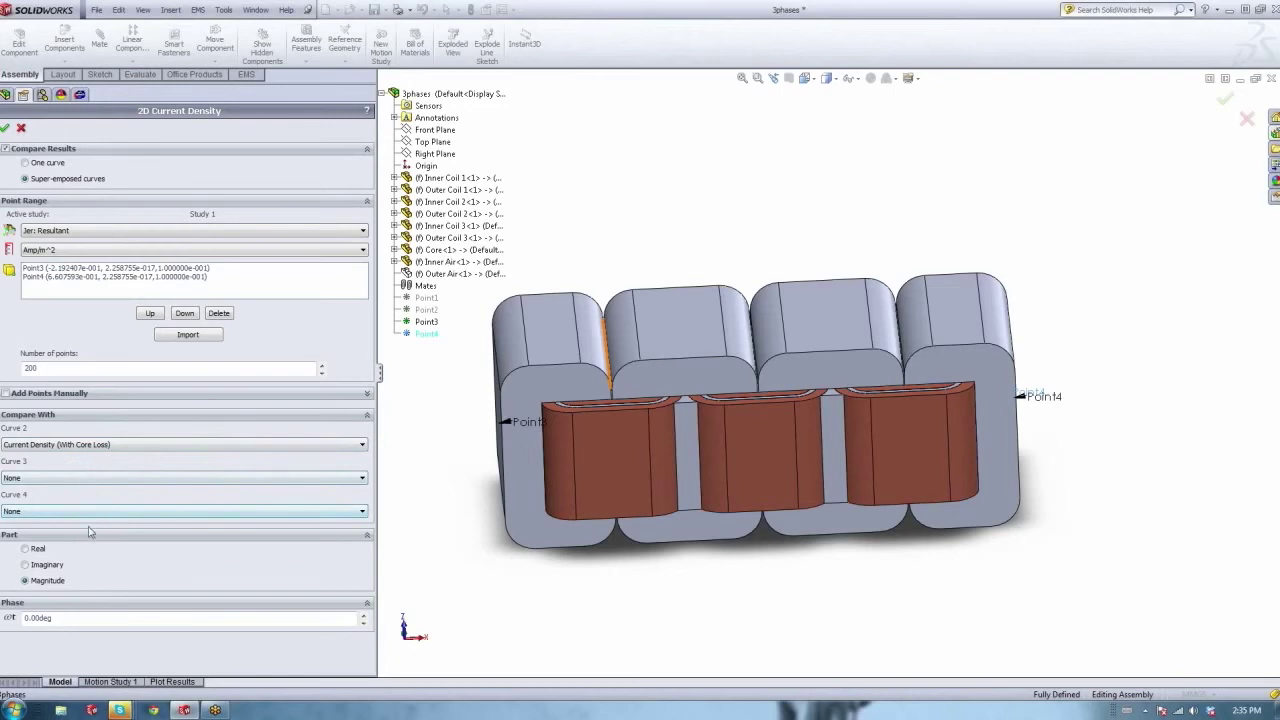
pyautogui.click(25, 548)
pyautogui.click(5, 128)
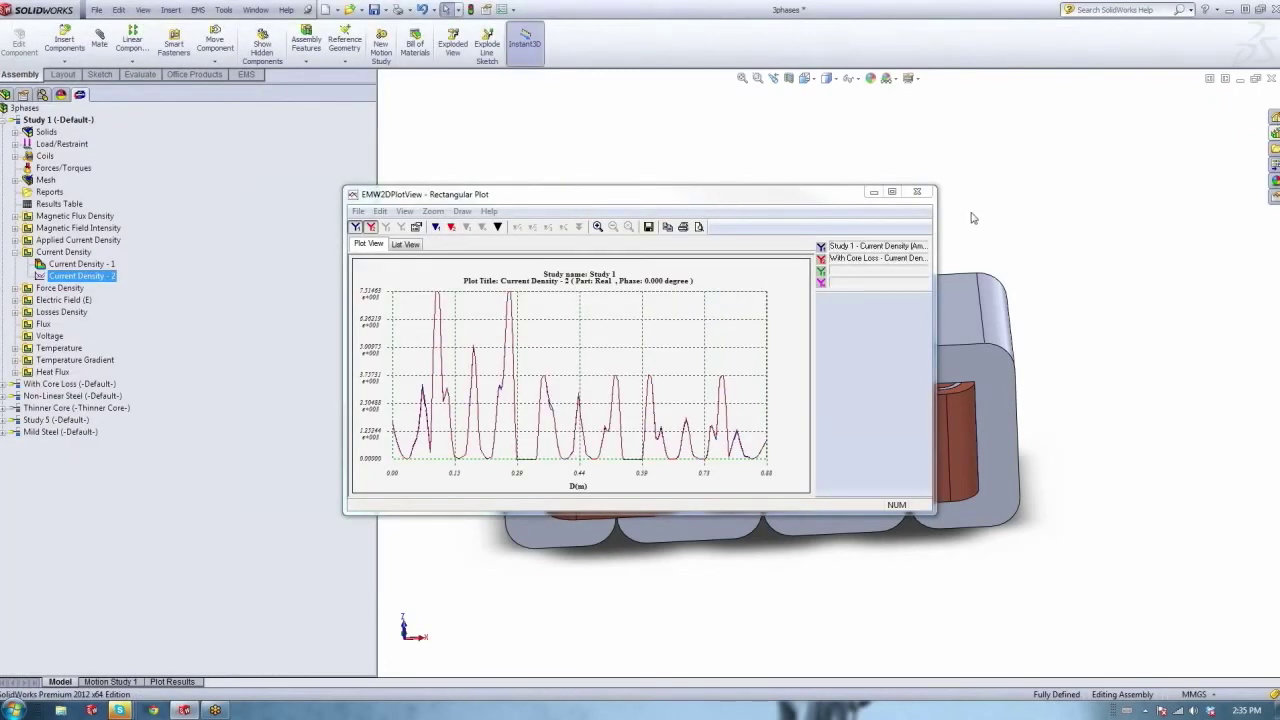
# Maximize the EMW2DPlotView window and turn on the marker readout at D = 0 m.
pyautogui.click(892, 191)
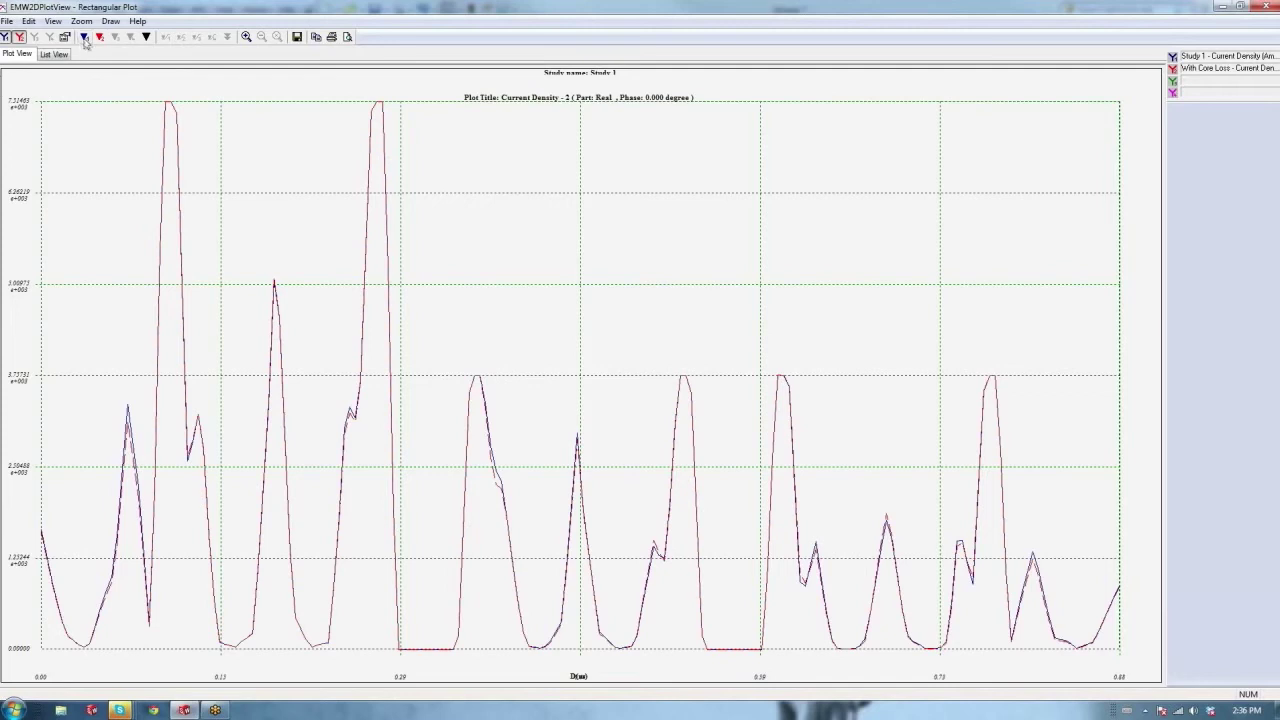
pyautogui.click(147, 37)
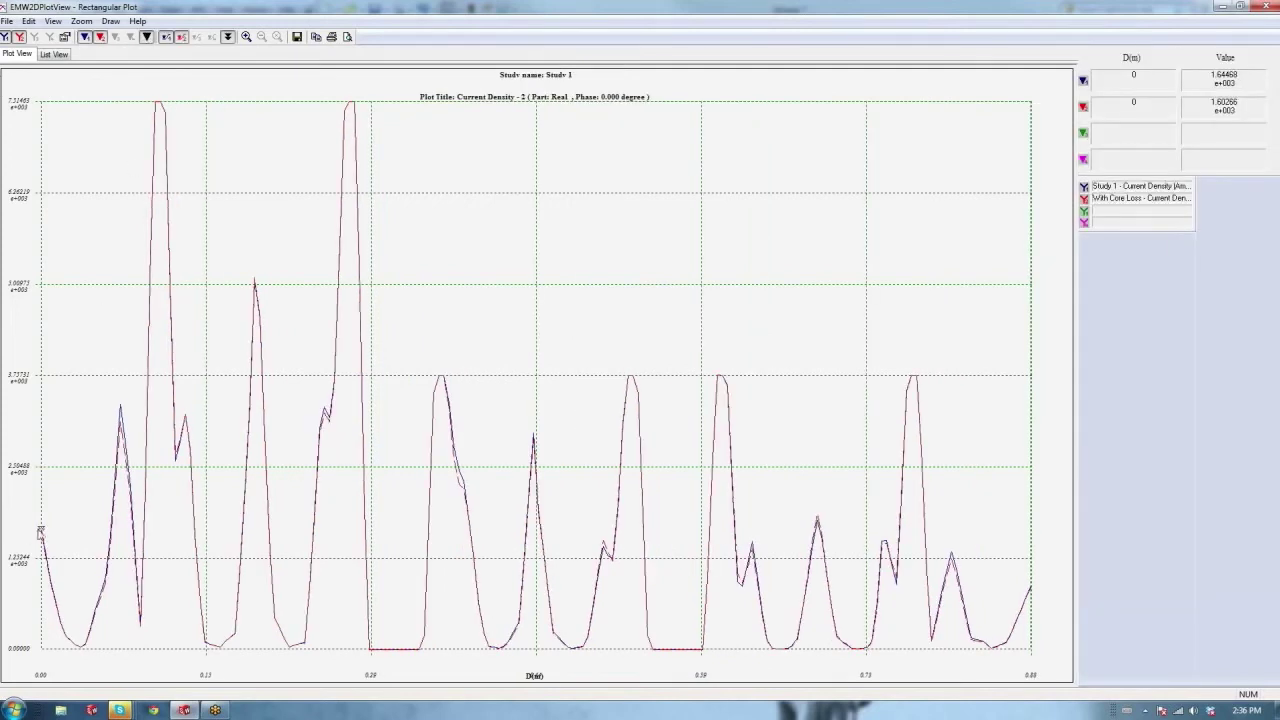
# Move the marker to D = 0.349347 m, where both curves read 3.51153e+003, then show the data table.
pyautogui.moveTo(100, 627)
pyautogui.mouseDown()
pyautogui.moveTo(171, 380)
pyautogui.moveTo(170, 340)
pyautogui.mouseUp()
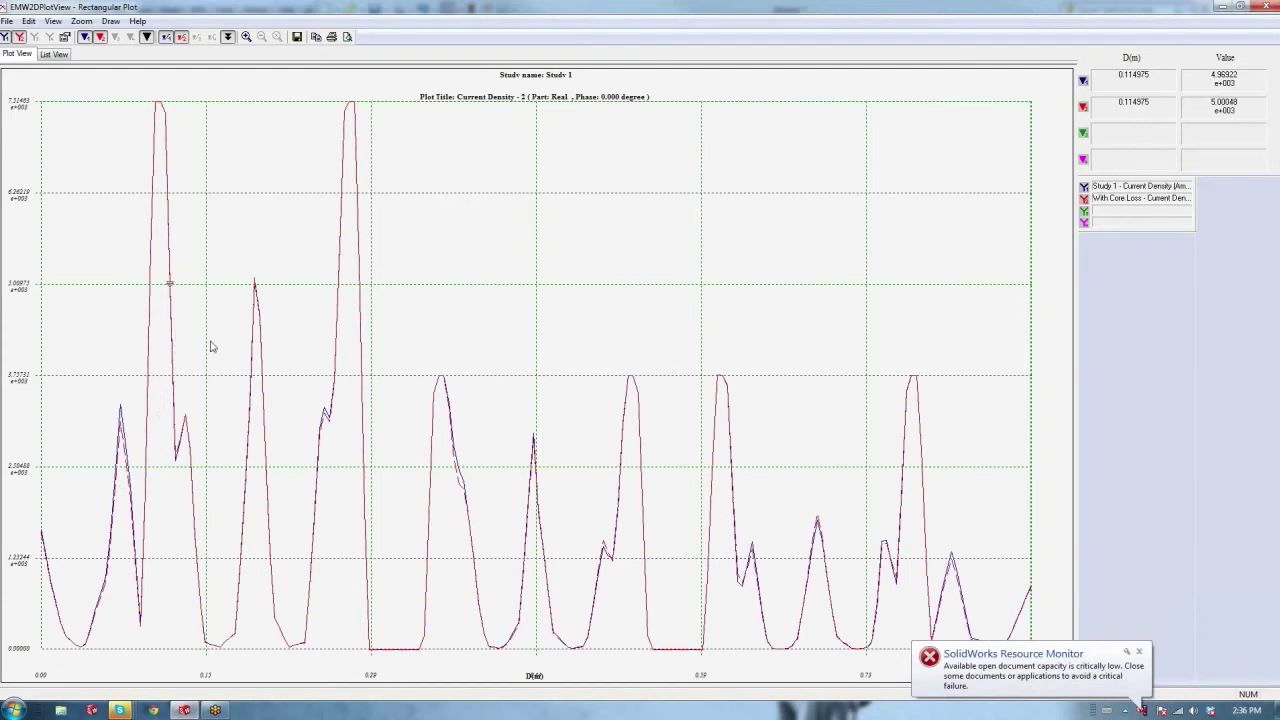
pyautogui.moveTo(171, 287)
pyautogui.mouseDown()
pyautogui.moveTo(257, 429)
pyautogui.moveTo(363, 314)
pyautogui.moveTo(460, 490)
pyautogui.moveTo(436, 392)
pyautogui.mouseUp()
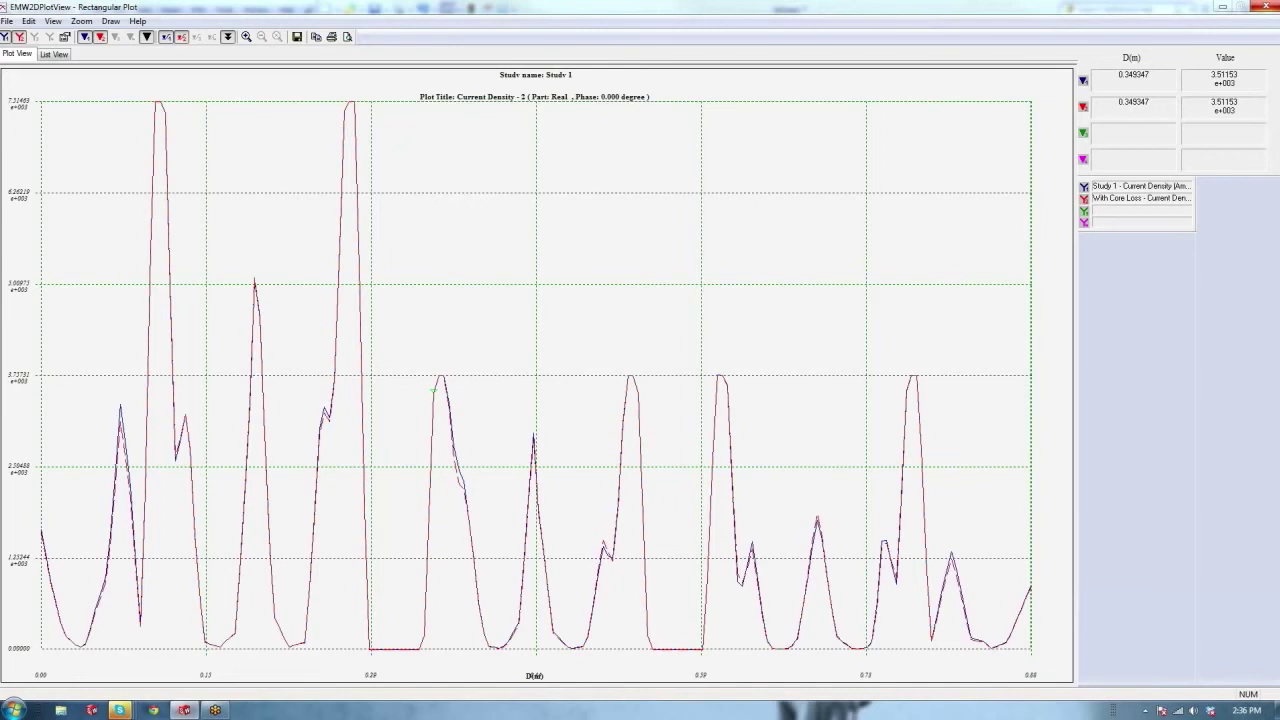
pyautogui.click(53, 54)
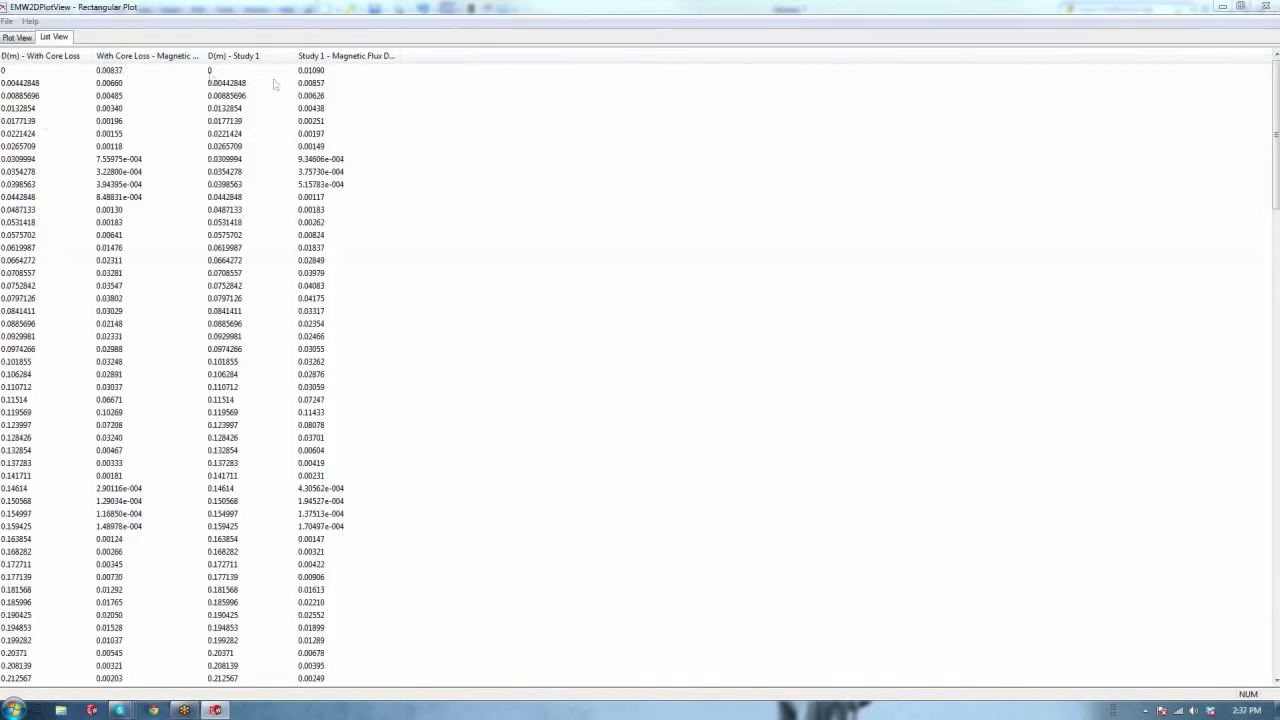
# Close the comparison plot, collapse With Core Loss flux density, and expand the Non-Linear Steel study.
pyautogui.click(17, 37)
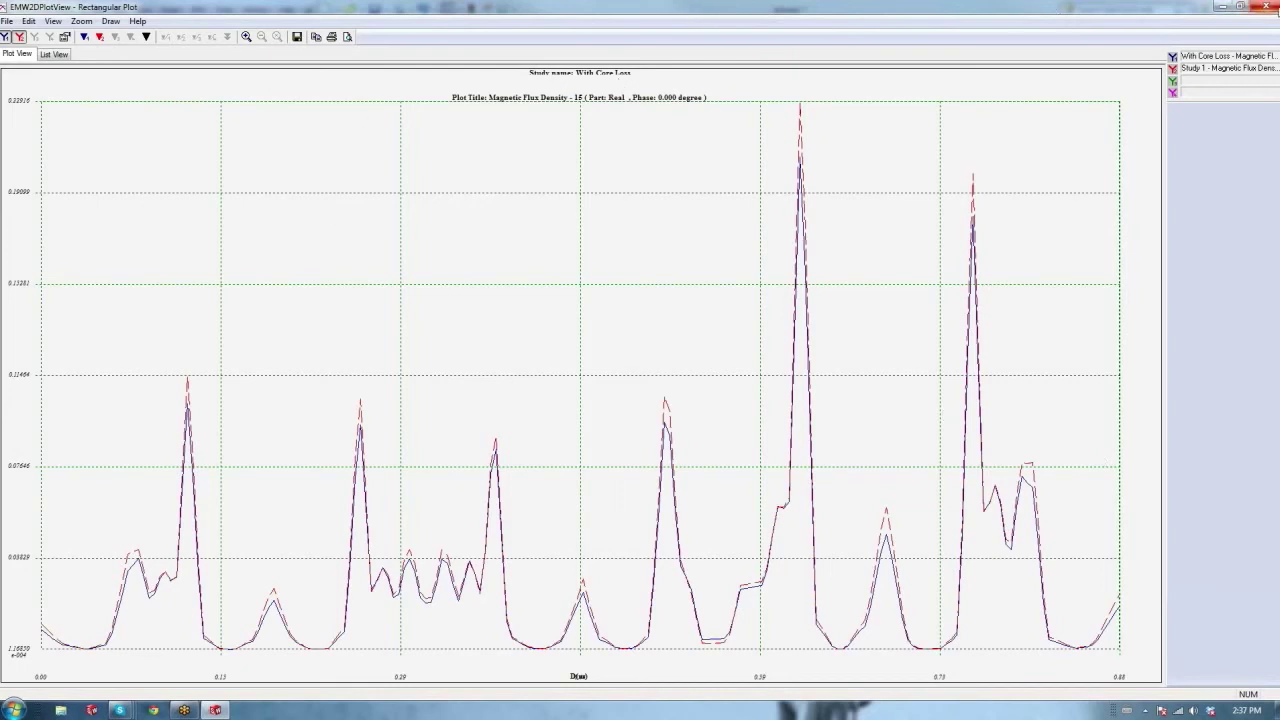
pyautogui.click(1272, 7)
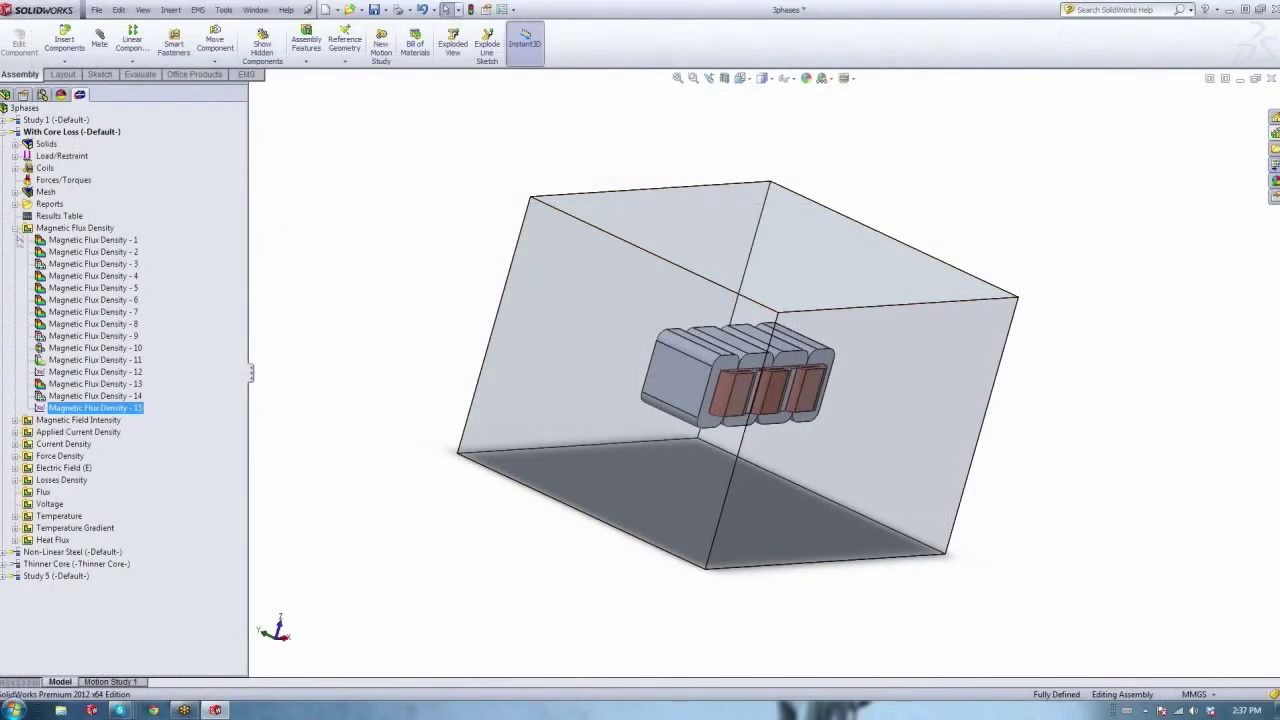
pyautogui.click(15, 228)
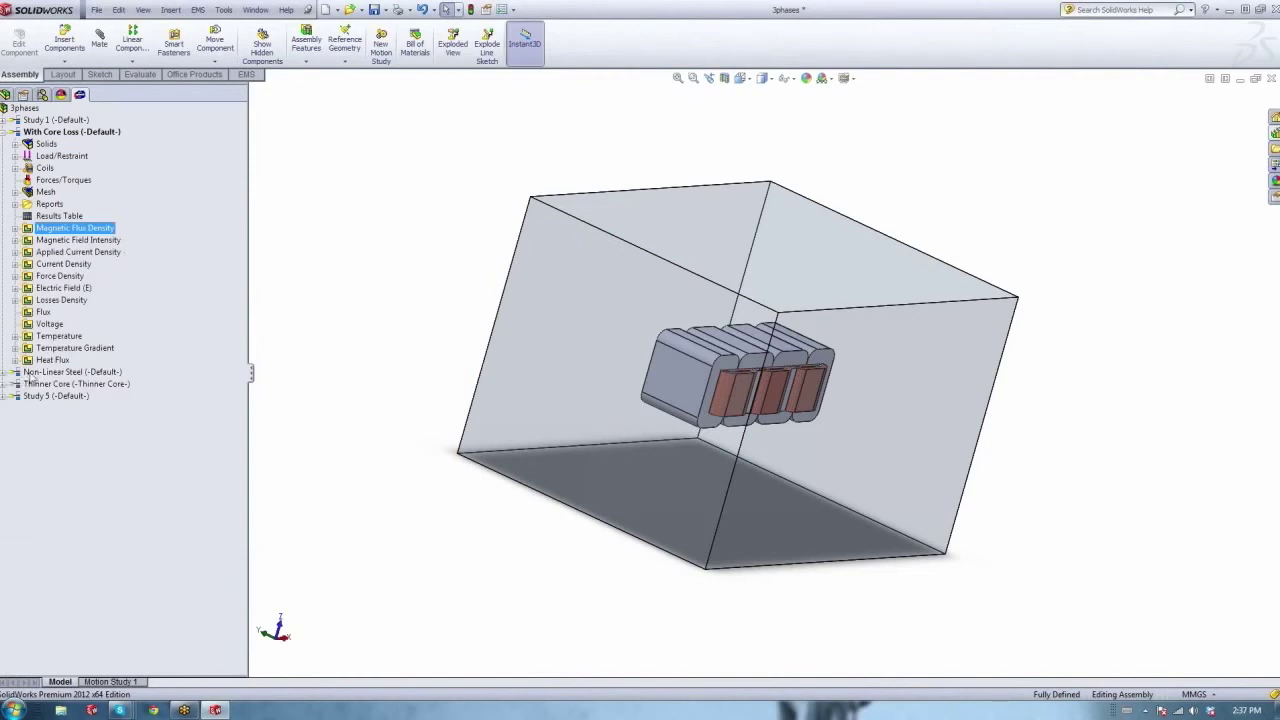
pyautogui.click(4, 372)
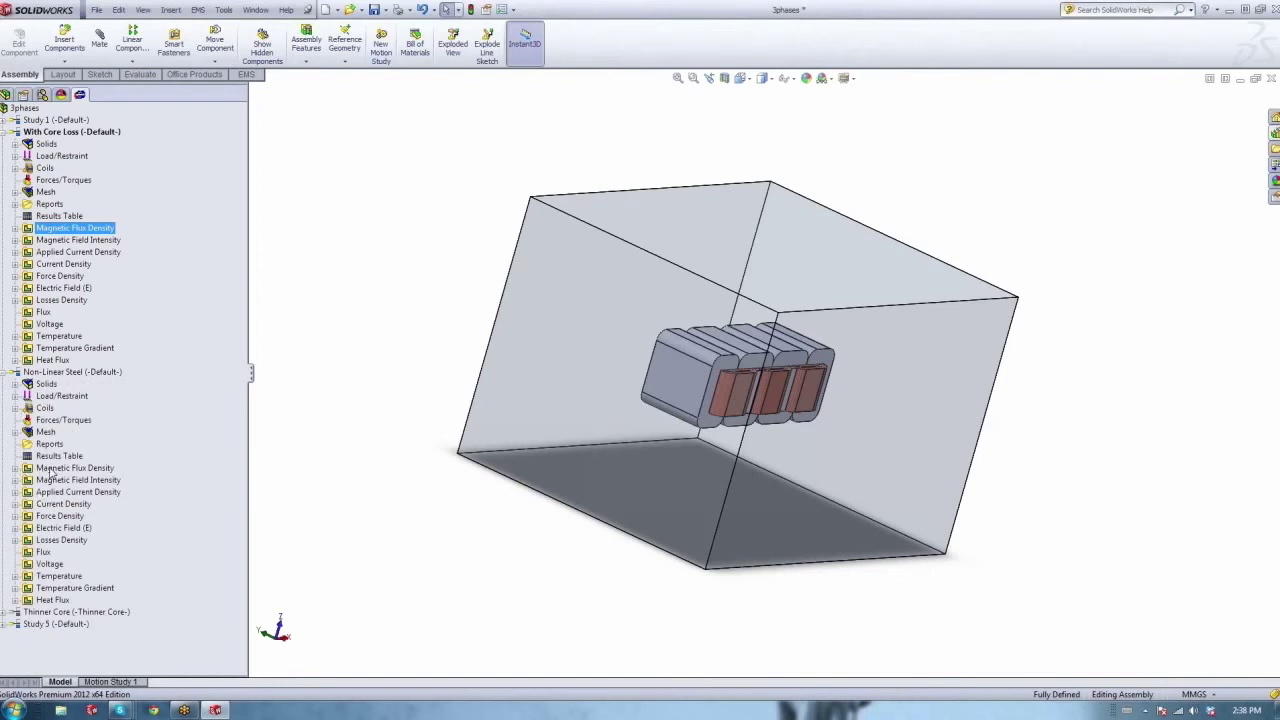
pyautogui.rightClick(50, 470)
# Plot the real part of flux density at 120° phase between the core's end faces, 200 points.
pyautogui.click(76, 490)
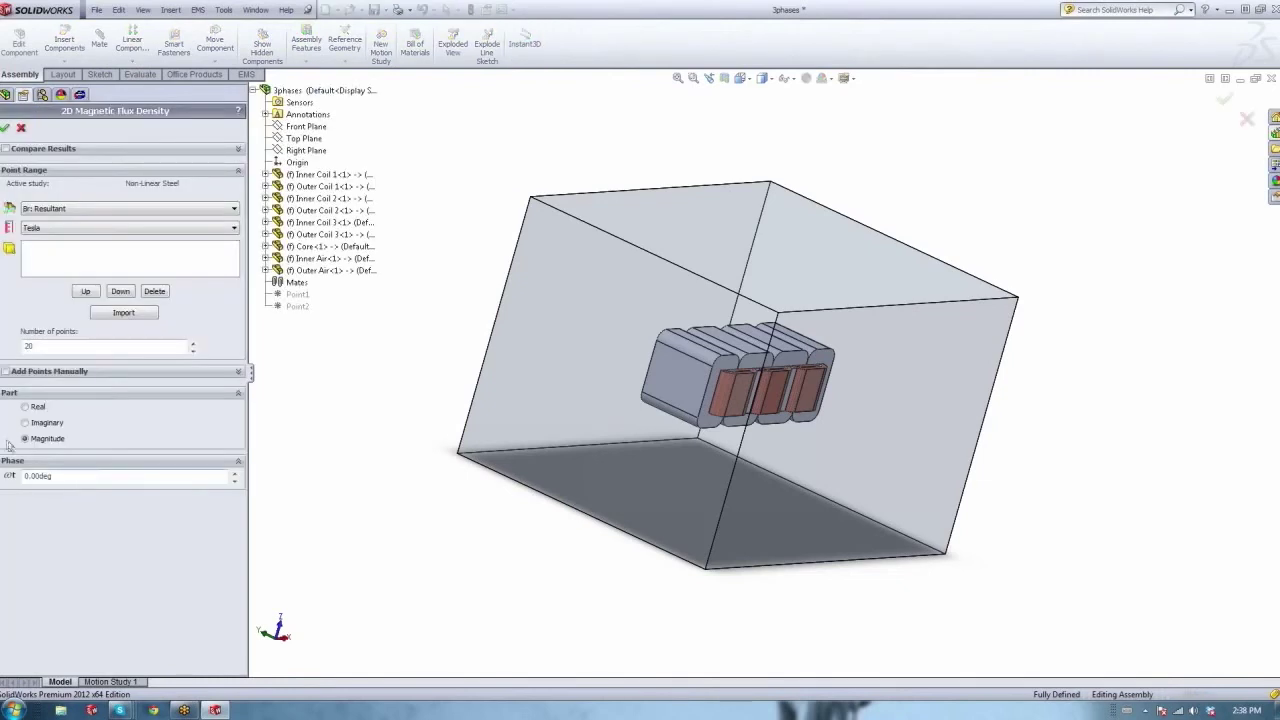
pyautogui.click(26, 407)
pyautogui.doubleClick(58, 476)
pyautogui.write('120')
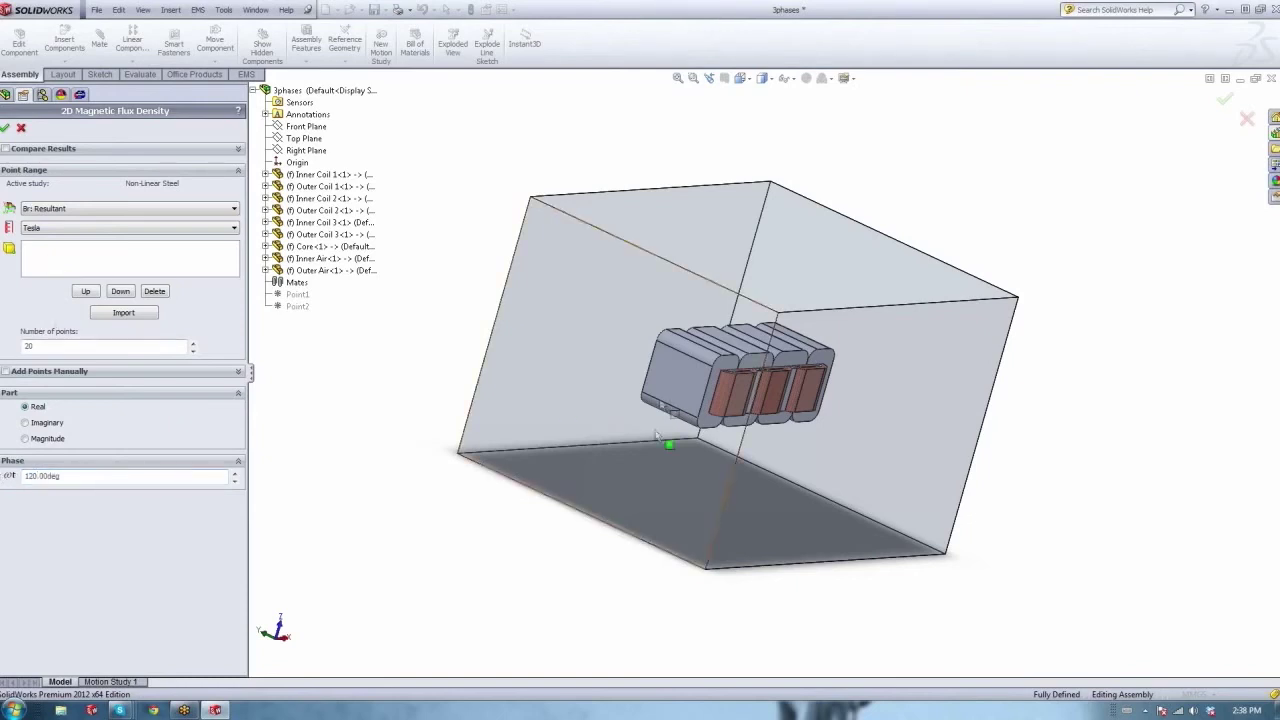
pyautogui.click(686, 386)
pyautogui.moveTo(748, 414); pyautogui.dragTo(635, 430, button='middle')
pyautogui.click(808, 372)
pyautogui.write('0')
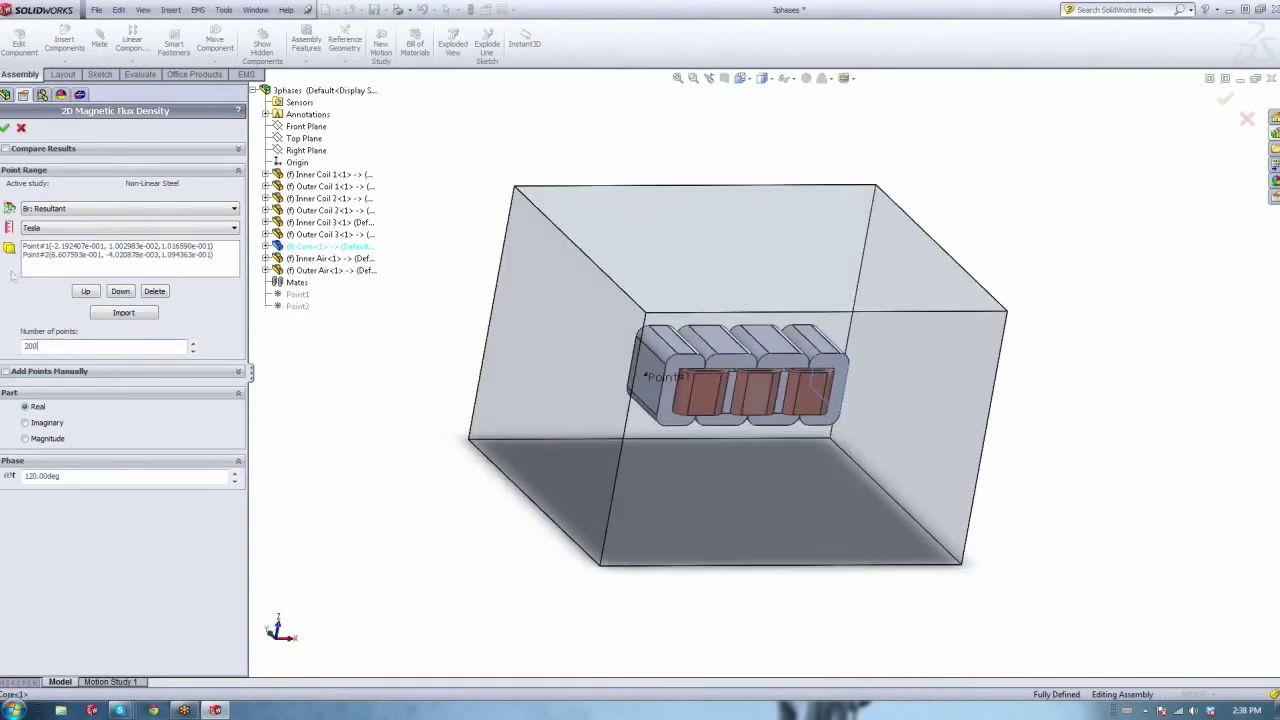
# Superimpose the Study 1 and With Core Loss flux density curves and generate the plot.
pyautogui.click(5, 148)
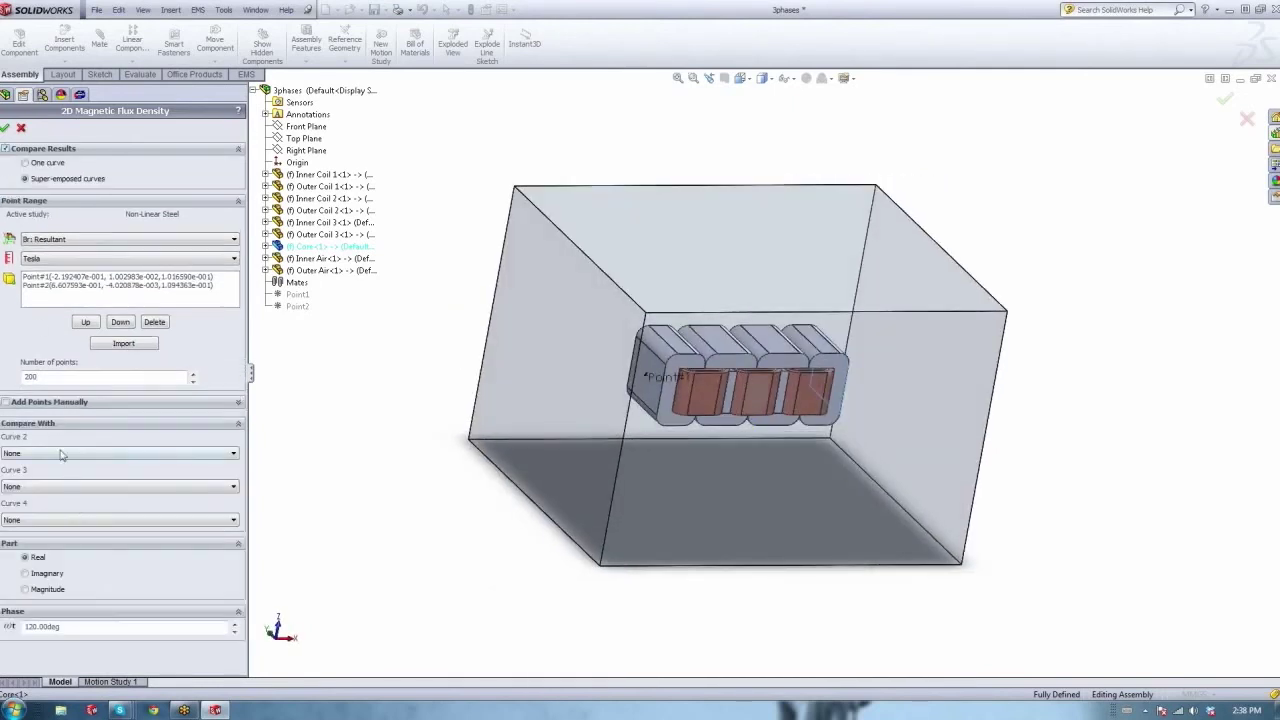
pyautogui.click(62, 455)
pyautogui.click(62, 479)
pyautogui.click(64, 486)
pyautogui.click(68, 516)
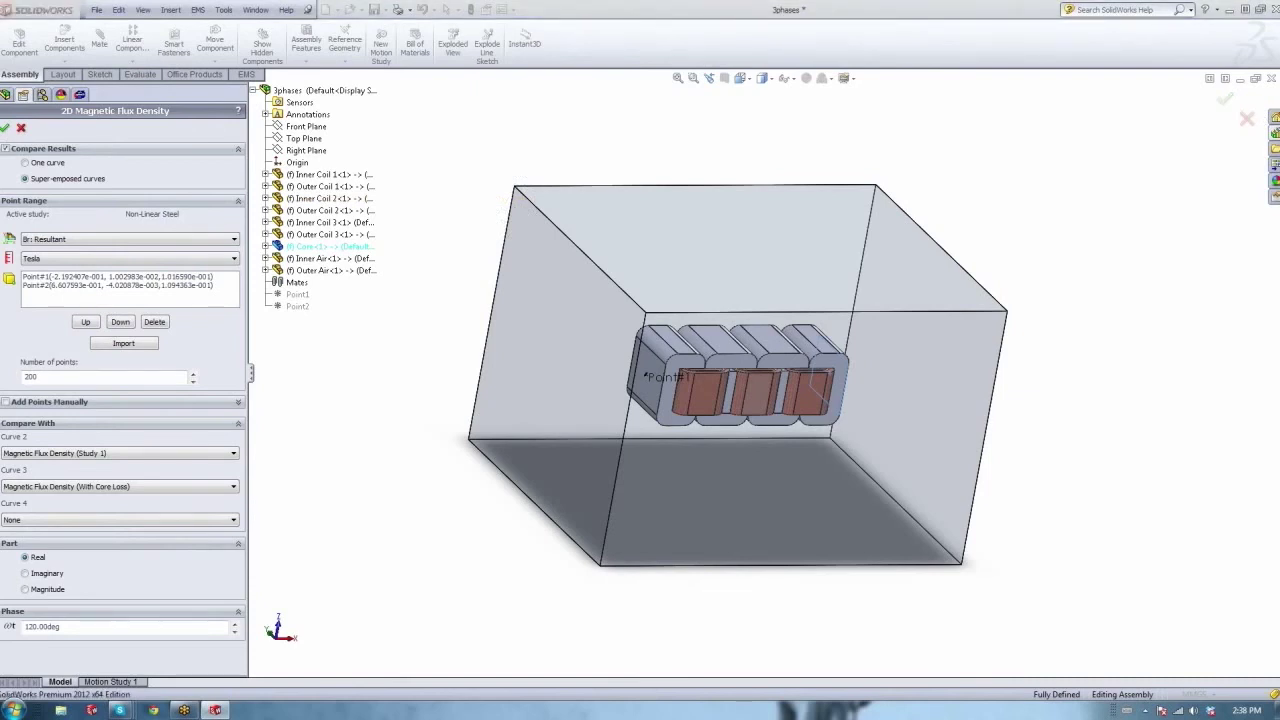
pyautogui.click(900, 195)
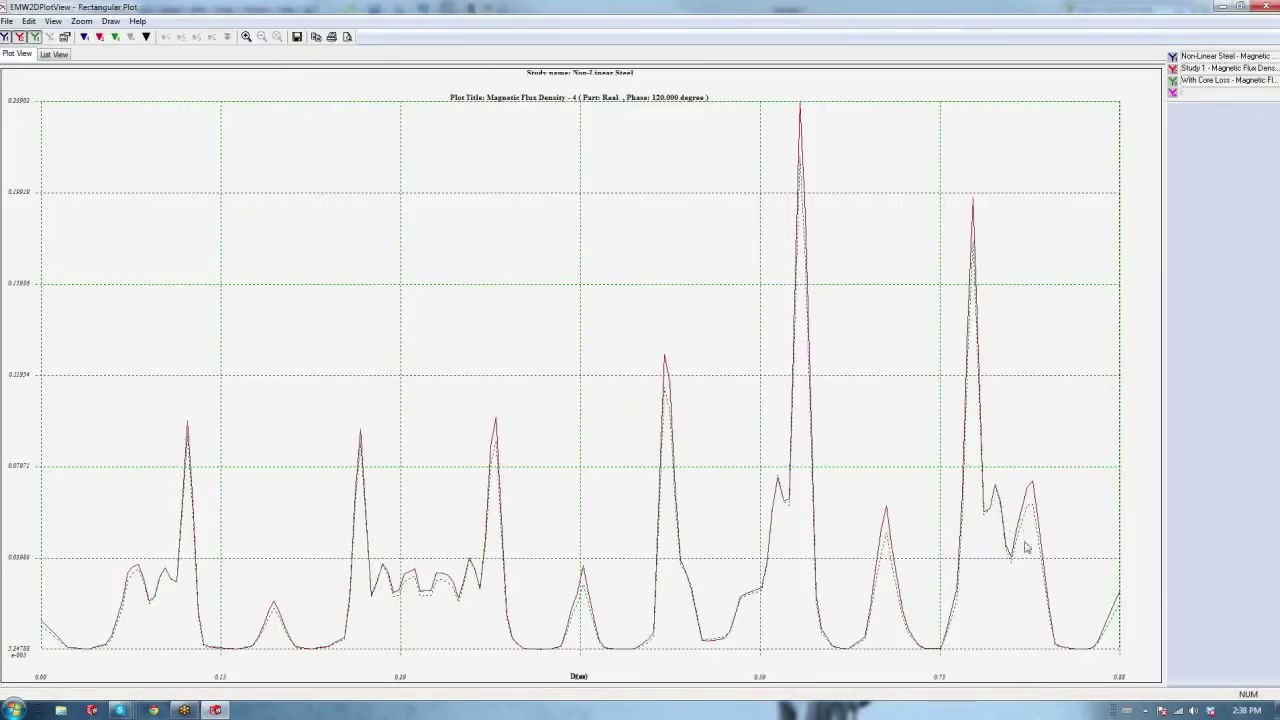
# Review the plotted flux density values in List View, then close the plot window.
pyautogui.click(55, 56)
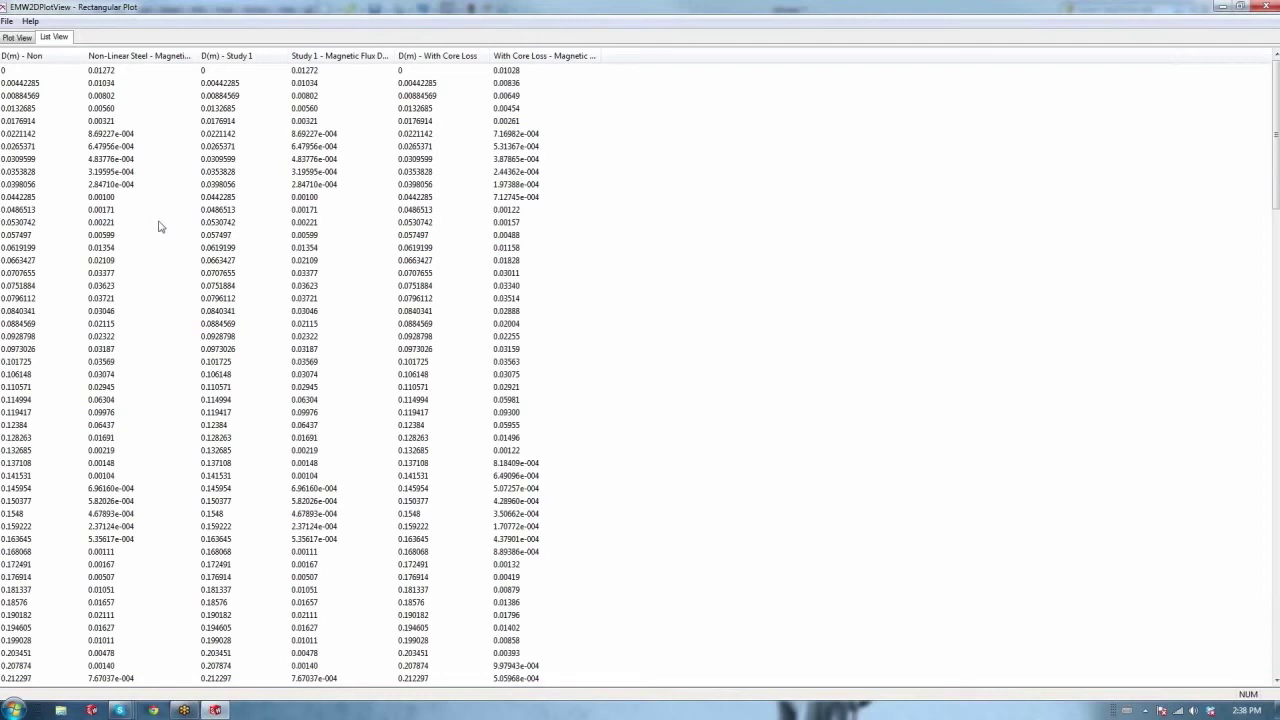
pyautogui.click(1267, 8)
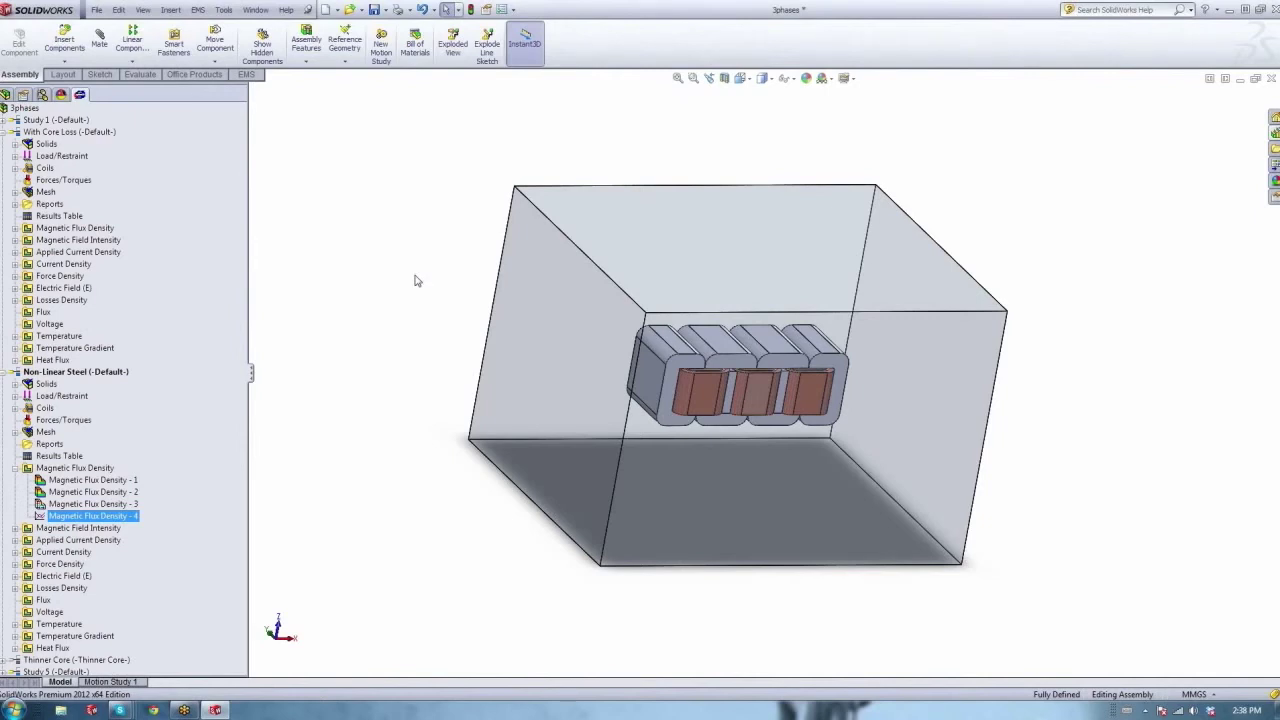
pyautogui.rightClick(580, 228)
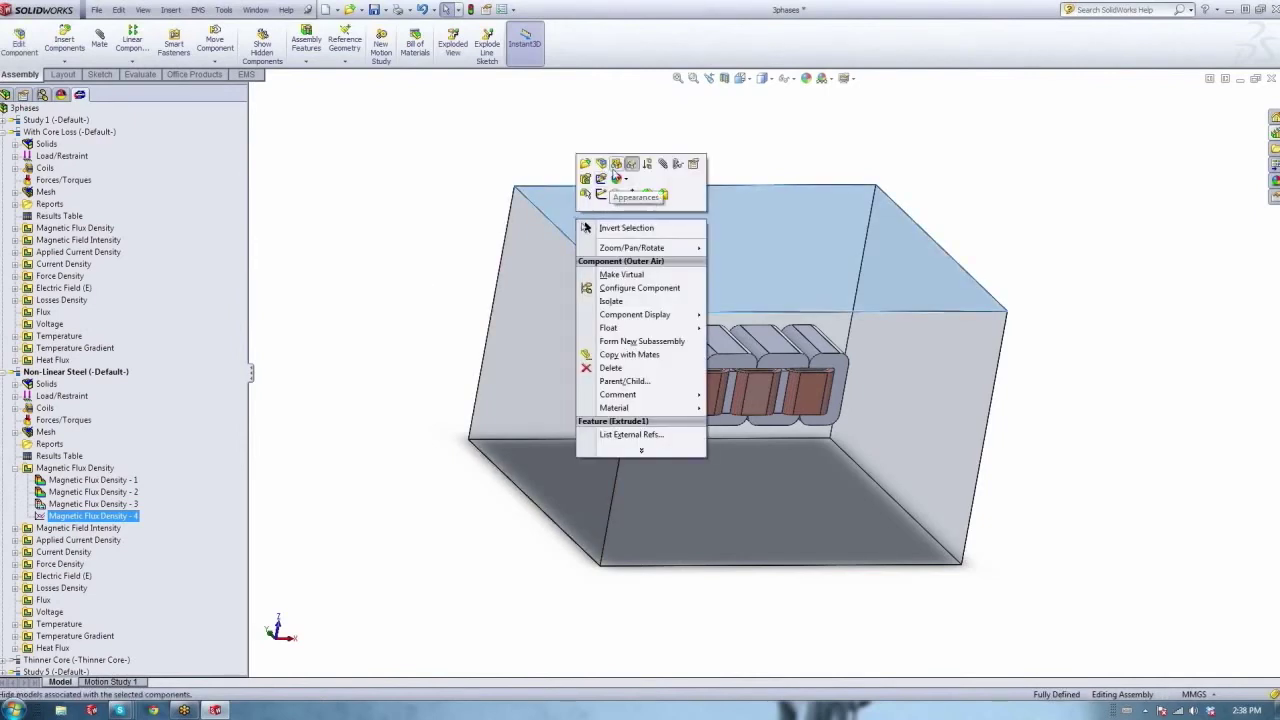
# Hide the outer air box and zoom in on the core and coils.
pyautogui.click(616, 170)
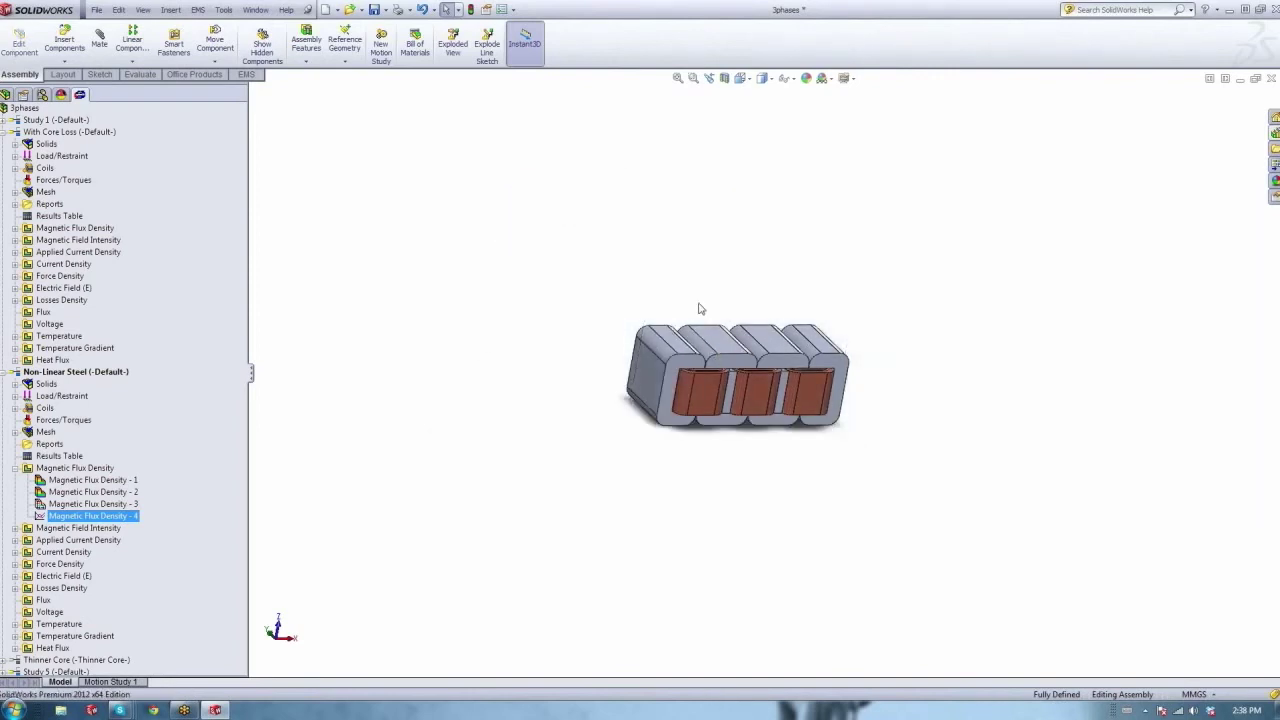
pyautogui.scroll(-5, 820, 400)
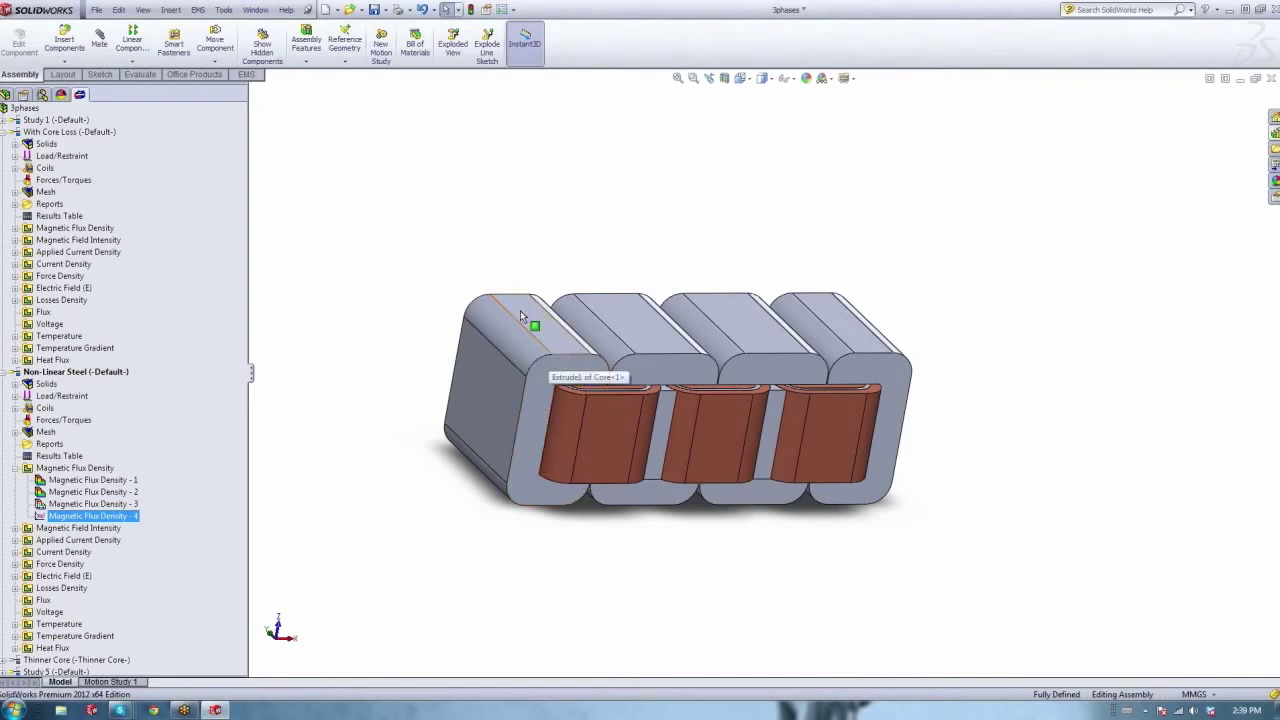
pyautogui.click(542, 319)
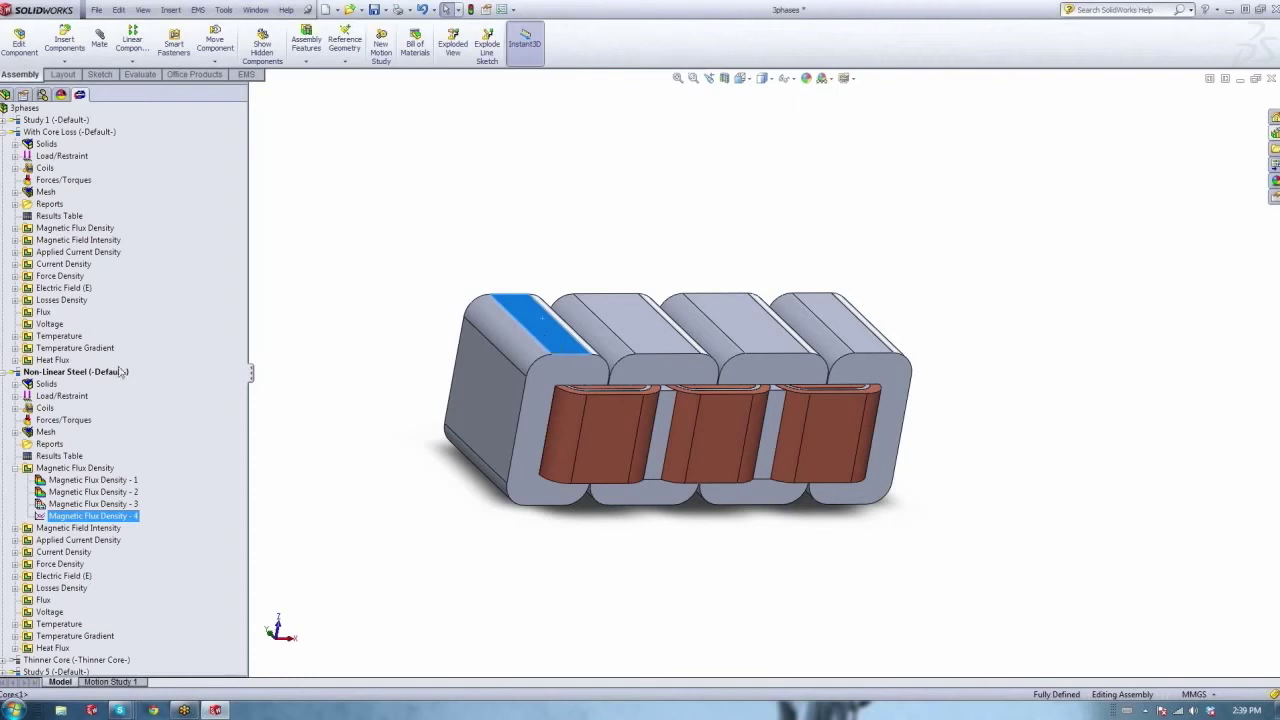
# Collapse the Magnetic Flux Density folder, the Non-Linear Steel study and the With Core Loss study.
pyautogui.click(15, 468)
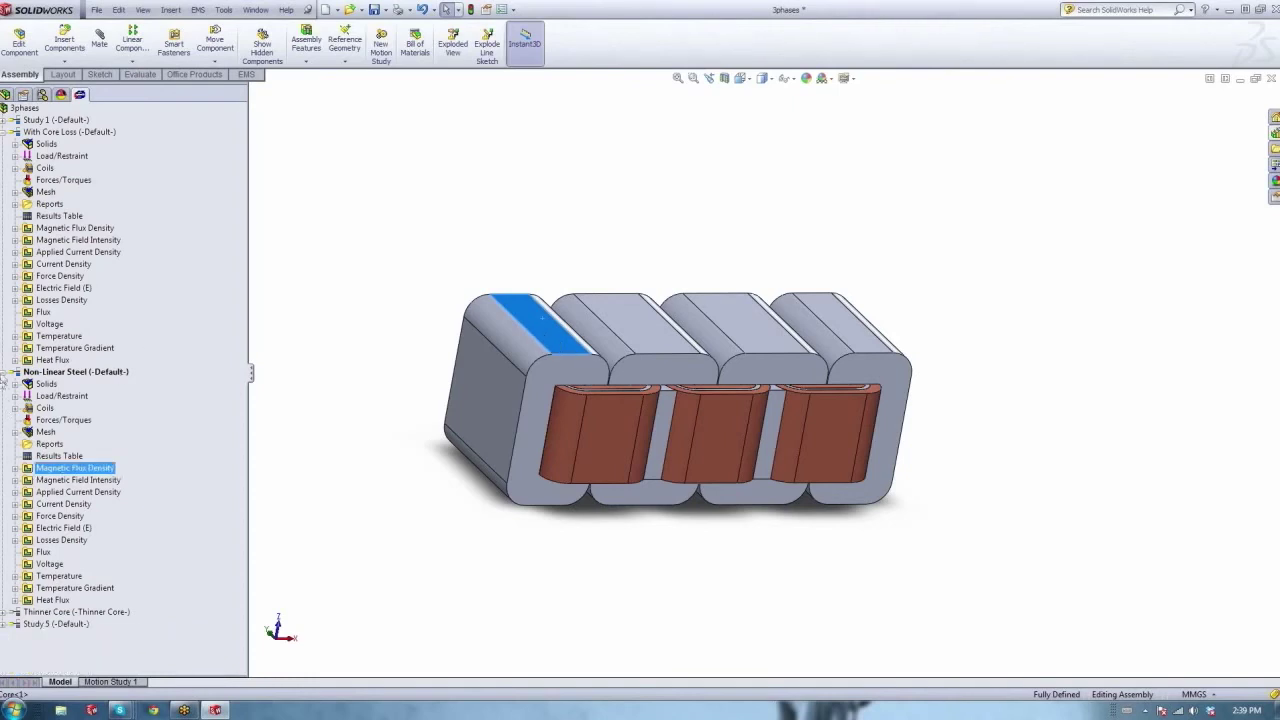
pyautogui.click(4, 372)
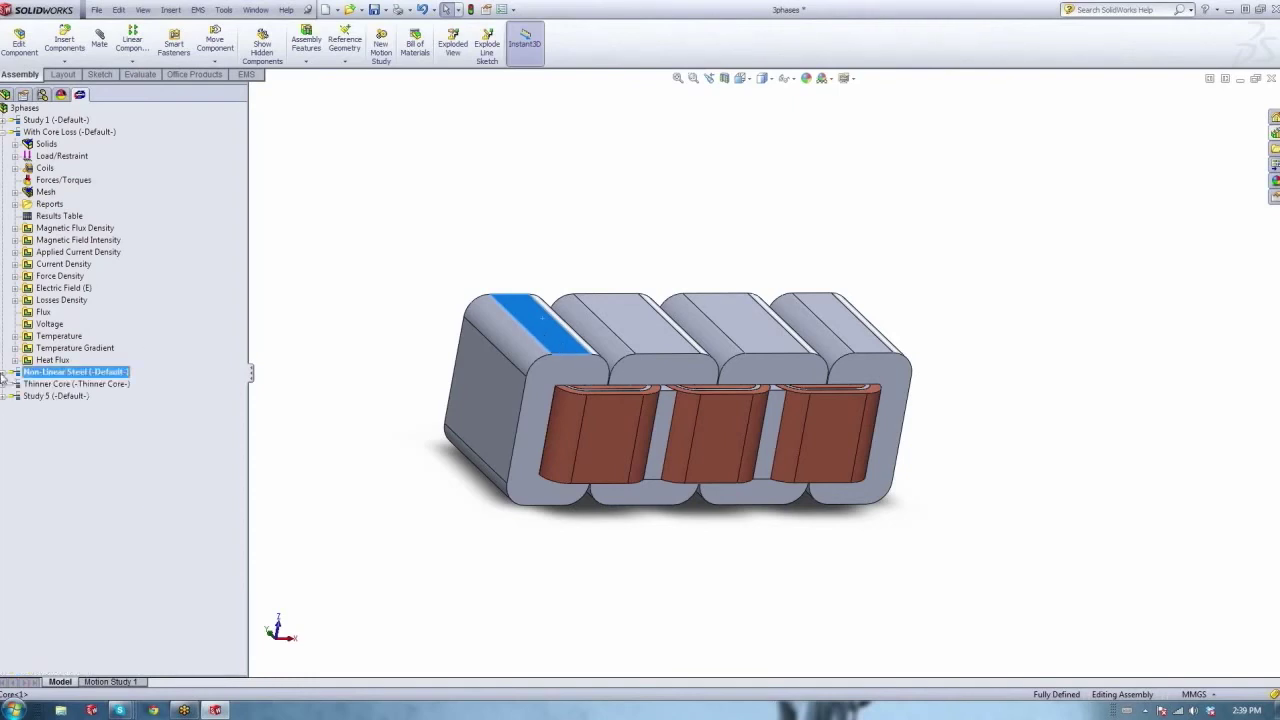
pyautogui.click(4, 132)
# Show the Thinner Core configuration and orbit the model to inspect its thinner coils.
pyautogui.click(42, 94)
pyautogui.click(45, 147)
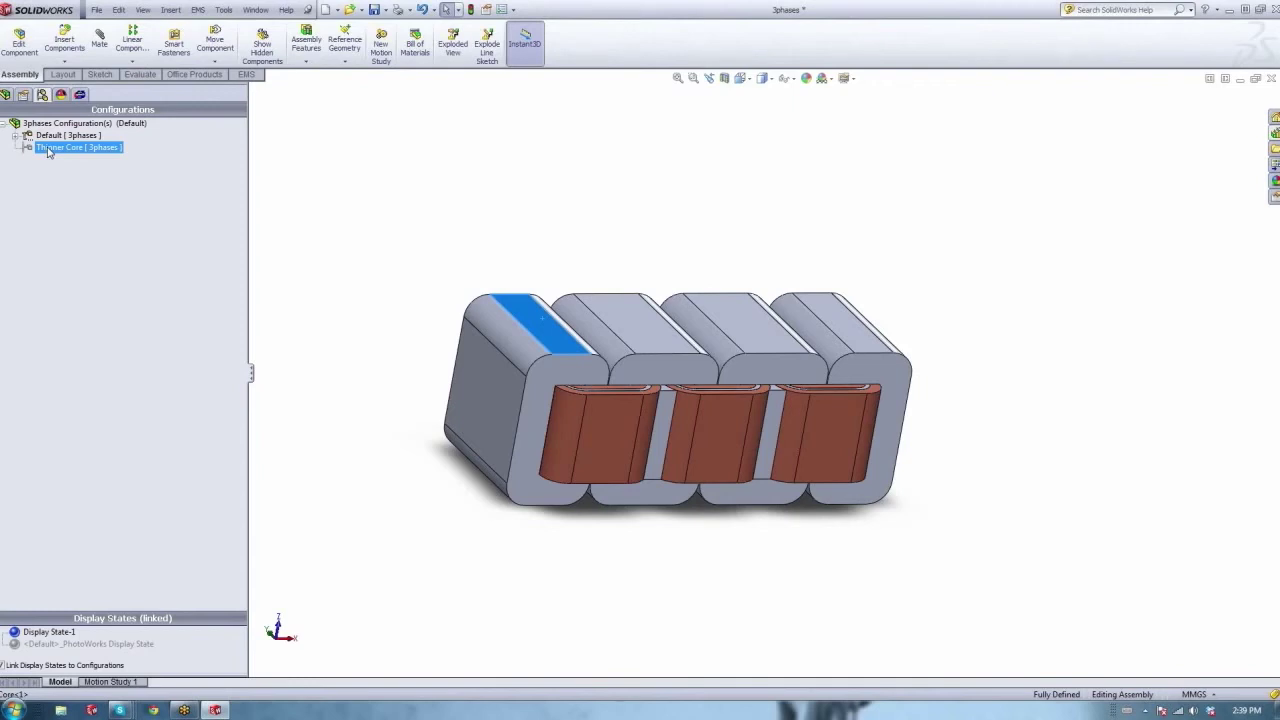
pyautogui.rightClick(48, 152)
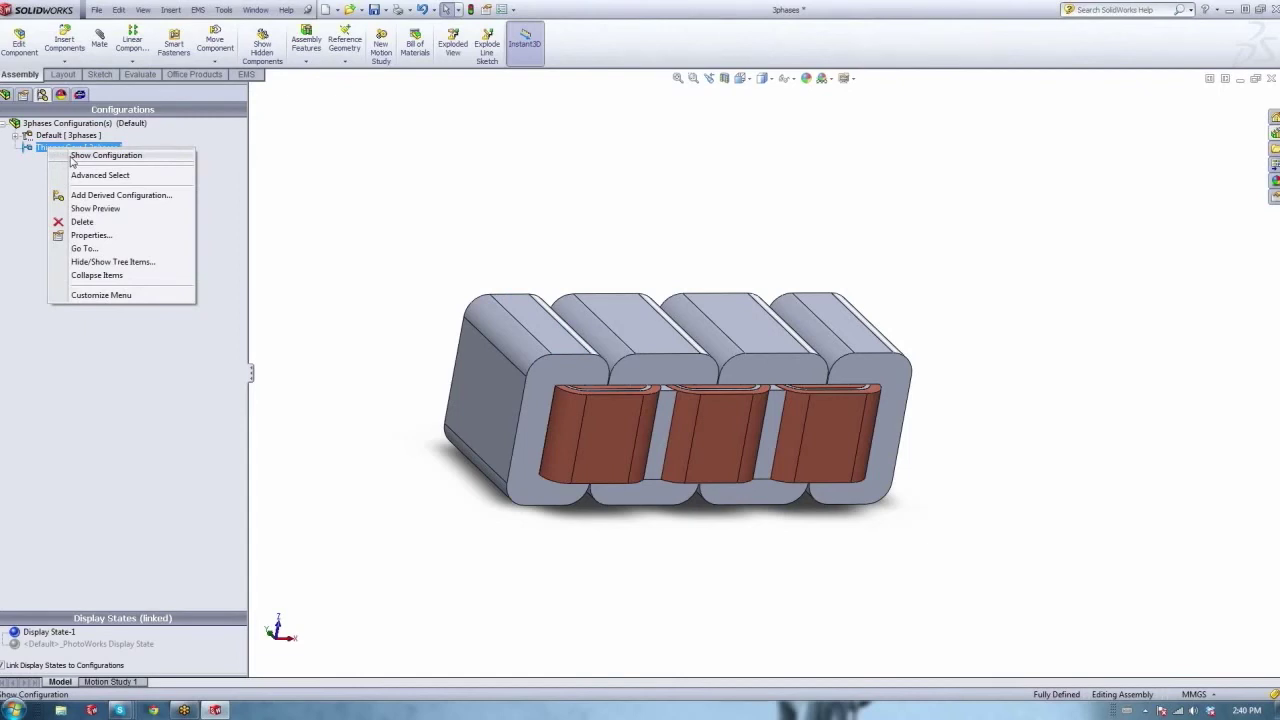
pyautogui.click(100, 156)
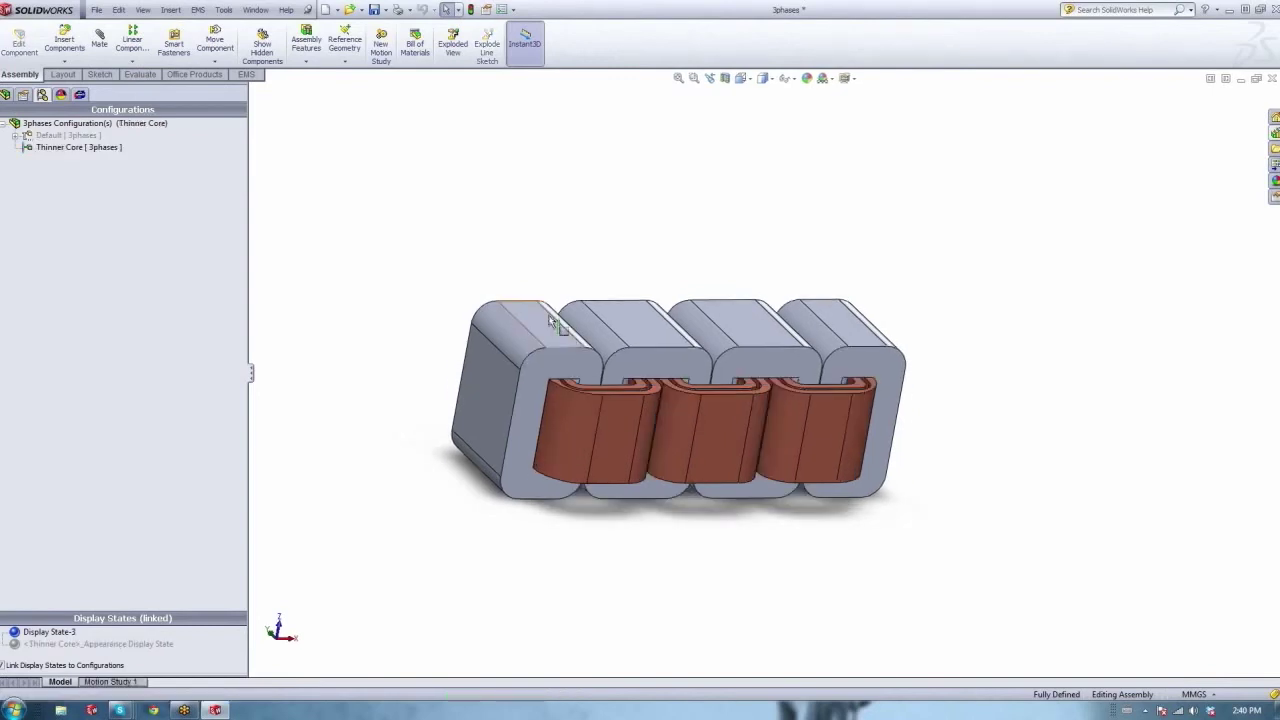
pyautogui.moveTo(490, 420); pyautogui.dragTo(543, 404, button='middle')
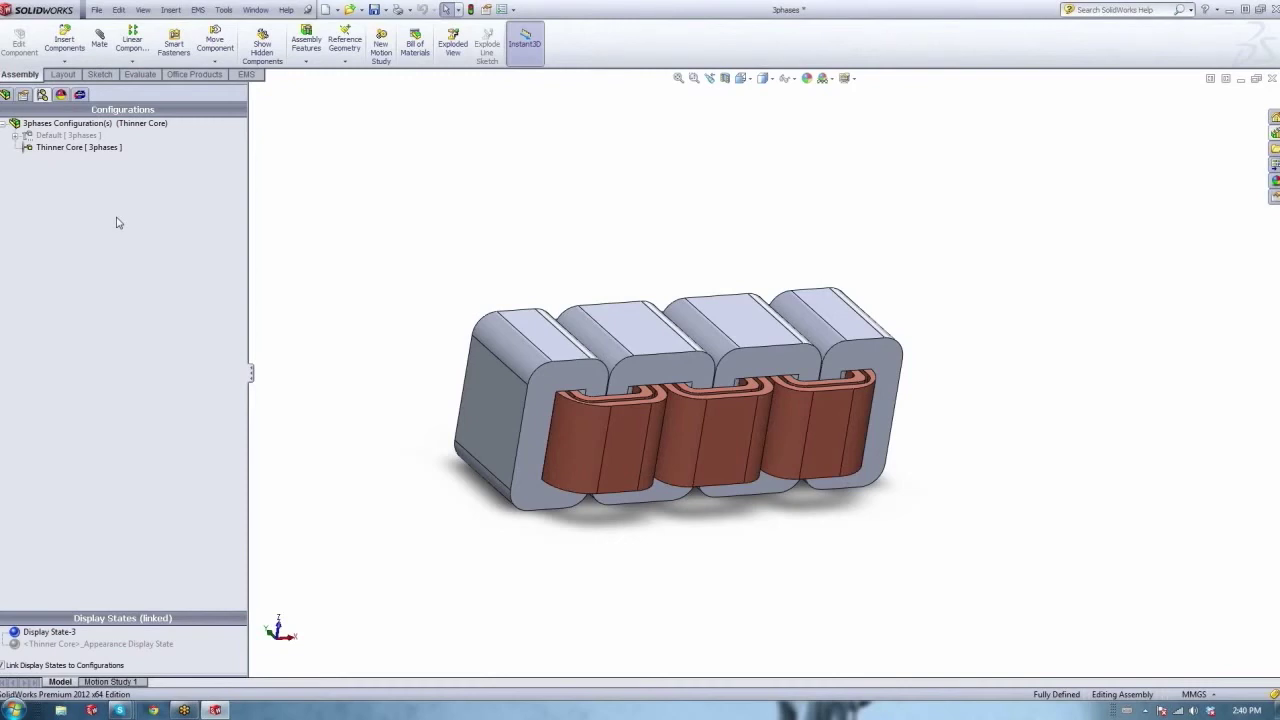
# Switch back to the Default configuration and return to the EMS study tree.
pyautogui.rightClick(57, 135)
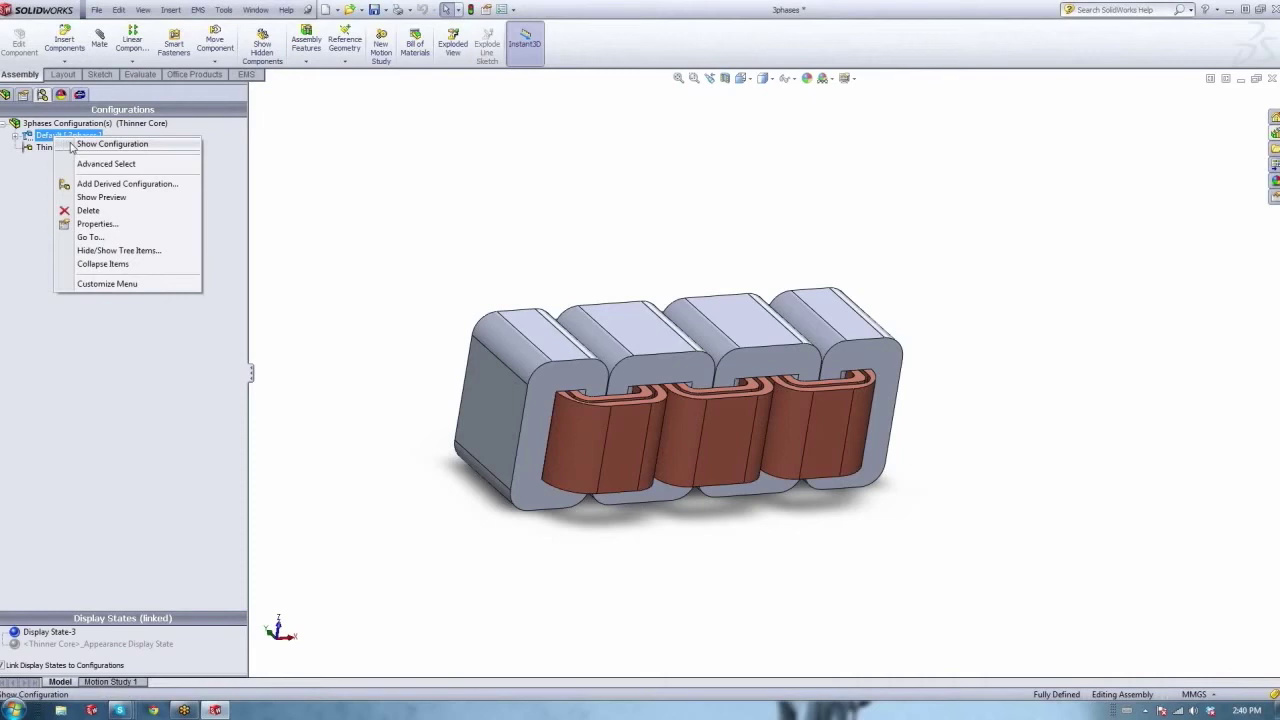
pyautogui.click(76, 144)
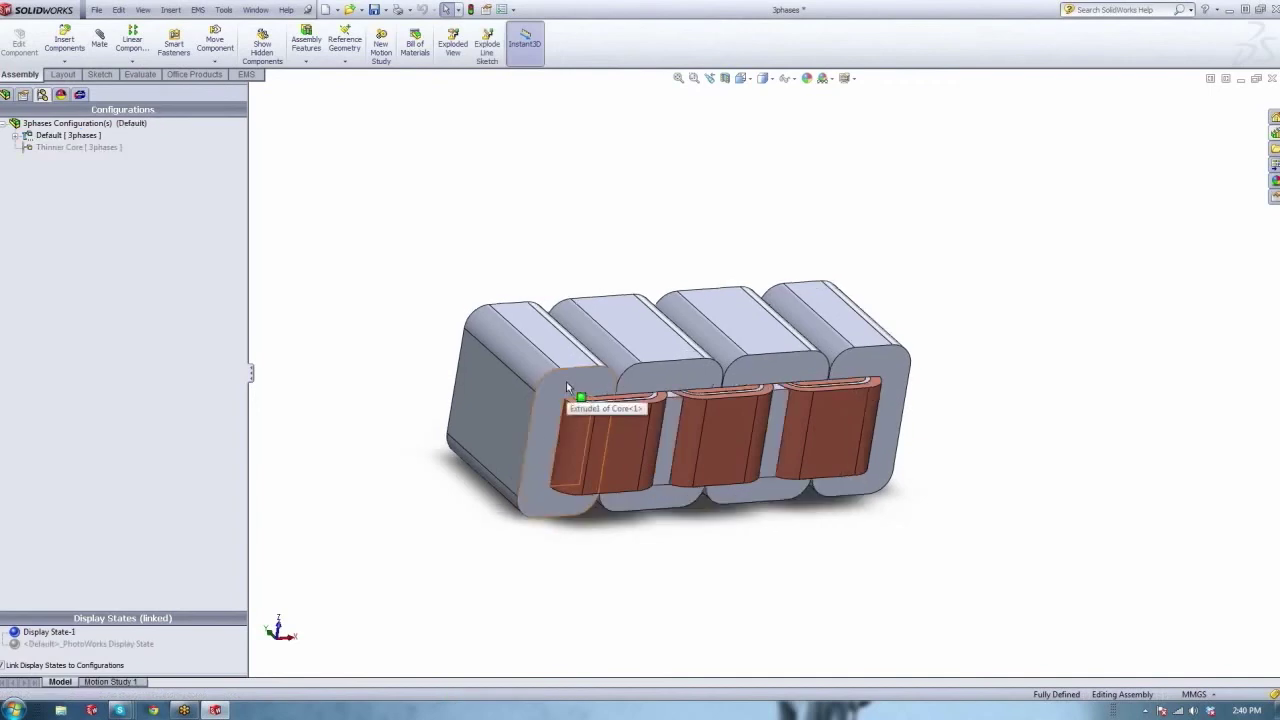
pyautogui.click(80, 94)
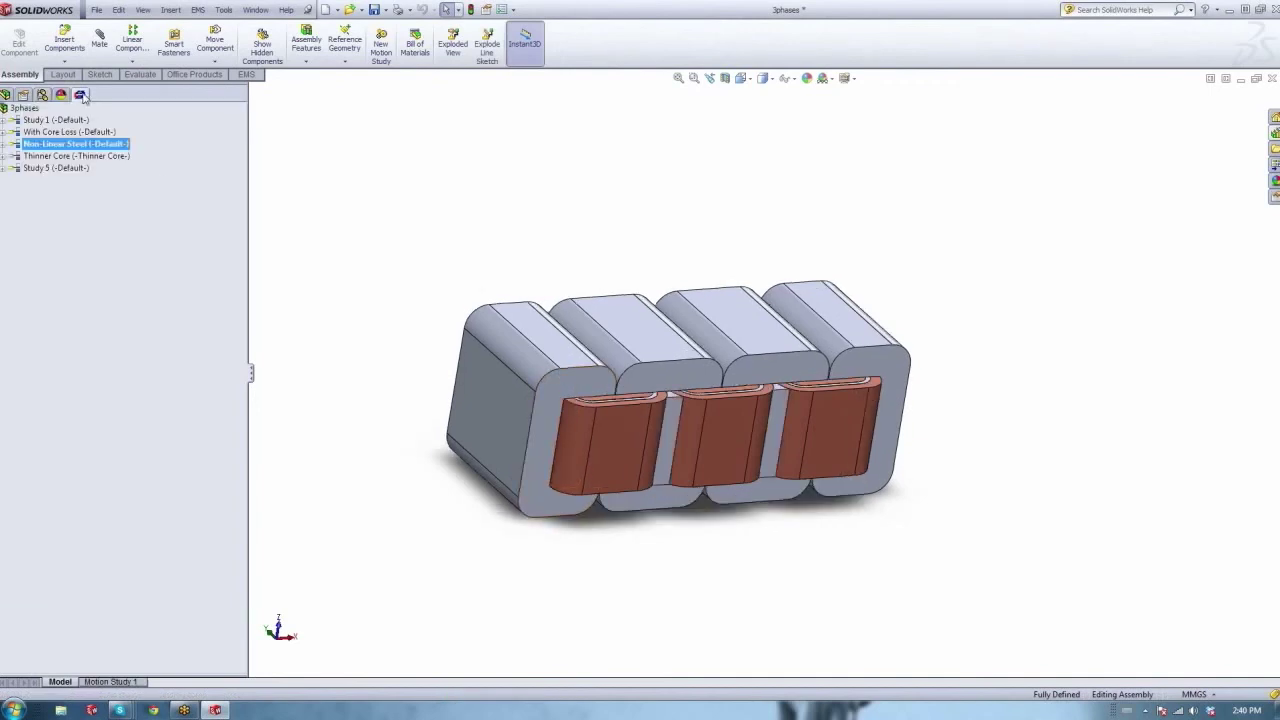
# Create a new study named 'Config' based on the Thinner Core configuration.
pyautogui.click(30, 121)
pyautogui.doubleClick(19, 109)
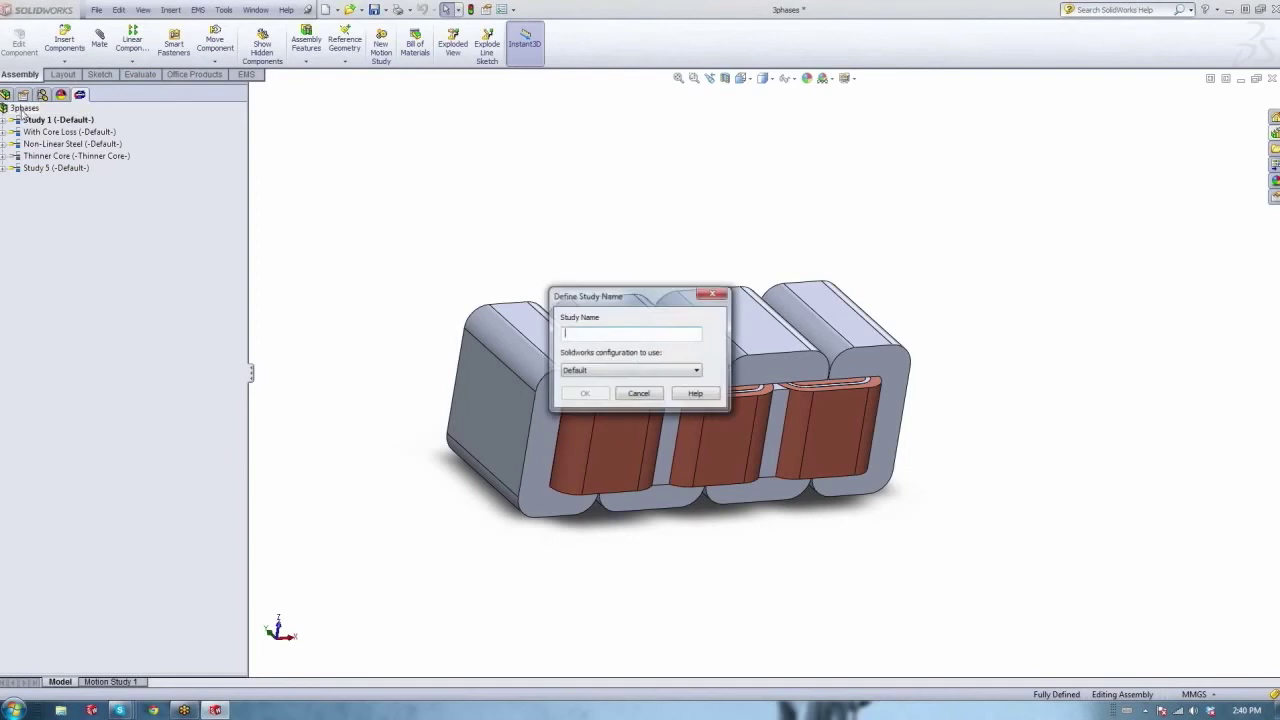
pyautogui.write('Config')
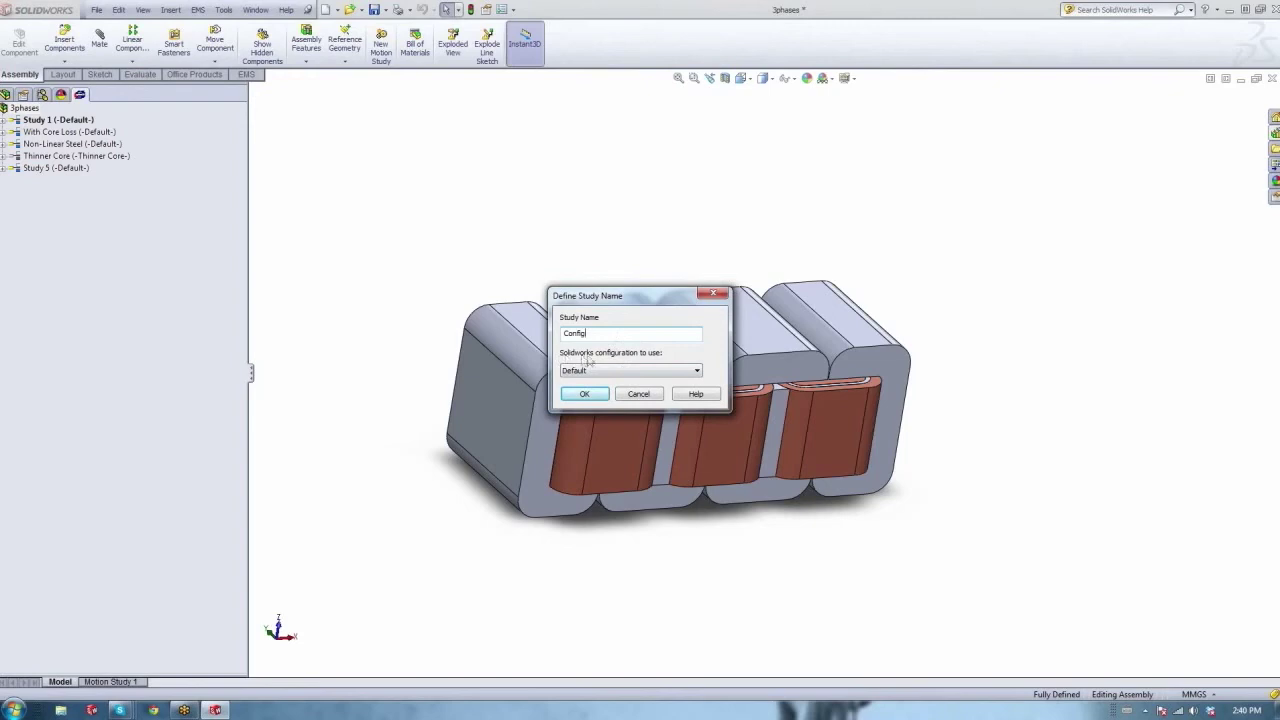
pyautogui.click(663, 371)
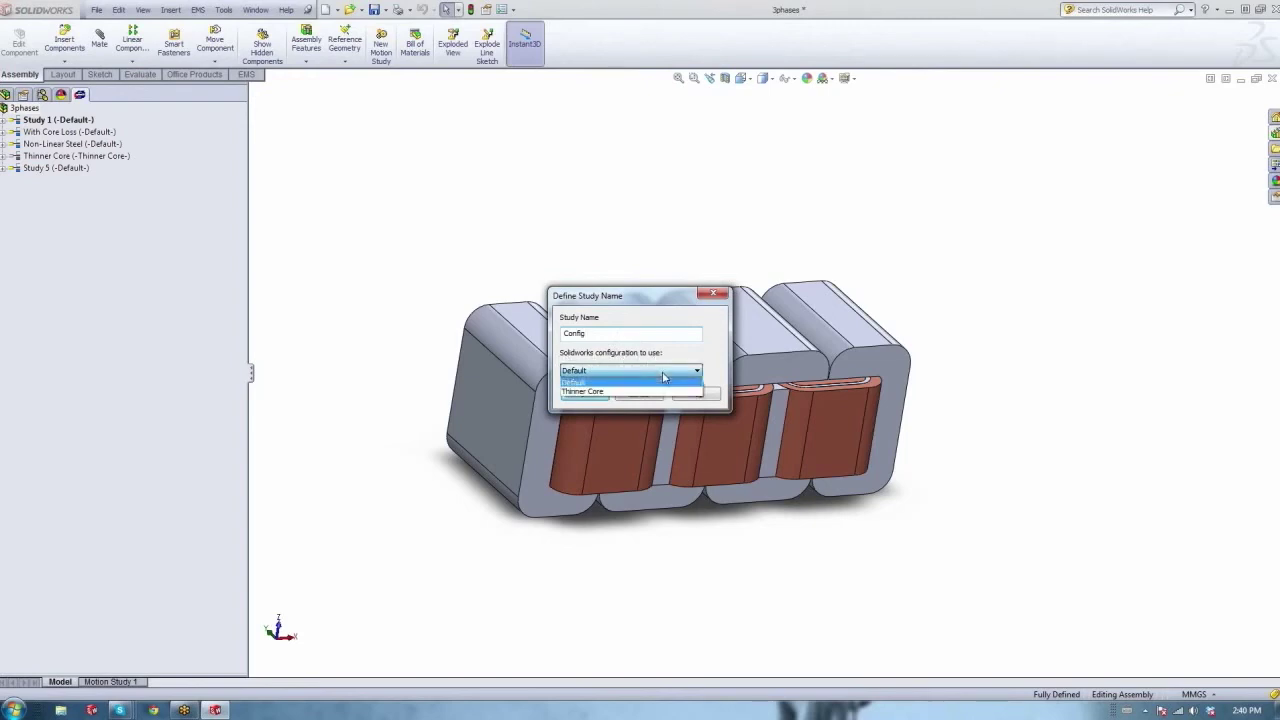
pyautogui.click(593, 392)
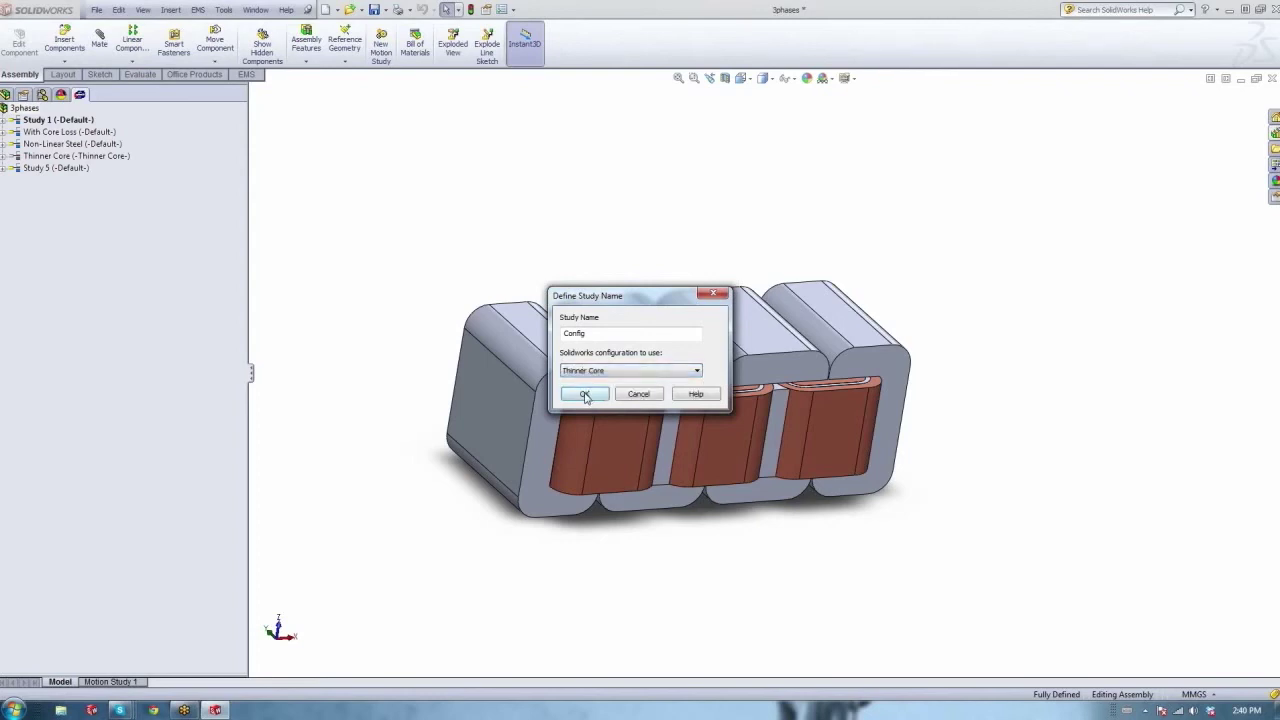
pyautogui.click(586, 394)
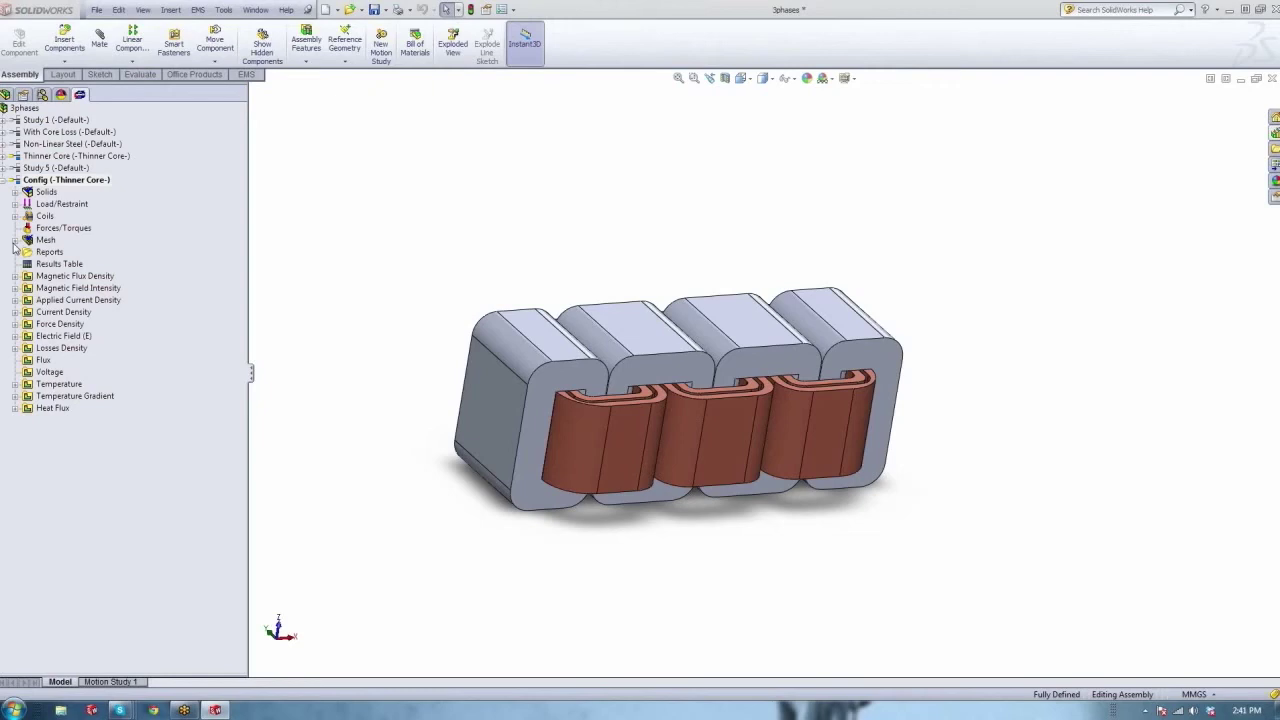
pyautogui.rightClick(26, 108)
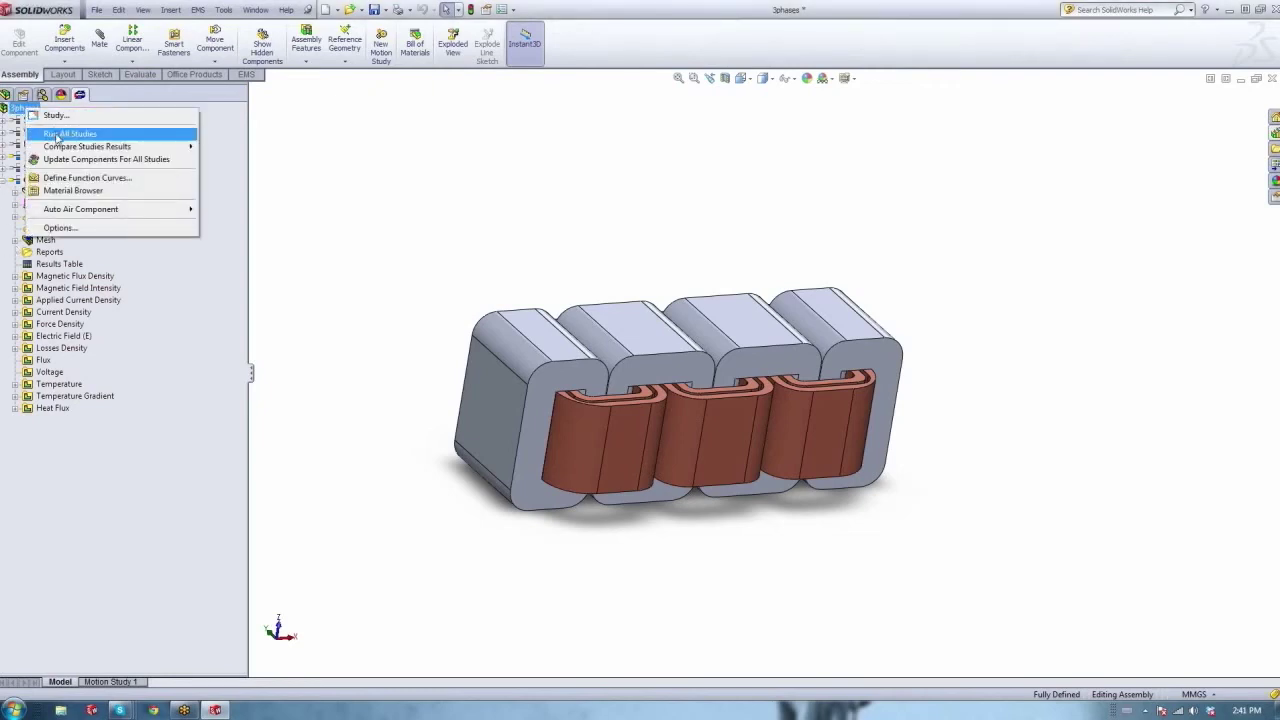
pyautogui.click(130, 527)
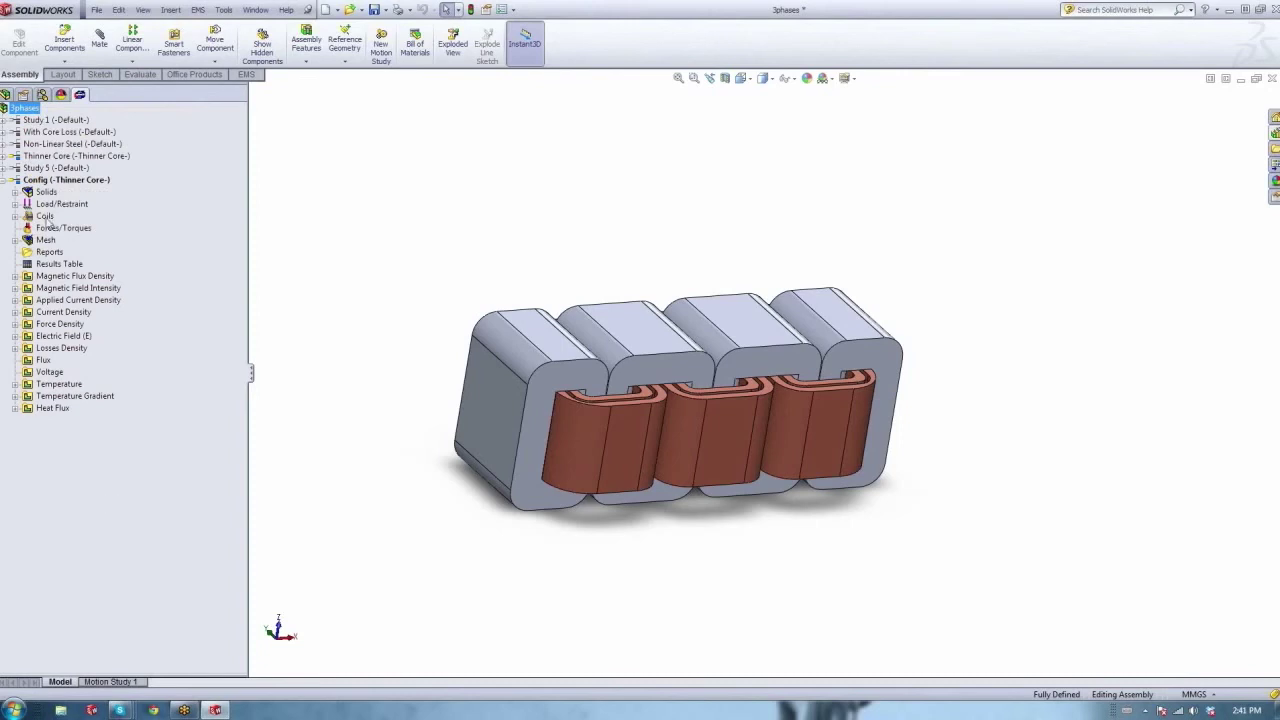
# Set up a 2D real-part current density plot along the line from Point1 to Point2.
pyautogui.click(4, 156)
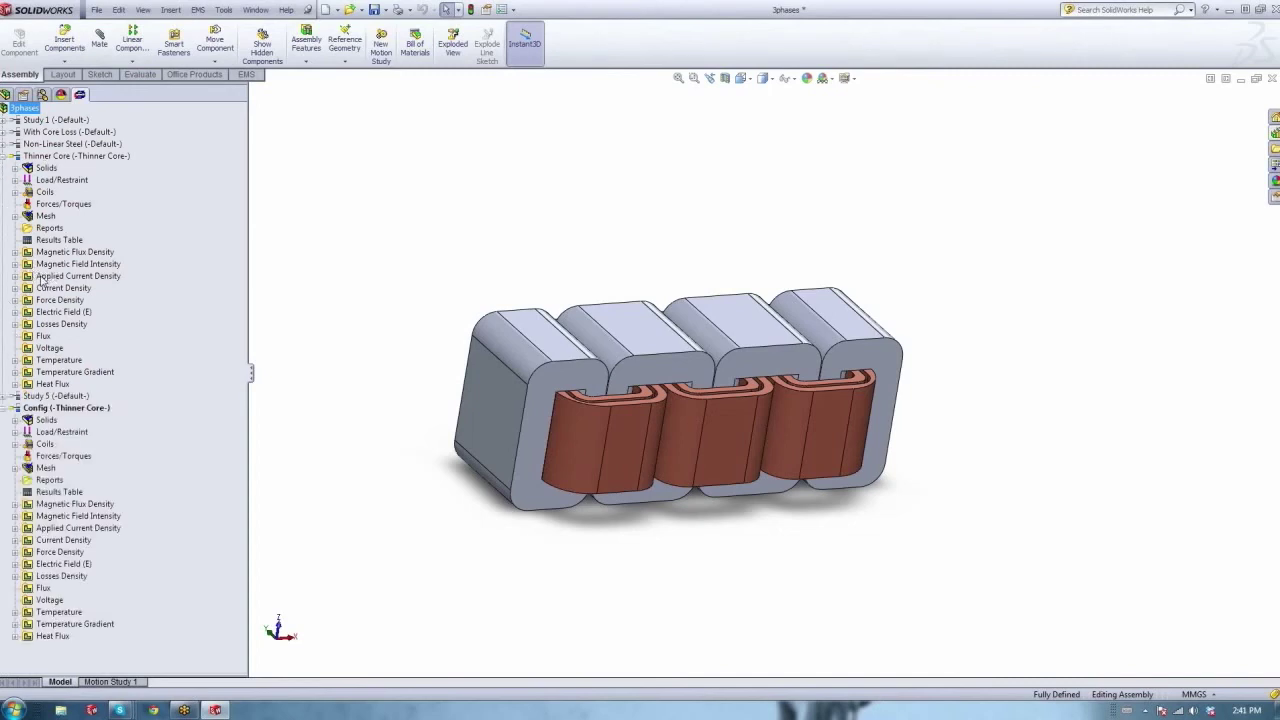
pyautogui.rightClick(58, 290)
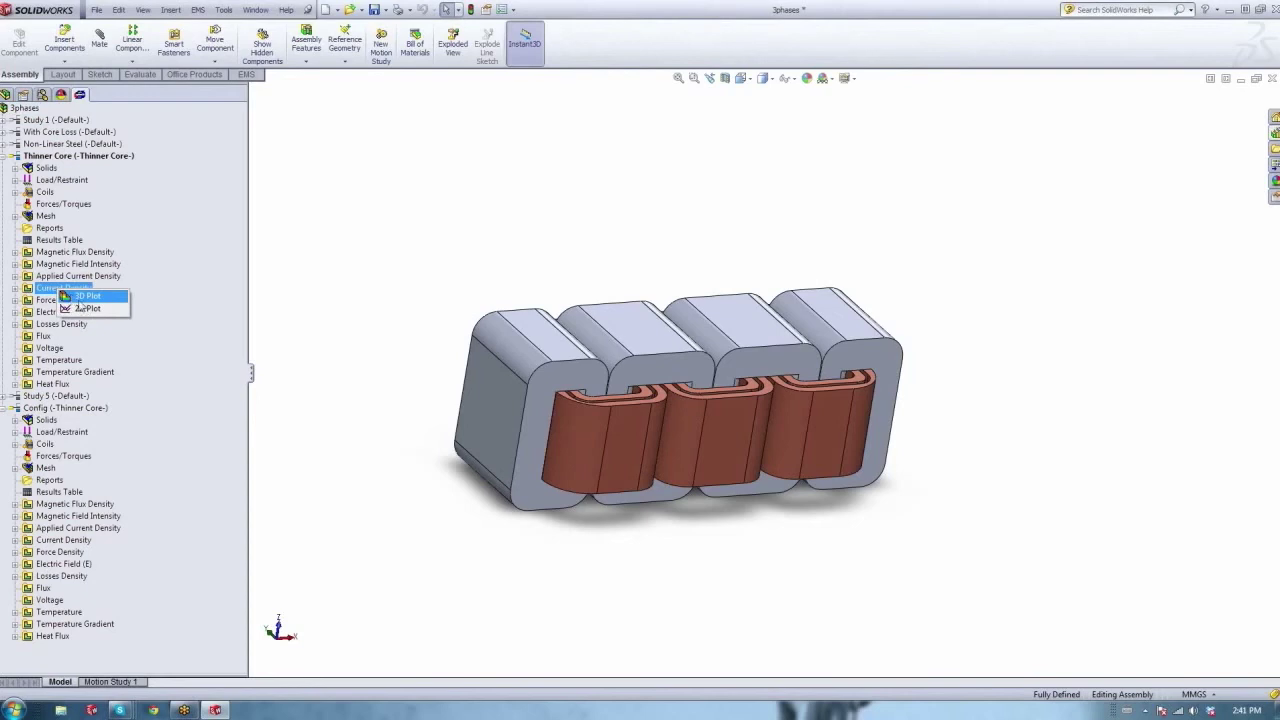
pyautogui.click(82, 308)
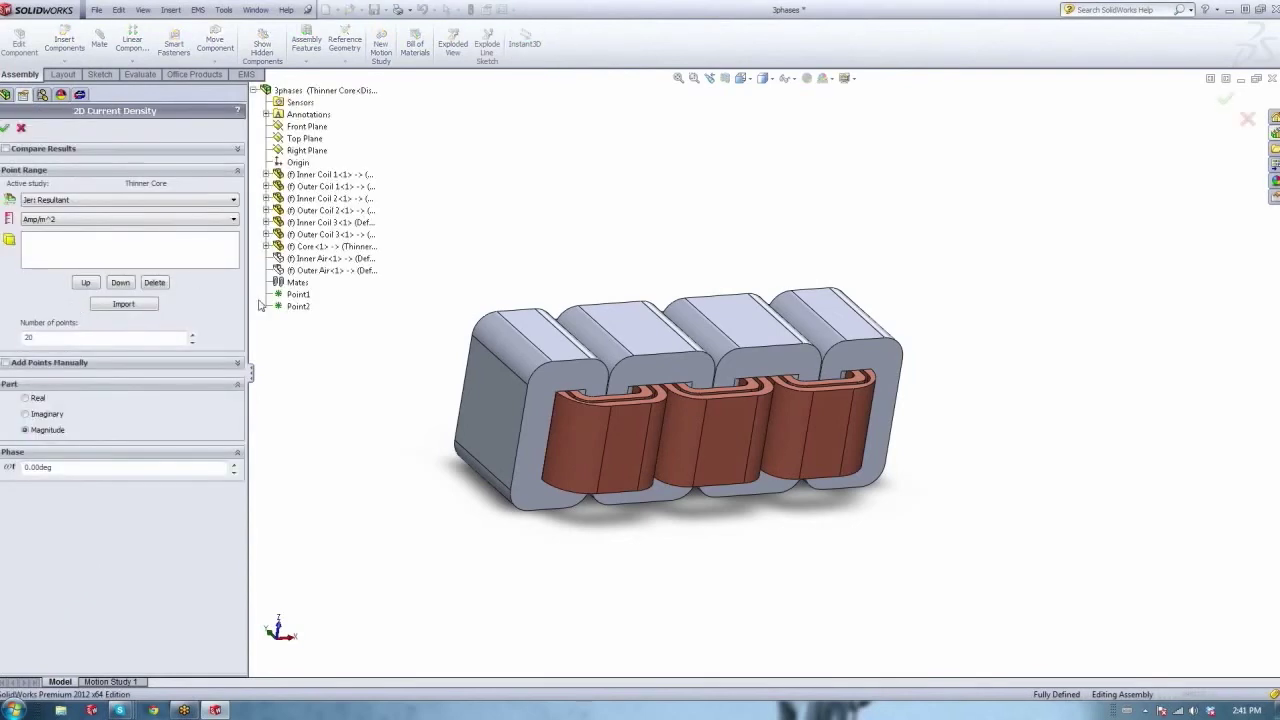
pyautogui.click(298, 294)
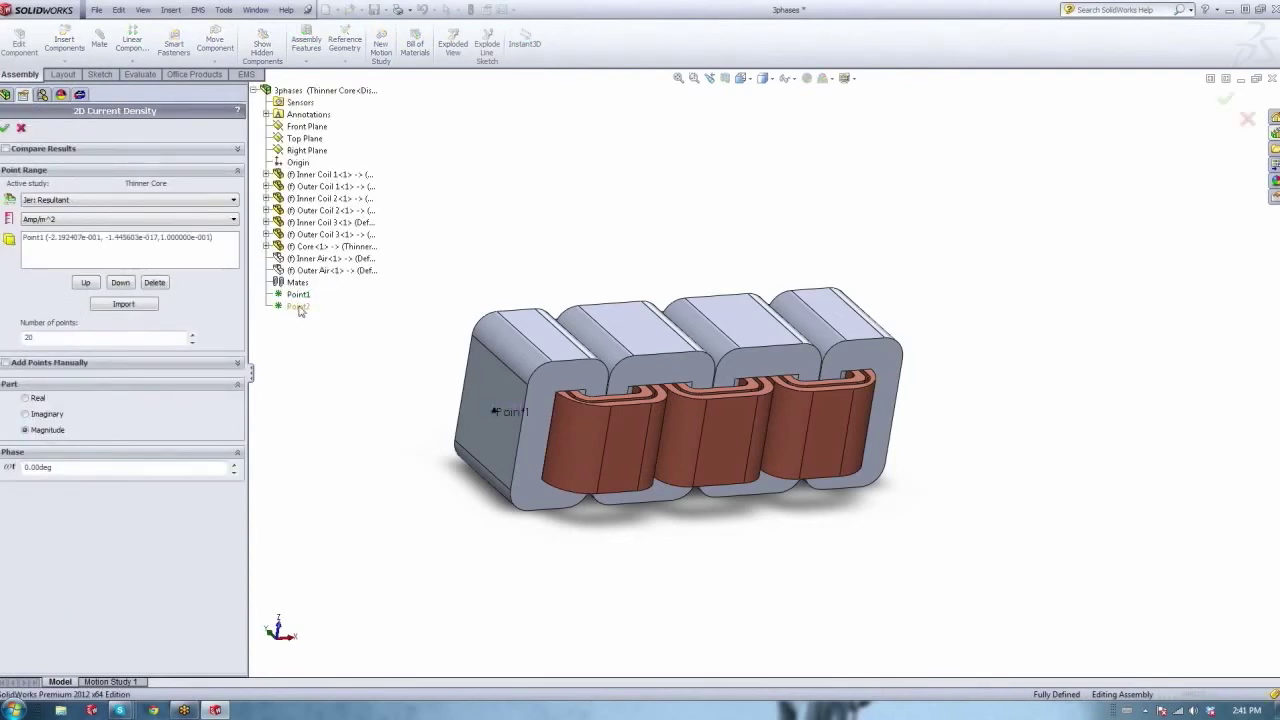
pyautogui.click(298, 306)
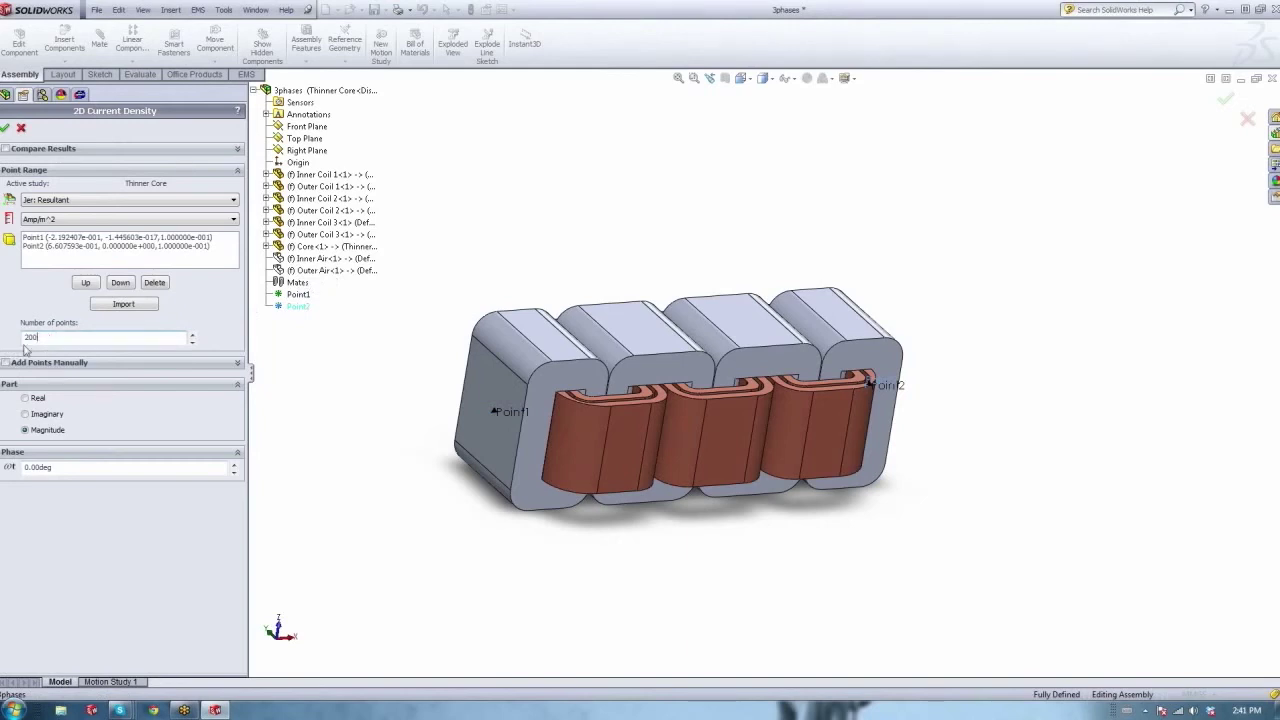
pyautogui.click(25, 398)
# Overlay Study 1's current density curve and draw the plot.
pyautogui.click(5, 148)
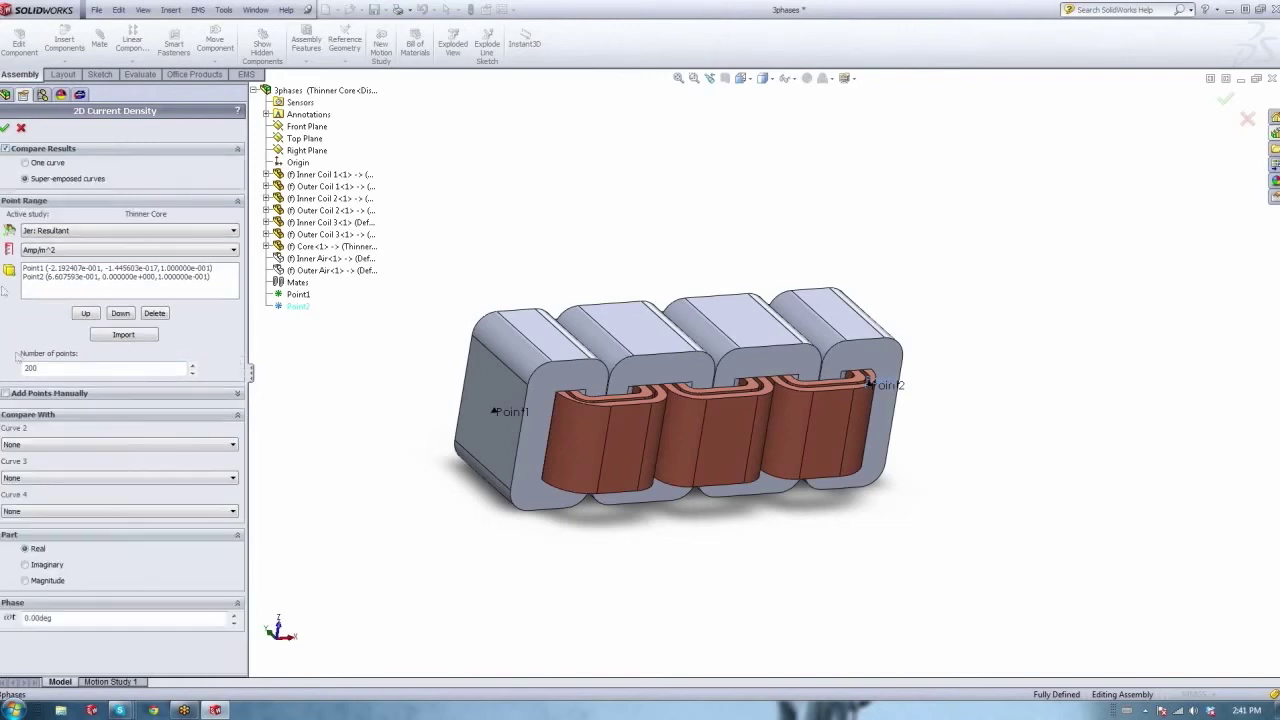
pyautogui.click(45, 443)
pyautogui.click(55, 466)
pyautogui.click(5, 127)
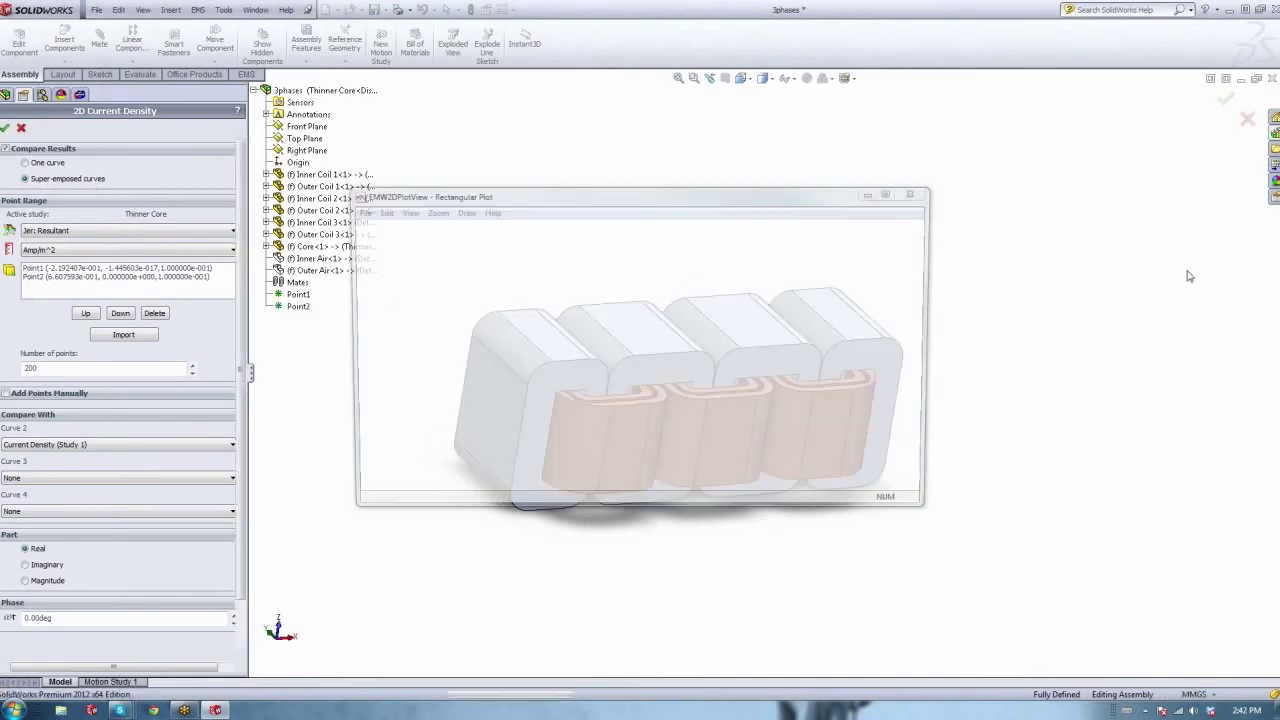
# Maximize the current density plot, add readout markers, check the value table, then close it.
pyautogui.click(891, 191)
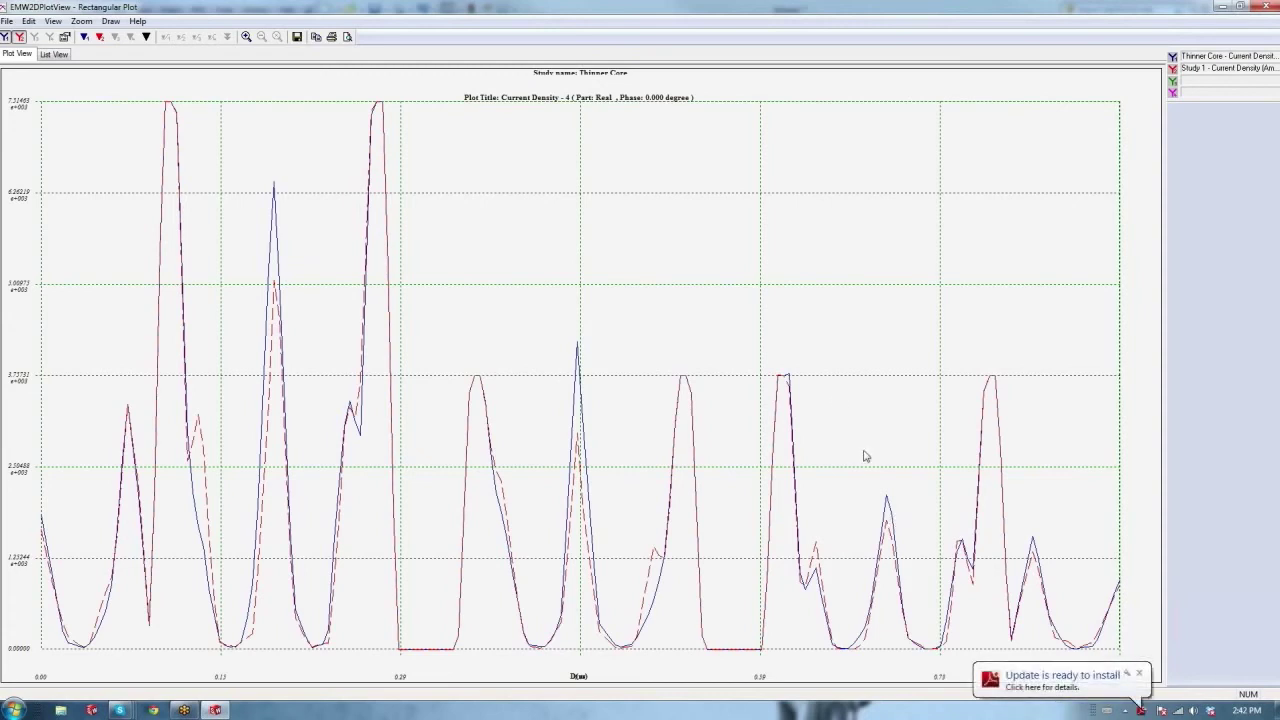
pyautogui.click(99, 37)
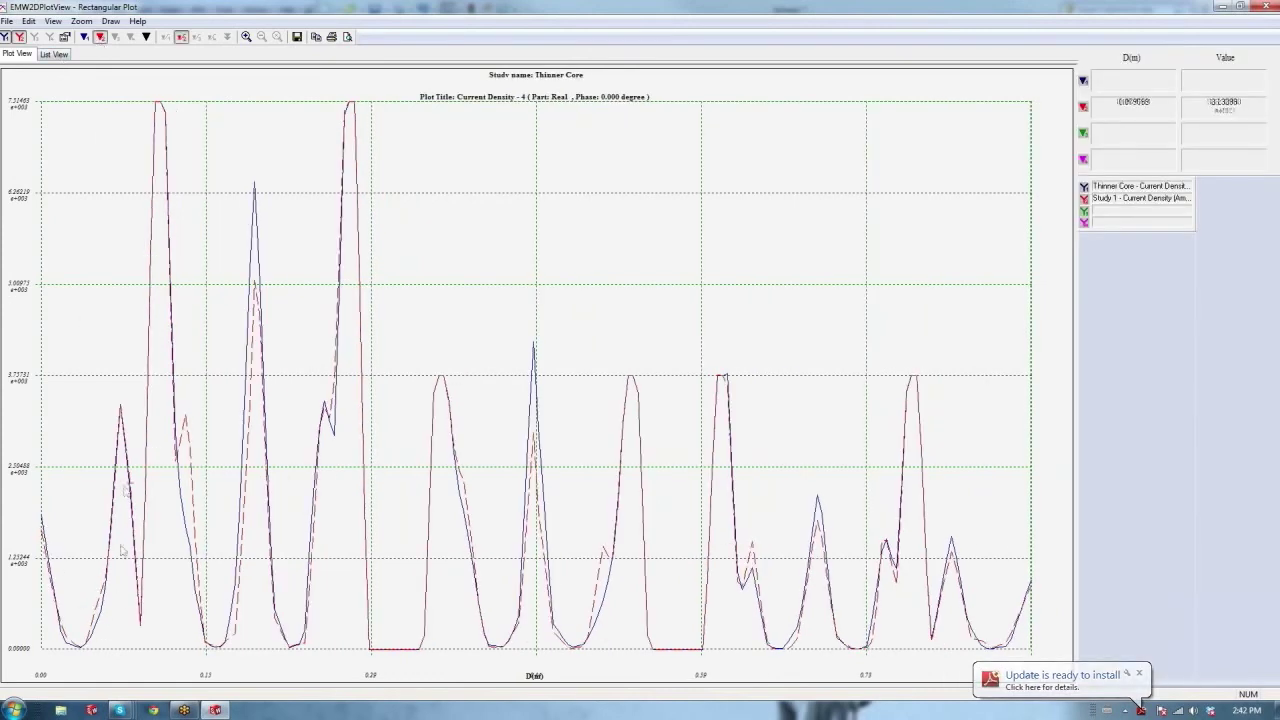
pyautogui.click(146, 37)
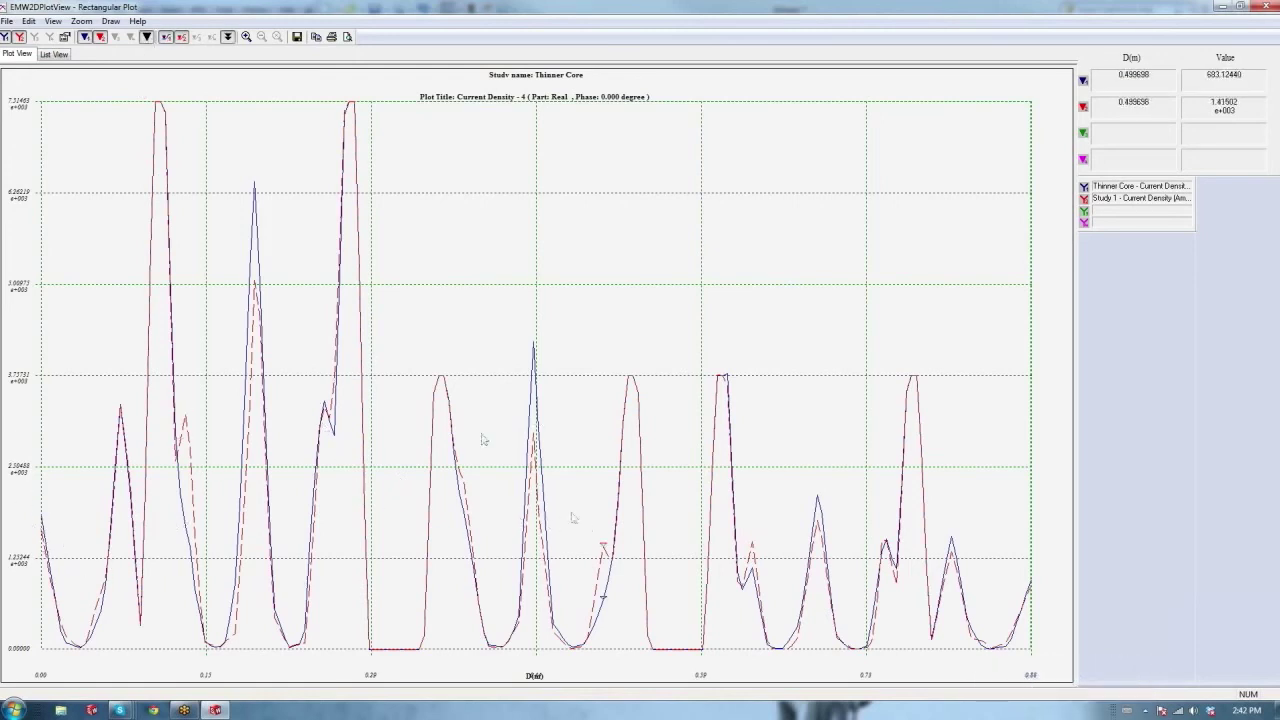
pyautogui.click(54, 55)
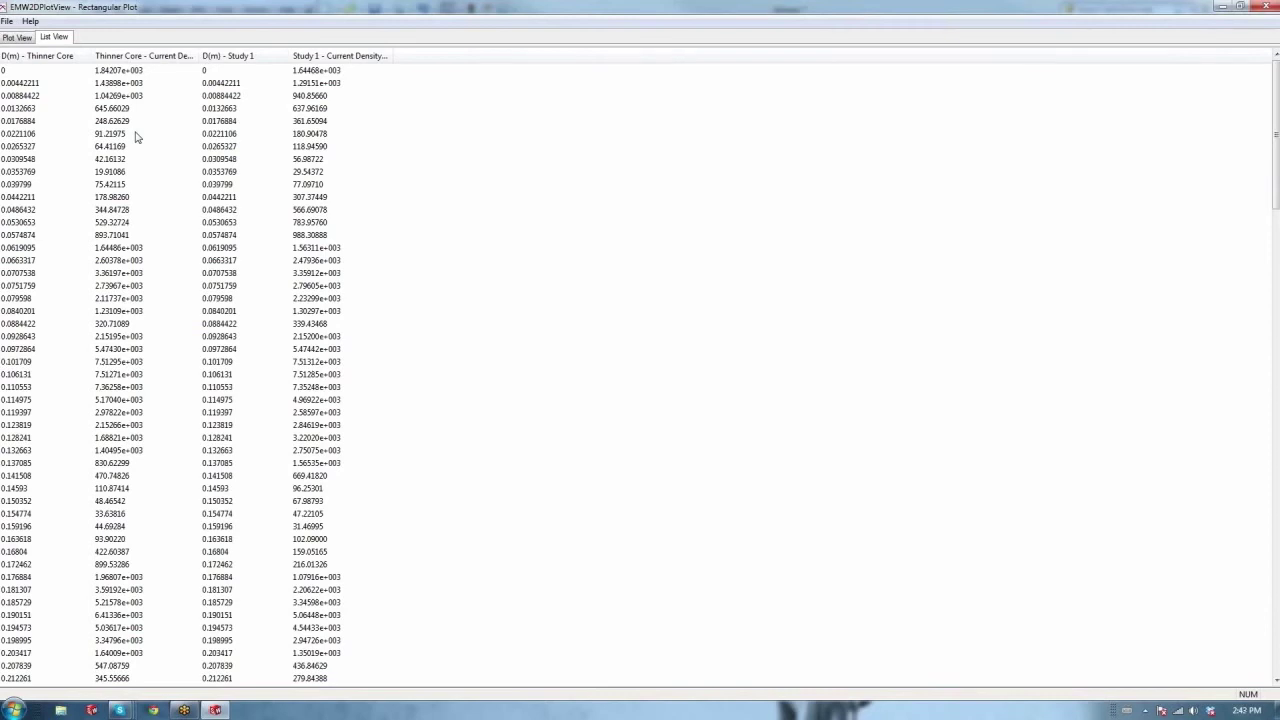
pyautogui.click(1265, 8)
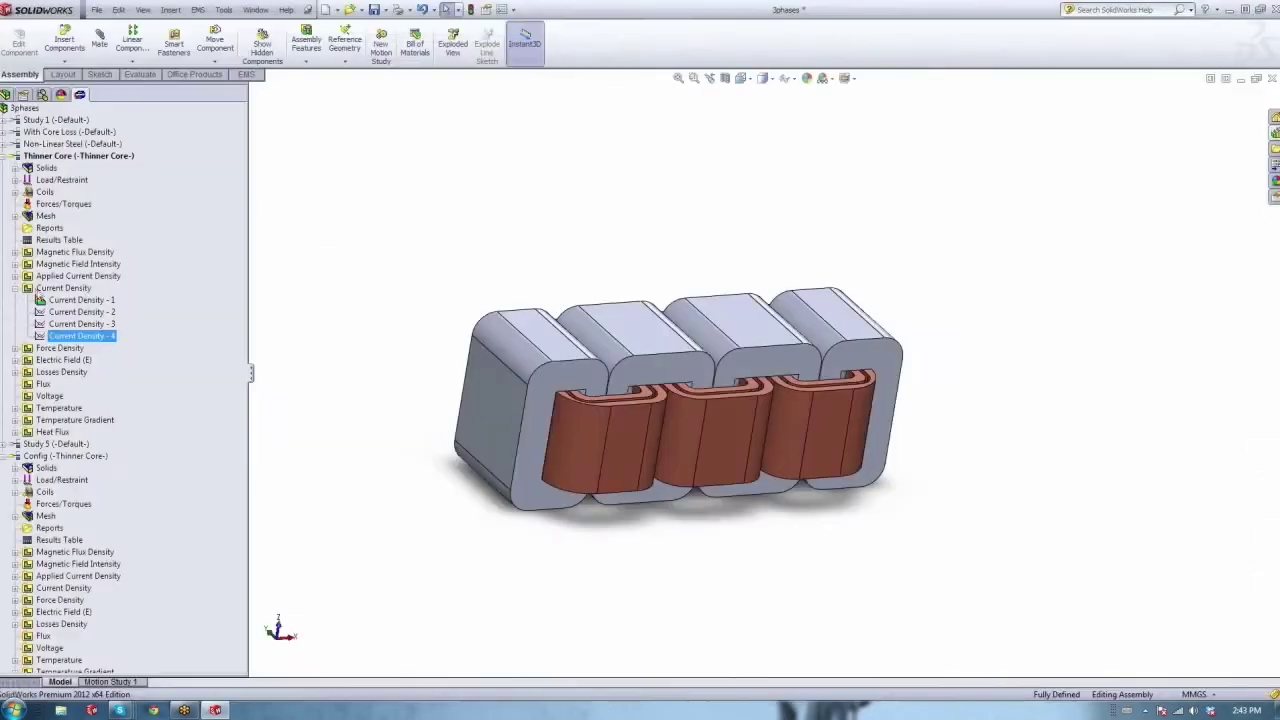
# Display the Thinner Core study's Temperature - 2 plot on the transformer, then return to the model.
pyautogui.click(14, 288)
pyautogui.click(14, 360)
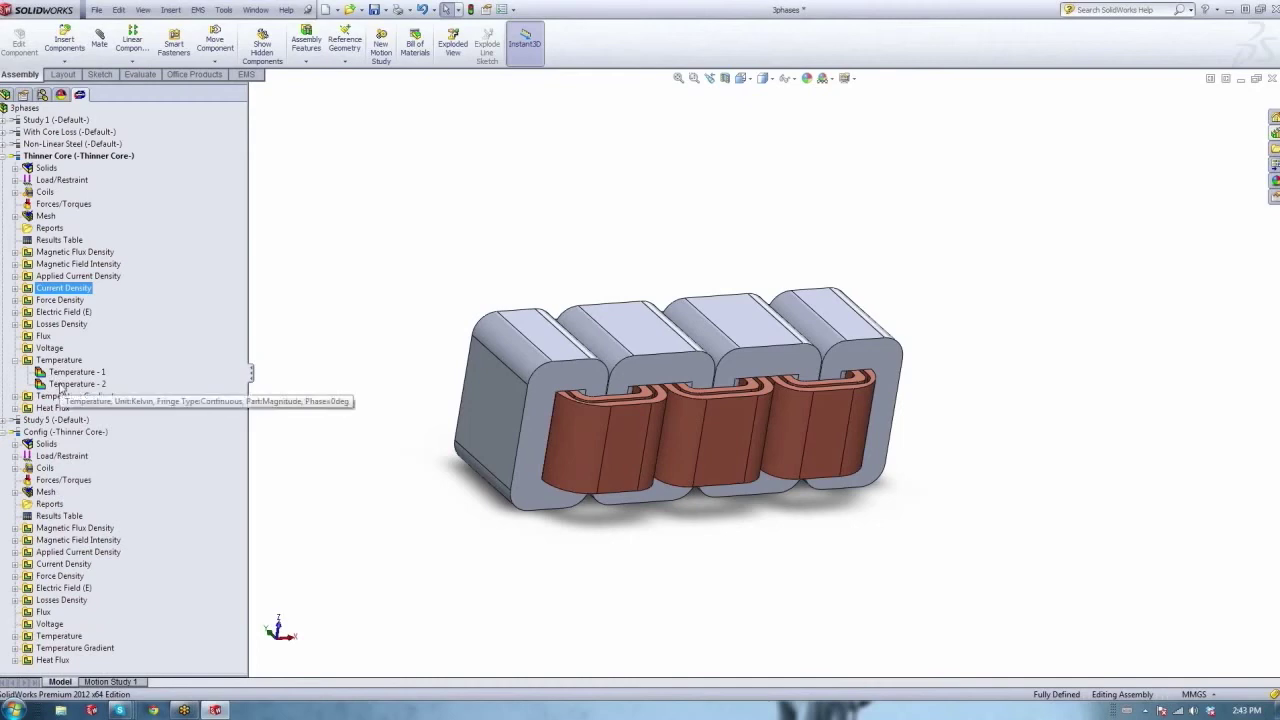
pyautogui.doubleClick(60, 385)
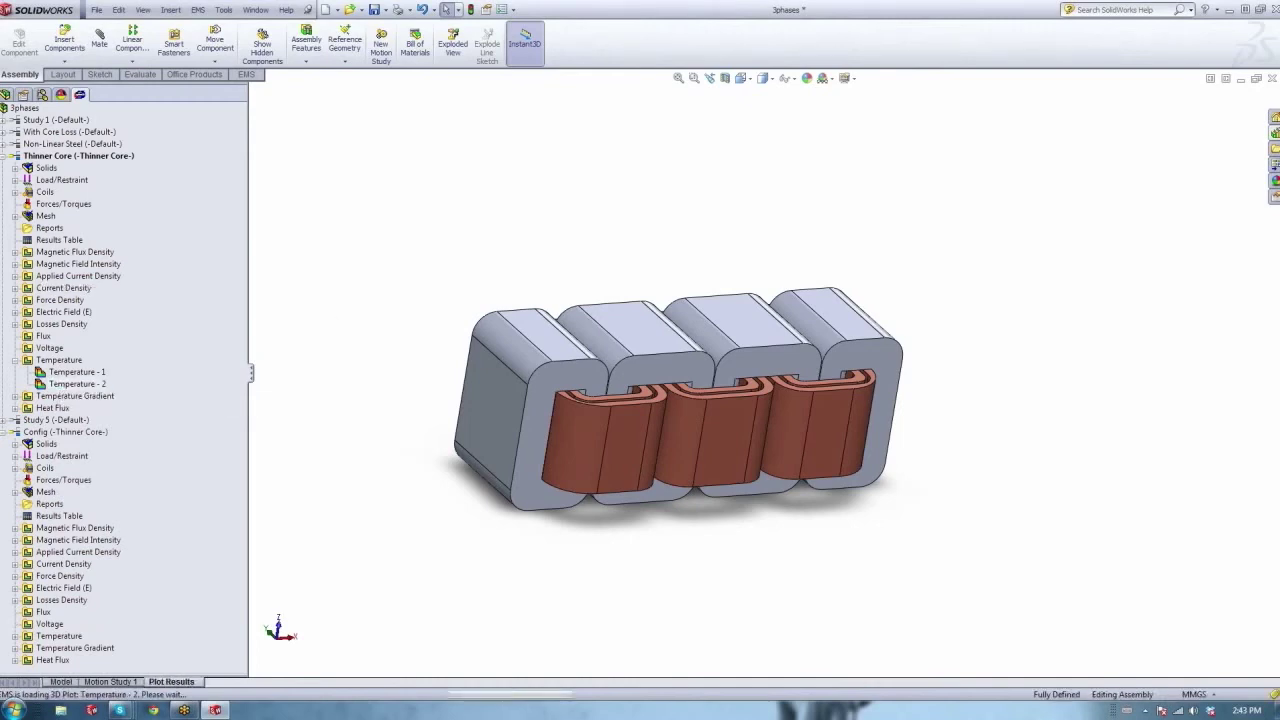
pyautogui.moveTo(775, 356); pyautogui.dragTo(719, 369, button='middle')
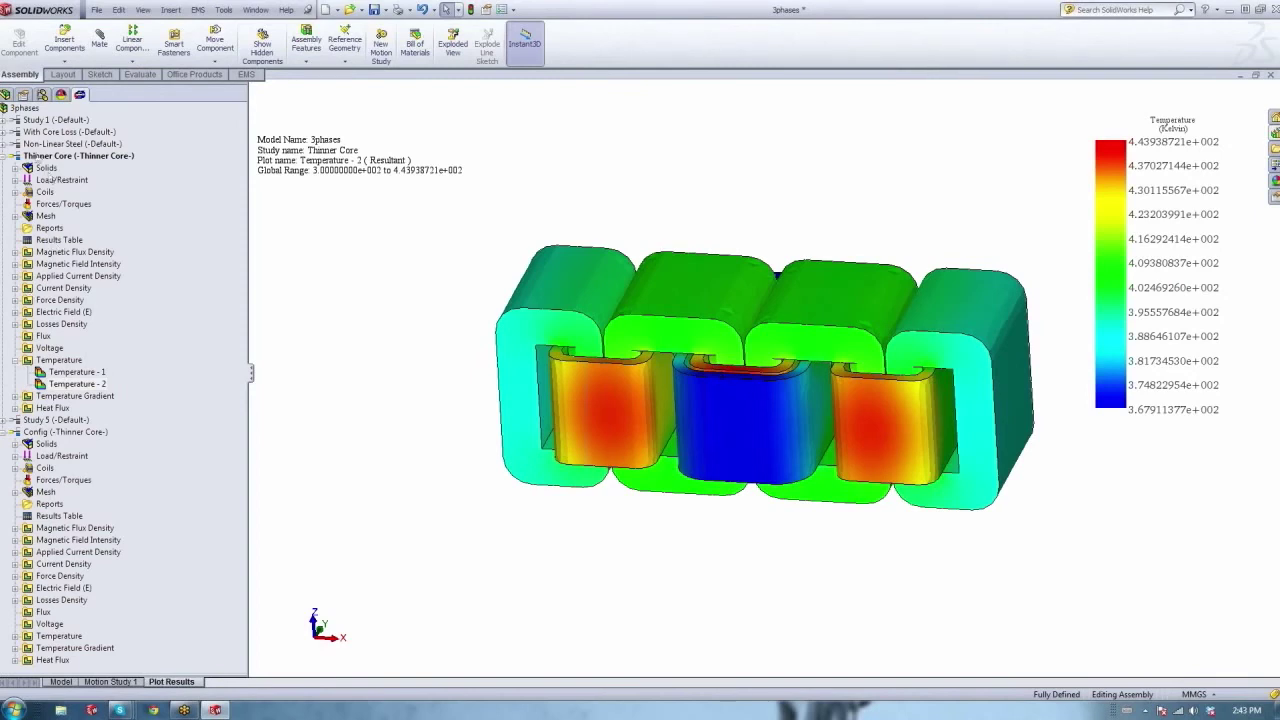
pyautogui.click(46, 168)
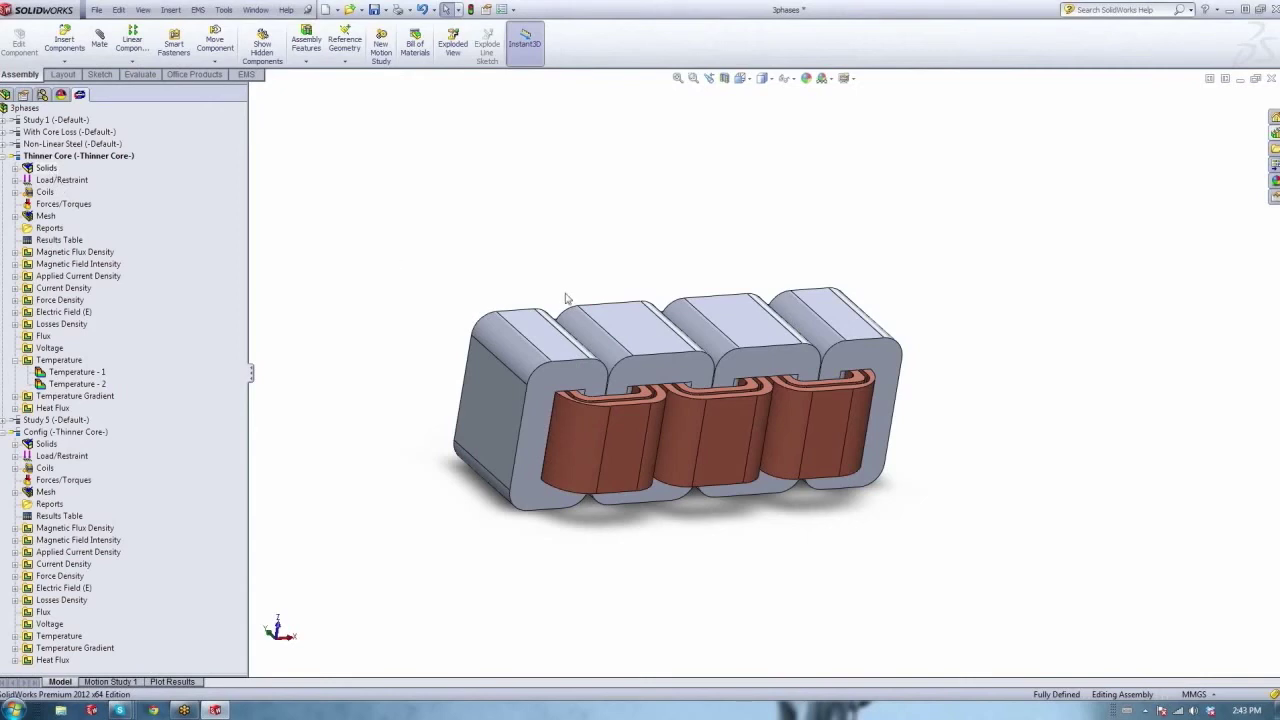
# Turn the model to the front view and activate Study 1.
pyautogui.hotkey('ctrl', '1')
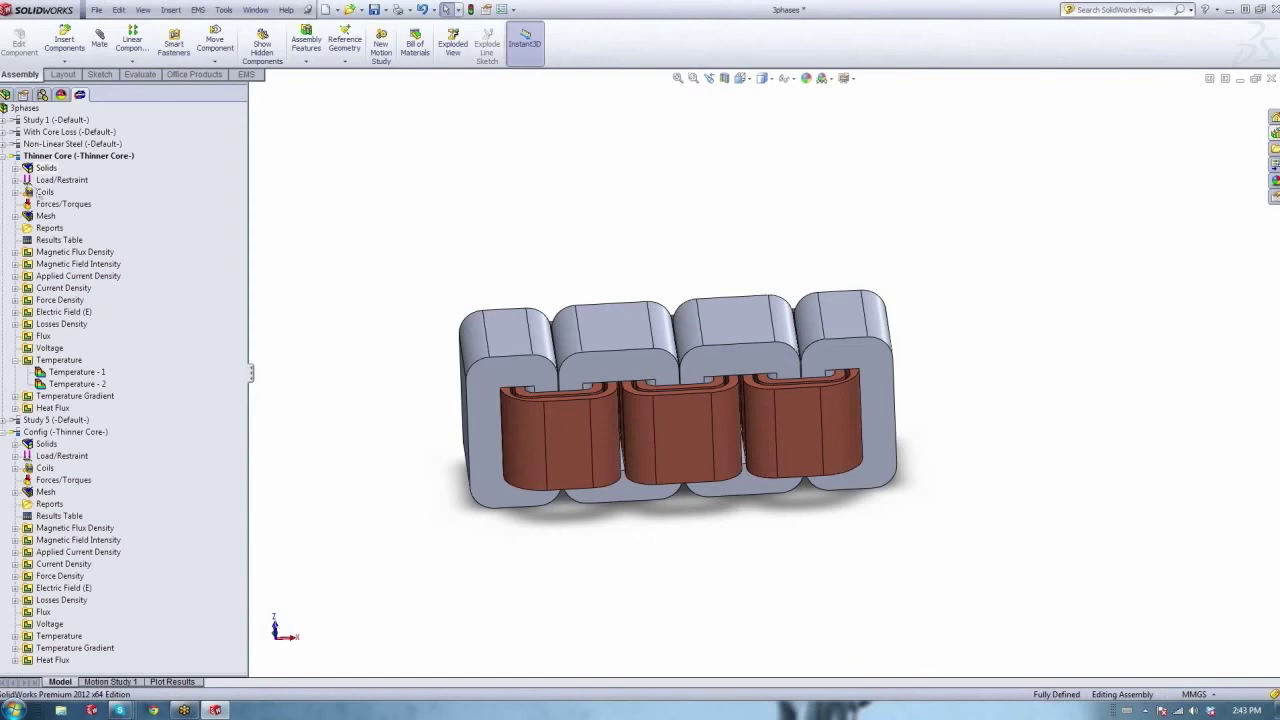
pyautogui.click(16, 252)
pyautogui.click(16, 252)
pyautogui.doubleClick(36, 121)
pyautogui.rightClick(36, 121)
pyautogui.click(80, 129)
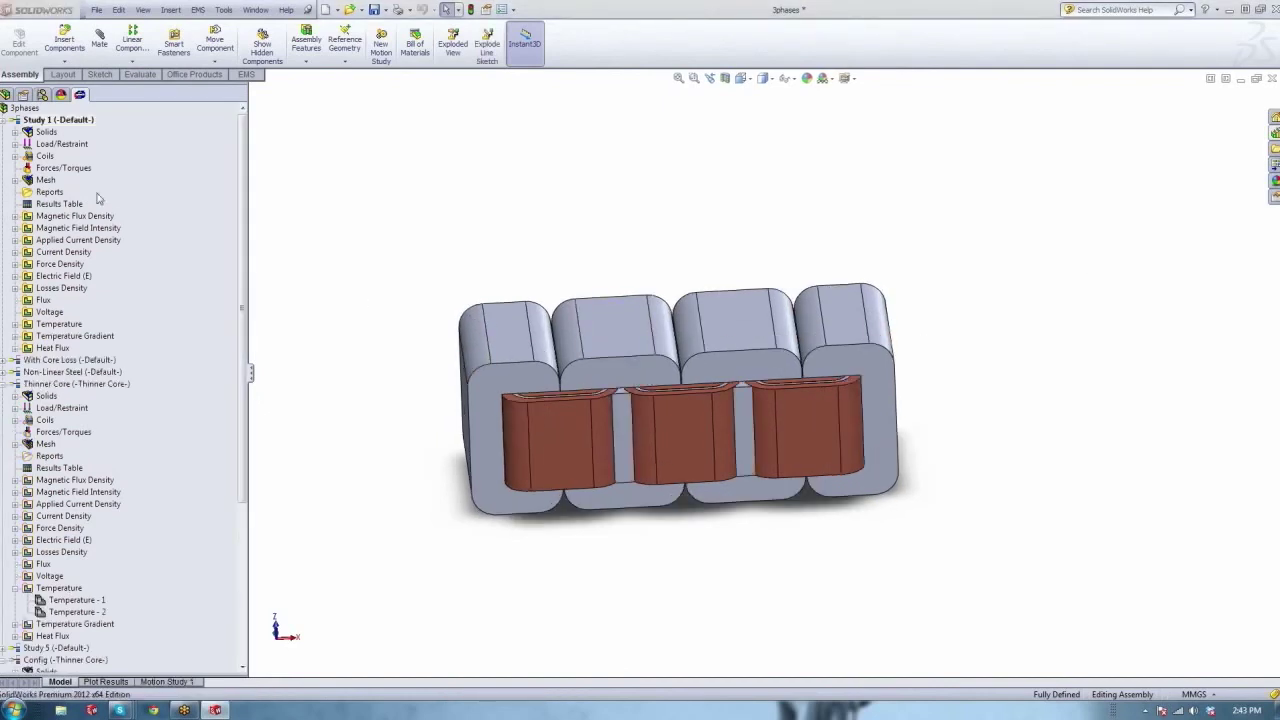
pyautogui.rightClick(48, 193)
# Generate Study 1's report in Microsoft Word format with the EMW_LOGO image dated May 02, 2013.
pyautogui.click(66, 199)
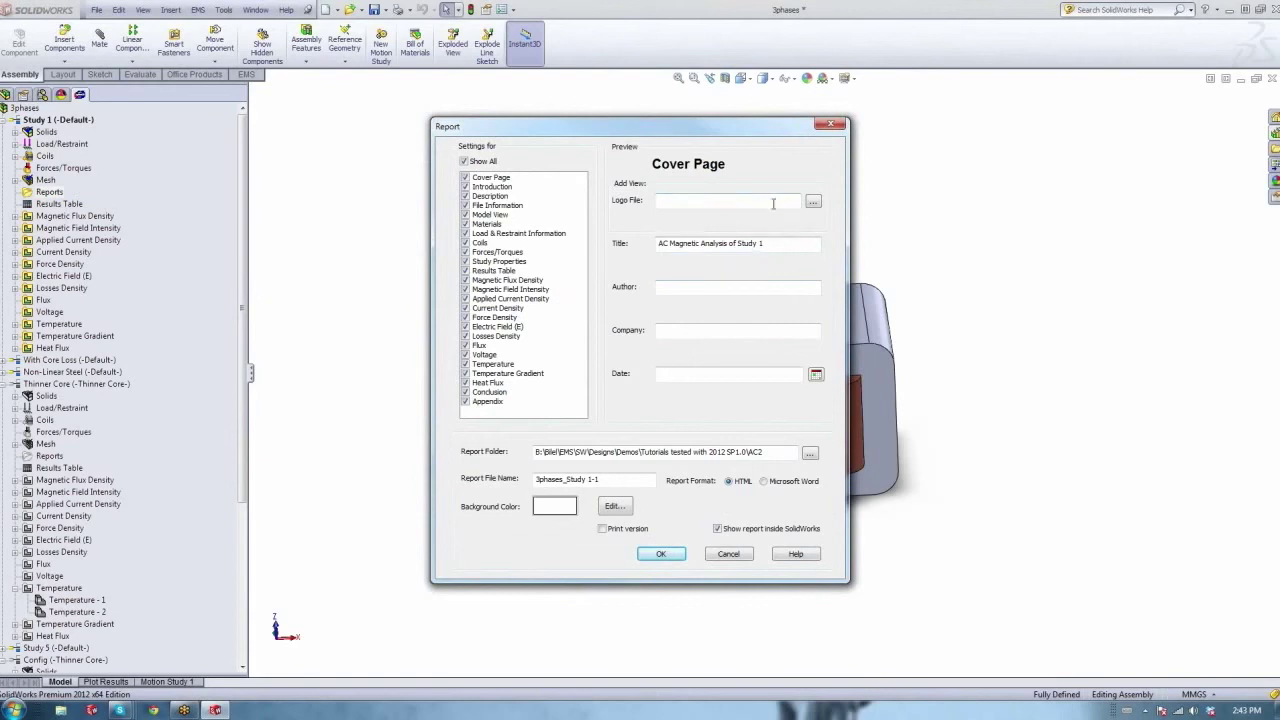
pyautogui.click(814, 202)
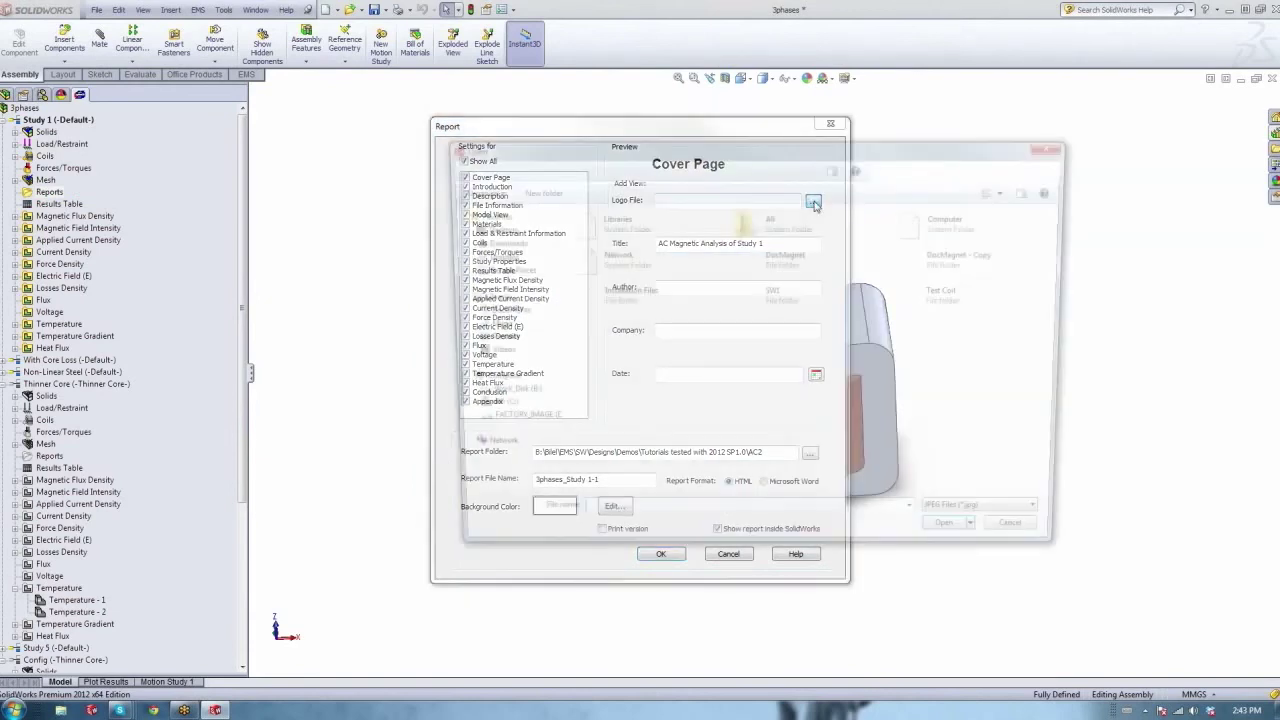
pyautogui.click(498, 396)
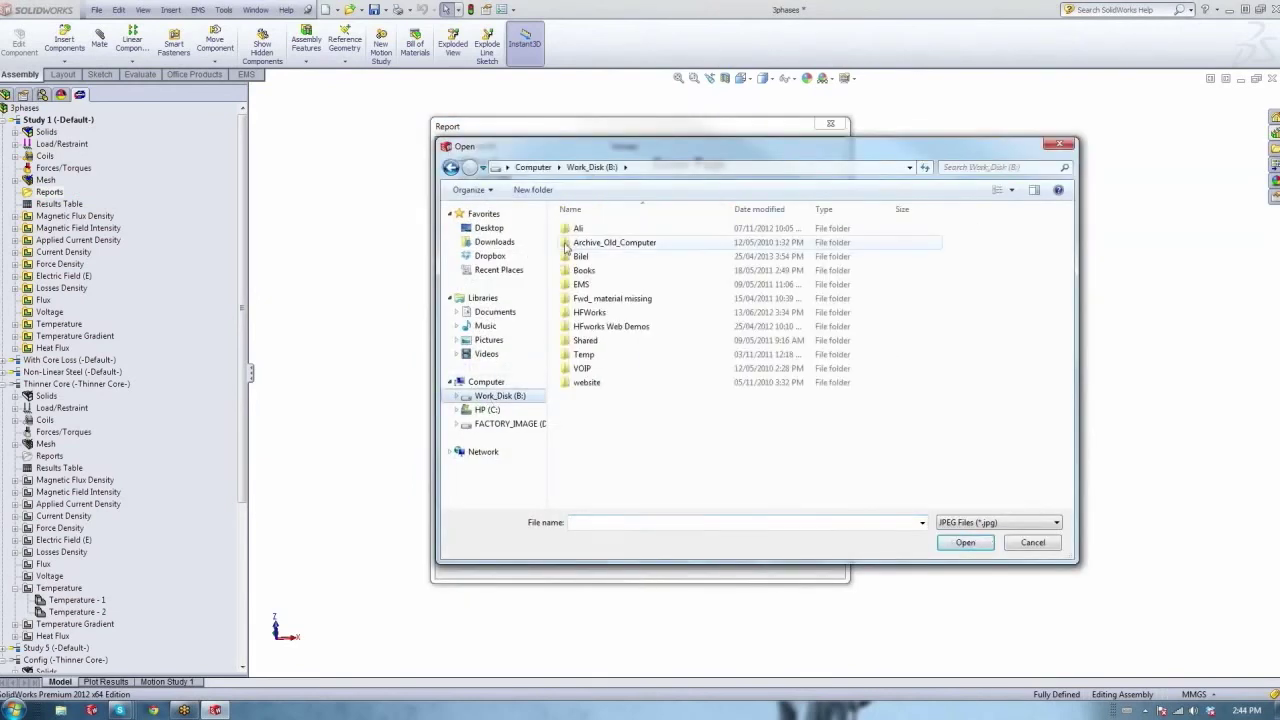
pyautogui.doubleClick(580, 256)
pyautogui.click(590, 355)
pyautogui.doubleClick(587, 357)
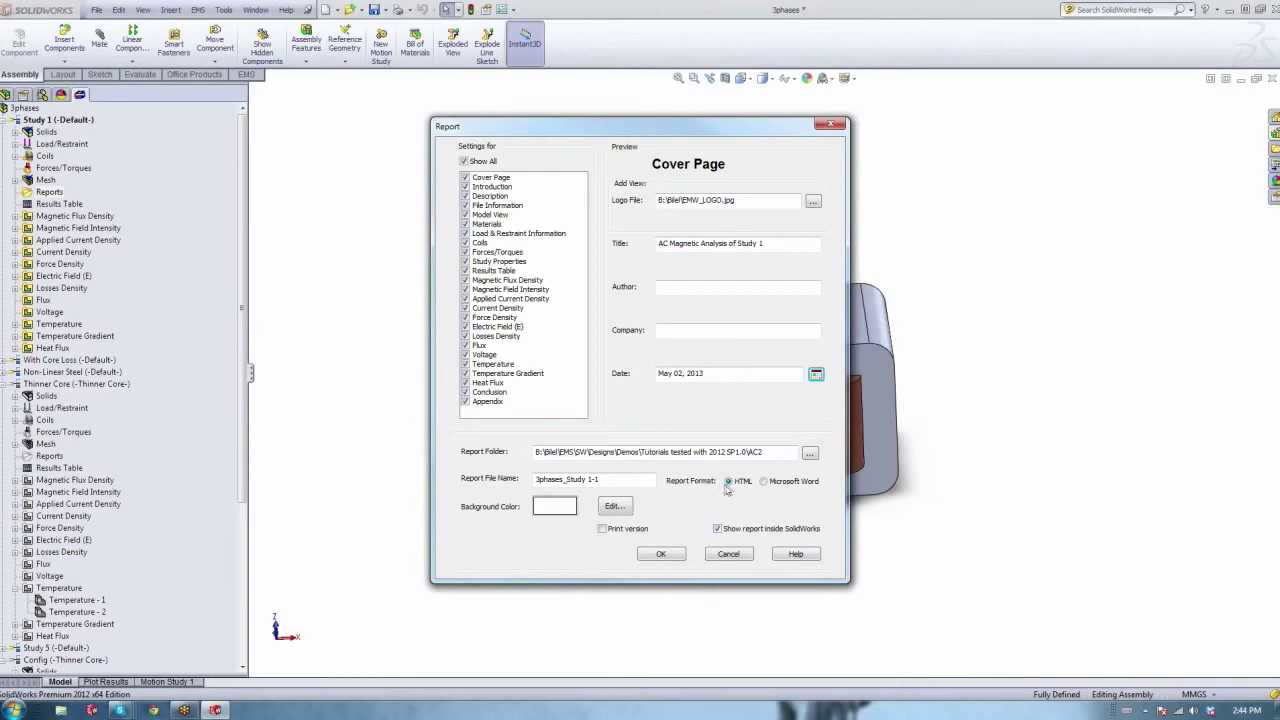
pyautogui.click(763, 481)
pyautogui.click(661, 555)
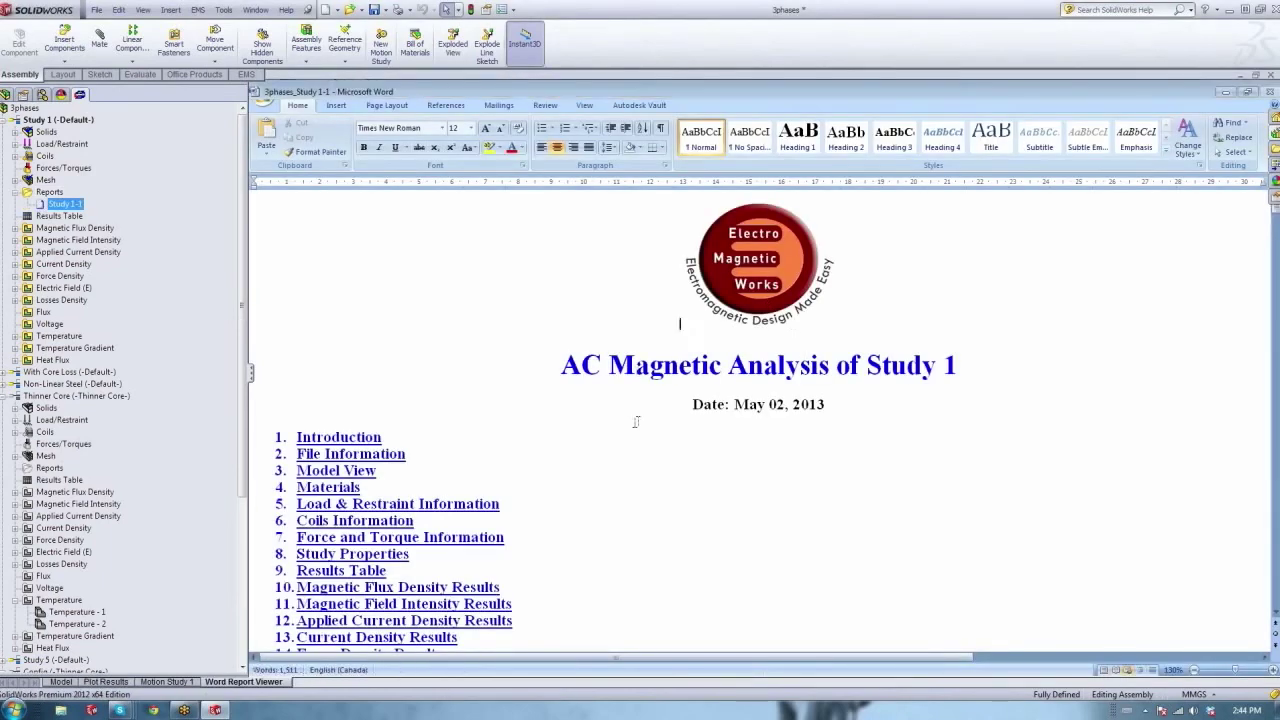
# Scroll through the Study 1-1 report, then close it to return to the transformer model.
pyautogui.scroll(-5, 744, 407)
pyautogui.scroll(-15, 744, 407)
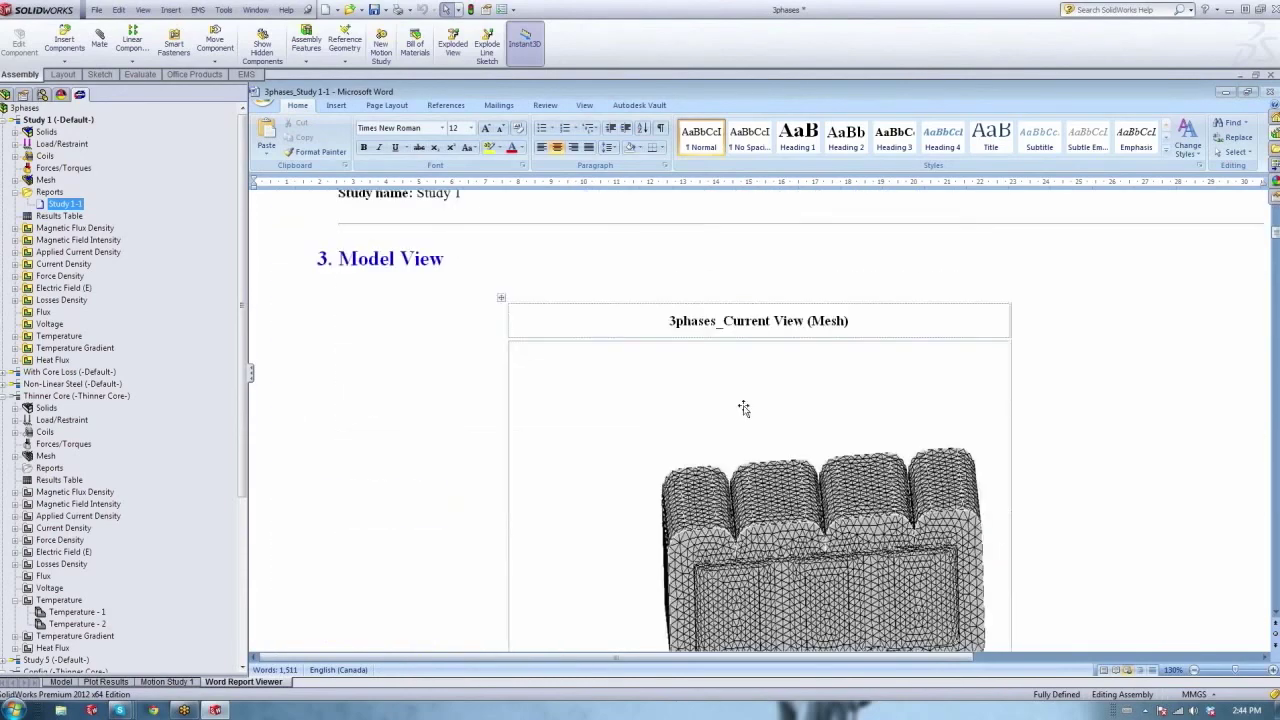
pyautogui.scroll(-15, 744, 407)
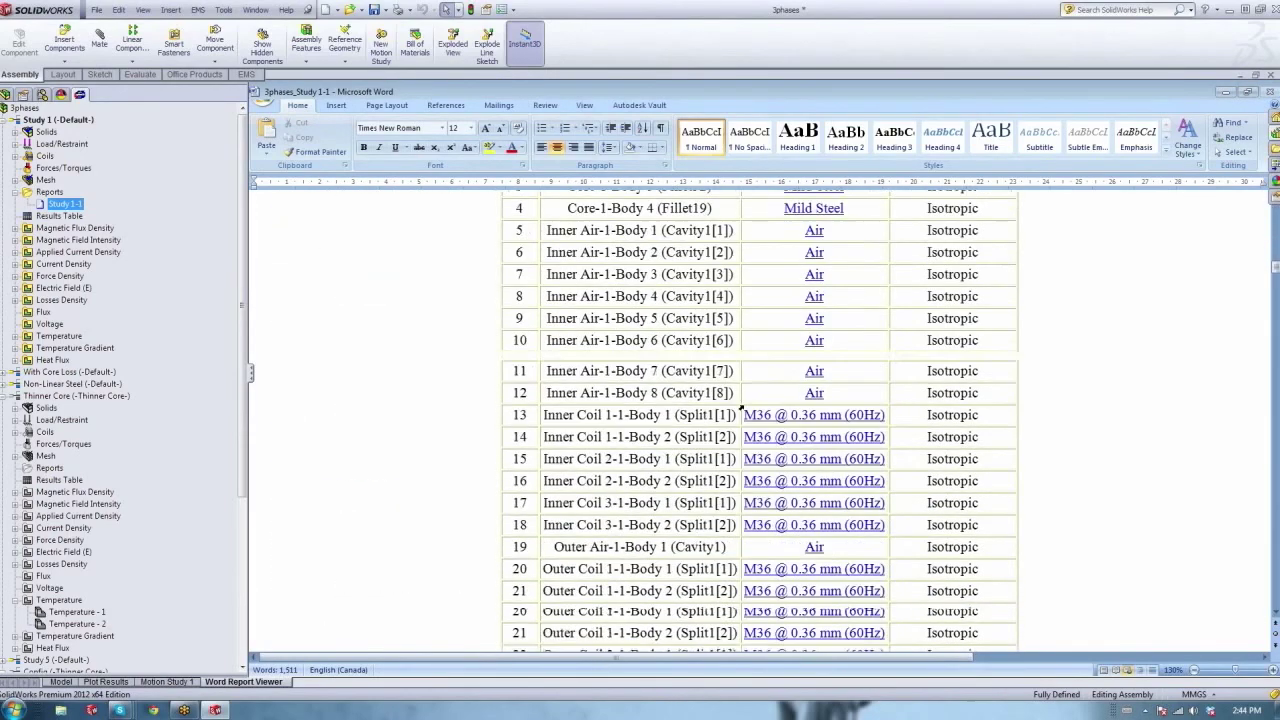
pyautogui.scroll(-15, 744, 407)
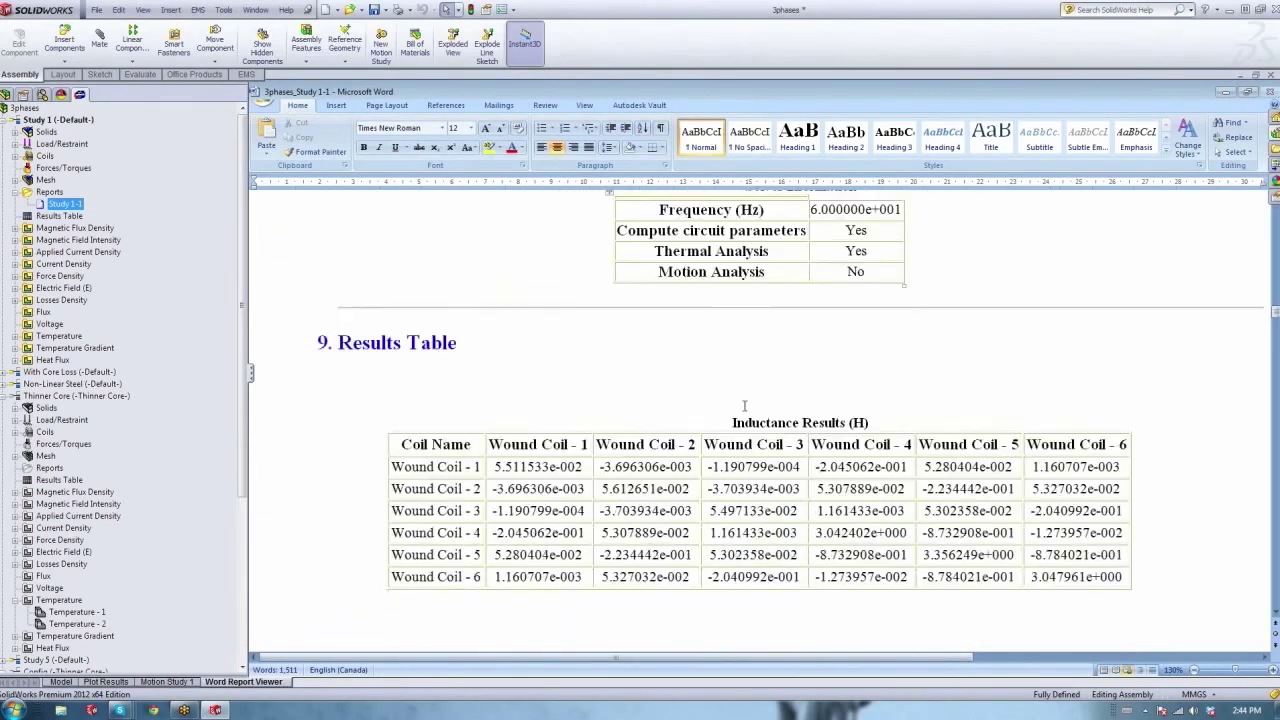
pyautogui.scroll(-15, 744, 407)
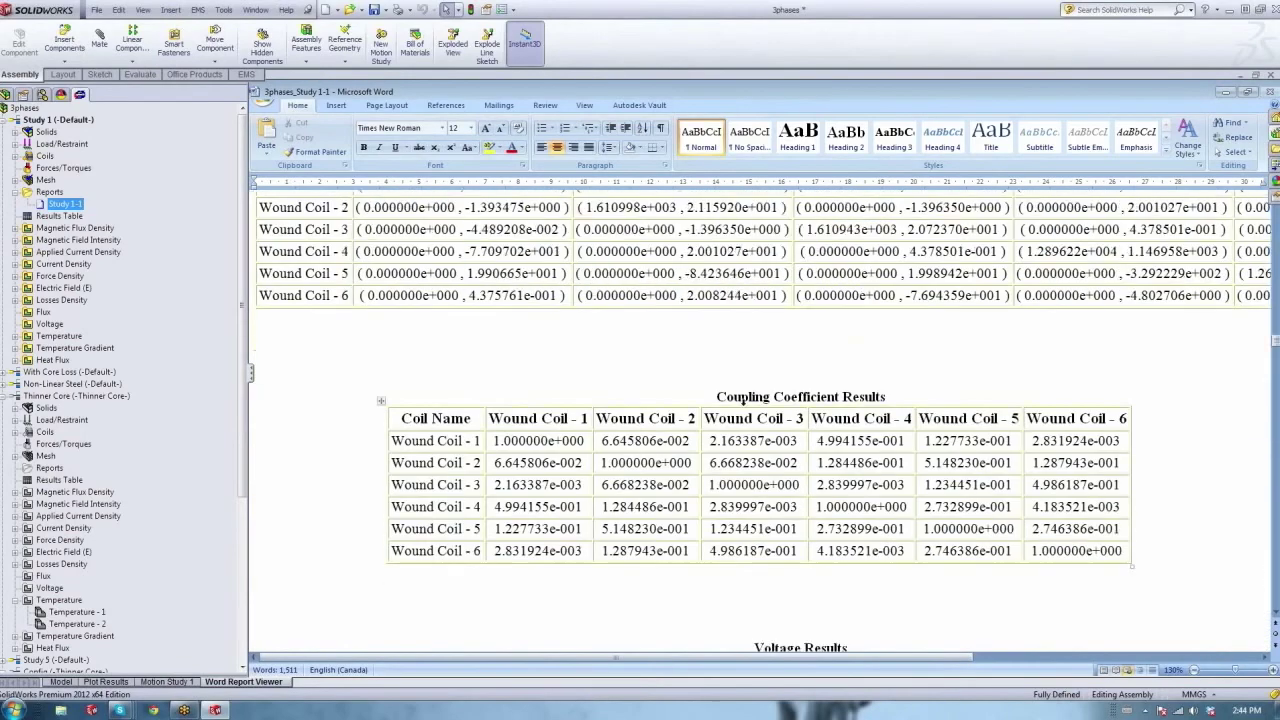
pyautogui.scroll(-15, 744, 407)
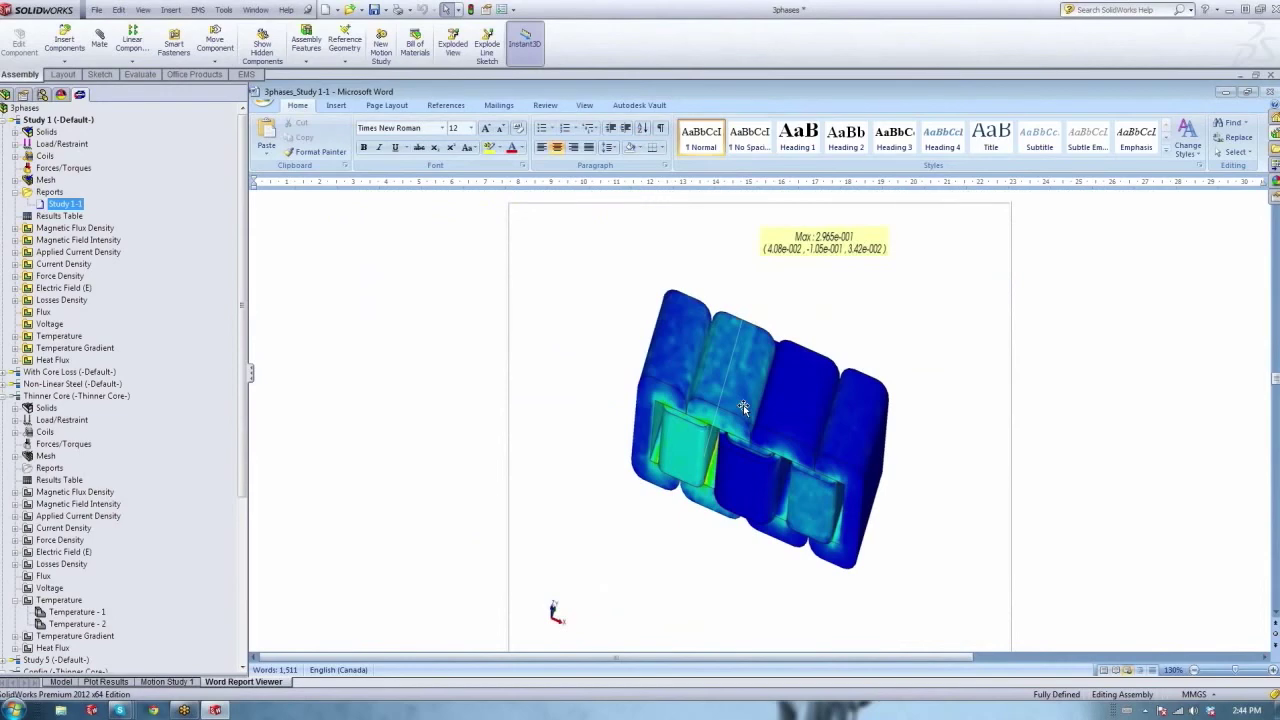
pyautogui.scroll(3, 743, 407)
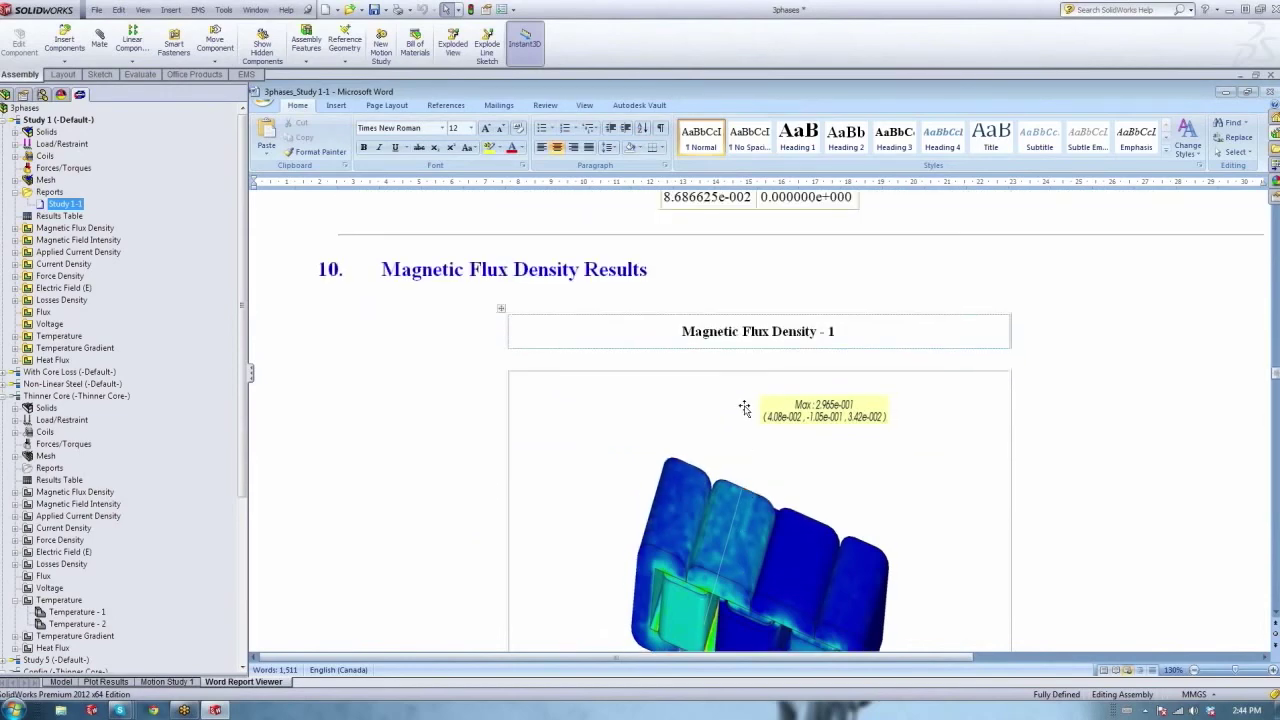
pyautogui.scroll(-10, 744, 408)
pyautogui.scroll(-12, 743, 412)
pyautogui.scroll(-12, 737, 427)
pyautogui.scroll(-12, 737, 429)
pyautogui.scroll(-12, 737, 429)
pyautogui.scroll(-12, 737, 429)
pyautogui.scroll(-12, 737, 429)
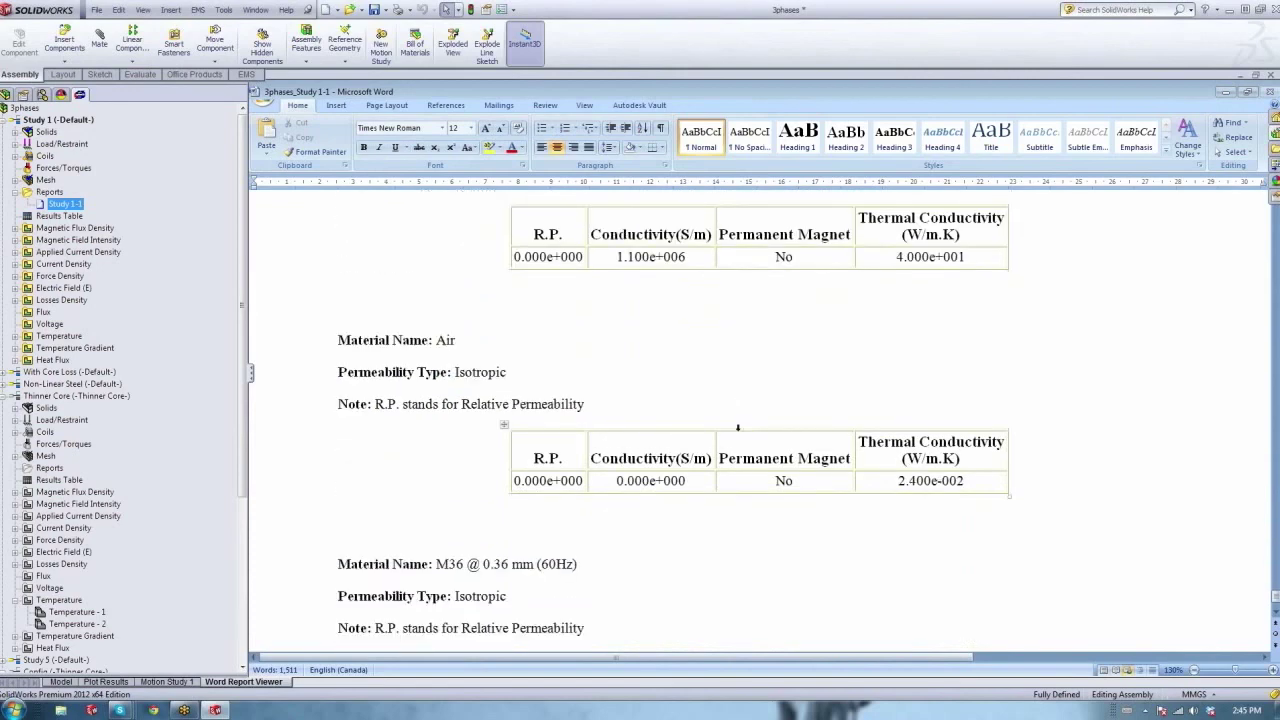
pyautogui.scroll(-2, 737, 429)
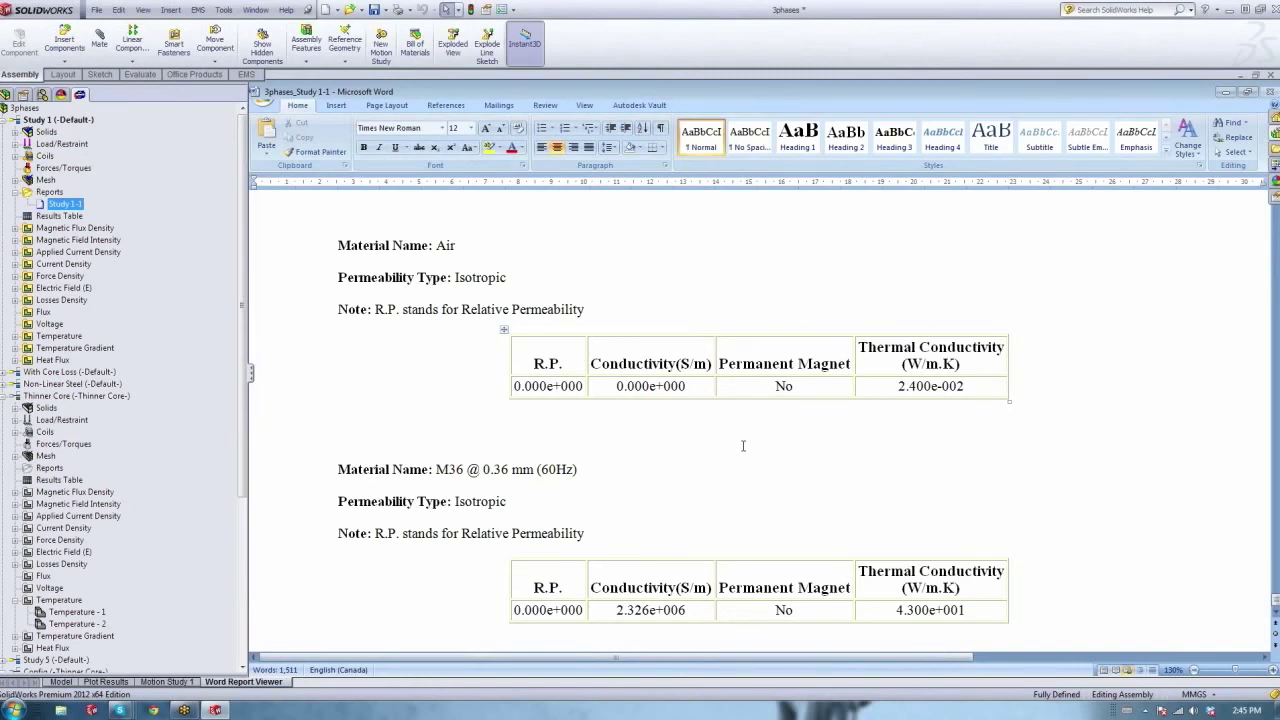
pyautogui.click(44, 134)
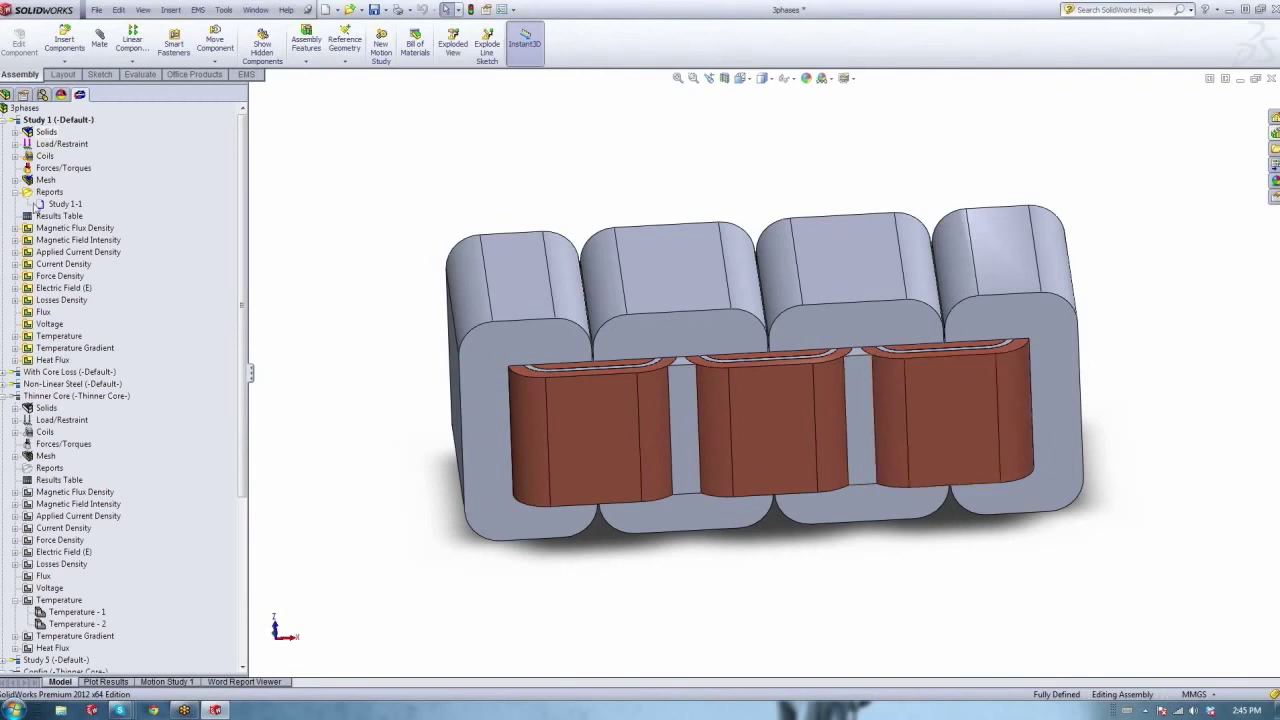
pyautogui.click(15, 156)
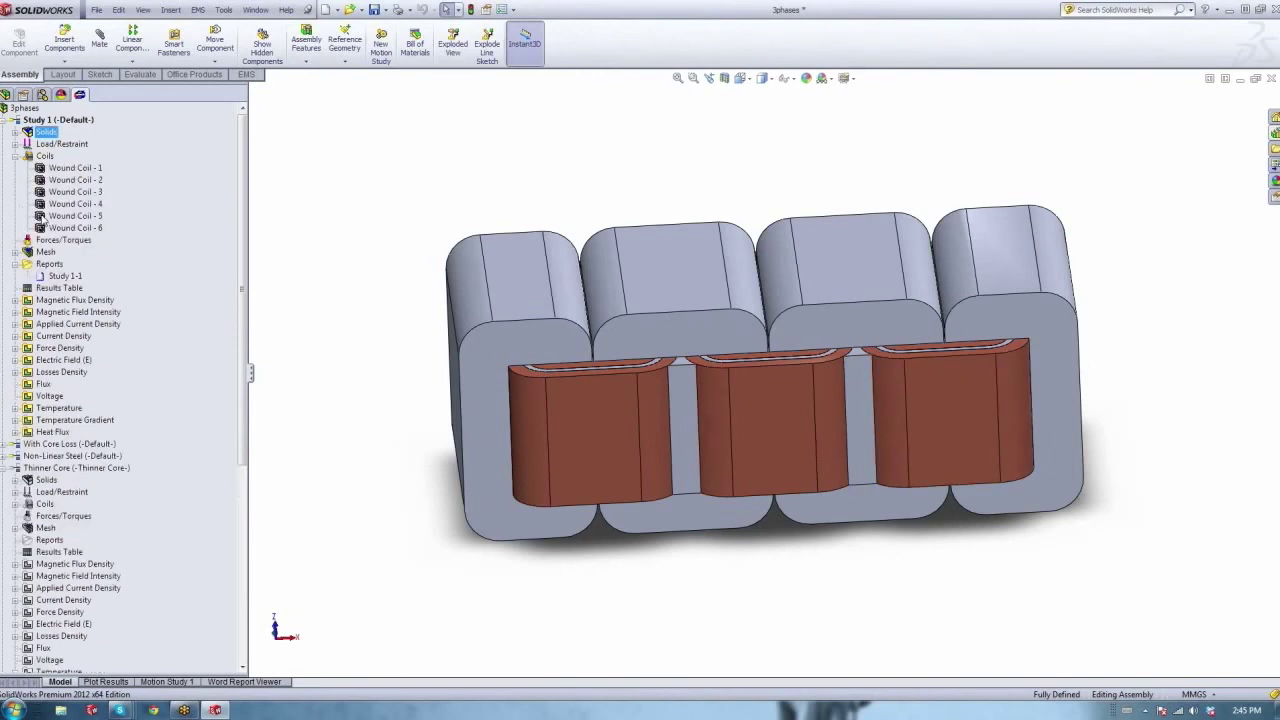
pyautogui.moveTo(55, 215)
pyautogui.moveTo(68, 187)
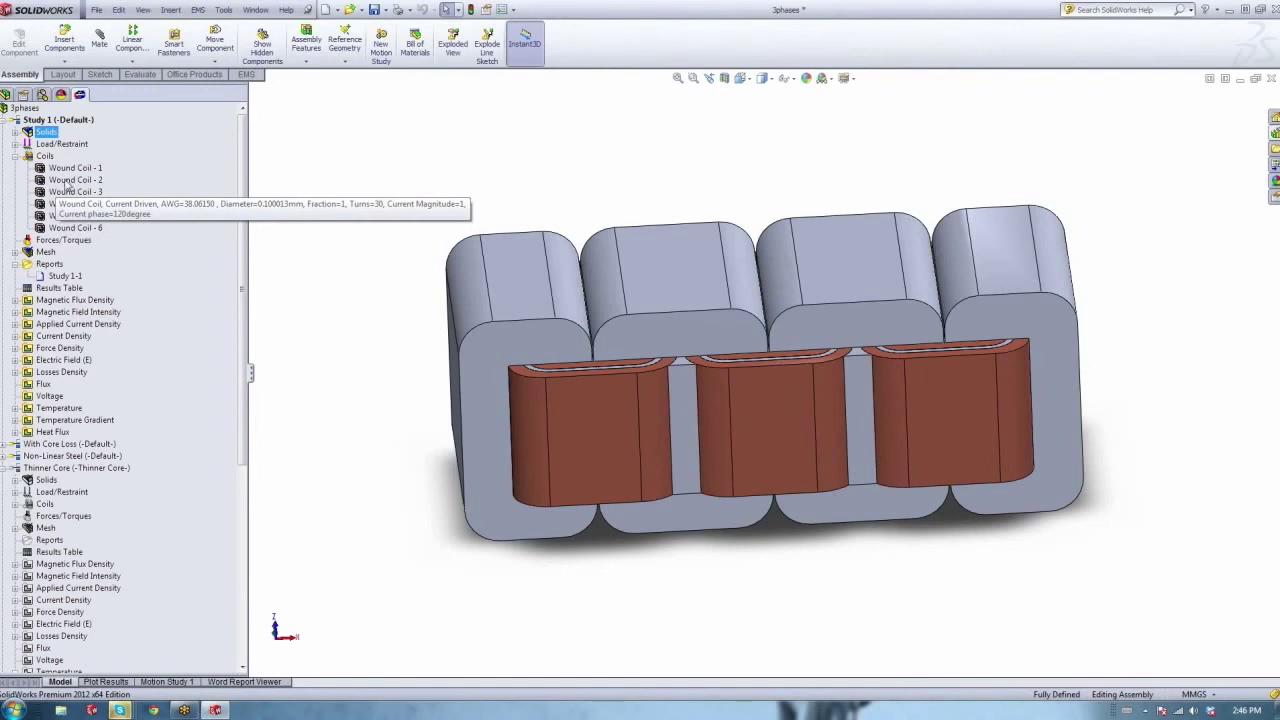
pyautogui.click(68, 190)
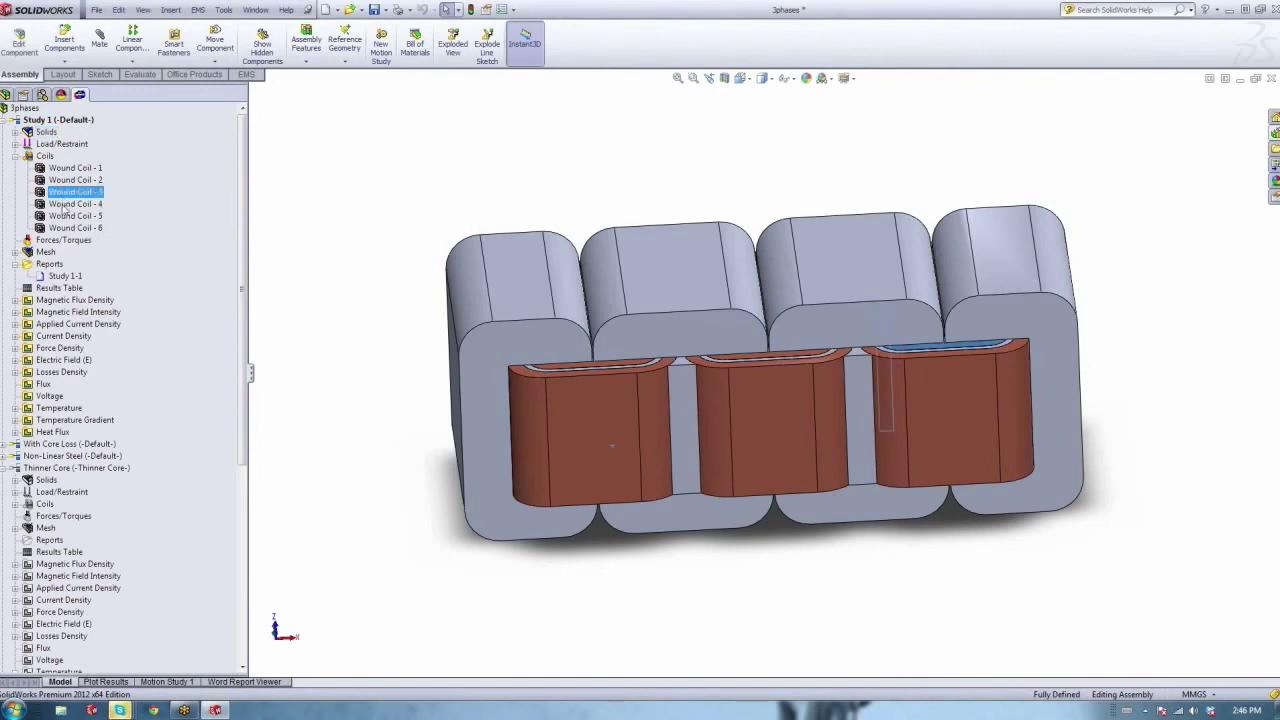
pyautogui.click(64, 204)
pyautogui.rightClick(65, 206)
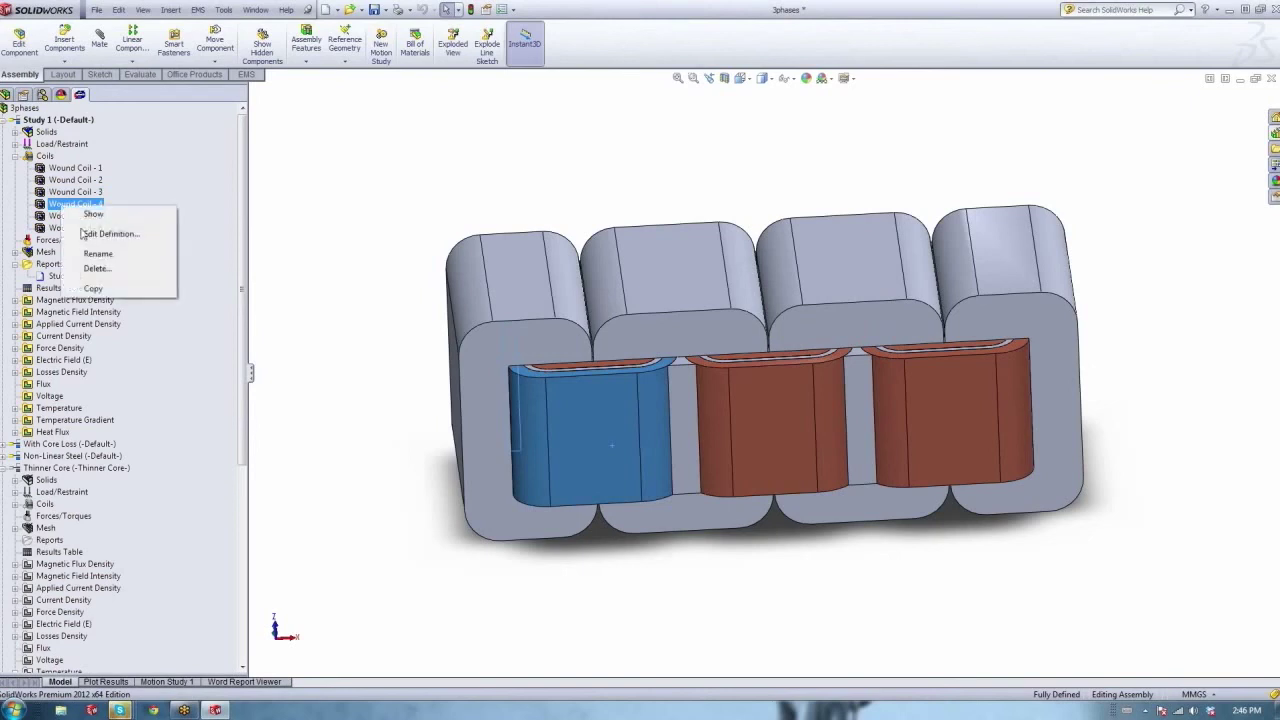
pyautogui.click(108, 233)
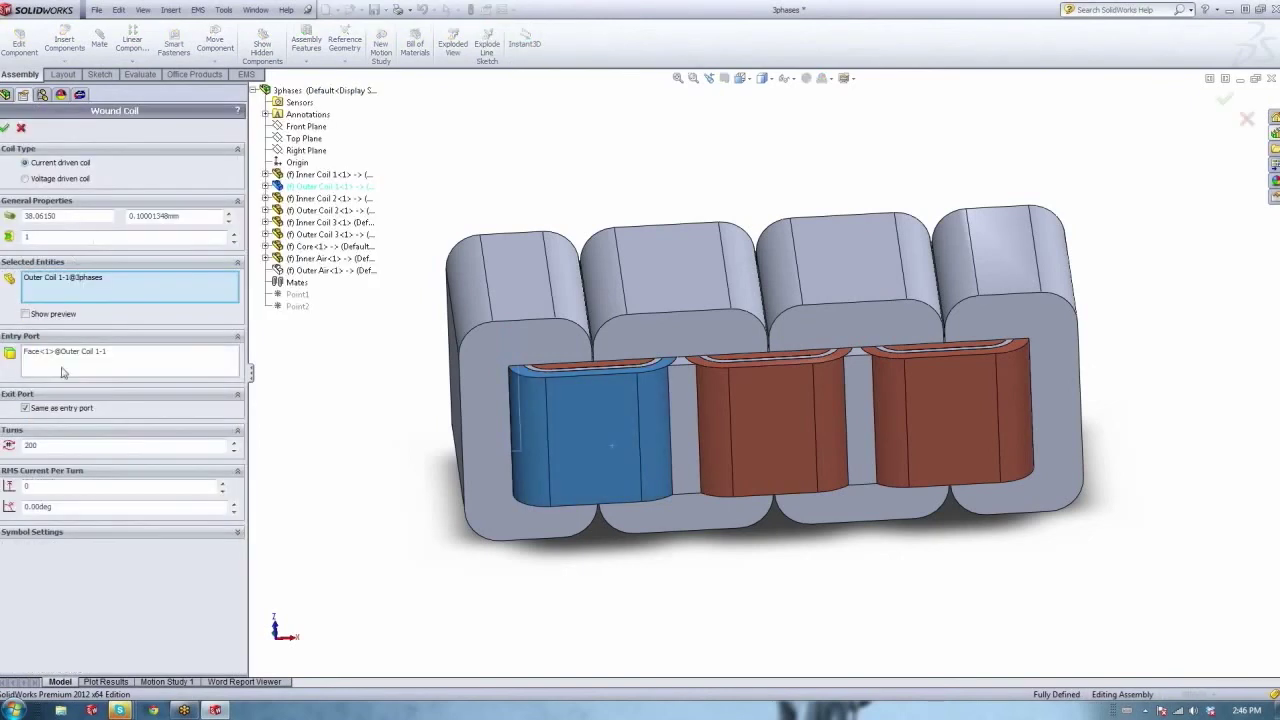
pyautogui.click(25, 179)
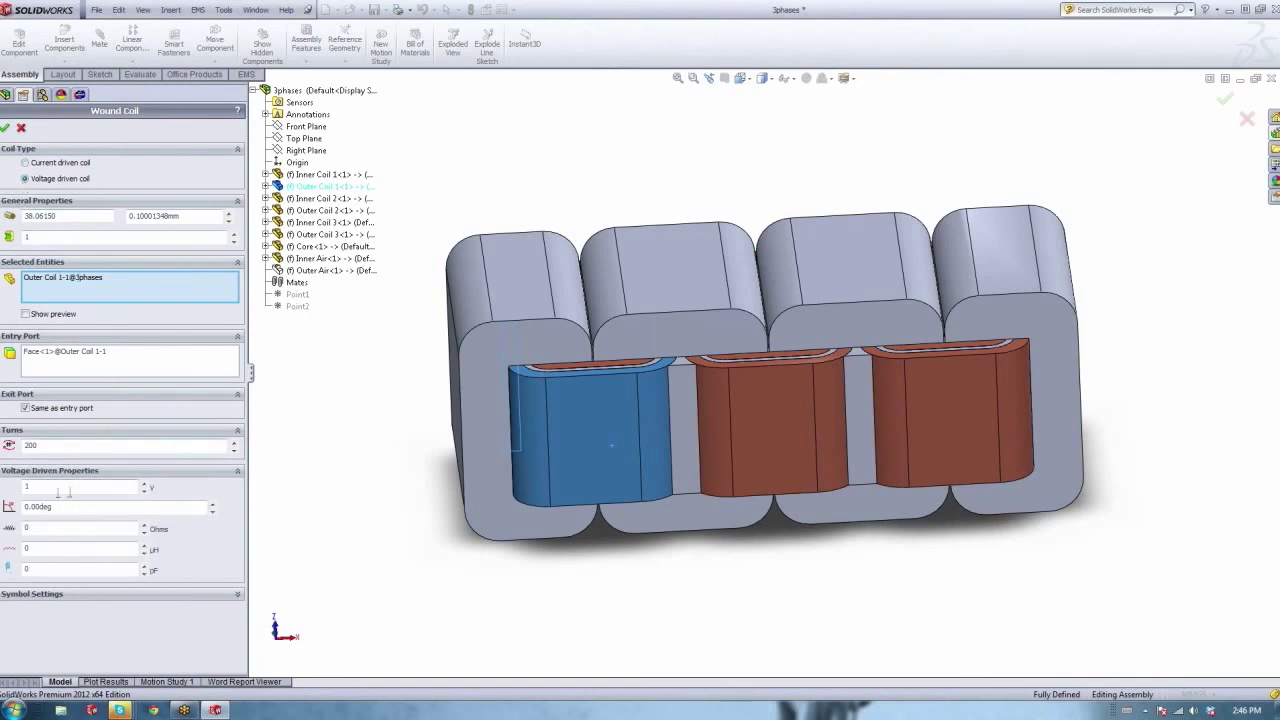
pyautogui.click(22, 130)
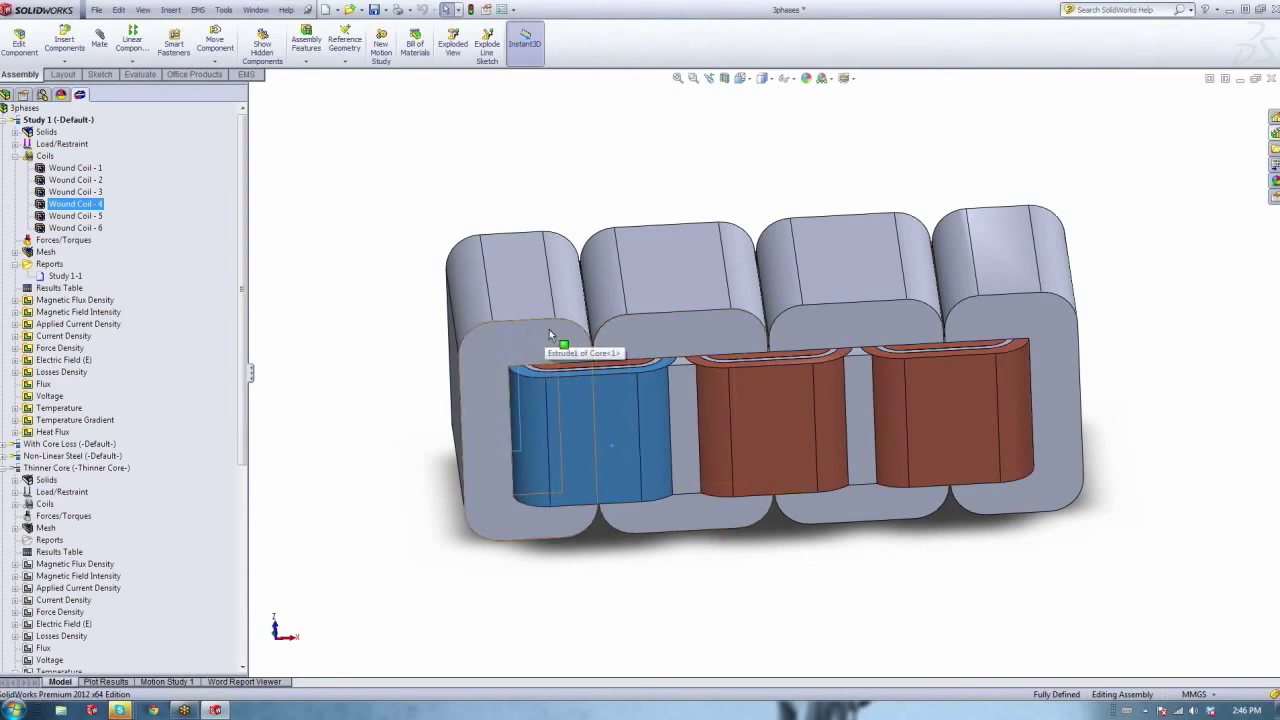
pyautogui.click(15, 156)
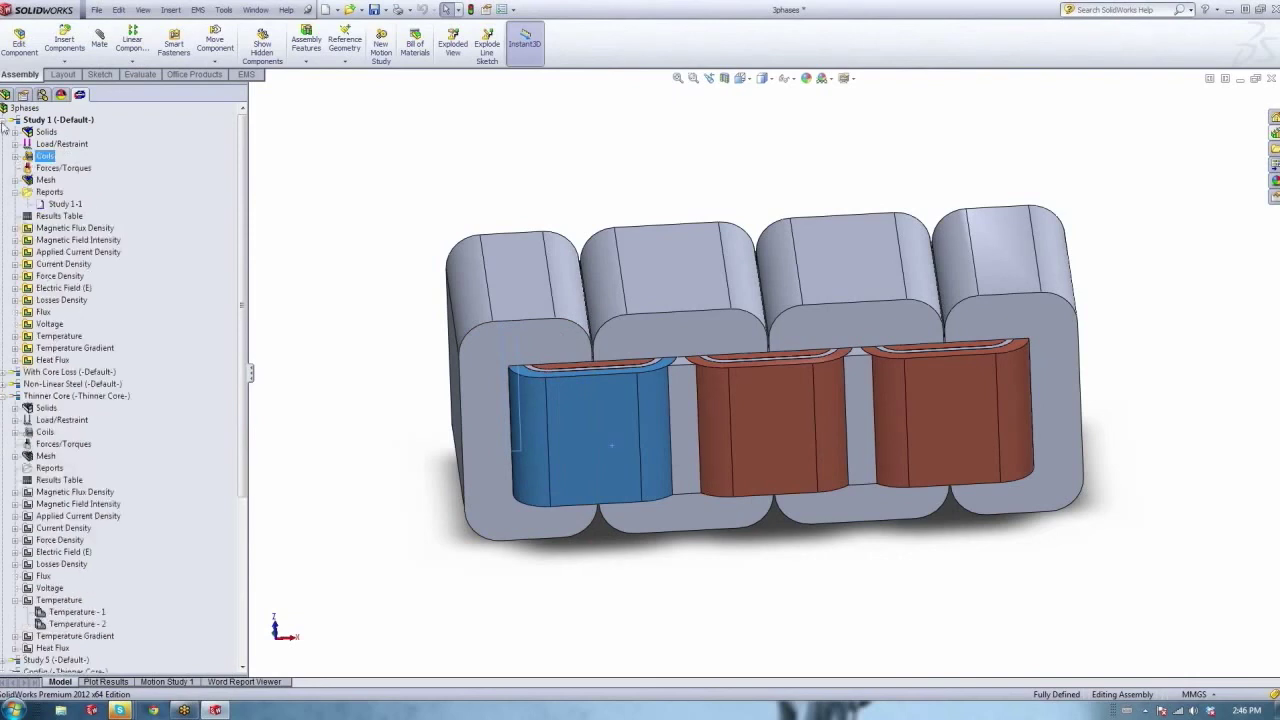
# Collapse Study 1 and Thinner Core, create transient magnetic Study 7 on 3phases, and start a wound coil.
pyautogui.click(13, 120)
pyautogui.click(15, 156)
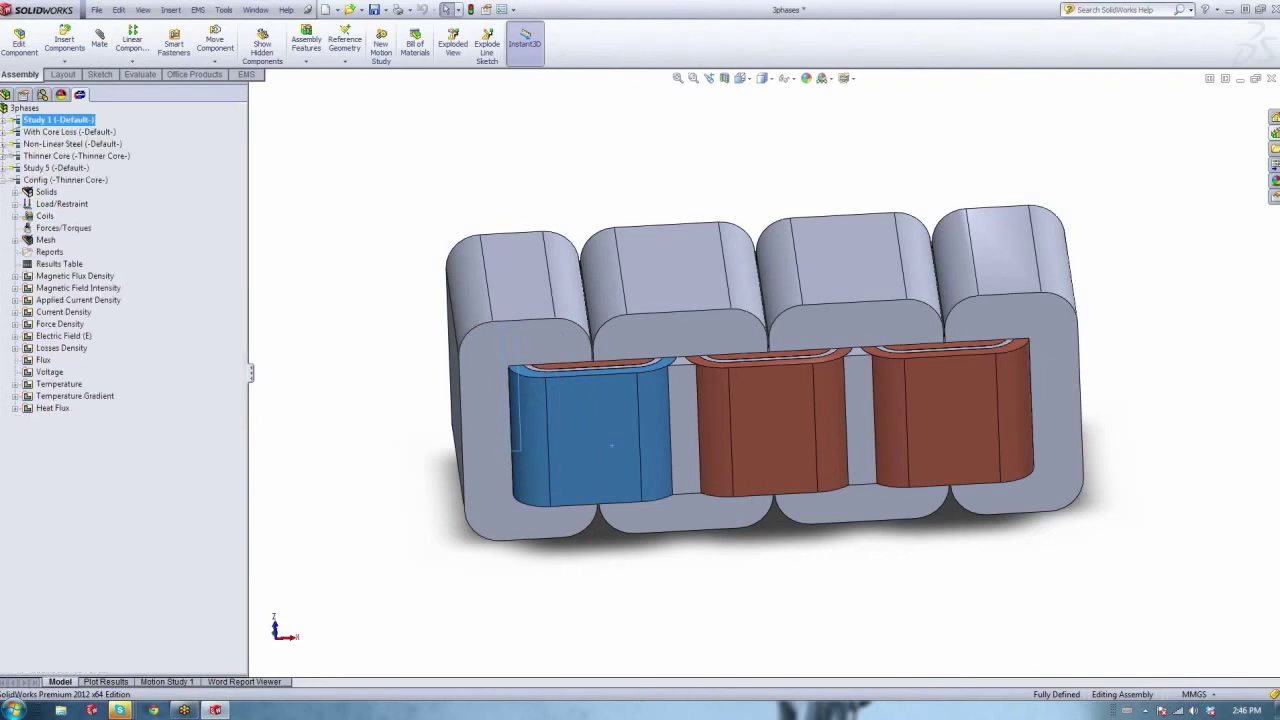
pyautogui.rightClick(13, 109)
pyautogui.click(40, 122)
pyautogui.click(26, 322)
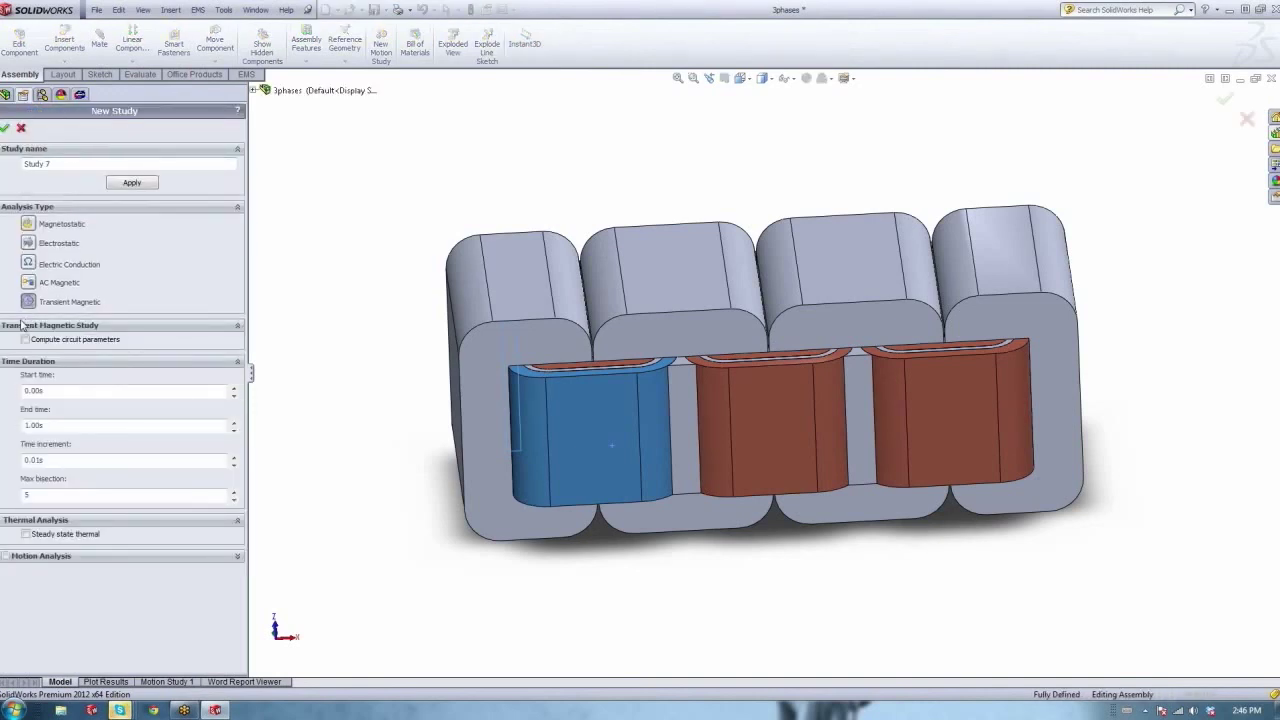
pyautogui.click(5, 127)
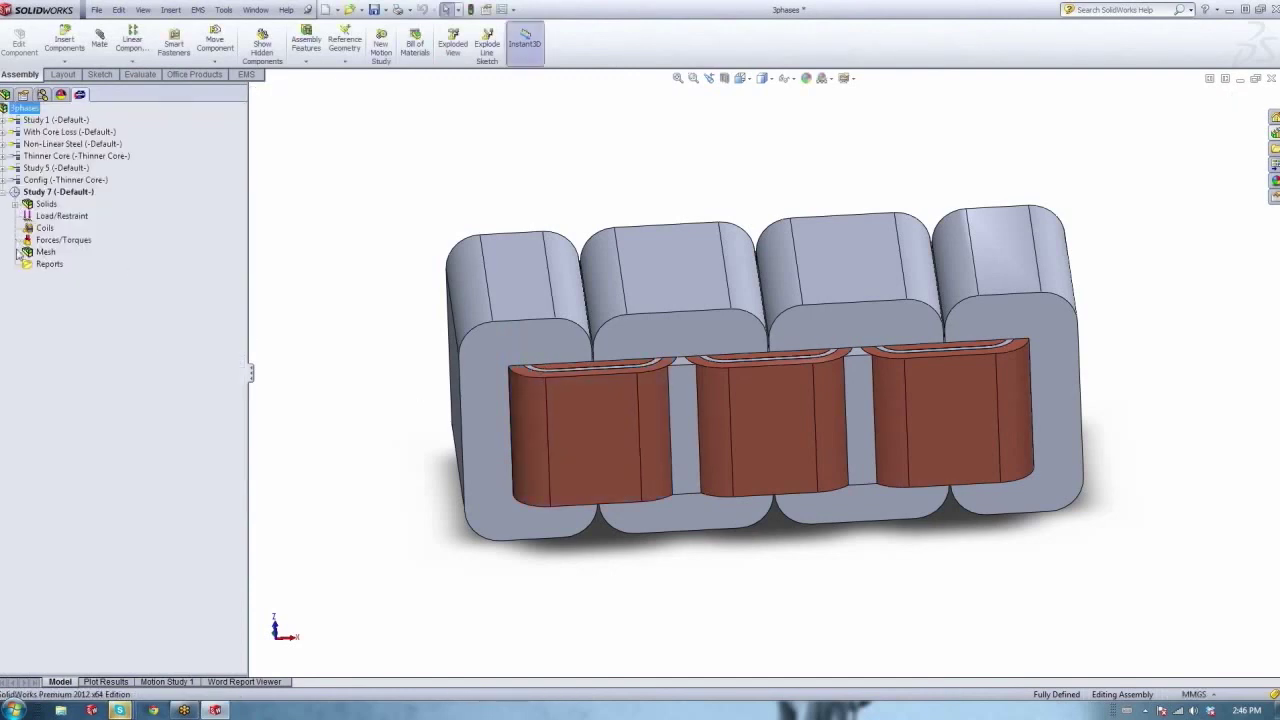
pyautogui.rightClick(44, 228)
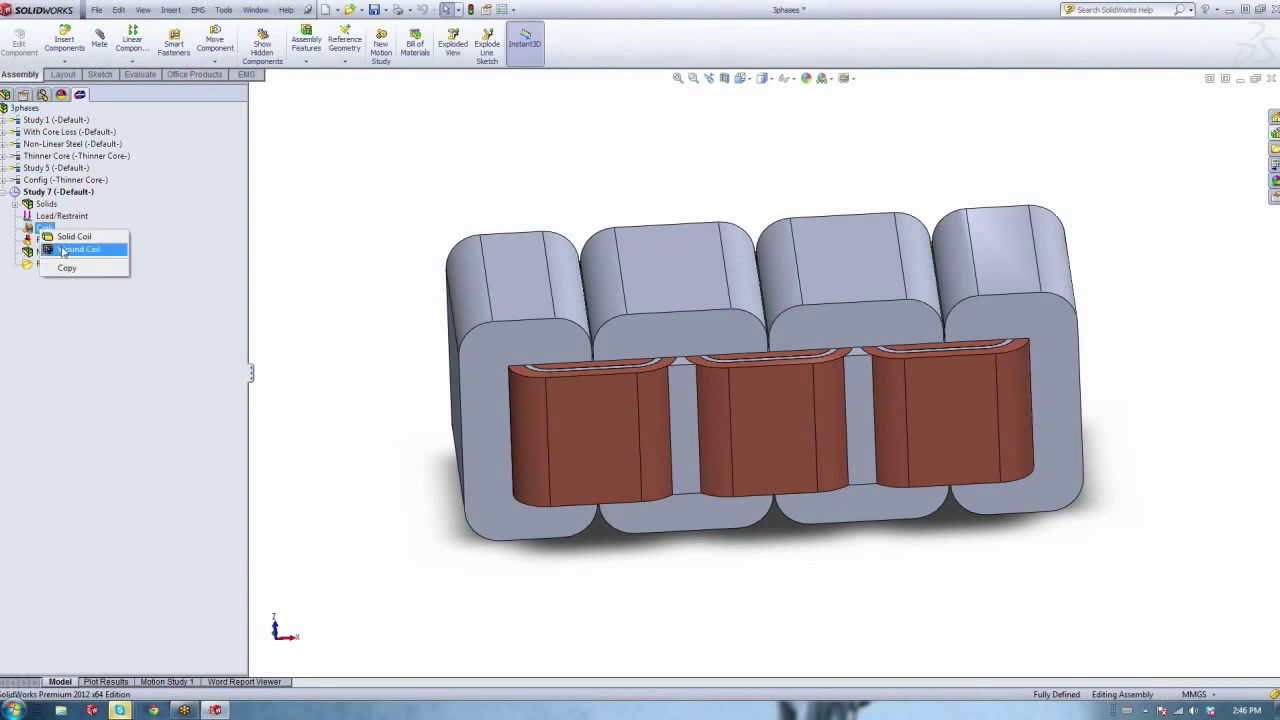
pyautogui.click(63, 250)
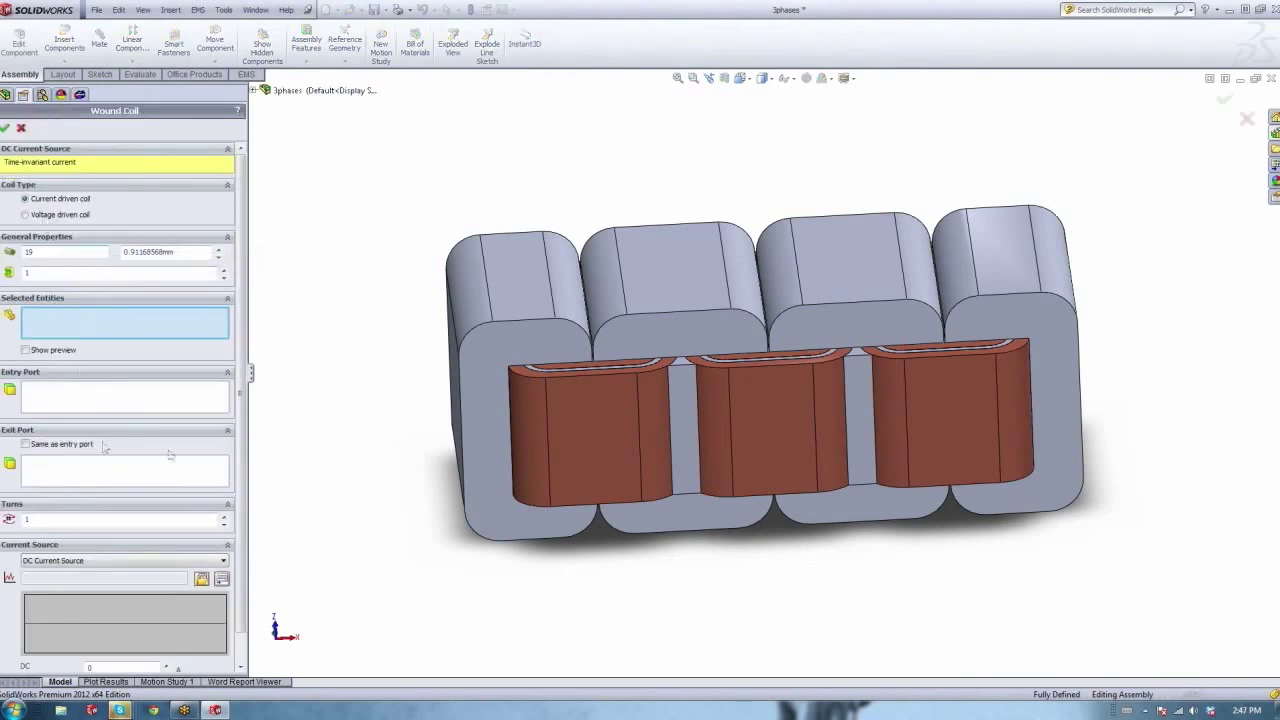
# Set the wound coil's current source to Imported Current-Time Curve and open the Function Curves library.
pyautogui.scroll(-1, 243, 567)
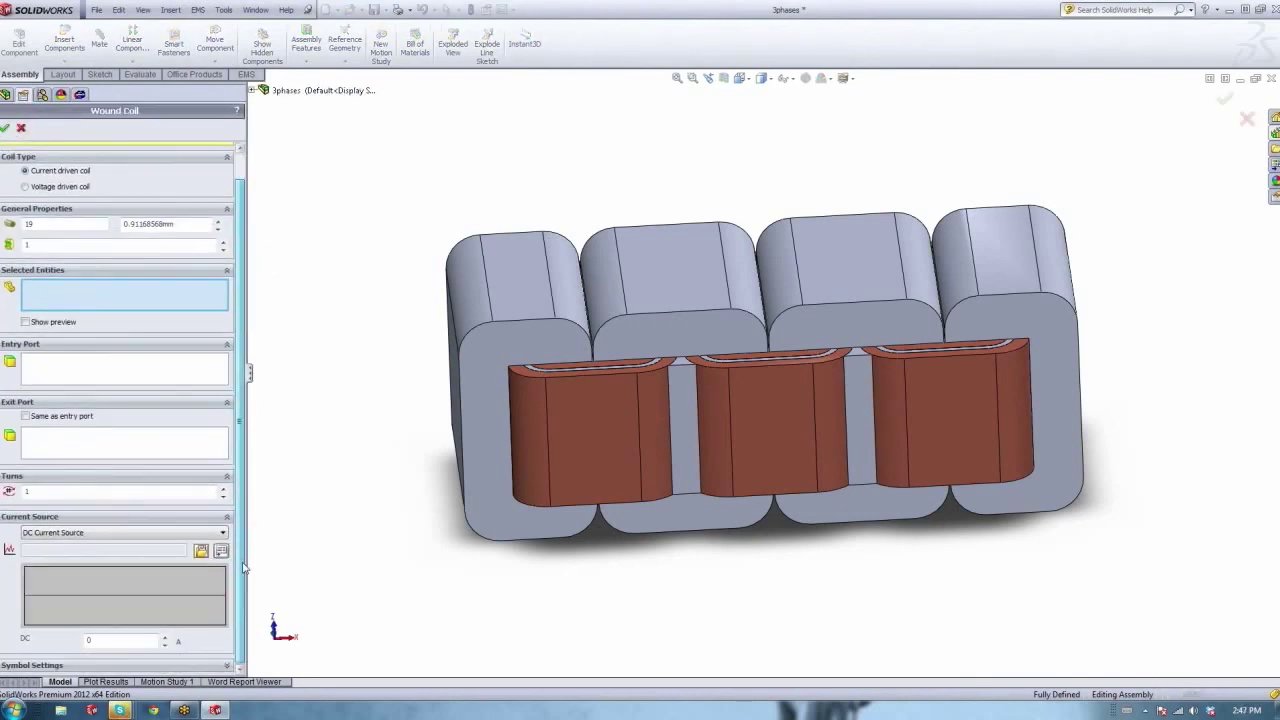
pyautogui.click(64, 533)
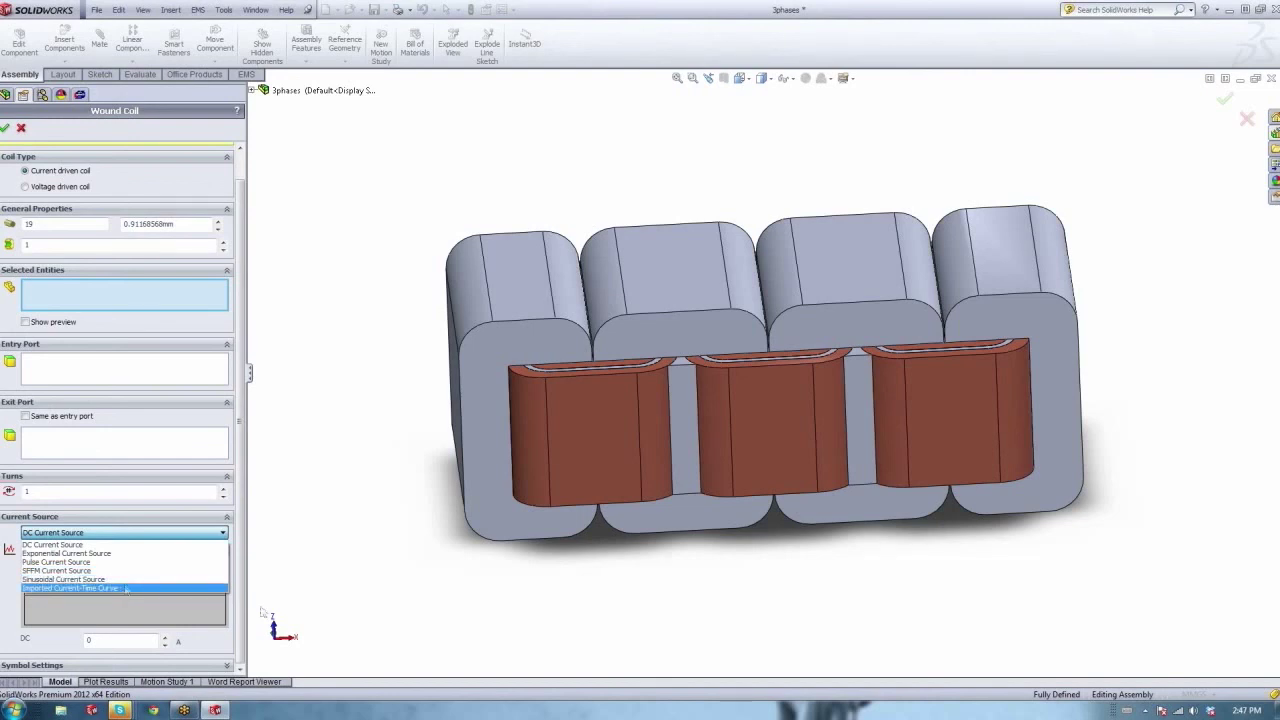
pyautogui.press('Escape')
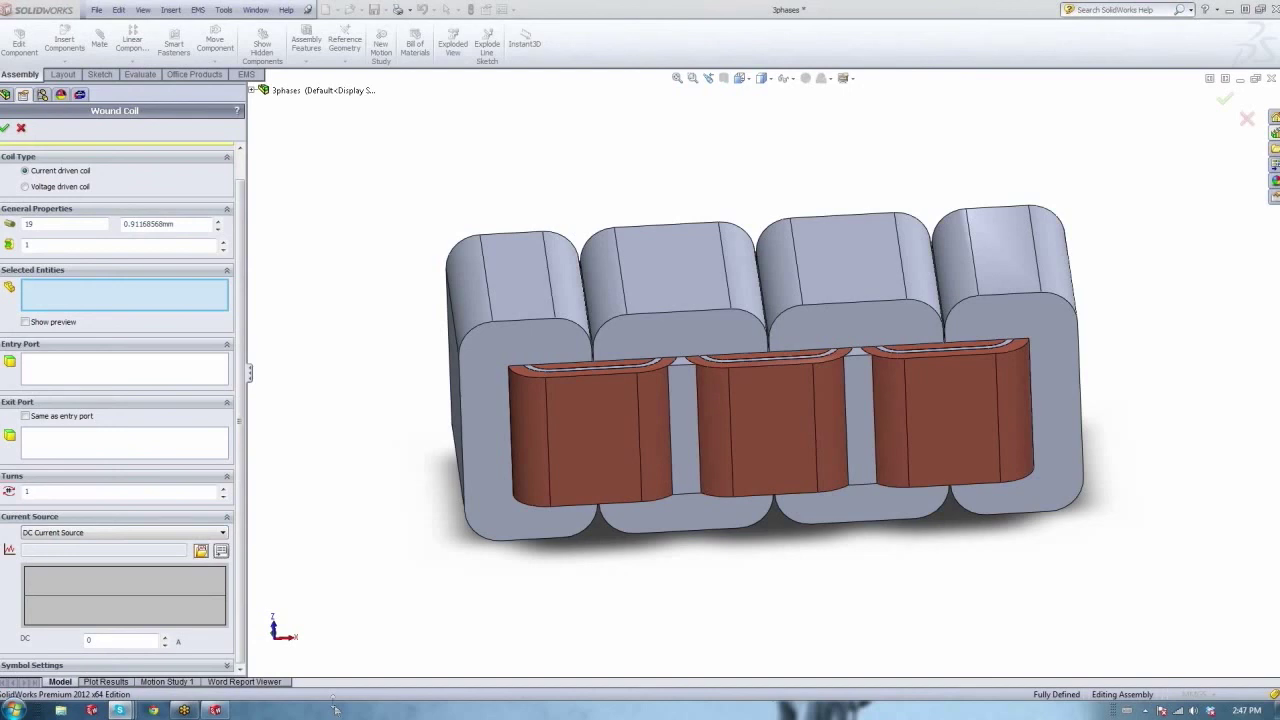
pyautogui.click(116, 543)
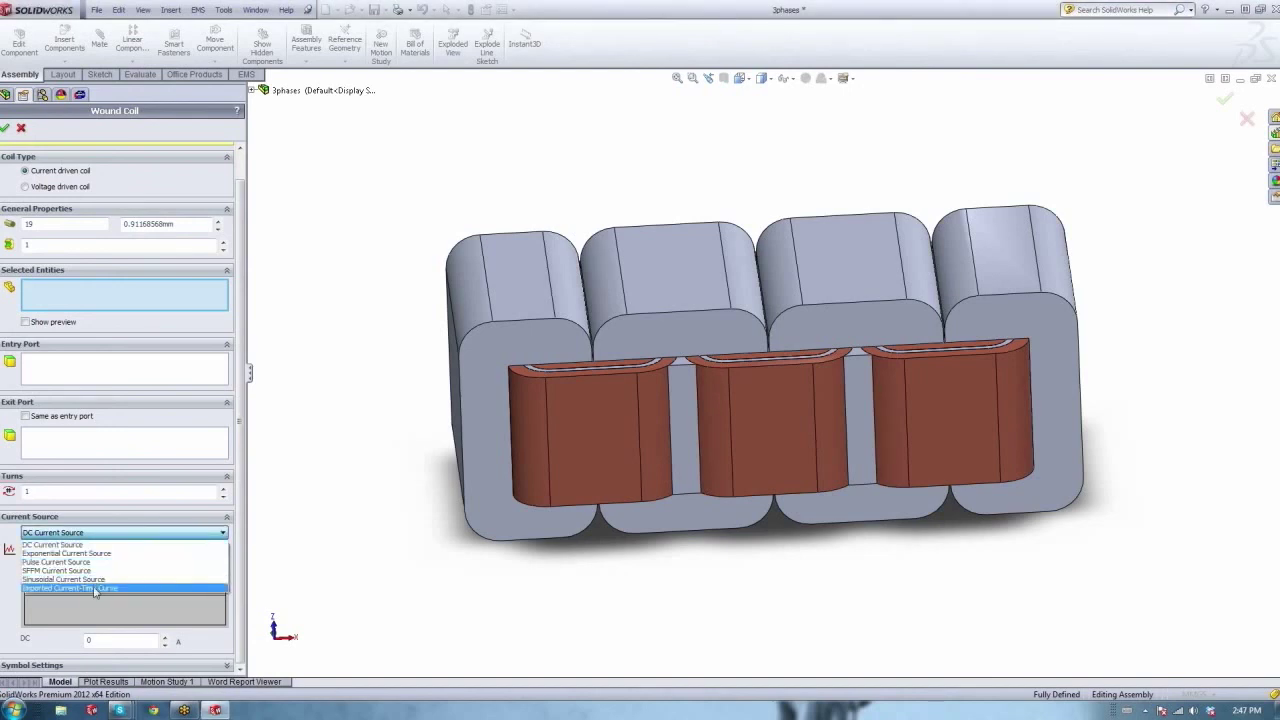
pyautogui.click(150, 581)
pyautogui.click(200, 572)
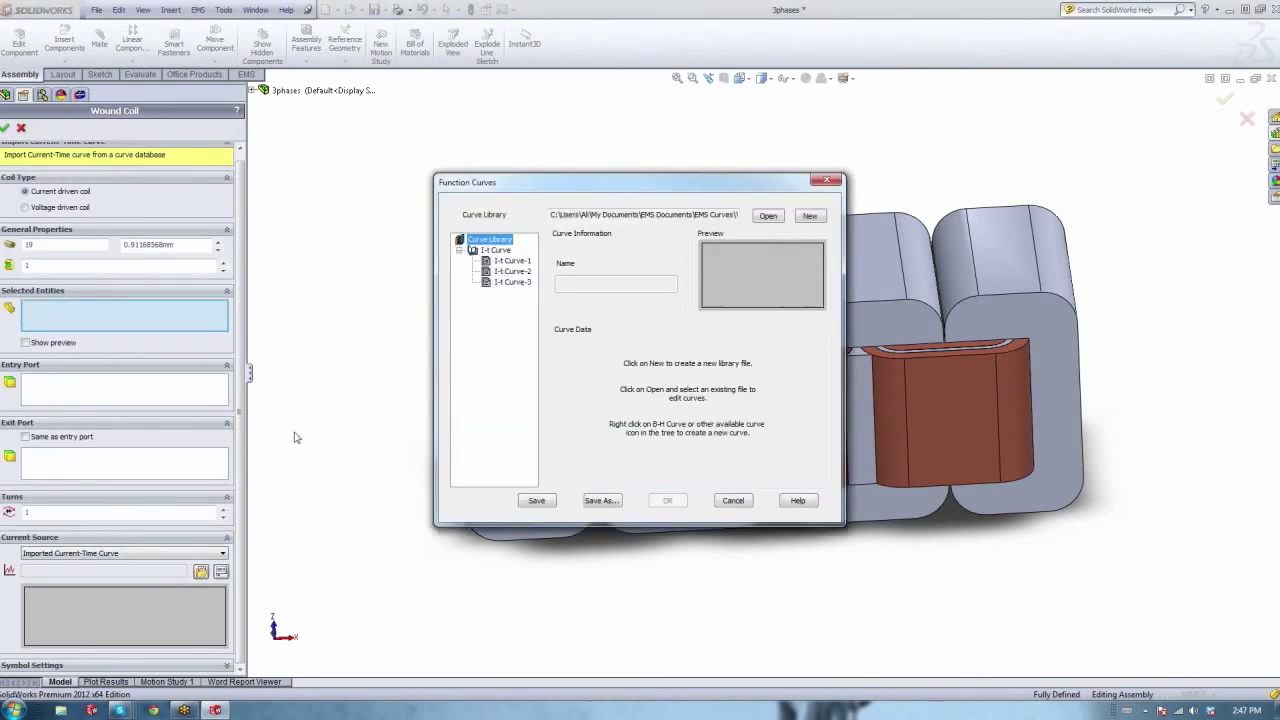
# Inspect the data and previews of I-t Curve-1, I-t Curve-2 and I-t Curve-3.
pyautogui.click(510, 261)
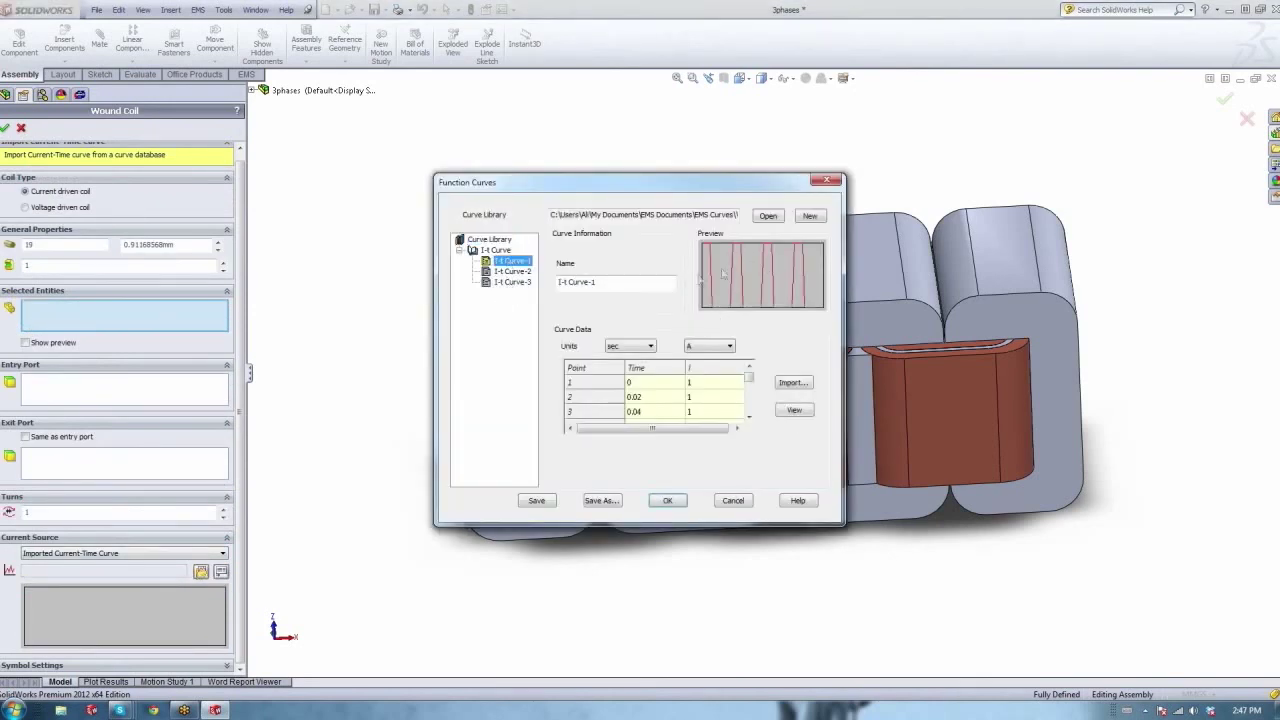
pyautogui.click(513, 272)
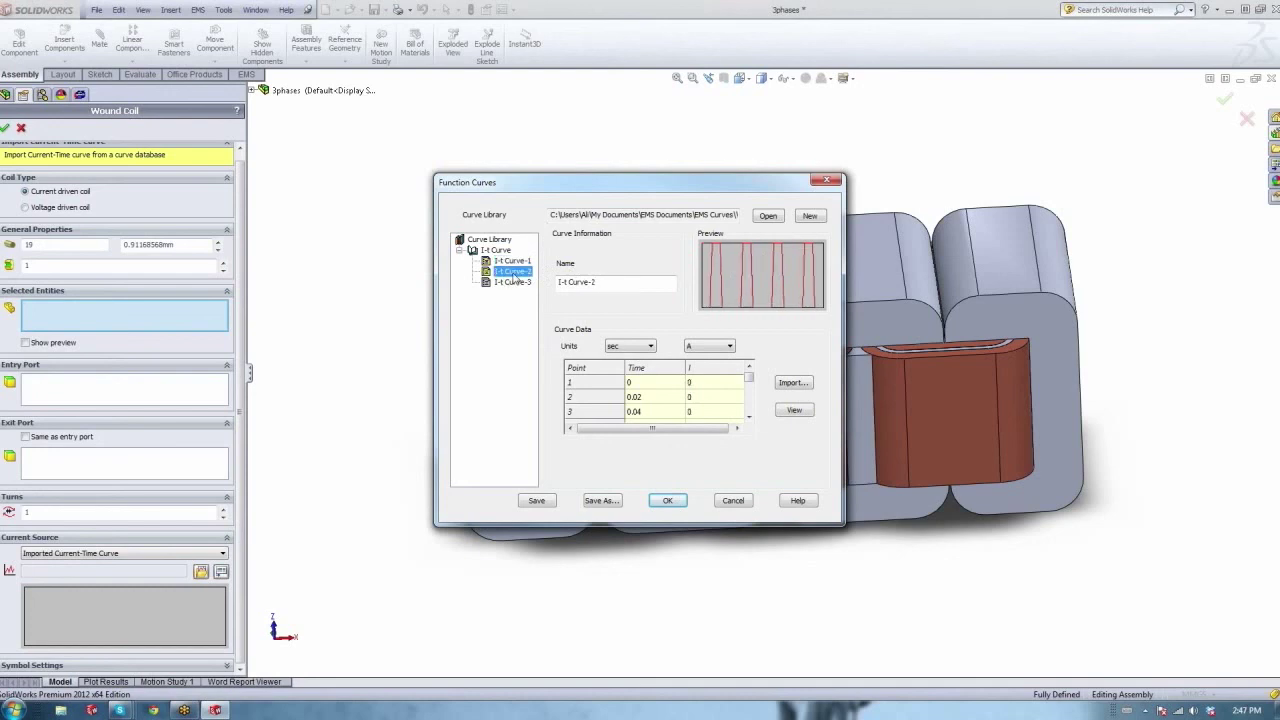
pyautogui.click(512, 282)
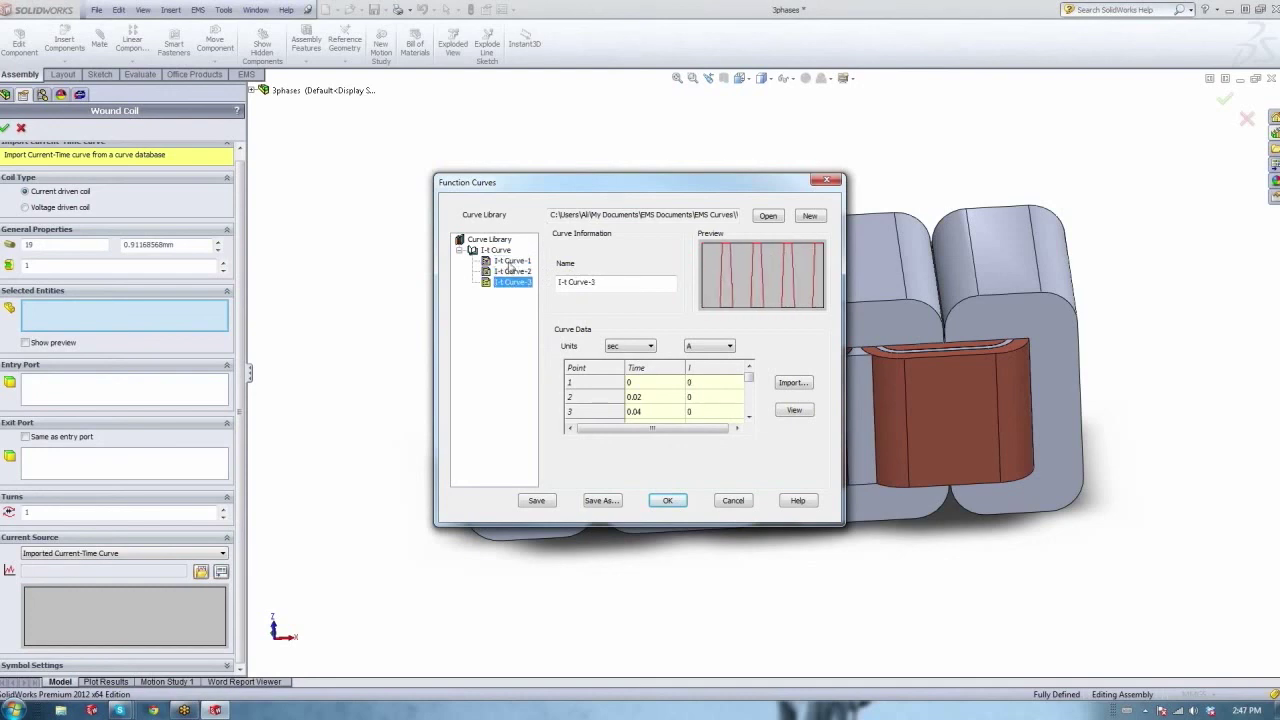
pyautogui.click(510, 261)
pyautogui.click(500, 251)
pyautogui.rightClick(503, 251)
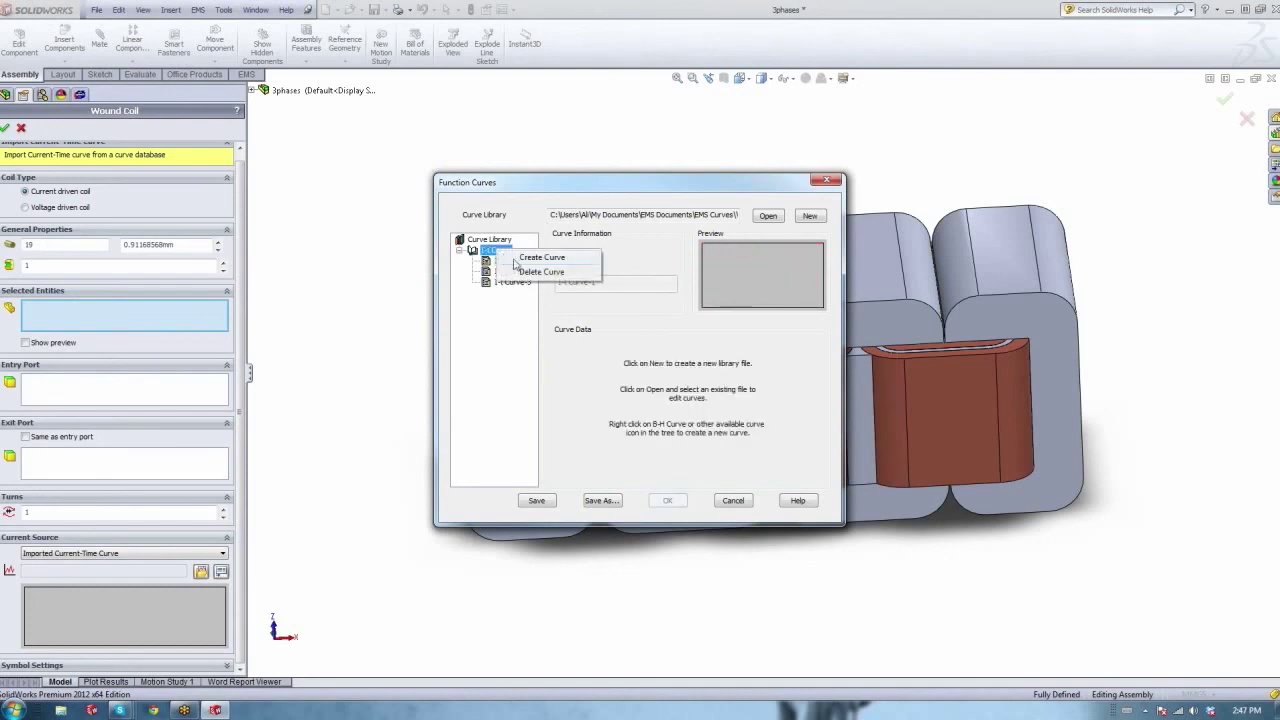
pyautogui.click(502, 300)
pyautogui.click(512, 282)
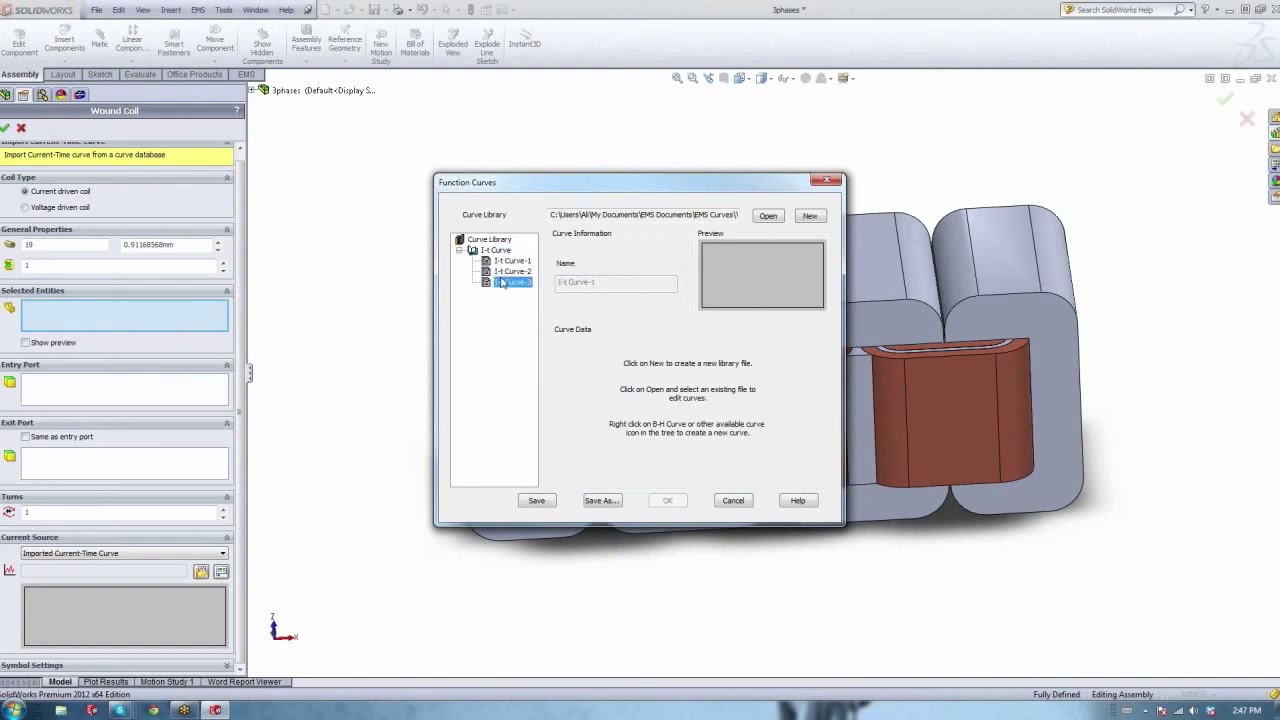
# Abandon importing a text curve file, close Function Curves unchanged, and cancel the wound coil setup.
pyautogui.click(792, 382)
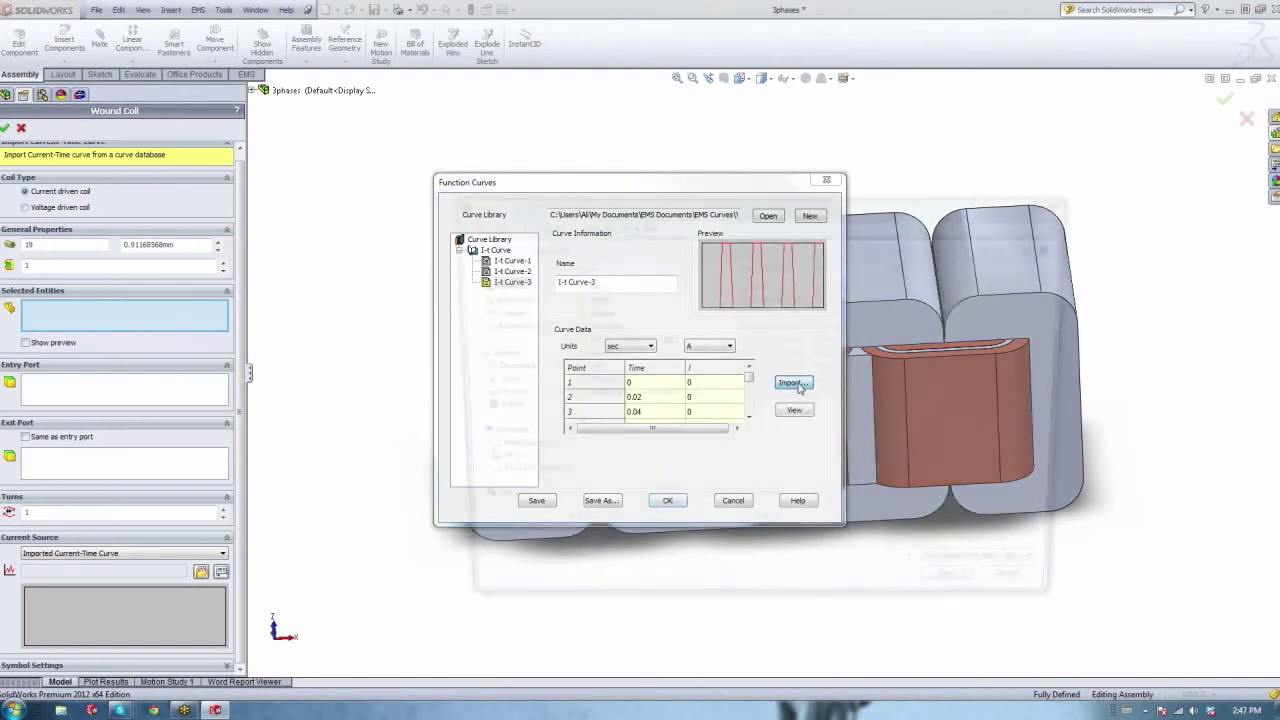
pyautogui.click(973, 578)
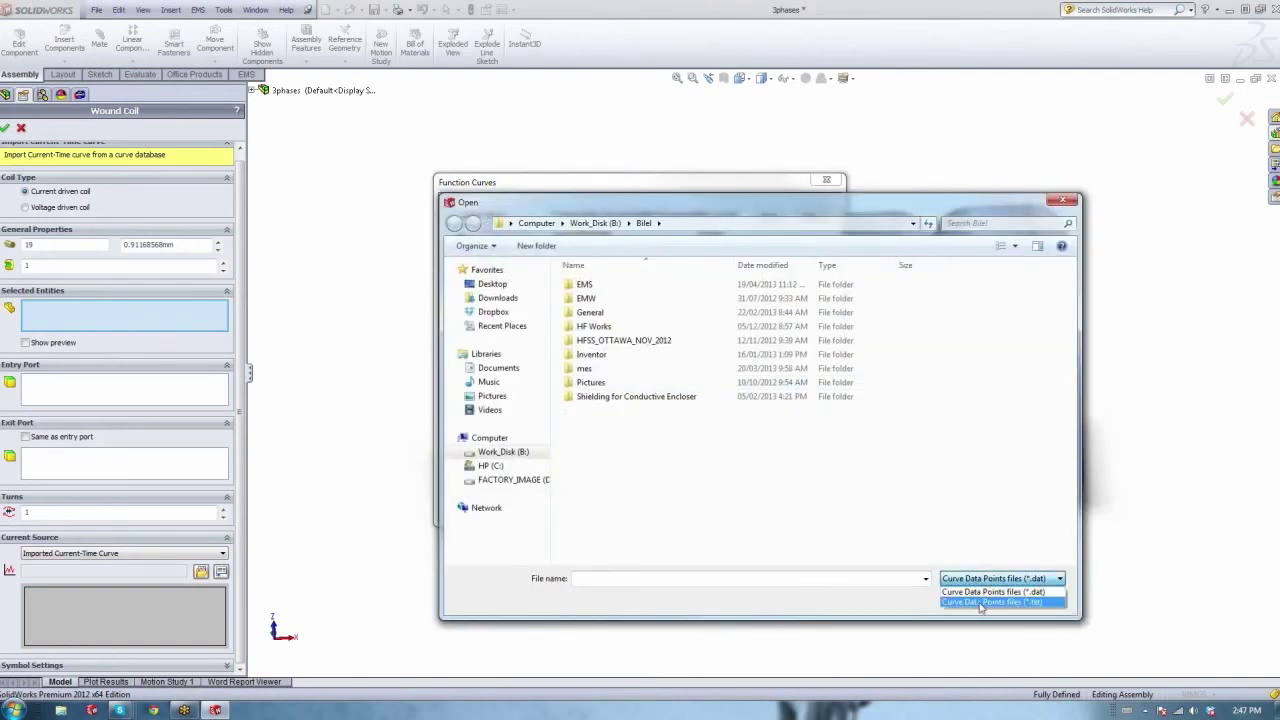
pyautogui.click(995, 601)
pyautogui.click(1040, 606)
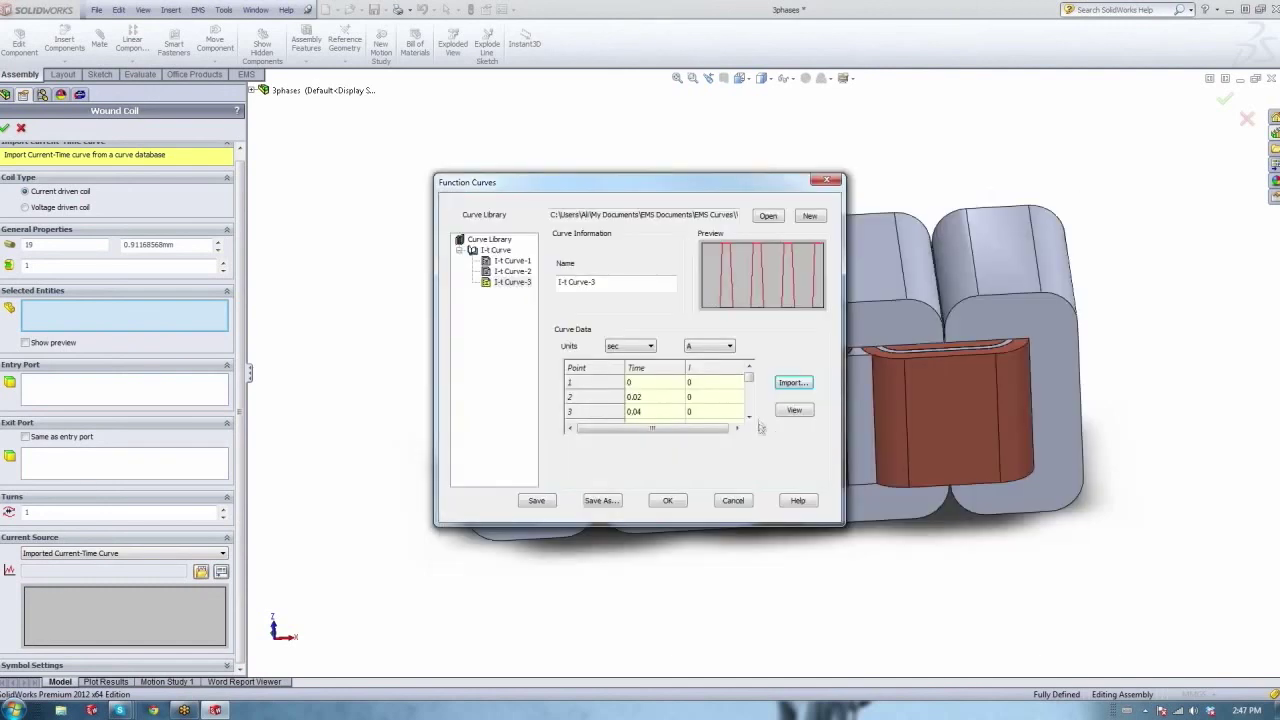
pyautogui.click(732, 501)
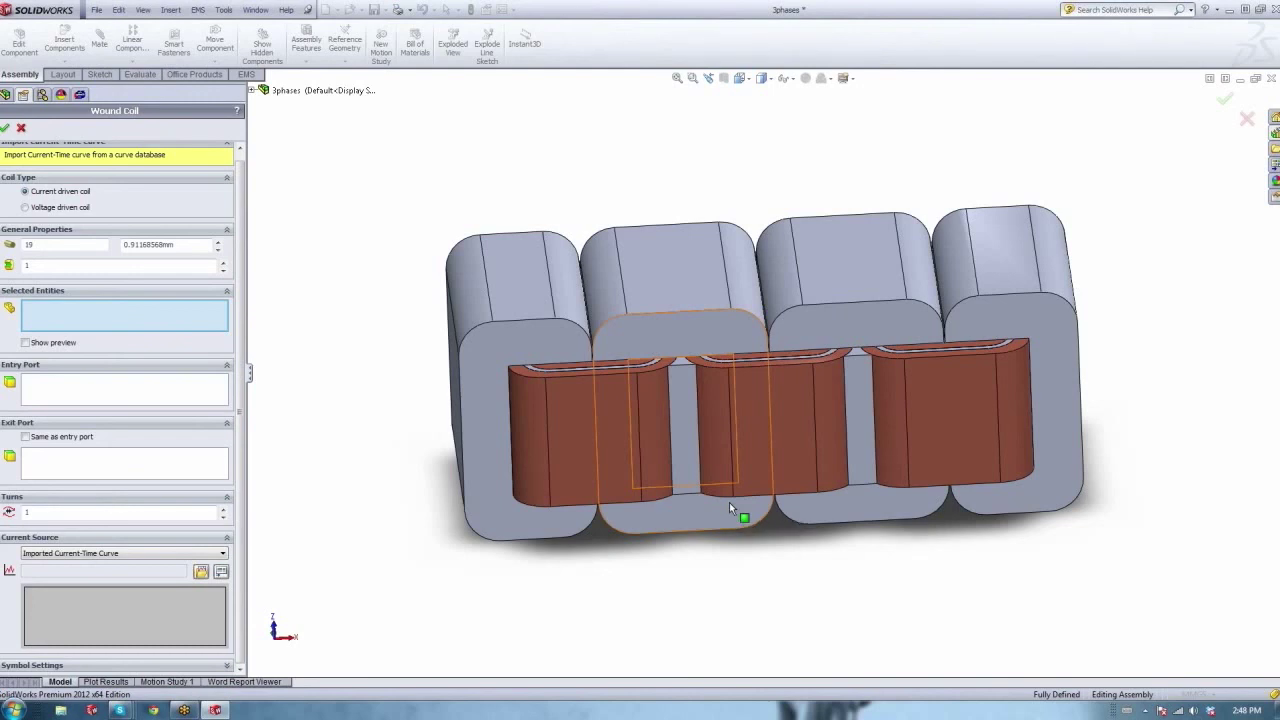
pyautogui.click(21, 128)
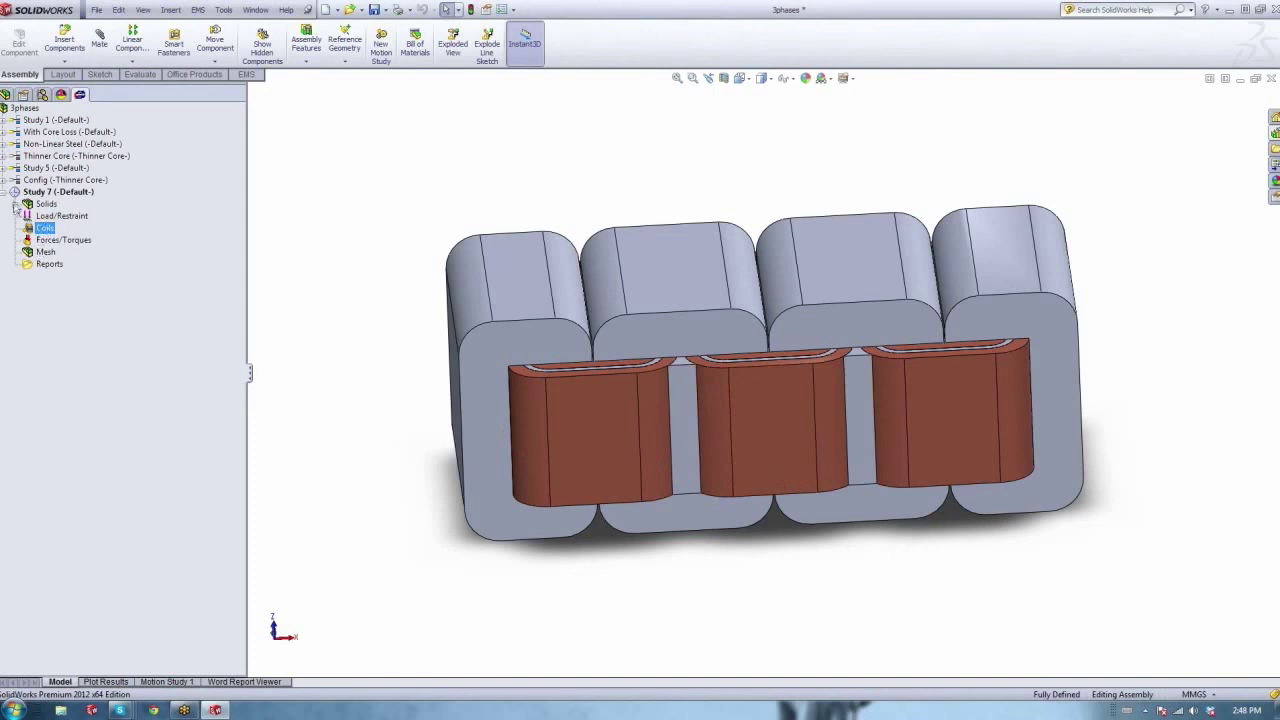
# From Inner Air-1's material browser, review the M36 @ 0.47 mm core-loss material properties.
pyautogui.click(15, 204)
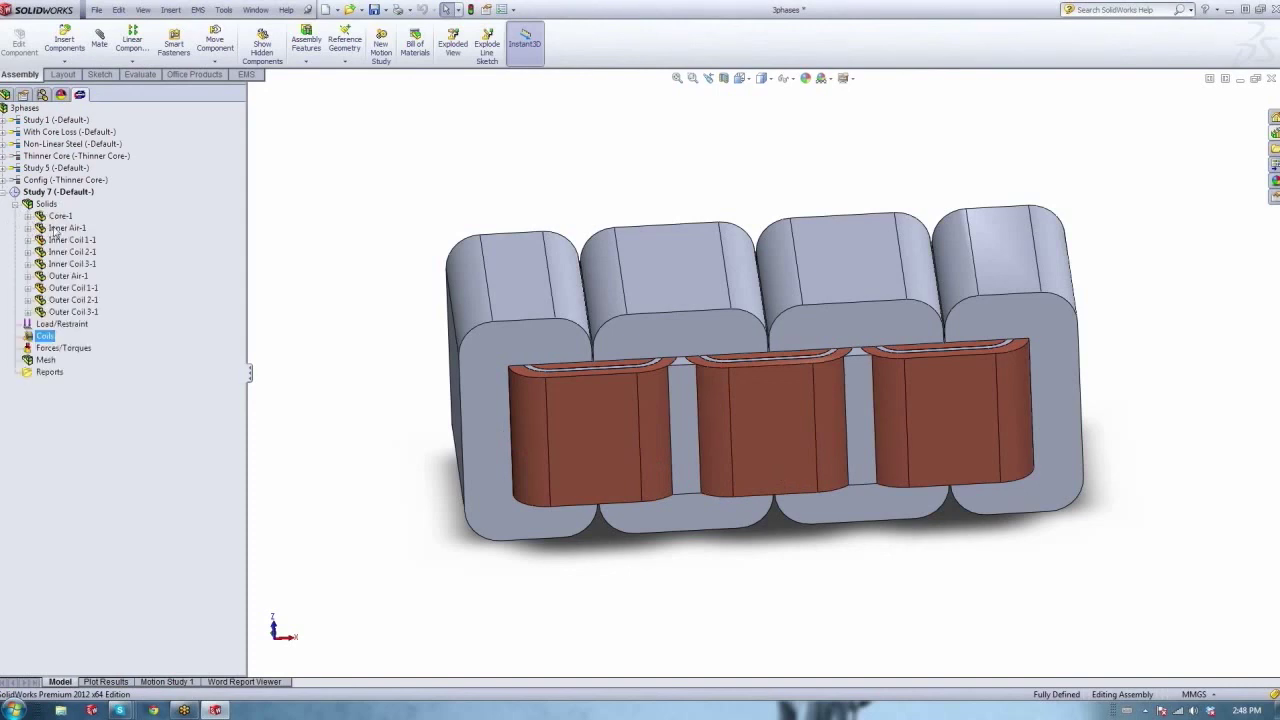
pyautogui.rightClick(55, 229)
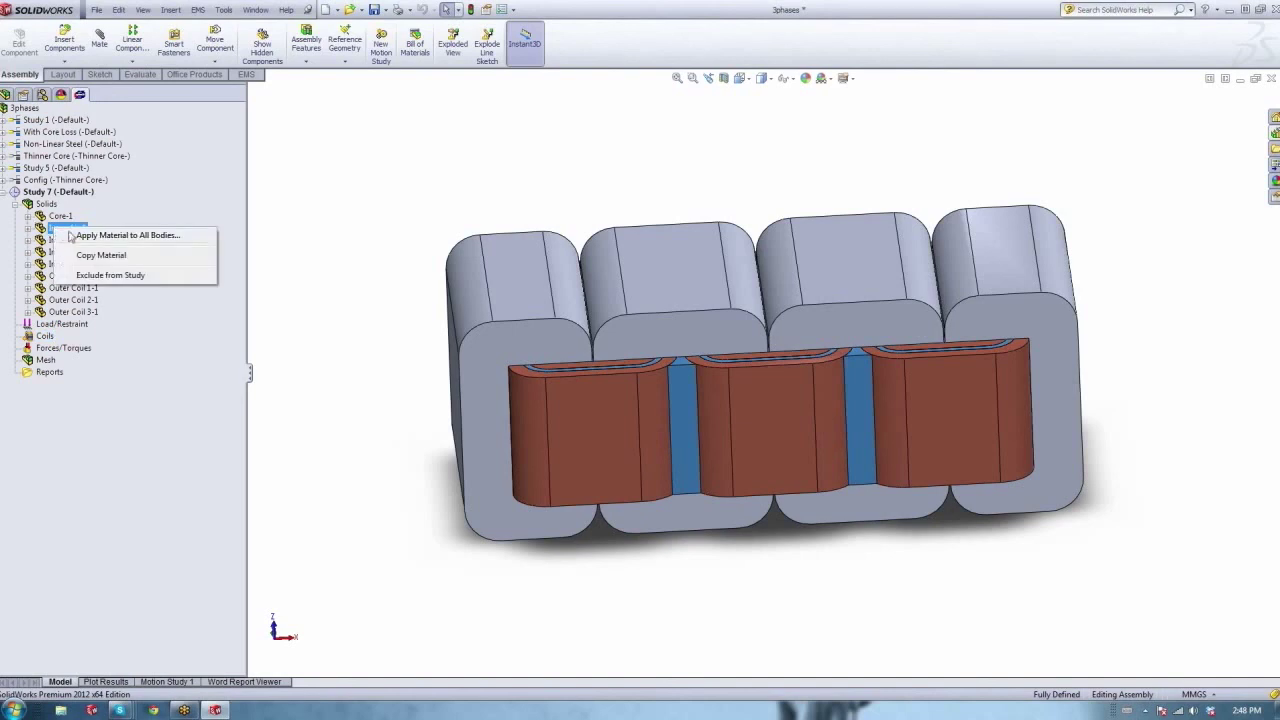
pyautogui.click(78, 236)
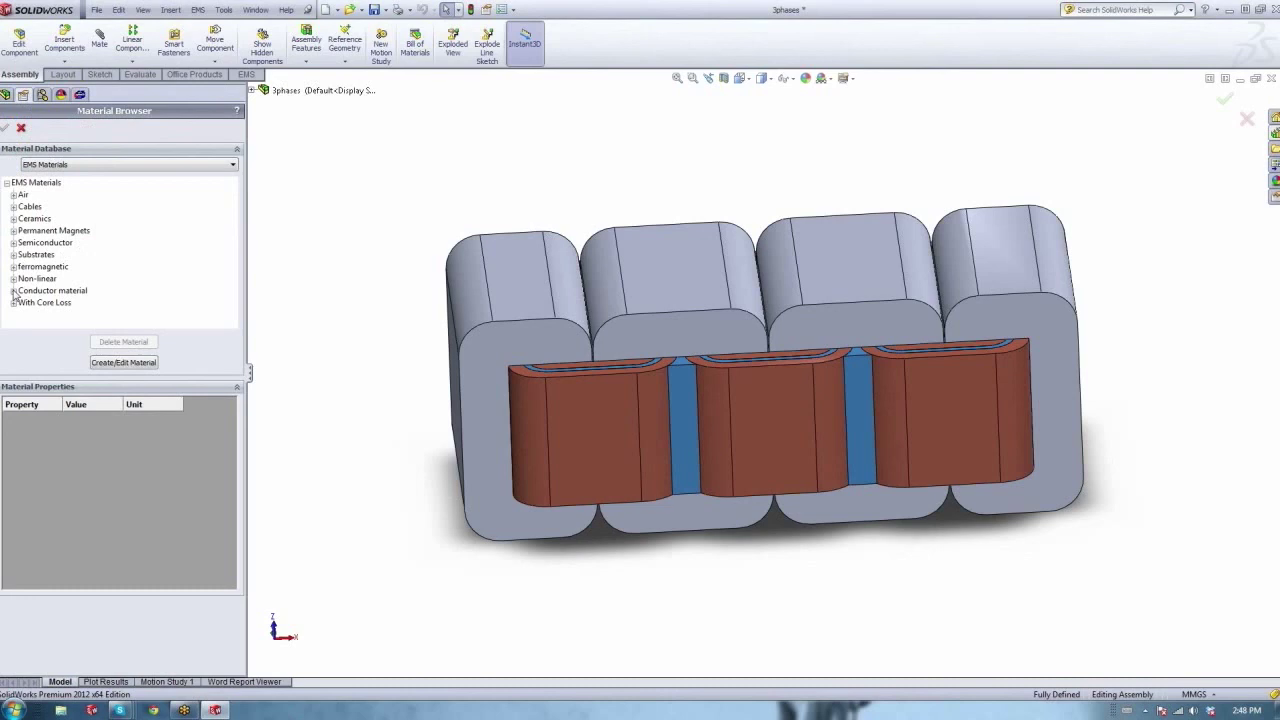
pyautogui.click(13, 302)
pyautogui.click(46, 279)
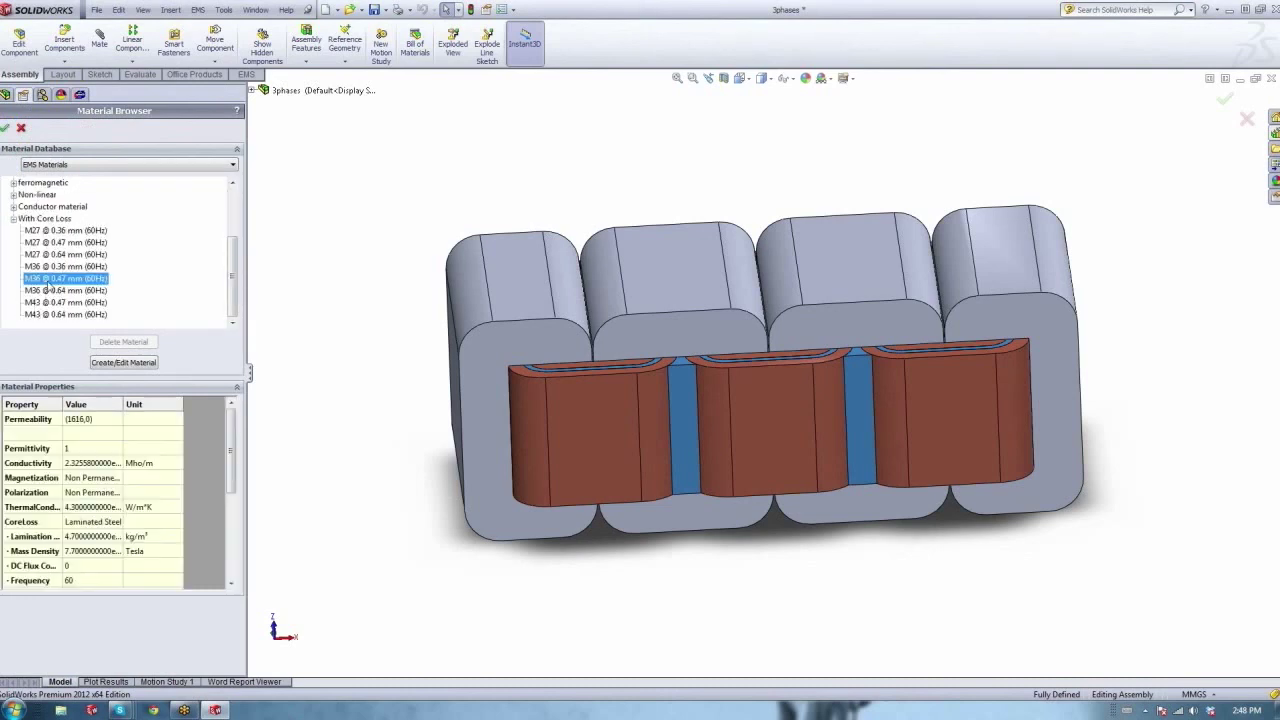
pyautogui.click(5, 128)
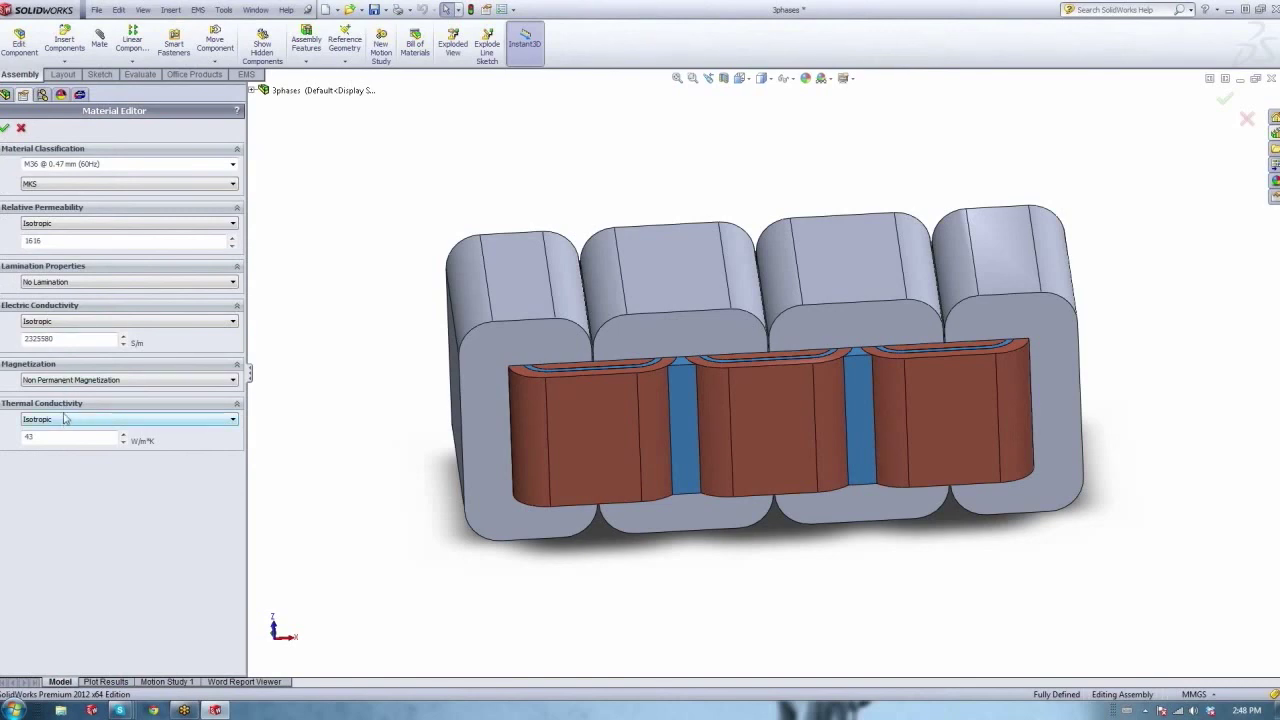
pyautogui.click(6, 128)
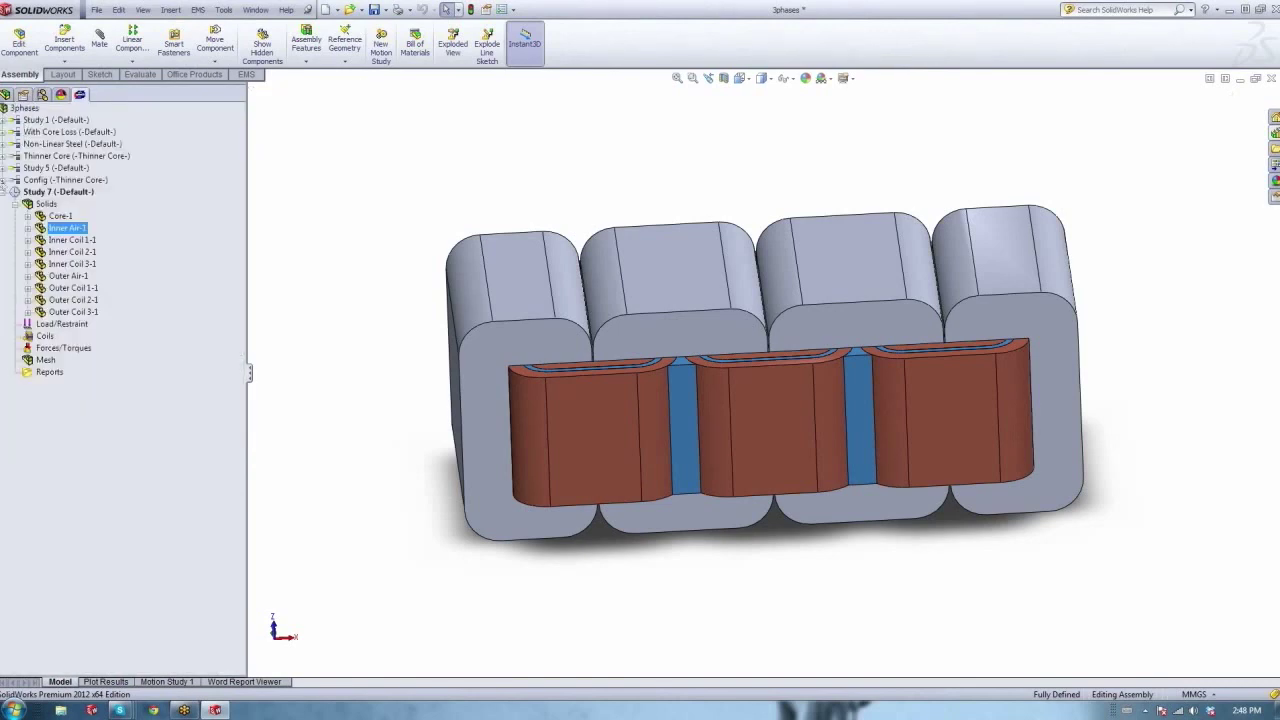
# Start a new study on the 3phases assembly, named Study 8 by default.
pyautogui.click(4, 180)
pyautogui.click(4, 180)
pyautogui.rightClick(28, 110)
pyautogui.click(37, 117)
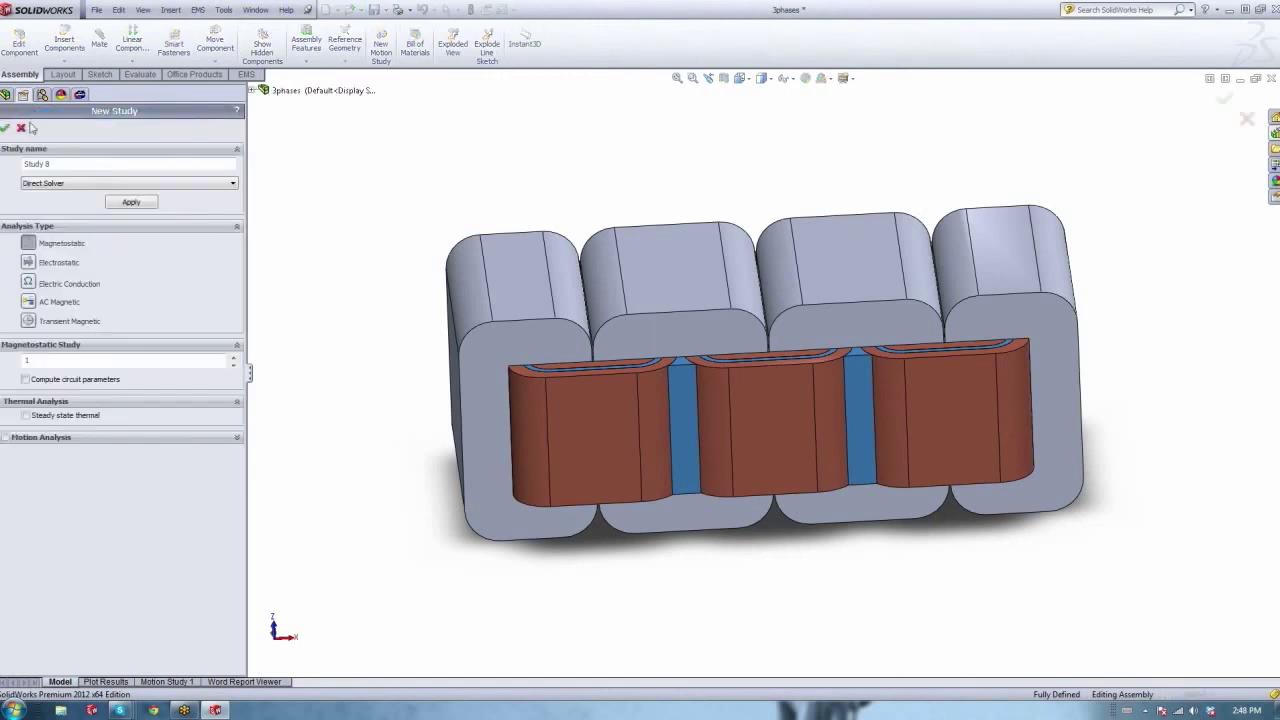
# Make Study 8 an AC Magnetic study and apply M36 @ 0.47 mm steel to Core-1.
pyautogui.click(28, 284)
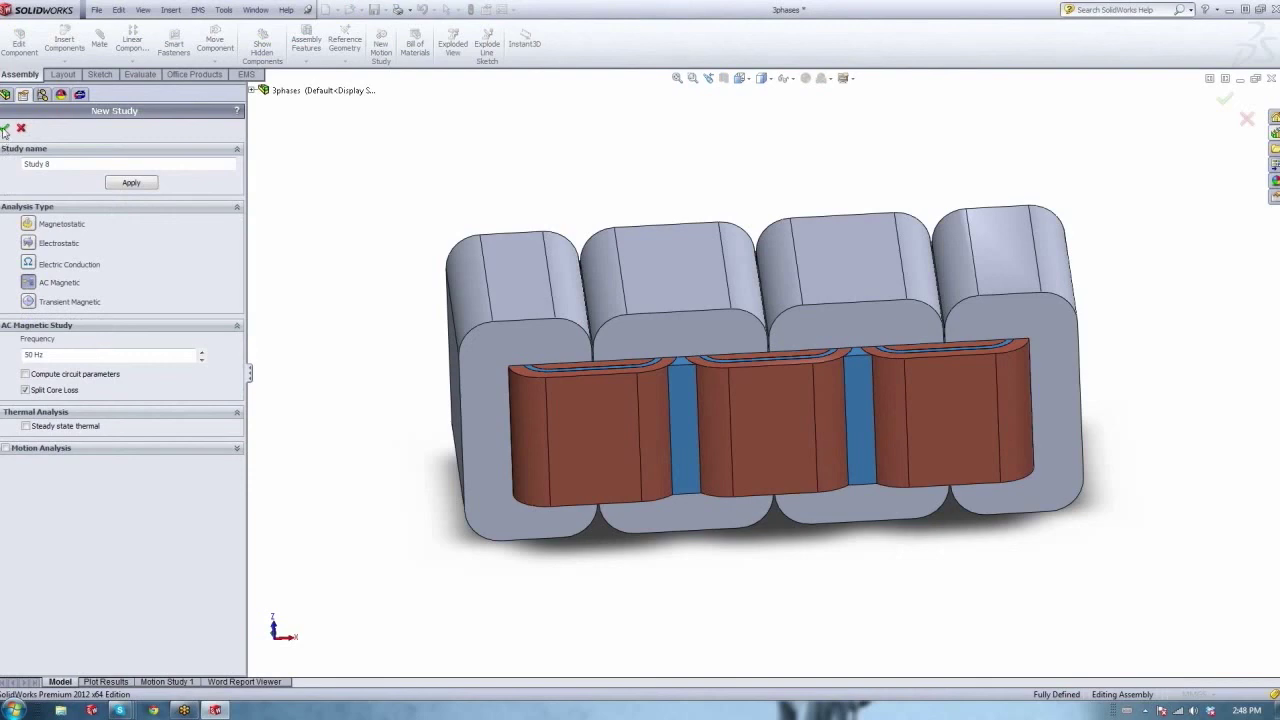
pyautogui.click(5, 128)
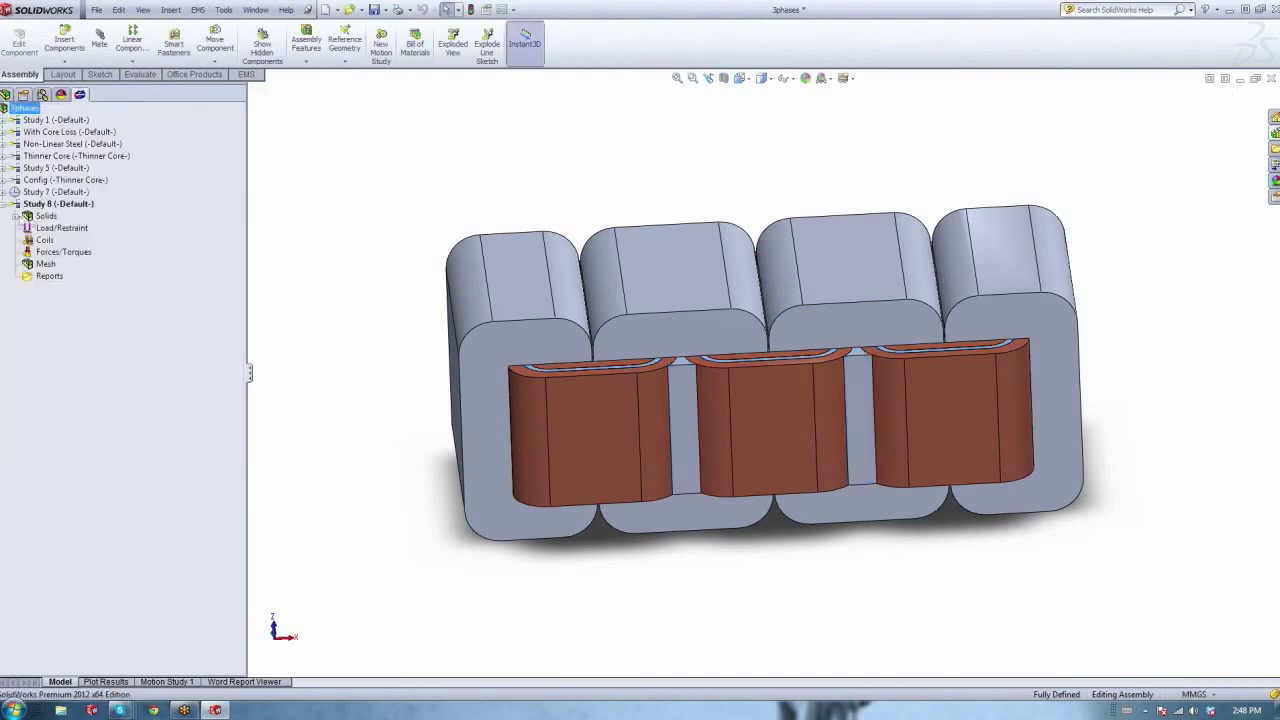
pyautogui.click(15, 216)
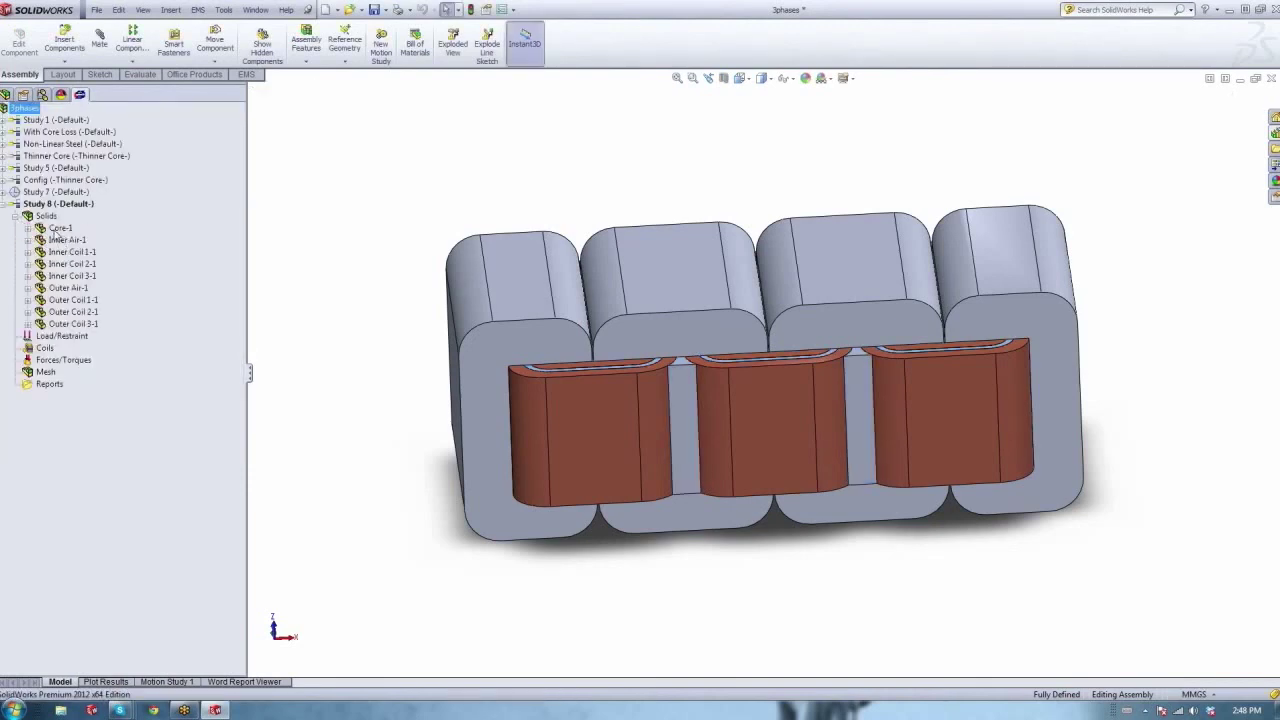
pyautogui.rightClick(57, 230)
pyautogui.click(76, 242)
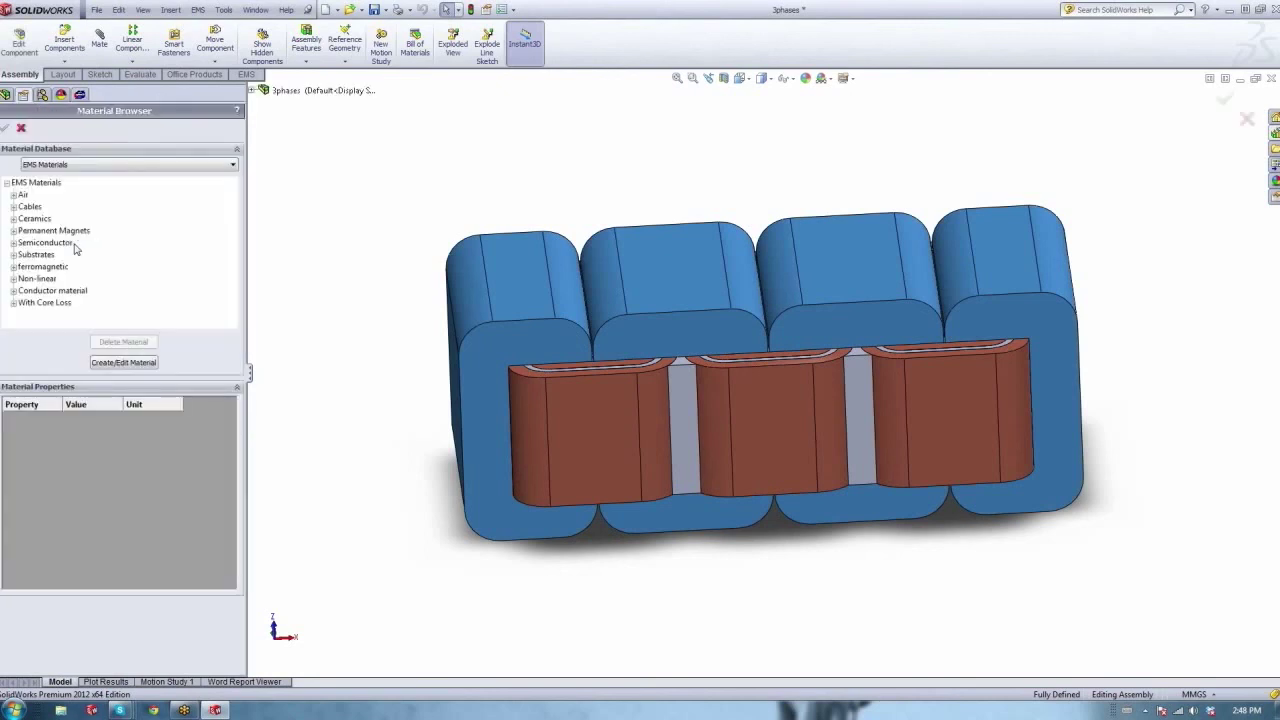
pyautogui.click(21, 307)
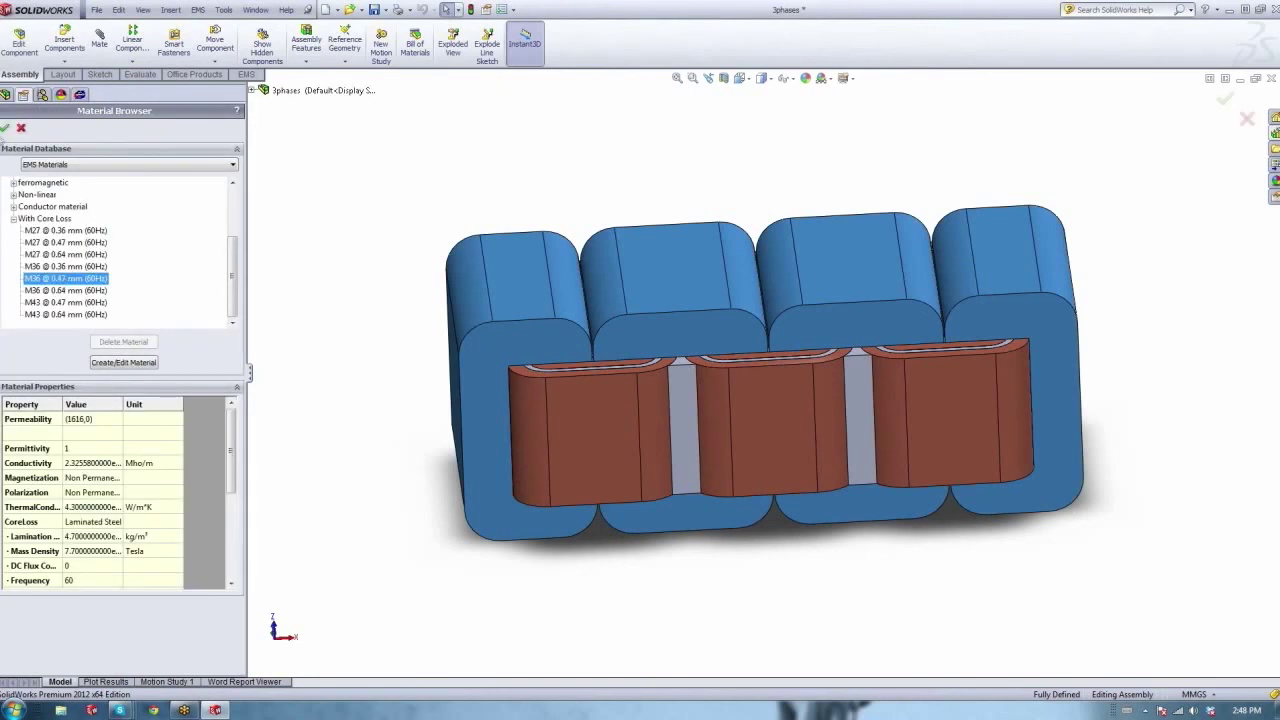
pyautogui.click(5, 128)
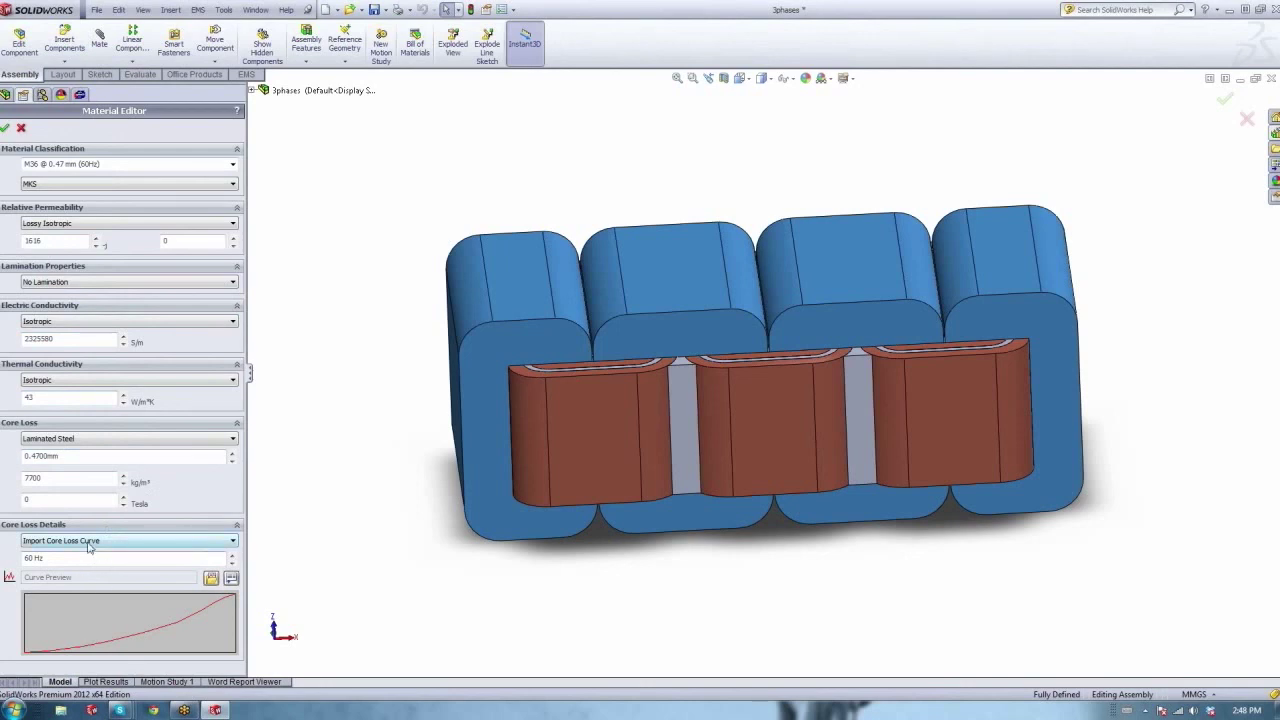
# Set Core Loss Details to Import Core Loss Curve and open the Function Curves library.
pyautogui.click(100, 541)
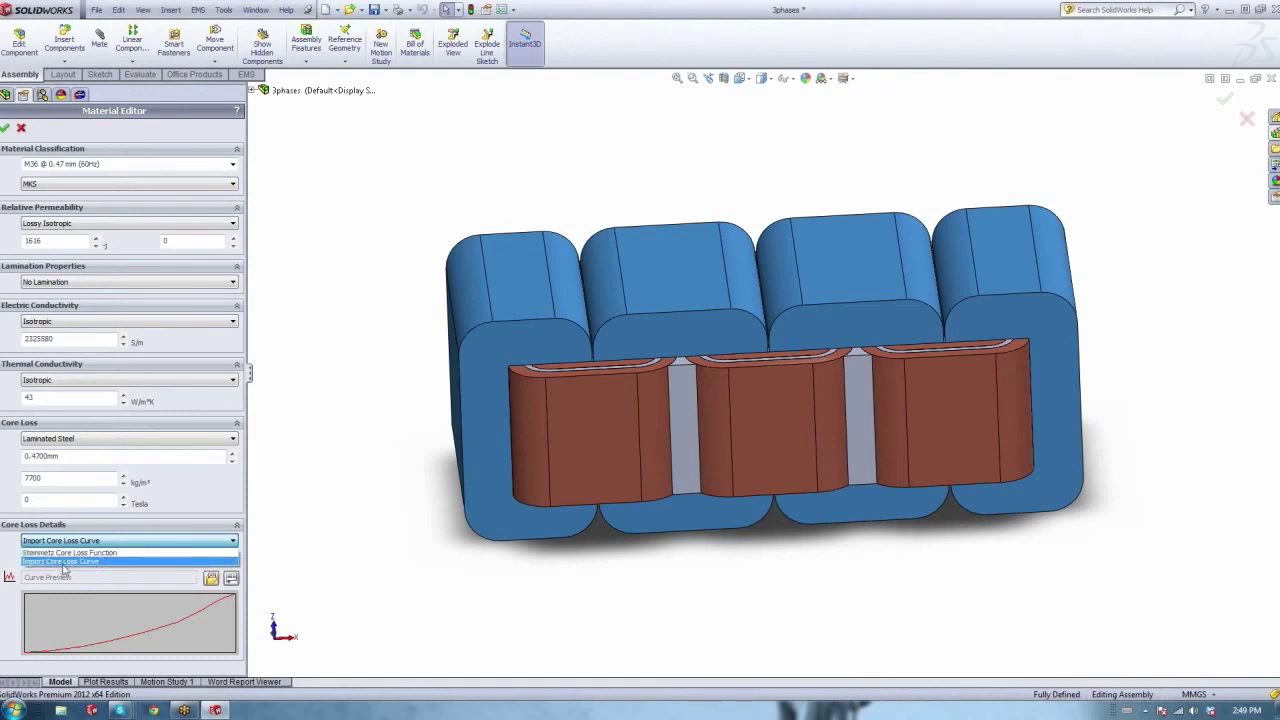
pyautogui.click(88, 562)
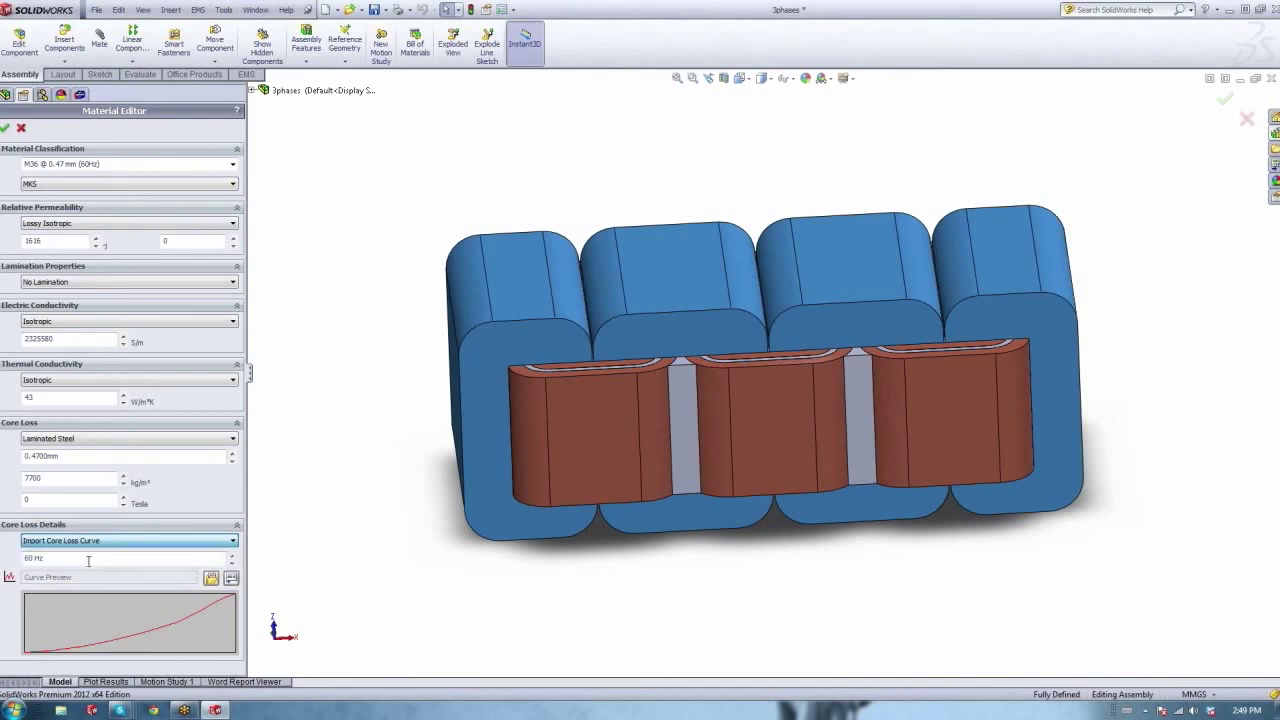
pyautogui.click(211, 578)
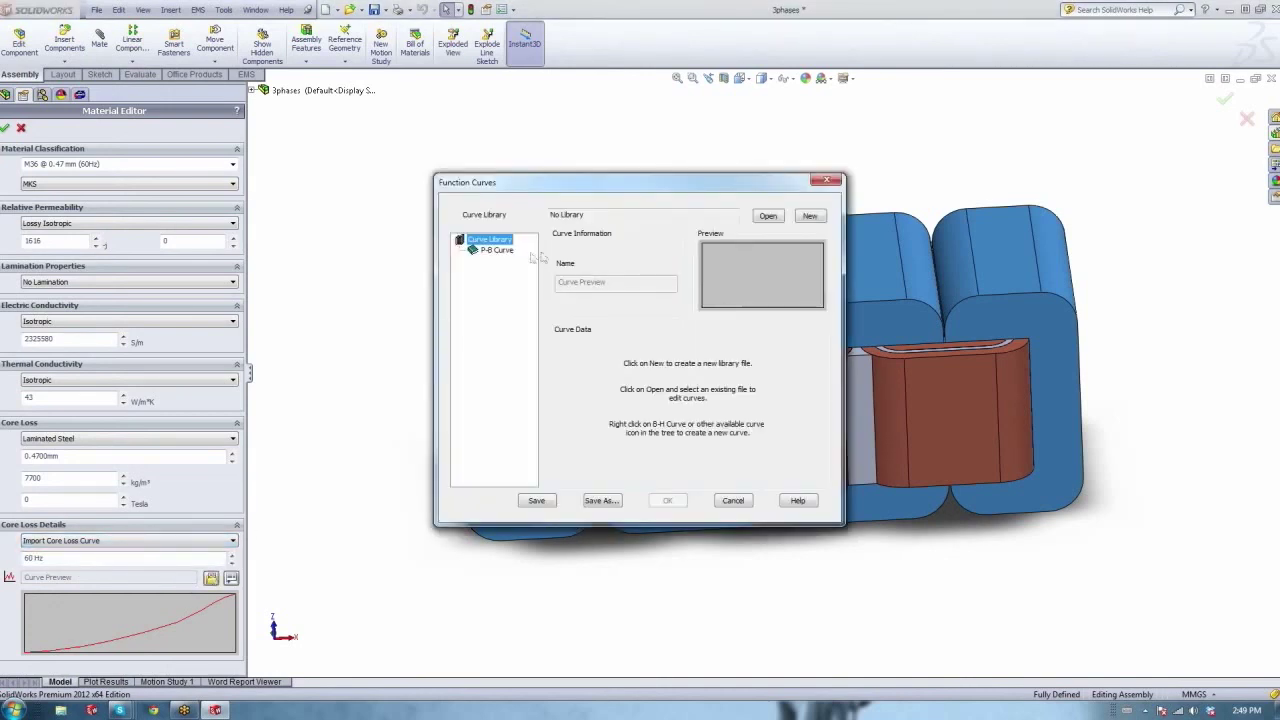
# Create a new P-B Curve-1 (Tesla vs W/Kg) and work in its B/P data table.
pyautogui.rightClick(500, 252)
pyautogui.click(538, 257)
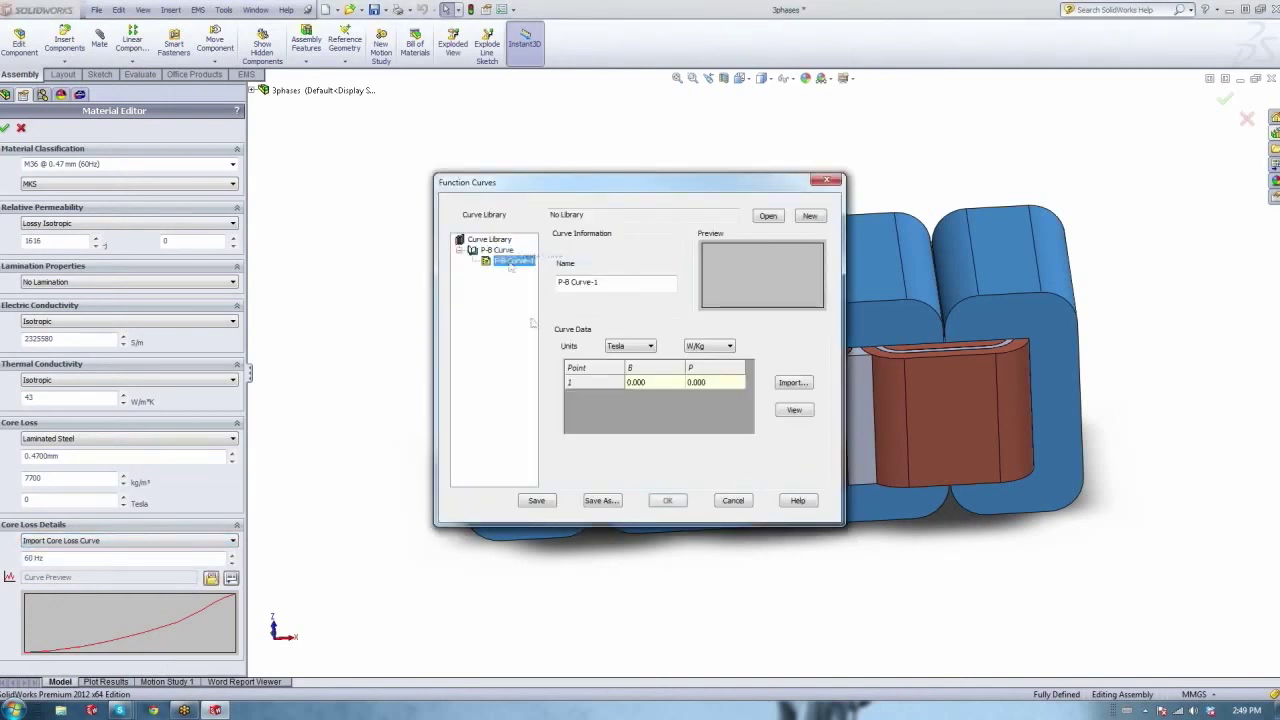
pyautogui.click(655, 397)
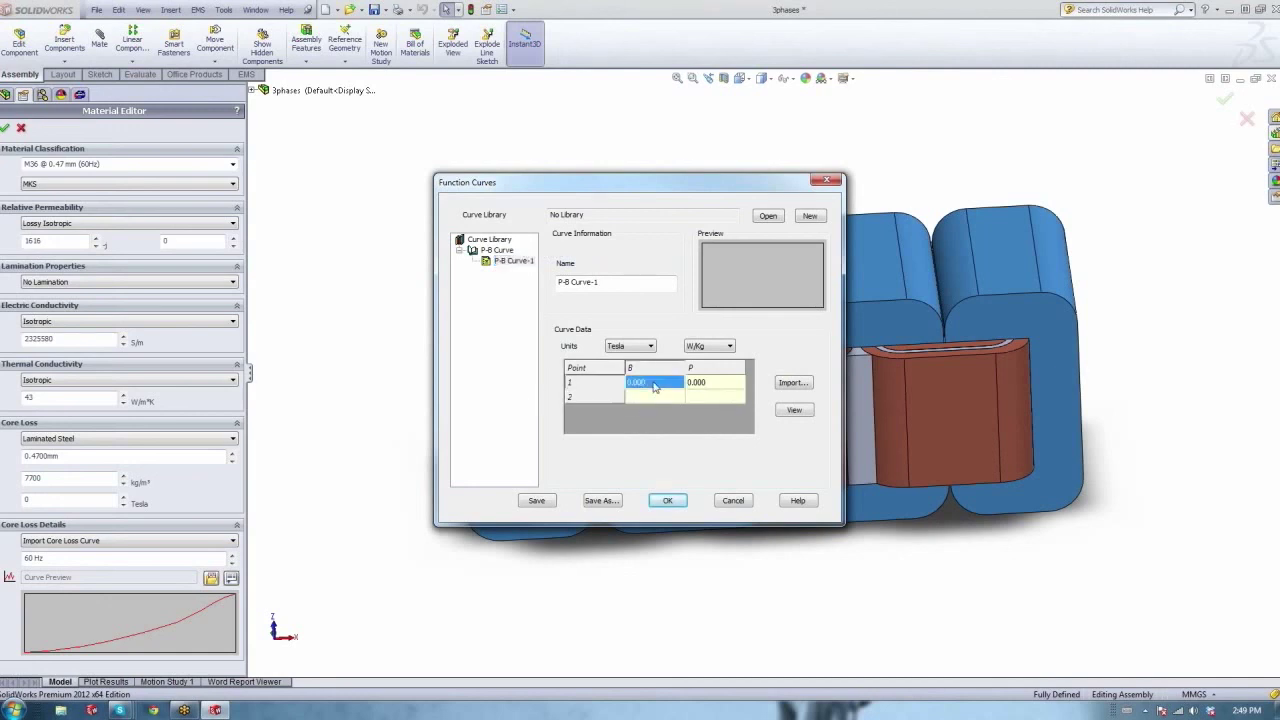
pyautogui.click(668, 398)
pyautogui.click(711, 400)
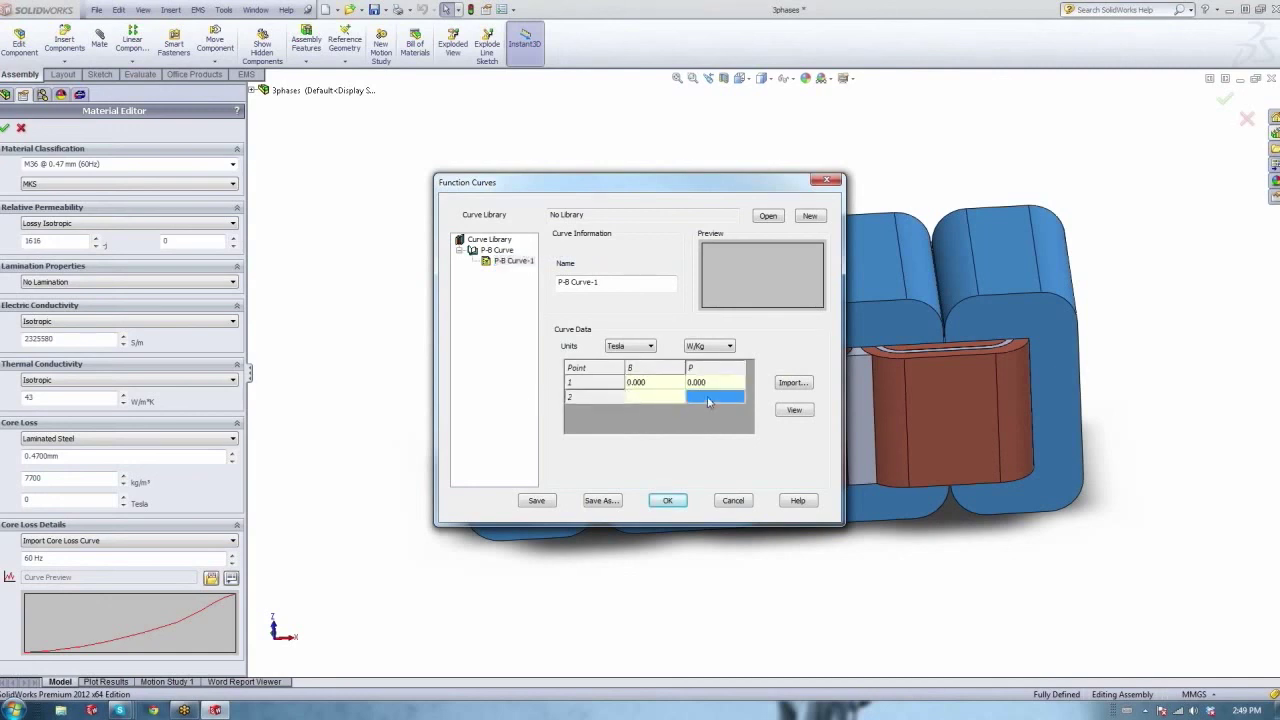
# Open the import file browser for P-B Curve-1, keeping the *.dat curve file filter.
pyautogui.click(793, 384)
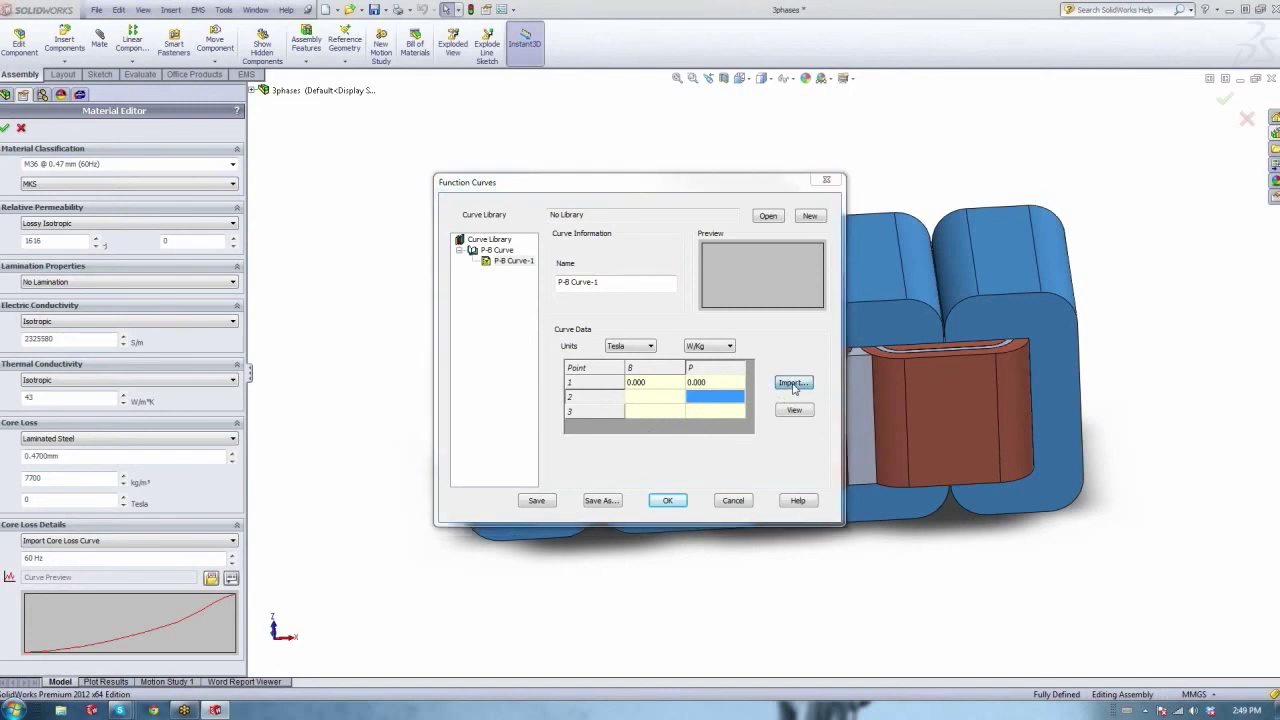
pyautogui.click(981, 587)
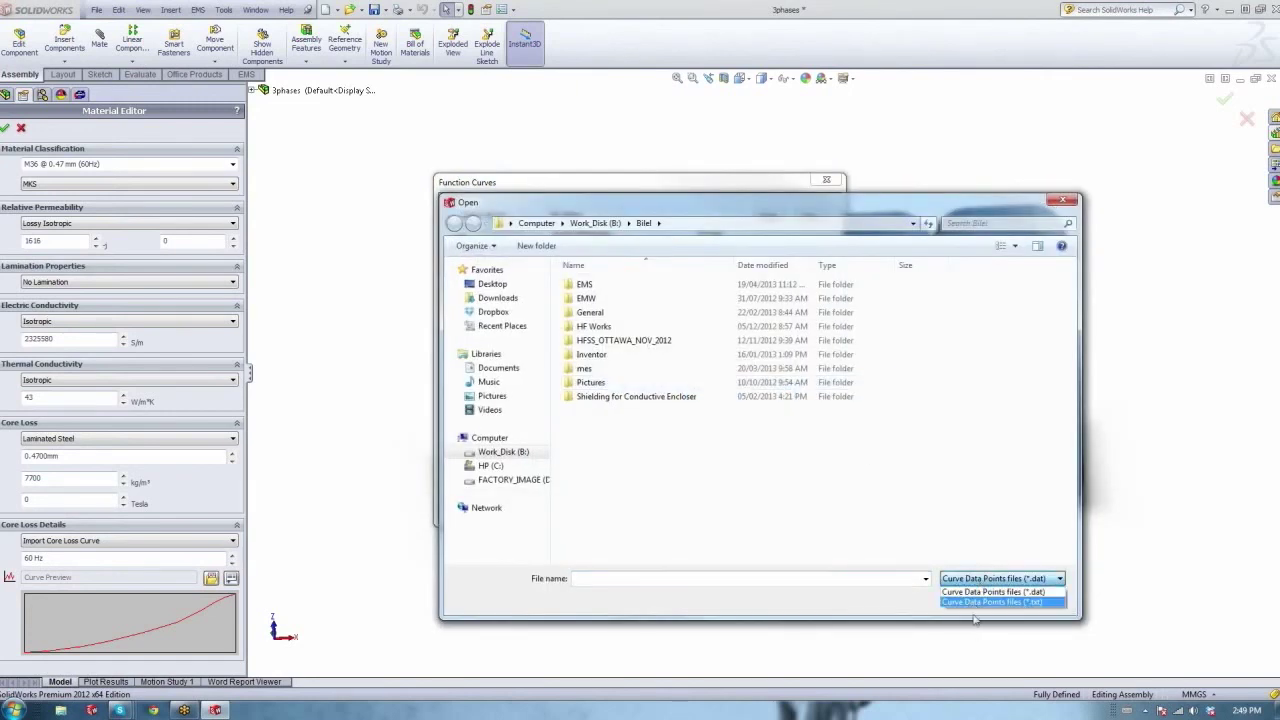
pyautogui.click(900, 607)
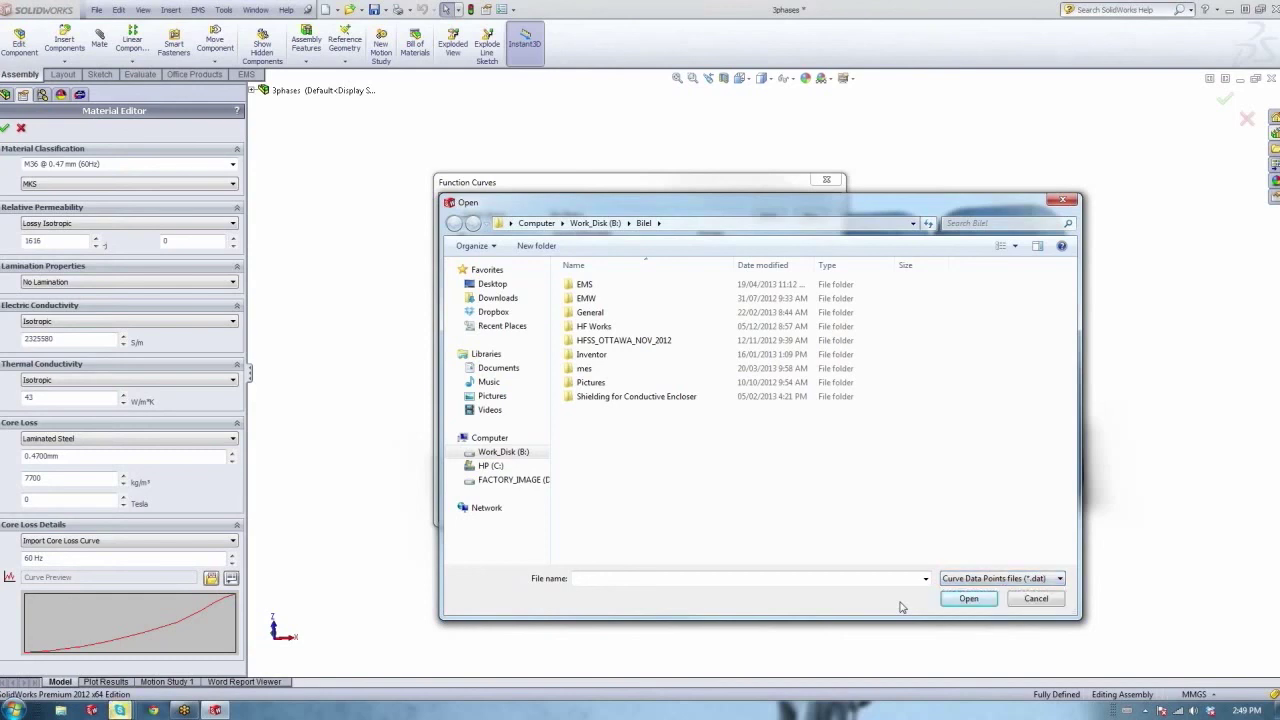